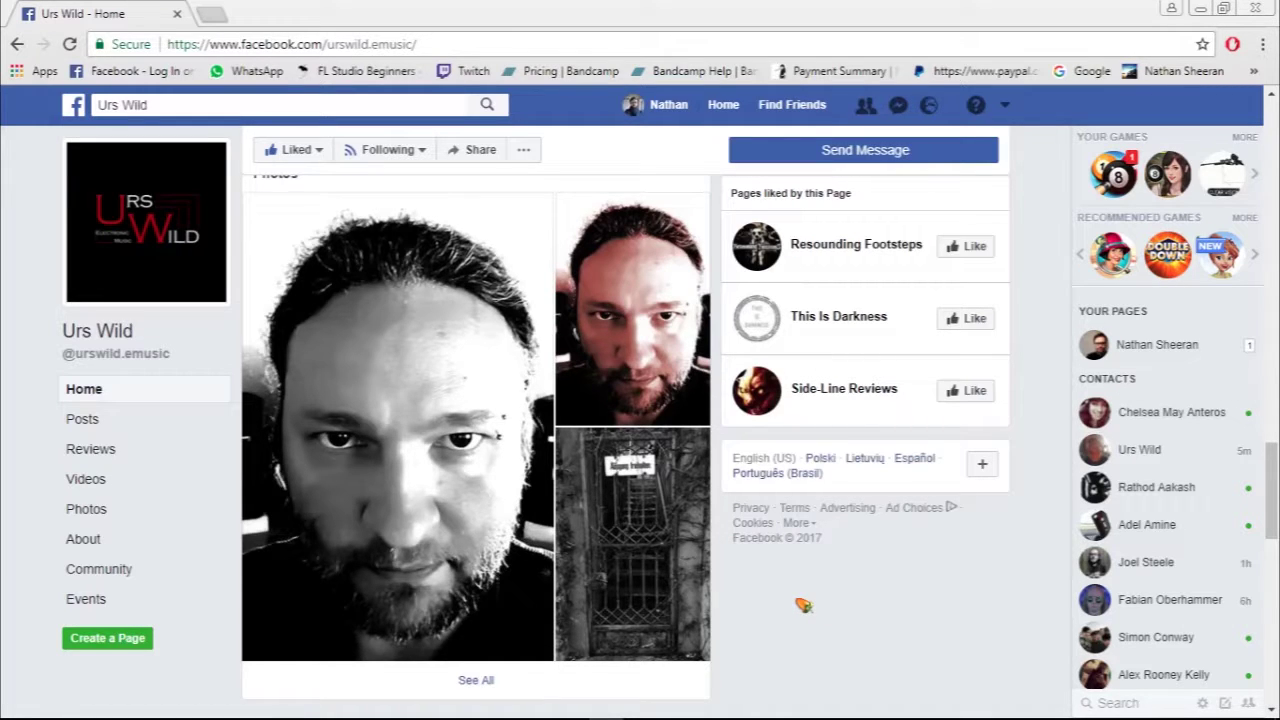
- Look through the electronic music artist's Facebook page and open the Bandcamp link in the "Cosmic Ink" EP post
scroll(803, 605, "down", 15)
scroll(803, 603, "up", 4)
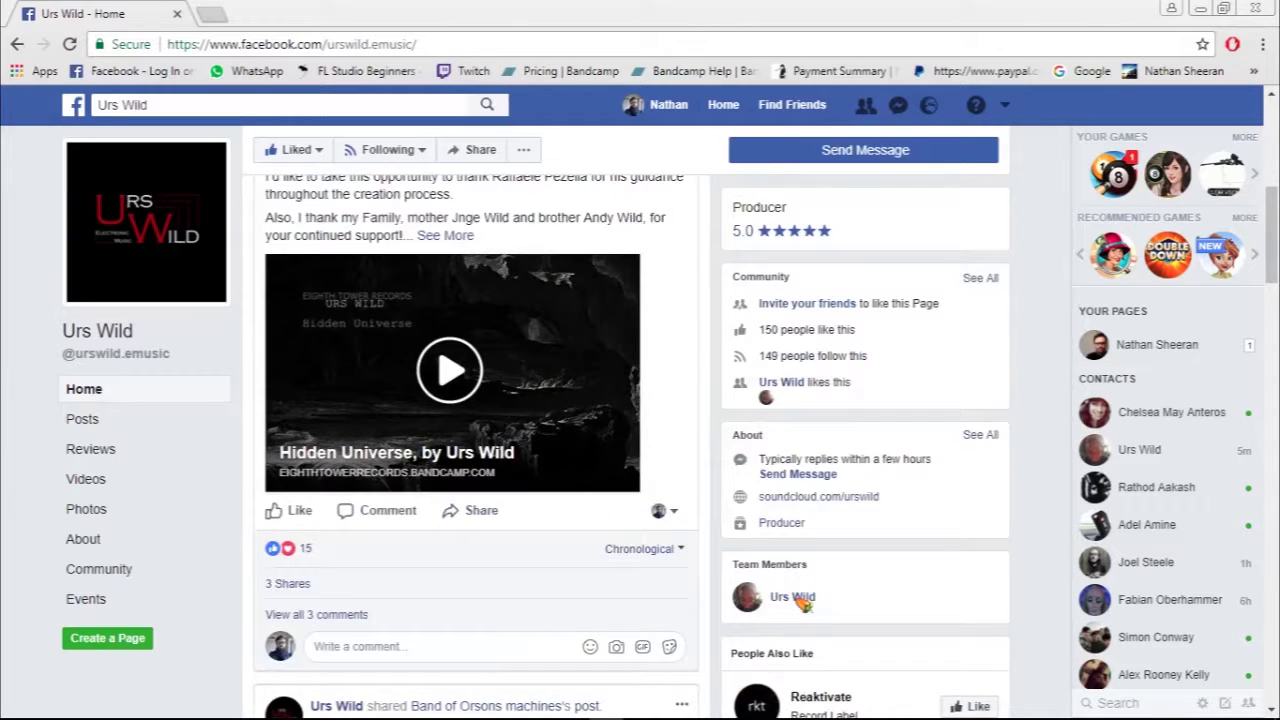
scroll(803, 603, "up", 2)
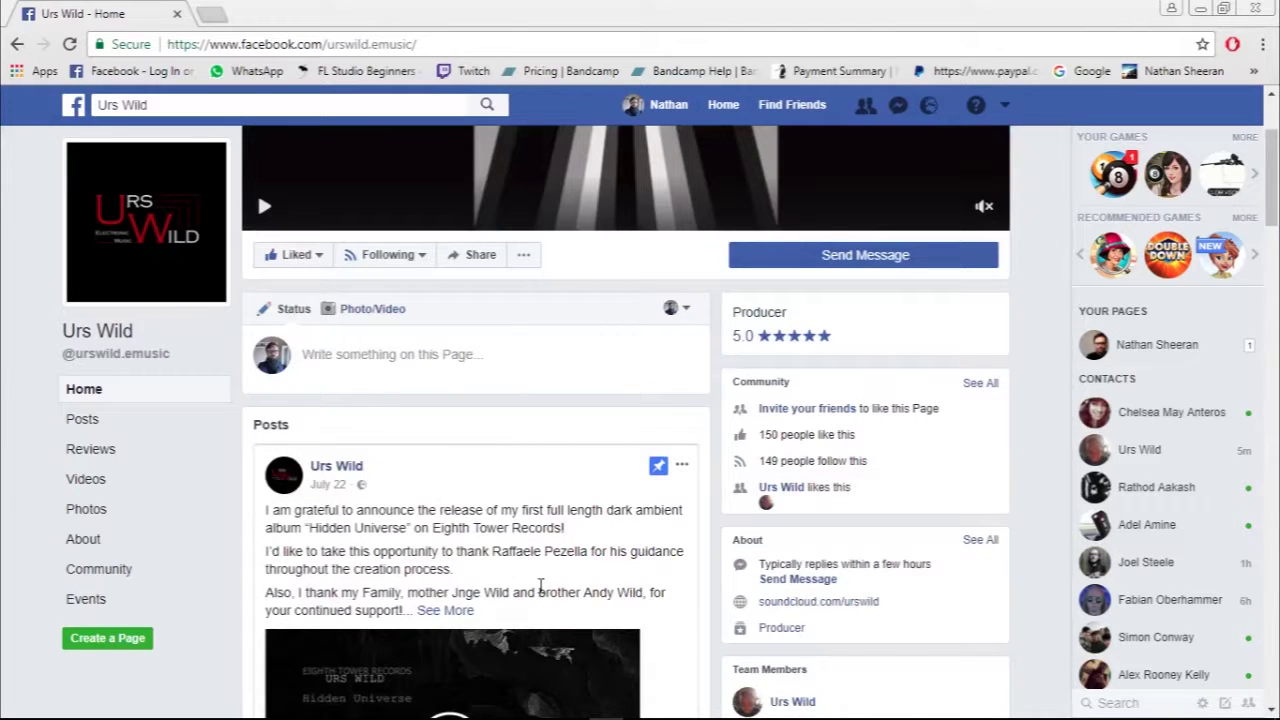
scroll(540, 585, "up", 2)
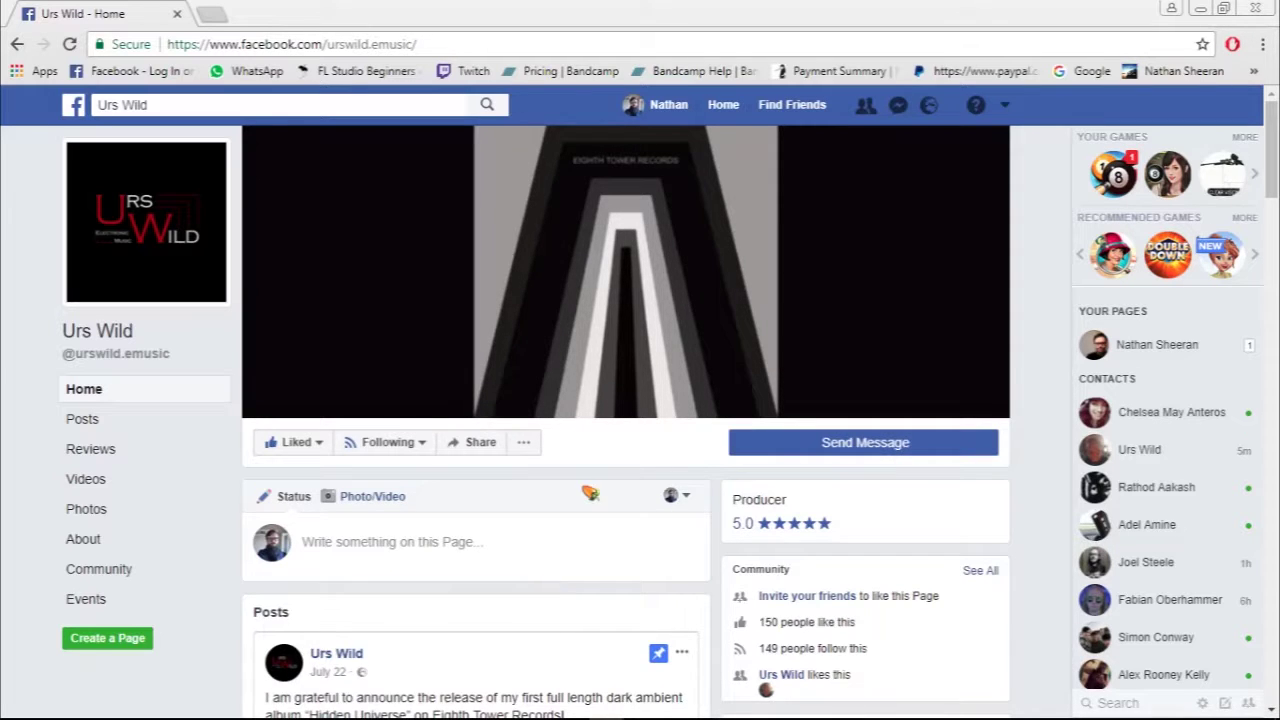
scroll(580, 490, "down", 15)
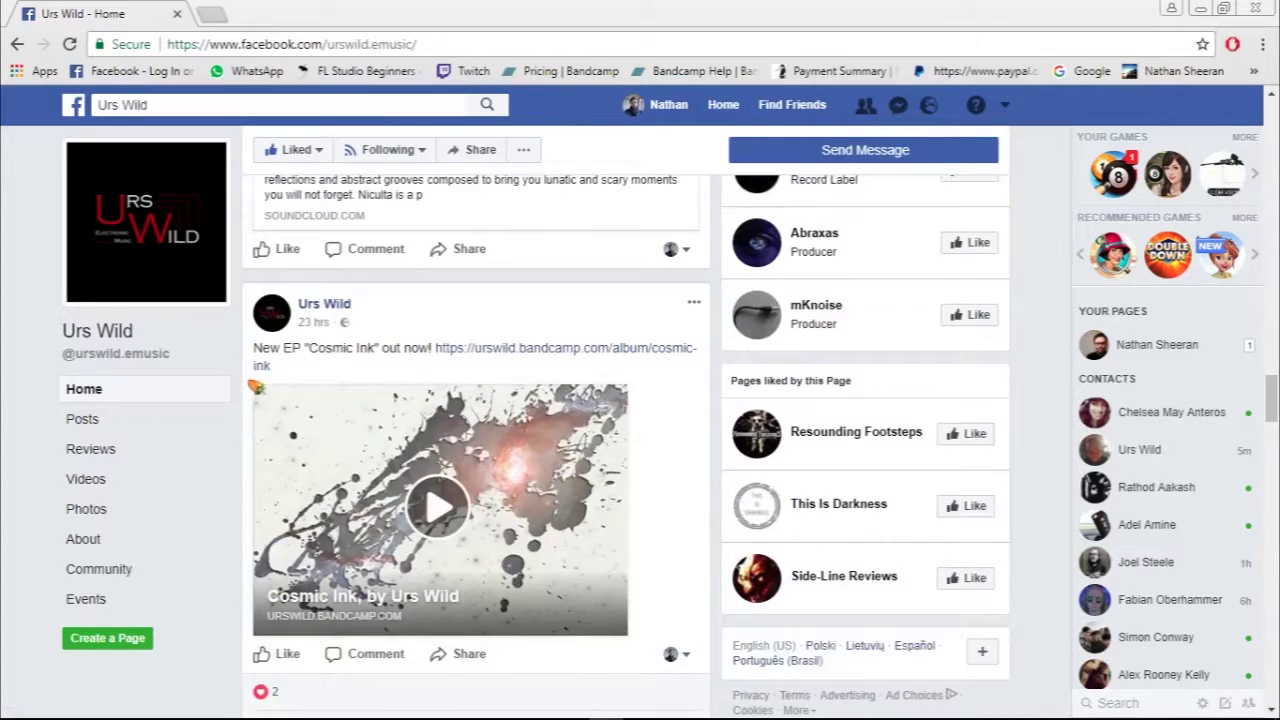
left_click(540, 346)
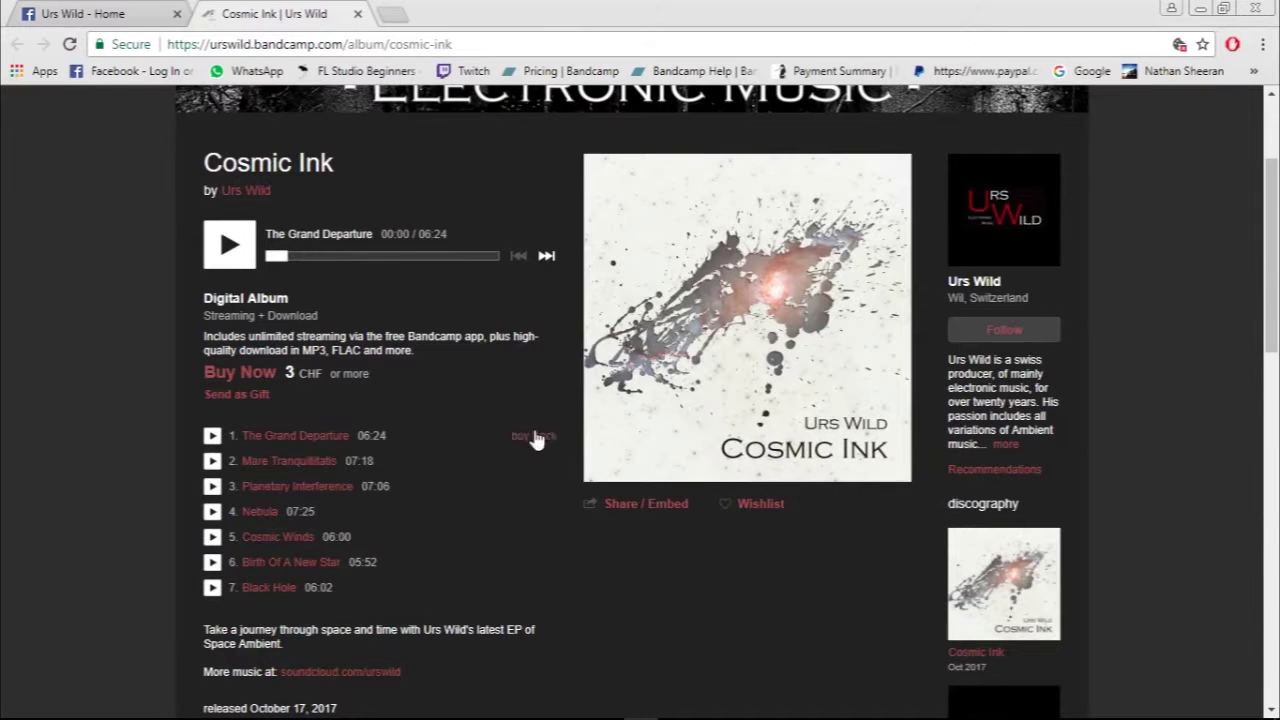
- Look over the artist's Cosmic Ink and Ambient 2017 albums on Bandcamp and return to the artist's Facebook page
scroll(618, 584, "down", 5)
scroll(618, 584, "up", 5)
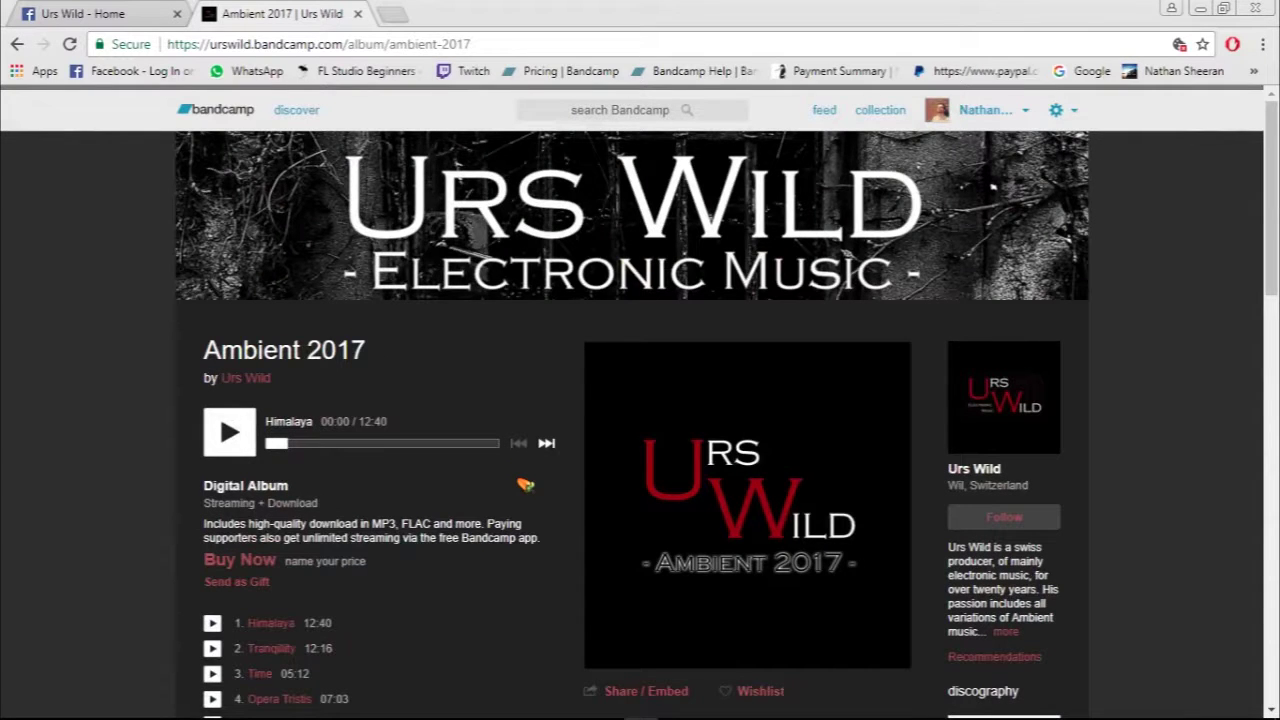
middle_click(270, 12)
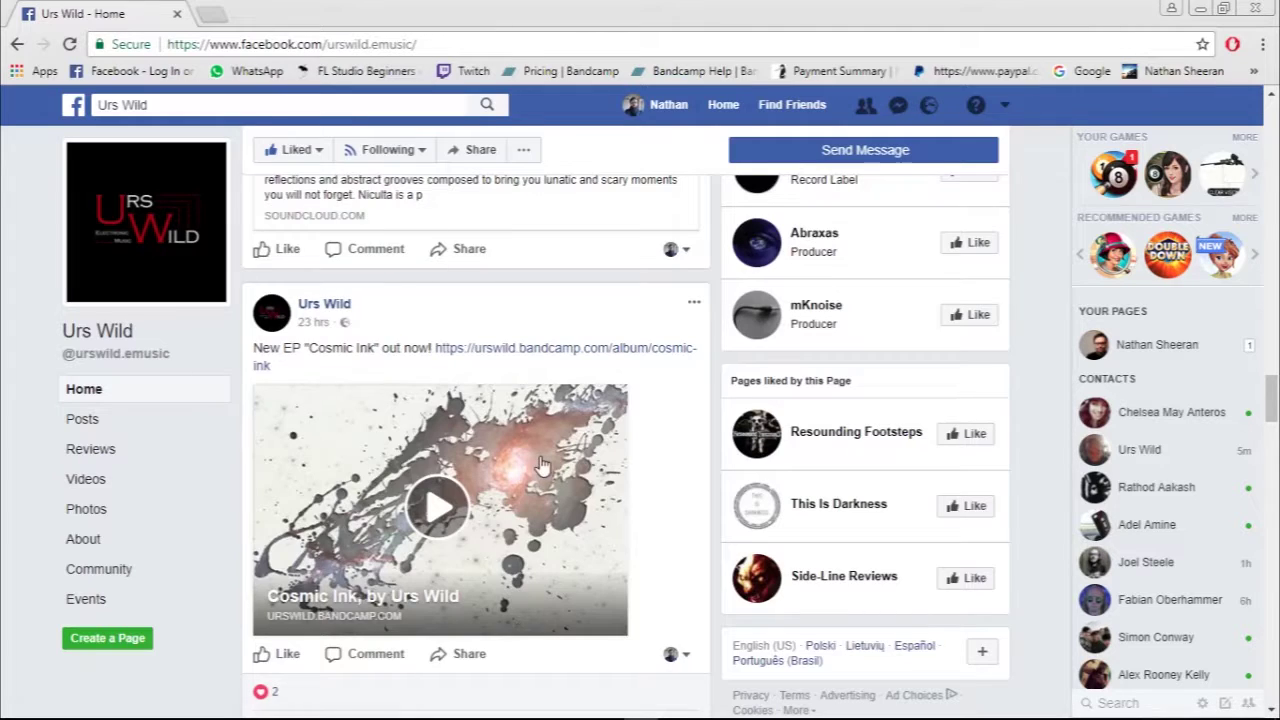
scroll(437, 300, "down", 3)
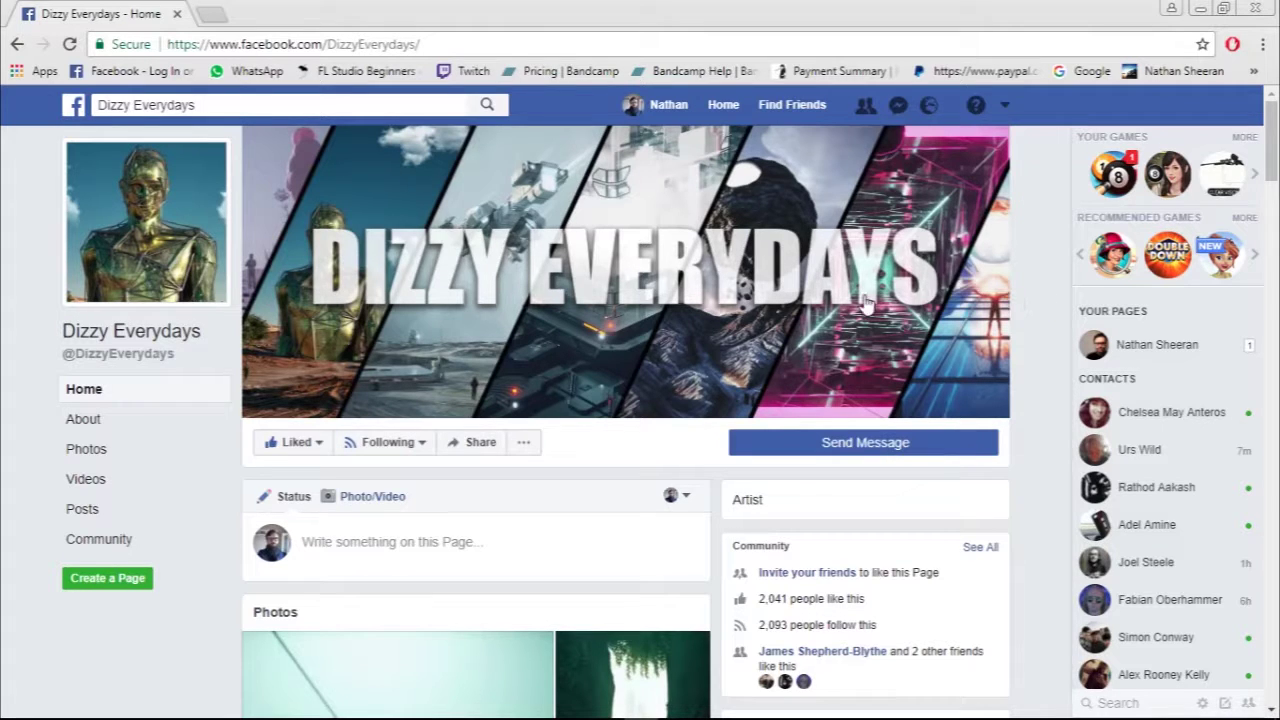
- Look through the posts and page information on the Dizzy Everydays page
scroll(1031, 340, "down", 4)
scroll(1031, 340, "down", 15)
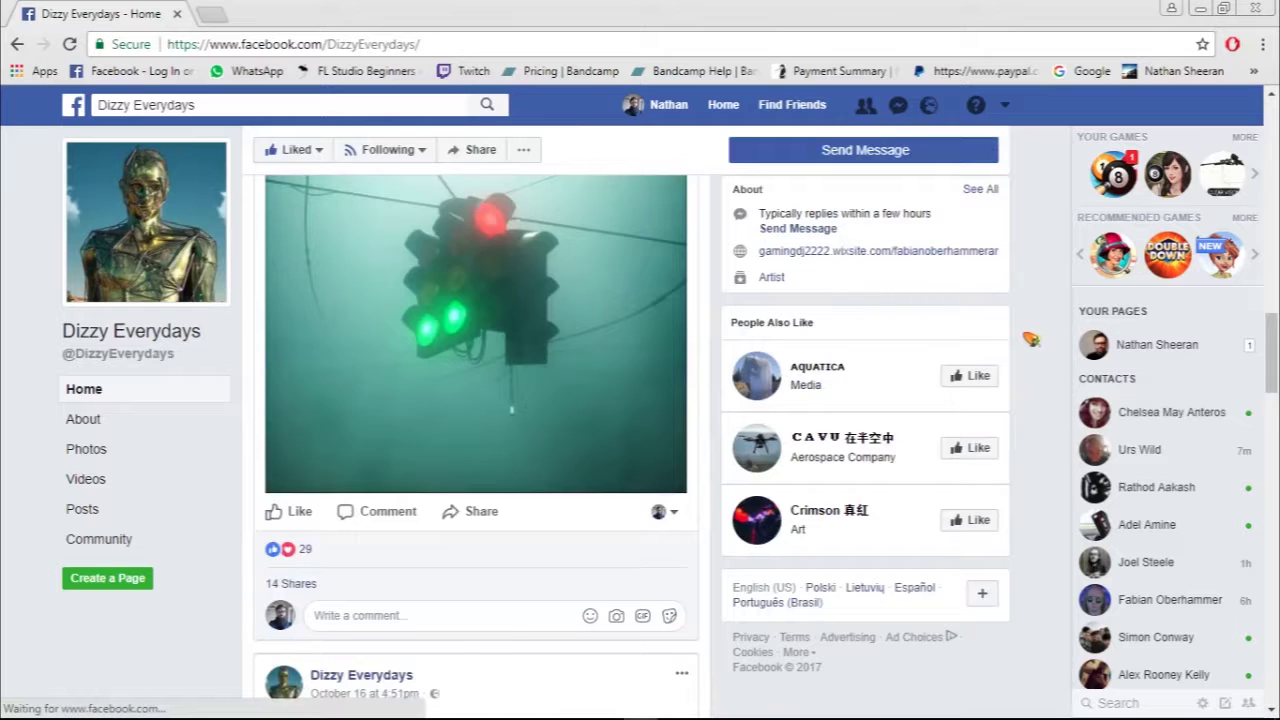
scroll(1031, 340, "down", 3)
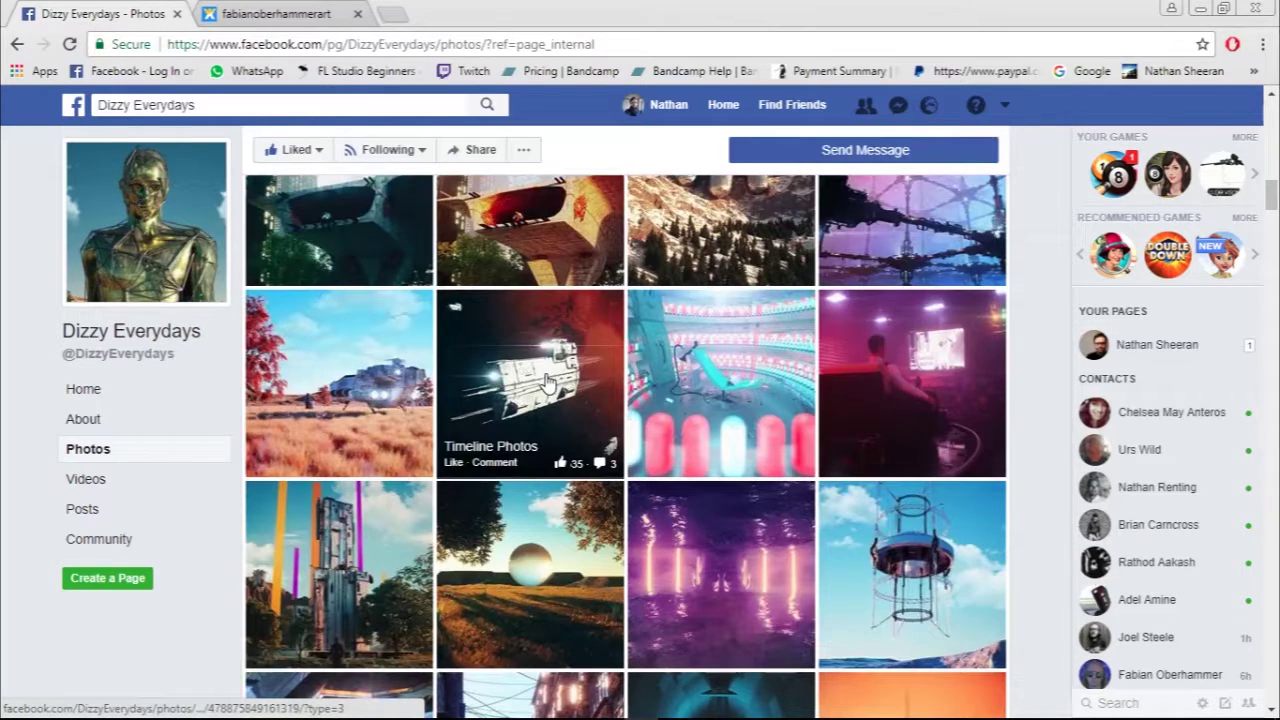
- Browse the artwork in the Dizzy Everydays photo gallery and return to the page's home section
scroll(560, 400, "down", 5)
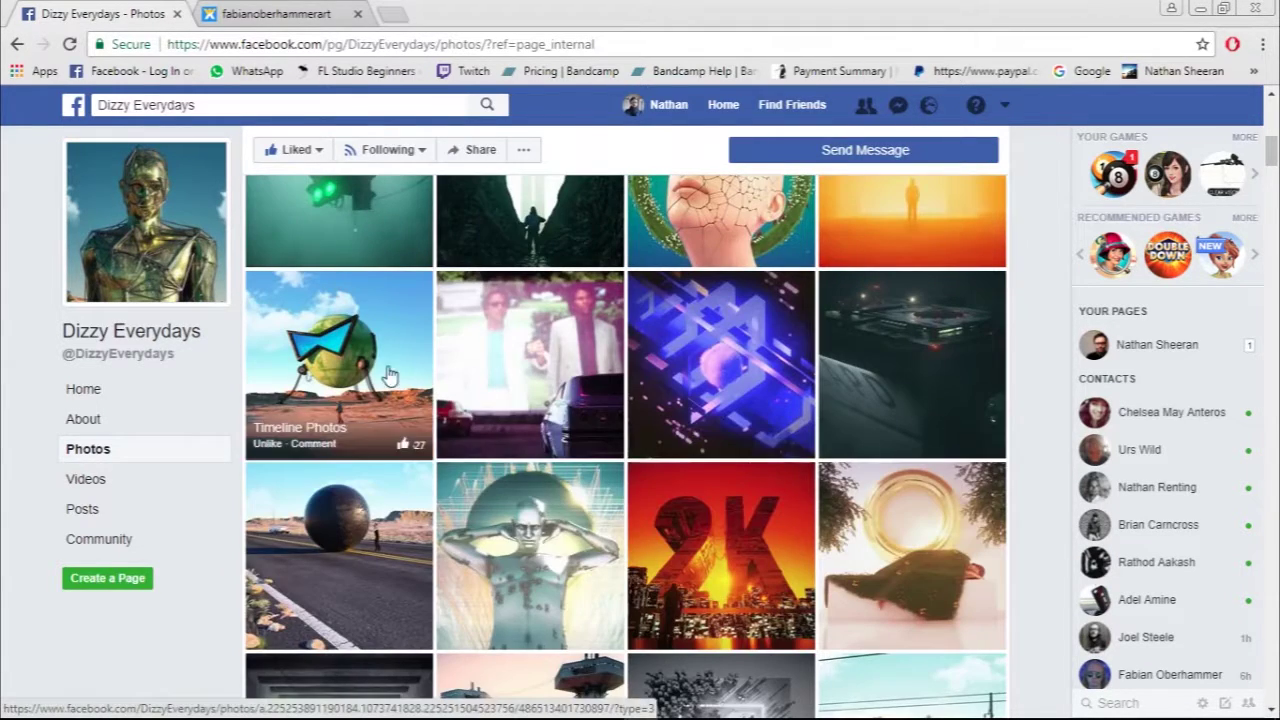
scroll(680, 385, "down", 10)
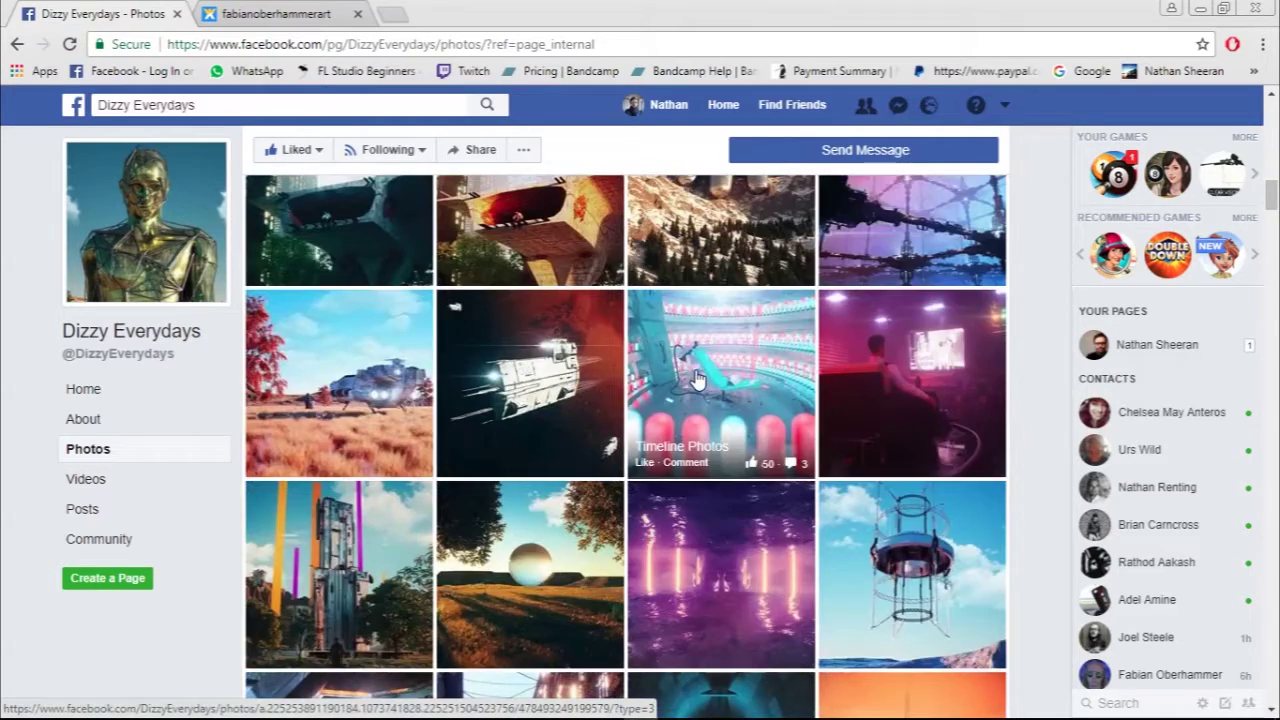
scroll(697, 380, "down", 10)
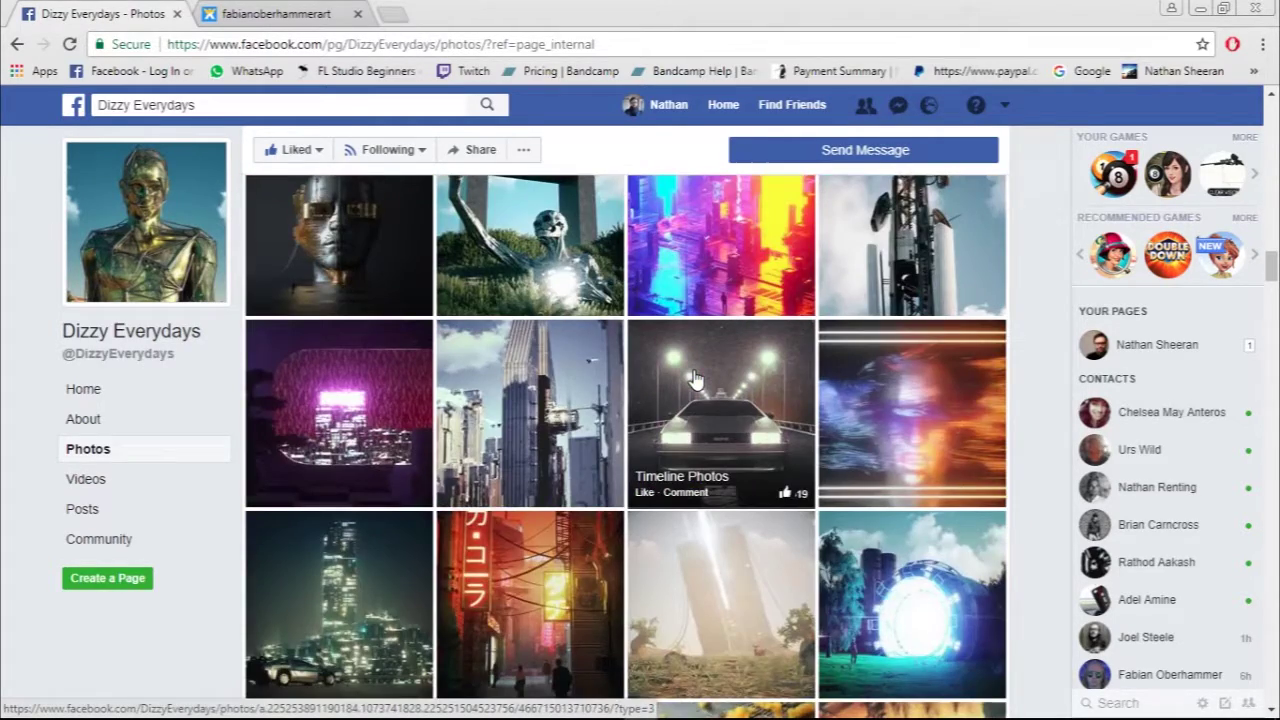
scroll(694, 378, "down", 5)
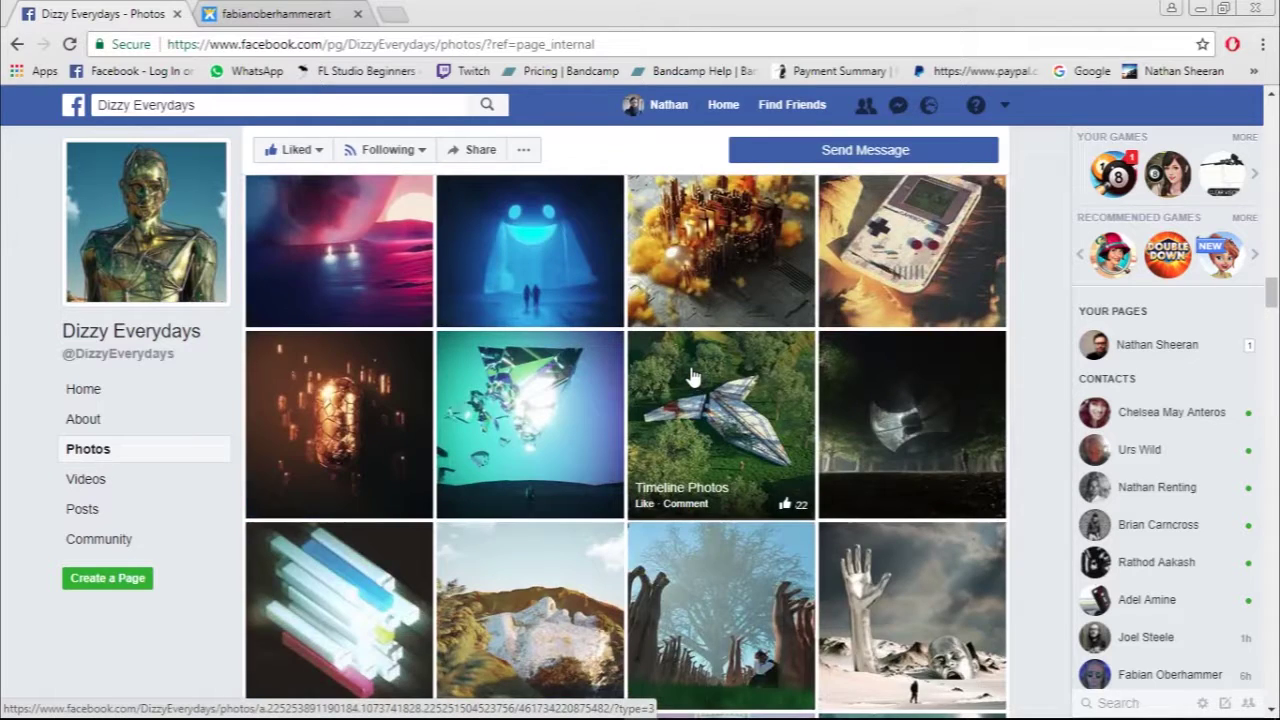
scroll(694, 378, "down", 5)
left_click(84, 389)
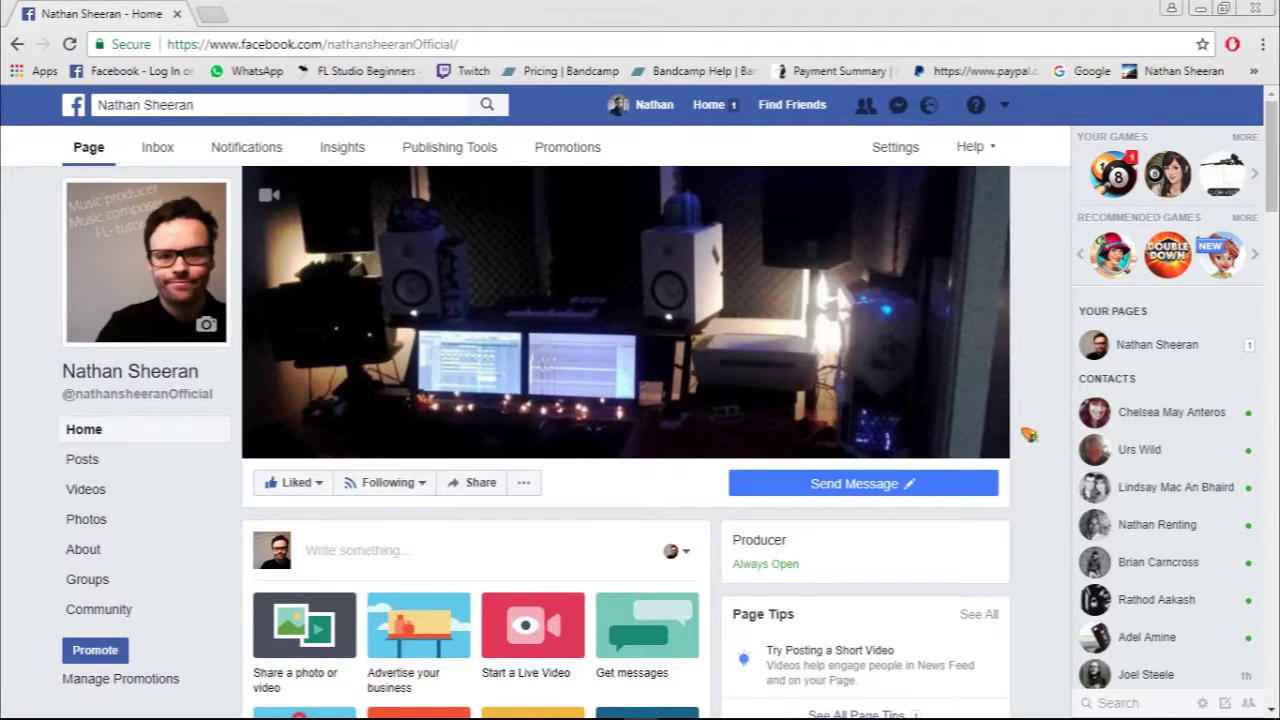
- Look through the home section of the managed music producer page, from its cover to its videos and photos
scroll(1029, 434, "down", 10)
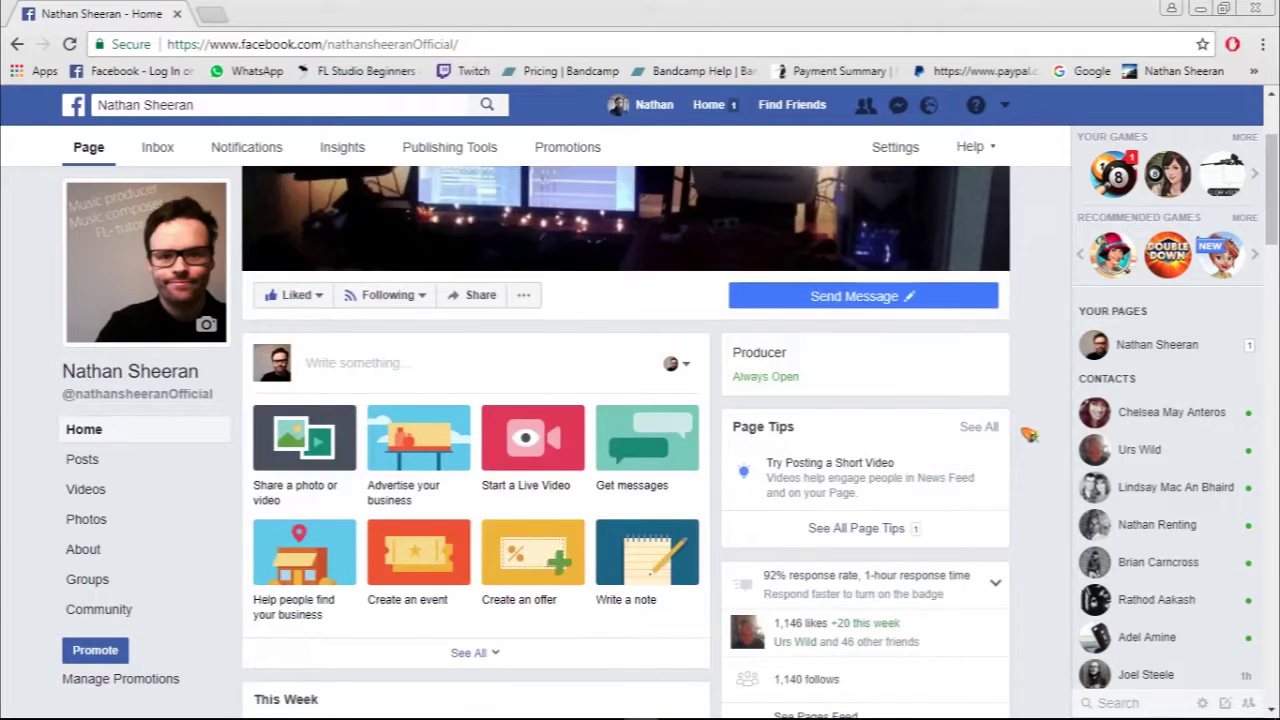
scroll(1029, 434, "down", 6)
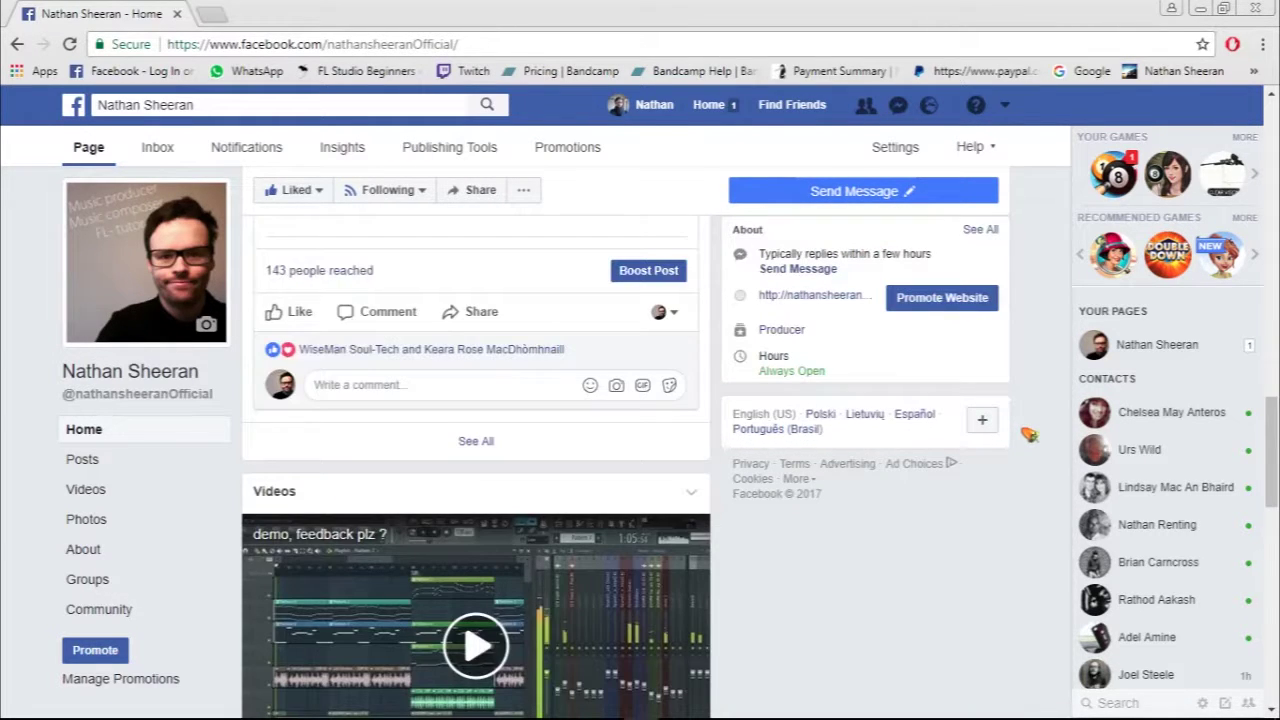
scroll(1029, 434, "down", 4)
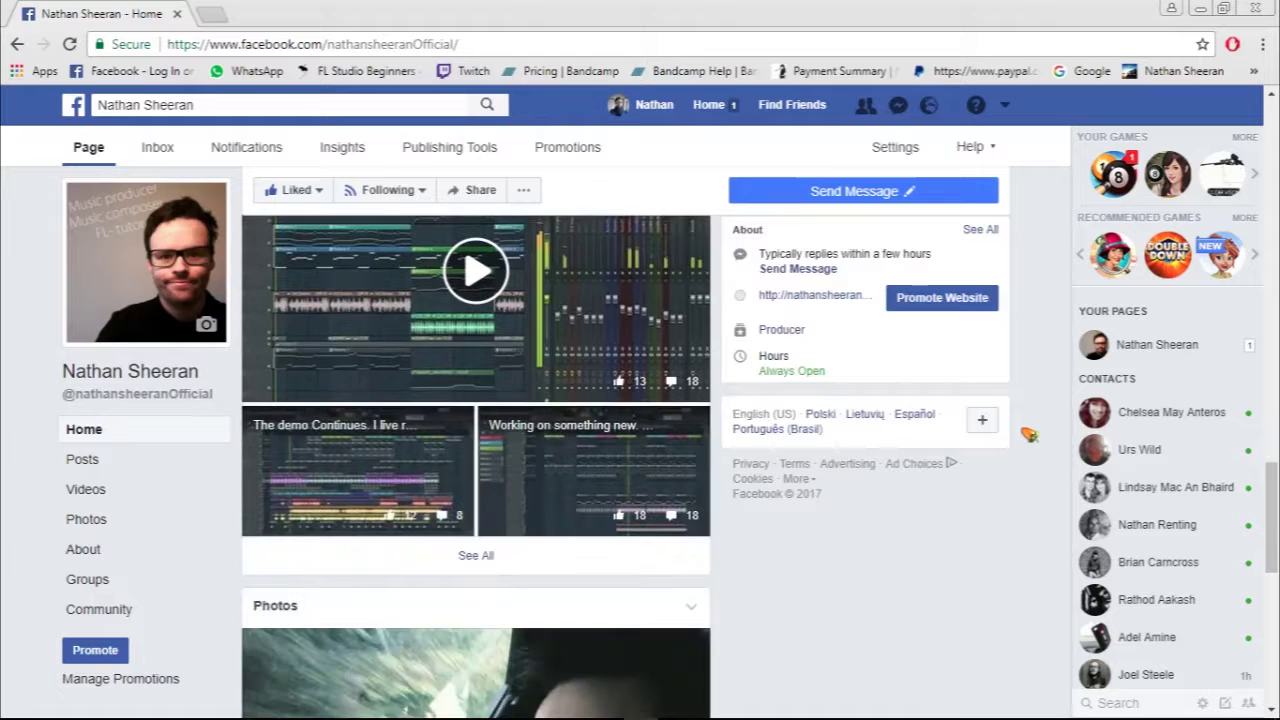
- Browse the playlists and uploaded videos in the producer page's Videos section
left_click(80, 498)
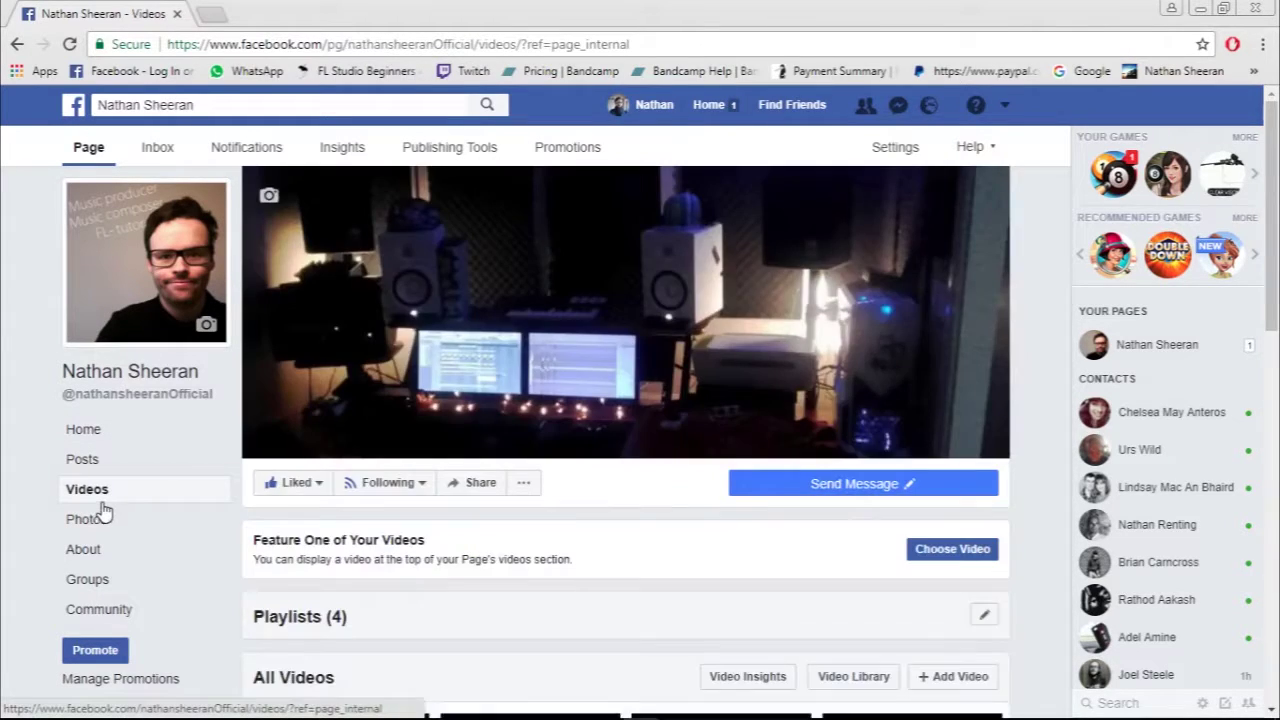
scroll(223, 486, "down", 3)
scroll(224, 488, "down", 3)
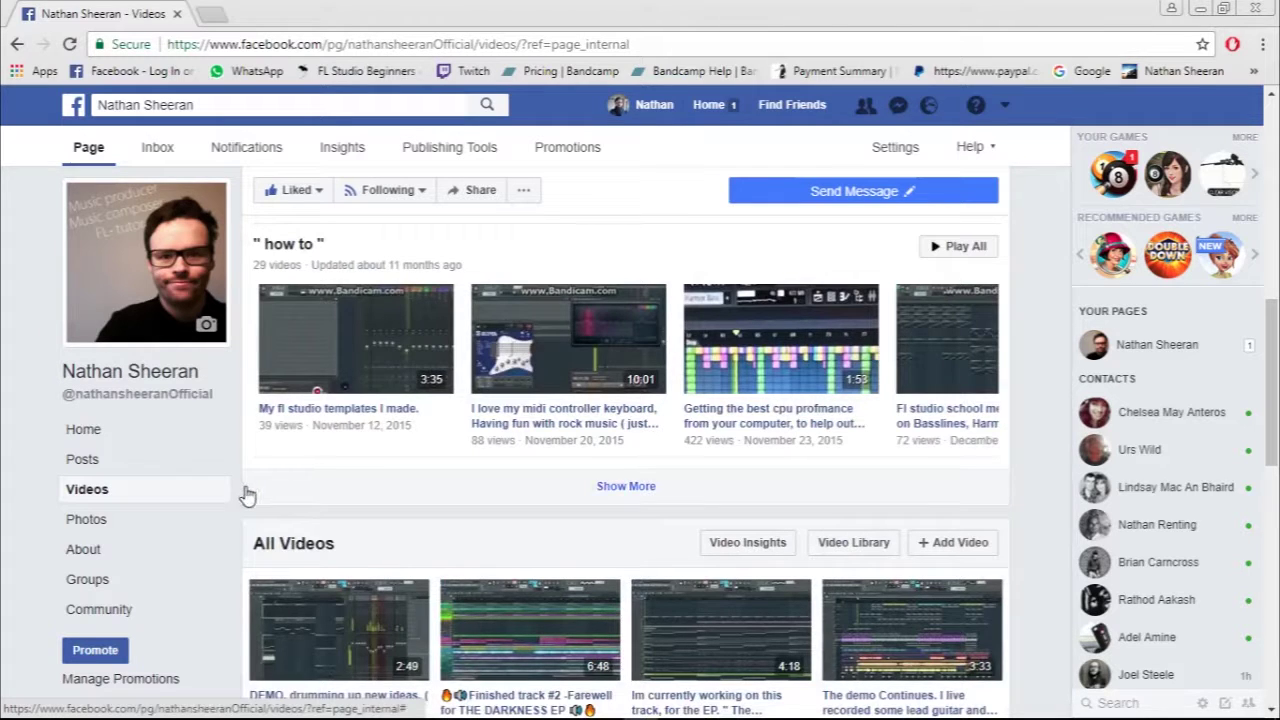
scroll(246, 490, "up", 2)
scroll(253, 492, "down", 6)
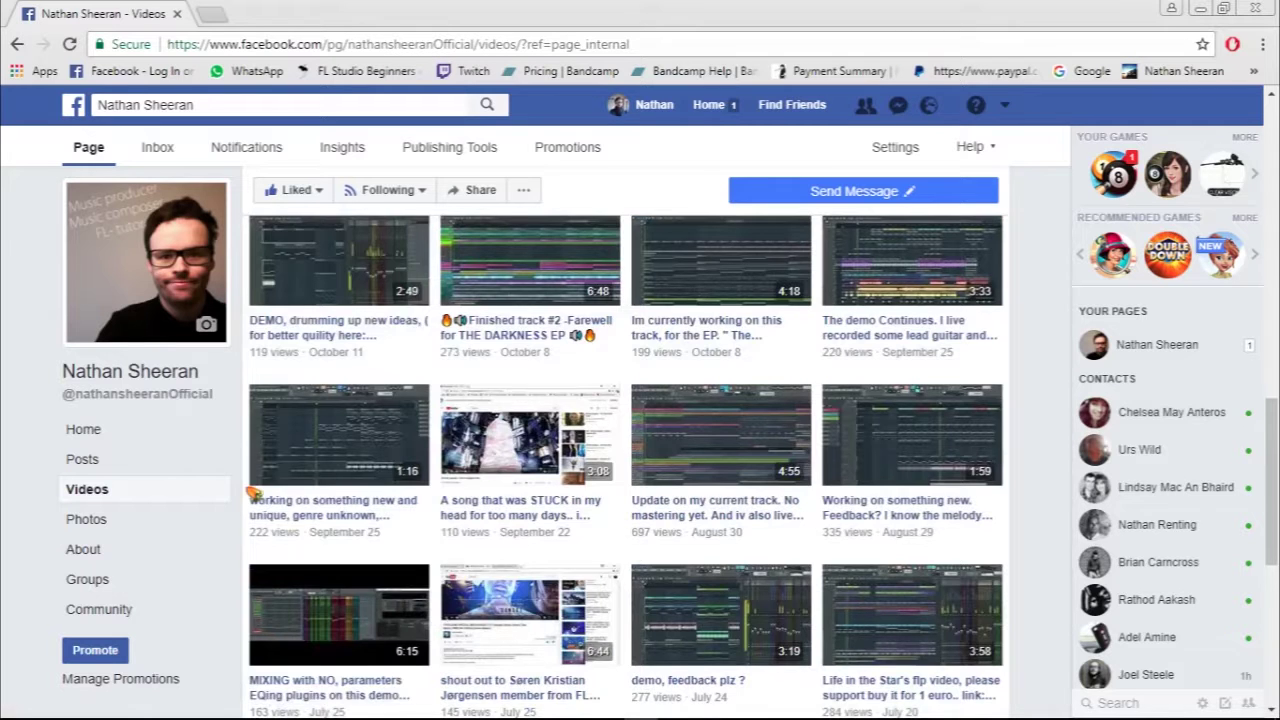
scroll(253, 493, "down", 3)
scroll(253, 493, "up", 1)
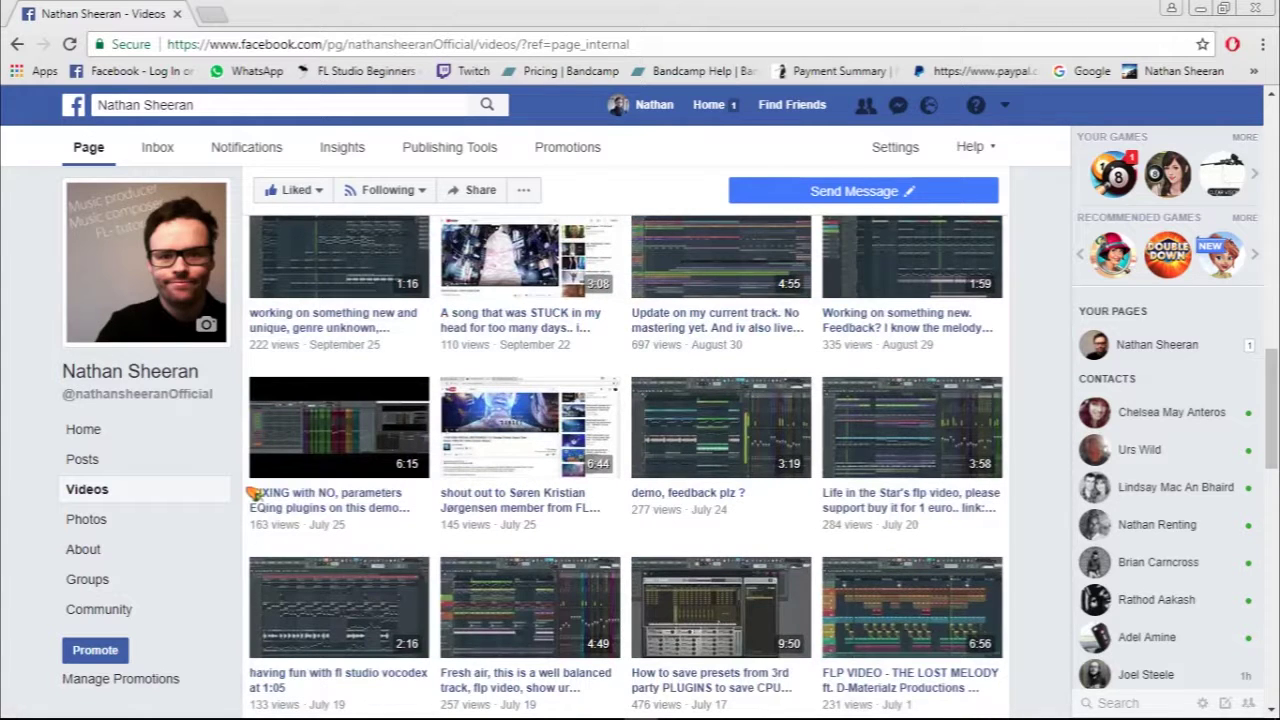
scroll(253, 493, "down", 6)
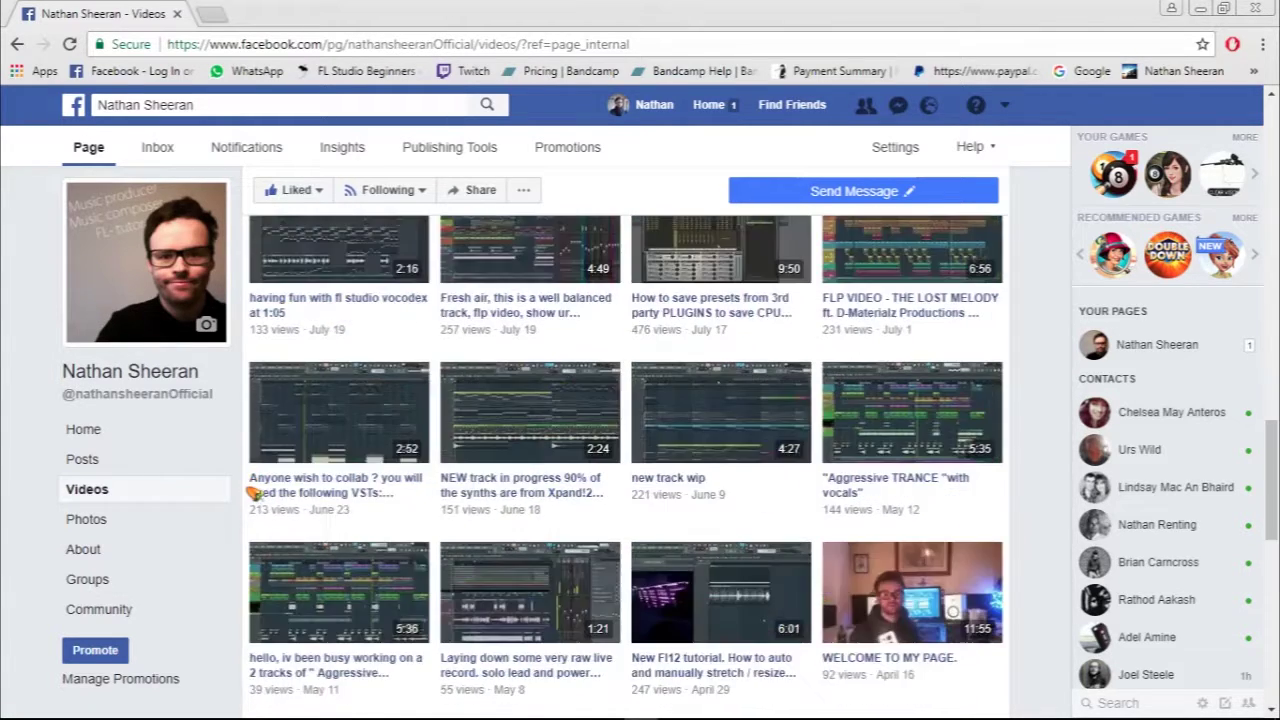
scroll(253, 492, "up", 15)
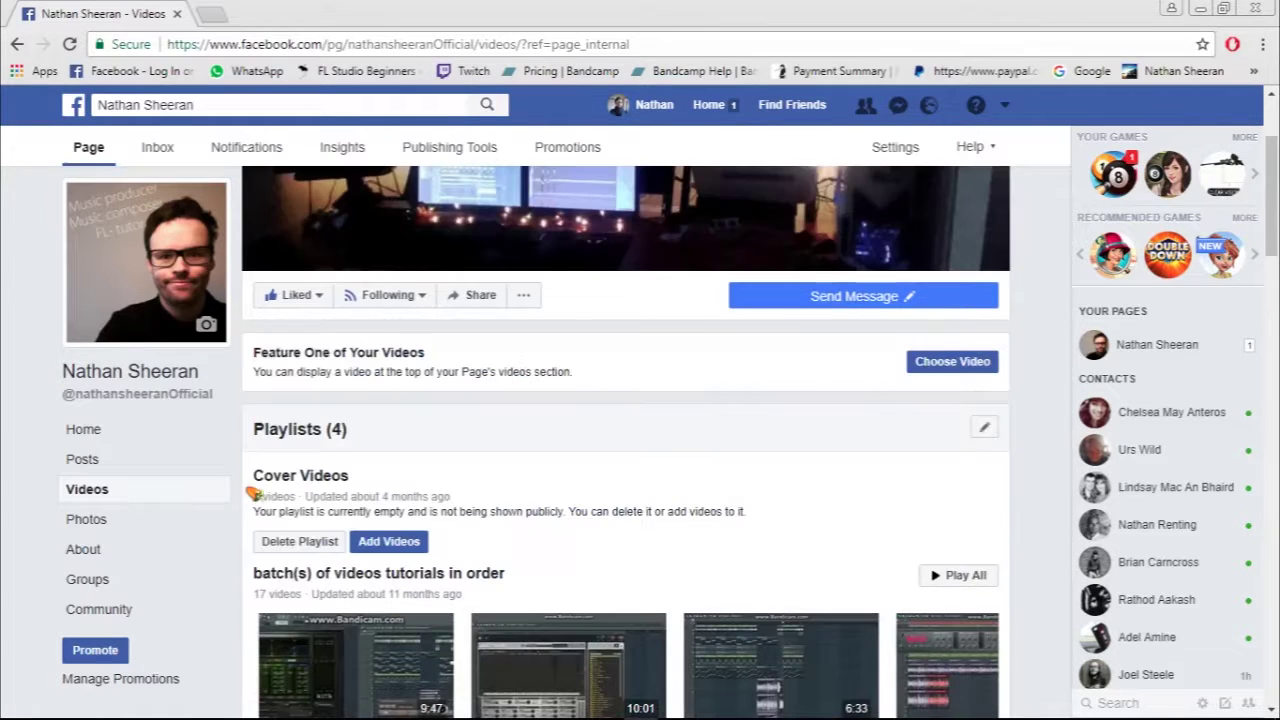
- Return to the producer page's home section and look over its page tips and weekly statistics
left_click(113, 435)
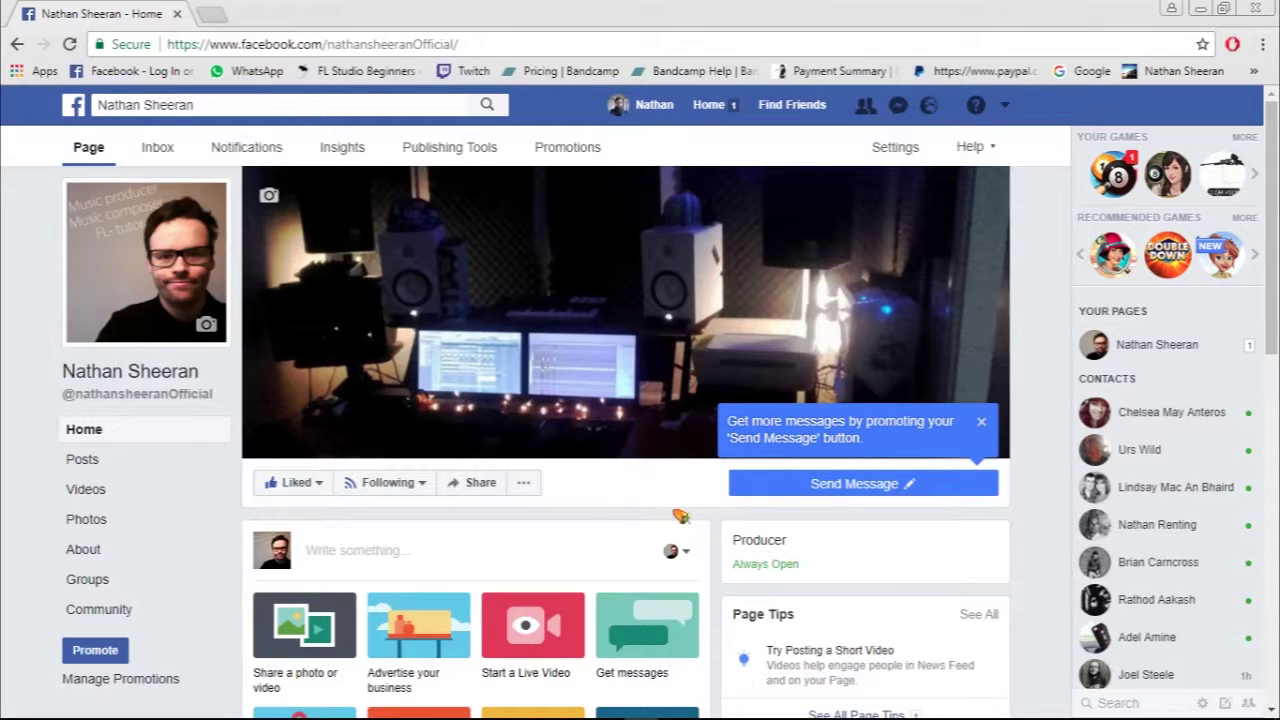
scroll(655, 509, "down", 4)
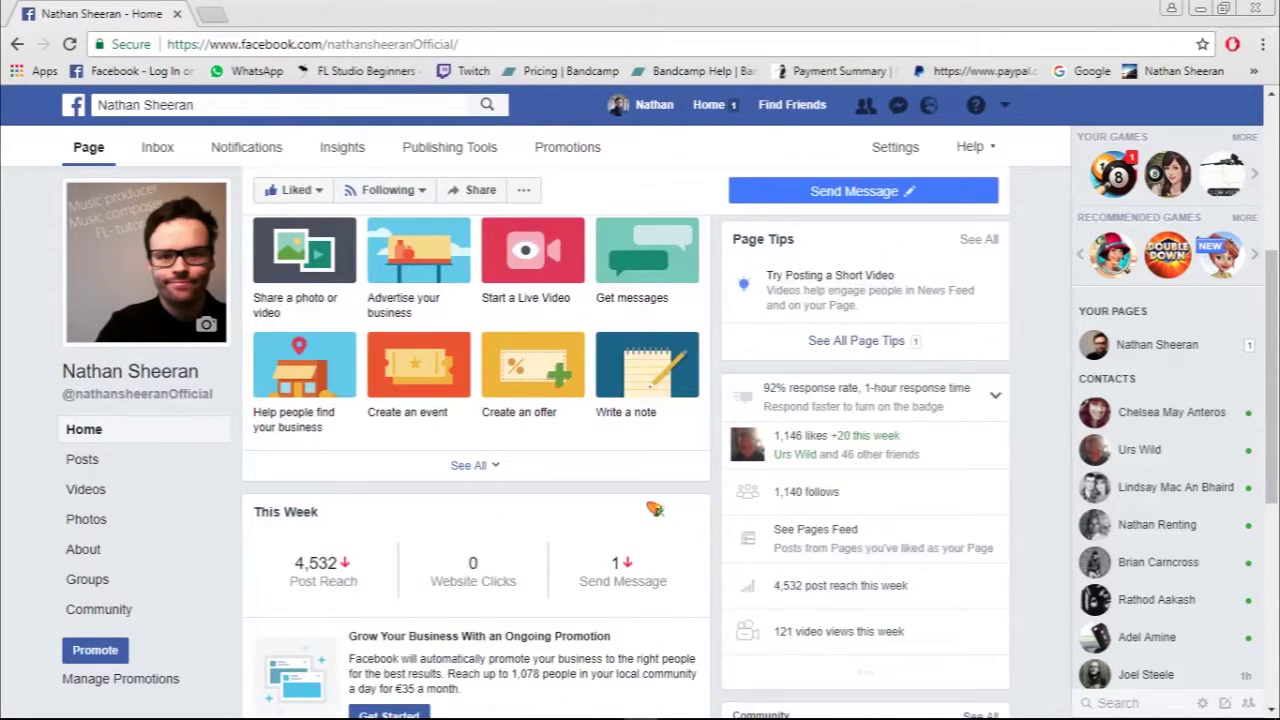
scroll(655, 509, "up", 4)
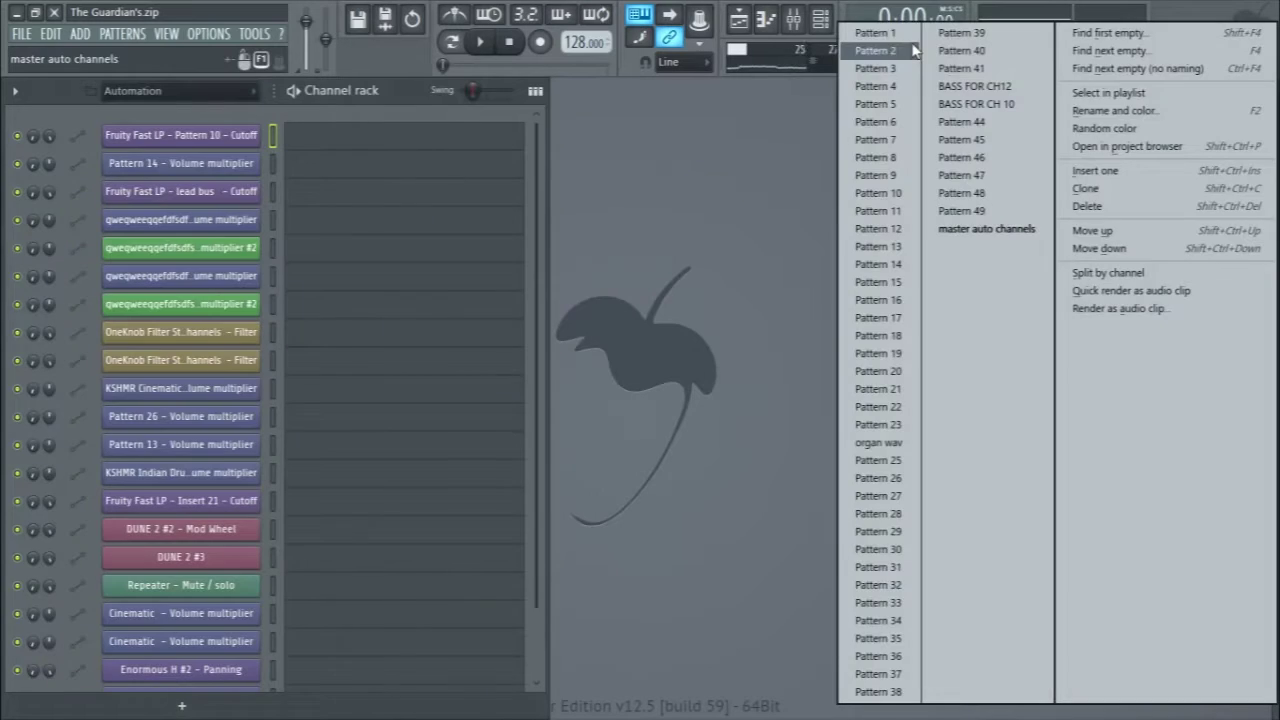
- In the FL Studio project The Guardian's.zip, select Pattern 1, switch playback to pattern mode and listen to the pattern briefly
left_click(900, 68)
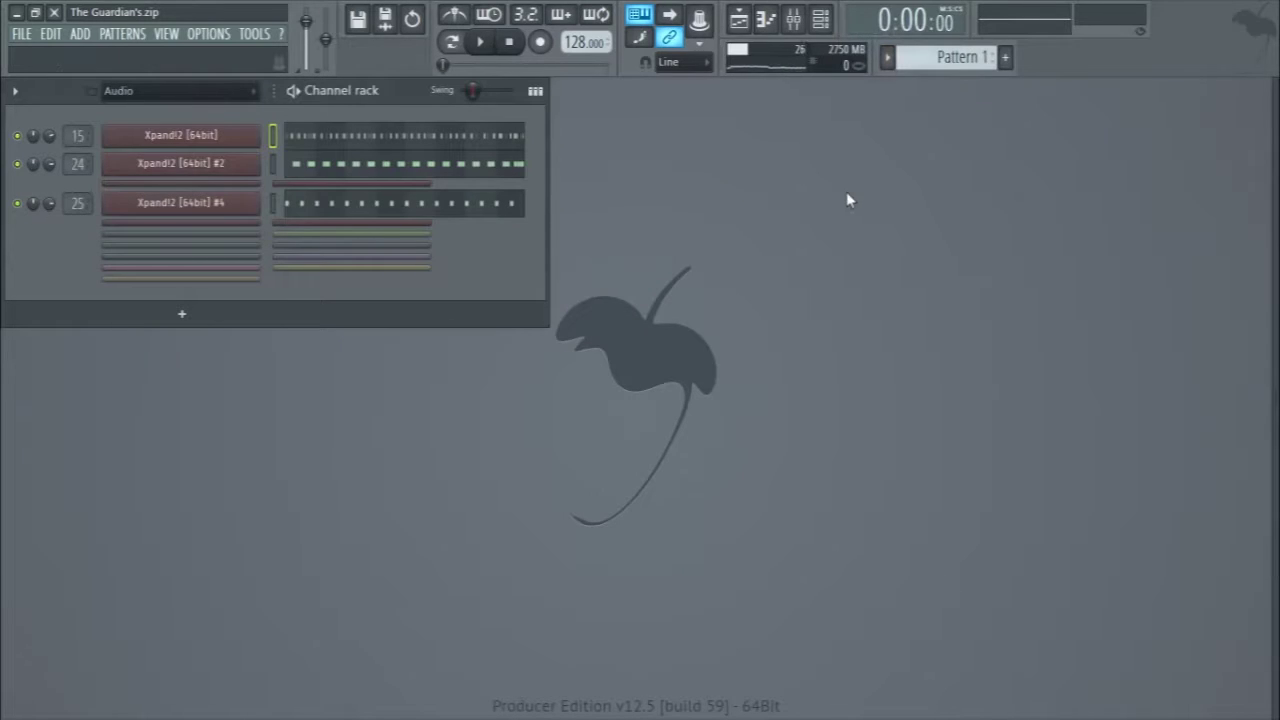
left_click(451, 41)
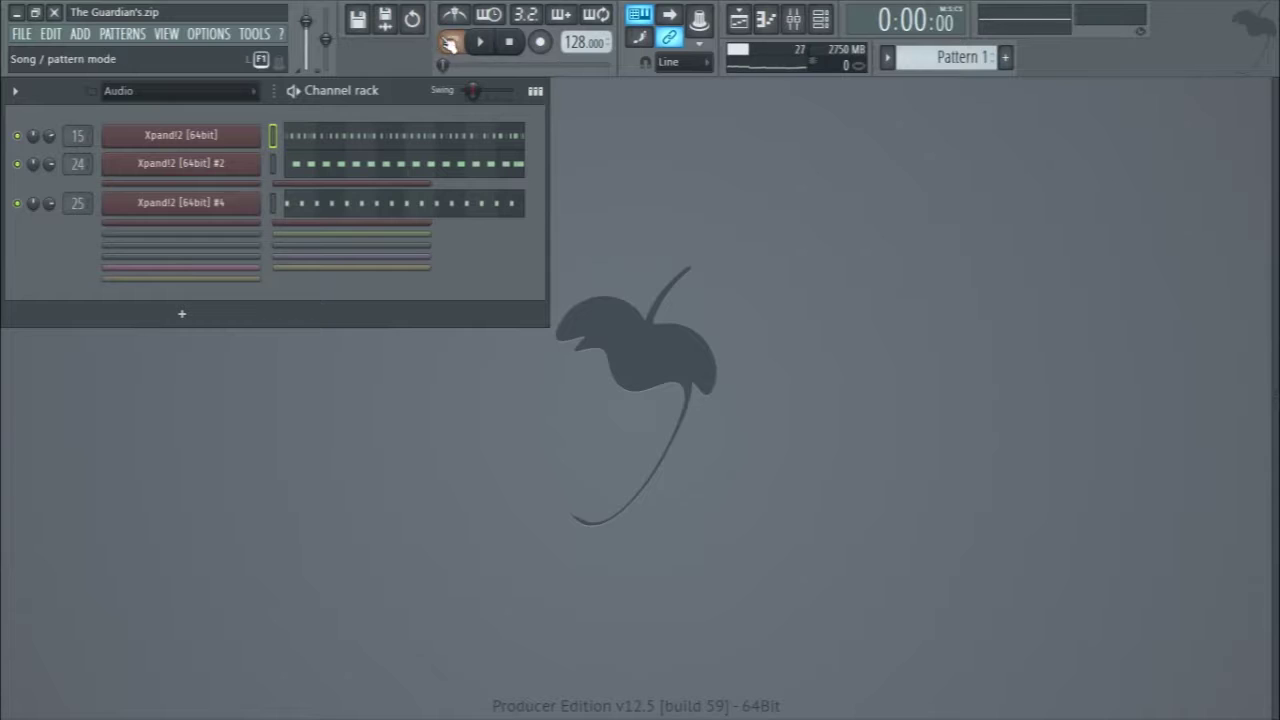
key("space")
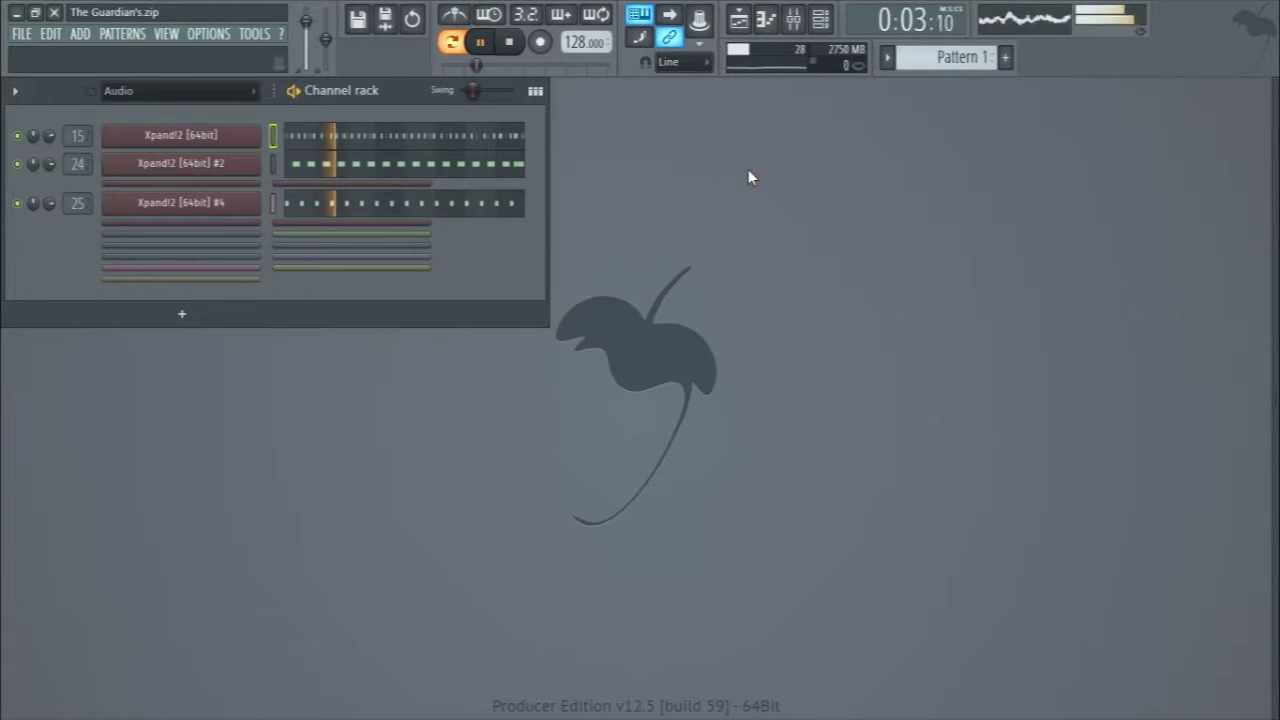
key("space")
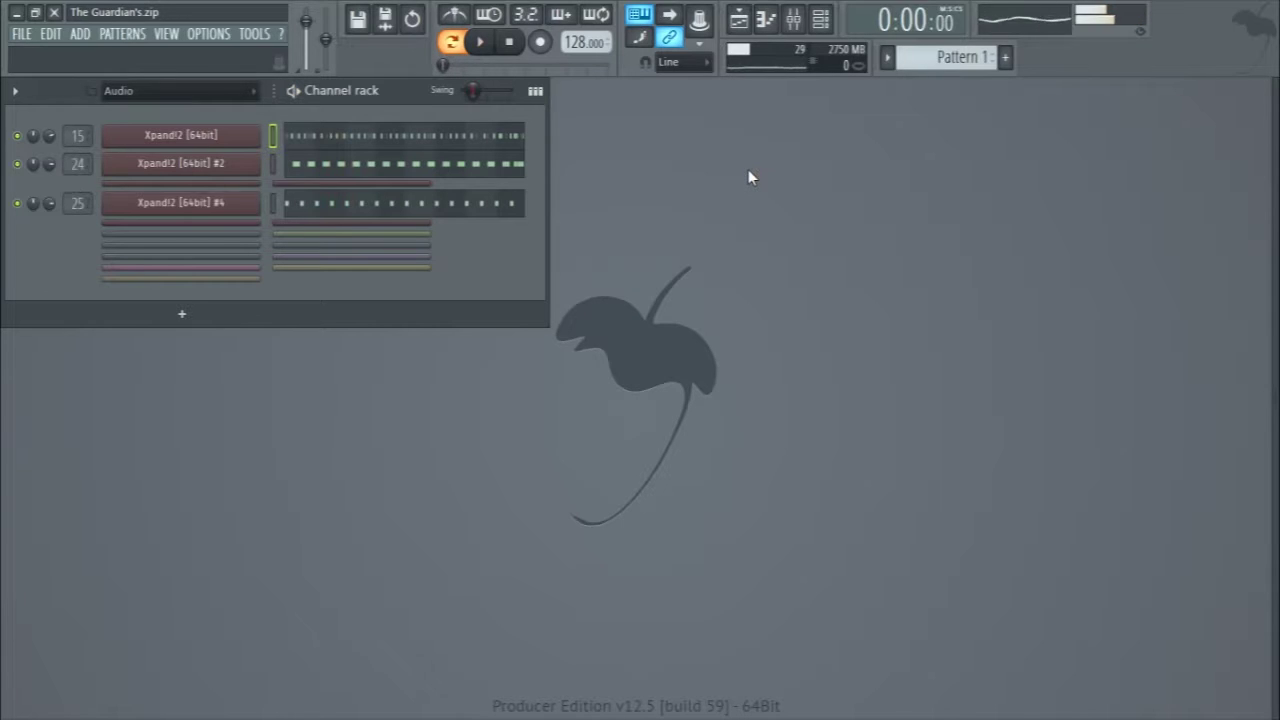
- Open the first Xpand!2 channel's instrument, audition its Orch Snare 1 sound and close the plugin window
left_click(175, 136)
key("z")
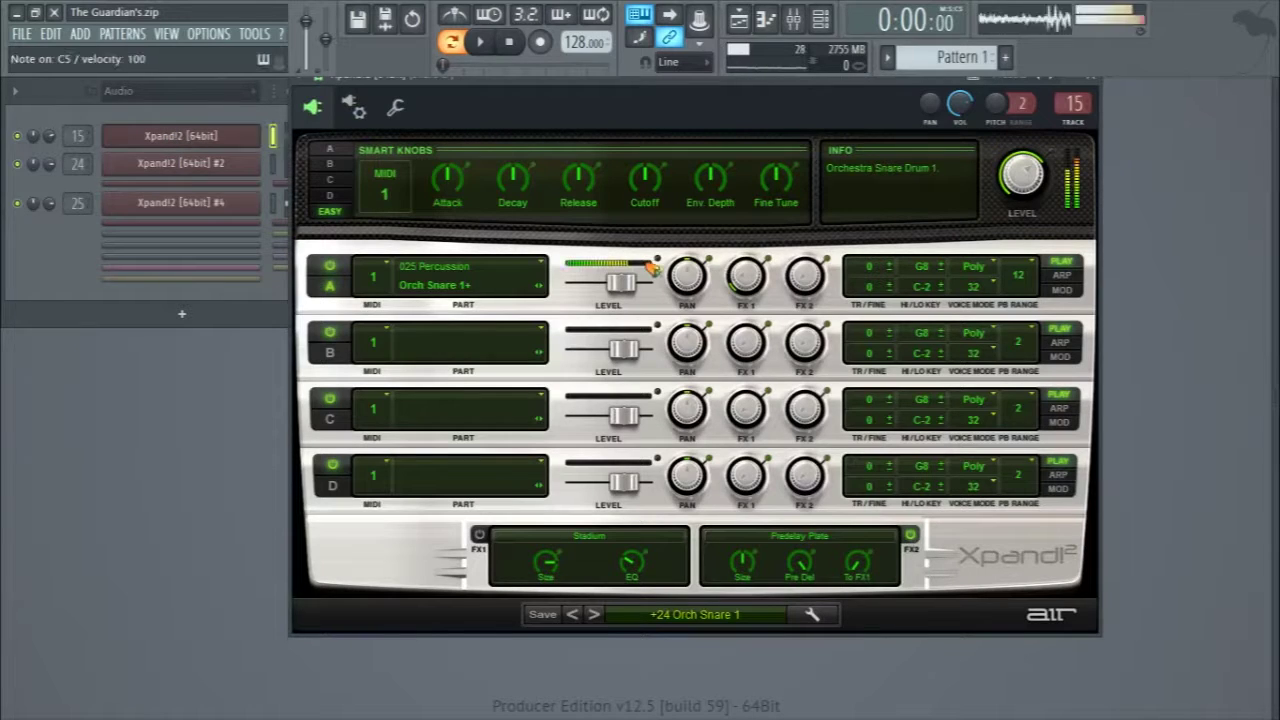
left_click(1092, 80)
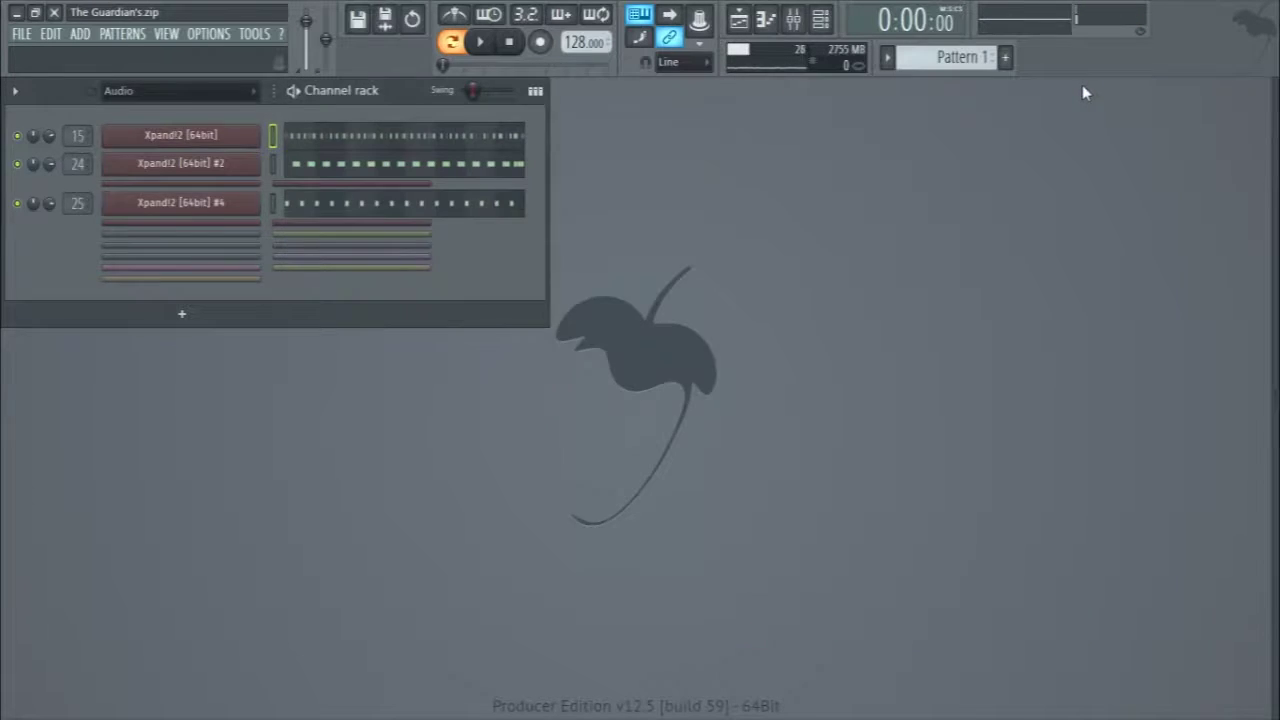
- Show the mixer and open the Fruity Limiter on the snare 2 track to inspect its settings
key("F9")
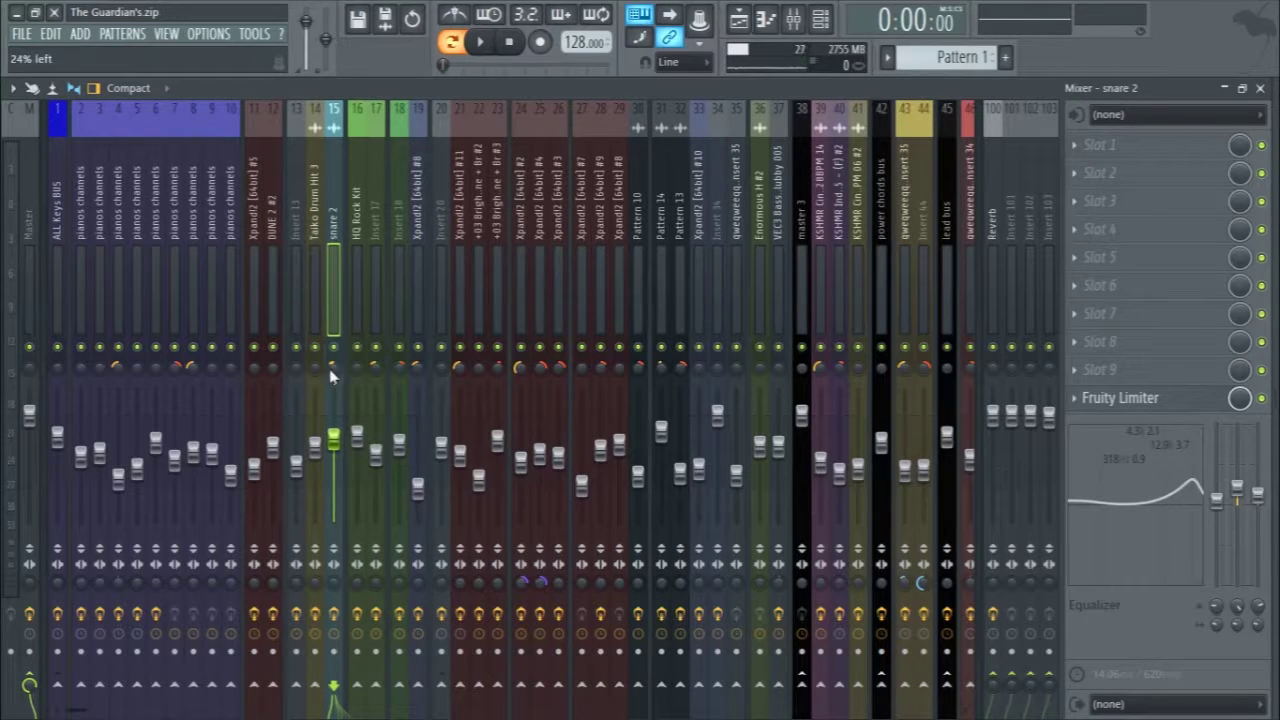
left_click(1133, 398)
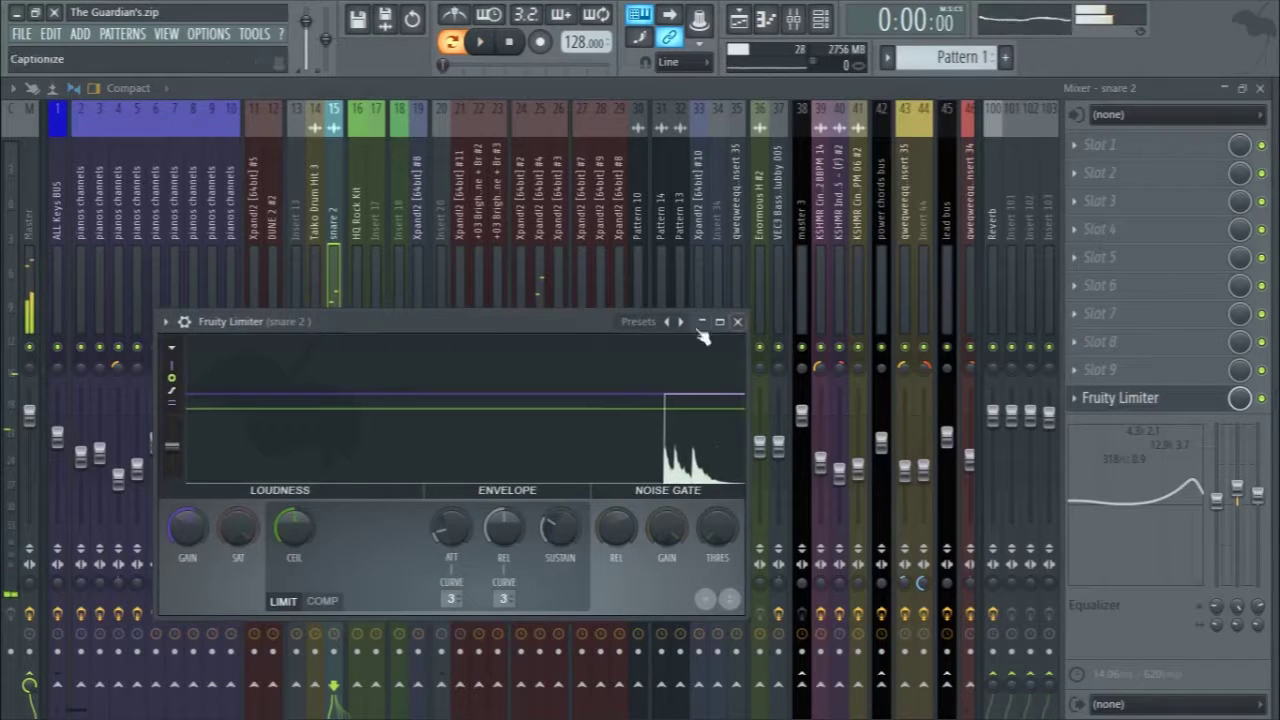
- Close the Fruity Limiter, fine-tune the snare 2 track's high equalizer band to about 12.6 kHz and hide the mixer
left_click(738, 321)
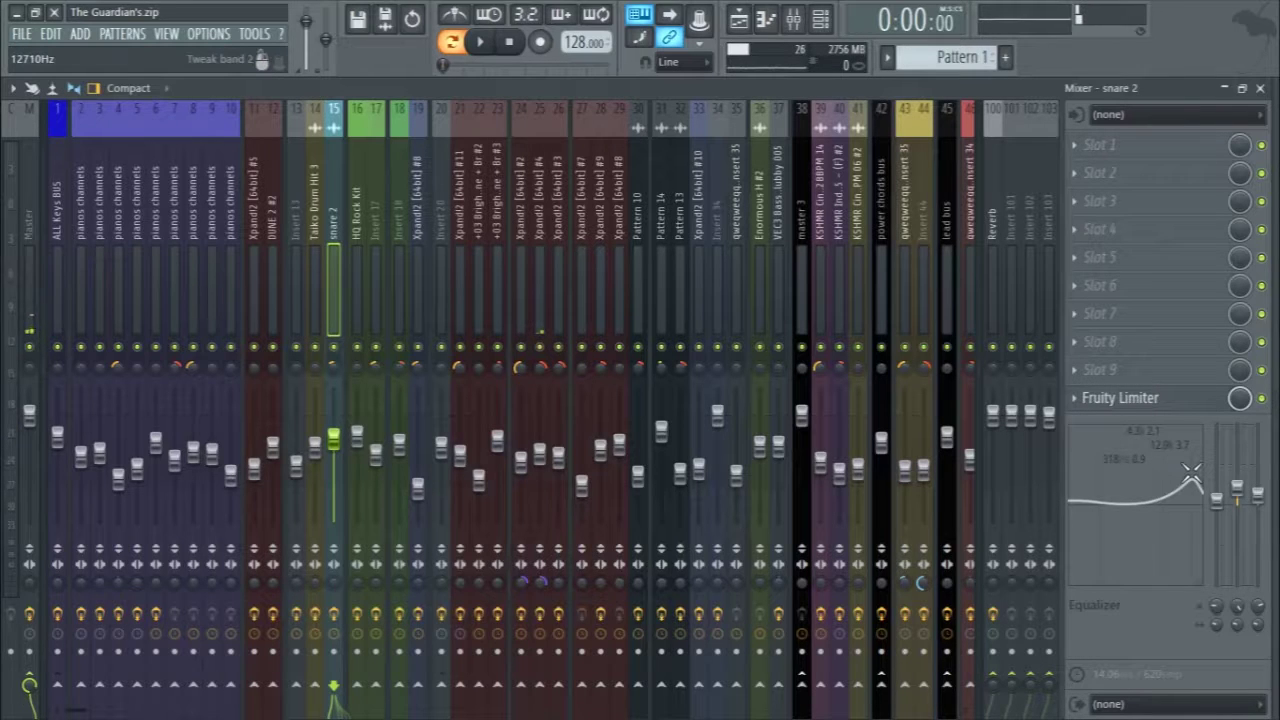
left_click_drag(1192, 472, 1191, 476)
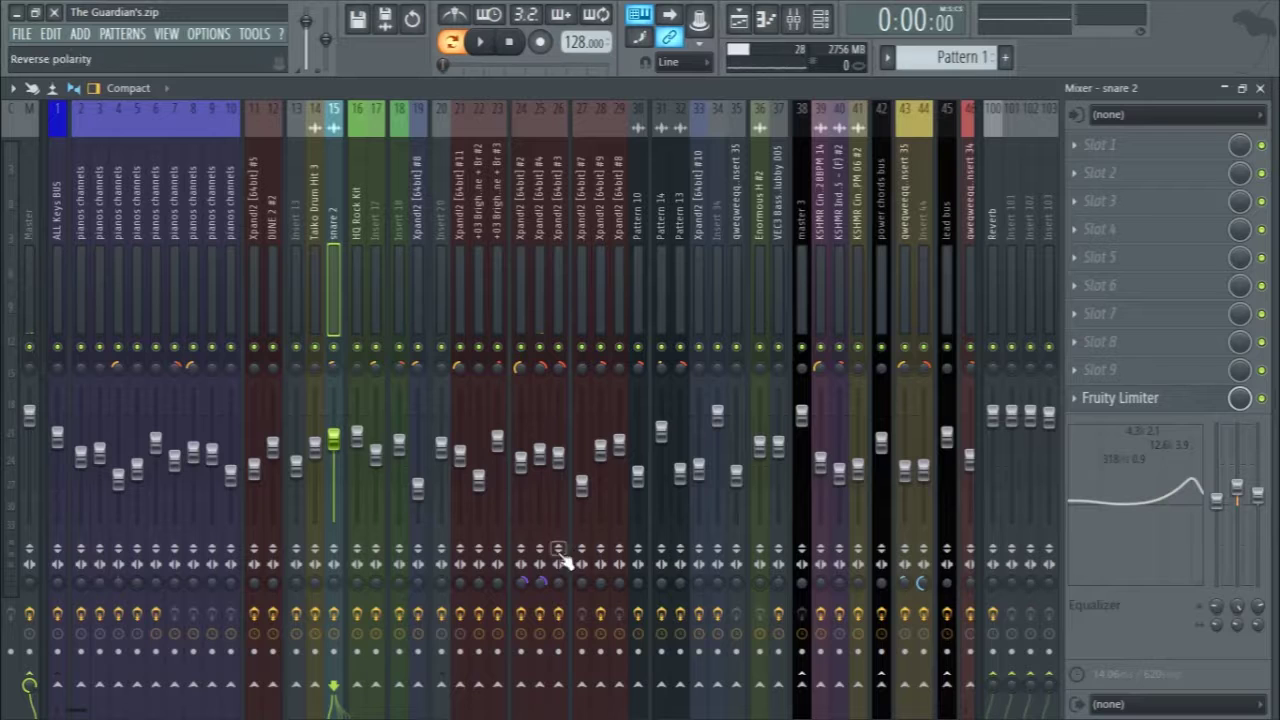
left_click(1262, 88)
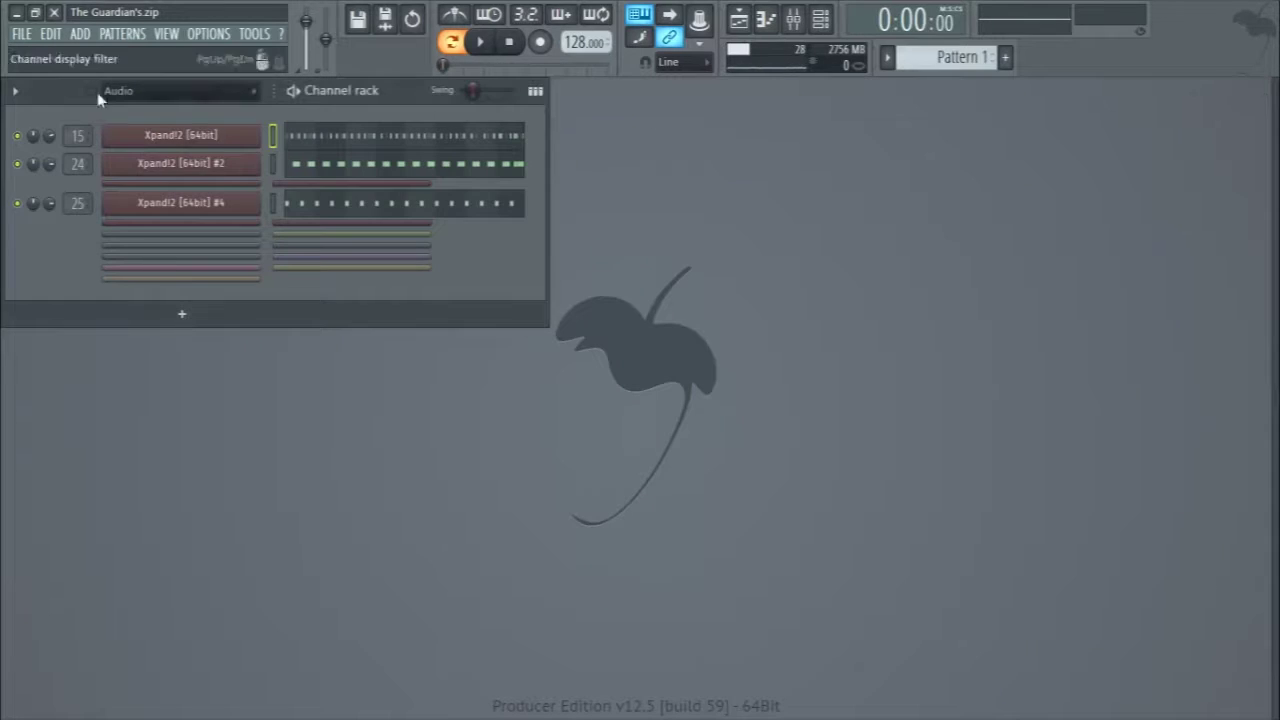
- Audition the Xpand!2 #2 and #4 channels of Pattern 1, soloing their mixer tracks during playback
left_click(17, 135)
key("space")
left_click(188, 204)
key("space")
left_click(185, 210)
key("F9")
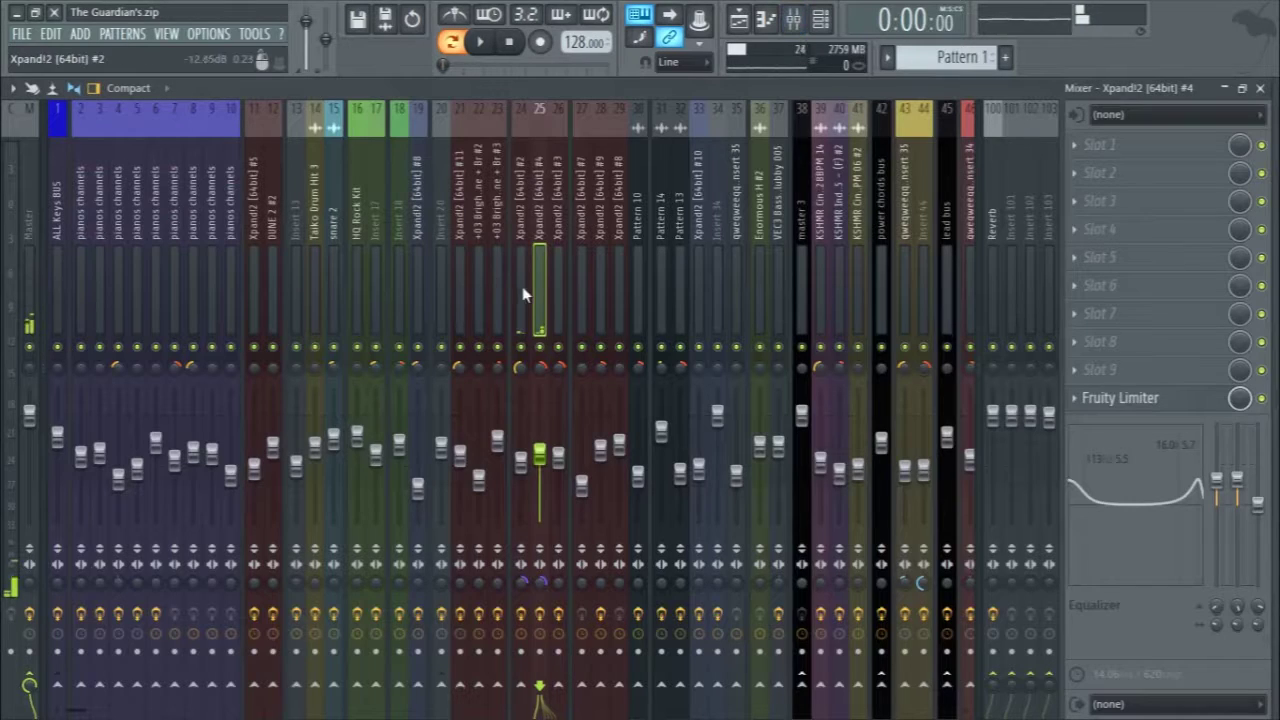
key("space")
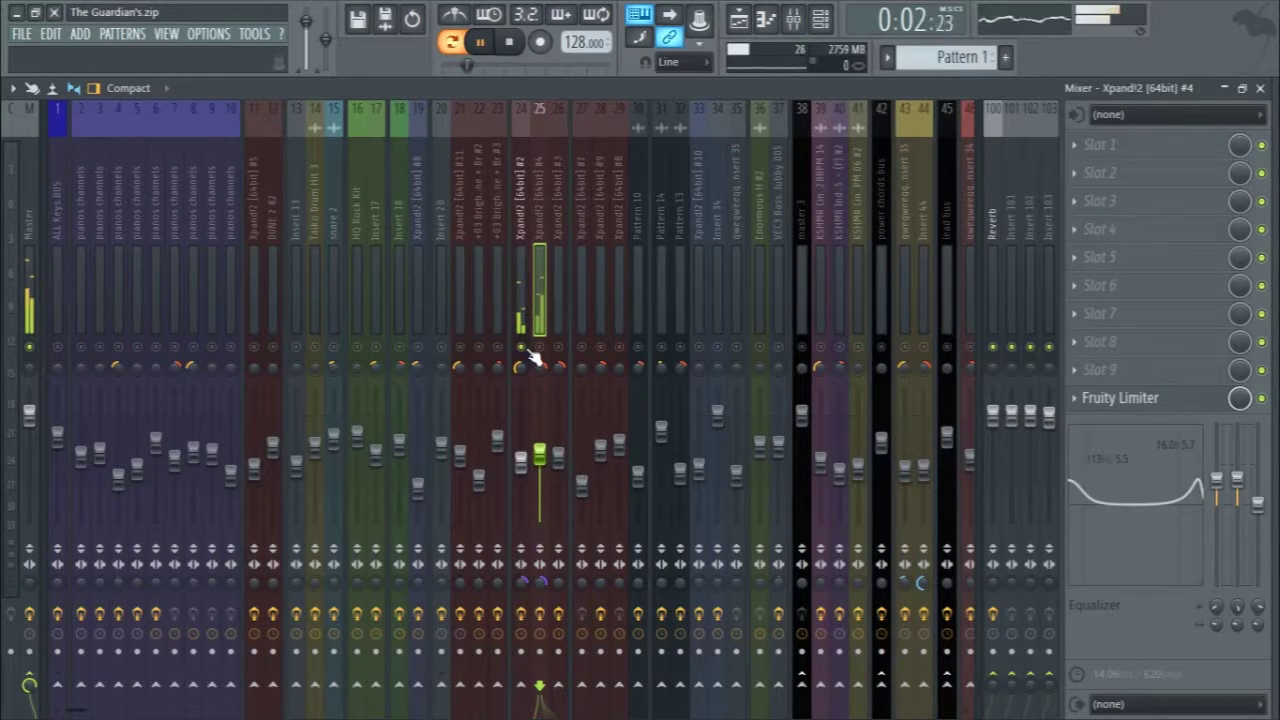
key("space")
left_click(520, 330)
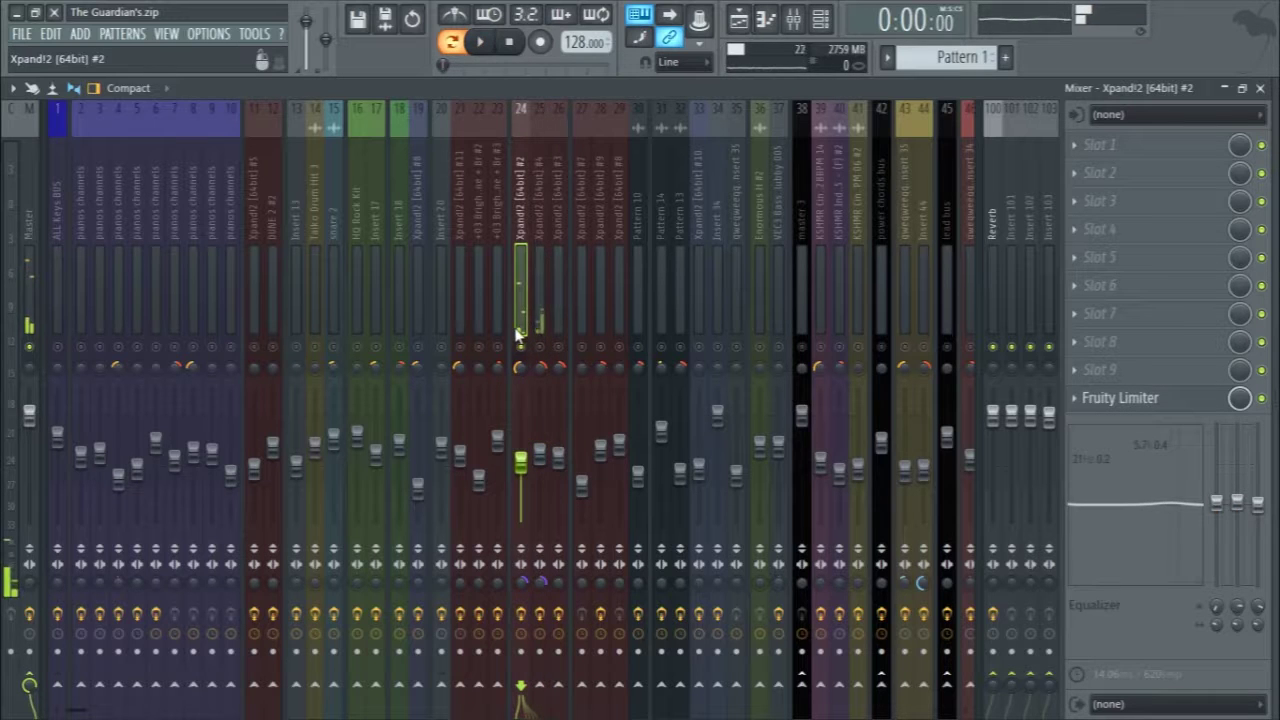
- Open the Fruity Limiter on the Xpand!2 #2 mixer track, inspect its gain during playback and close it
left_click(1090, 398)
left_click(1080, 398)
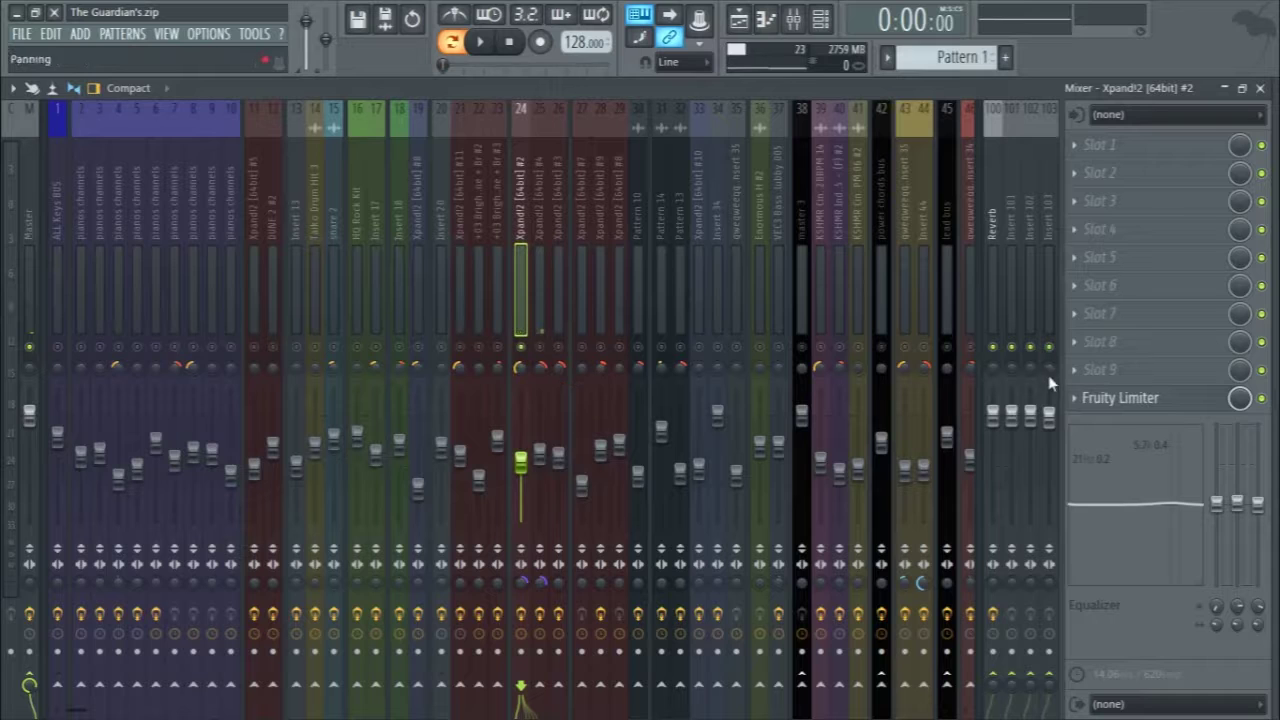
left_click(1156, 410)
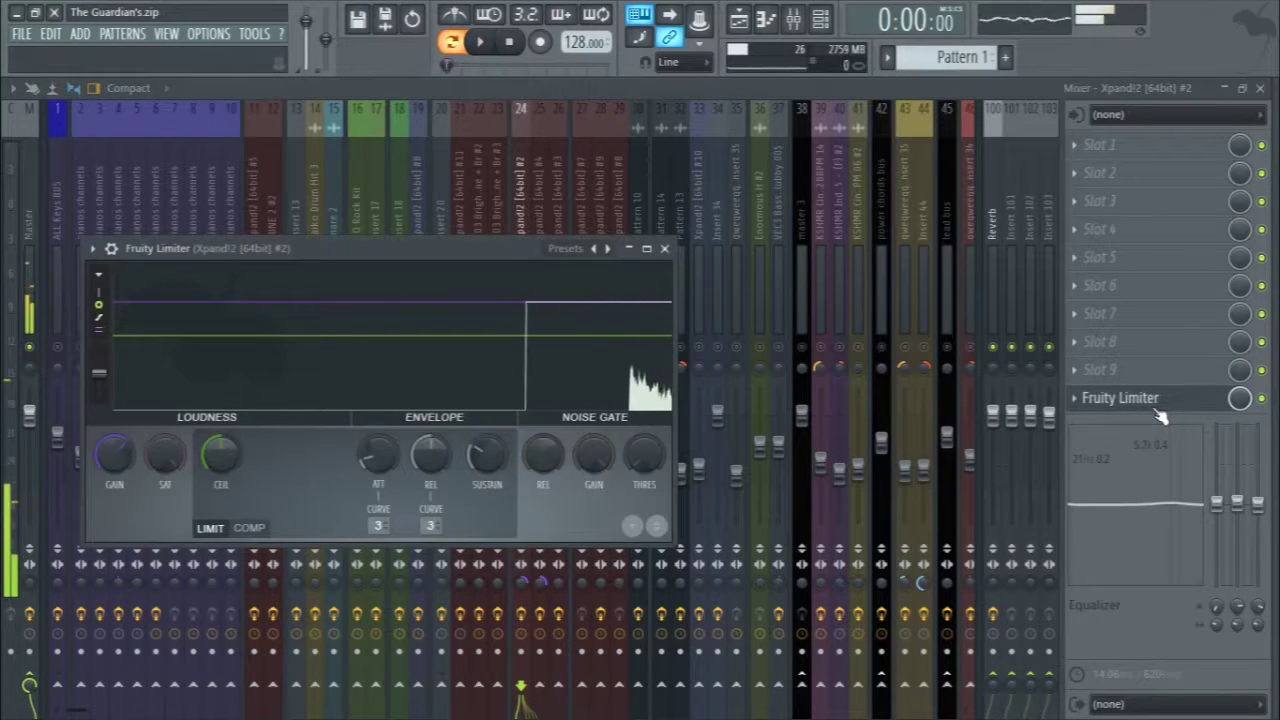
left_click_drag(114, 455, 114, 420)
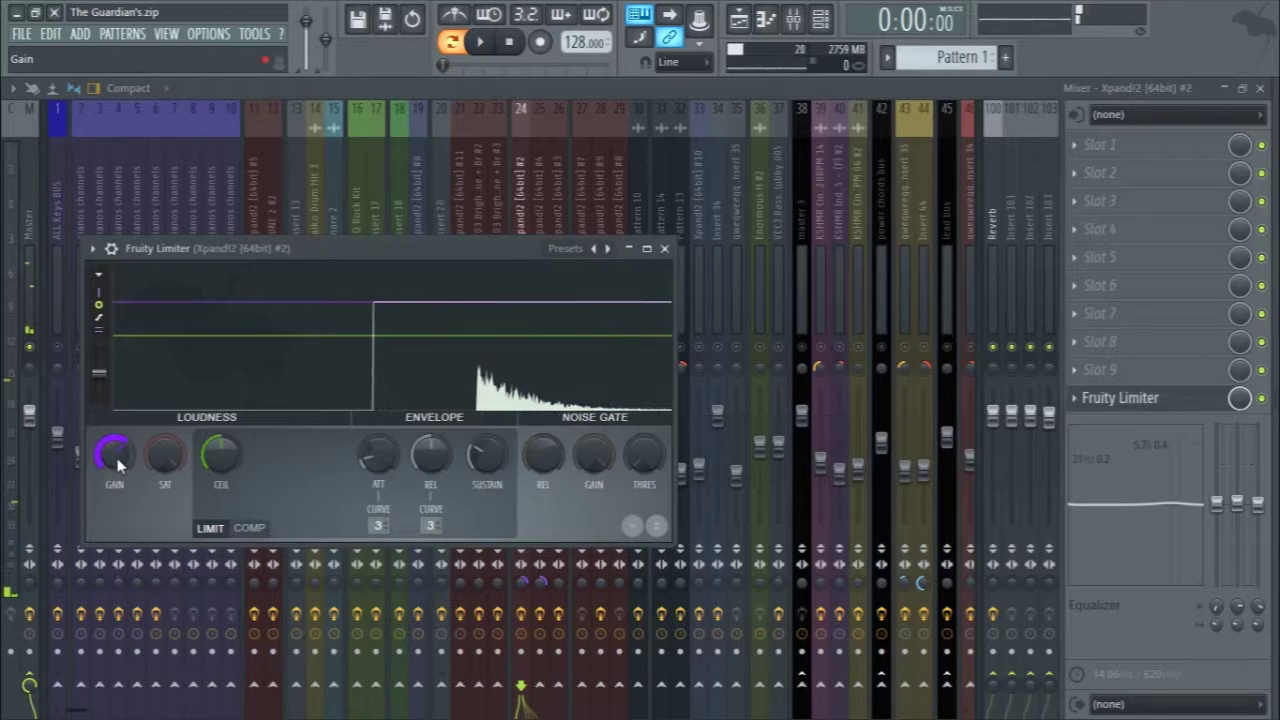
key("Escape")
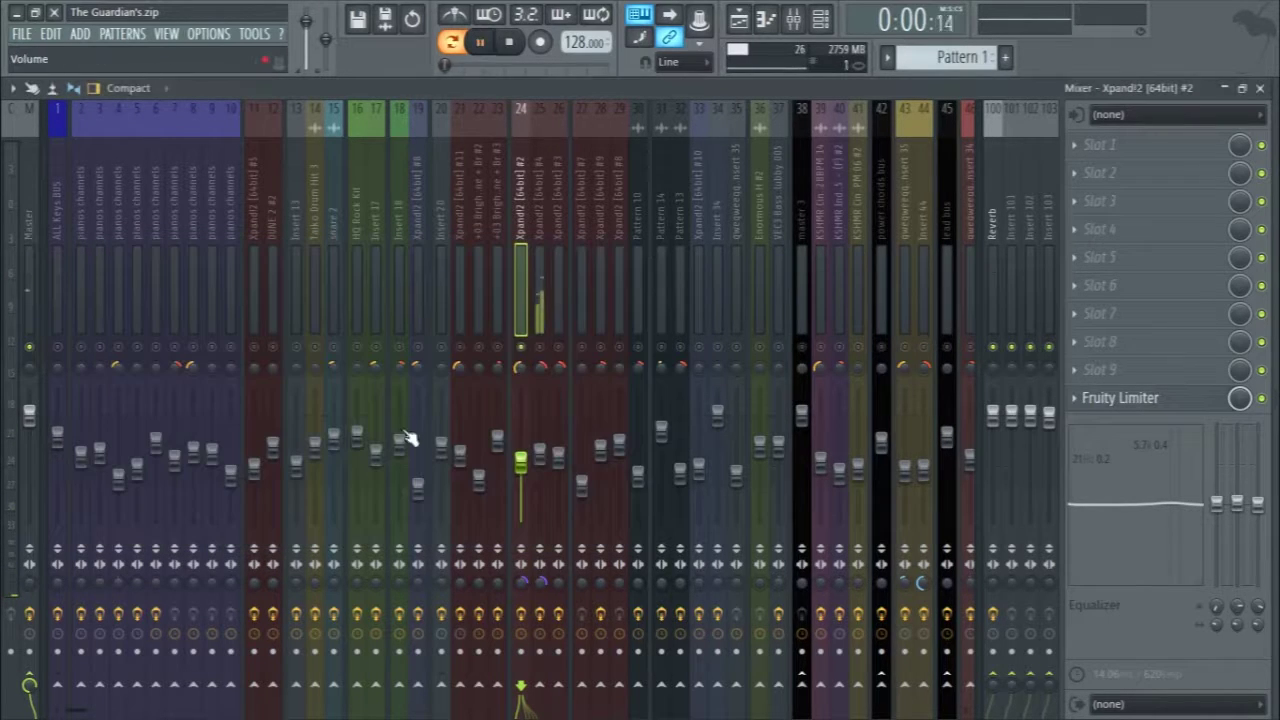
- Check the Xpand!2 #2 track's panning and limiter while comparing it by ear with the Xpand!2 #4 track
left_click_drag(519, 367, 519, 375)
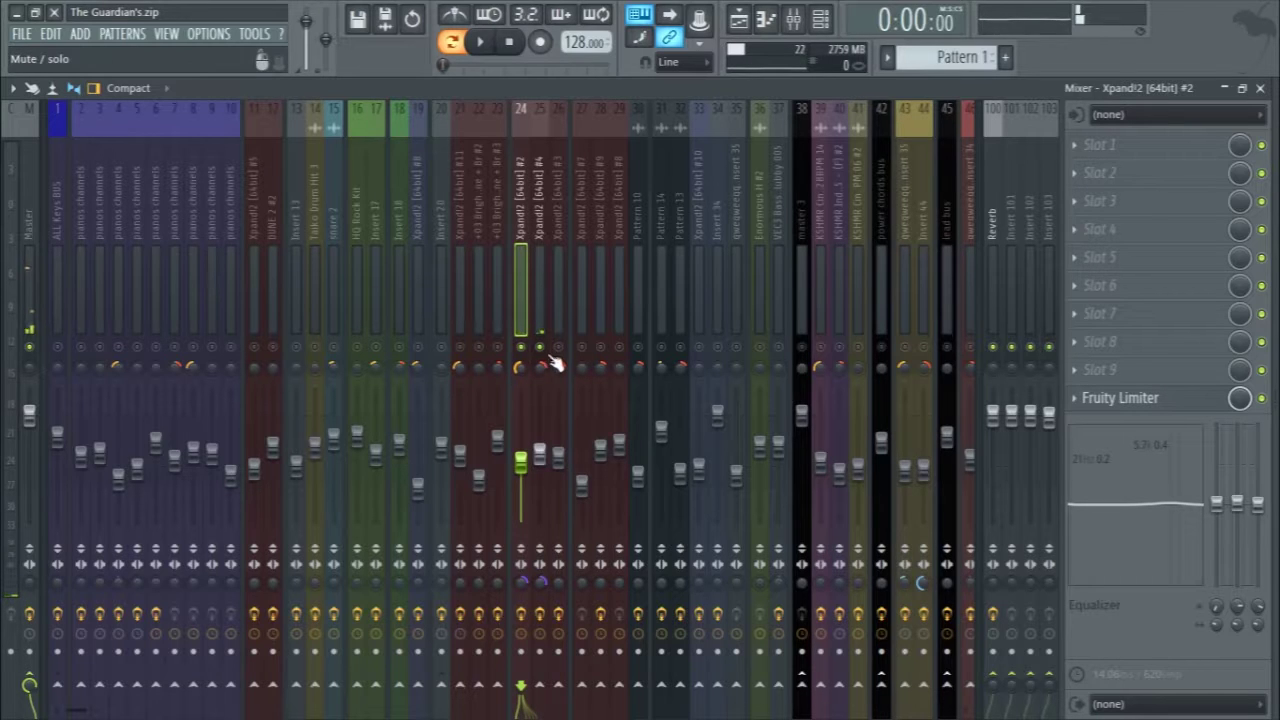
key("space")
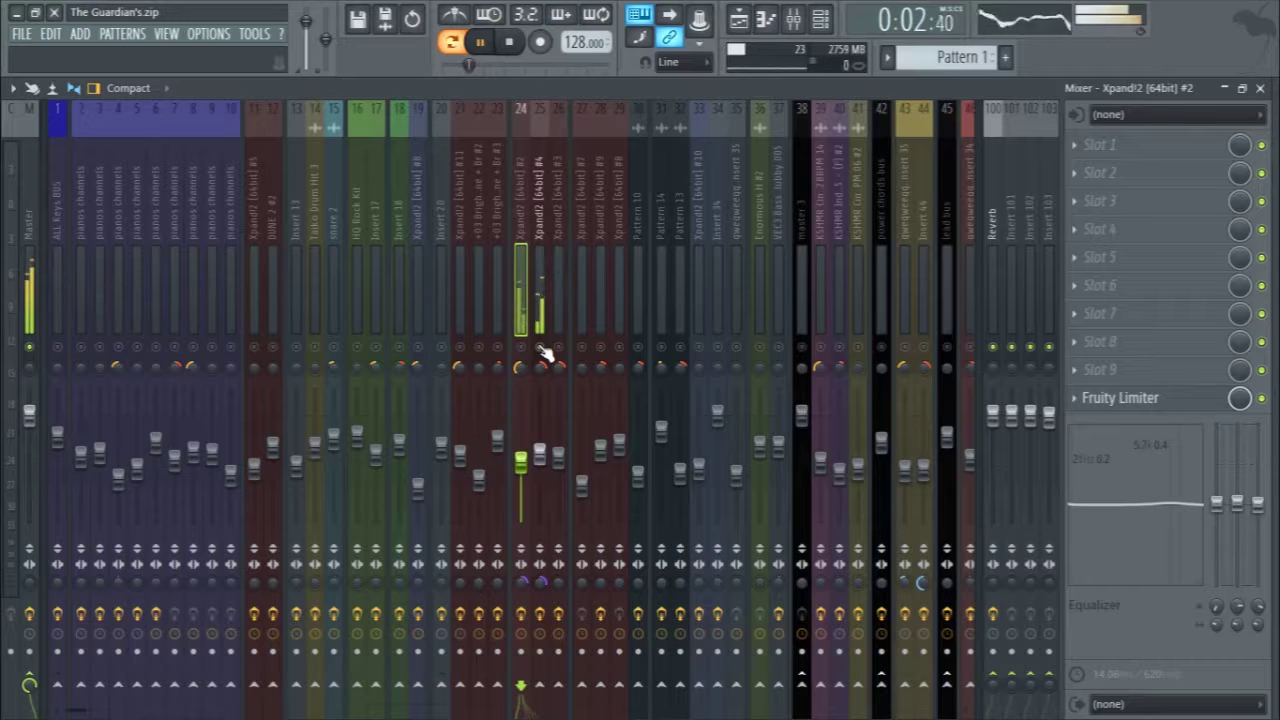
key("space")
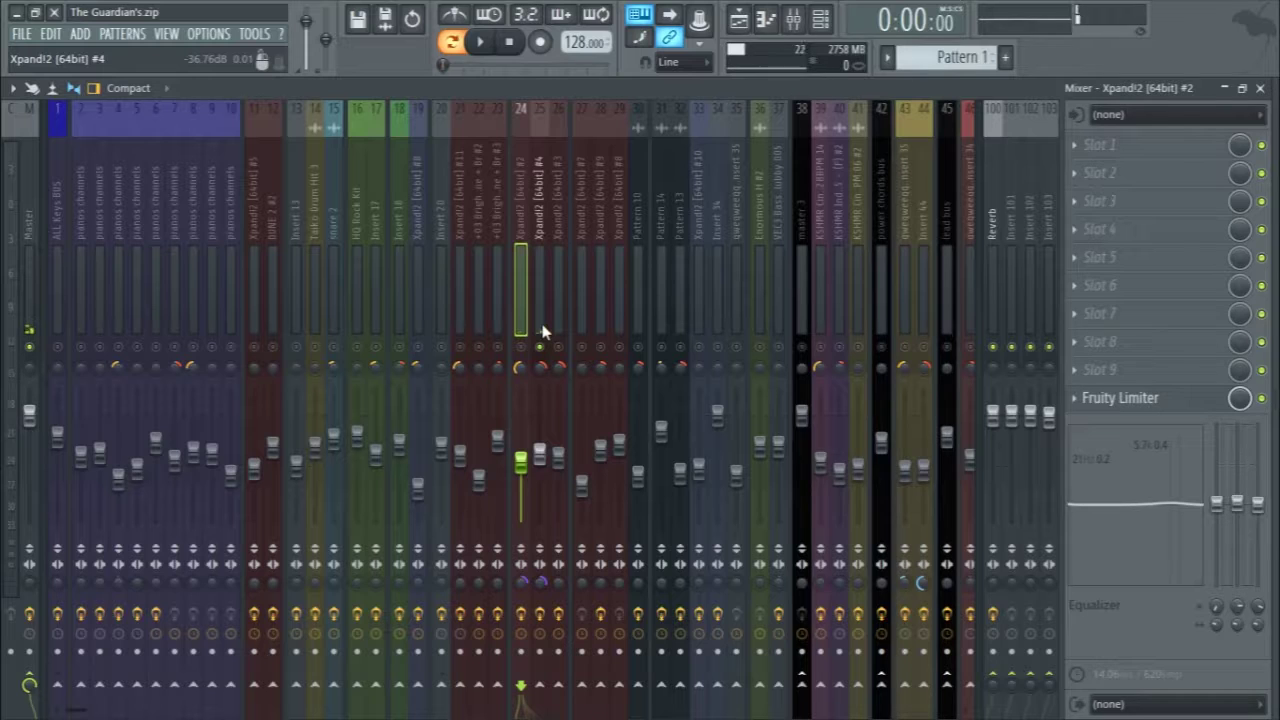
key("space")
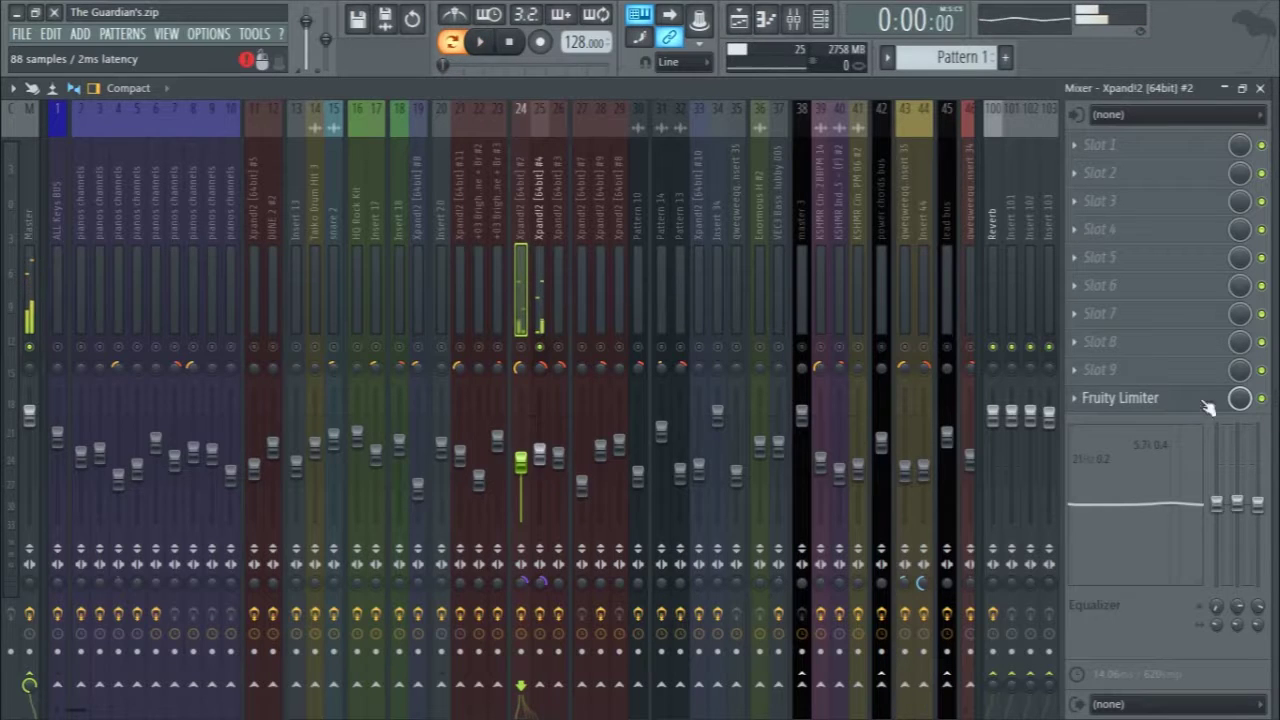
left_click(1138, 400)
left_click(1140, 400)
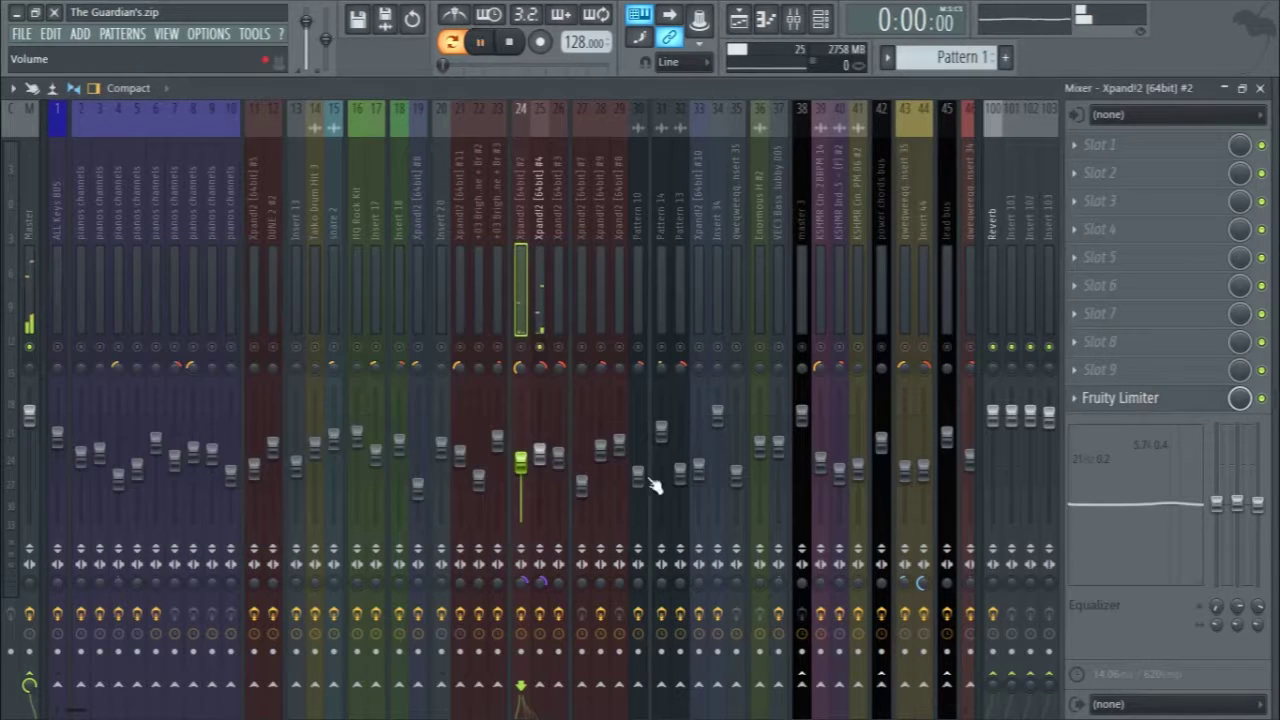
- Try a different stereo separation on the Xpand!2 #4 track, restore it after listening and hide the mixer
left_click(546, 576)
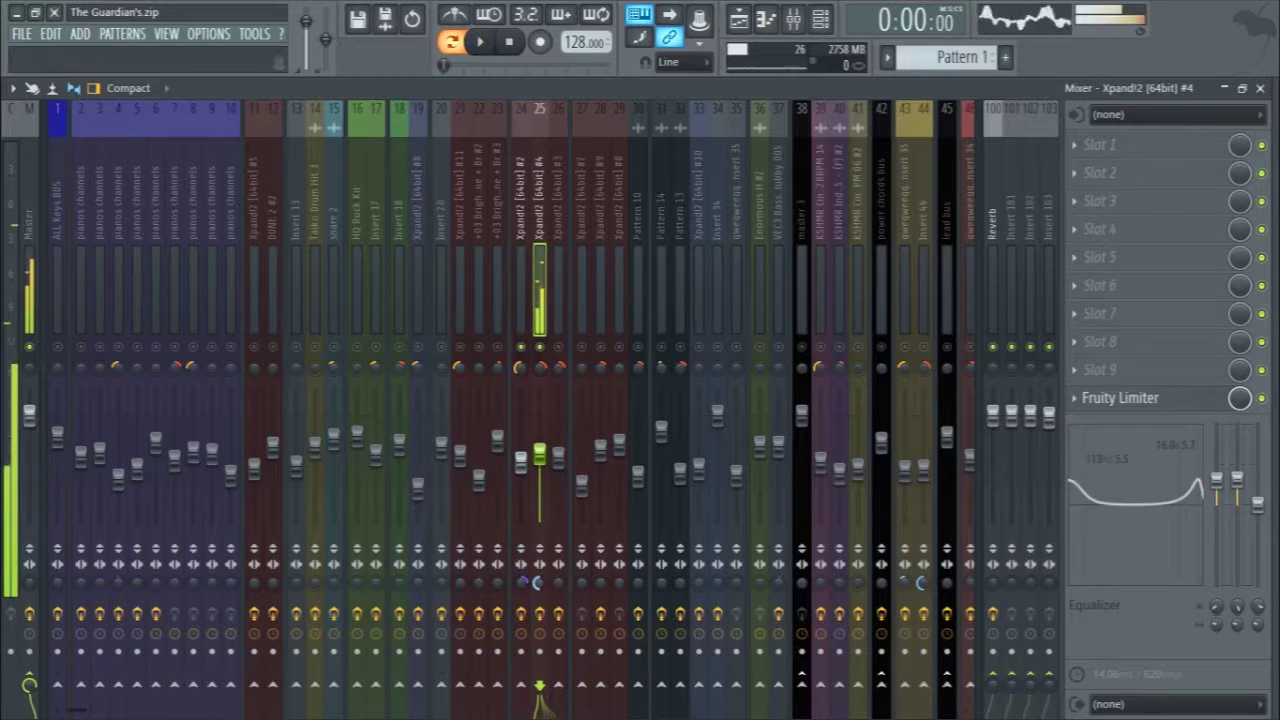
mouse_move(540, 588)
left_mouse_down()
mouse_move(540, 560)
mouse_move(540, 578)
left_mouse_up()
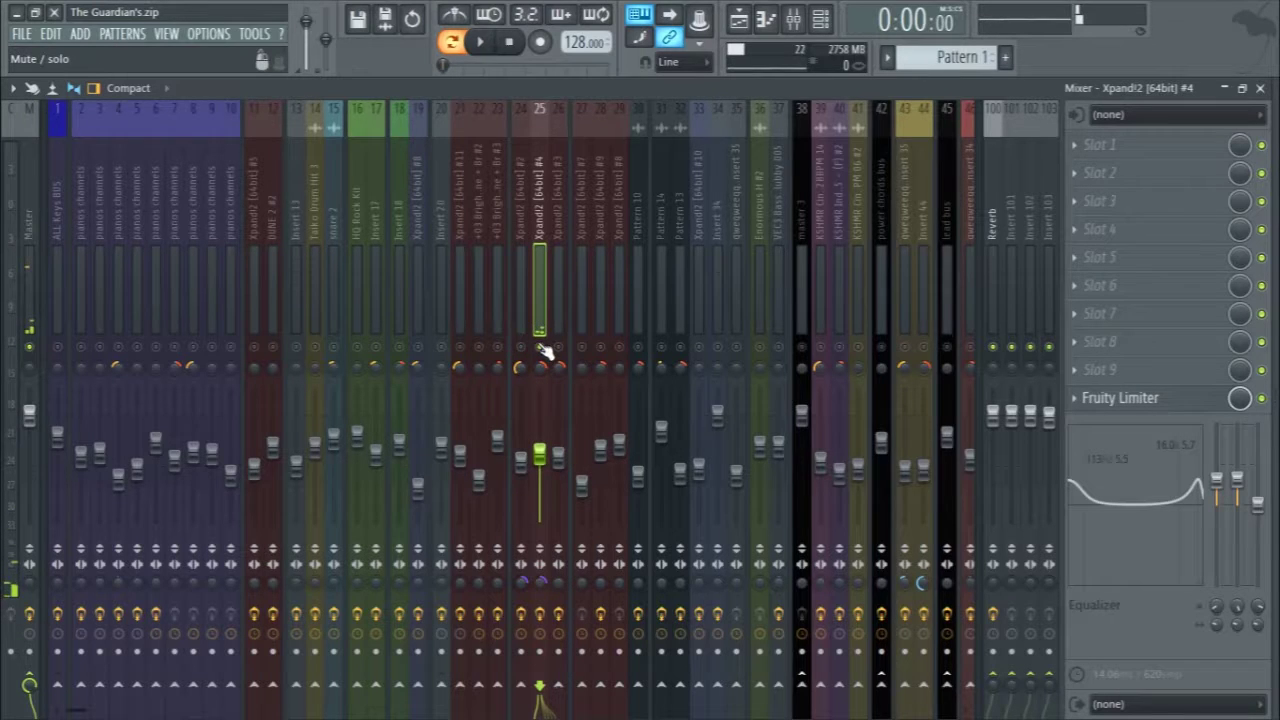
key("space")
key("space")
left_click(1261, 89)
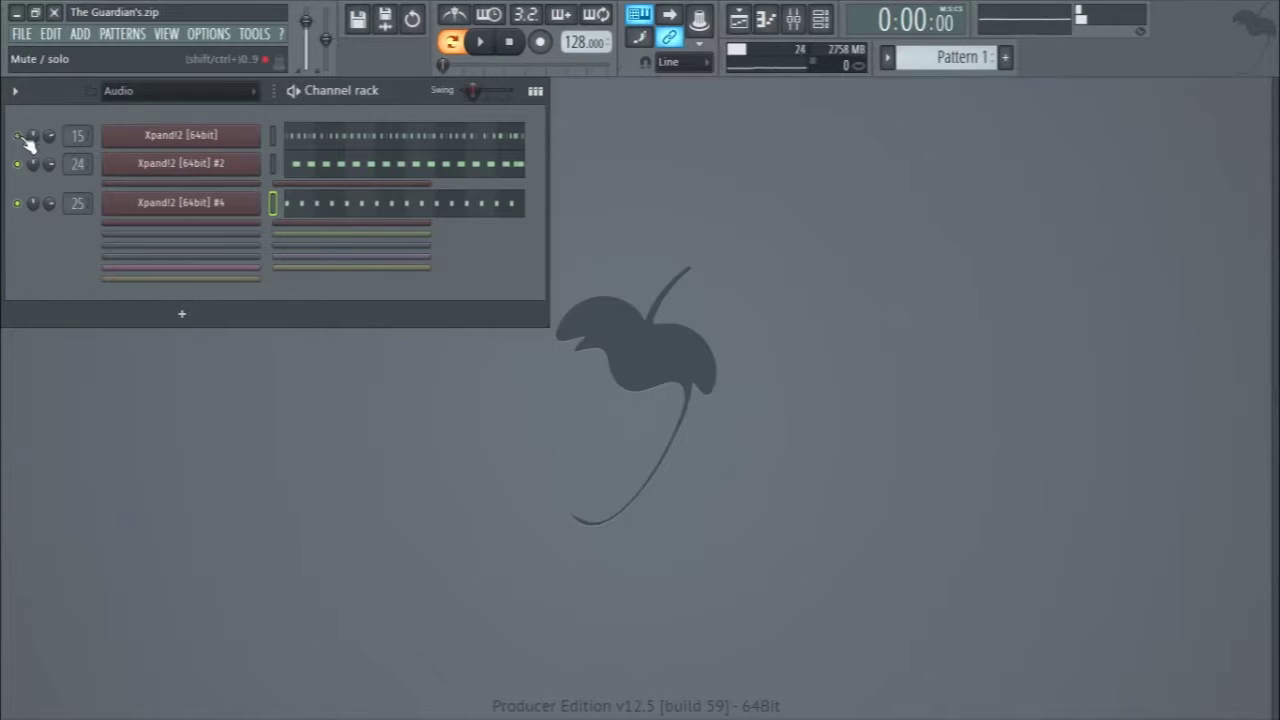
- Switch to Pattern 2, listen to it and view its Xpand!2 notes in the piano roll before closing it
scroll(946, 53, "up", 1)
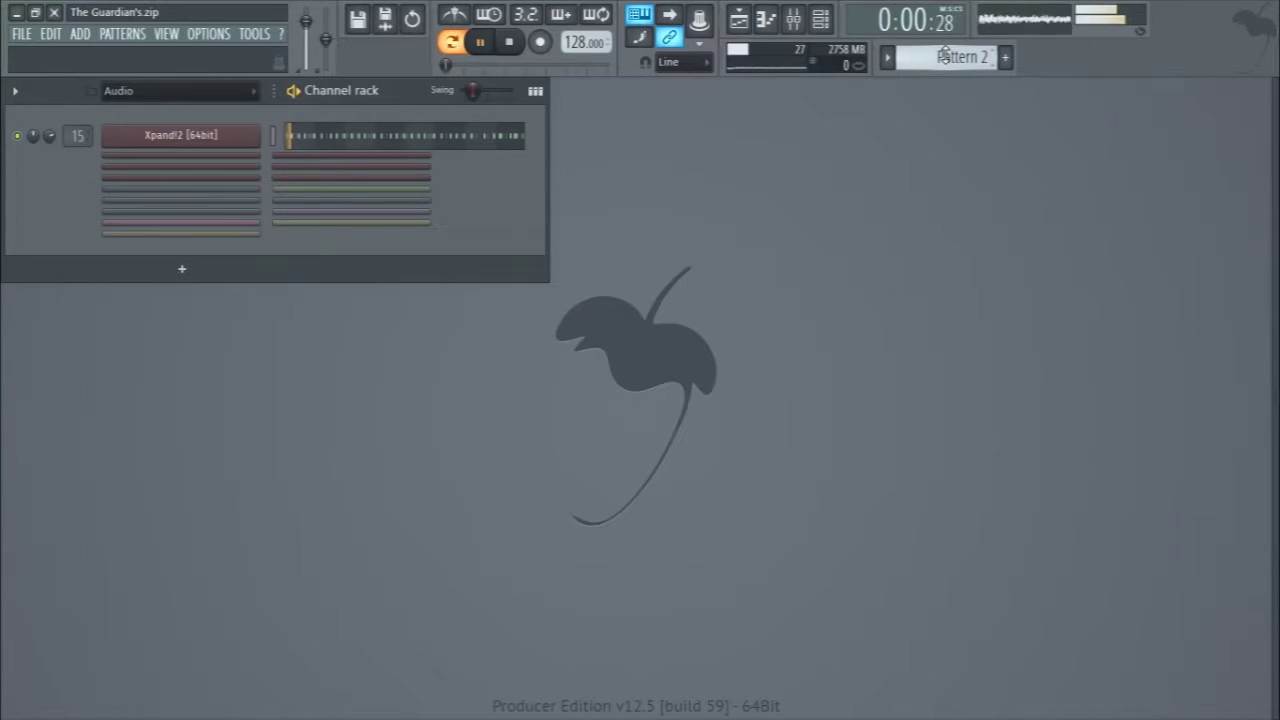
left_click(428, 138)
key("space")
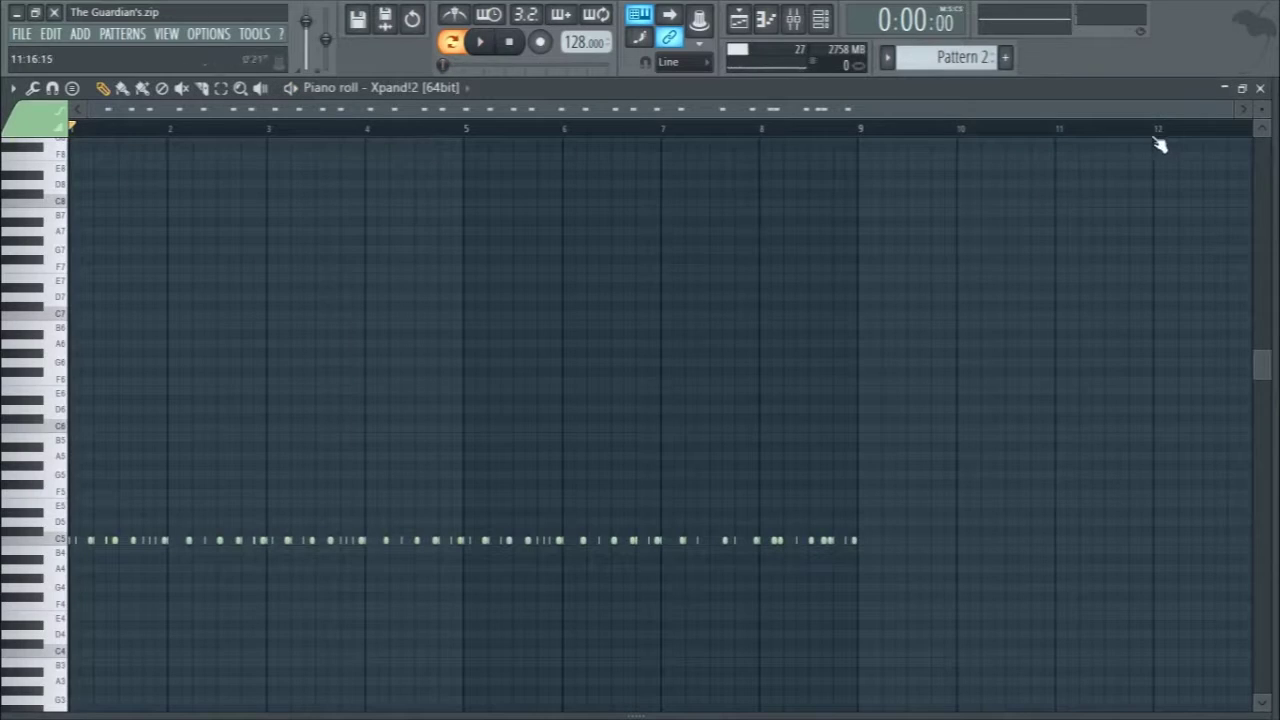
left_click(1262, 88)
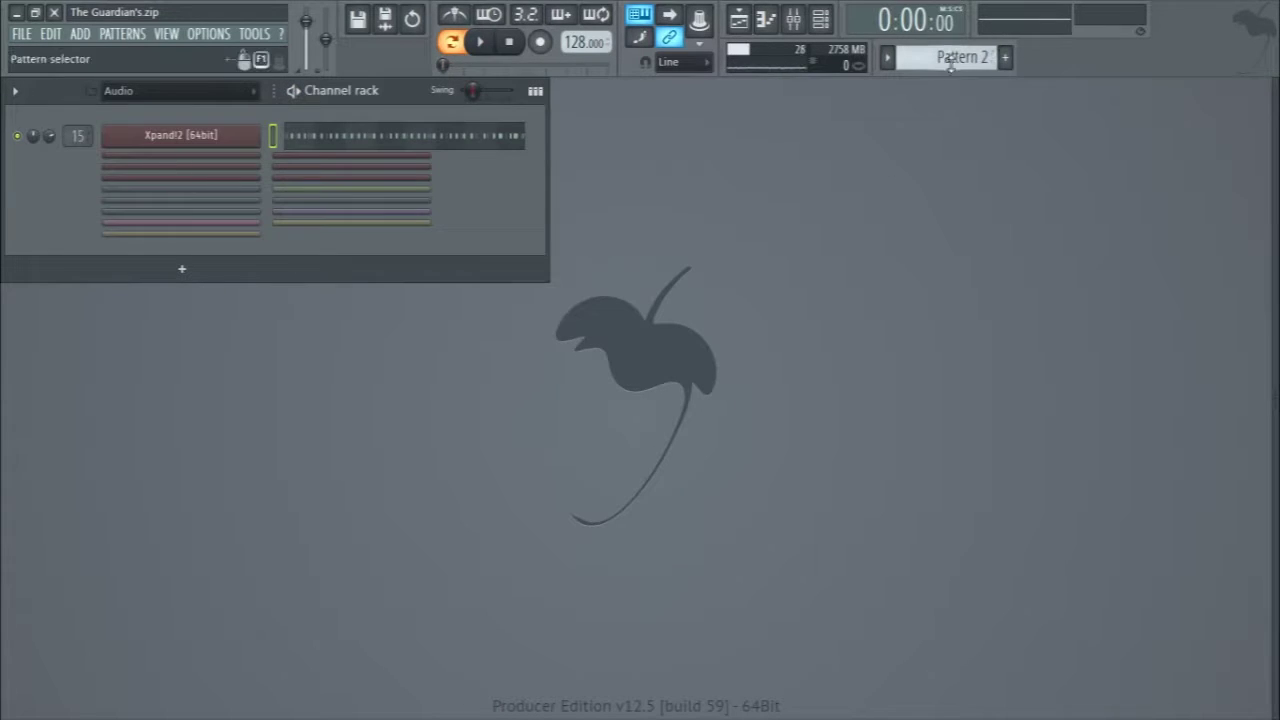
- Listen to Pattern 3 and Pattern 4 in alternation to compare their Xpand!2 #2 and #4 parts
scroll(950, 58, "up", 1)
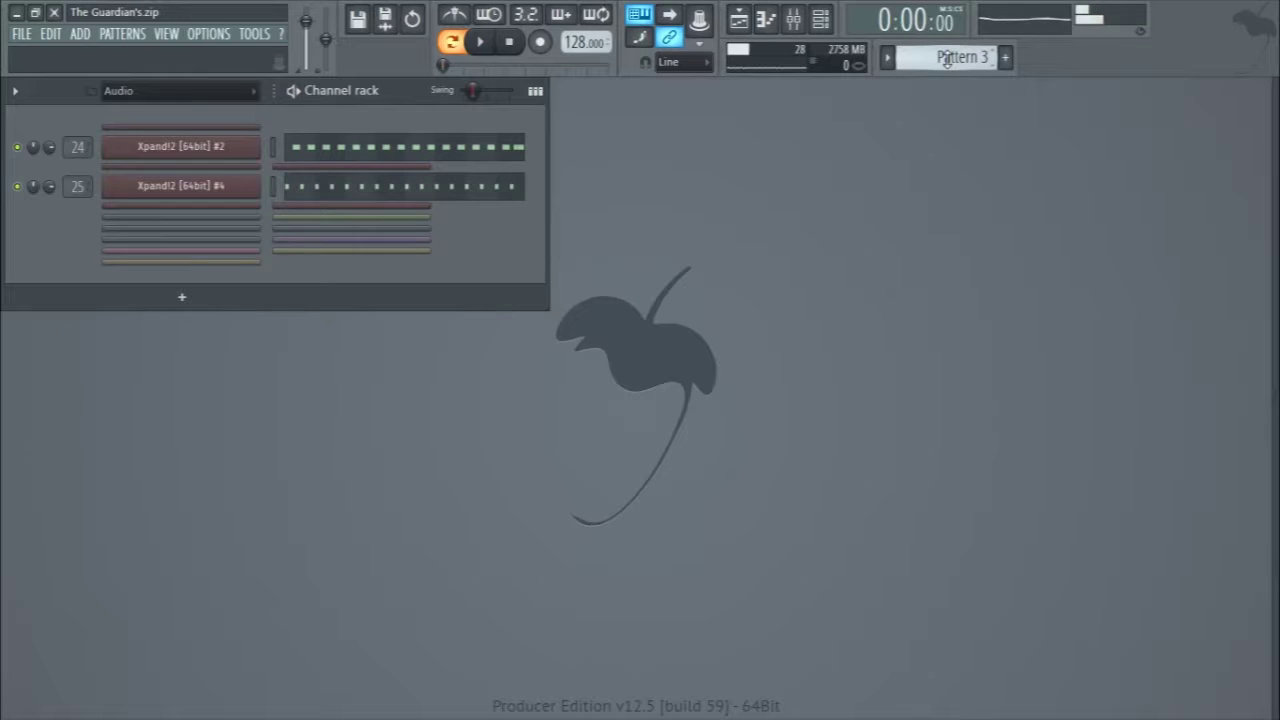
scroll(948, 58, "up", 1)
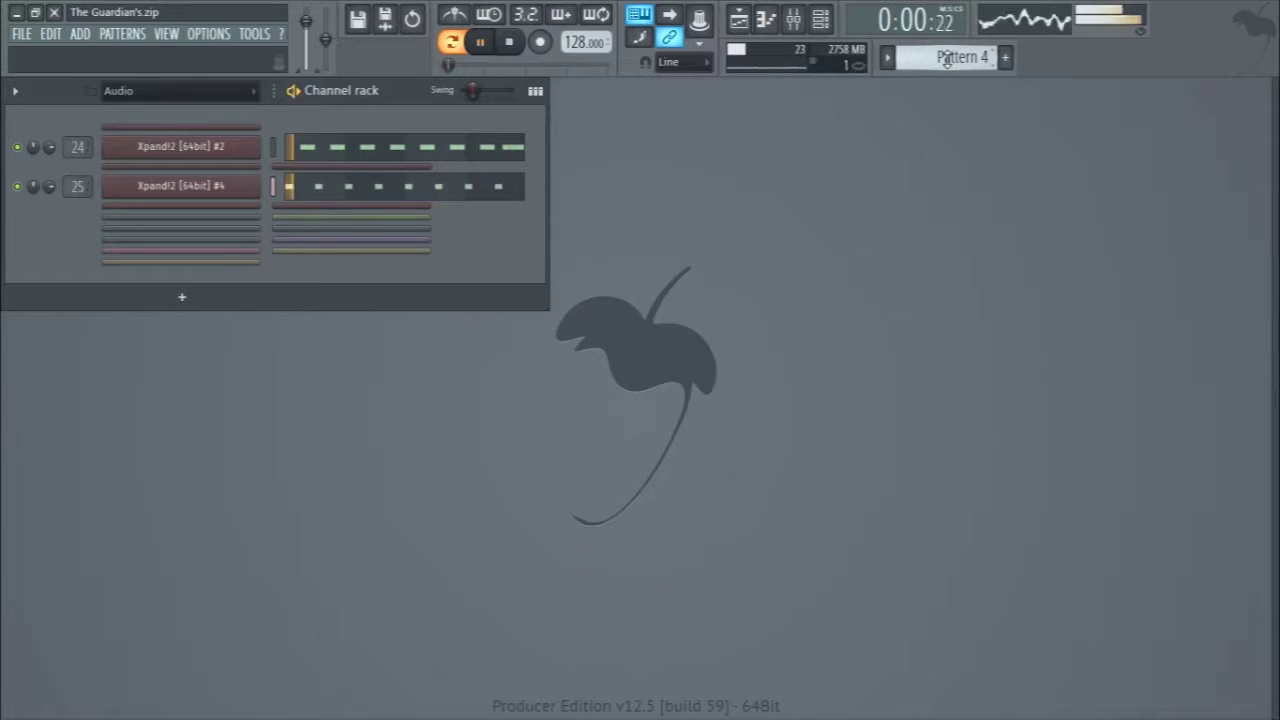
scroll(948, 58, "down", 1)
key("space")
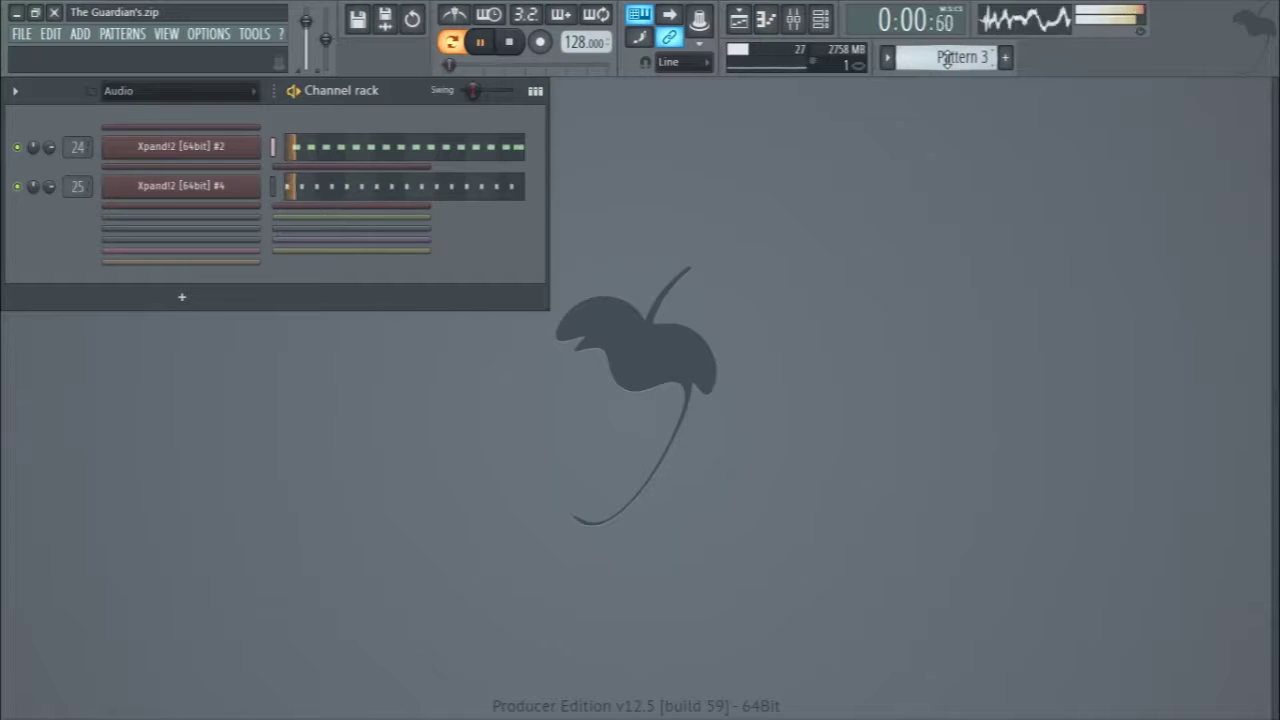
scroll(948, 58, "up", 1)
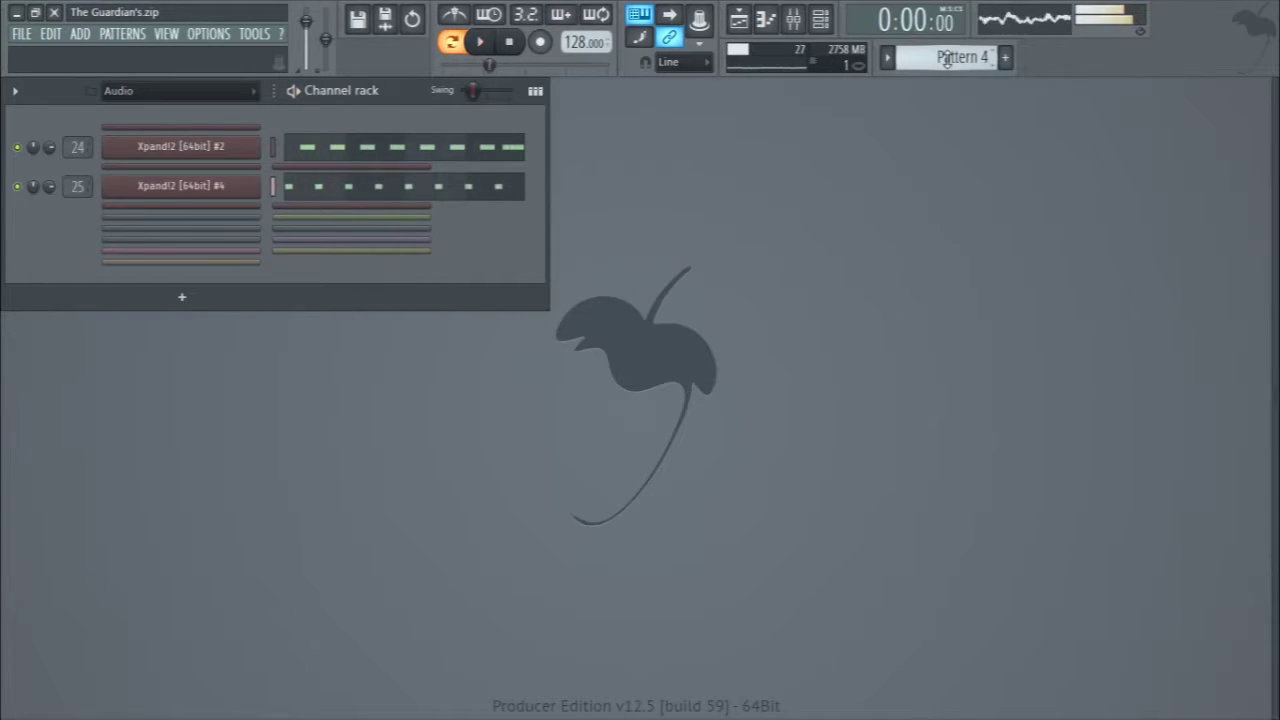
- Switch to Pattern 5 and play its Xpand!2 and HQ Rock Kit channels together
scroll(948, 58, "up", 1)
key("space")
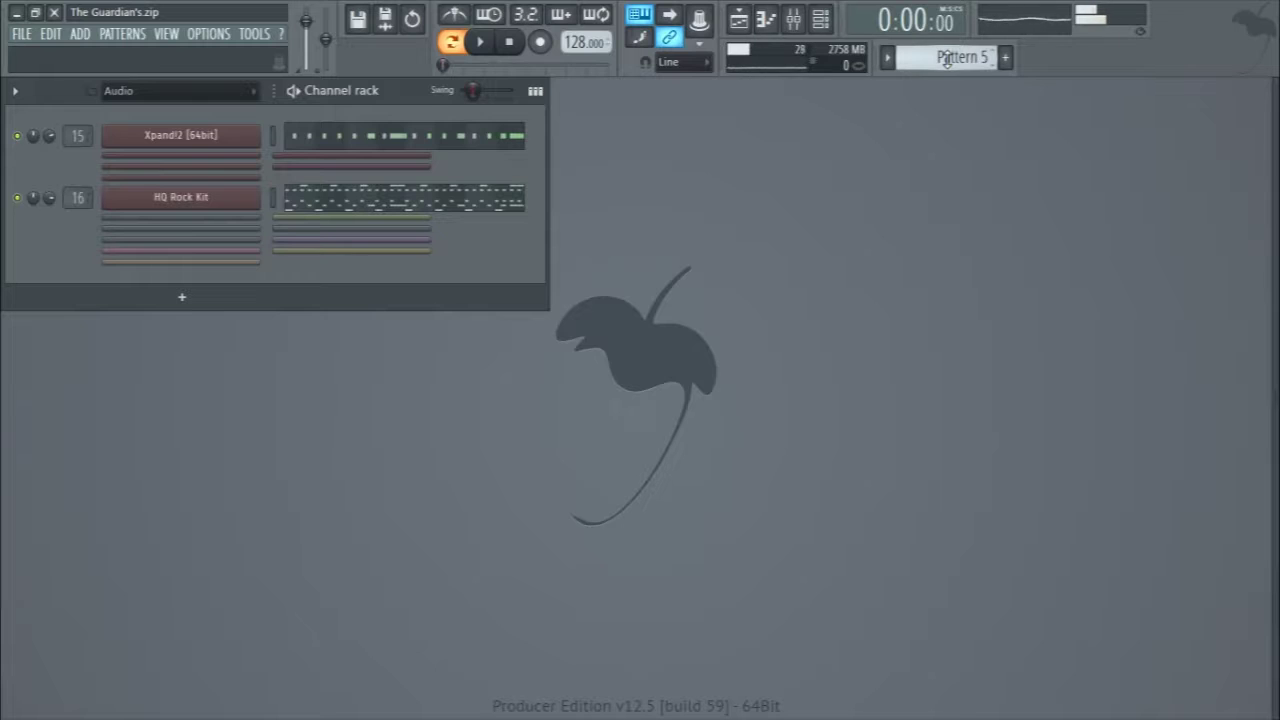
key("space")
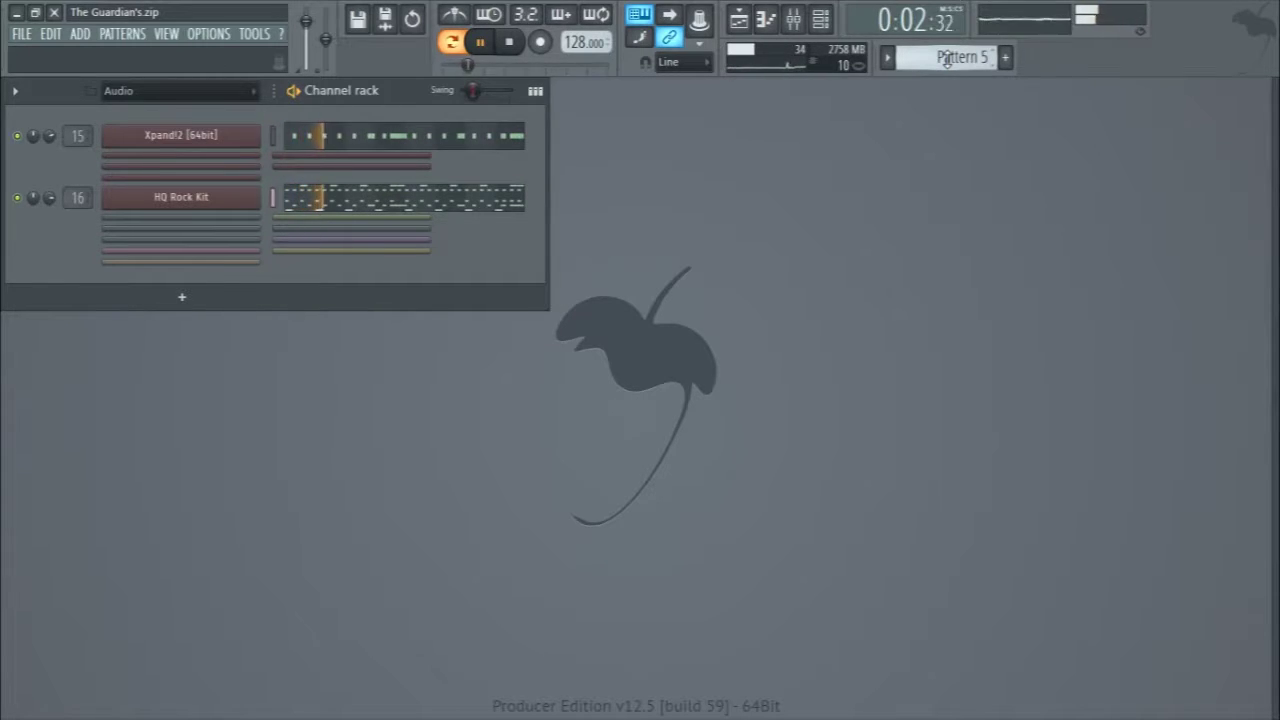
key("space")
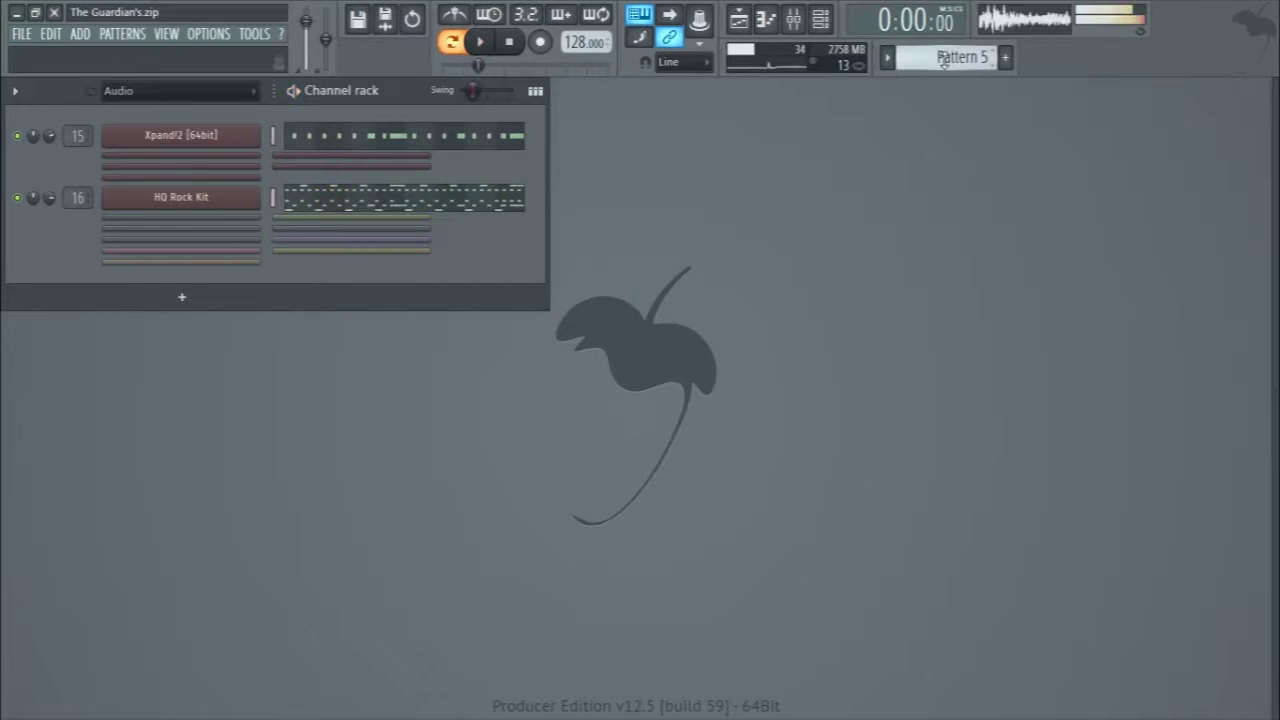
- Solo the Xpand!2 channel in Pattern 5, listen to it briefly and turn the solo off again
right_click(16, 140)
left_click(30, 145)
key("space")
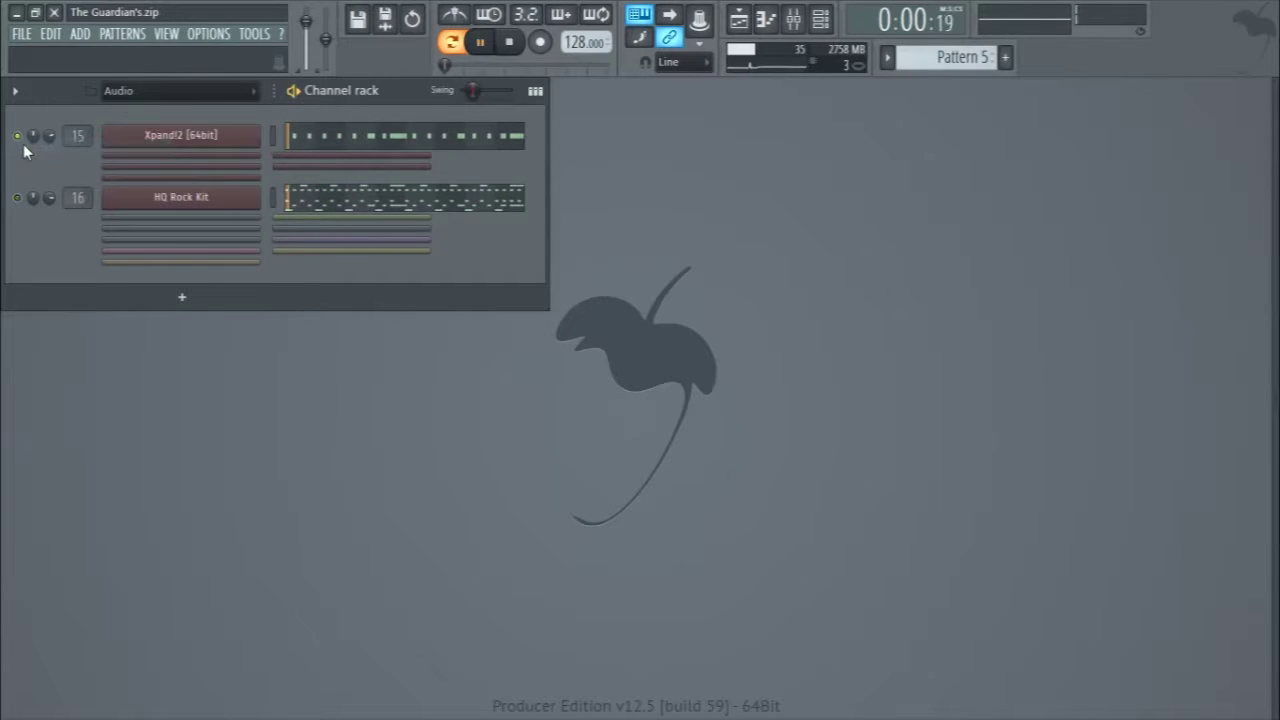
key("space")
right_click(28, 144)
left_click(34, 150)
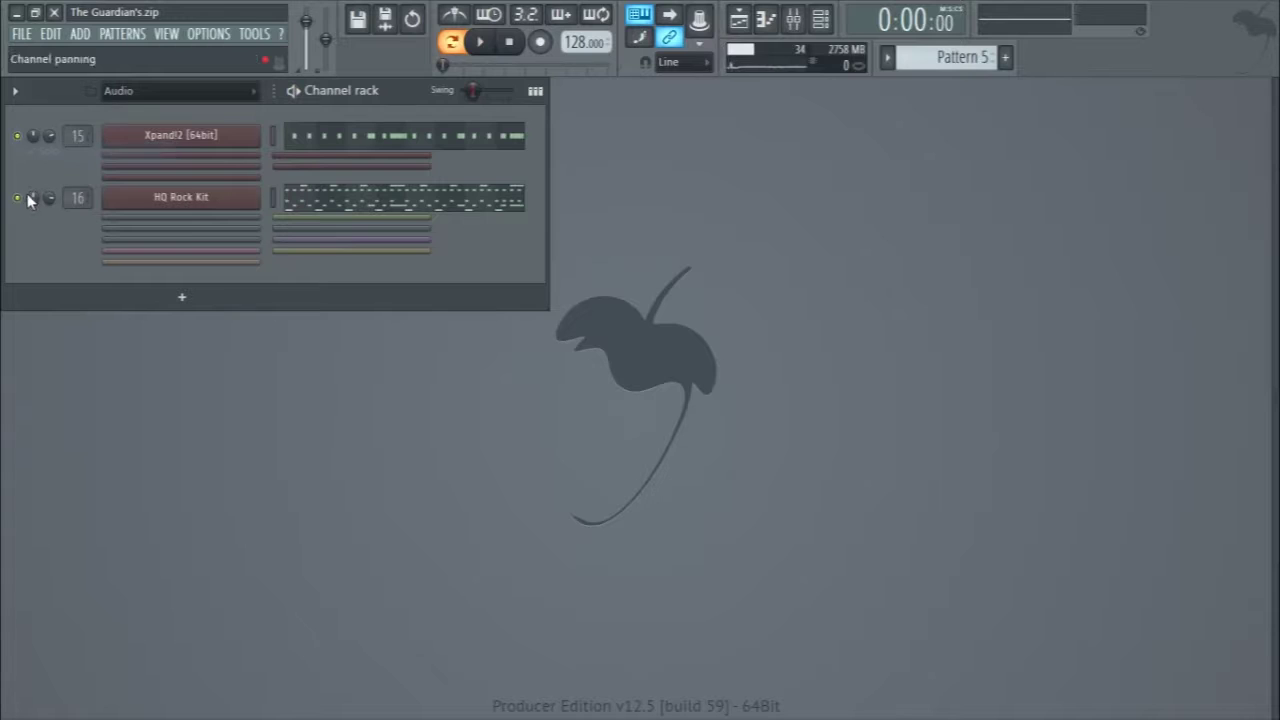
- Open the HQ Rock Kit instrument, audition its drum pads with the Xpand!2 channel muted and close the plugin window
left_click(212, 199)
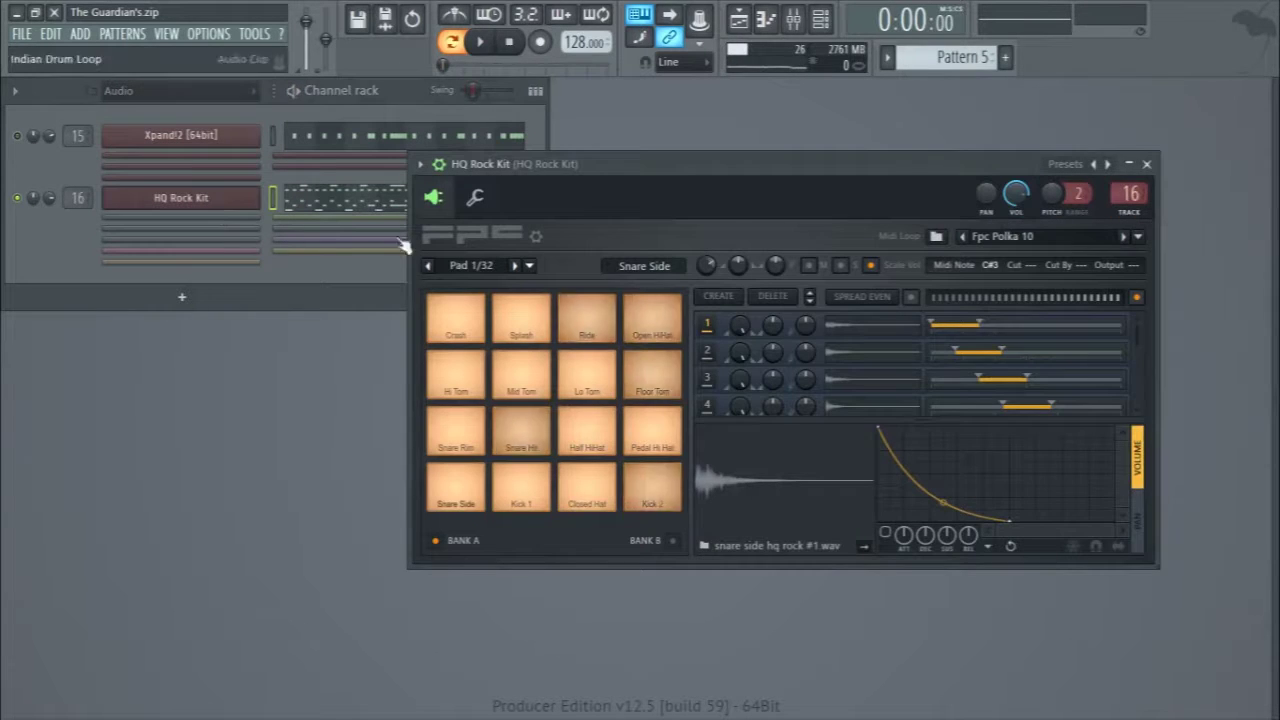
left_click_drag(829, 170, 732, 193)
key("space")
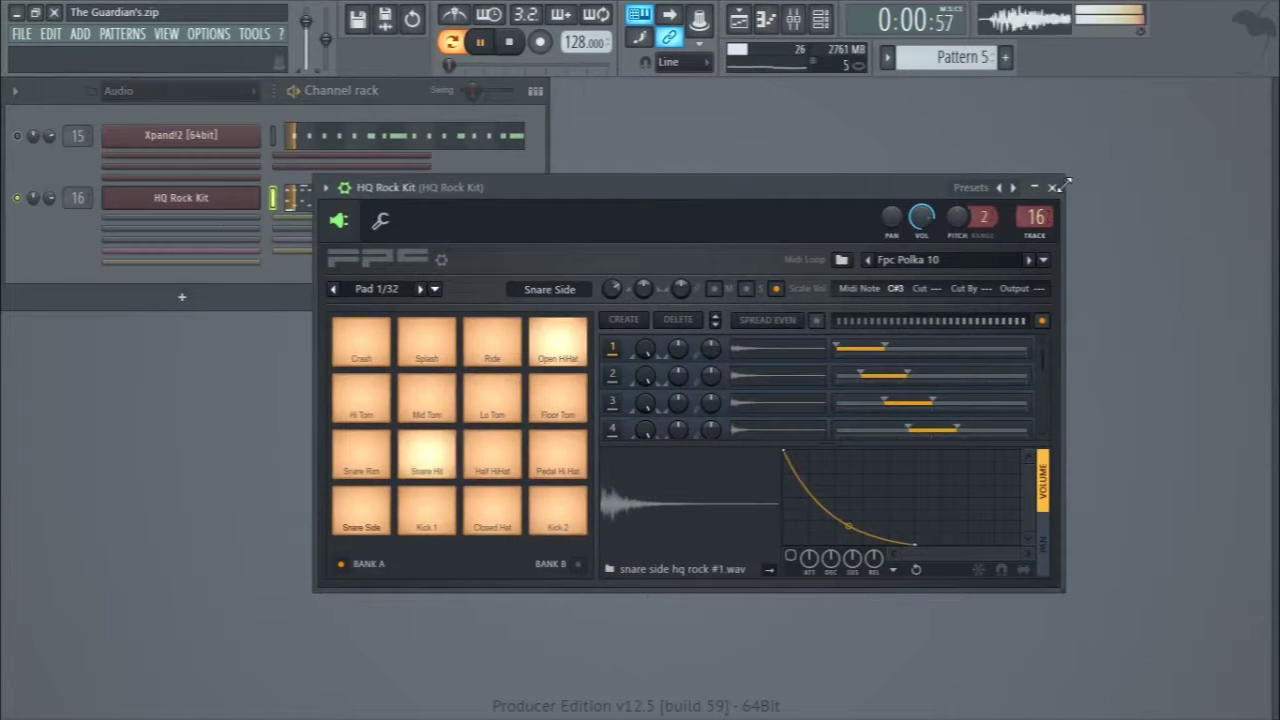
left_click(1058, 189)
key("space")
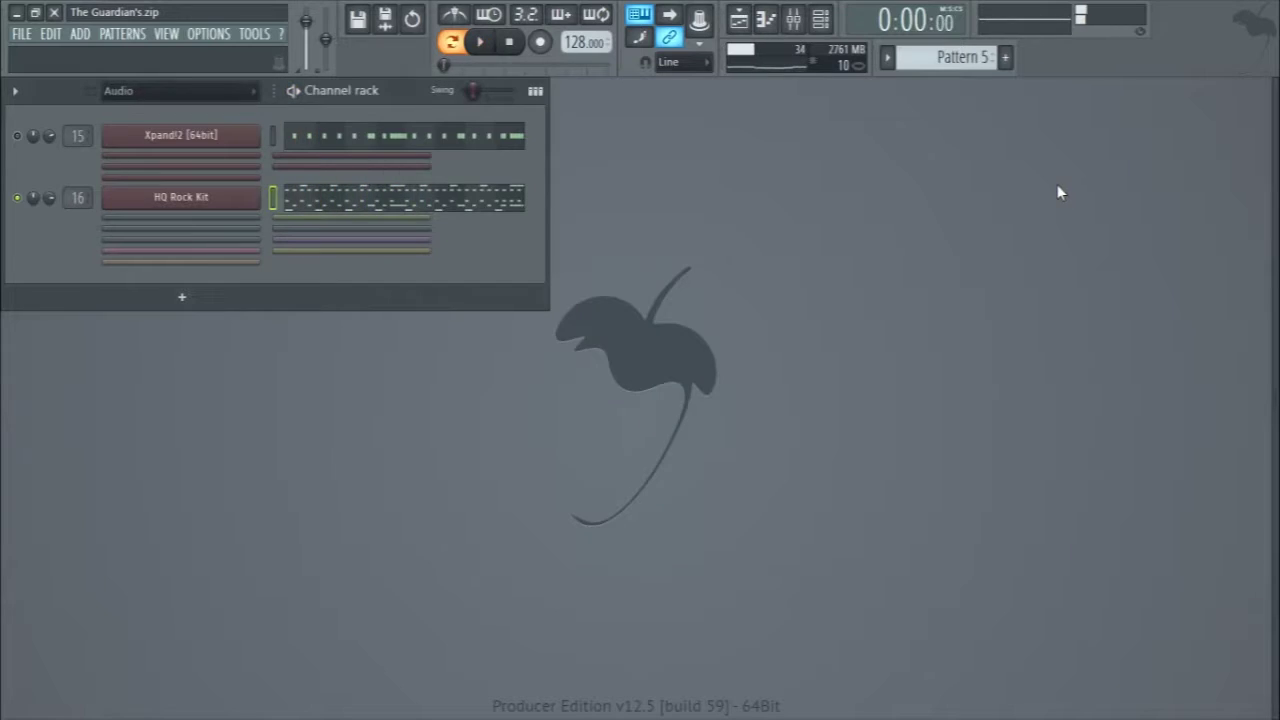
- Open the mixer and play Pattern 5 to find the HQ Rock Kit, Insert 17 and Insert 18 tracks that carry the drums
key("F9")
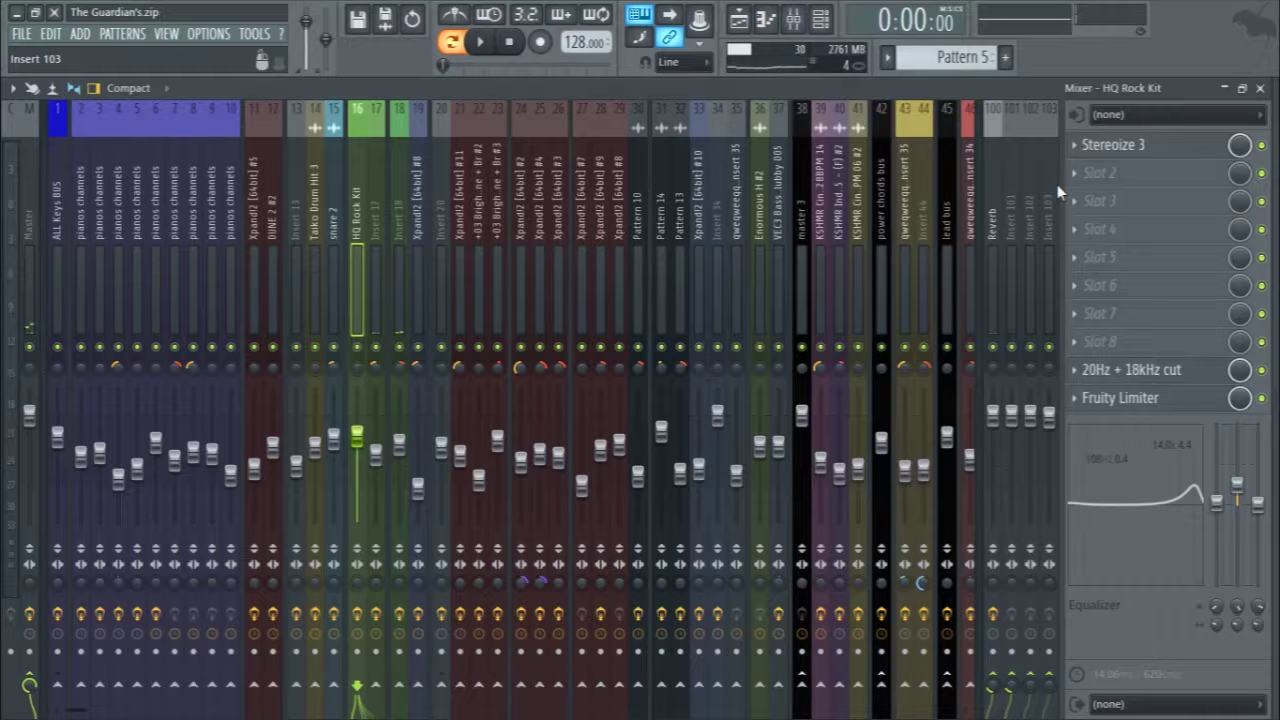
key("space")
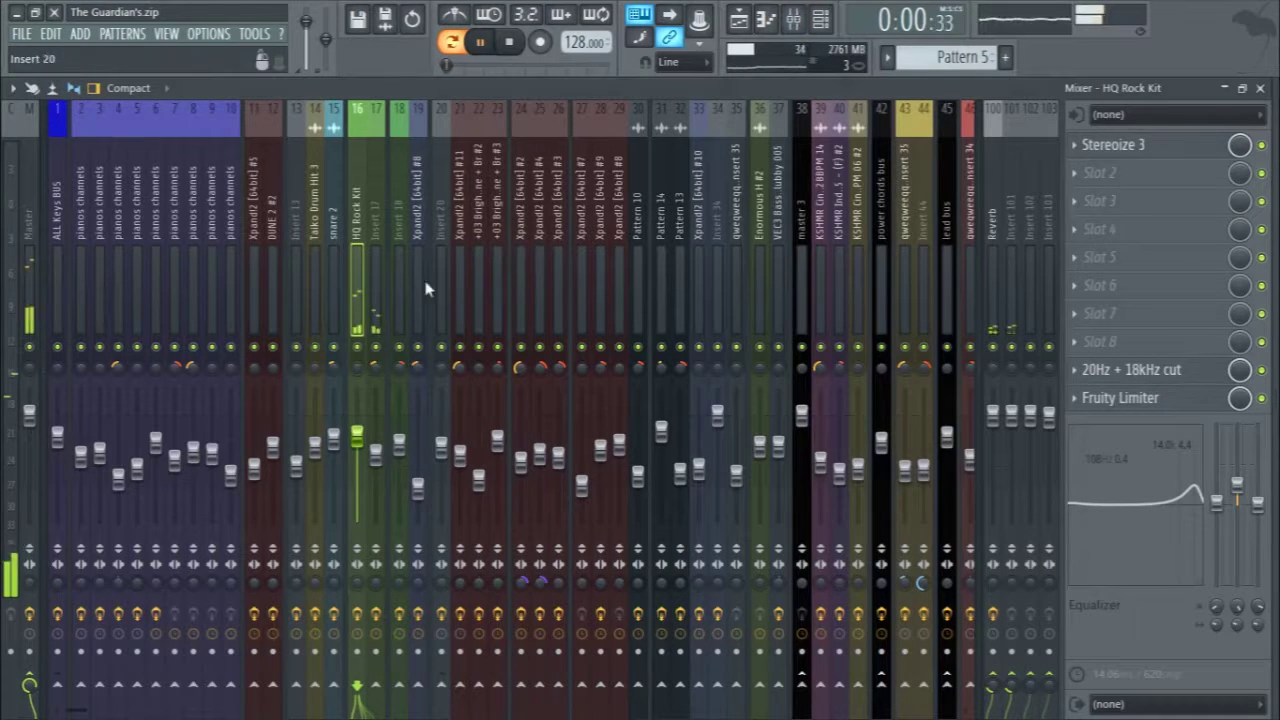
key("space")
left_click(377, 306)
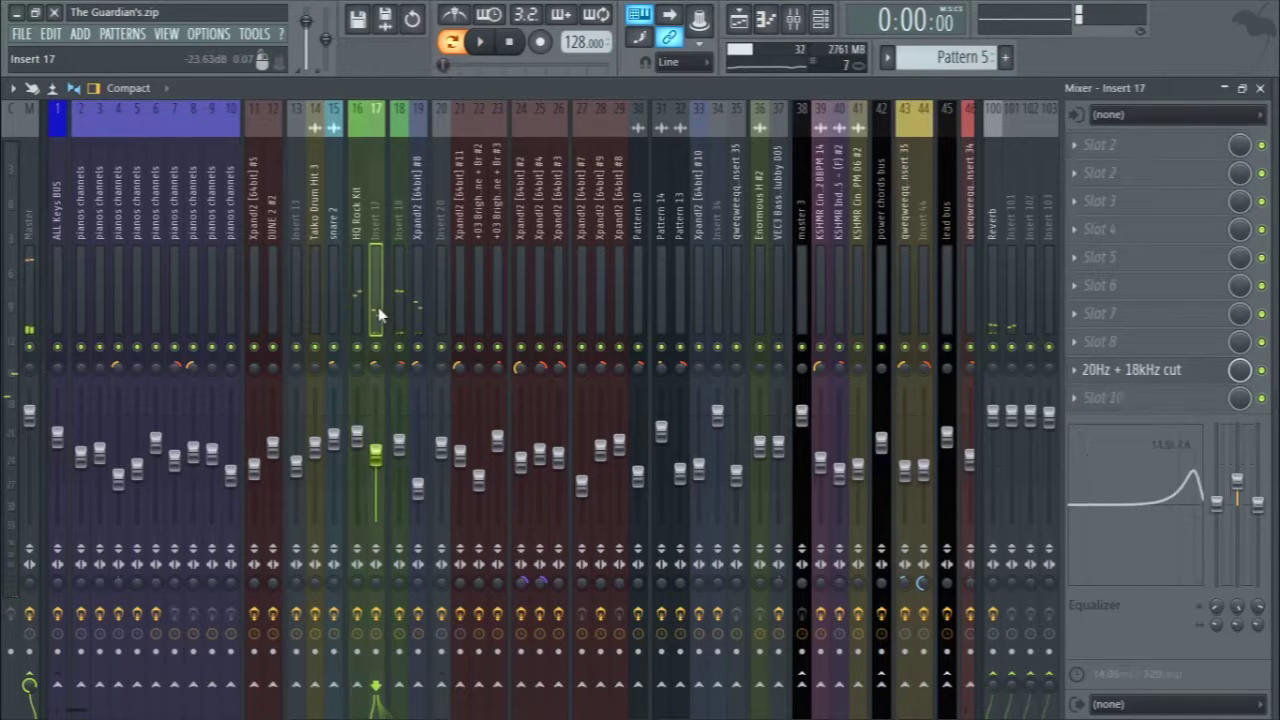
left_click(405, 316)
left_click(418, 314)
left_click(360, 304)
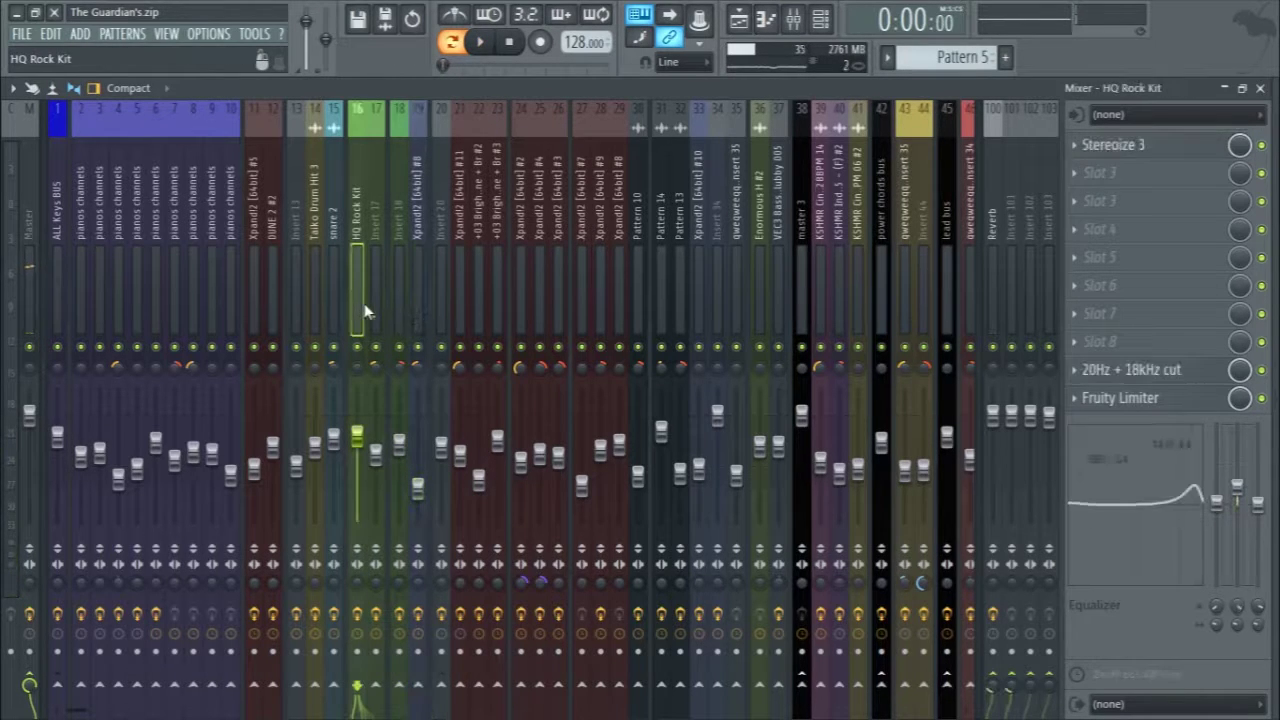
- Solo the HQ Rock Kit mixer track, listen to it and check its 20Hz + 18kHz cut, Fruity Limiter and Stereoize 3 effects
key("space")
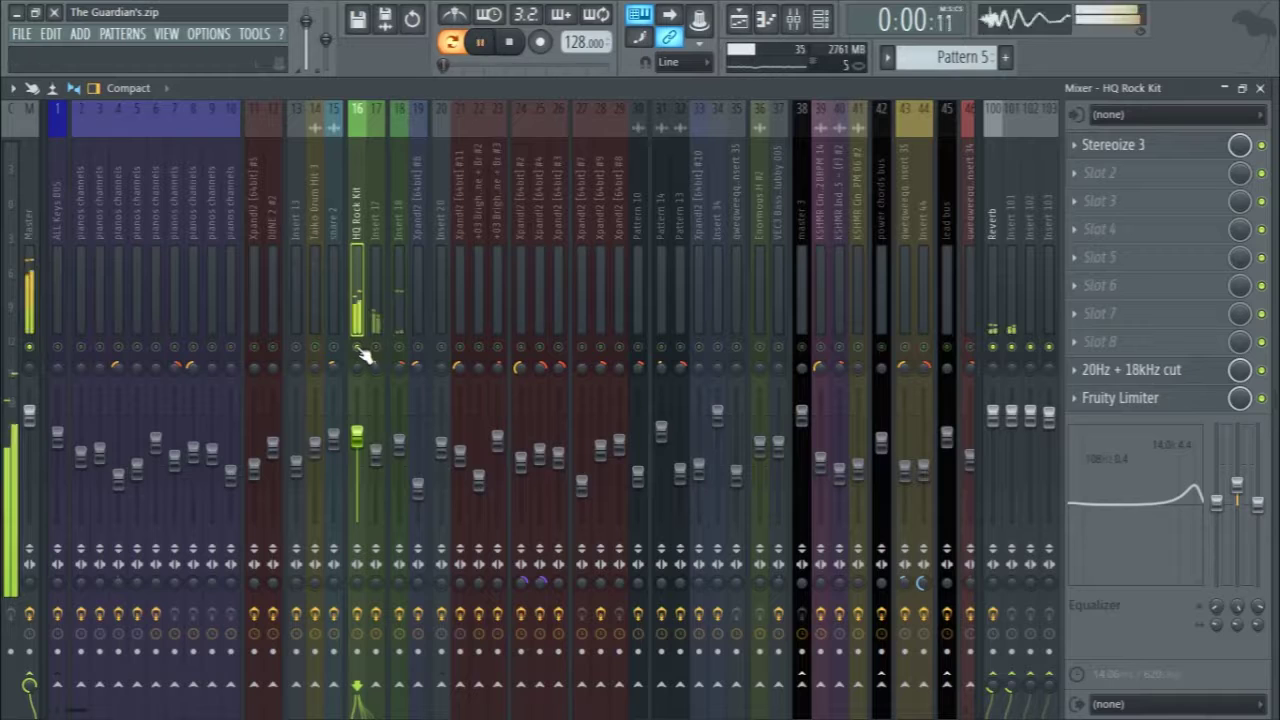
key("space")
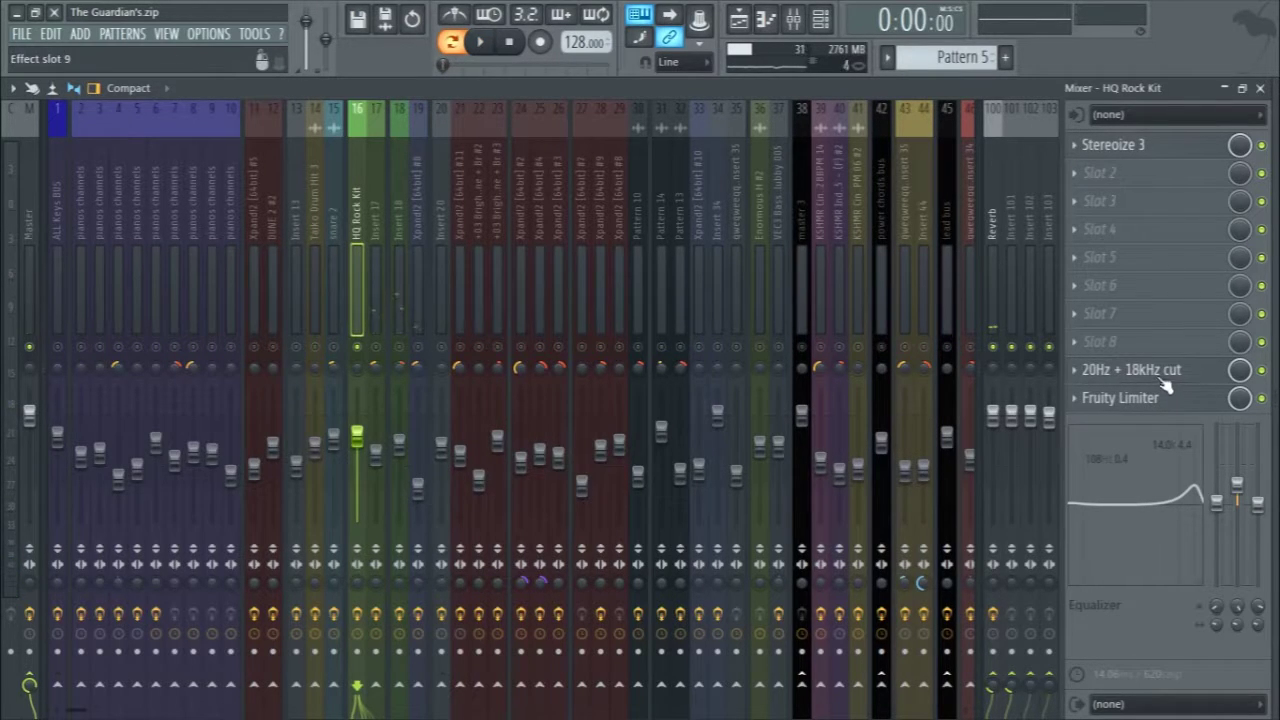
left_click(1163, 375)
key("space")
left_click(1157, 397)
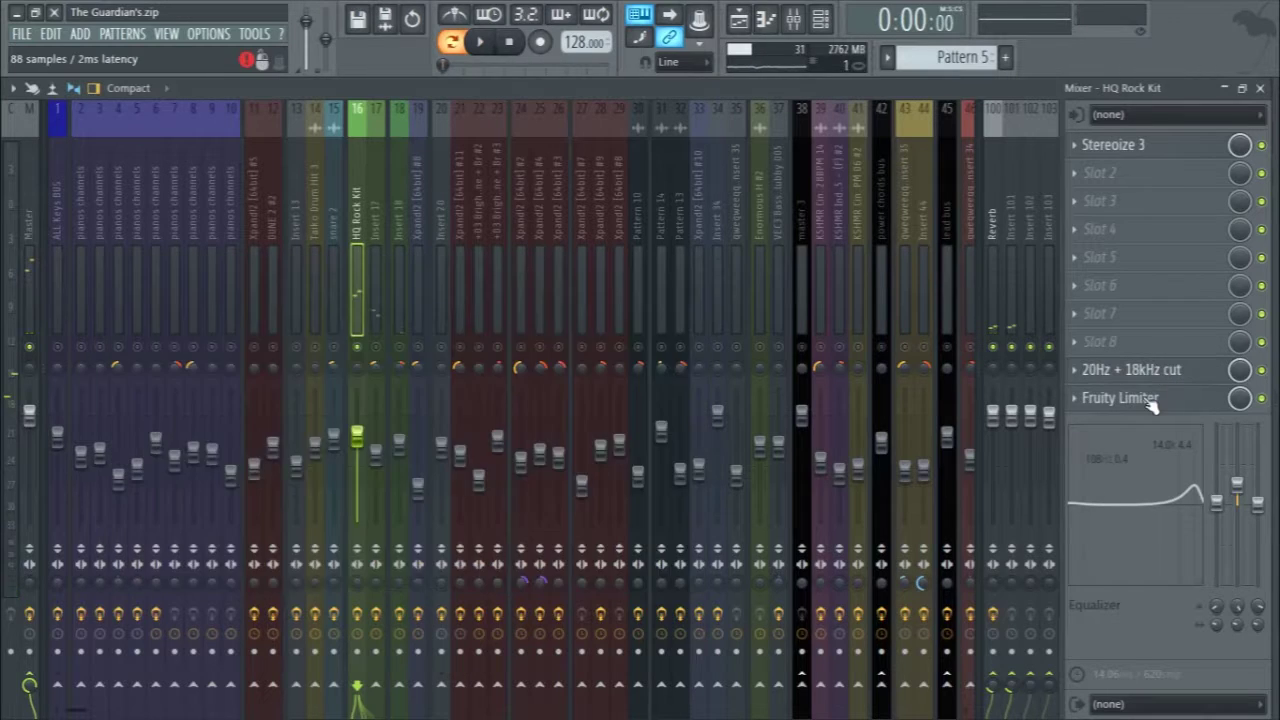
left_click(1150, 398)
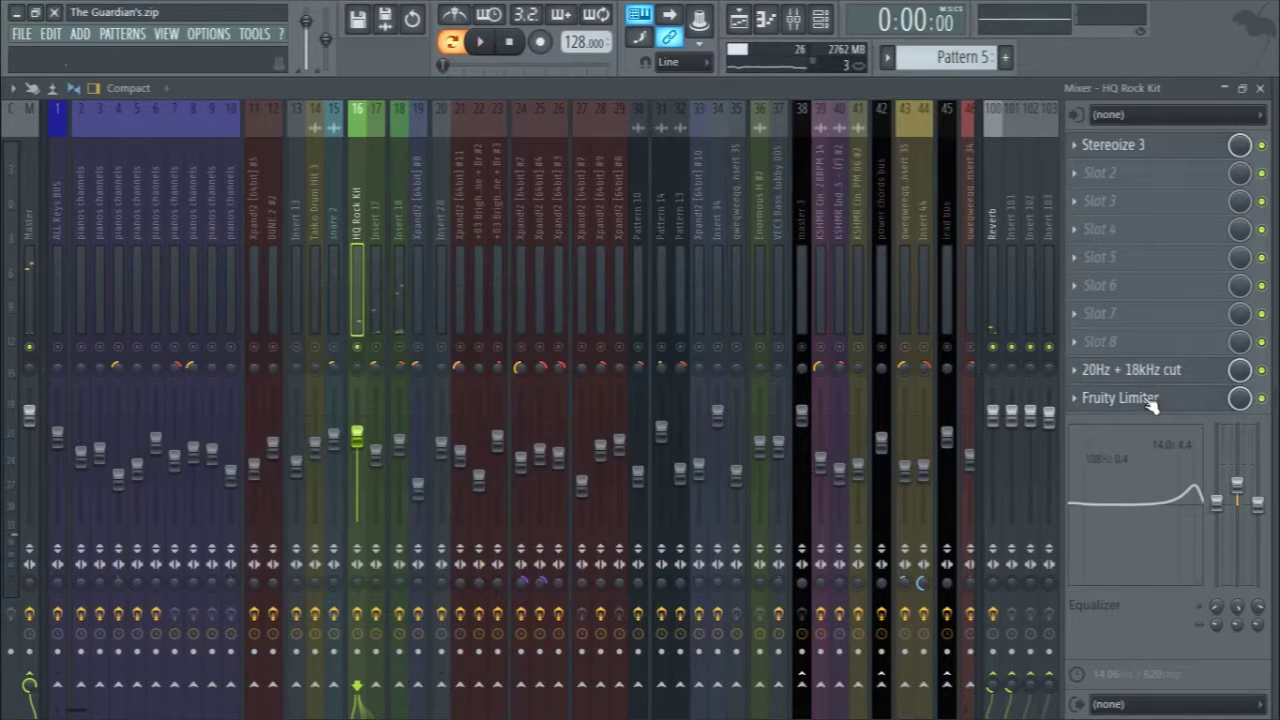
left_click(1143, 146)
left_click(1143, 146)
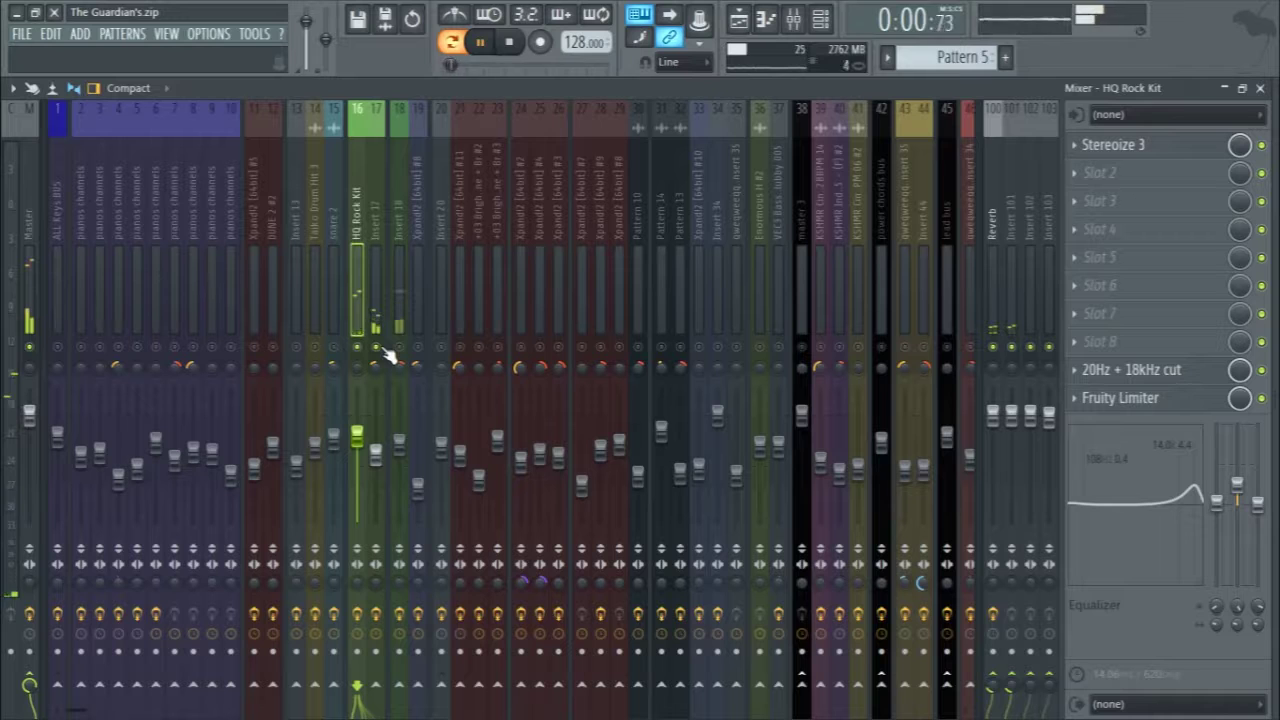
- Solo mixer track Insert 17, listen to it and check its 20Hz + 18kHz cut effect
key("space")
left_click(385, 355)
left_click(1116, 371)
left_click(1119, 373)
- Solo mixer track Insert 18 and view its Stereoize 3, Mono and Fruity Limiter effects
left_click(403, 357)
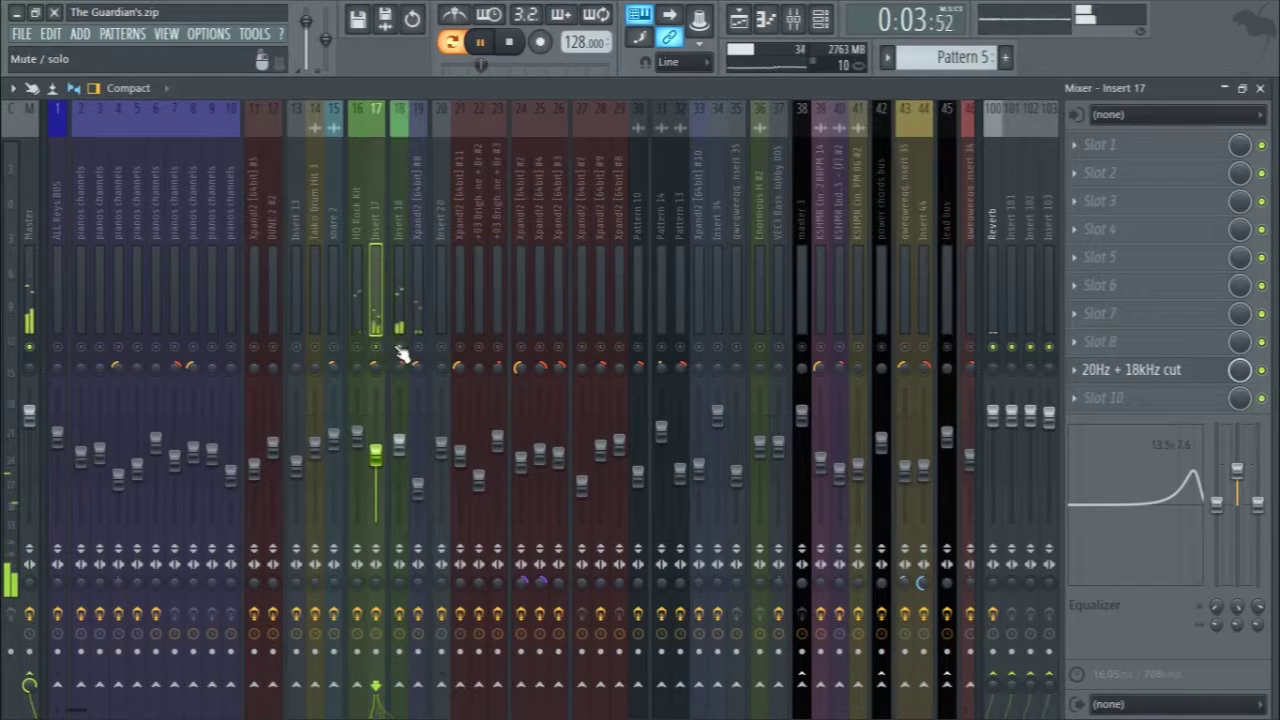
key("space")
left_click(1165, 148)
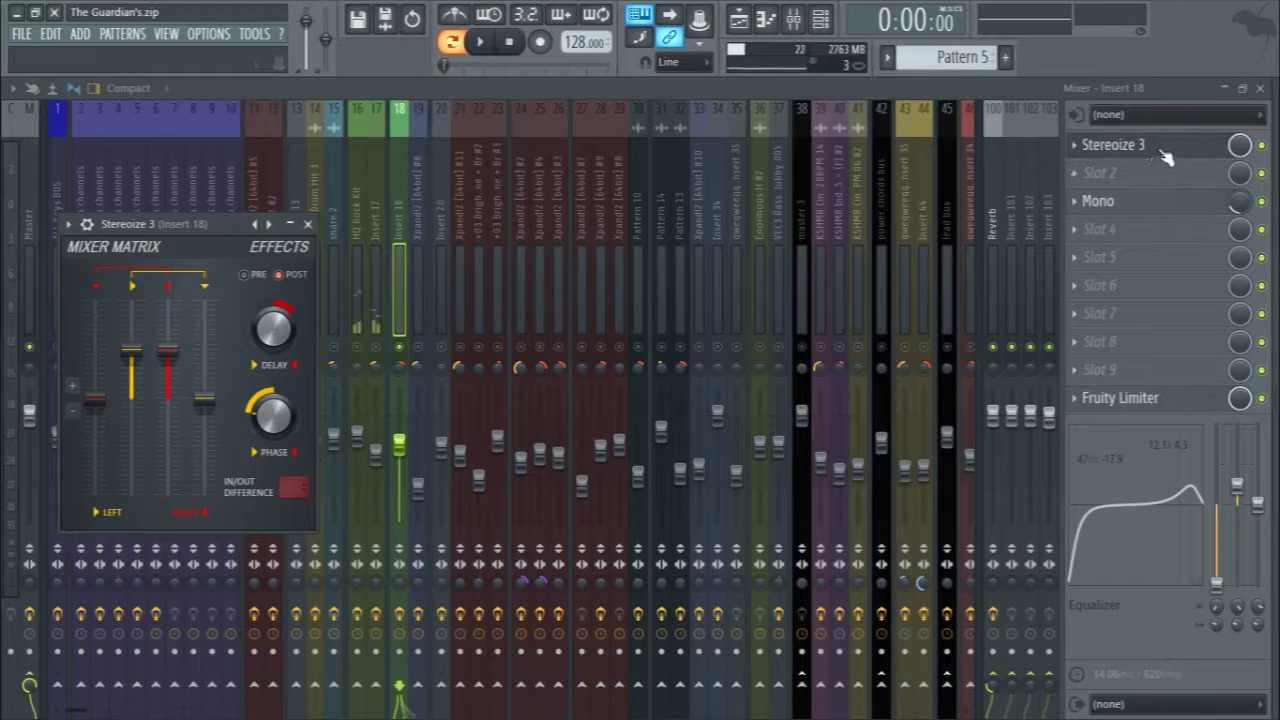
left_click(1167, 208)
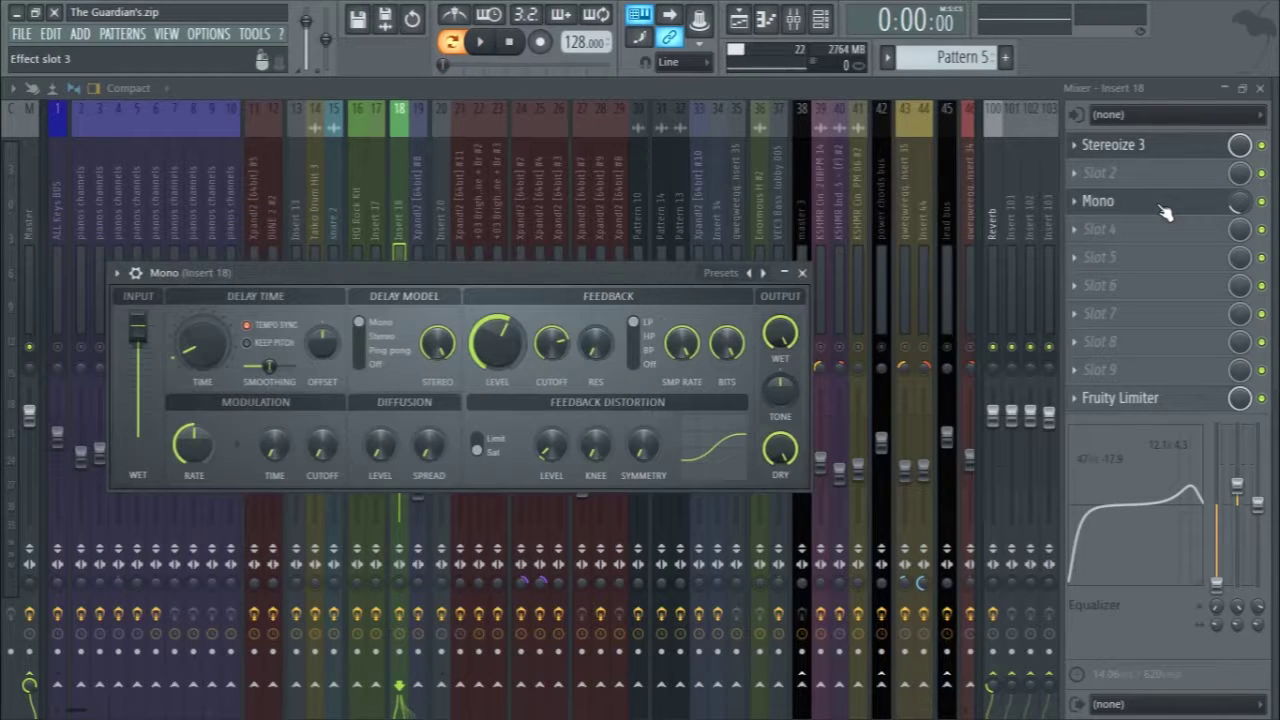
left_click(1165, 210)
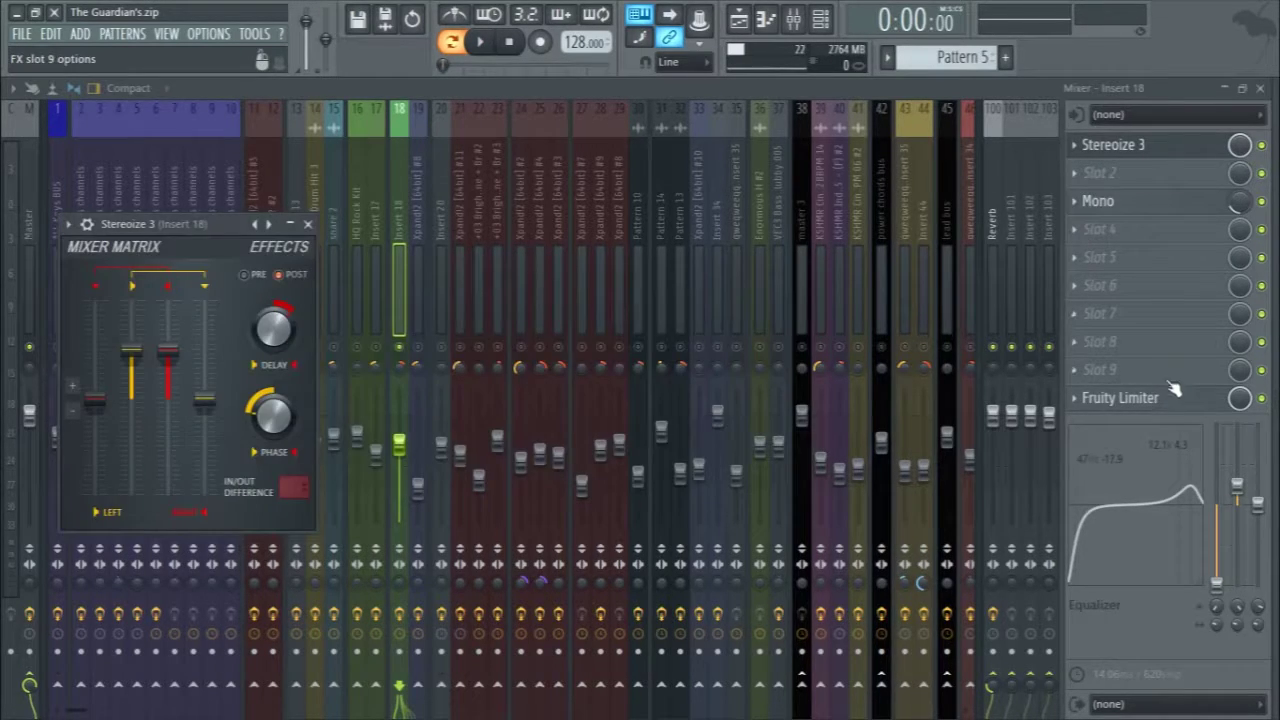
left_click(1168, 400)
left_click(1166, 402)
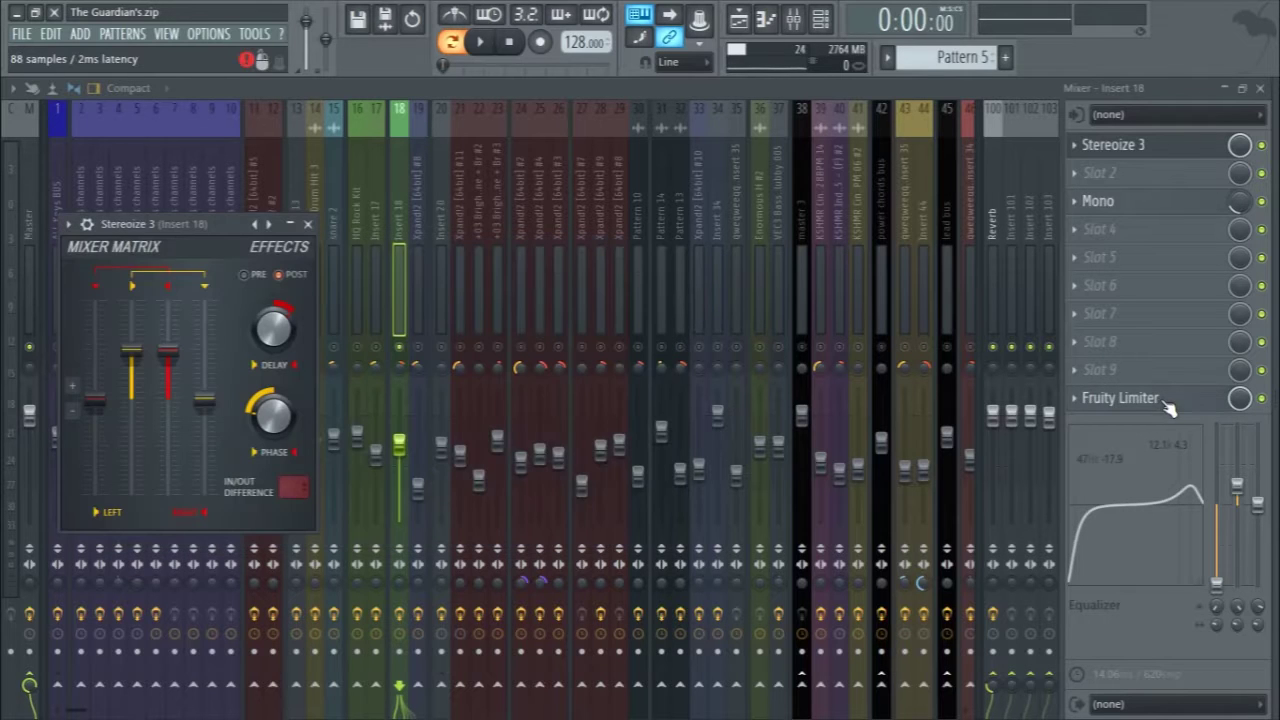
- Close the Stereoize 3 window, listen to the soloed Insert 18 track and close the mixer
left_click(312, 224)
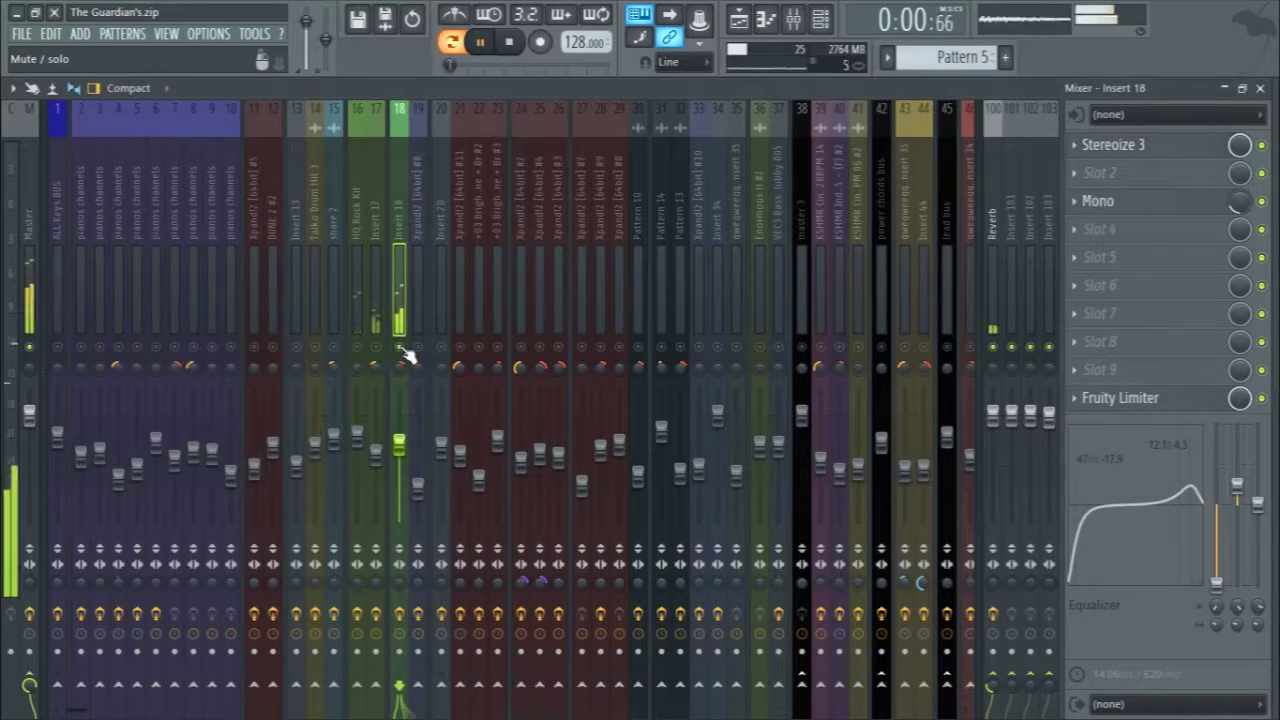
left_click(400, 614)
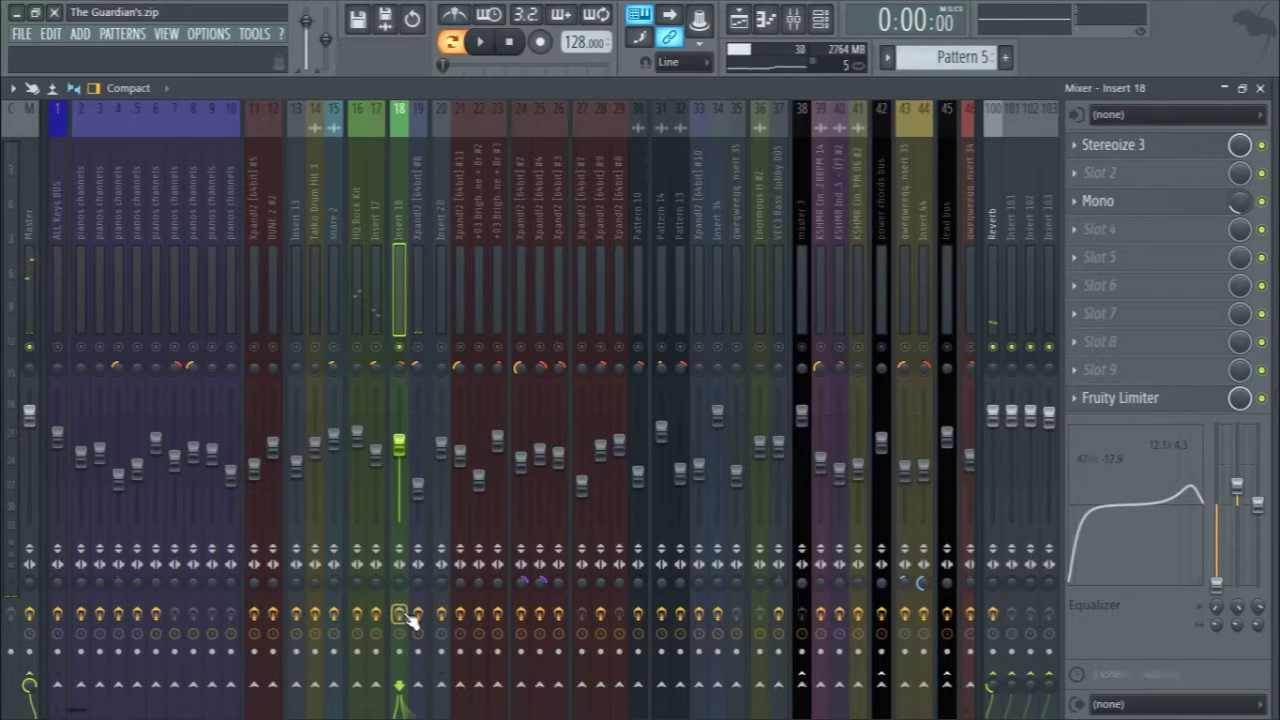
left_click(1259, 88)
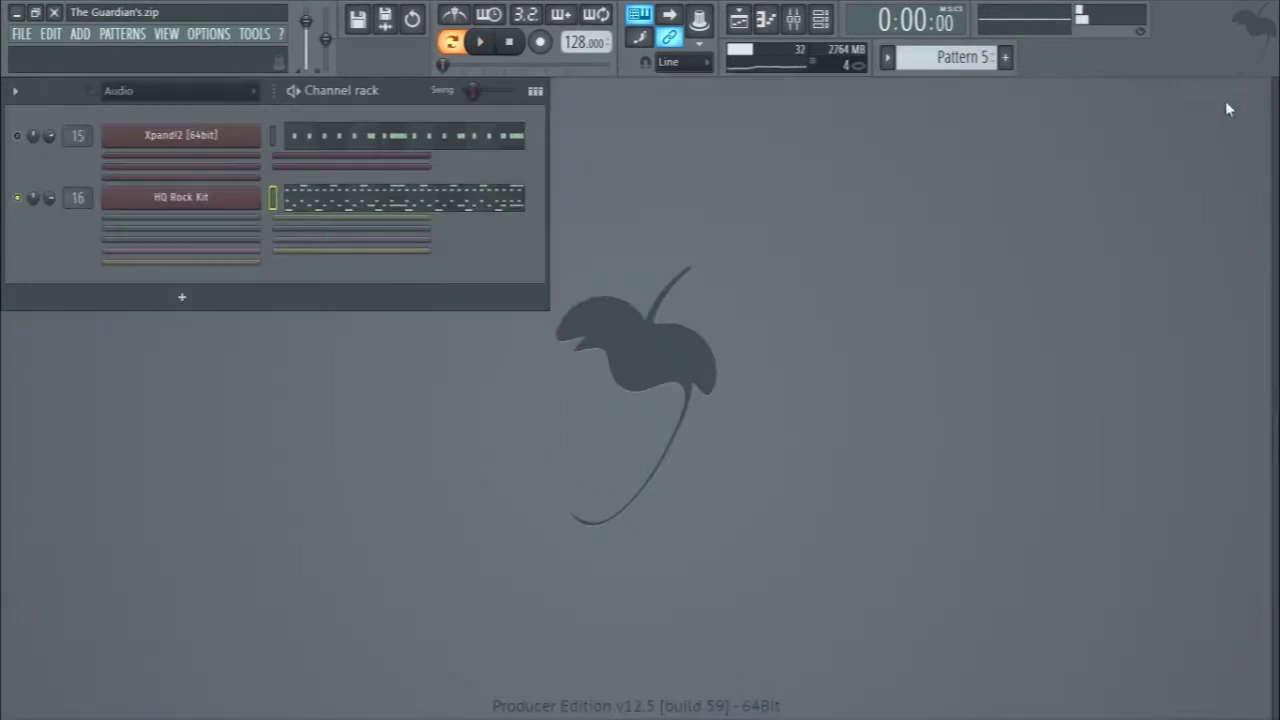
- Unmute the Xpand!2 channel in the channel rack
left_click(17, 136)
right_click(33, 138)
left_click(563, 149)
- Switch to Pattern 6 and turn off the Insert 18 solo in the mixer
scroll(940, 57, "up", 1)
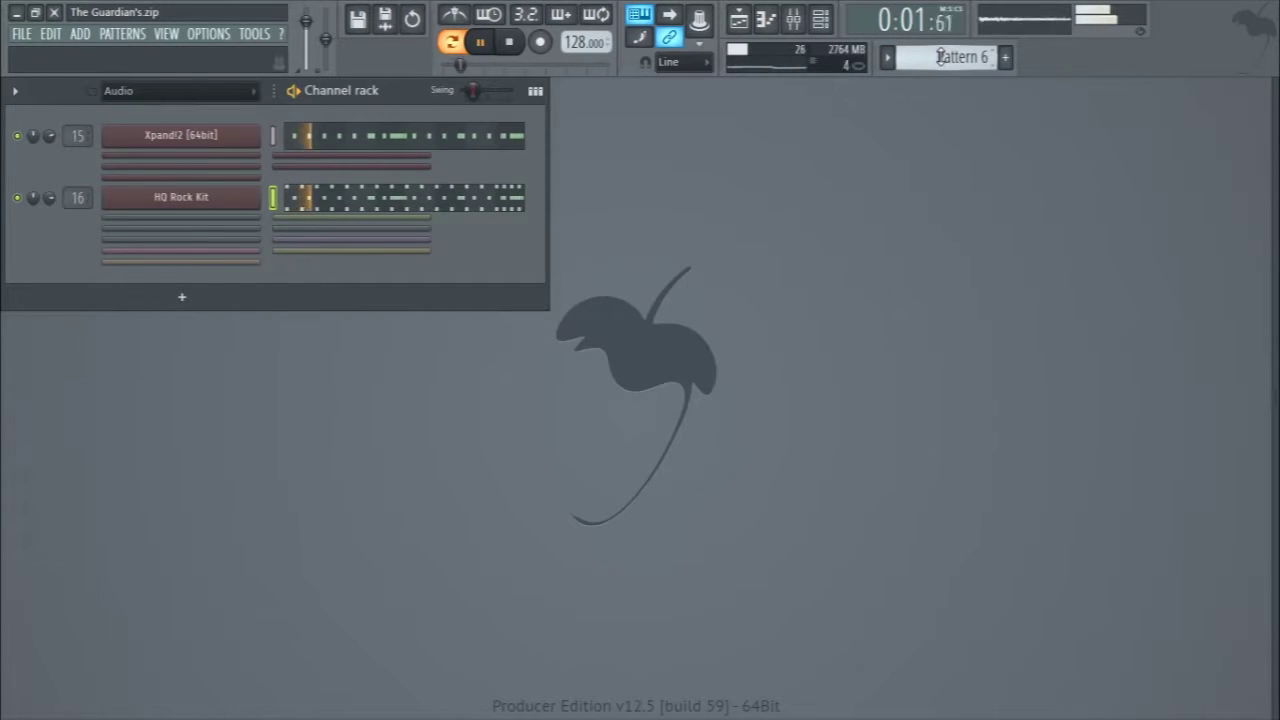
key("F9")
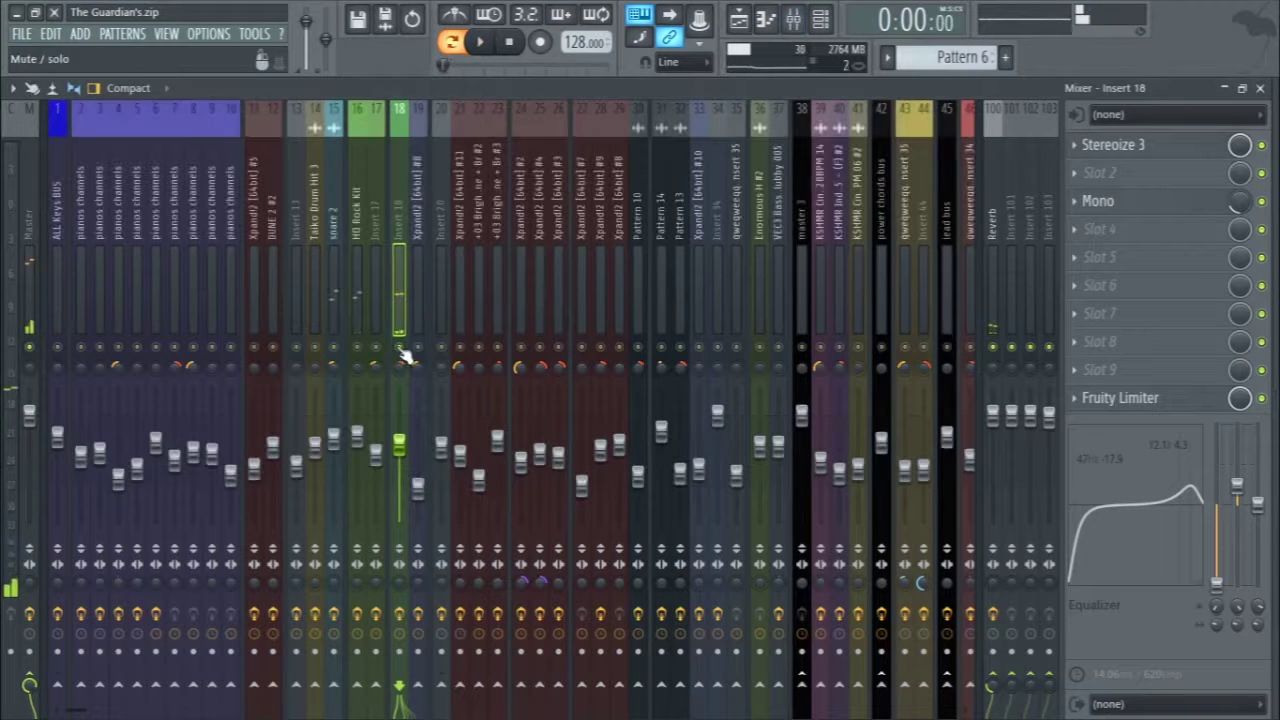
left_click(1261, 88)
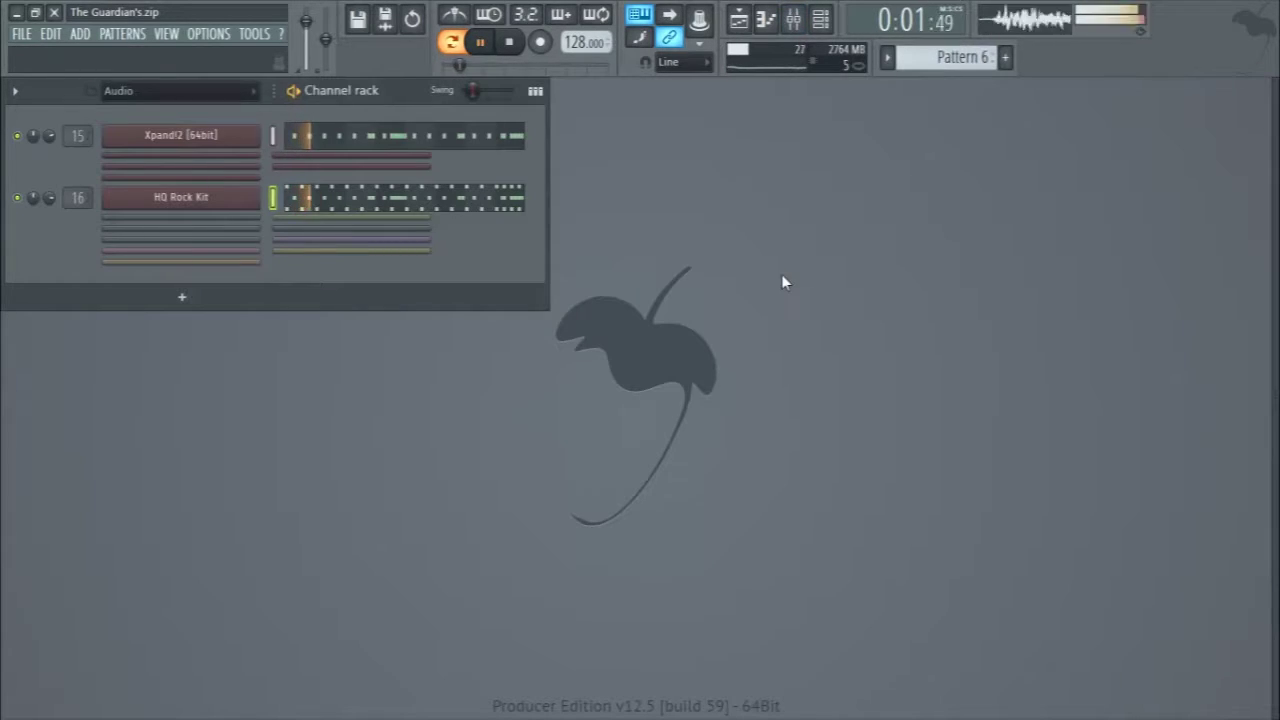
- Examine the HQ Rock Kit notes of Pattern 6 in the piano roll during playback and close the piano roll
left_click(386, 195)
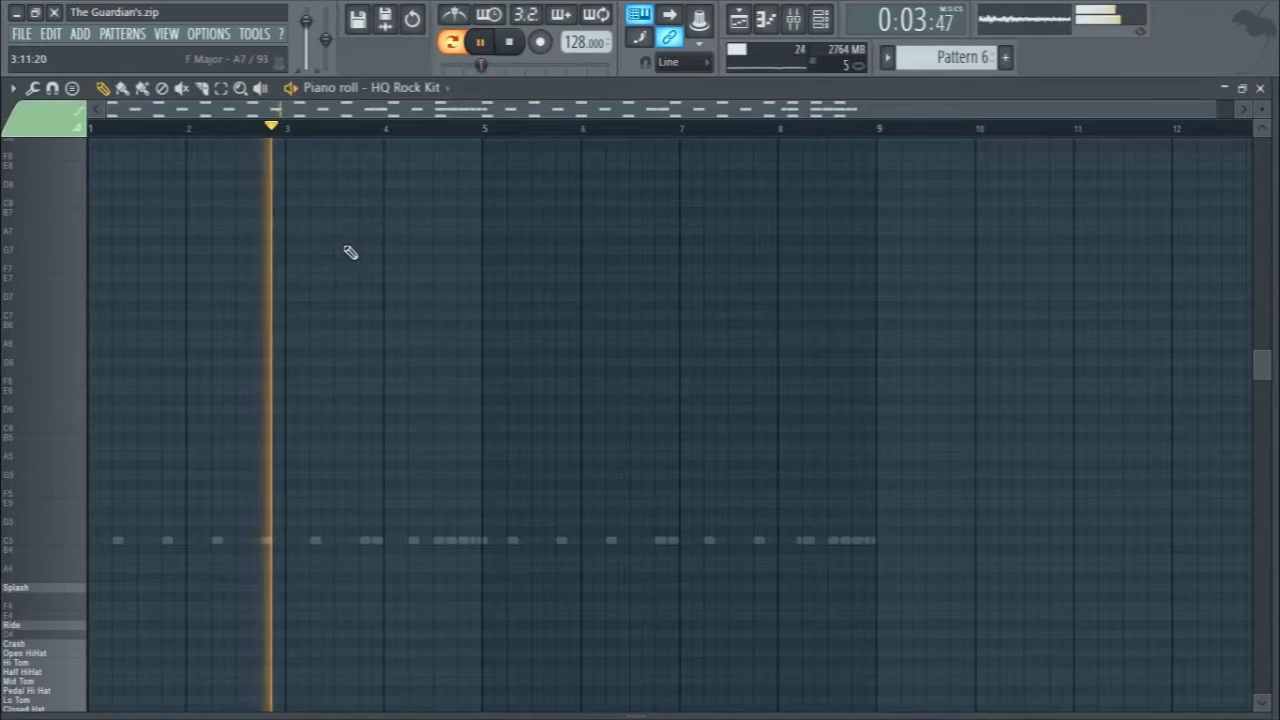
scroll(353, 240, "down", 5)
scroll(353, 237, "up", 1)
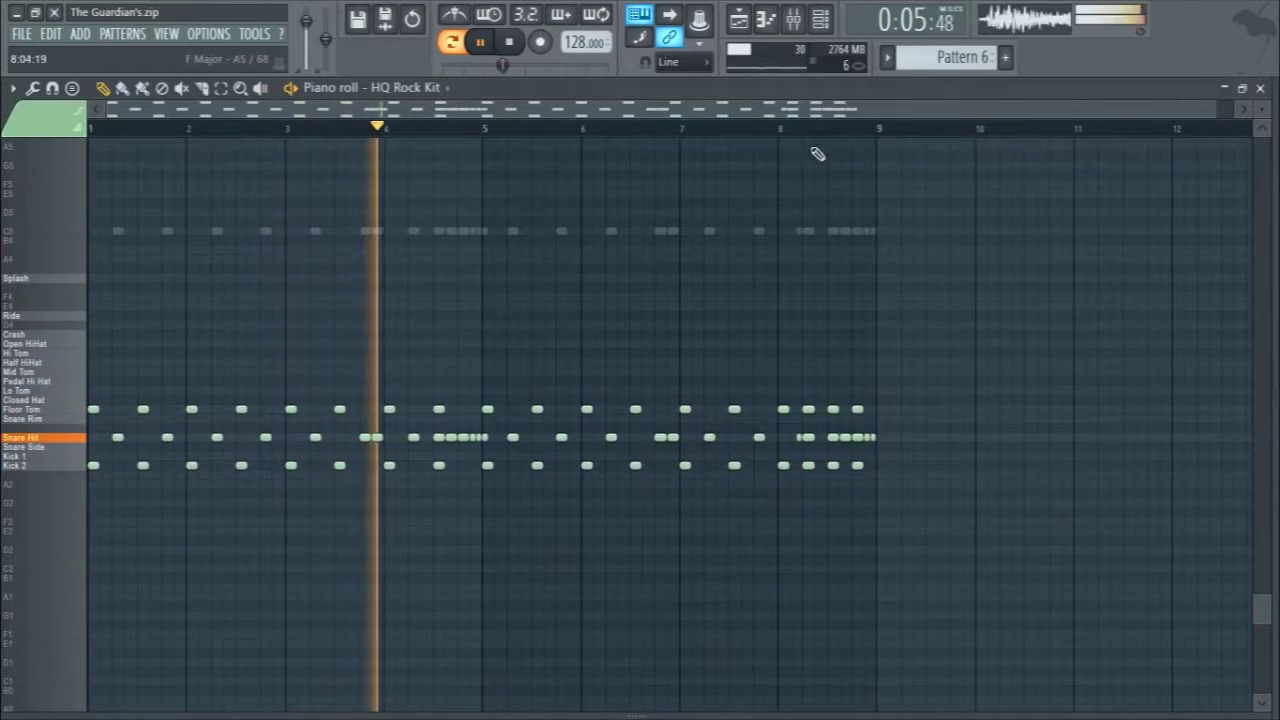
key("space")
left_click(1261, 88)
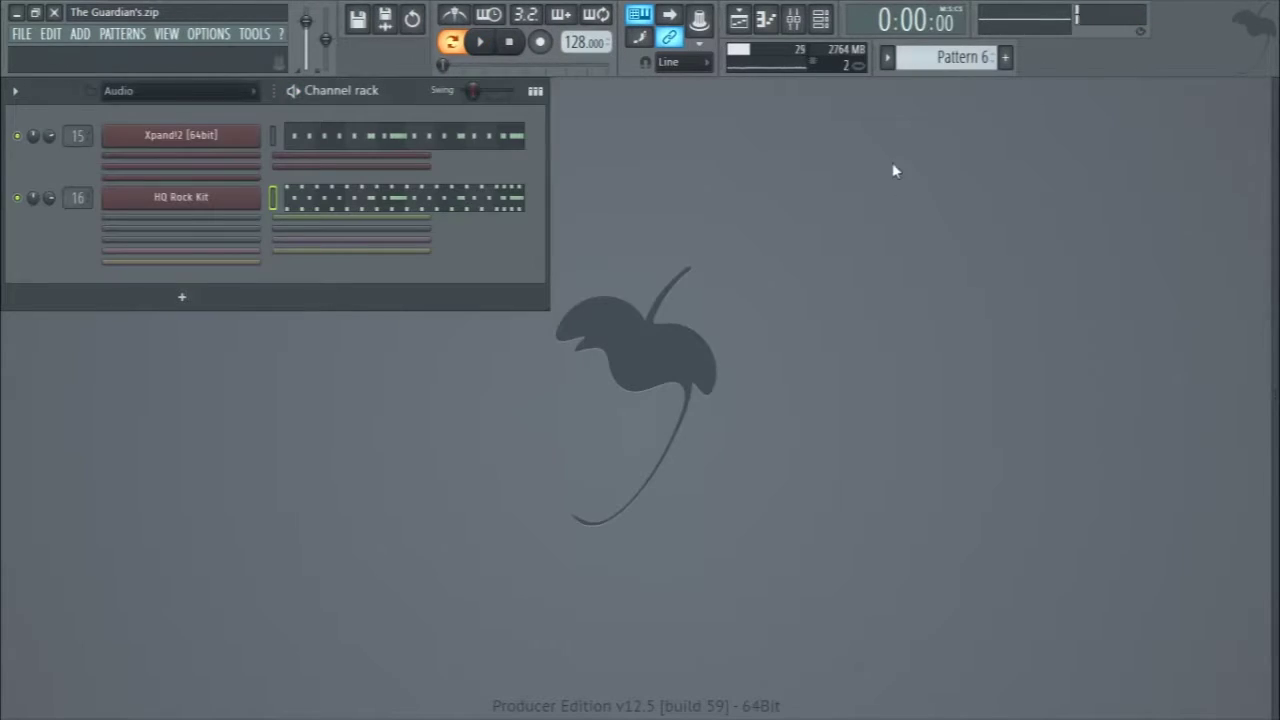
- Listen briefly to Pattern 7, switch to Pattern 8 and play it
scroll(942, 61, "down", 1)
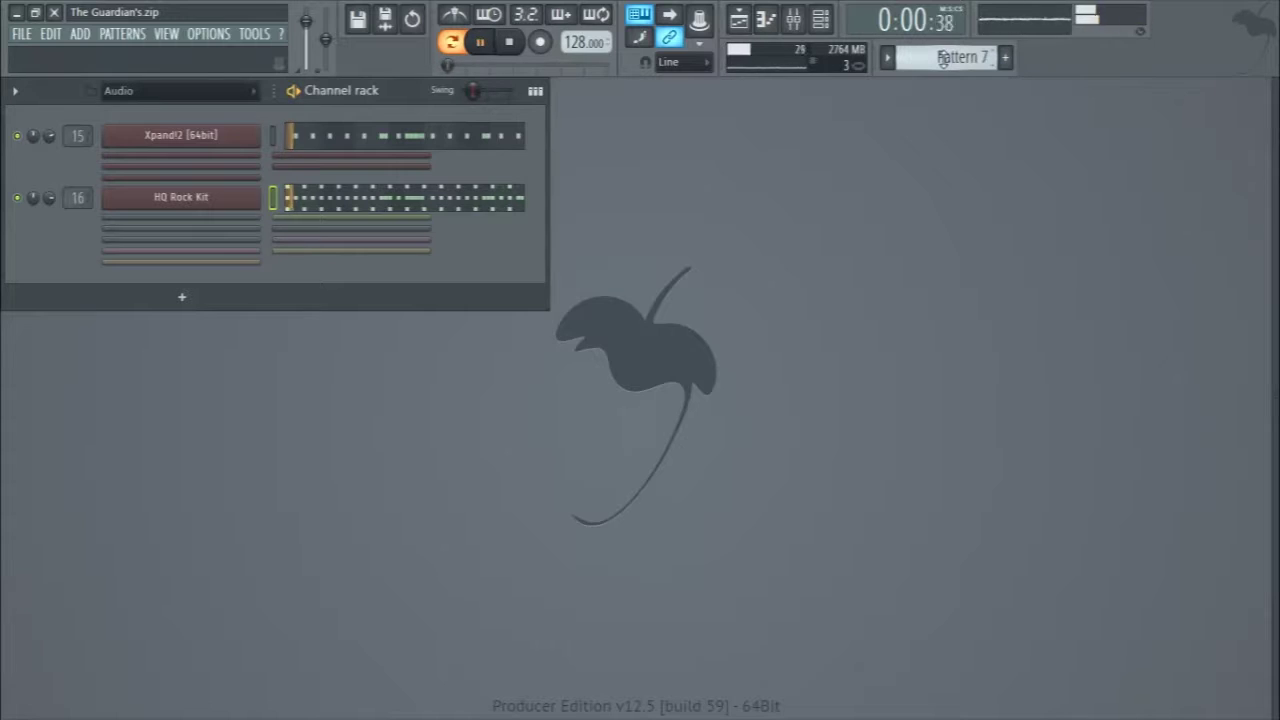
scroll(942, 59, "down", 1)
key("space")
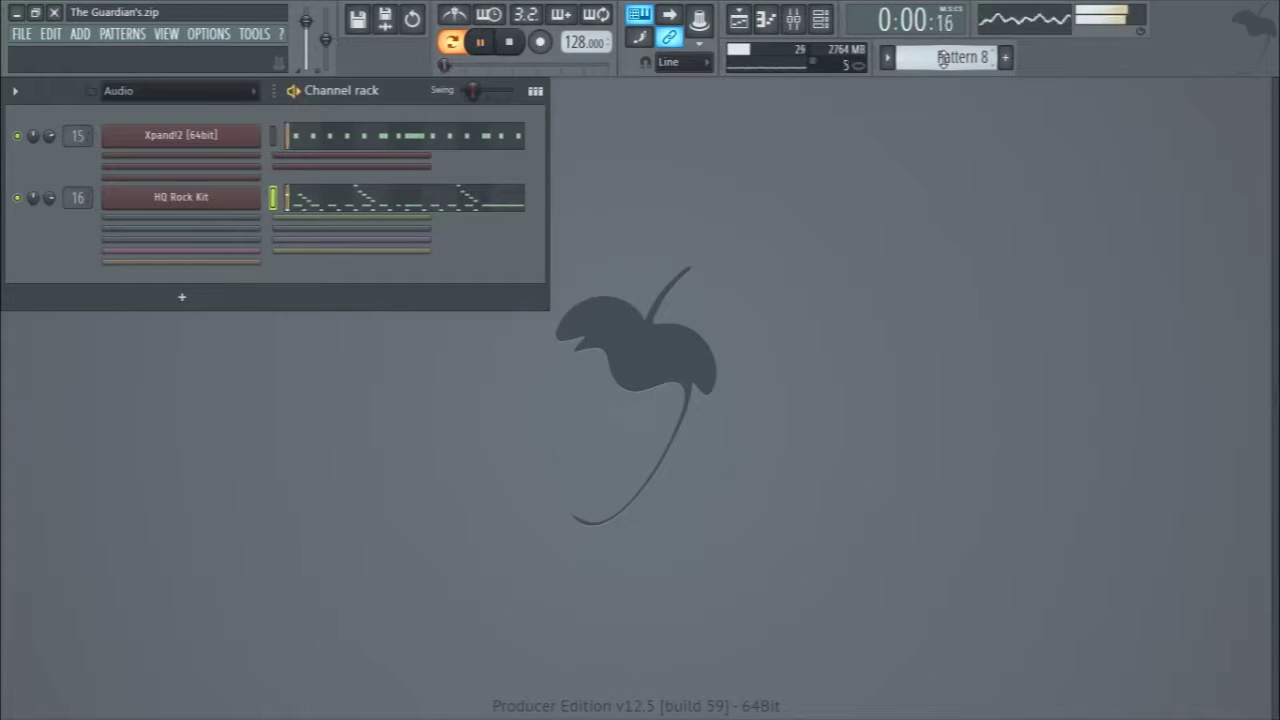
- View the HQ Rock Kit notes of Pattern 8 in the piano roll, close it and stop playback
left_click(466, 200)
key("F7")
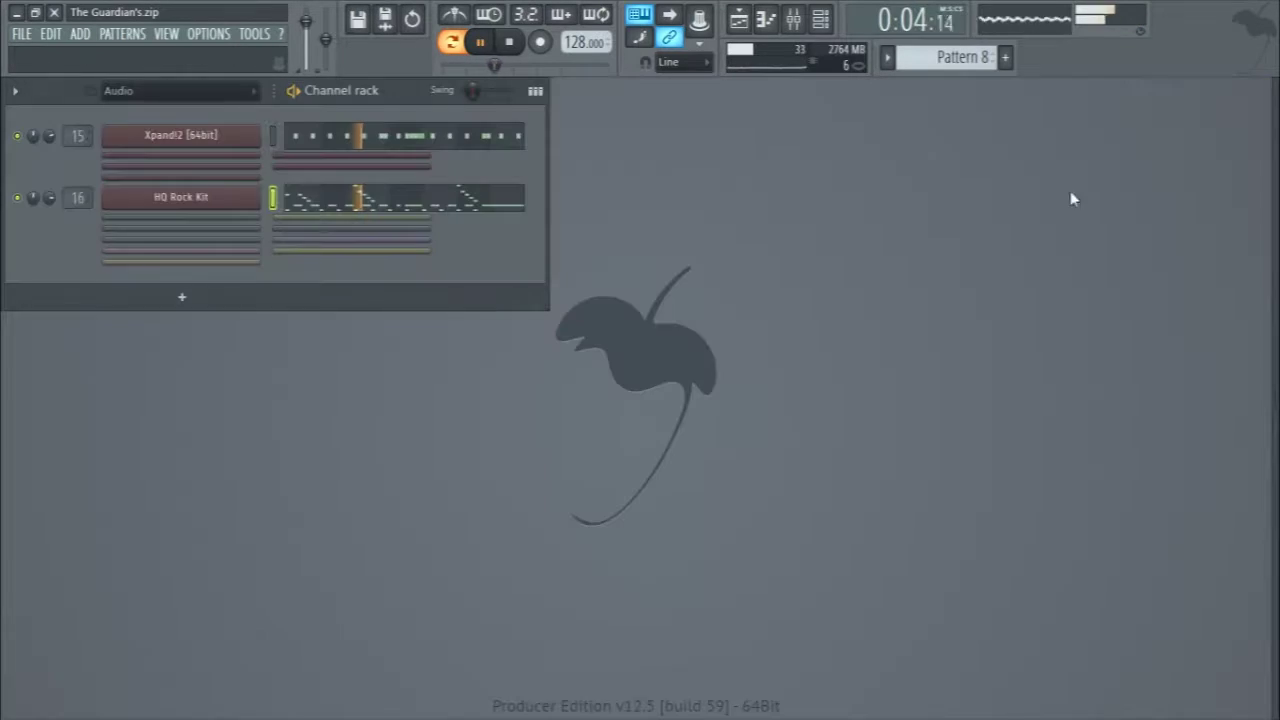
key("space")
- Step on through Pattern 9 to Pattern 10, listen to its HQ Rock Kit part and stop playback
scroll(939, 58, "down", 1)
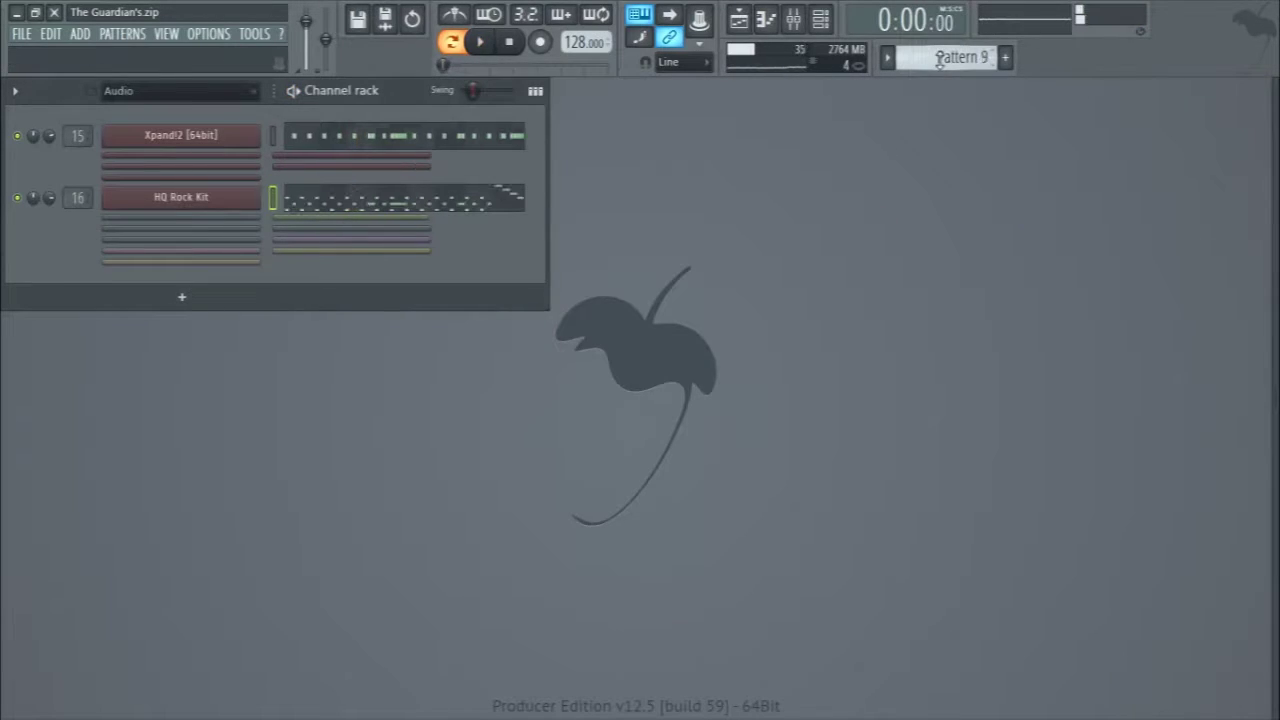
scroll(939, 58, "down", 1)
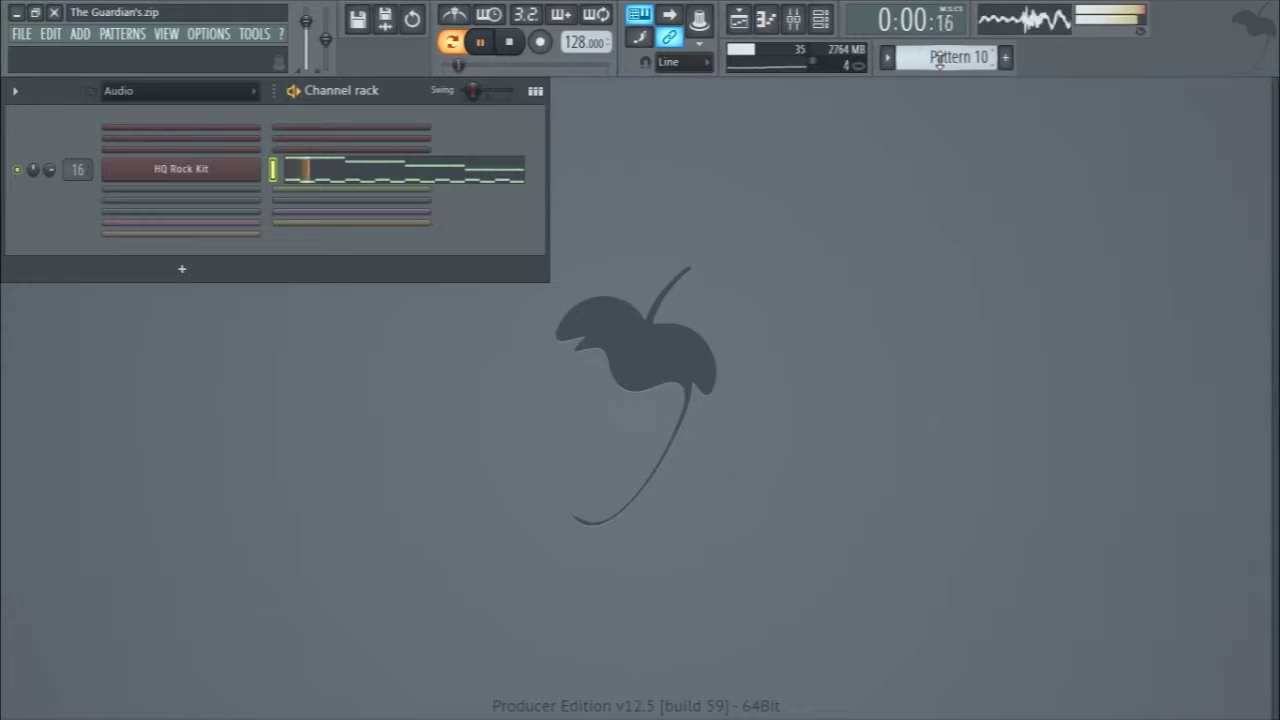
key("space")
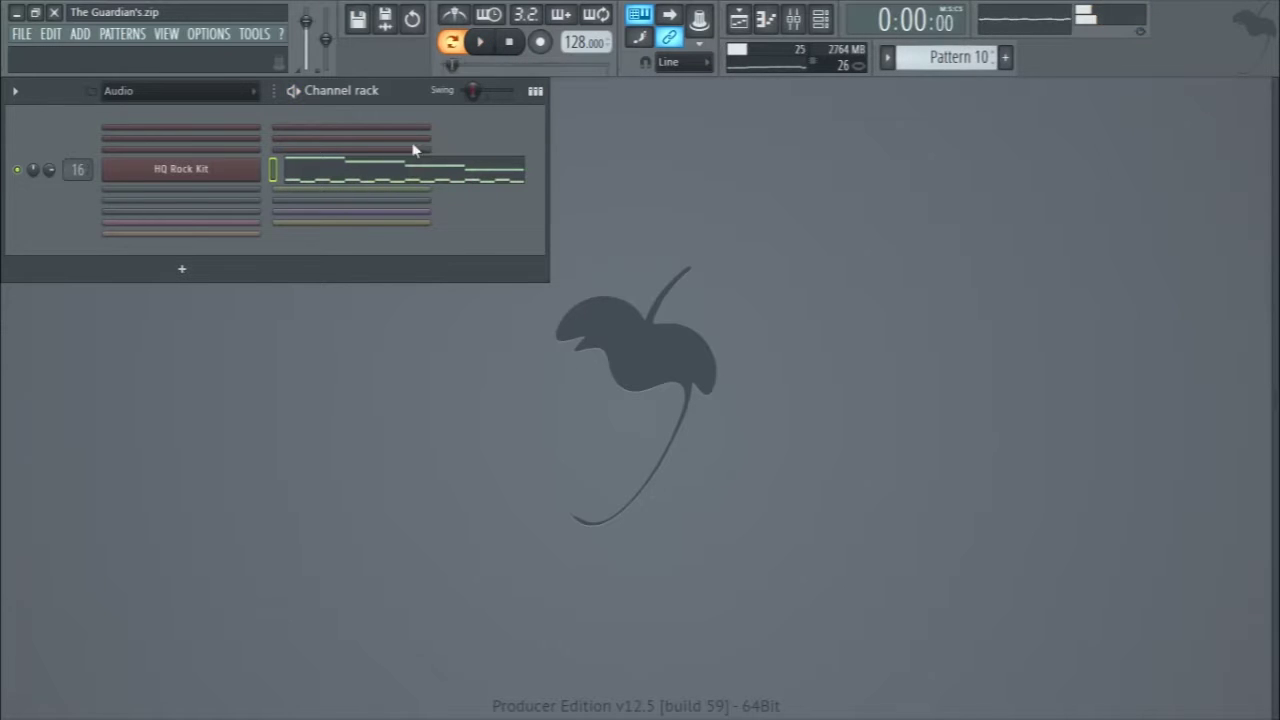
- Open the HQ Rock Kit instrument, audition its Hi, Floor, Lo and Mid Tom pads and close the plugin window
left_click(200, 170)
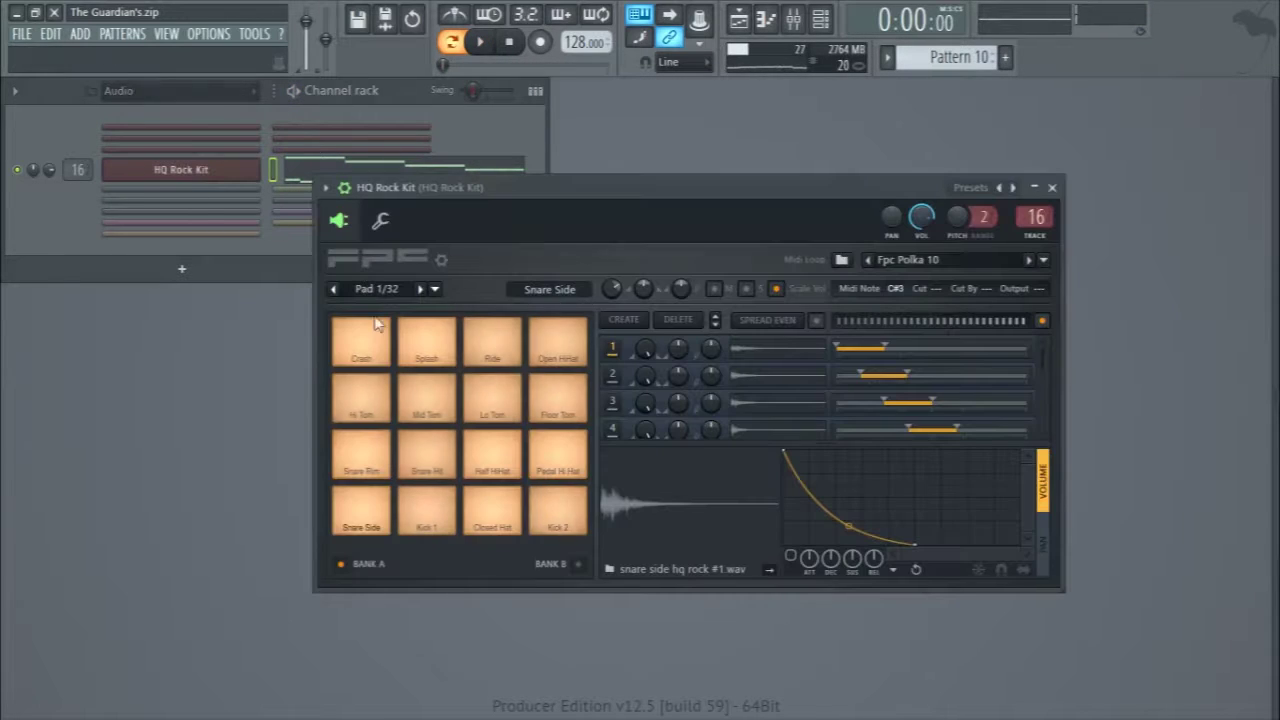
left_click(358, 407)
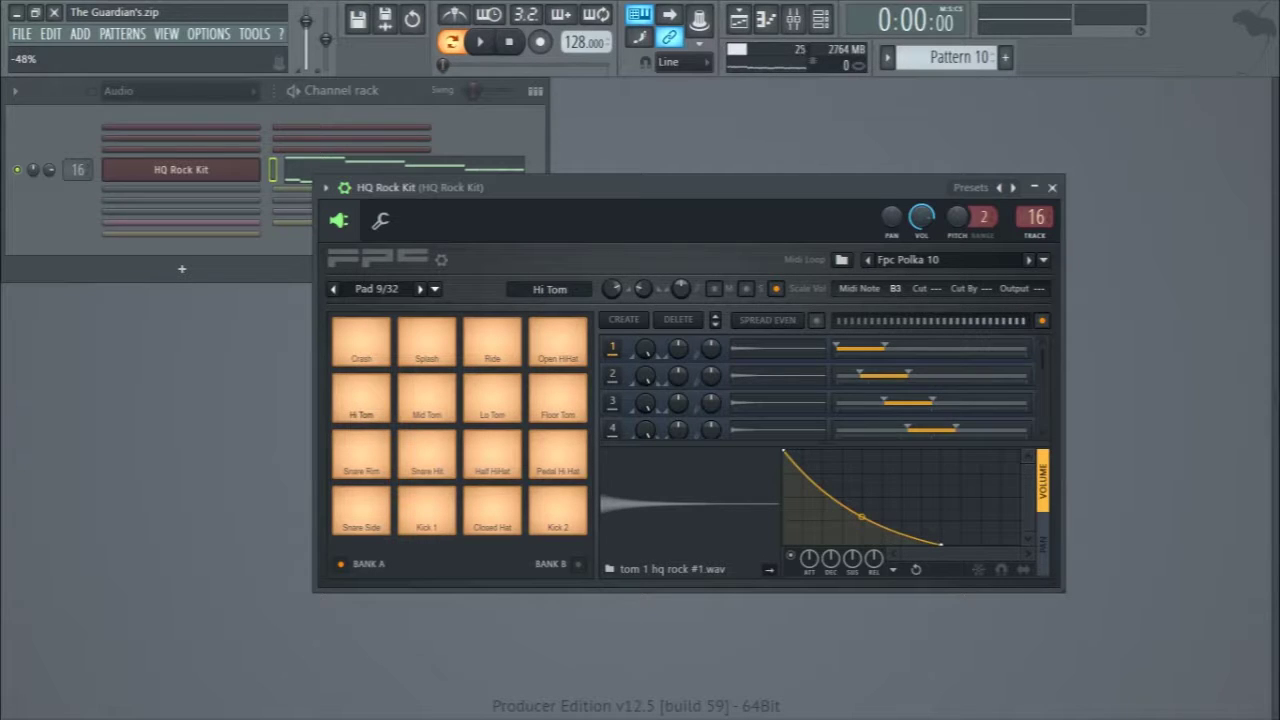
left_click(568, 400)
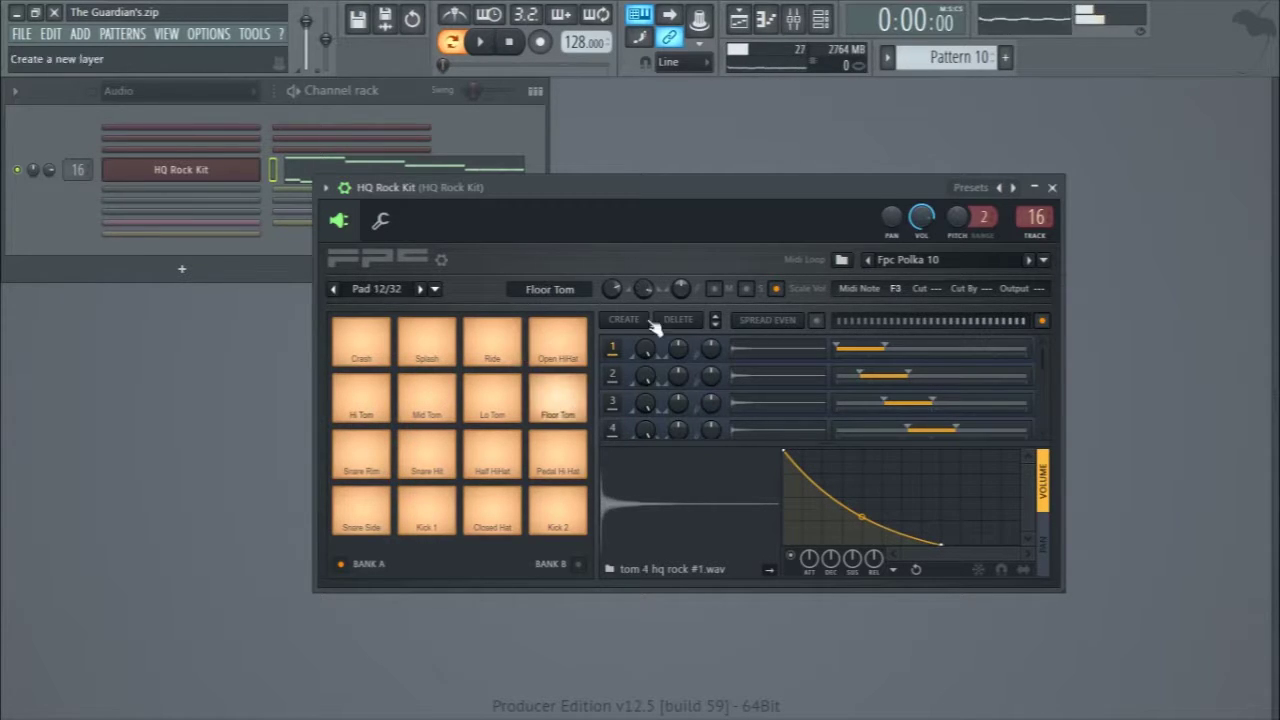
left_click(500, 398)
left_click(437, 393)
left_click(497, 394)
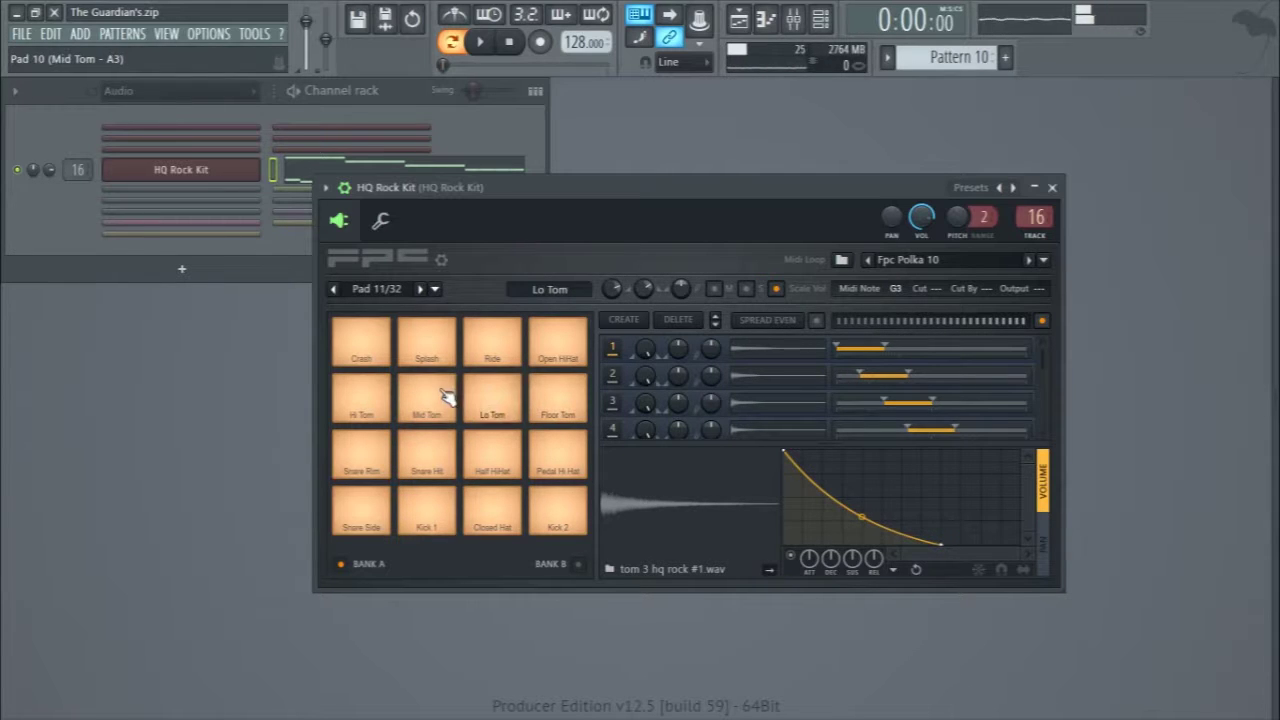
left_click(445, 395)
left_click(495, 396)
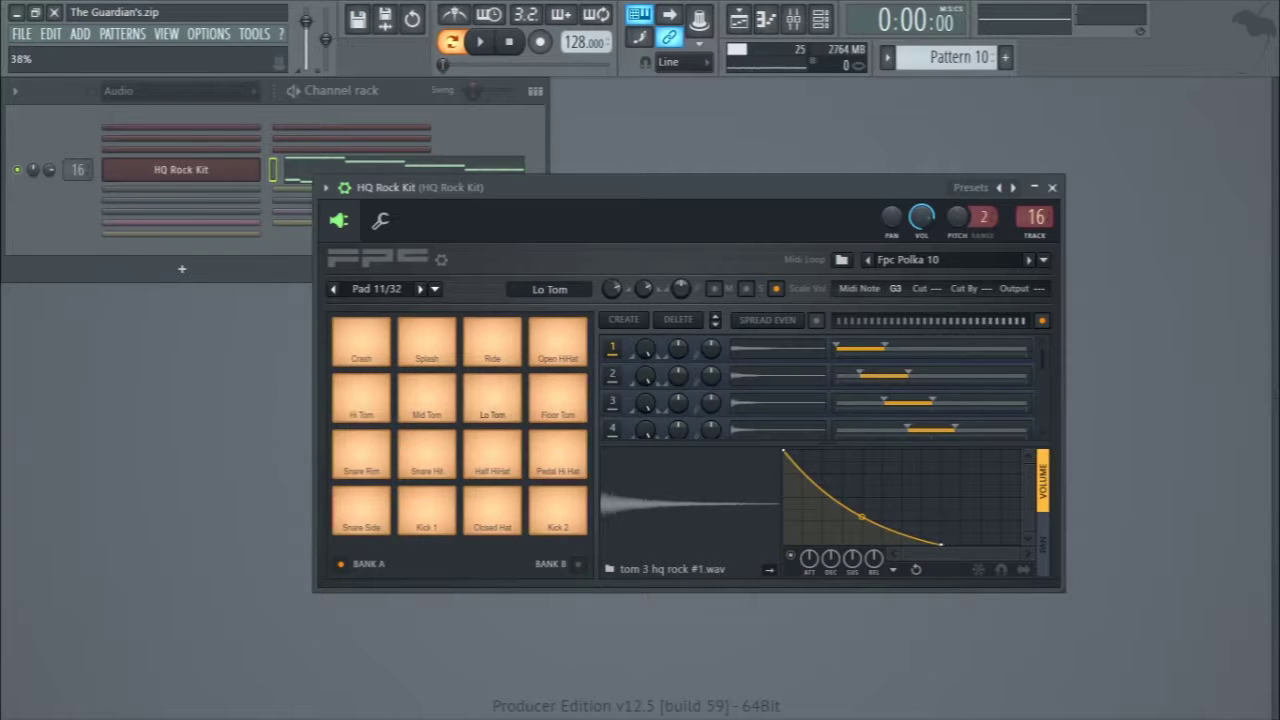
left_click(1052, 187)
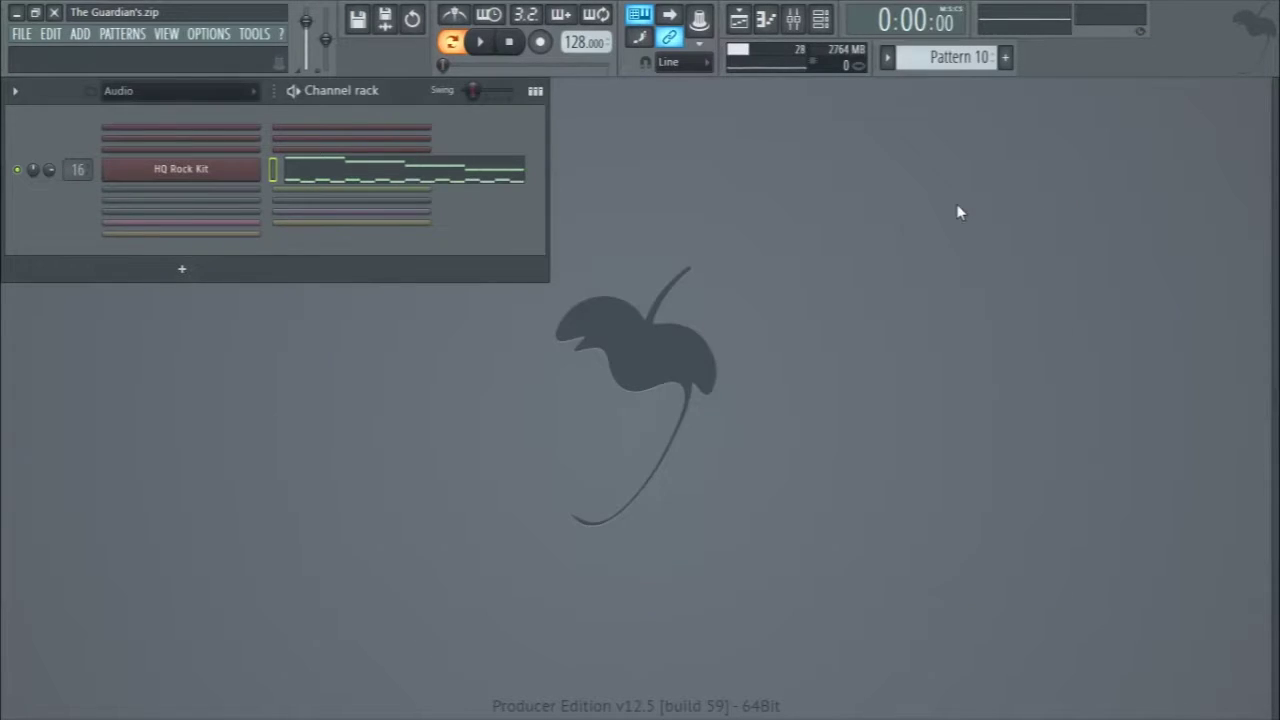
- View the HQ Rock Kit notes of Pattern 10 in the piano roll, highlight its kick notes, start playback and close the piano roll
left_click(389, 171)
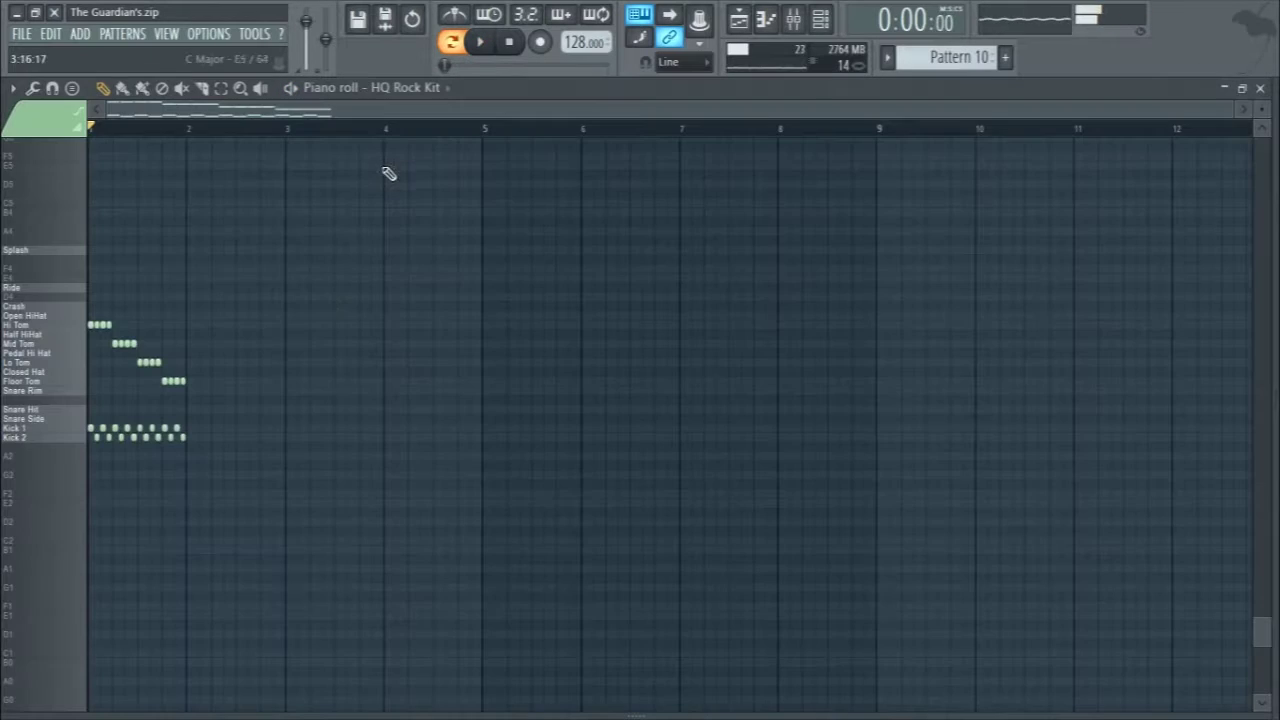
scroll(212, 332, "down", 1)
left_click_drag(60, 371, 72, 400)
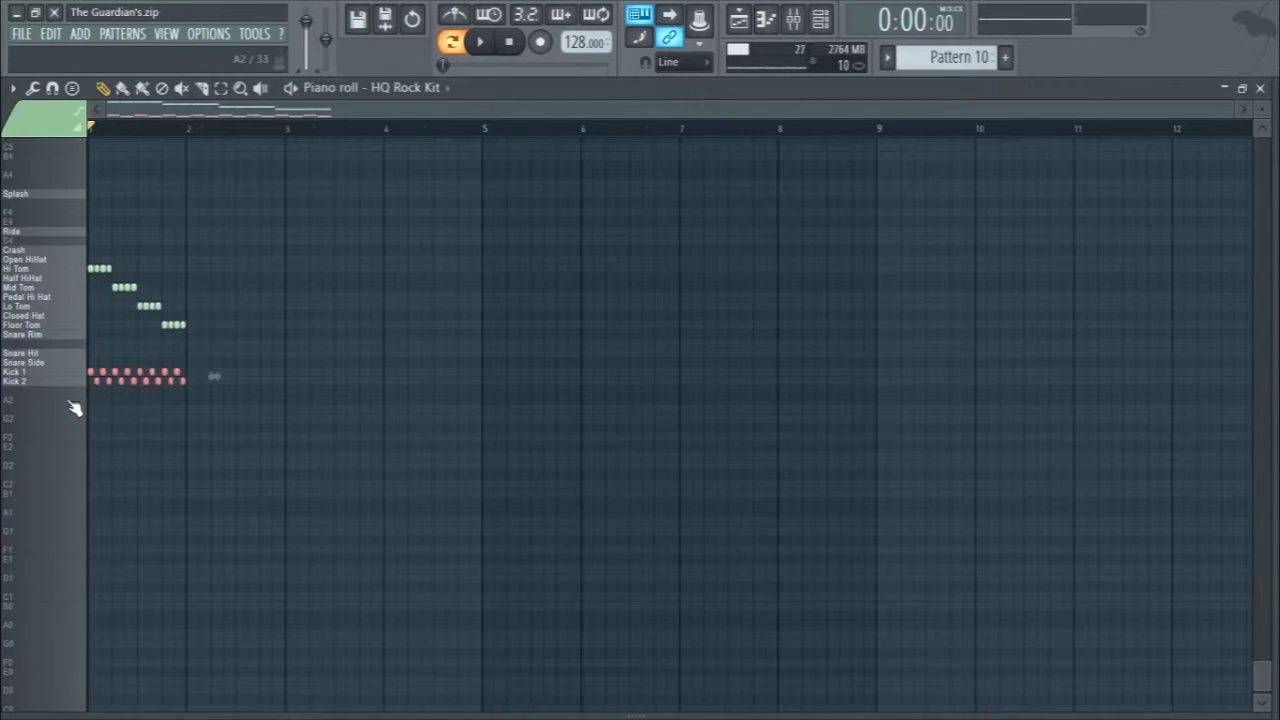
scroll(80, 408, "up", 3)
key("space")
left_click(1260, 88)
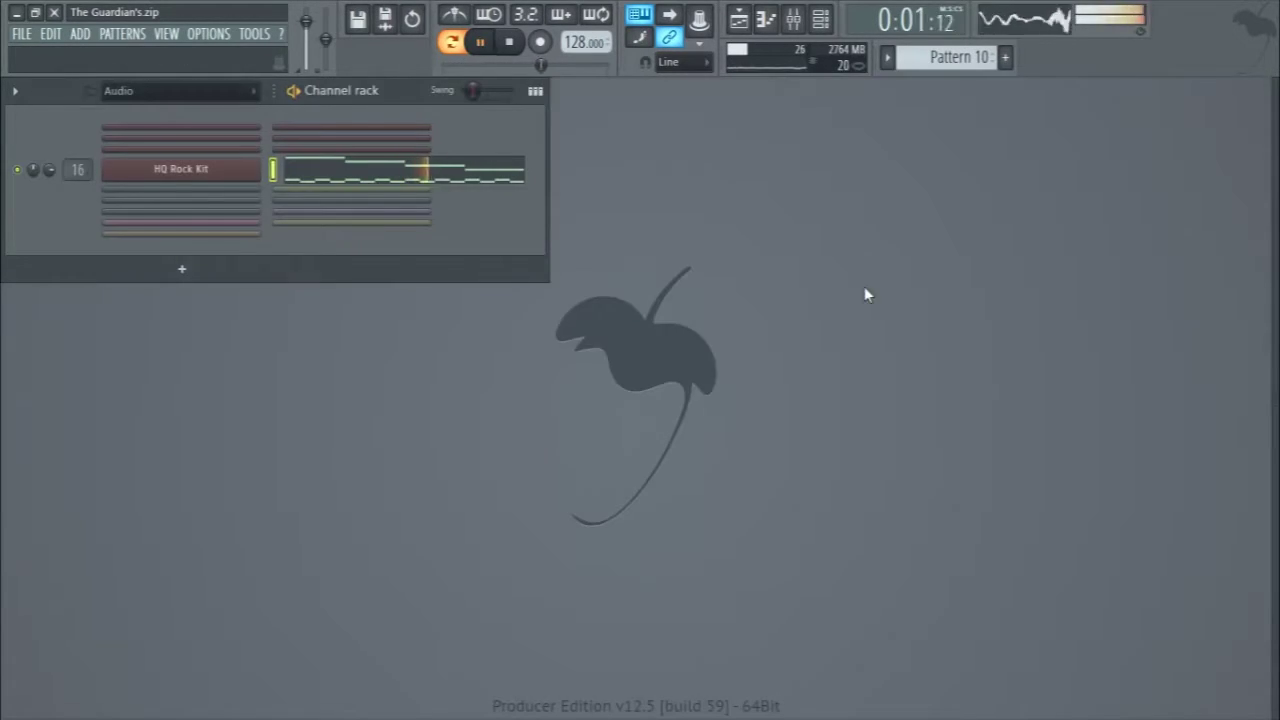
- Listen on through Pattern 11 to Pattern 12, stop playback and briefly check the mixer
scroll(947, 57, "down", 1)
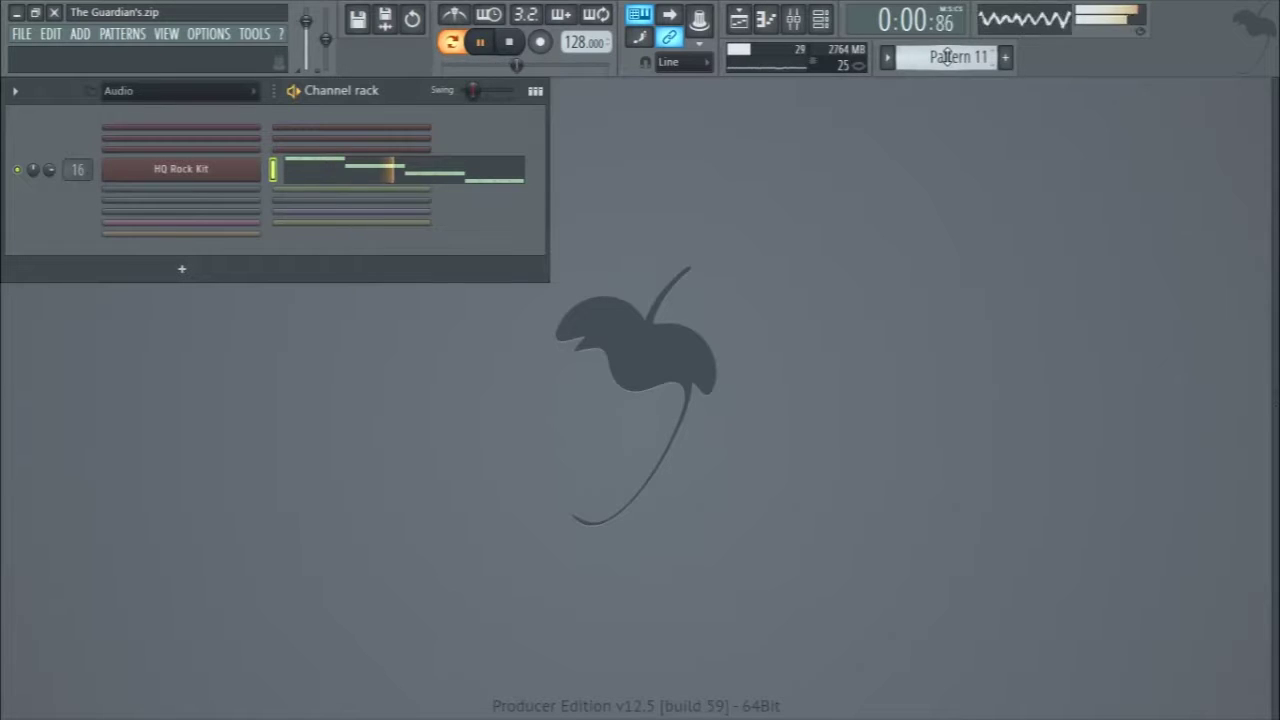
scroll(947, 57, "down", 1)
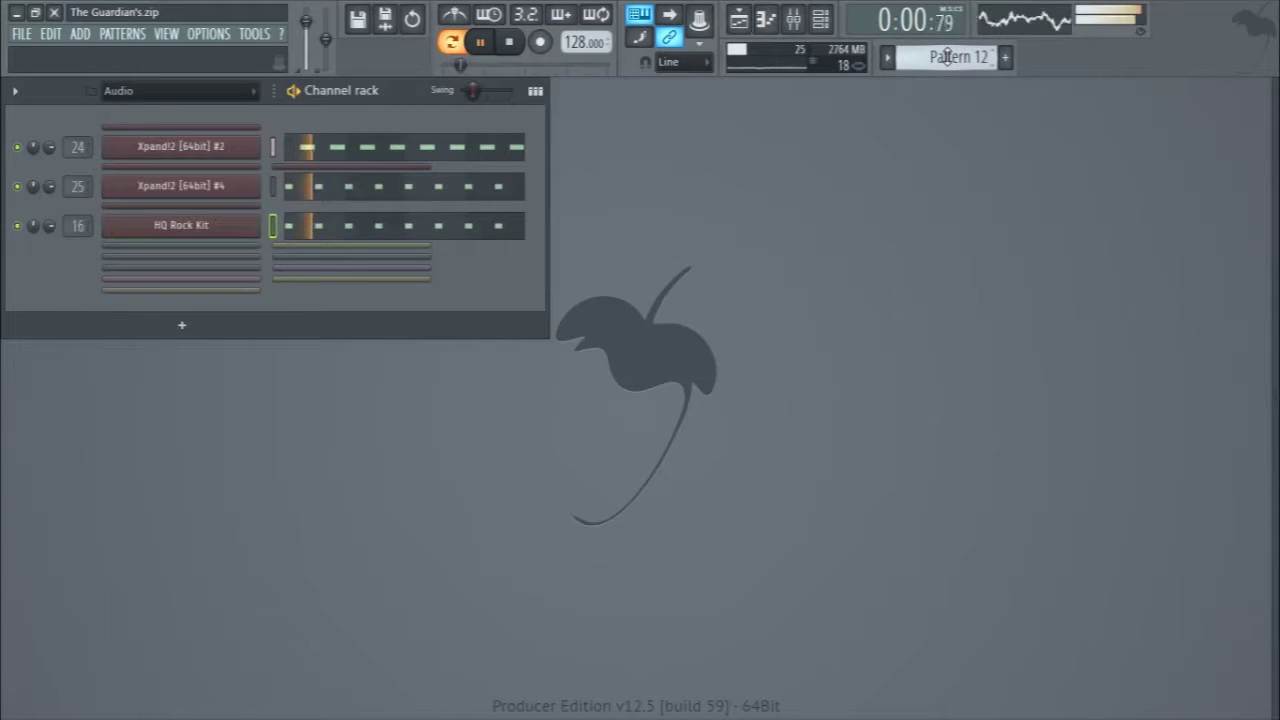
key("space")
key("F9")
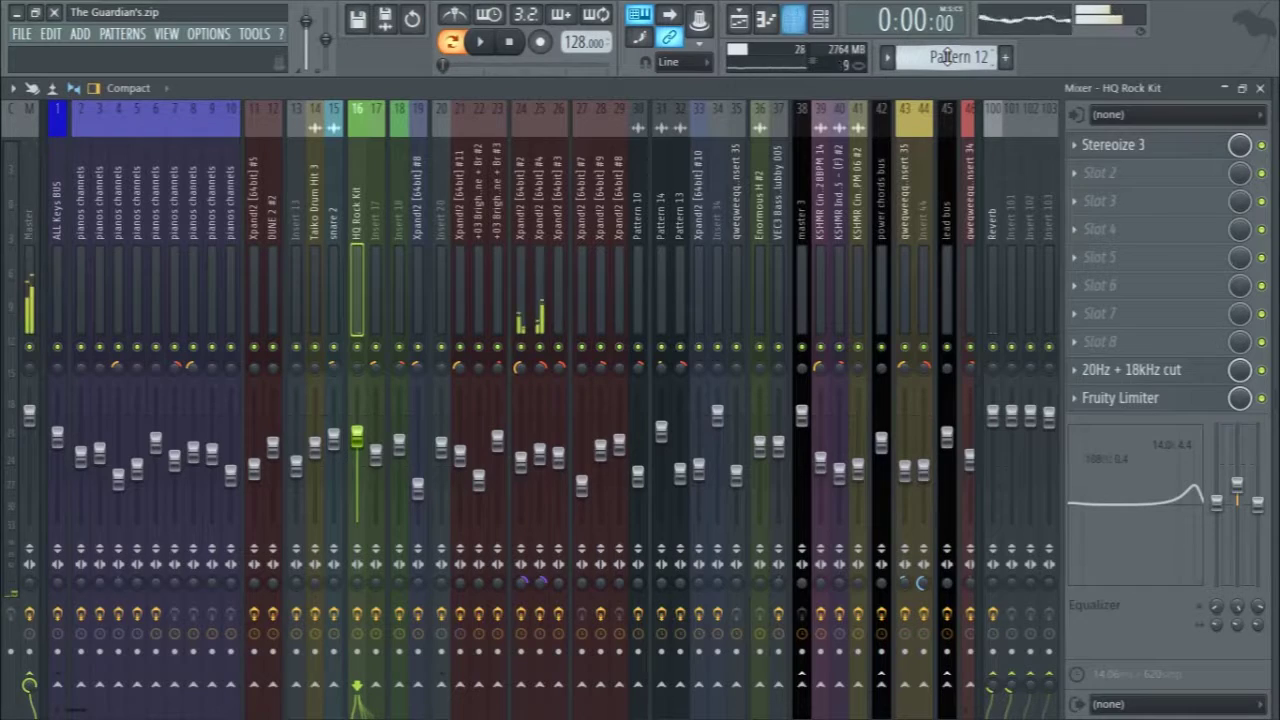
key("F9")
- Switch to Pattern 13, play its Xpand!2 part with a brief look at the mixer, and stop playback
scroll(947, 57, "down", 1)
key("space")
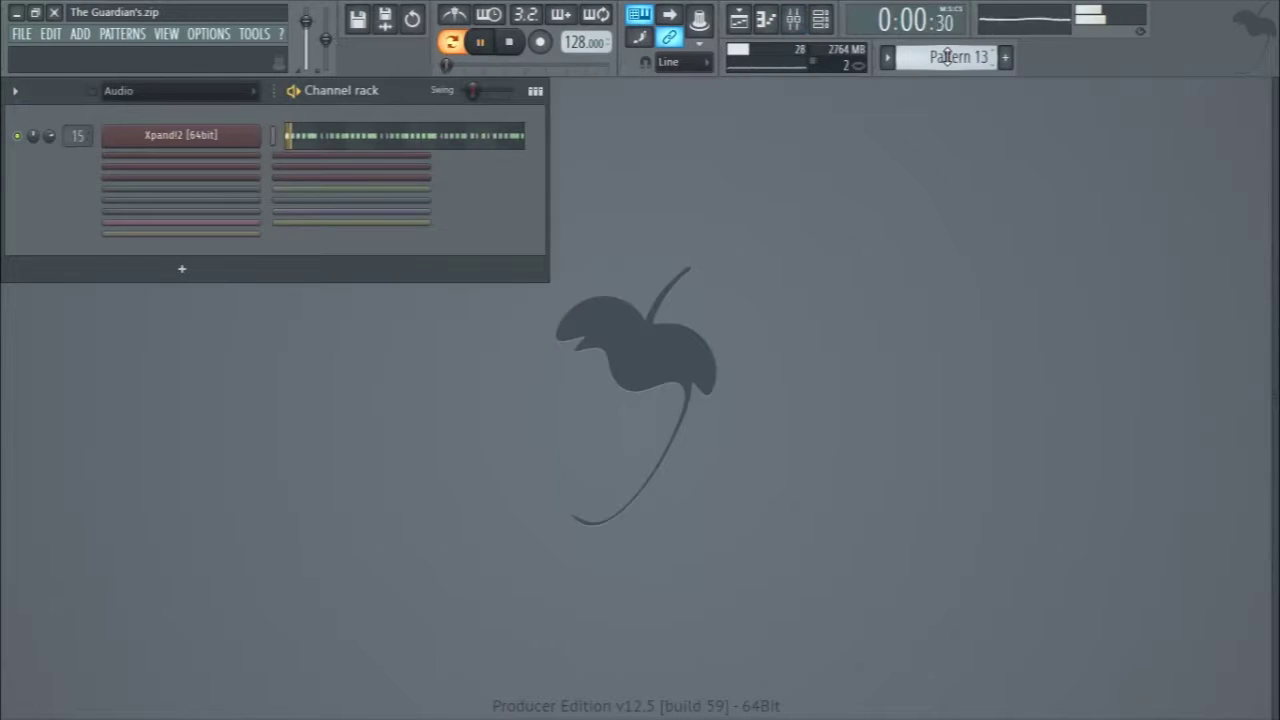
key("F9")
key("F9")
key("space")
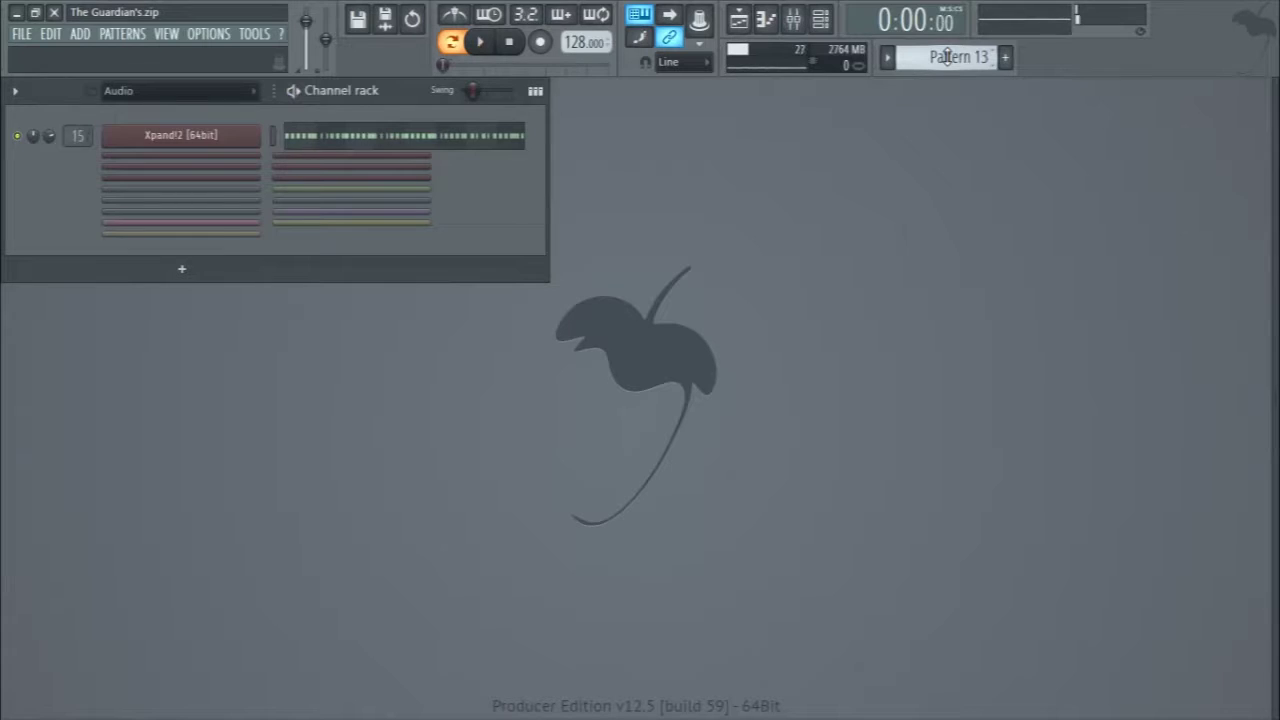
- Switch to Pattern 14, play it and solo the Xpand!2 [64bit] #3 channel
scroll(947, 57, "down", 1)
key("space")
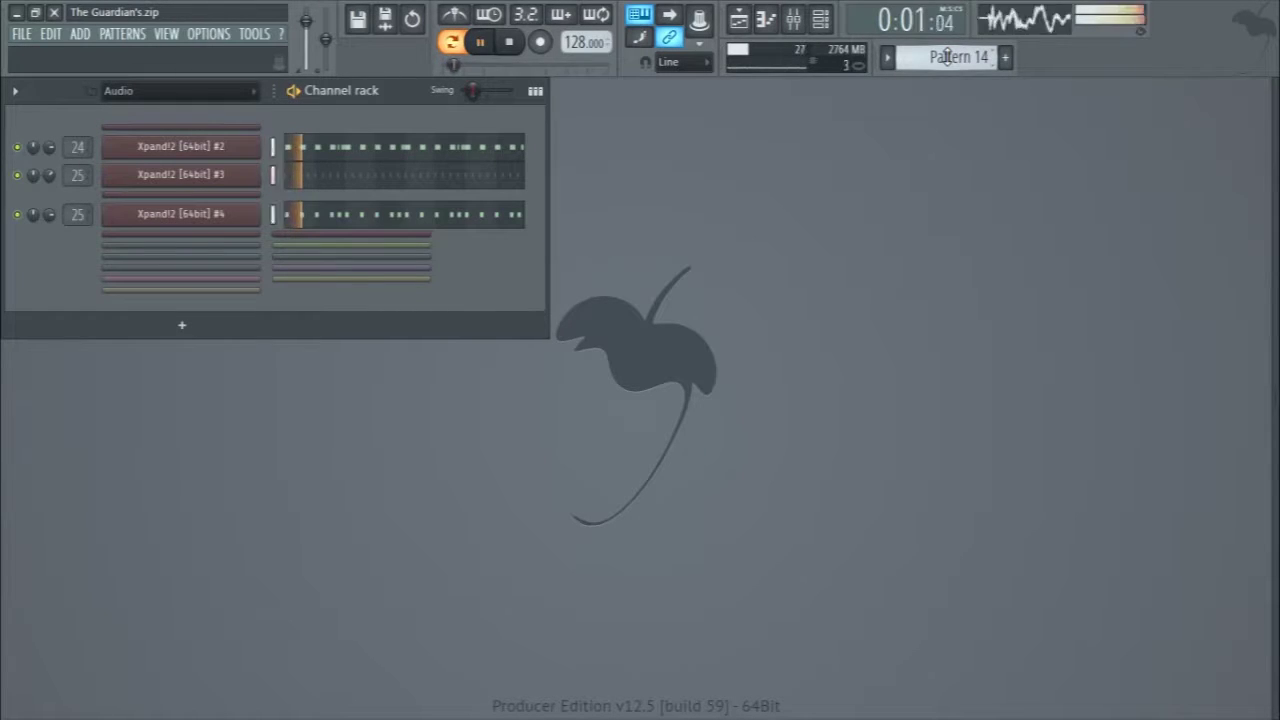
key("space")
right_click(17, 175)
left_click(27, 187)
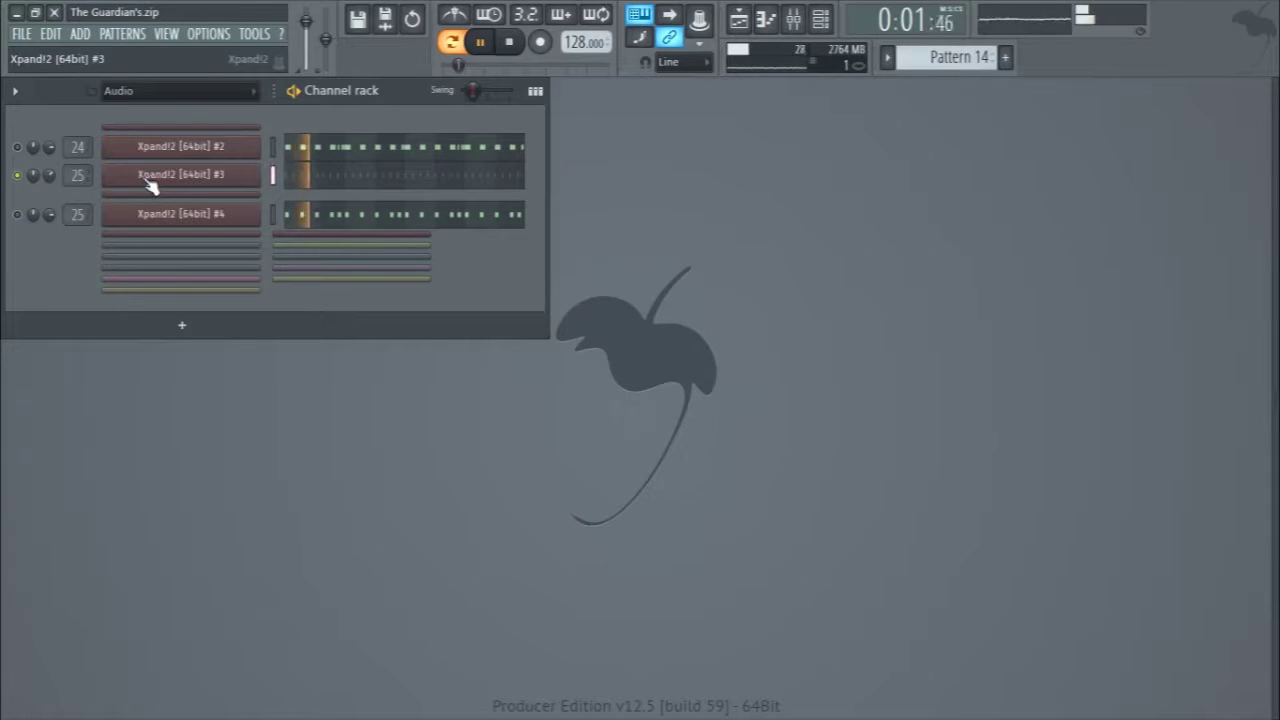
- Inspect the mixer track of the soloed Xpand!2 part, stop playback and view its Fruity Limiter
key("F9")
left_click(538, 300)
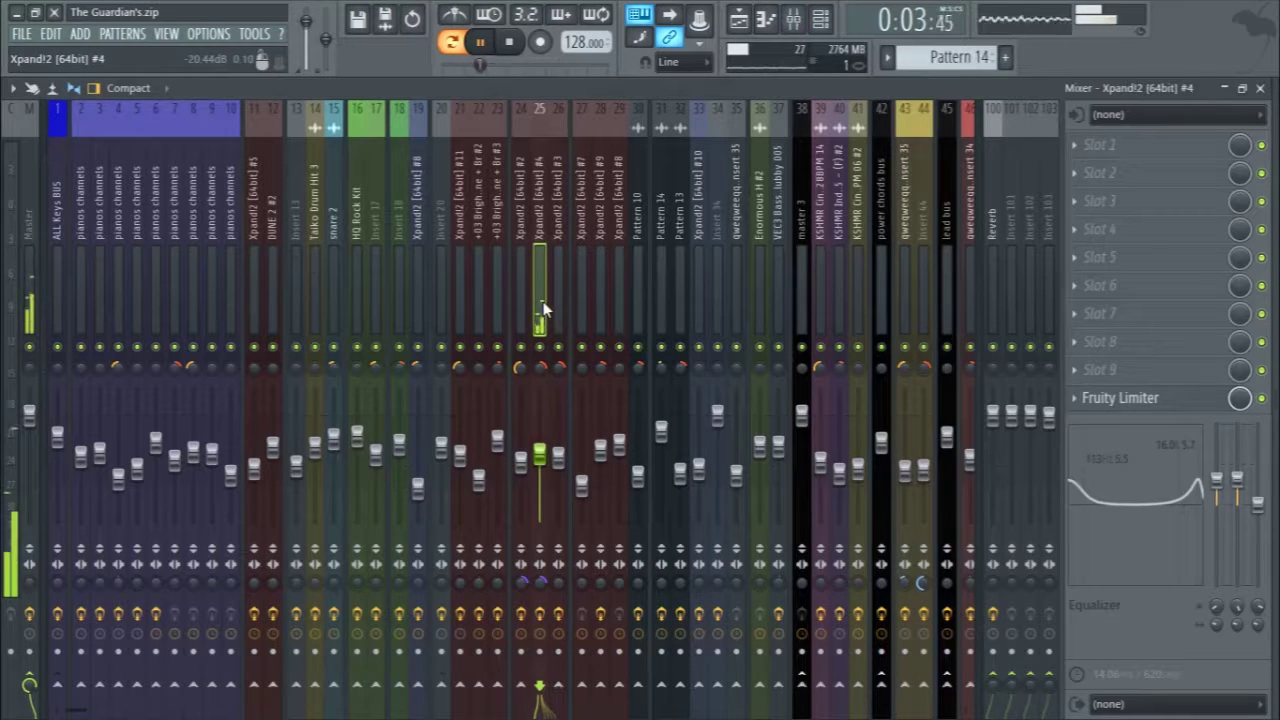
key("space")
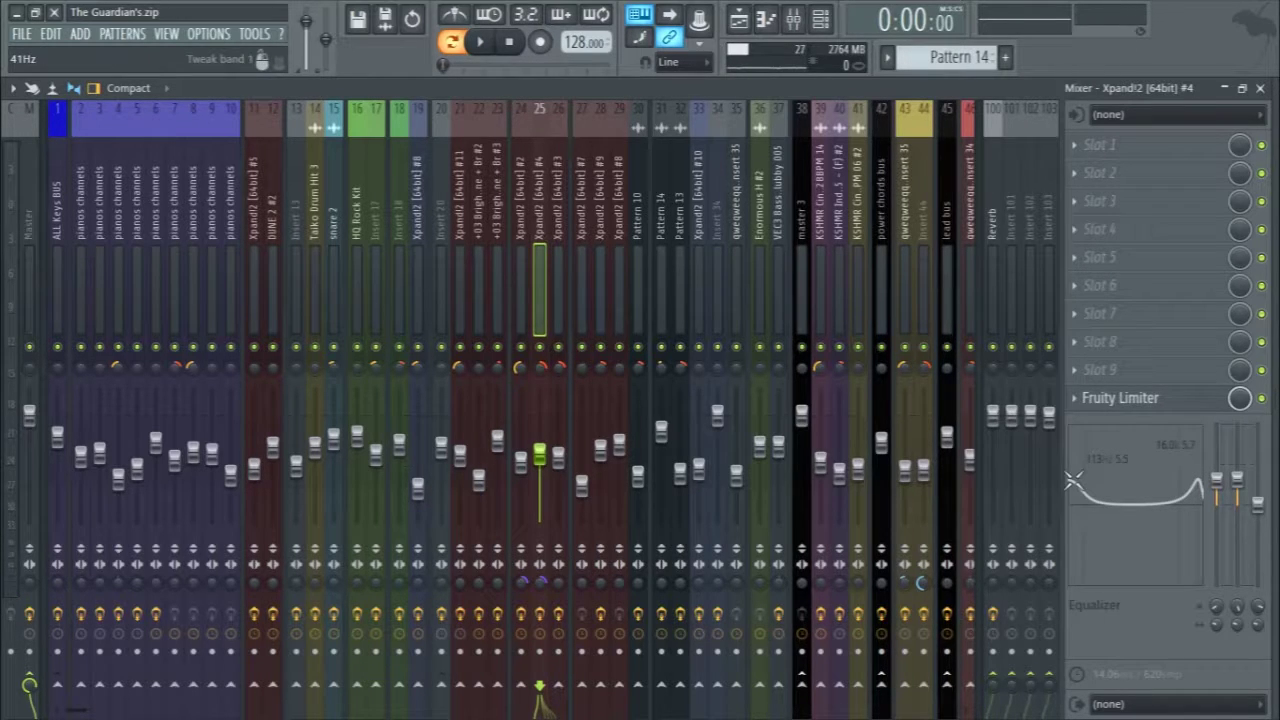
left_click(1088, 400)
left_click(1165, 400)
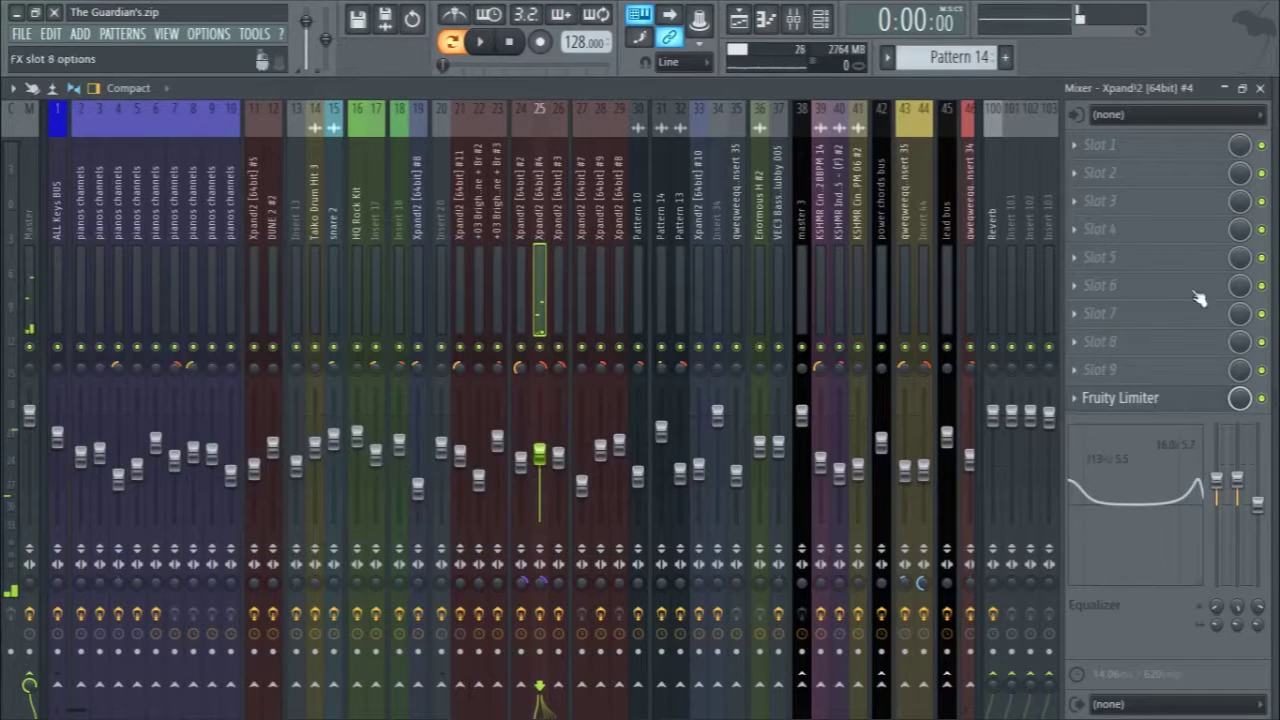
- Close the mixer, unsolo Xpand!2 [64bit] #3 to hear all Pattern 14 channels and stop playback
left_click(1257, 88)
right_click(18, 176)
key("space")
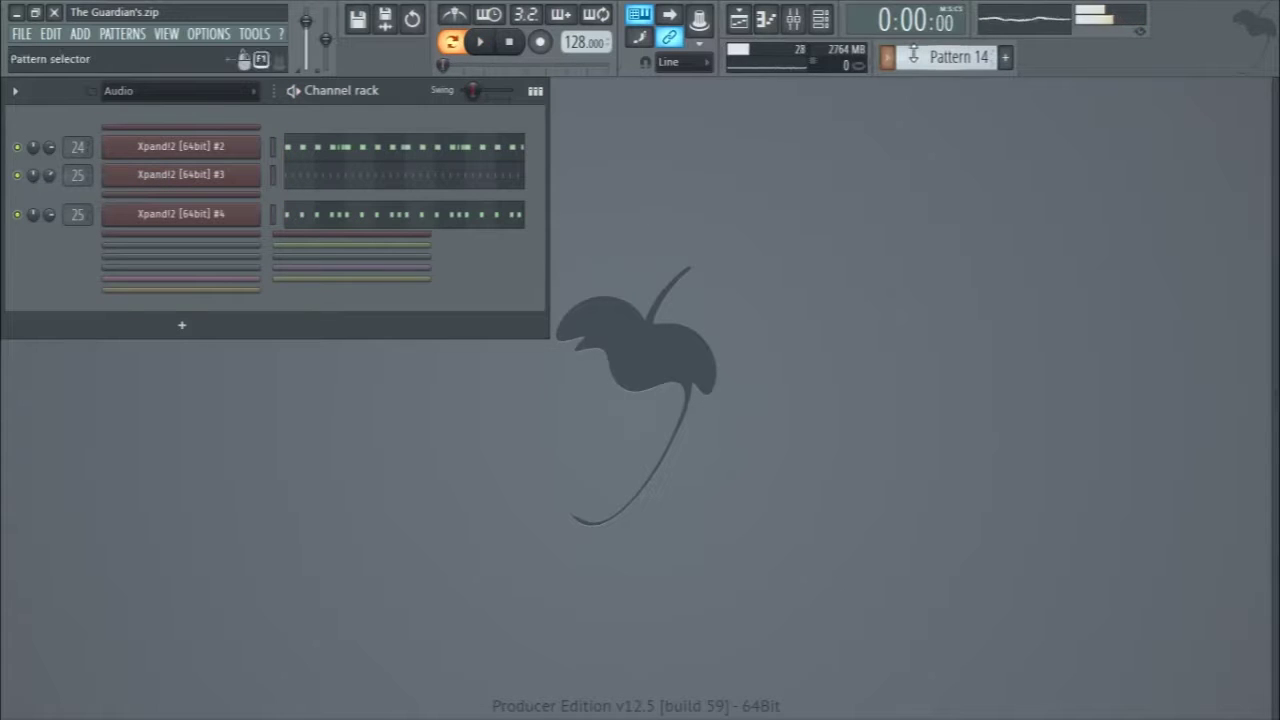
- Switch to Pattern 15, play its full Xpand!2 [64bit] #6 melody and bass line in the piano roll, and stop playback
scroll(894, 56, "up", 1)
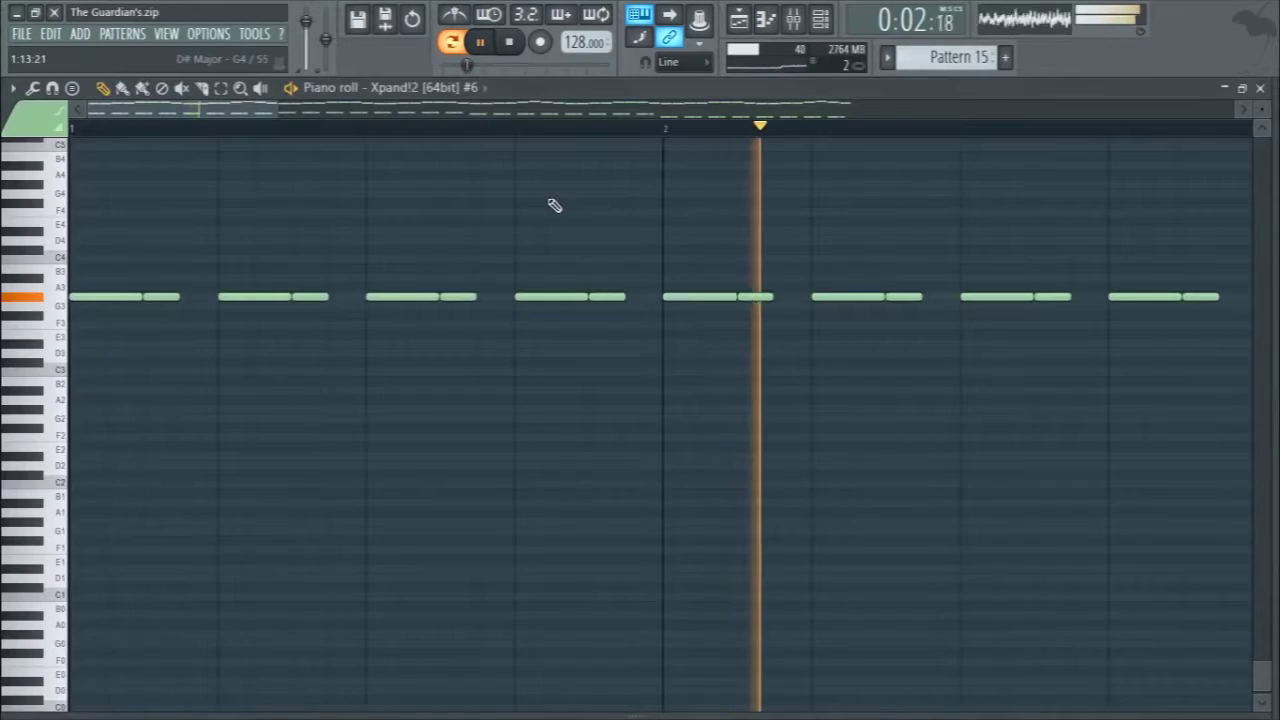
left_click(515, 137)
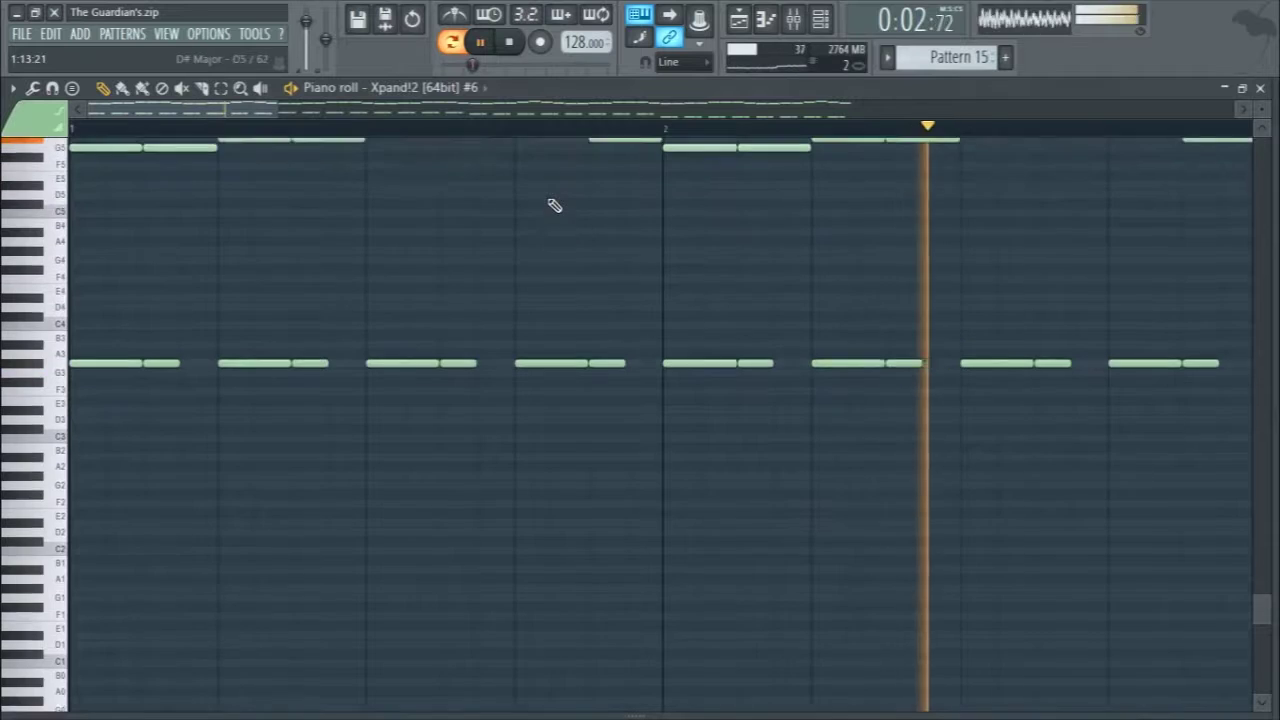
scroll(555, 205, "up", 4)
scroll(586, 231, "down", 4)
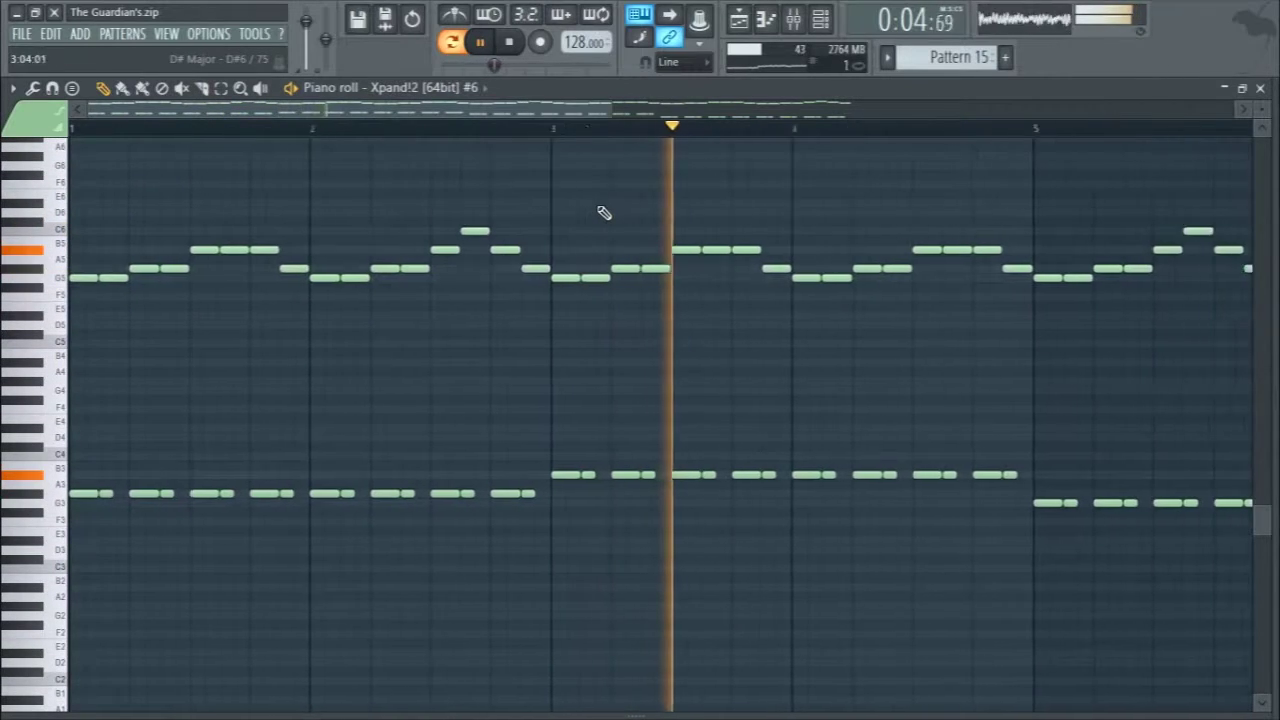
scroll(604, 212, "down", 2)
scroll(604, 212, "down", 2)
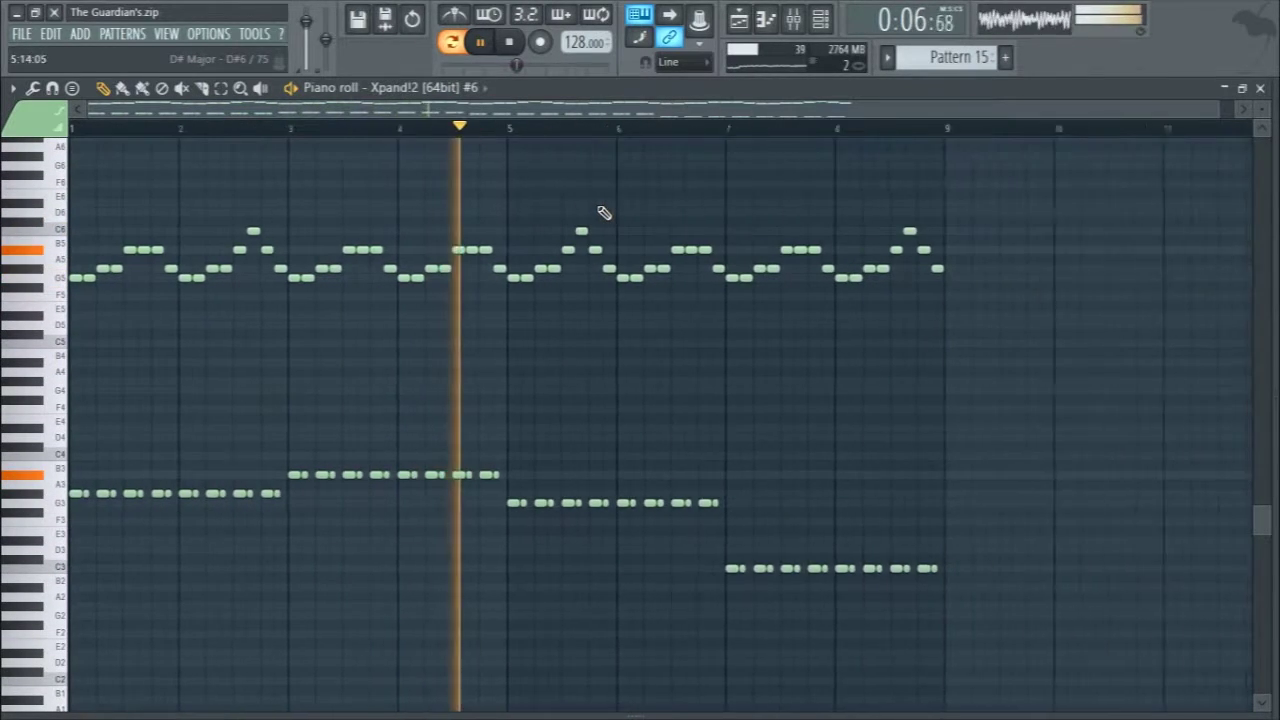
scroll(604, 212, "down", 1)
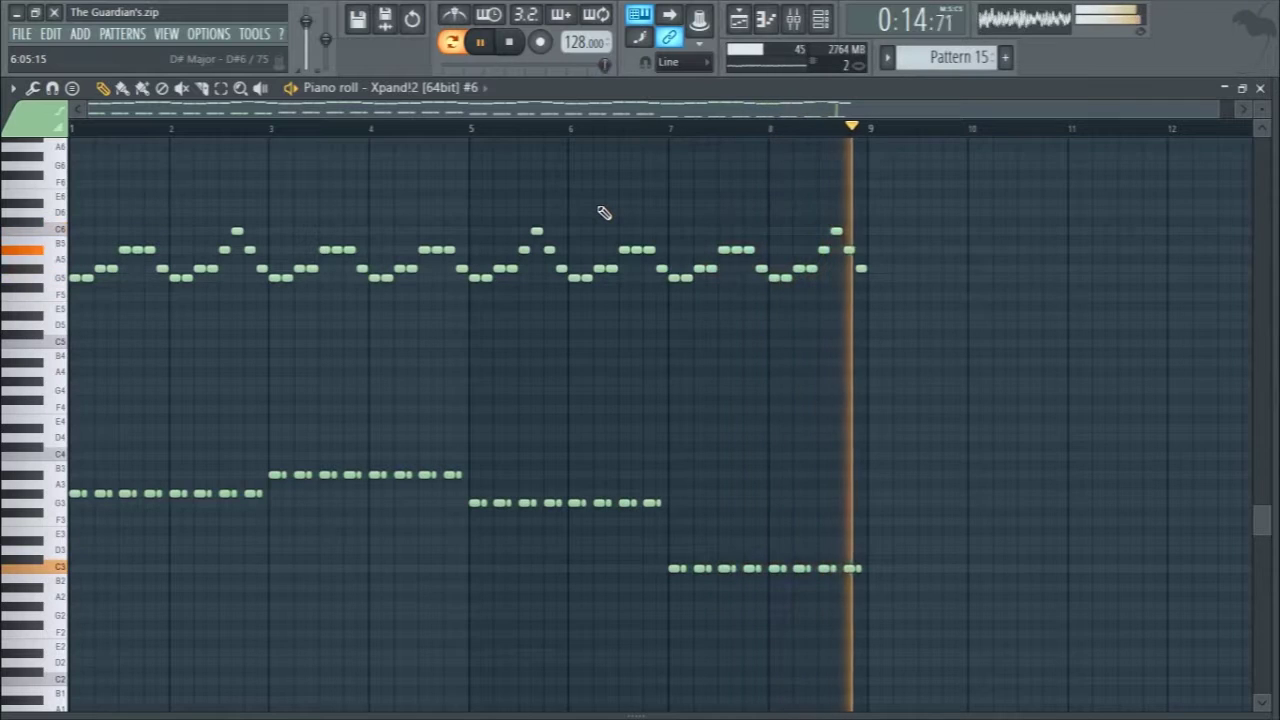
key("space")
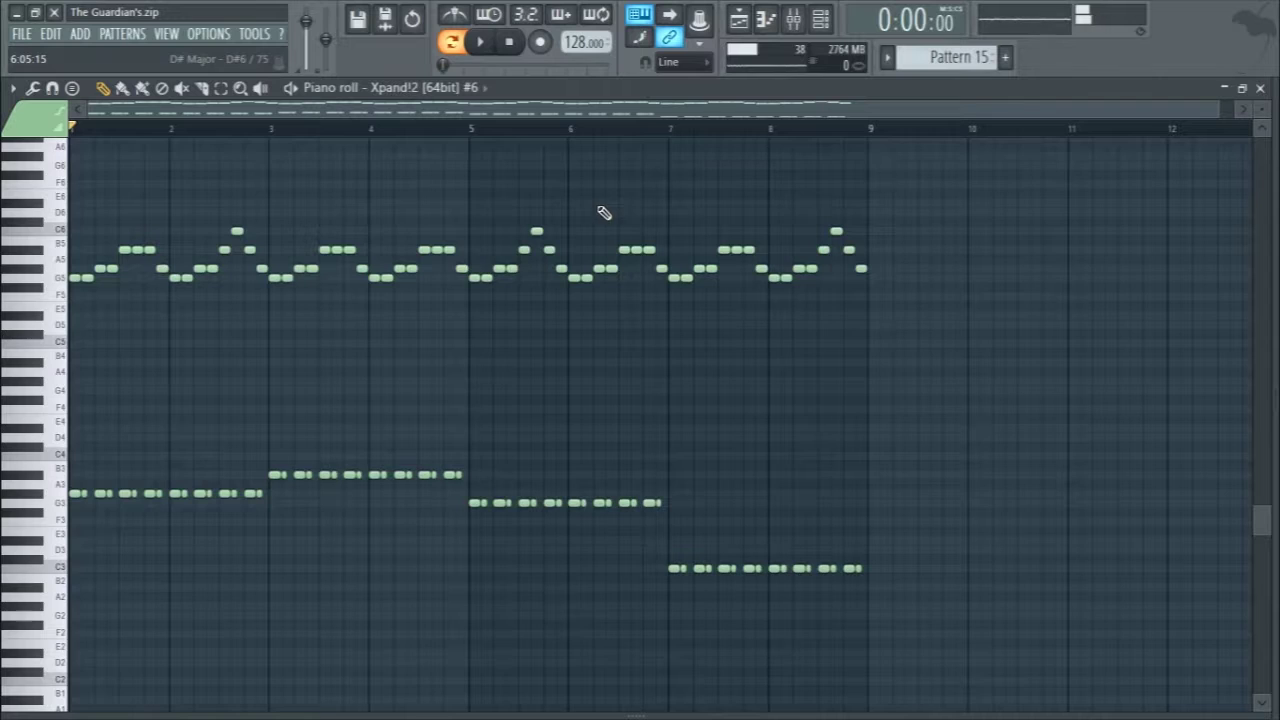
- Highlight the lower row of Xpand!2 [64bit] #6 notes to point out the bass line, deselect them and close the piano roll
scroll(604, 212, "down", 4)
left_click_drag(35, 348, 35, 540)
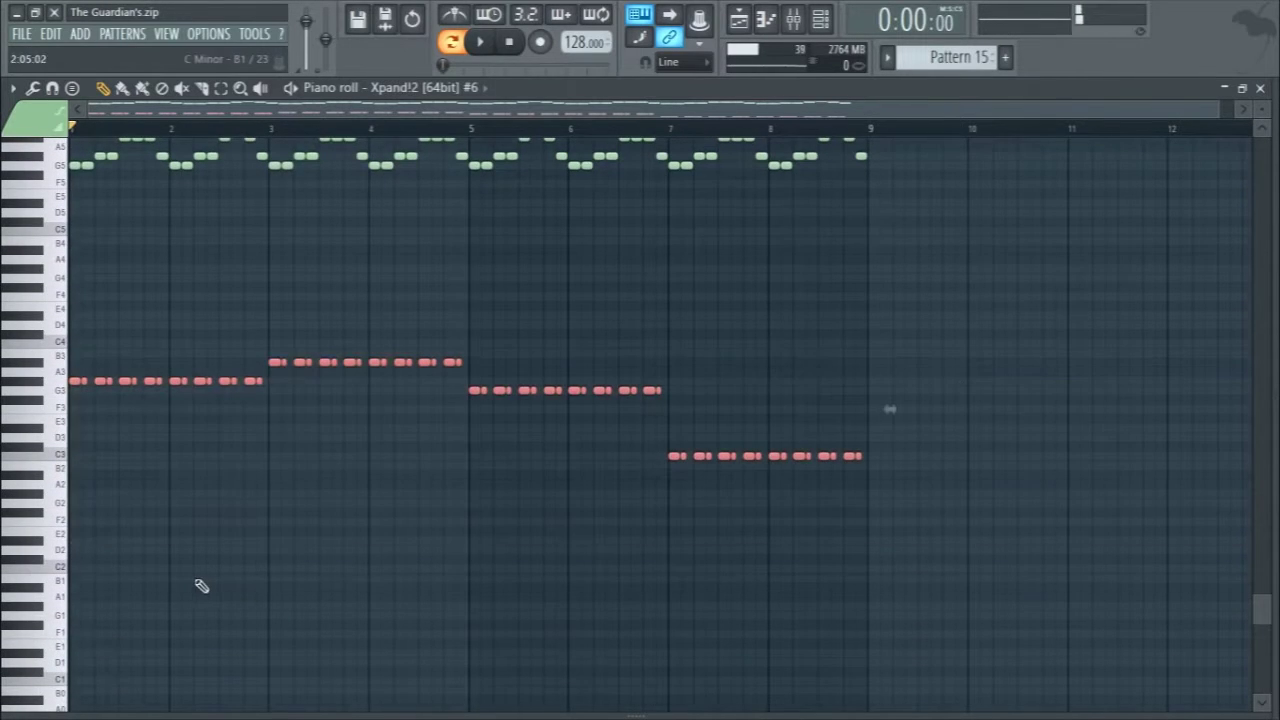
key("ctrl+d")
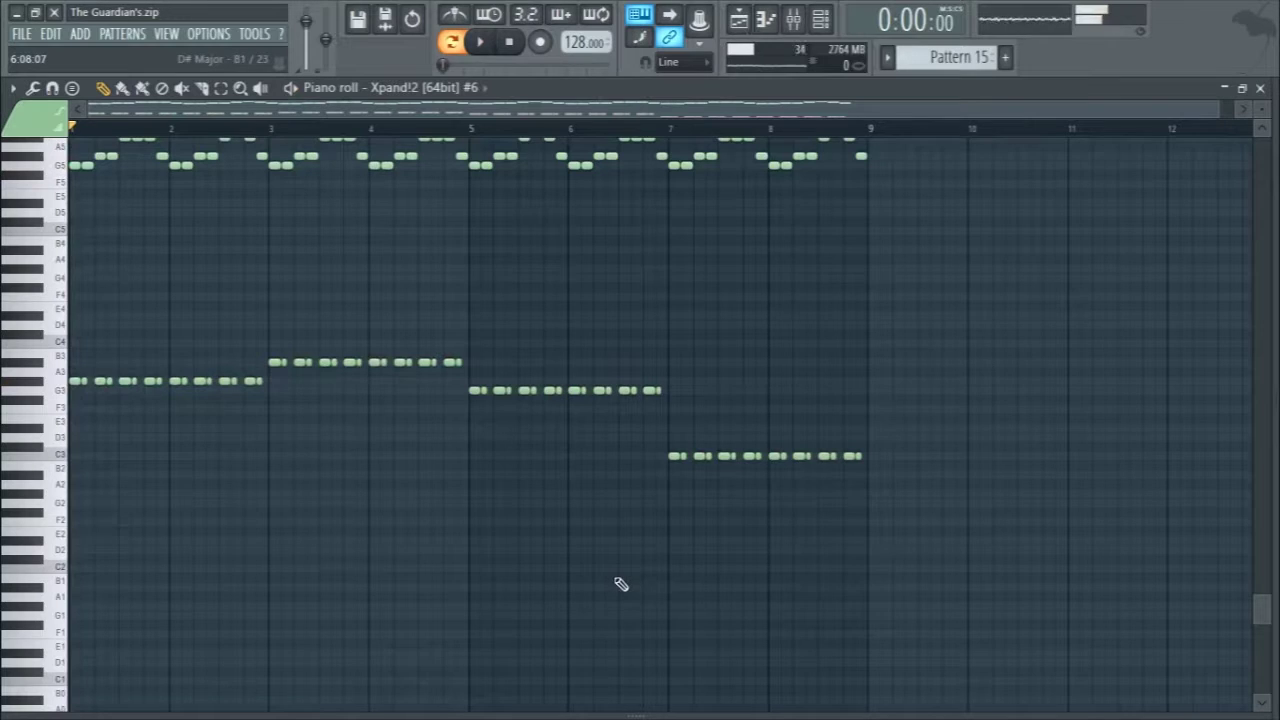
scroll(589, 549, "up", 2)
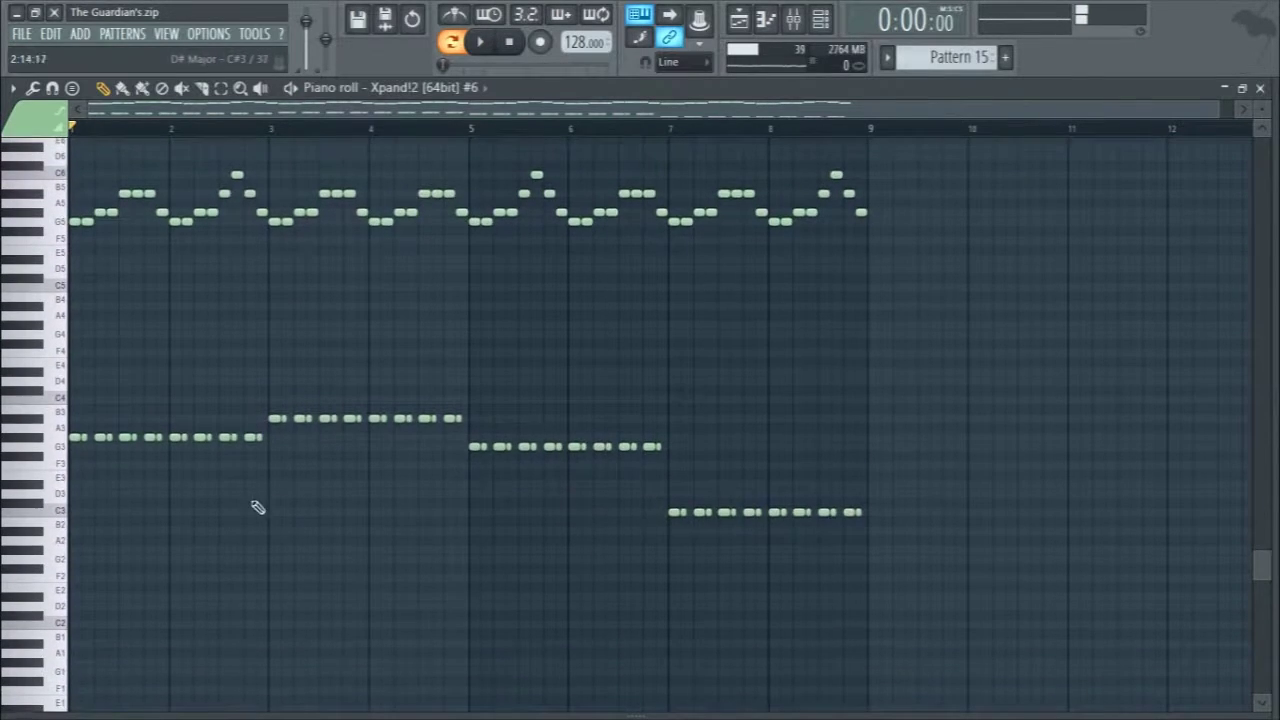
left_click_drag(62, 378, 62, 555)
key("ctrl+s")
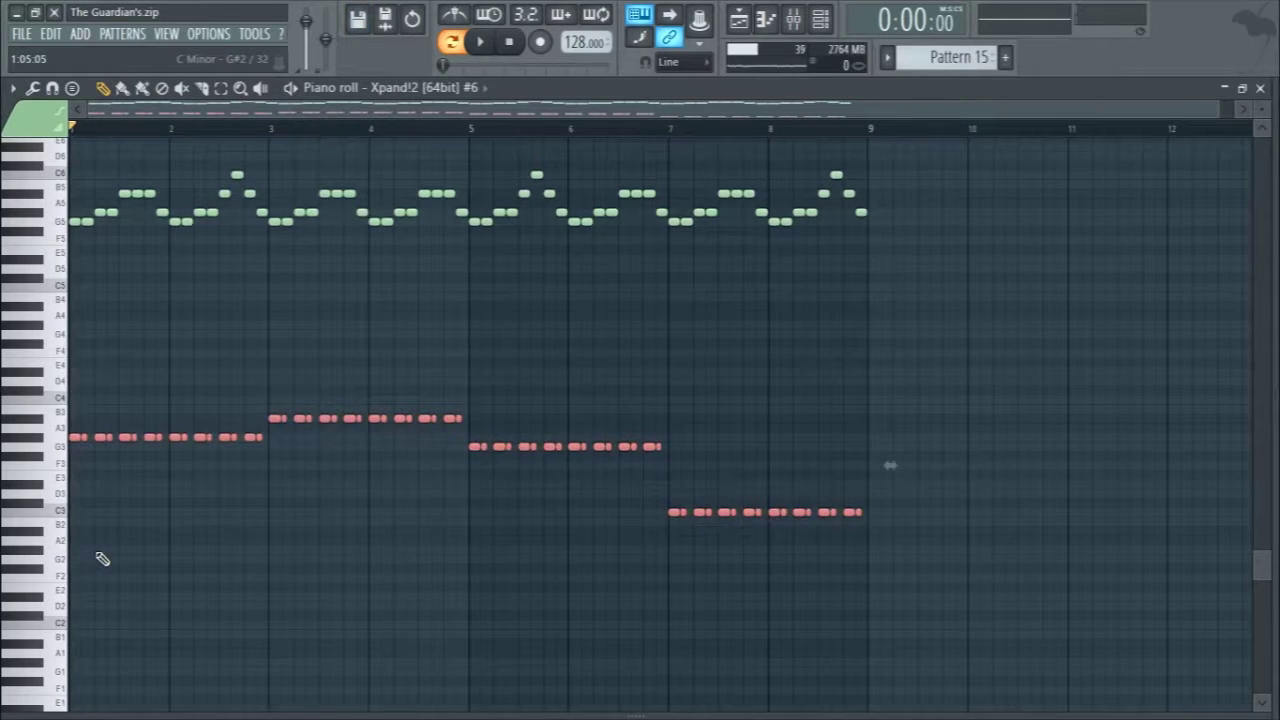
left_click(103, 558)
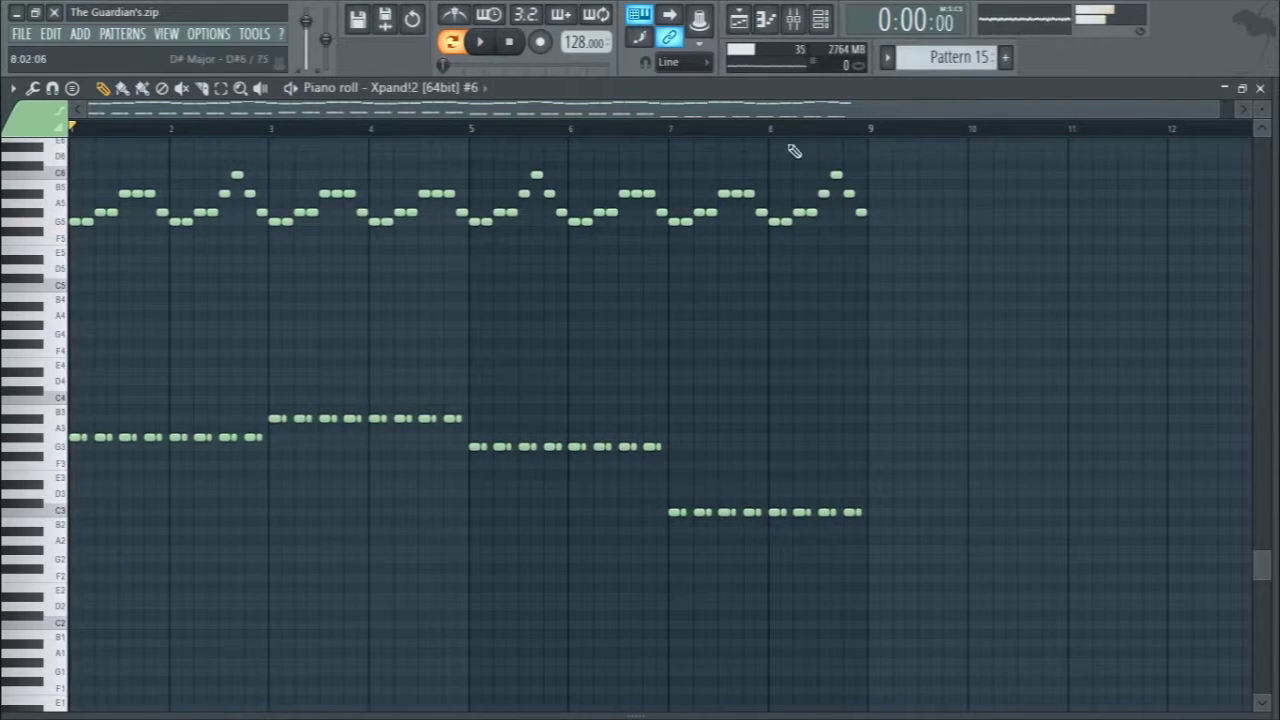
left_click(1259, 88)
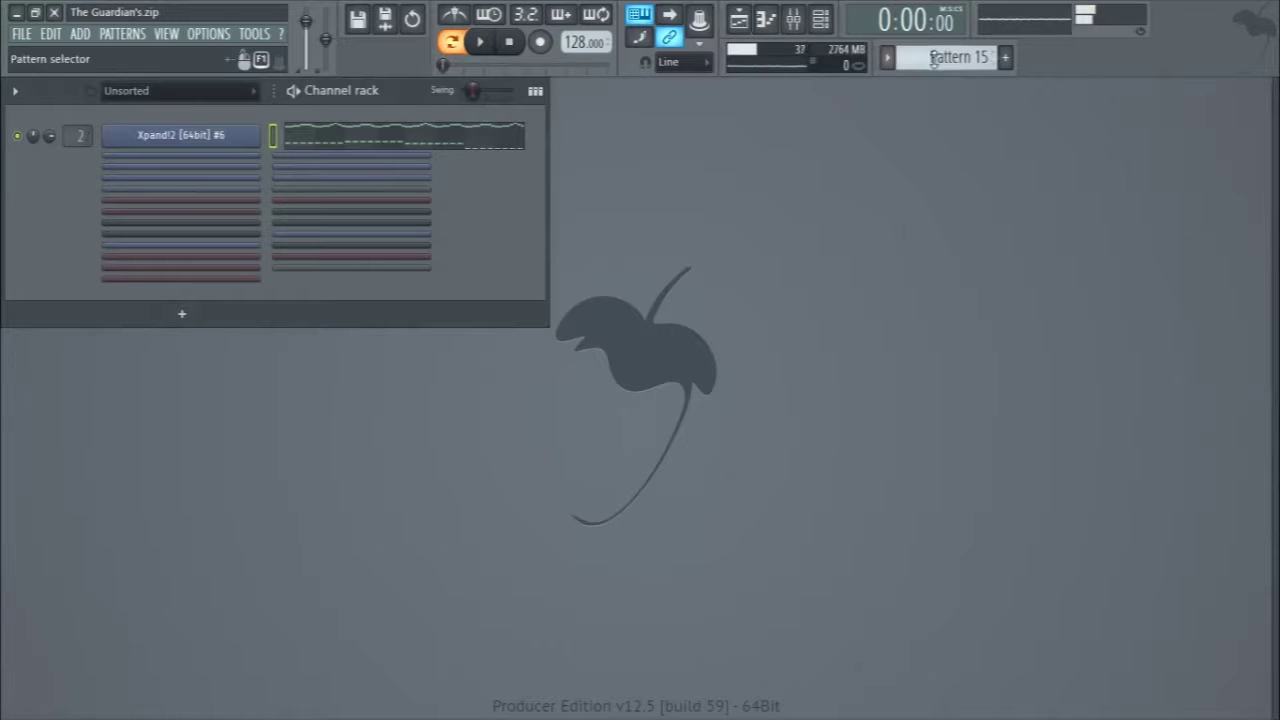
- Open the mixer and look through the effects on the pianos channels and the ALL Keys BUS
key("F9")
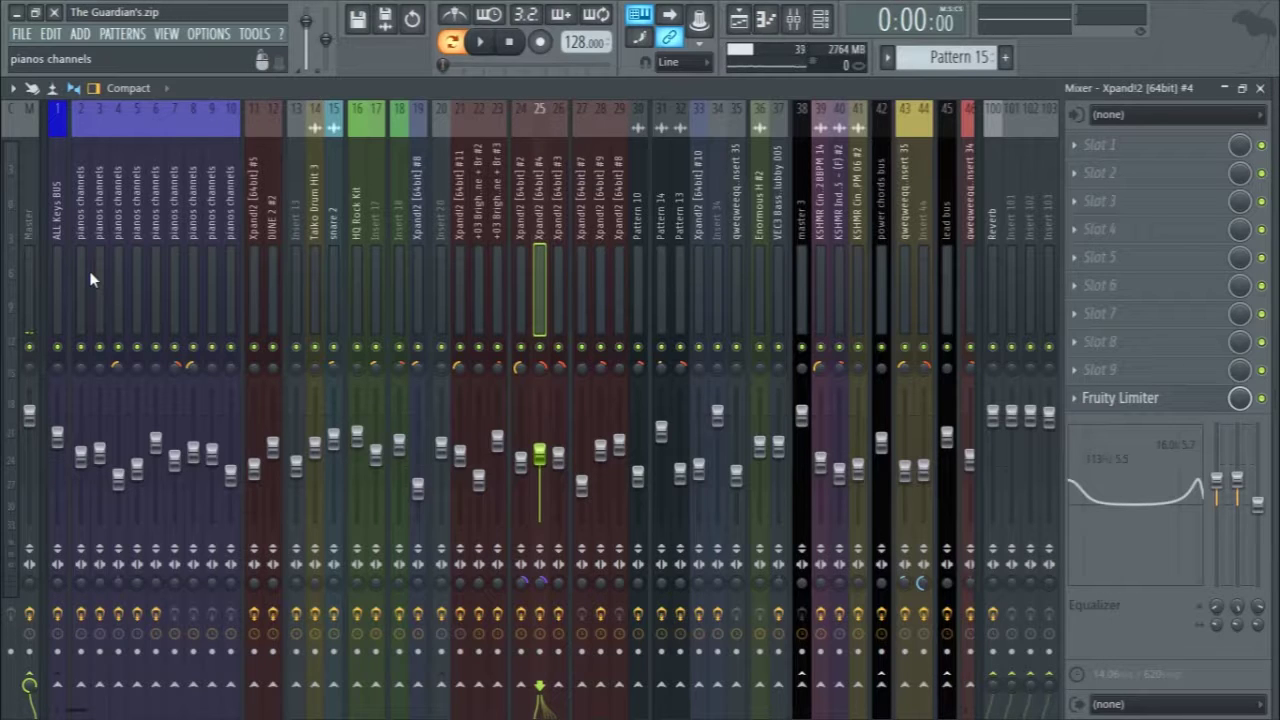
left_click(76, 218)
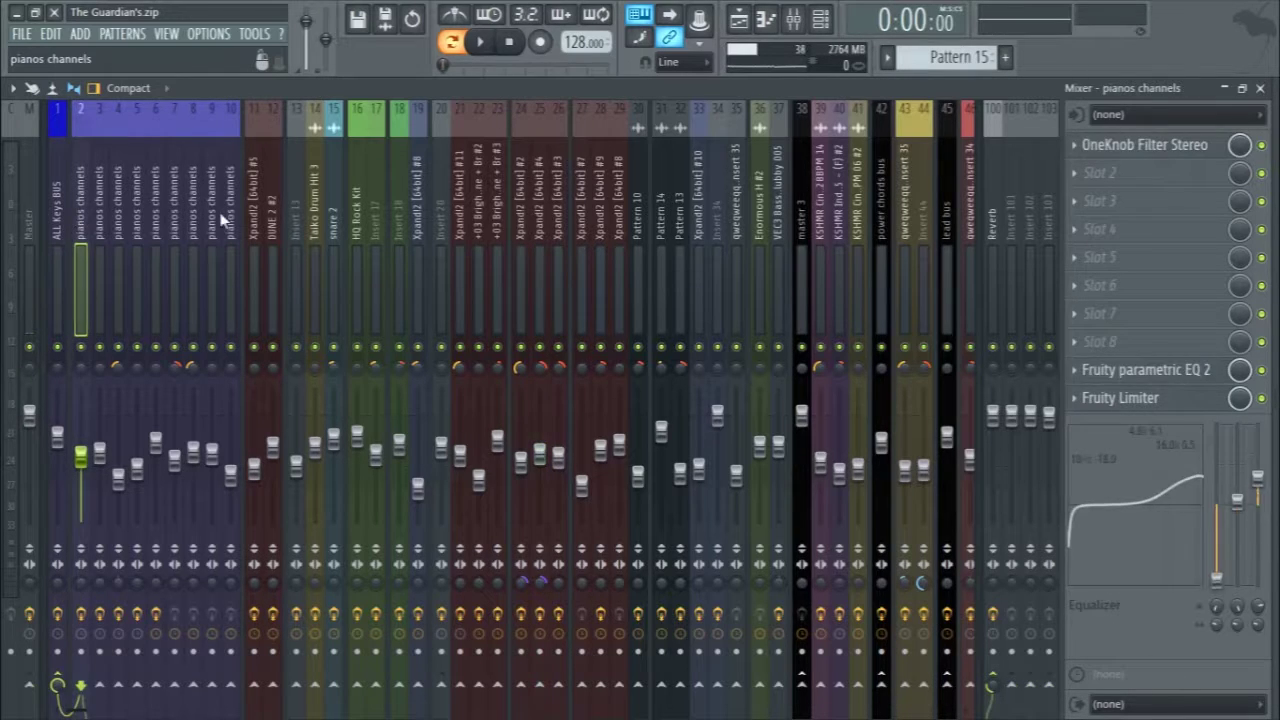
left_click(232, 222)
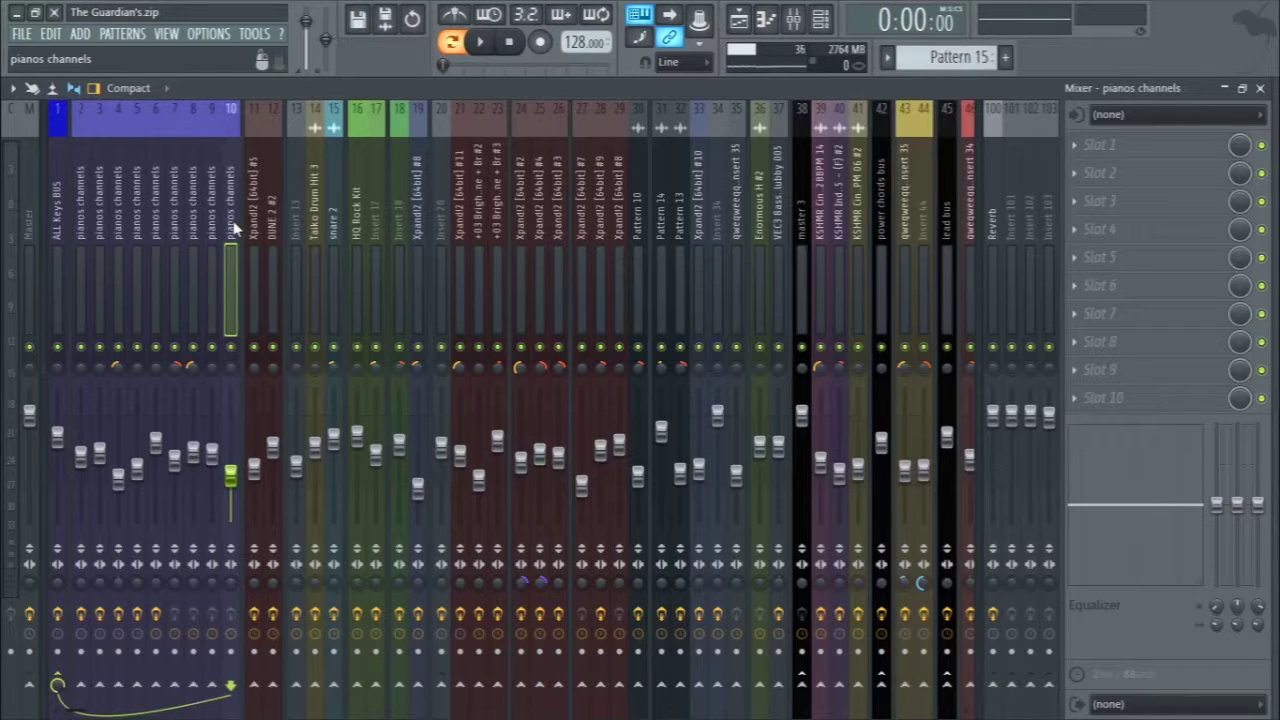
left_click_drag(235, 228, 99, 213)
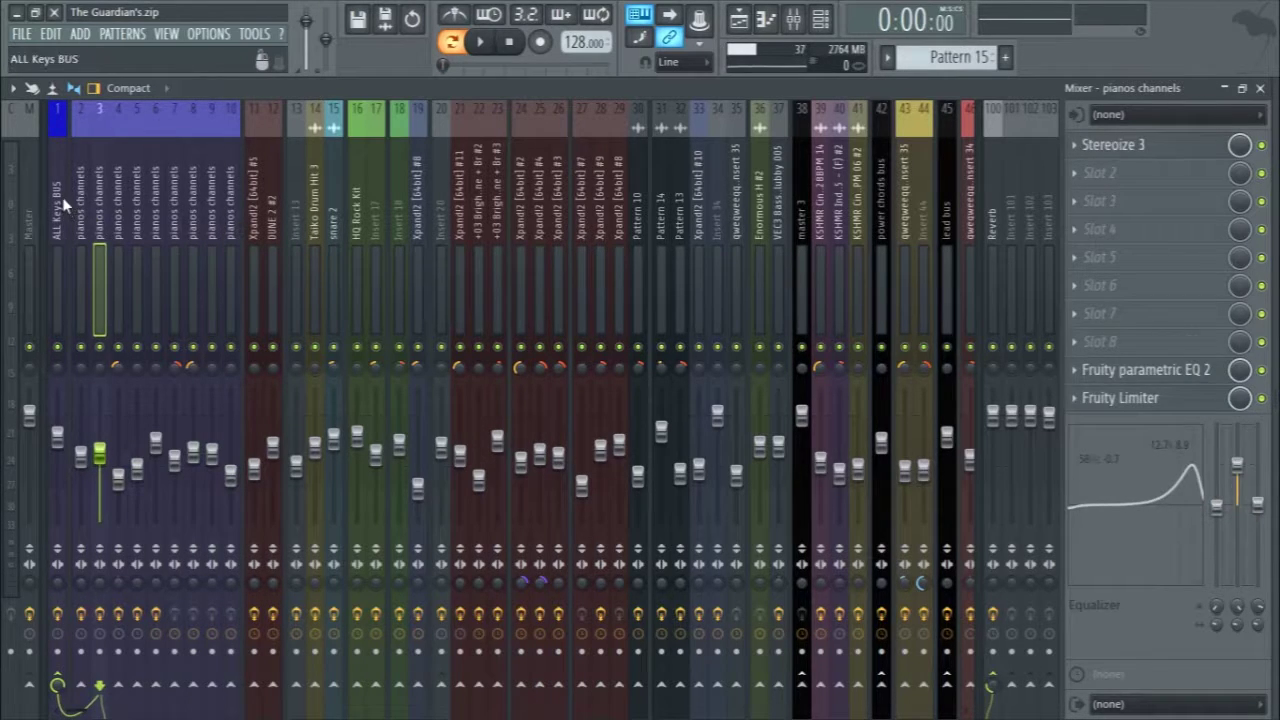
left_click(62, 197)
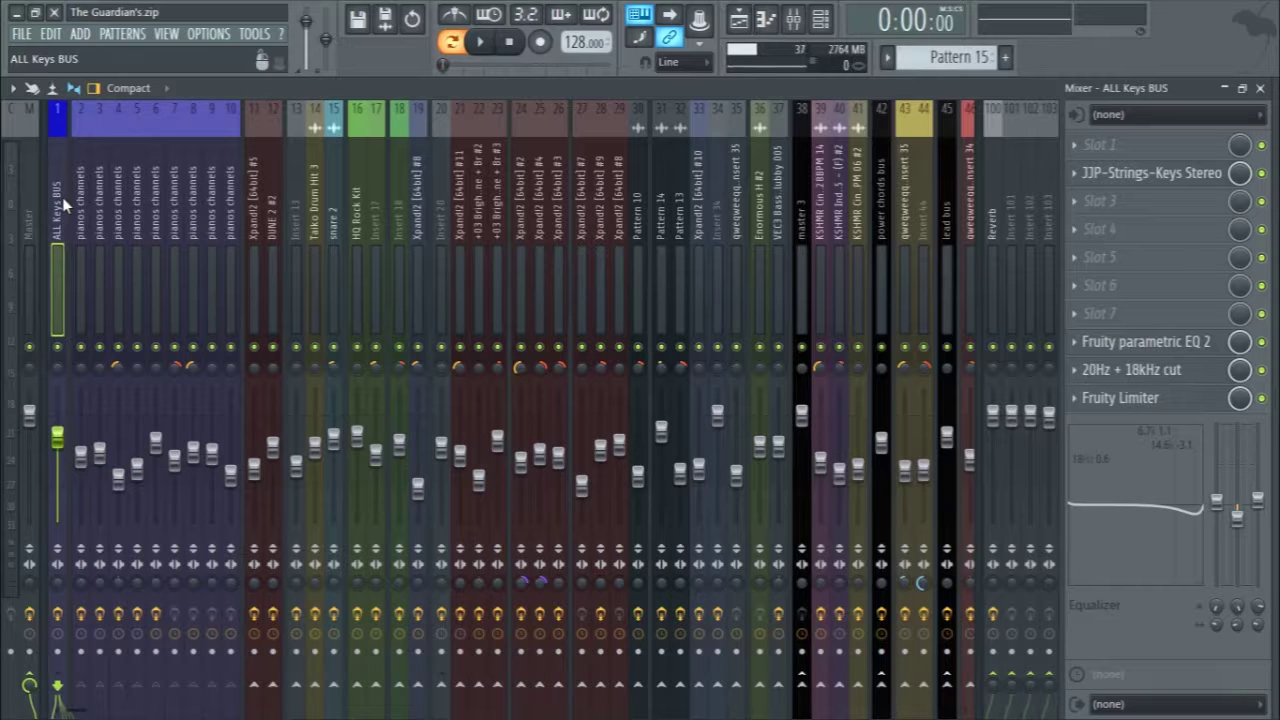
mouse_move(78, 212)
left_mouse_down()
mouse_move(226, 212)
mouse_move(58, 208)
left_mouse_up()
- Play Pattern 15 to compare the ALL Keys BUS and first pianos channel with effects off and back on, and stop playback
key("space")
left_click(58, 614)
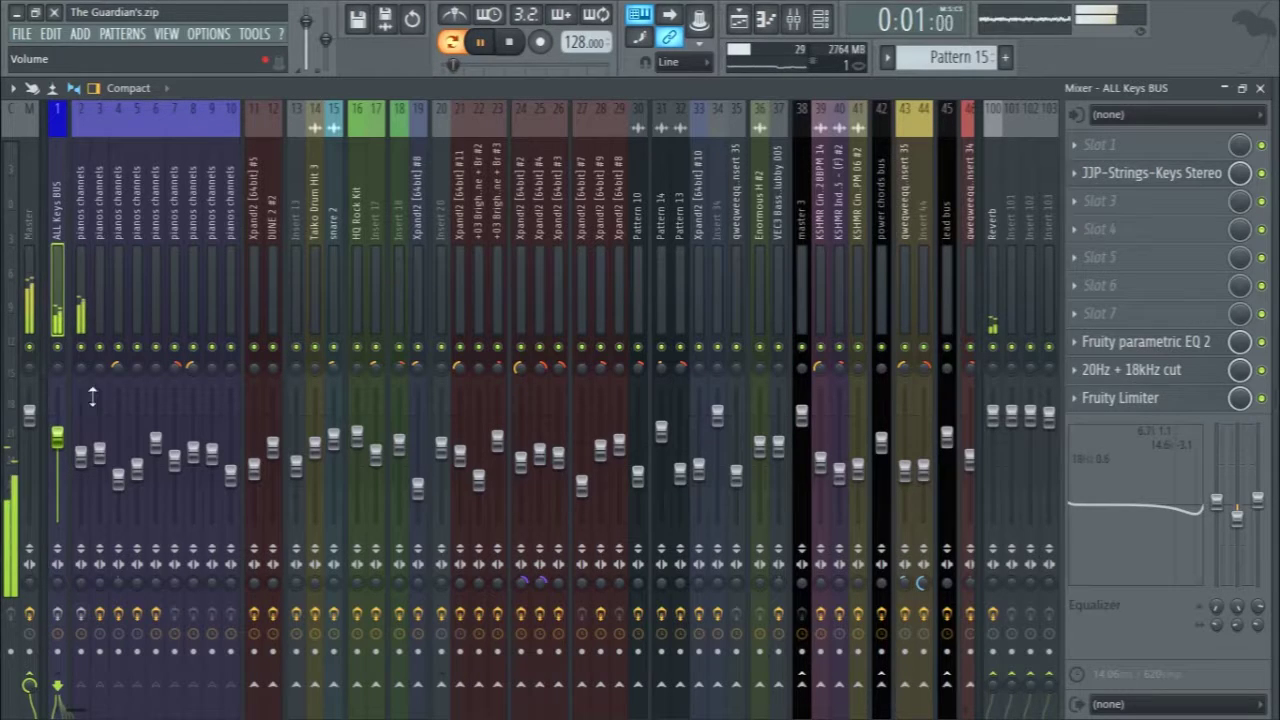
left_click(82, 320)
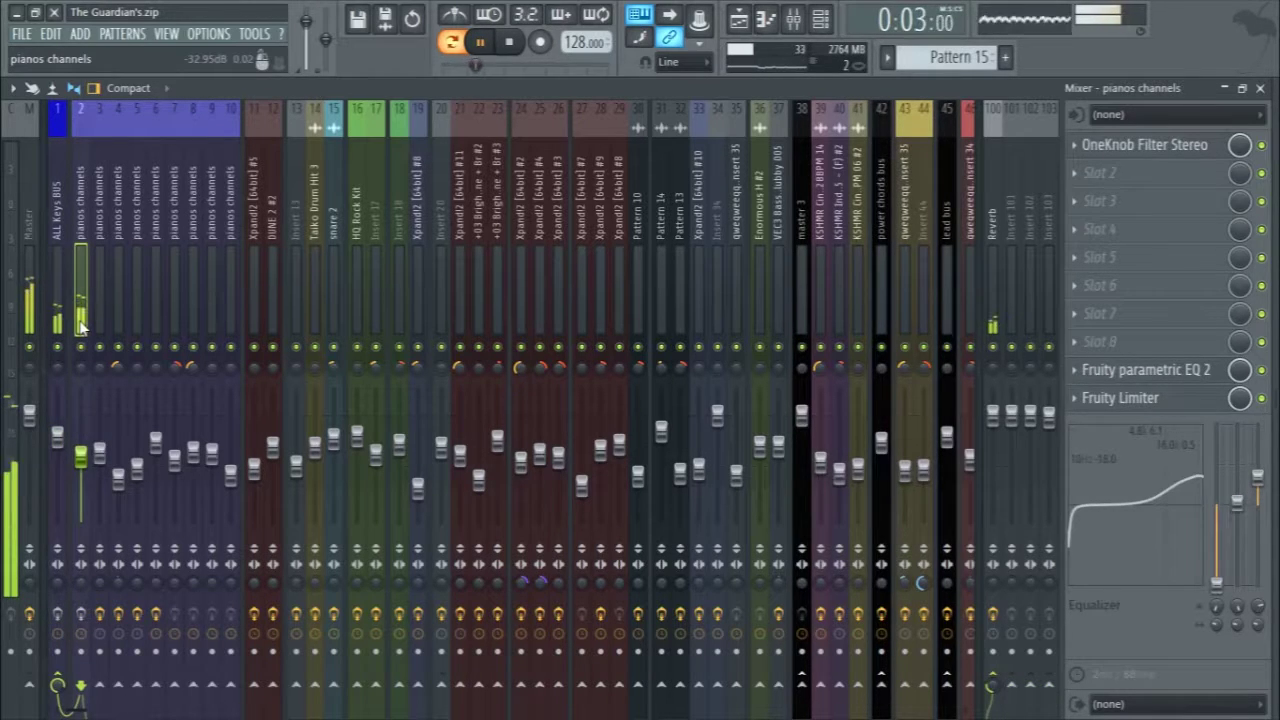
left_click(58, 614)
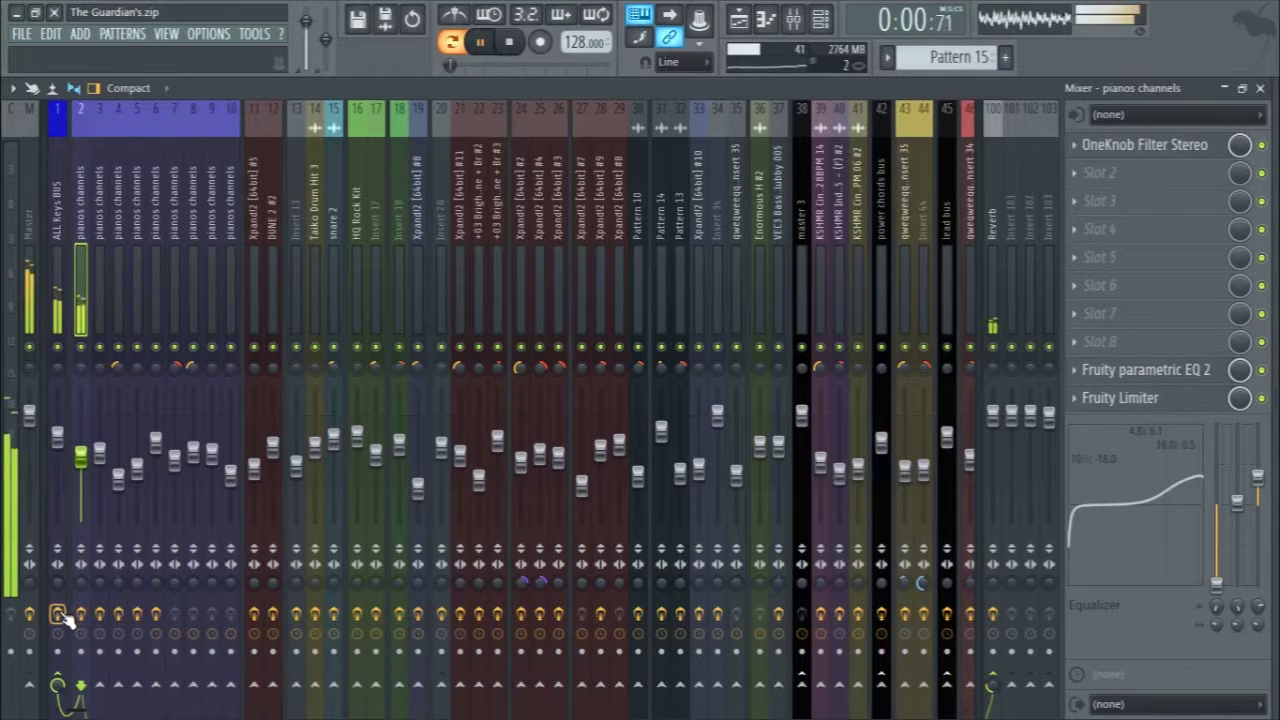
key("space")
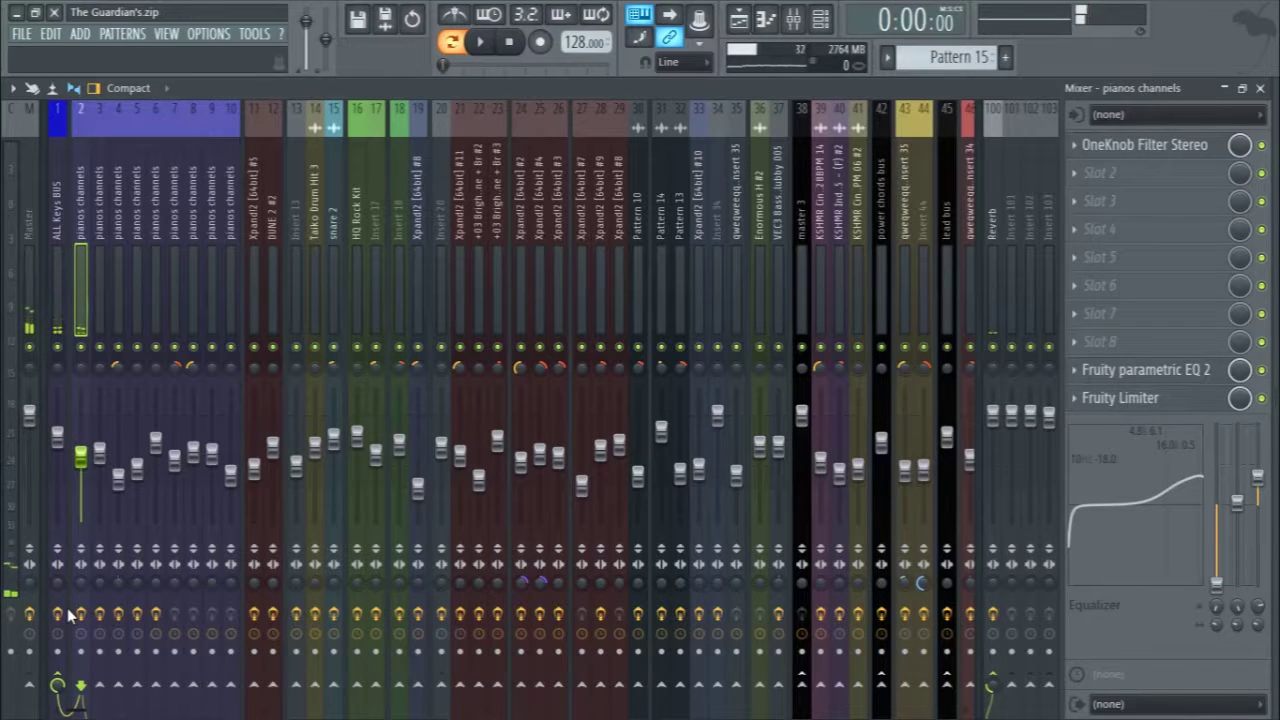
- Select the ALL Keys BUS and examine its JJP-Strings-Keys Stereo and Fruity parametric EQ 2 effects, playing Pattern 15 along the way
left_click(57, 490)
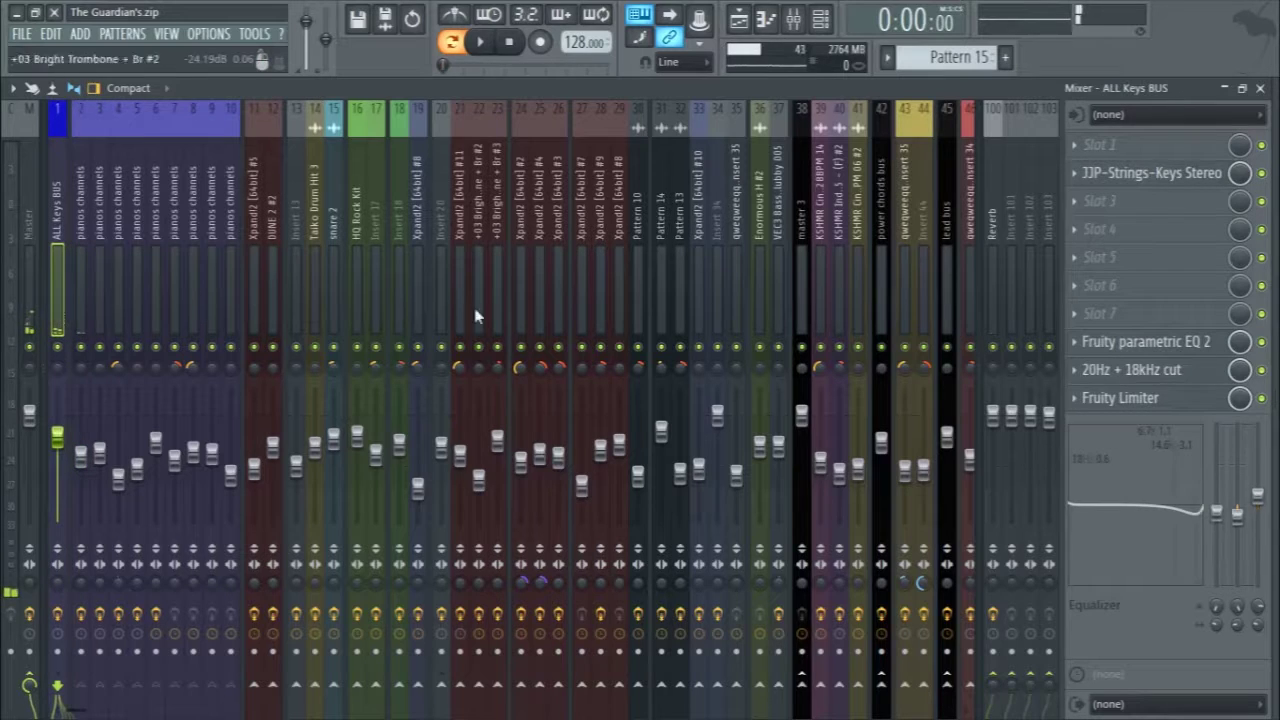
left_click(1195, 186)
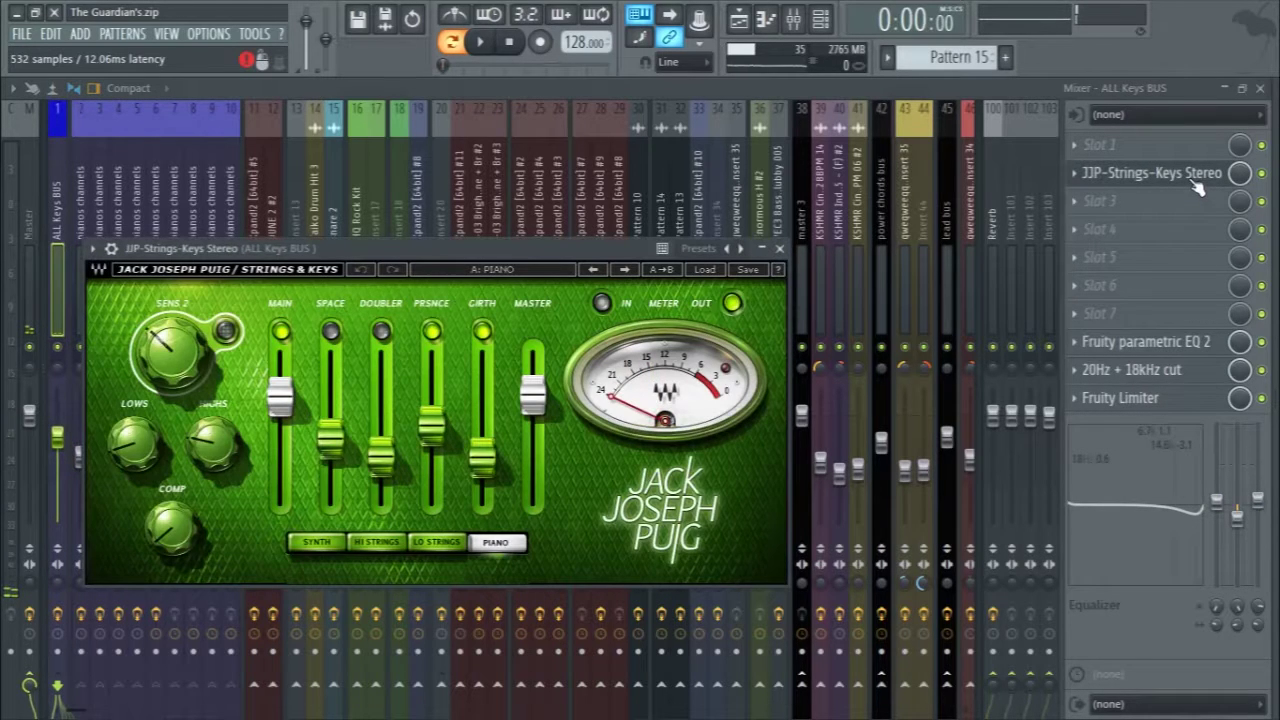
left_click(1195, 186)
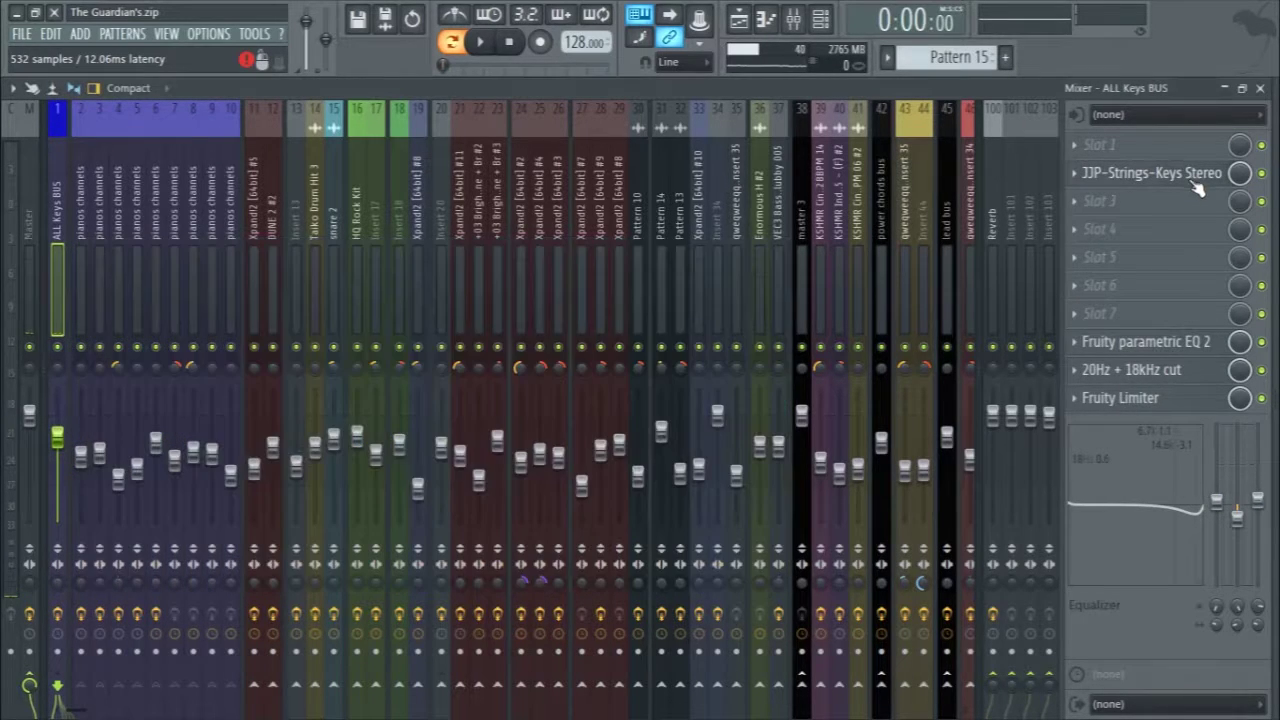
left_click(1180, 342)
key("space")
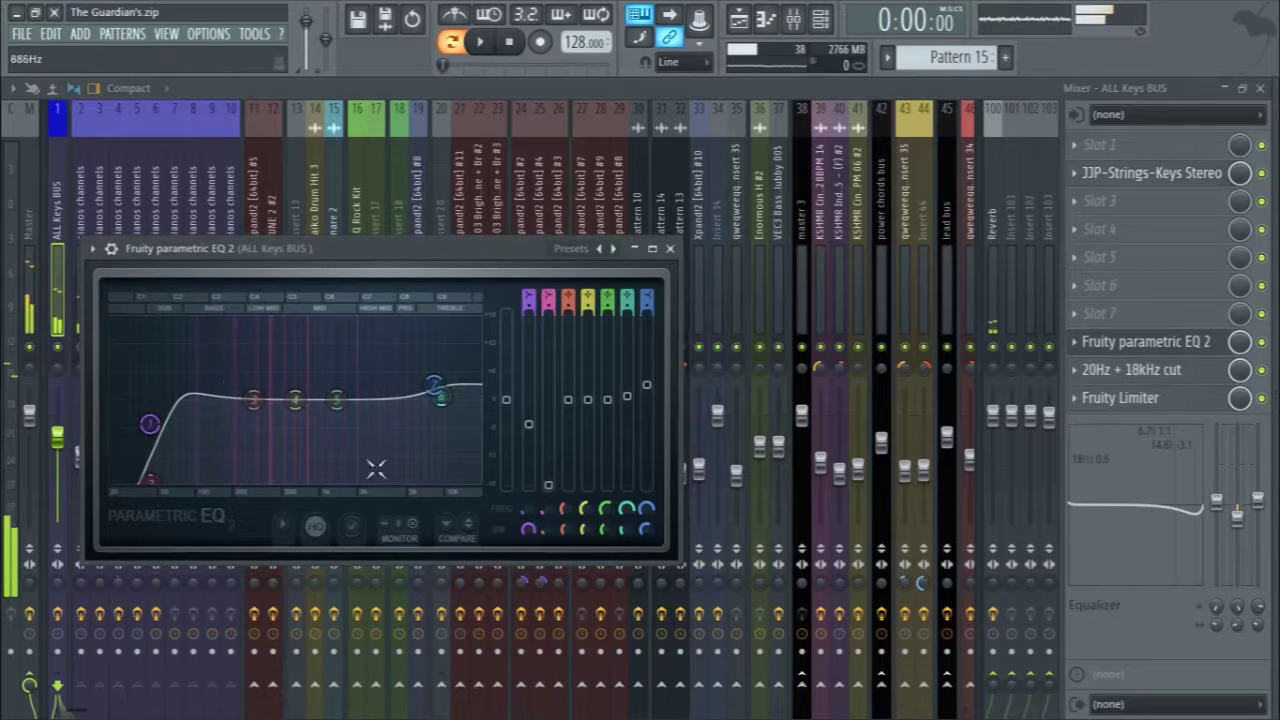
left_click(670, 248)
key("space")
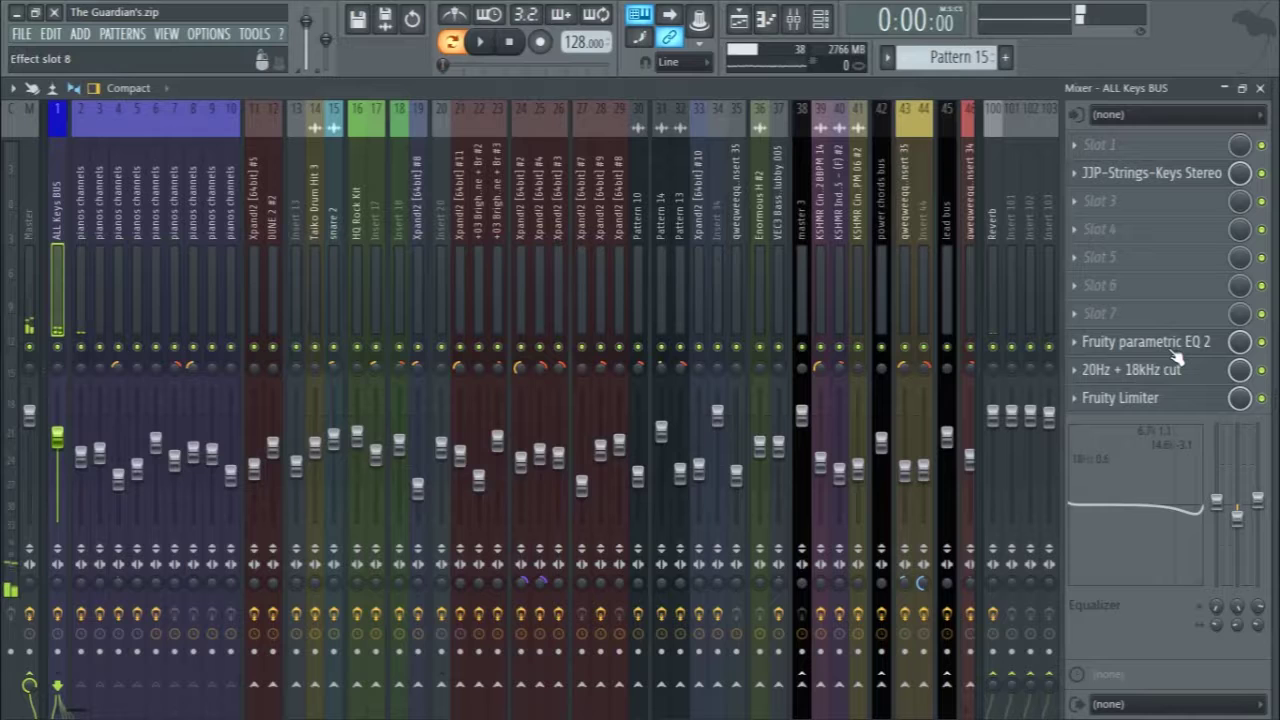
- Examine the 20Hz + 18kHz cut and Fruity Limiter on the ALL Keys BUS and close the mixer
left_click(1158, 383)
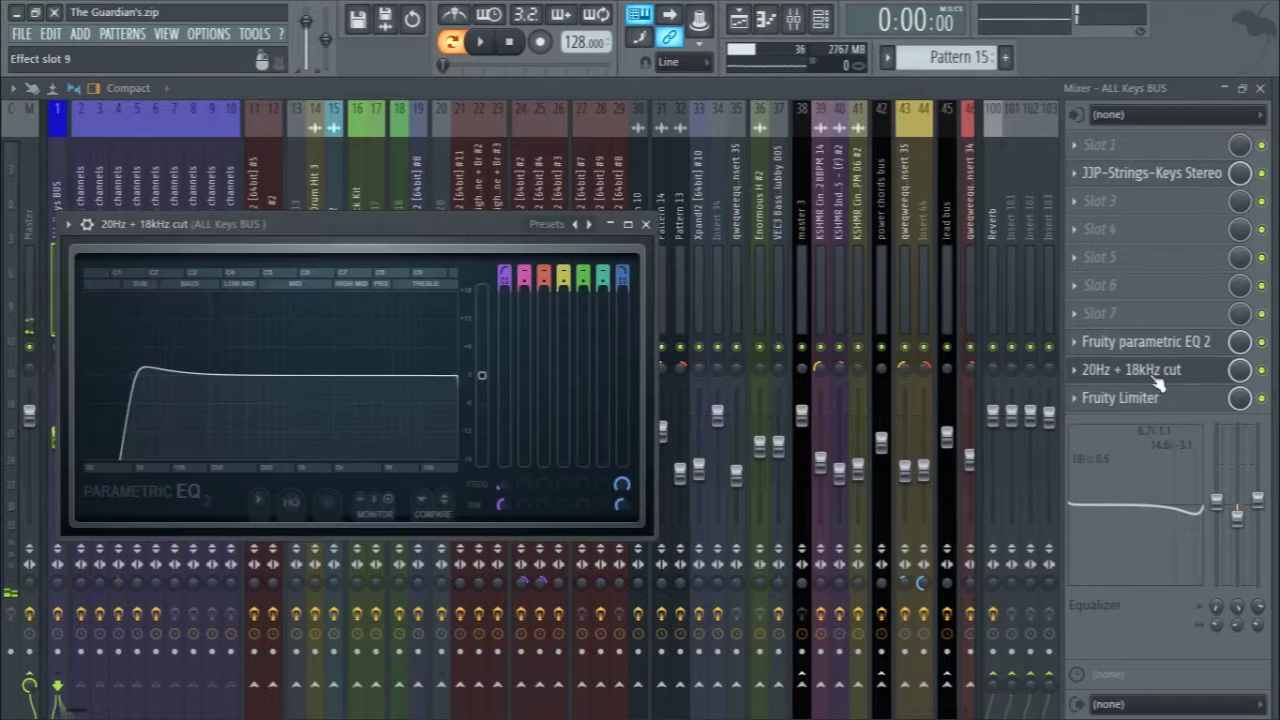
left_click(1152, 386)
left_click(1140, 368)
left_click(1140, 368)
left_click(1122, 400)
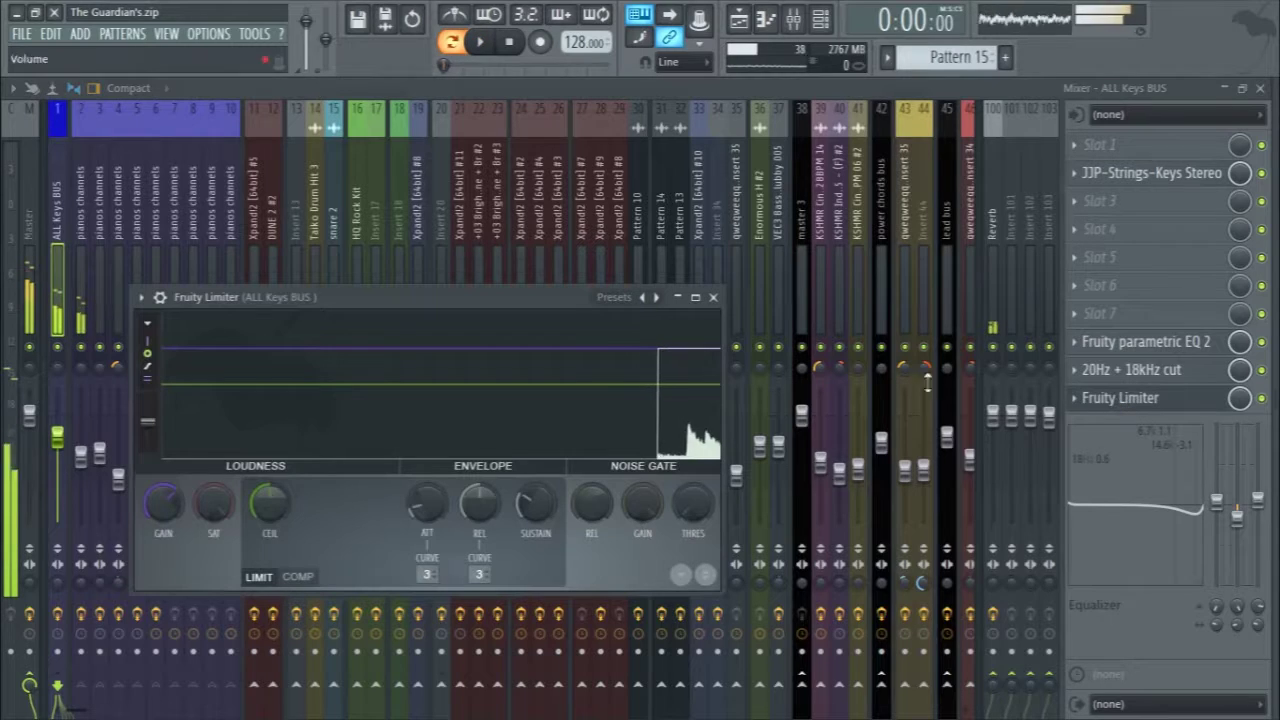
left_click(713, 297)
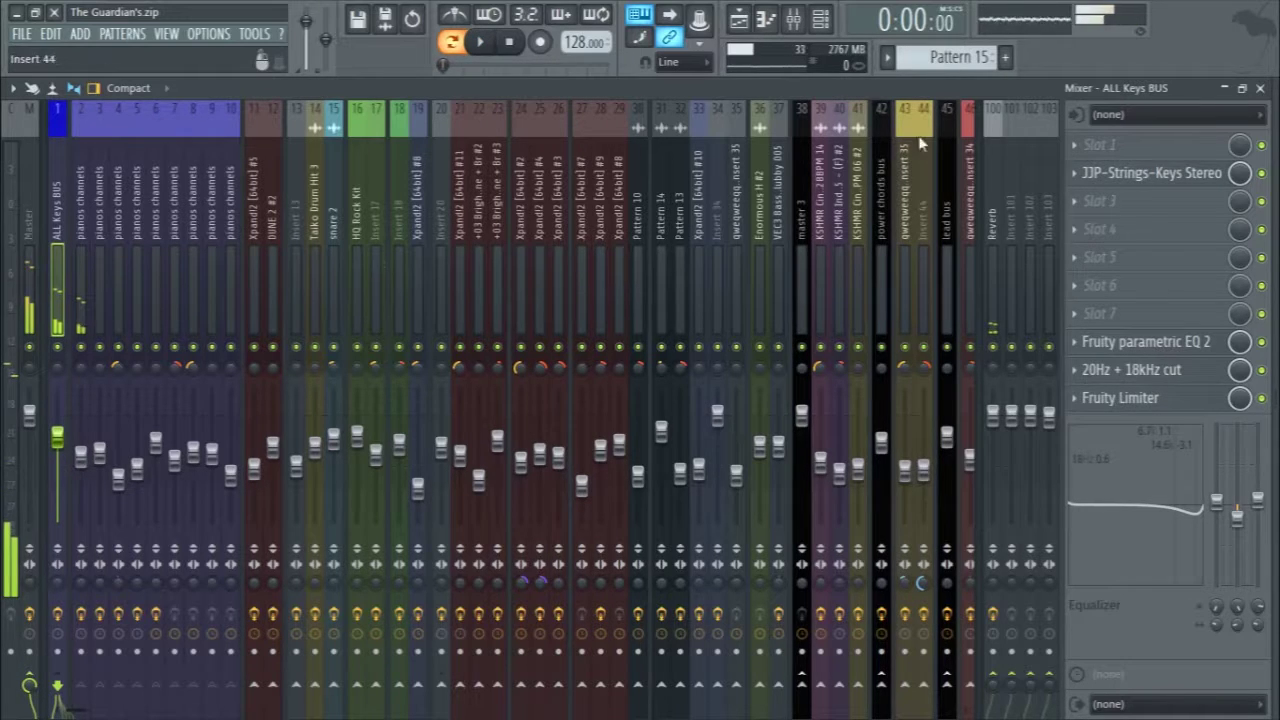
left_click(1260, 87)
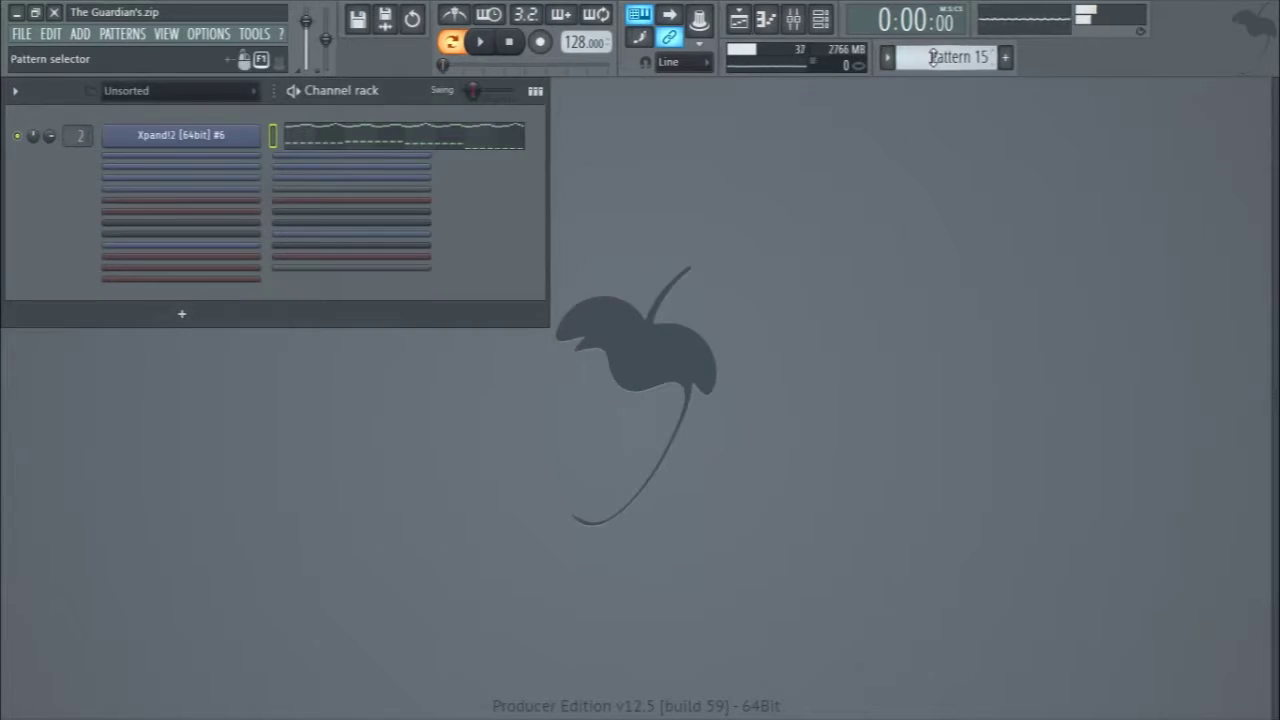
- Switch to Pattern 16, play it with all its channels, and stop playback
scroll(932, 57, "up", 1)
key("space")
key("space")
key("F9")
key("space")
left_click(1260, 87)
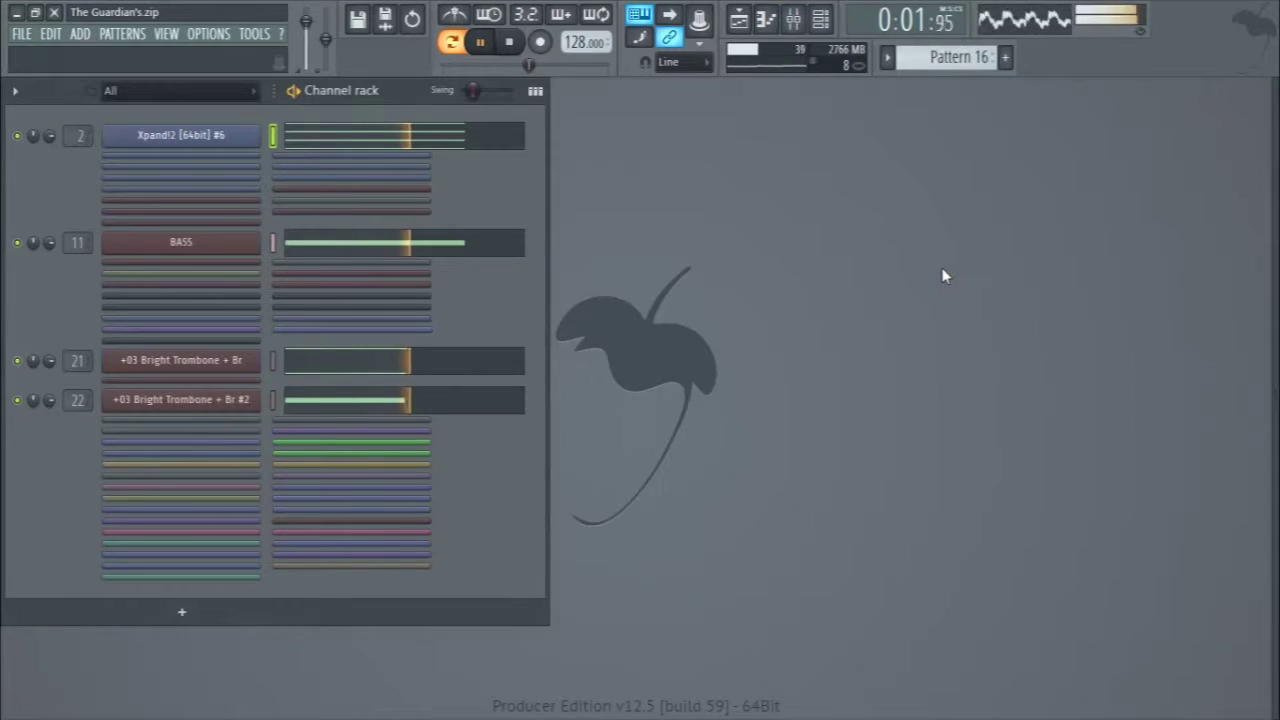
key("space")
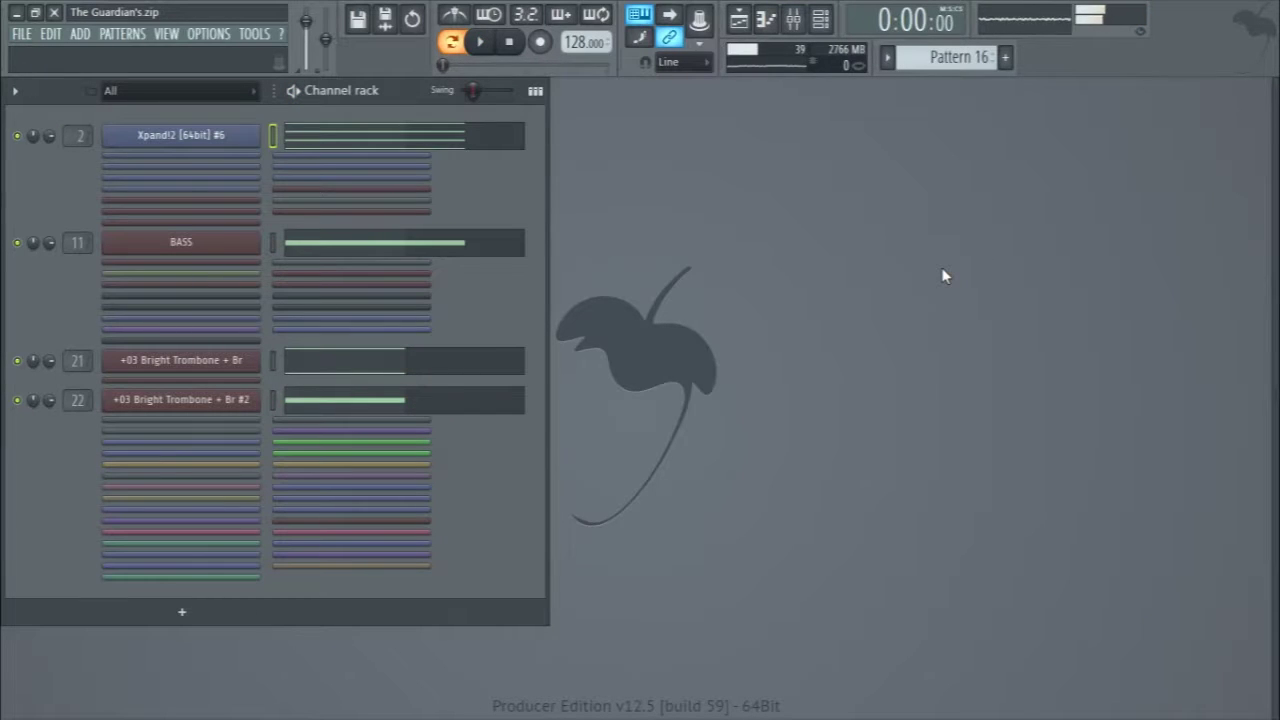
- Solo the Xpand!2 [64bit] #6 channel in Pattern 16, play it alone and stop playback
right_click(17, 136)
key("space")
key("space")
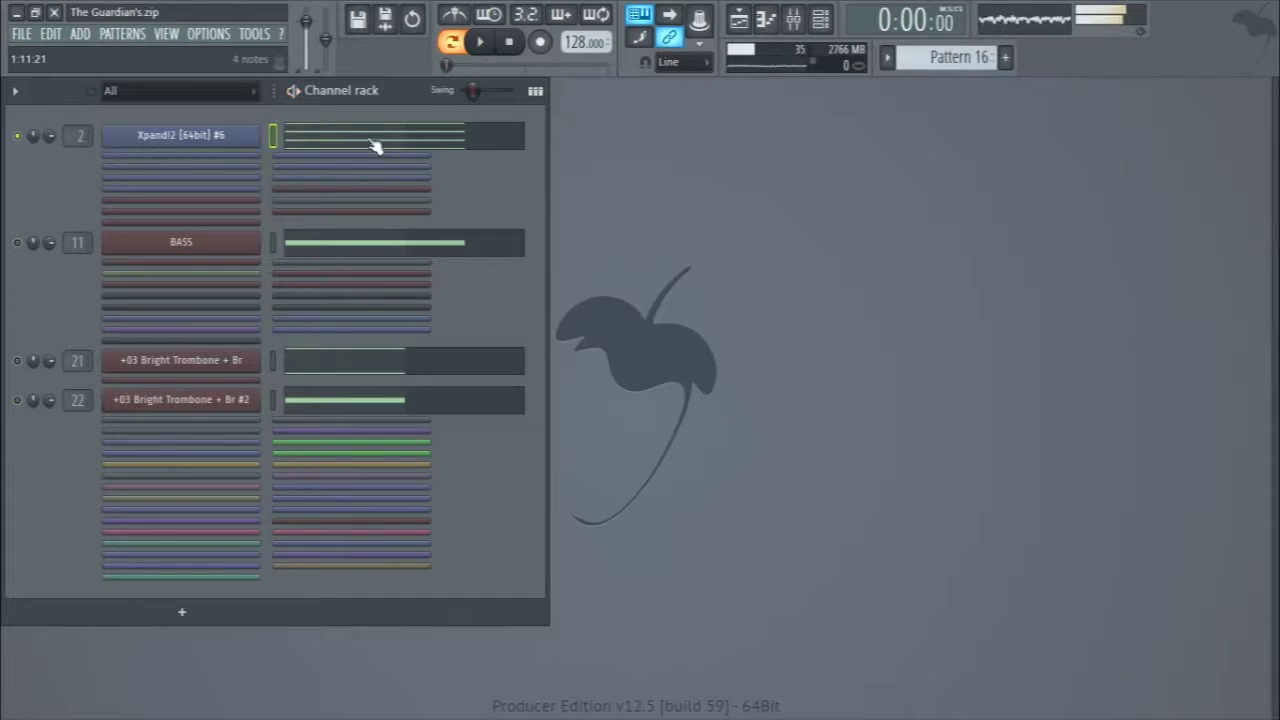
- Point out the C notes stacked across octaves in the Xpand!2 [64bit] #6 piano roll, close it and replay the channel
left_click(310, 140)
scroll(151, 257, "down", 2)
left_click(63, 236)
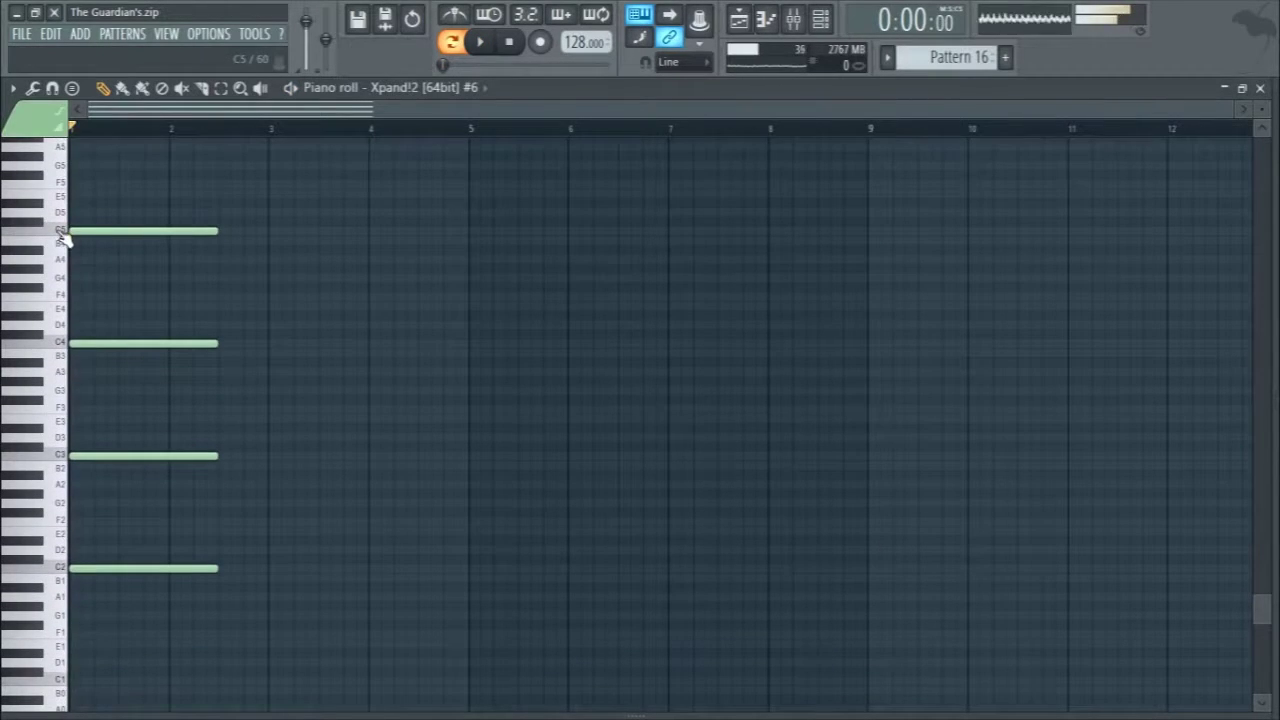
left_click(50, 460)
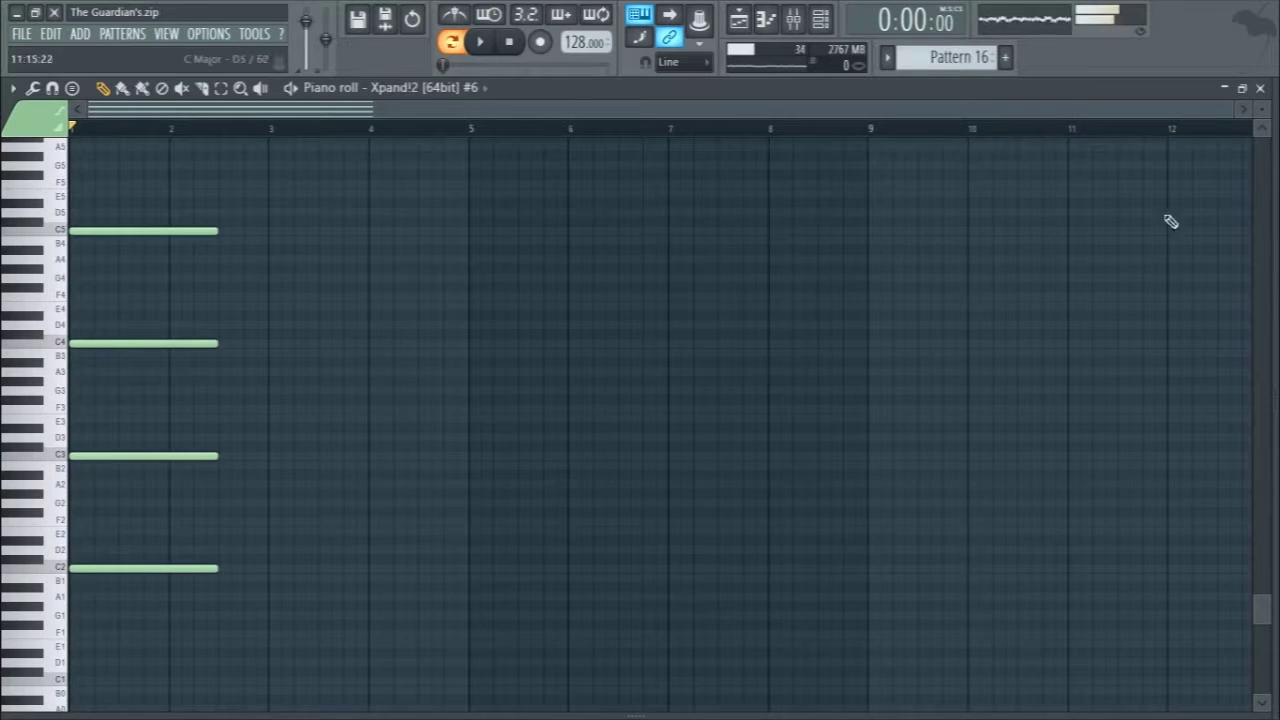
left_click(1260, 88)
key("space")
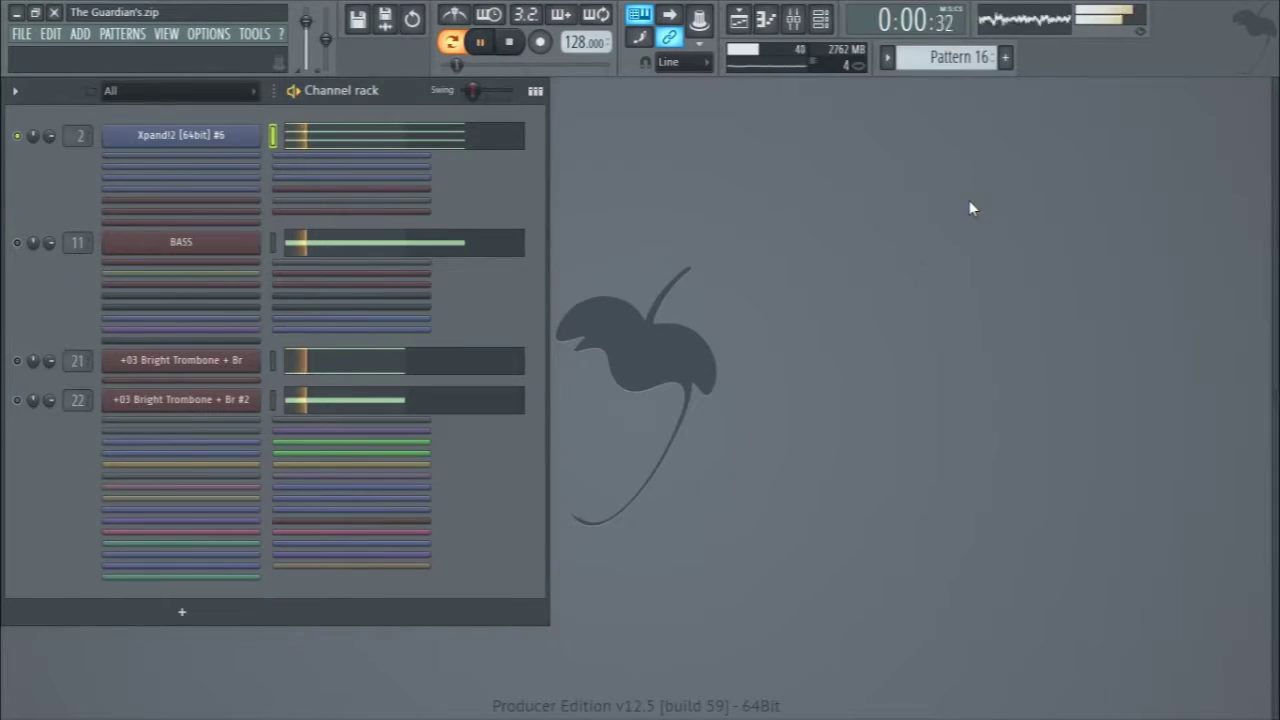
key("space")
- Play the BASS channel soloed, look over the effects on its mixer track 11, and close the mixer
key("space")
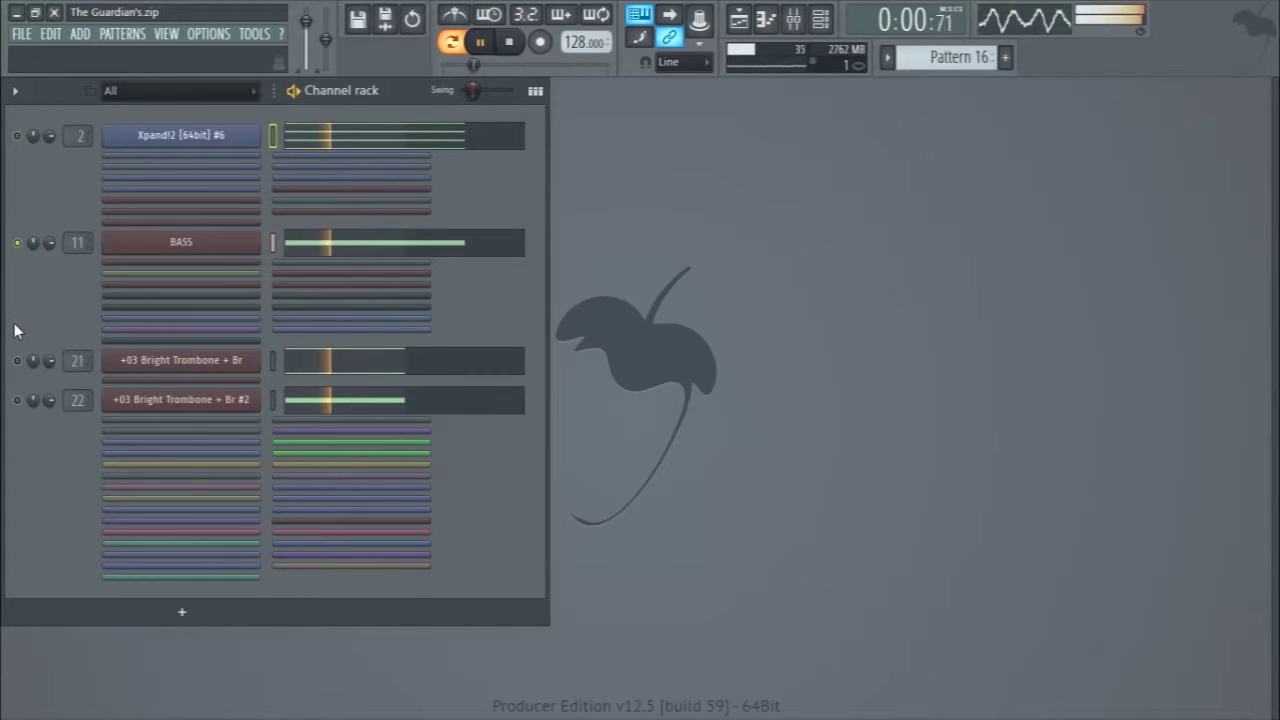
key("F9")
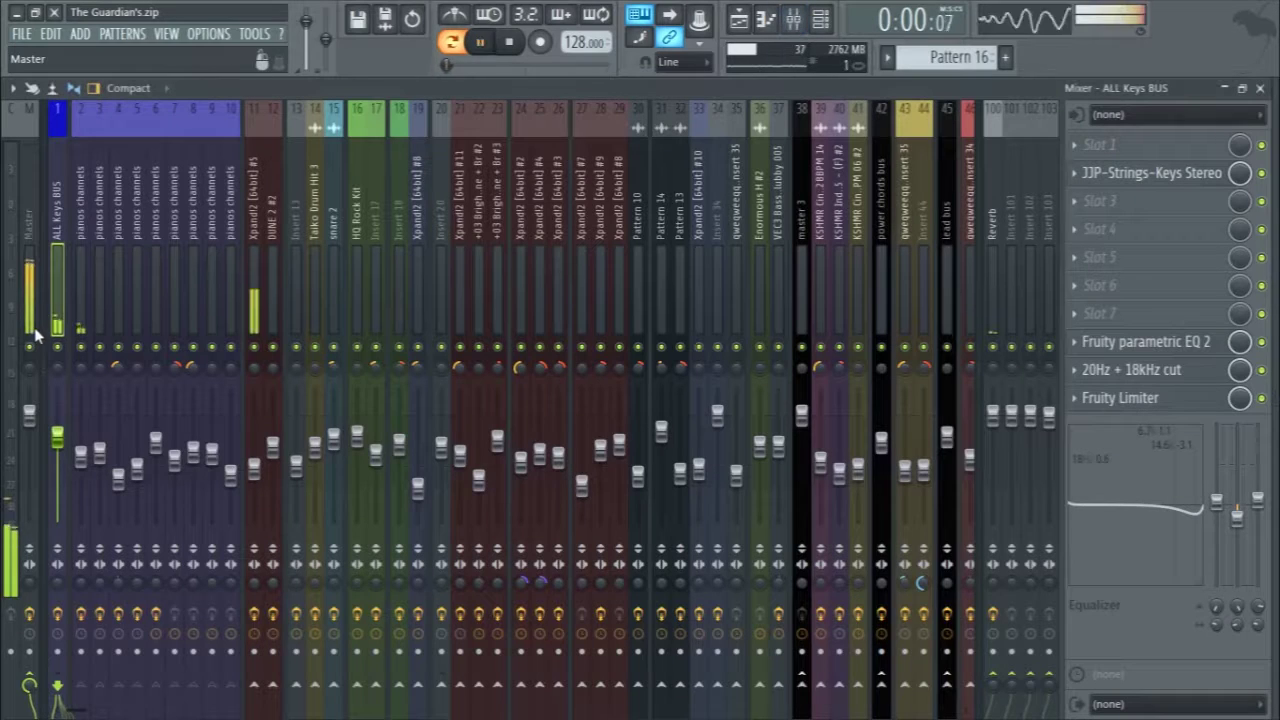
left_click(256, 320)
key("space")
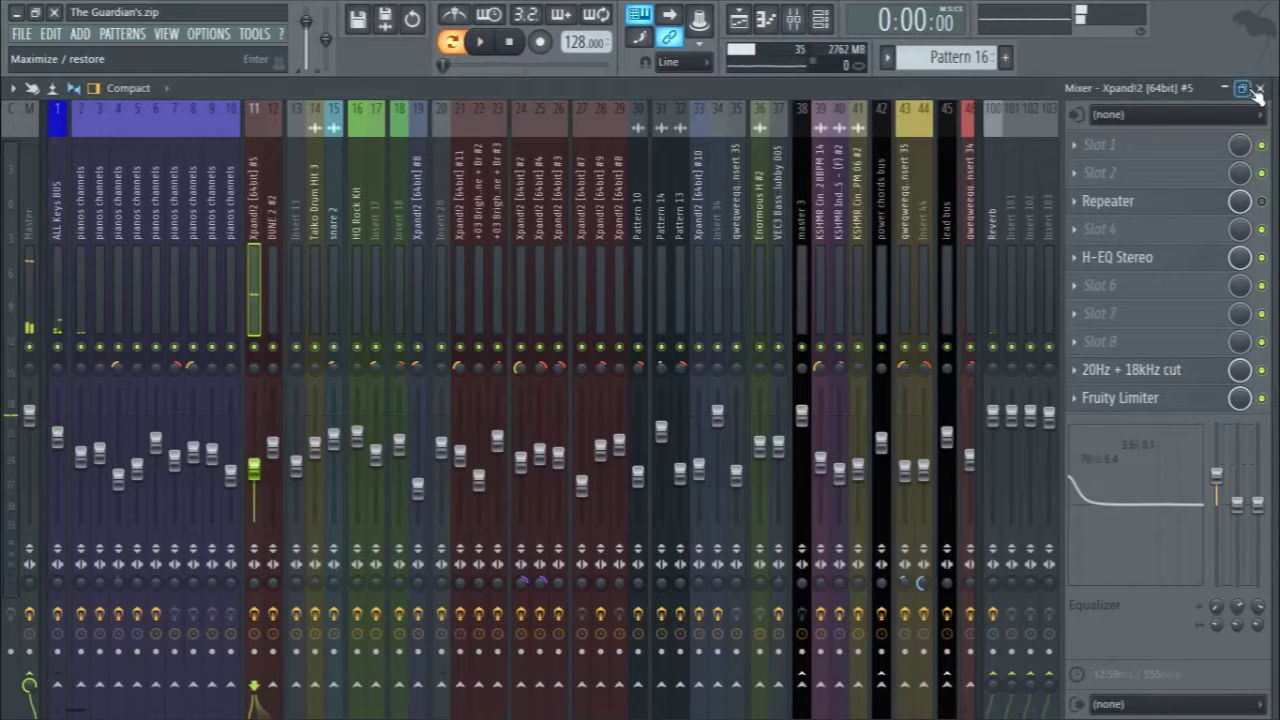
key("F9")
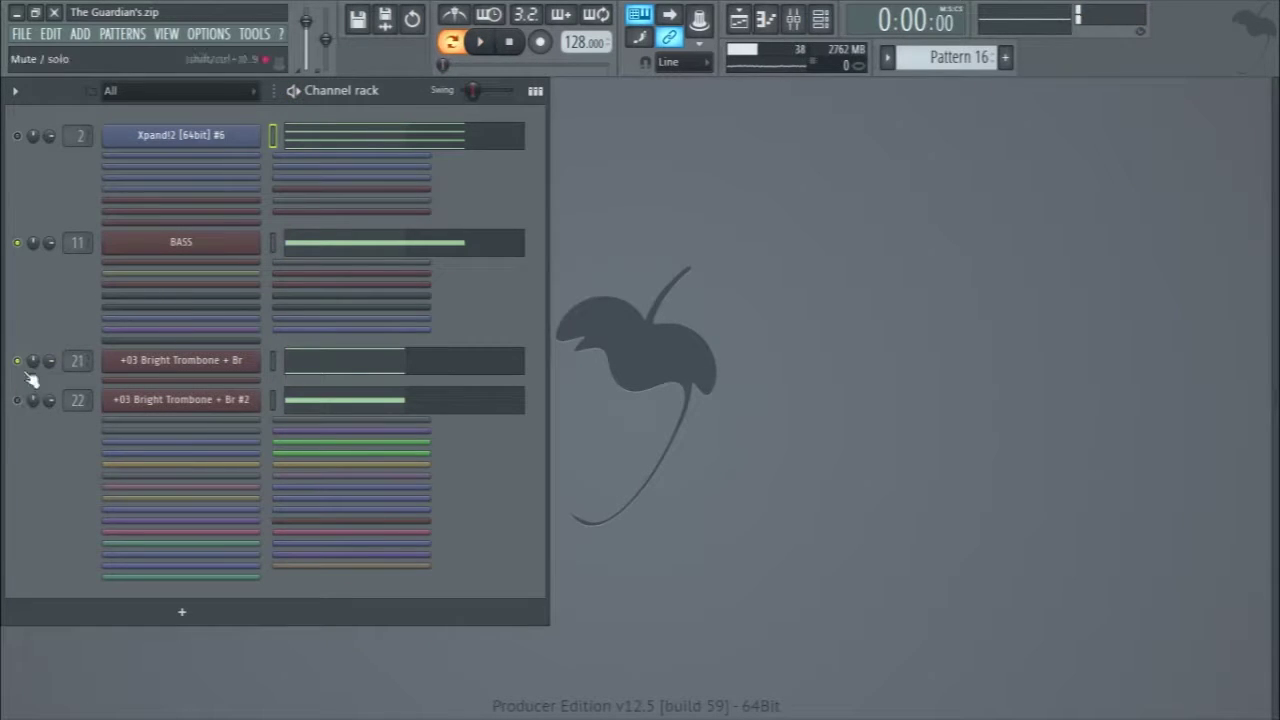
- Play the +03 Bright Trombone + Br channel soloed and look at its Xpand!2 instrument settings
key("space")
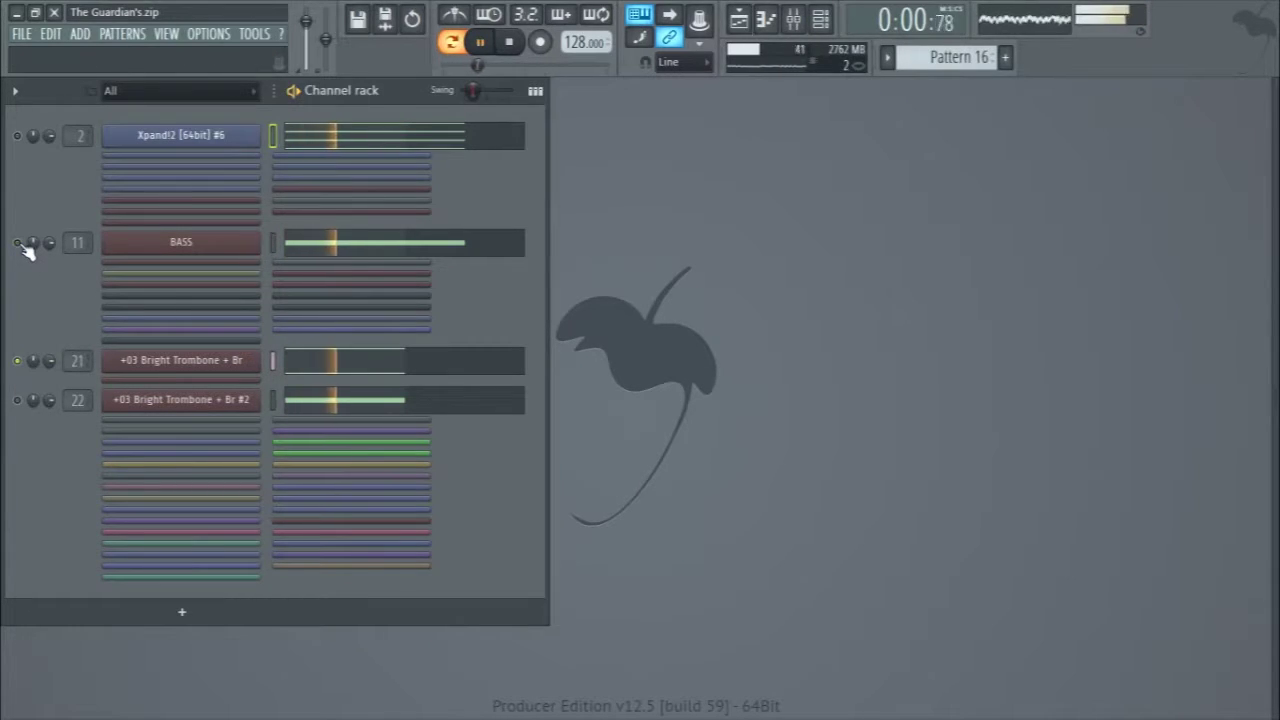
key("space")
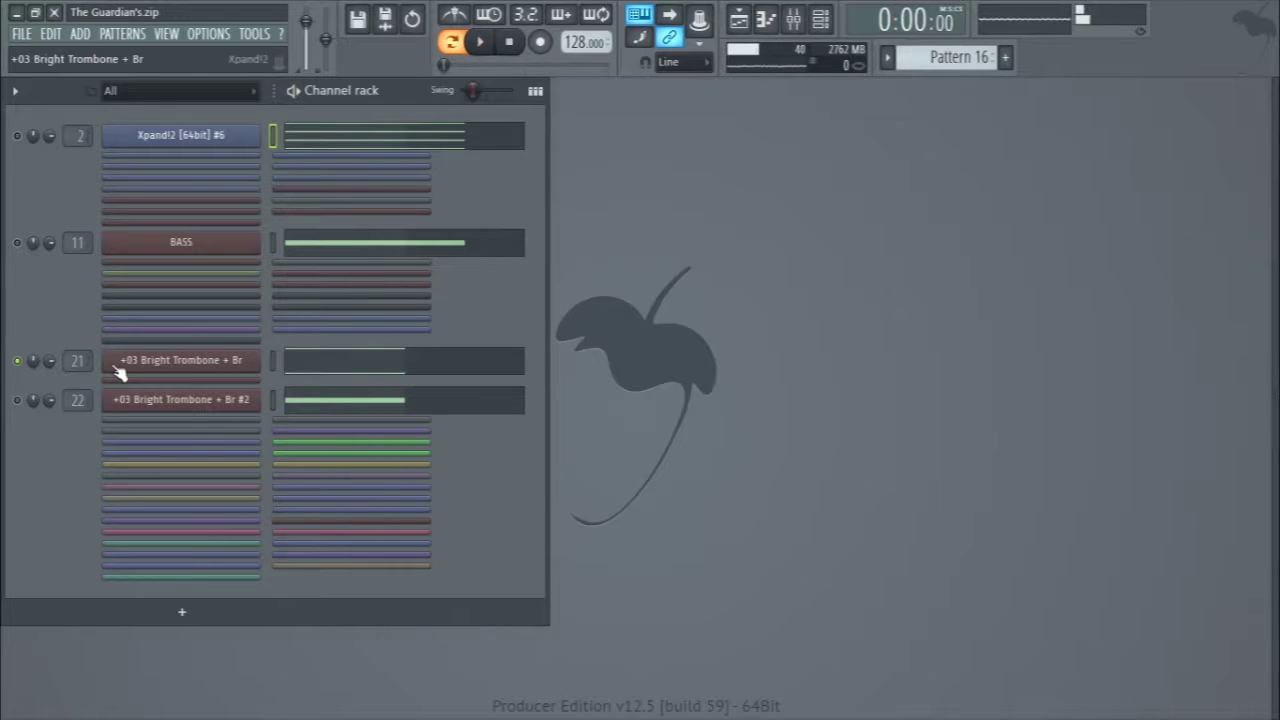
left_click(122, 362)
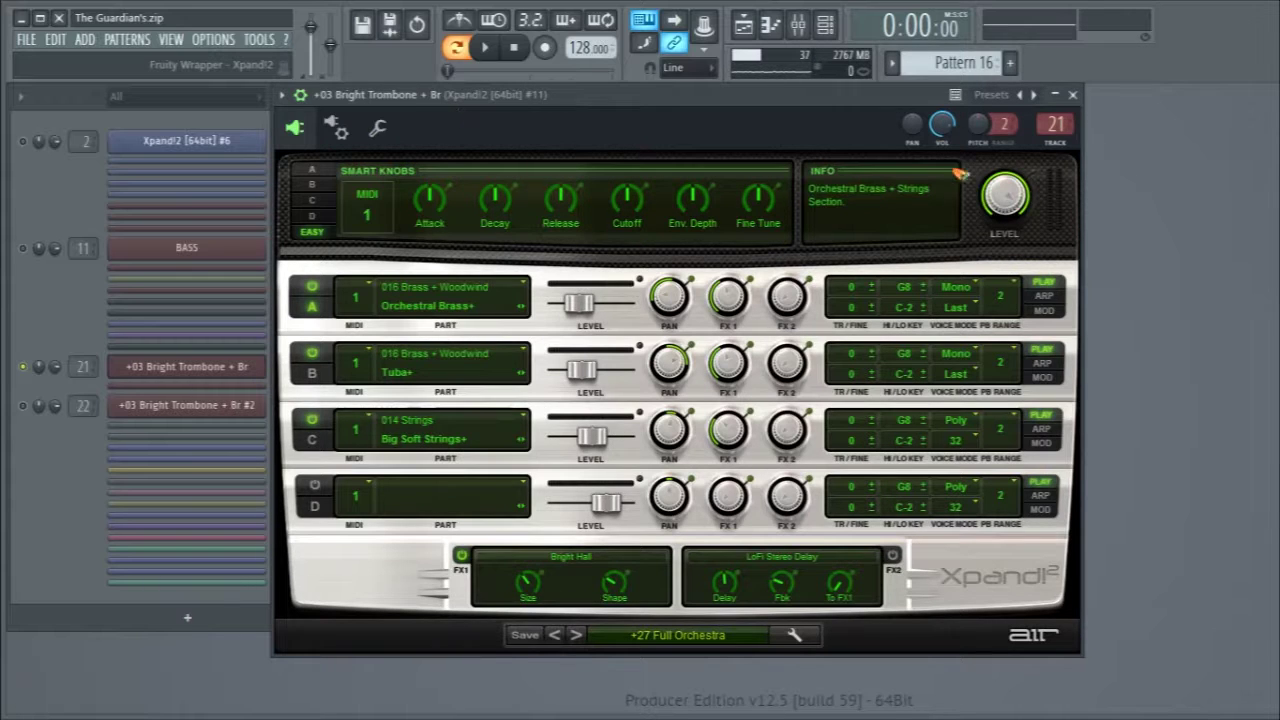
left_click(1072, 94)
key("space")
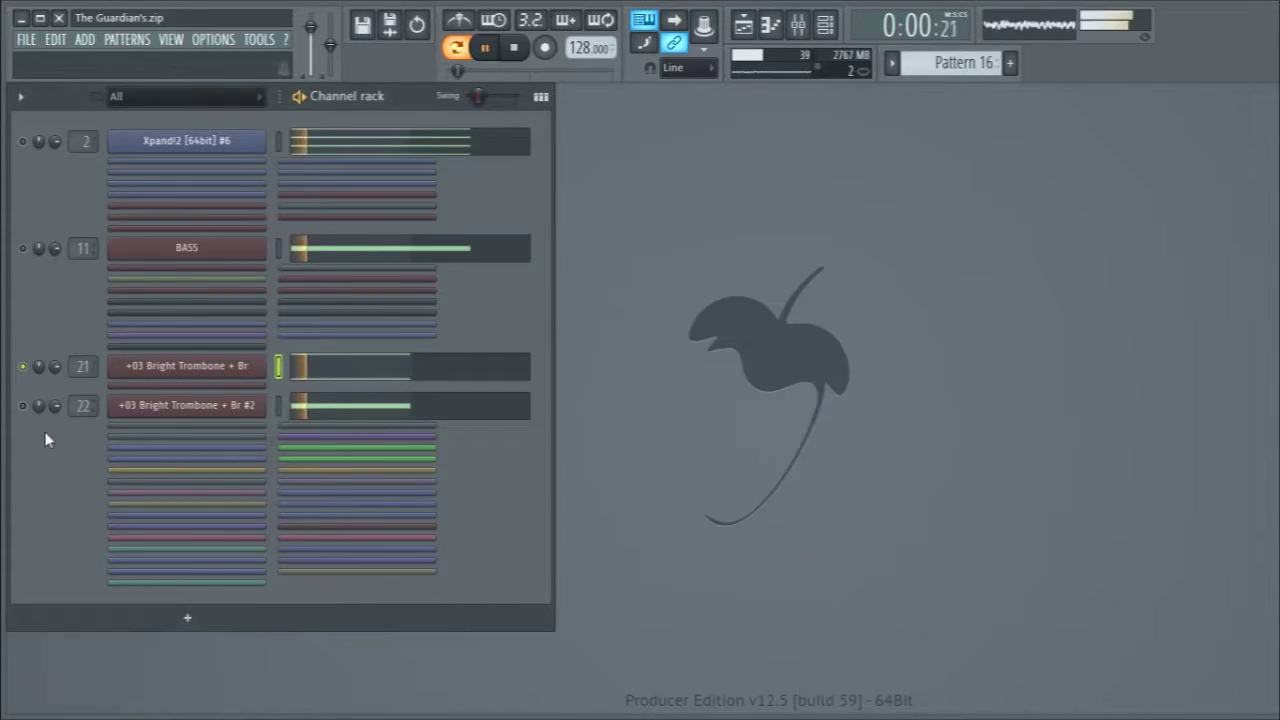
key("space")
left_click(214, 370)
left_click(207, 369)
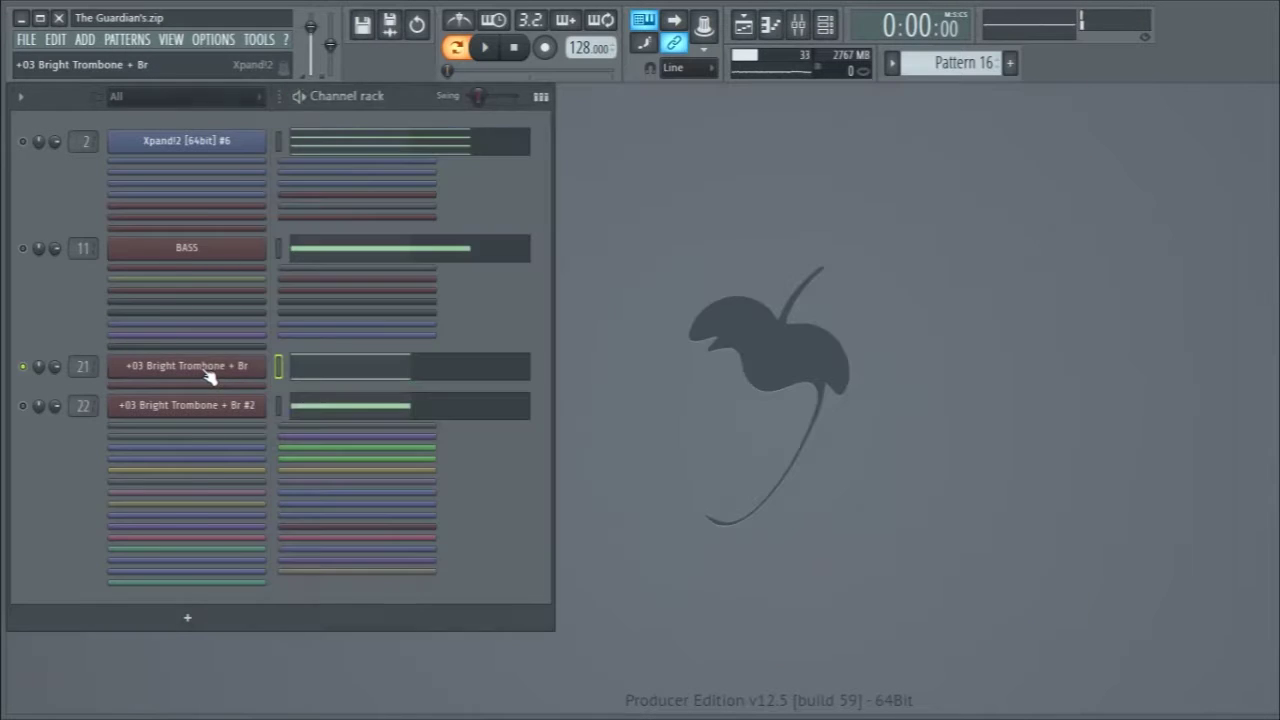
- Examine the JJP-Strings-Keys Stereo, 30Hz + 18kHz cut and Fruity Limiter on mixer track 21, play the soloed trombone channel, and close the mixer
key("F9")
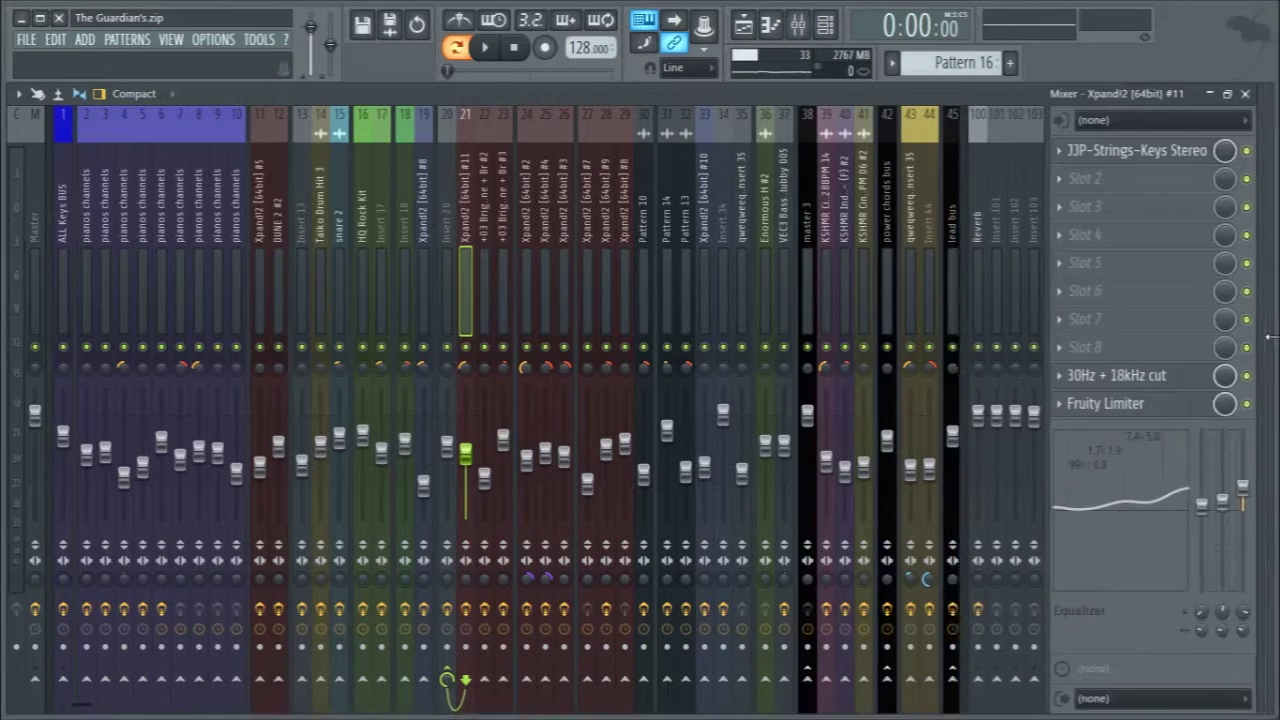
left_click(1168, 160)
left_click(1168, 160)
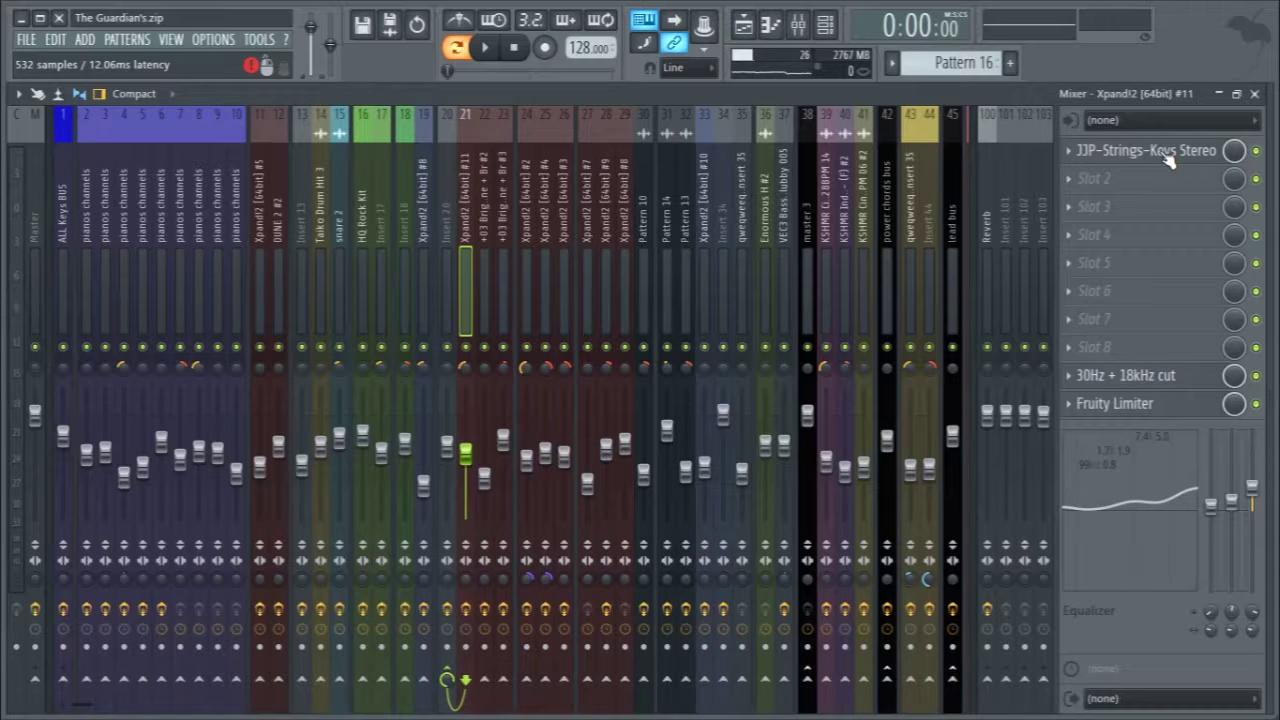
left_click(1140, 376)
left_click(1143, 377)
left_click(1128, 403)
left_click(1128, 403)
left_click(1140, 375)
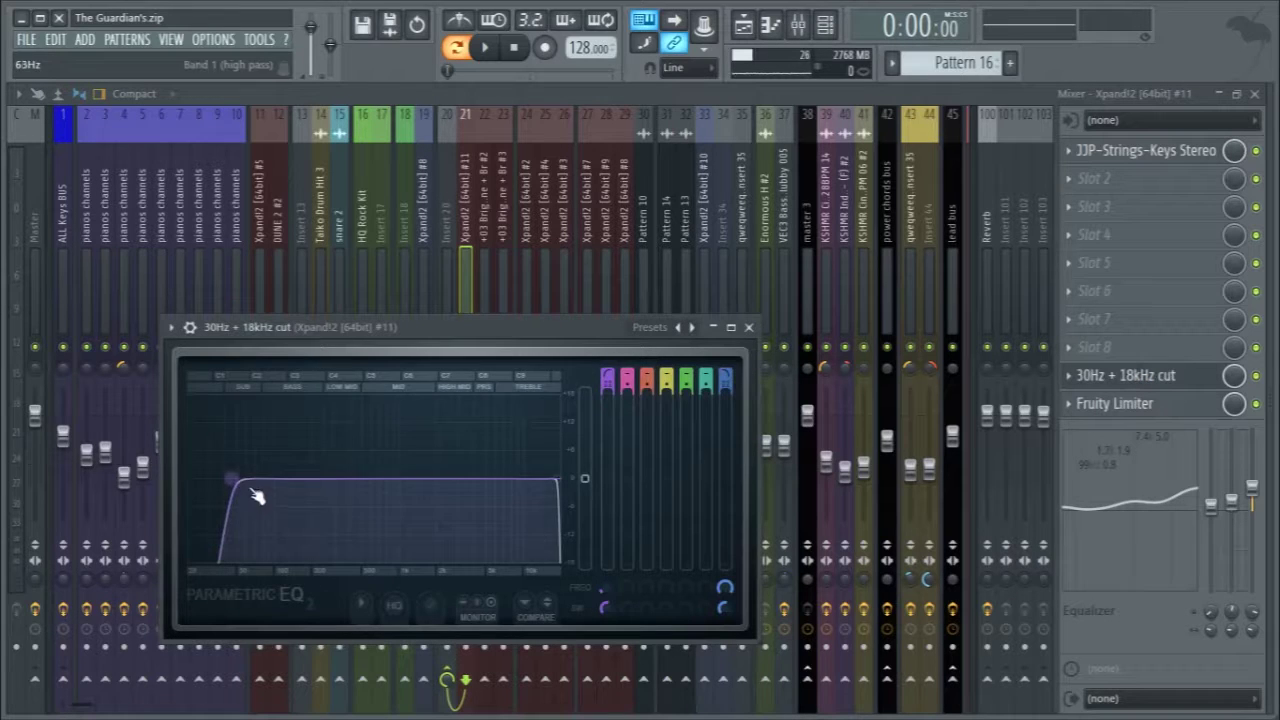
left_click(748, 327)
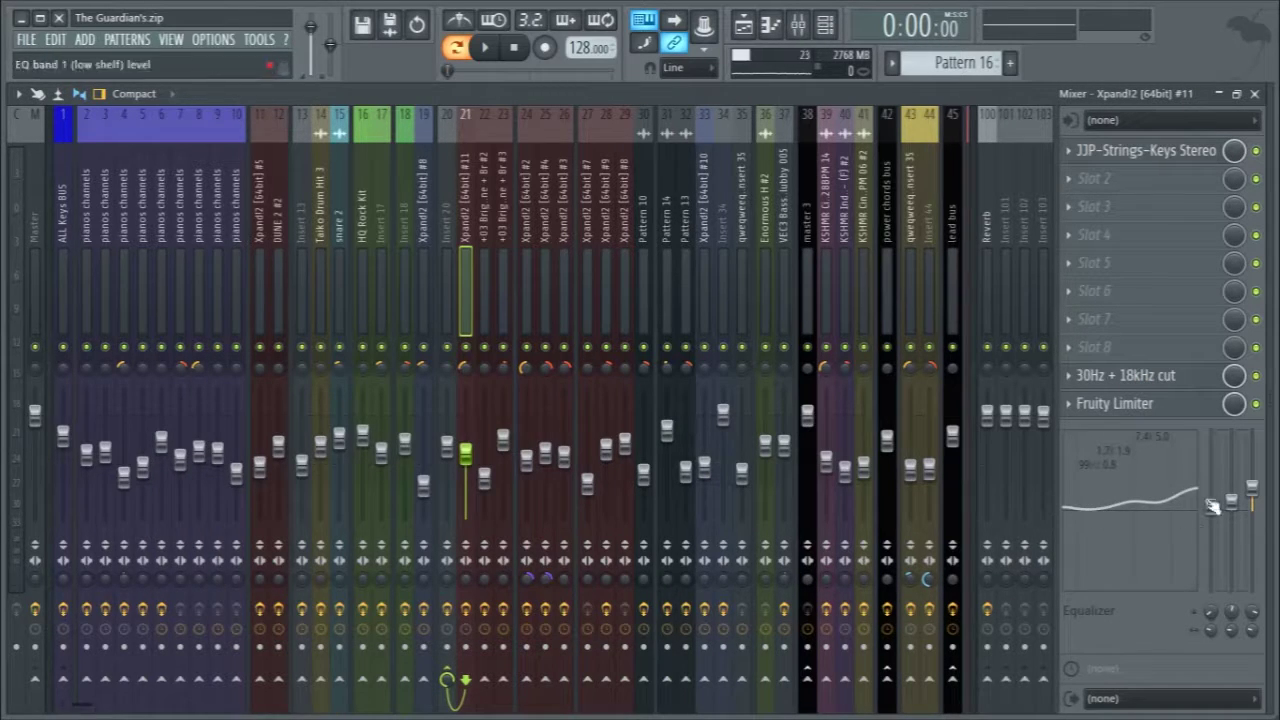
key("space")
key("space")
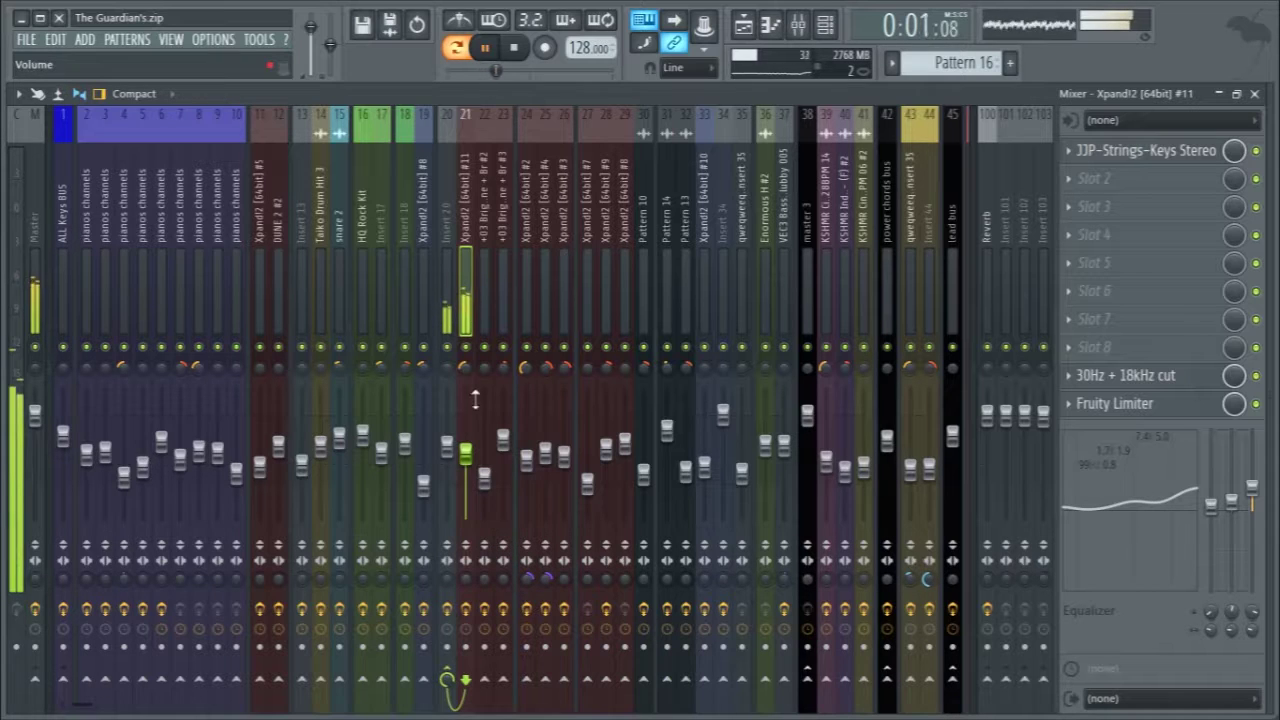
left_click(1255, 93)
- Audition the Orchestral Brass+, Tuba+ and Big Soft Strings+ parts one at a time in the trombone channel's Xpand!2, and close the plugin
left_click(186, 371)
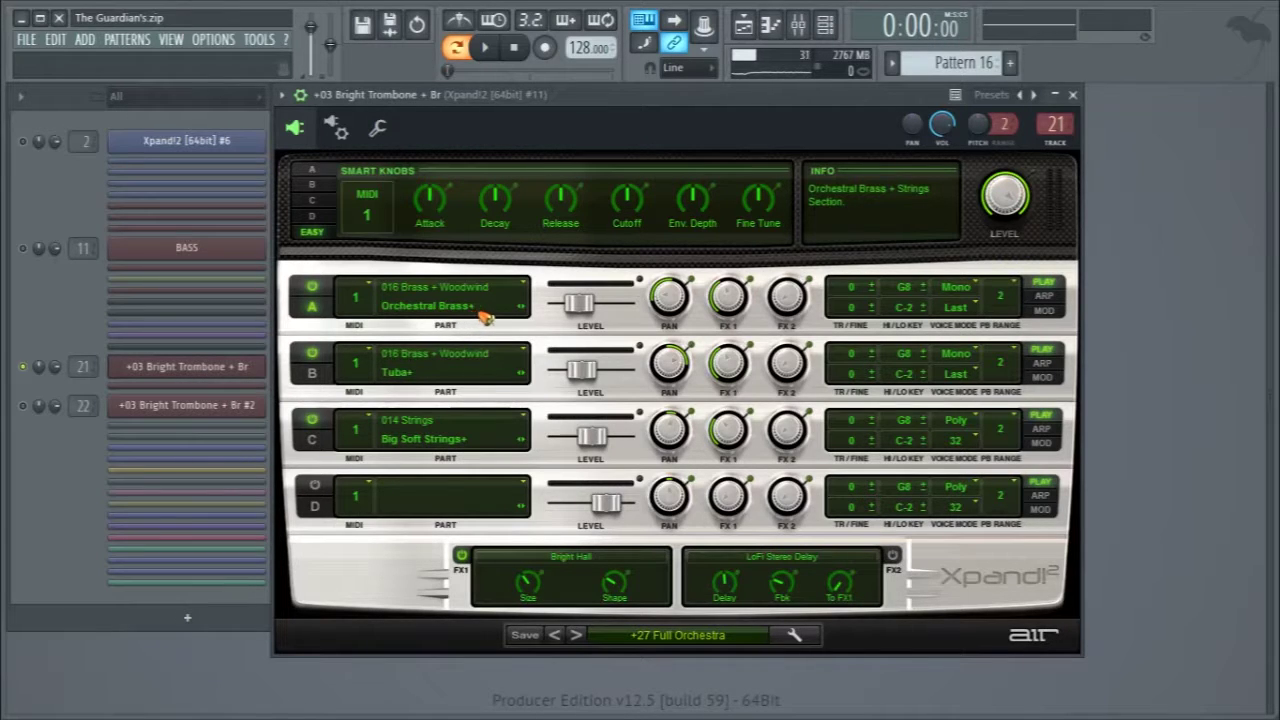
left_click(312, 354)
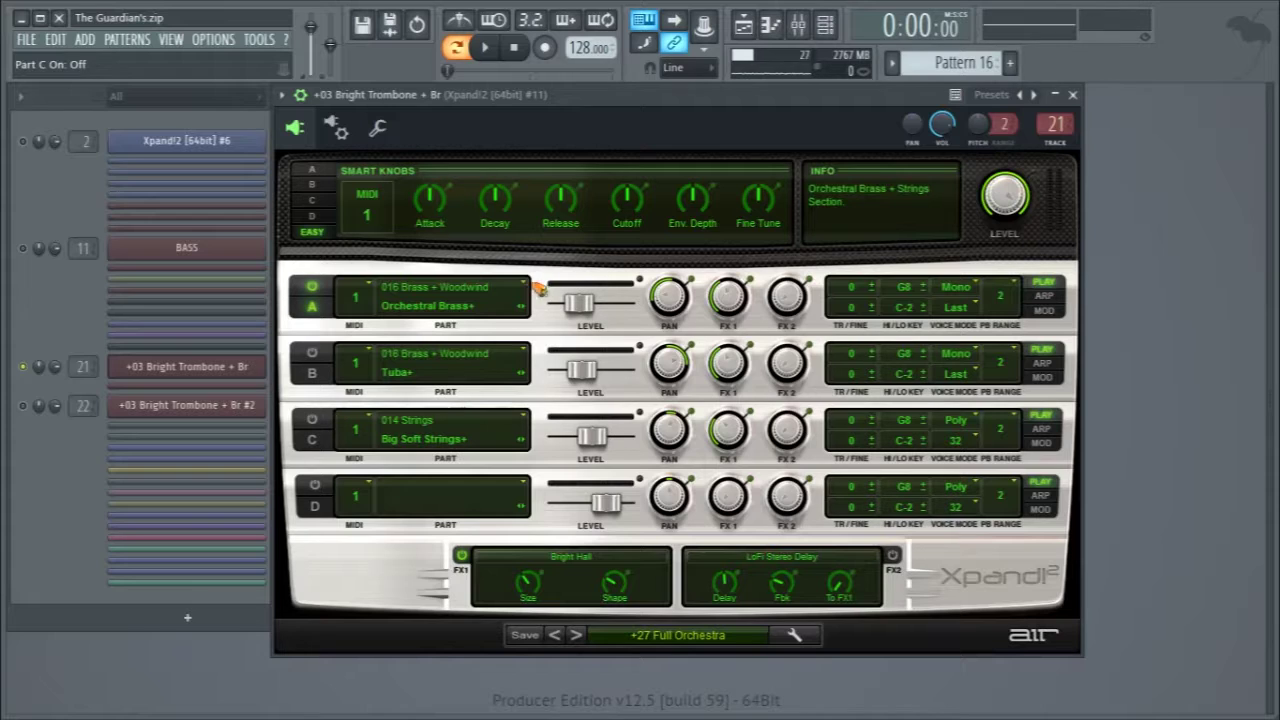
key("space")
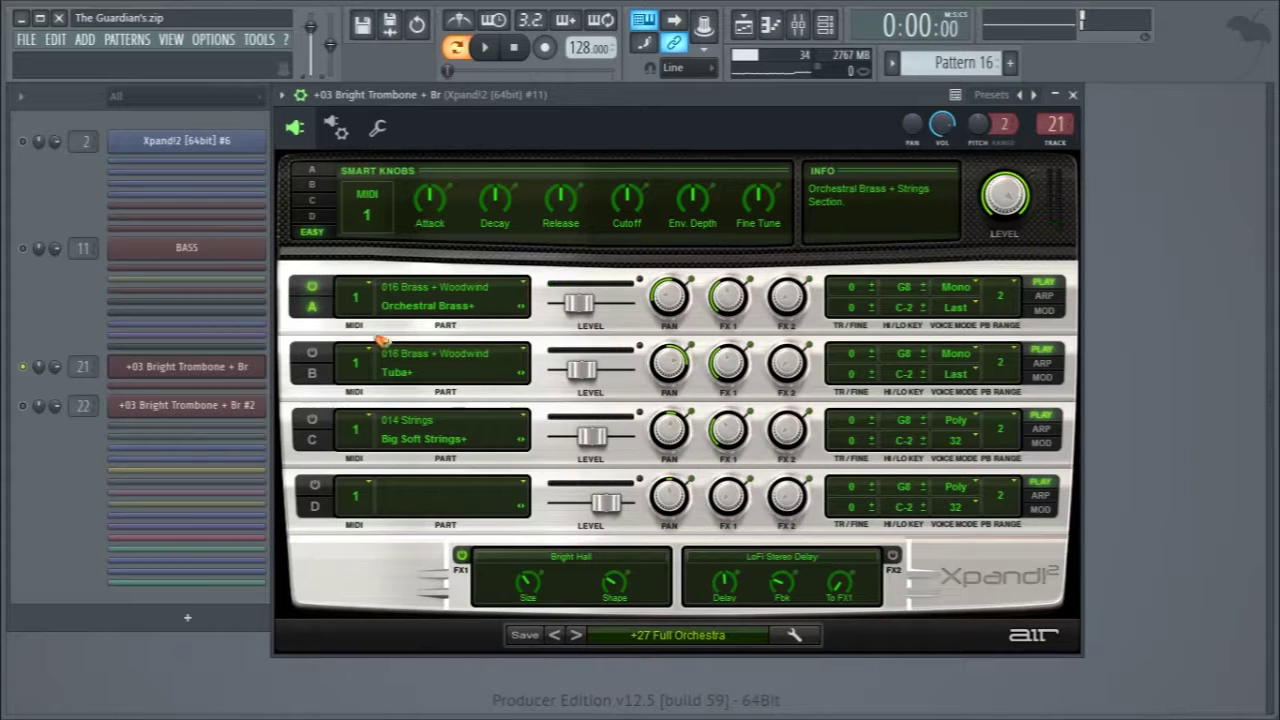
left_click(314, 353)
left_click(314, 287)
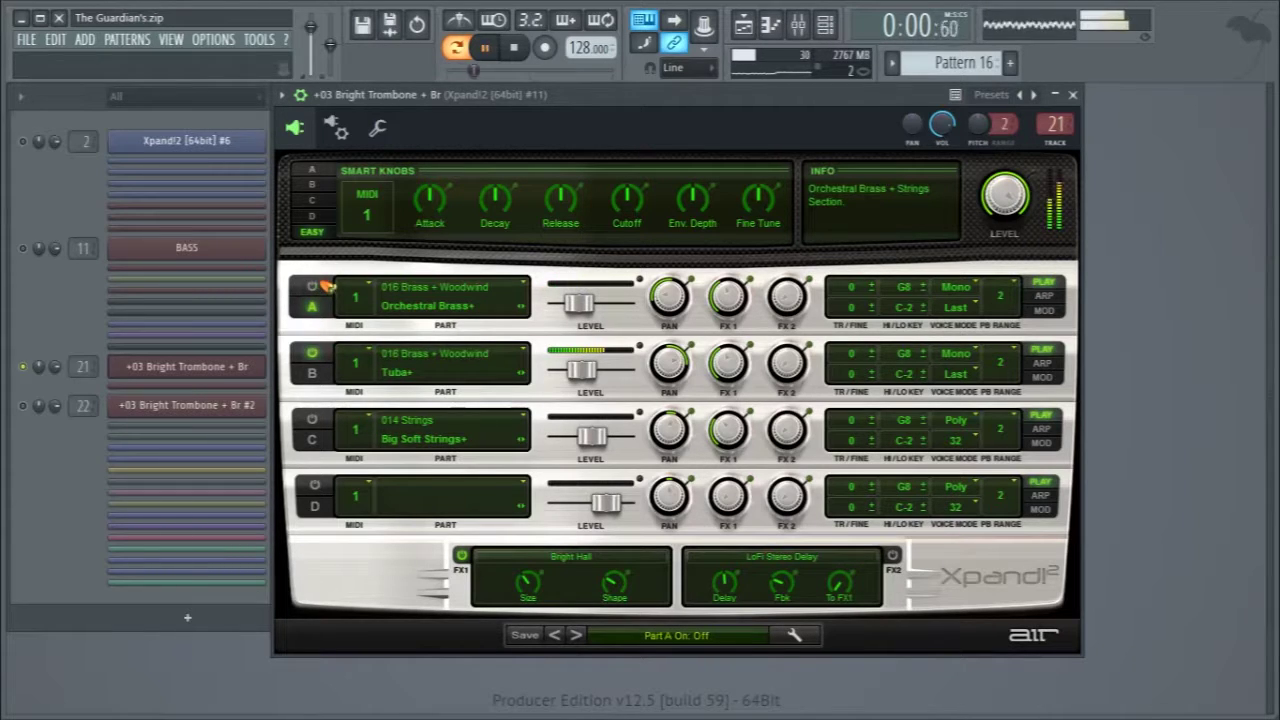
left_click(332, 354)
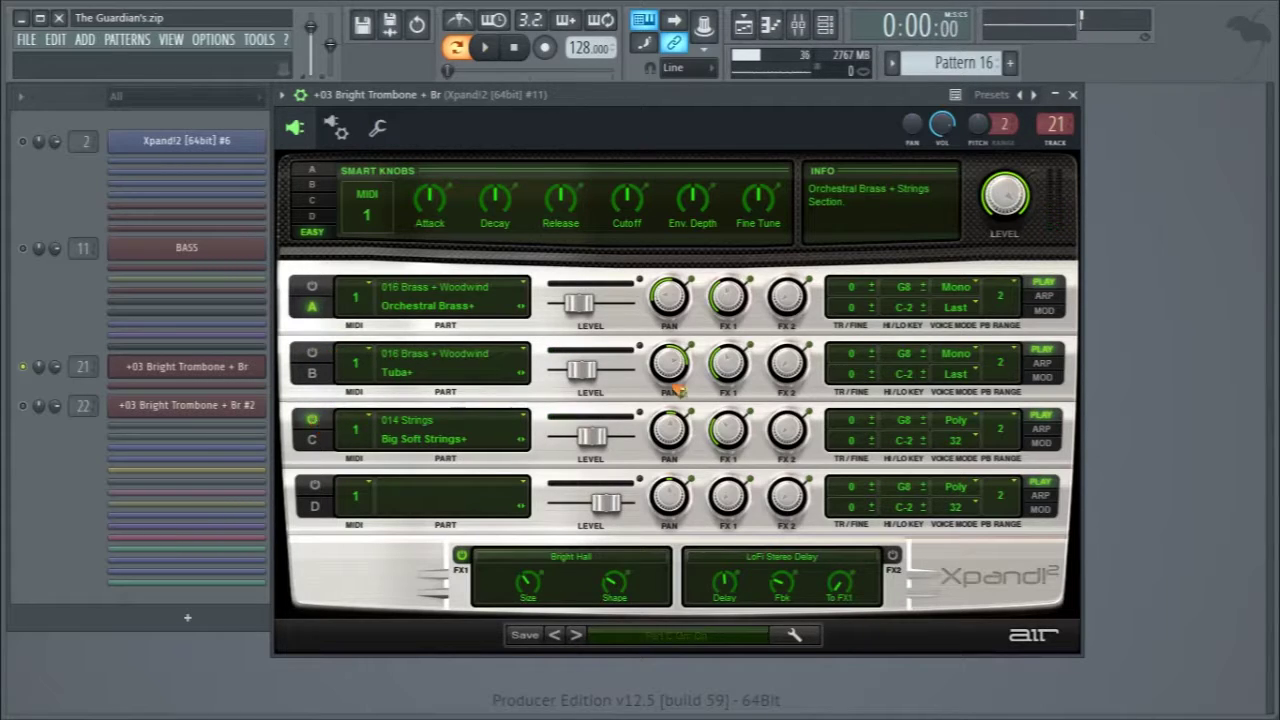
left_click(1073, 96)
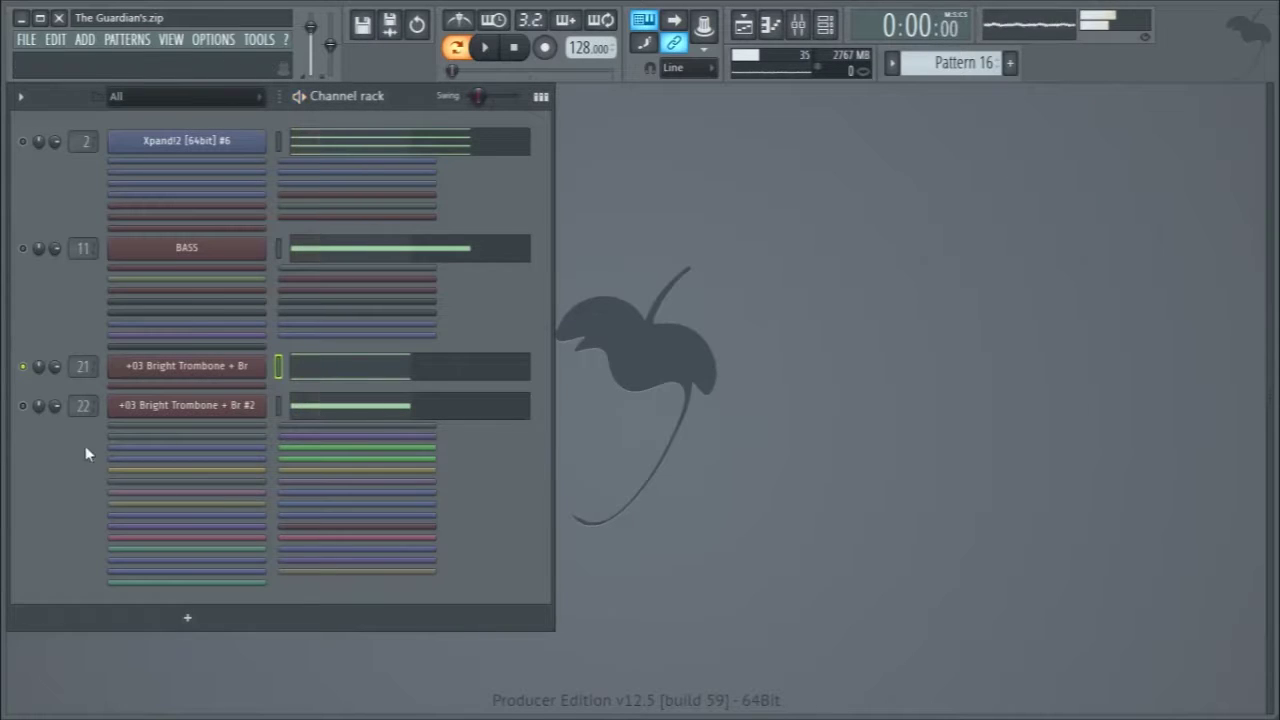
- Play the soloed +03 Bright Trombone + Br #2 channel, look over its notes and Xpand!2 Tuba+ settings, and close the plugin
left_click(337, 412)
left_click(1254, 93)
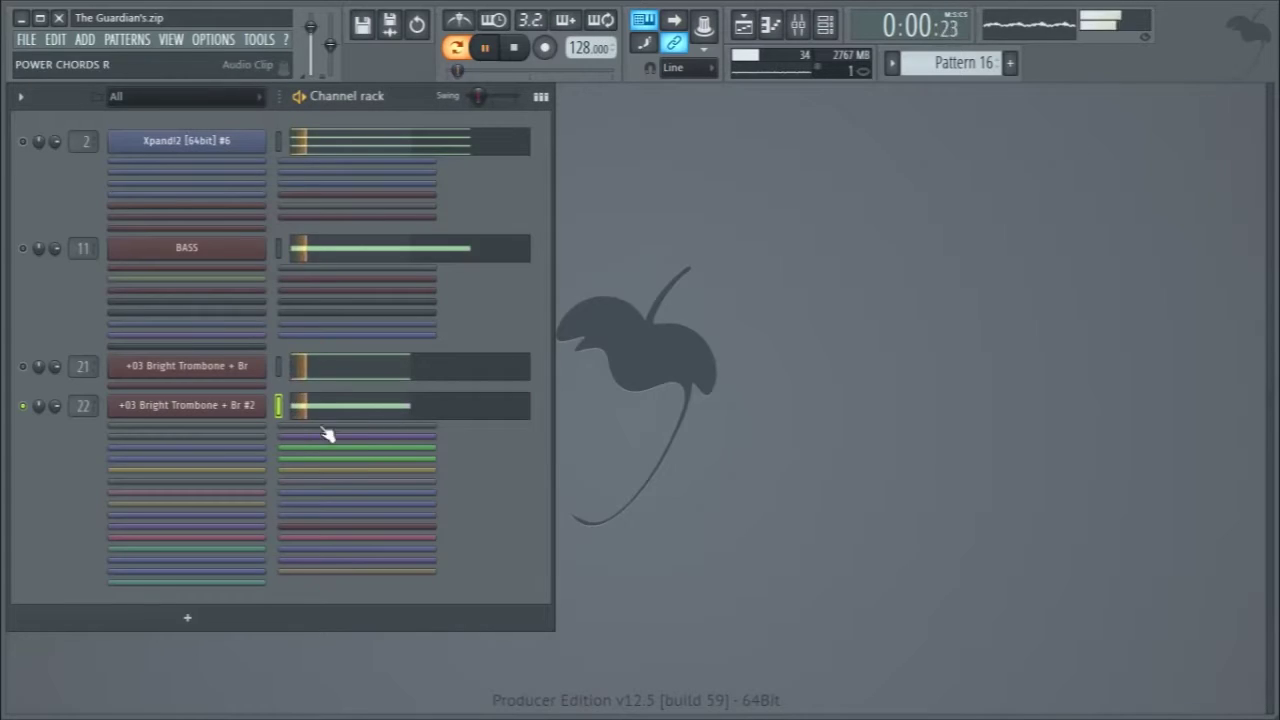
left_click(215, 410)
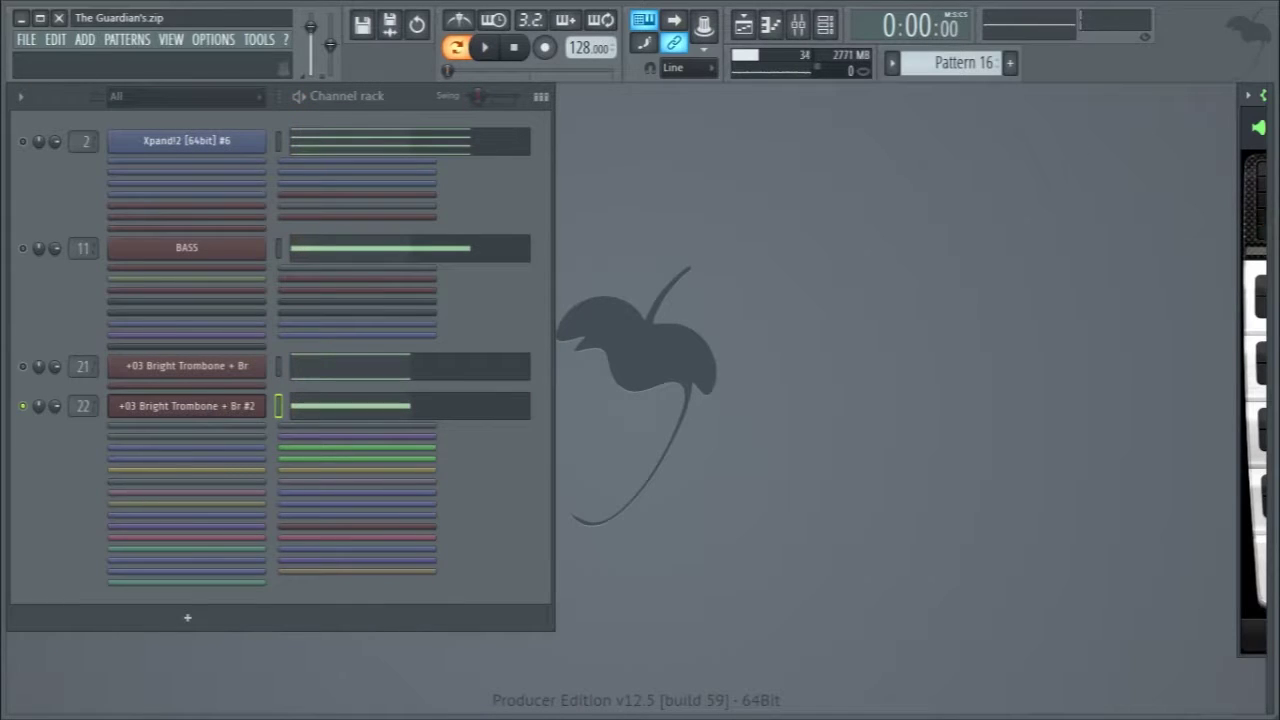
key("space")
key("space")
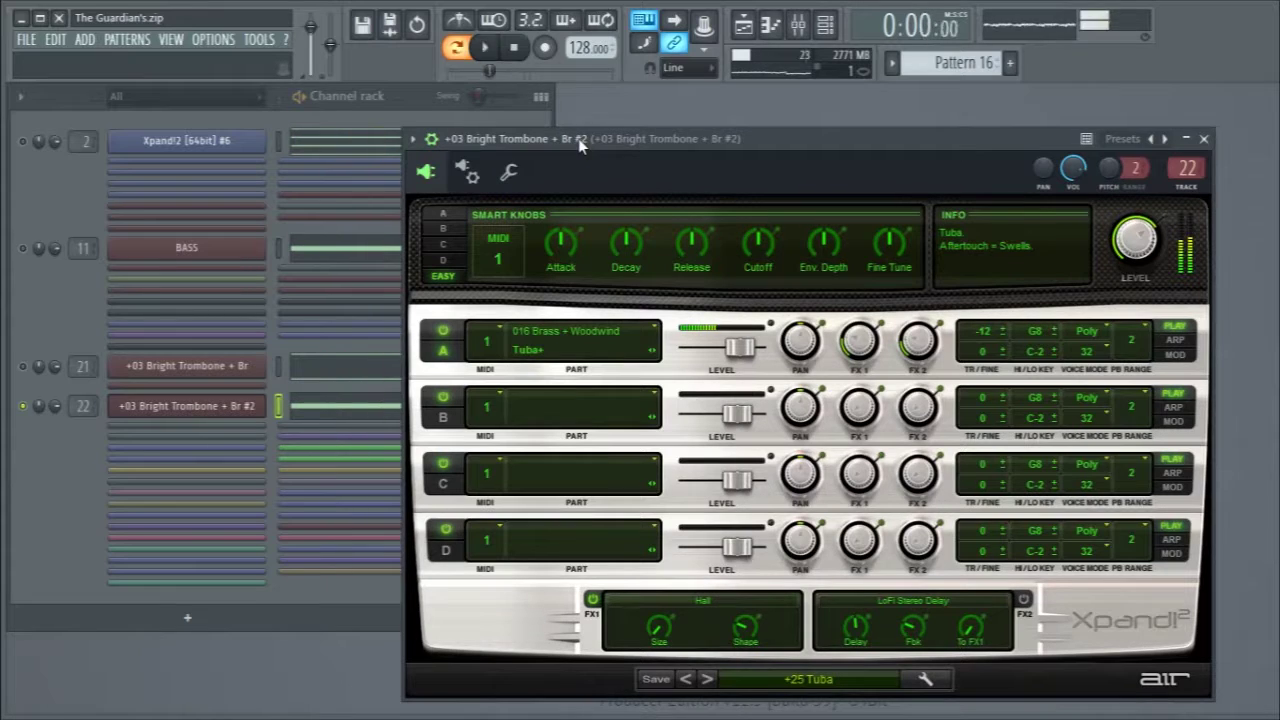
left_click(1205, 138)
- Recolour mixer track 20, which the trombone tracks are routed to, black
key("F9")
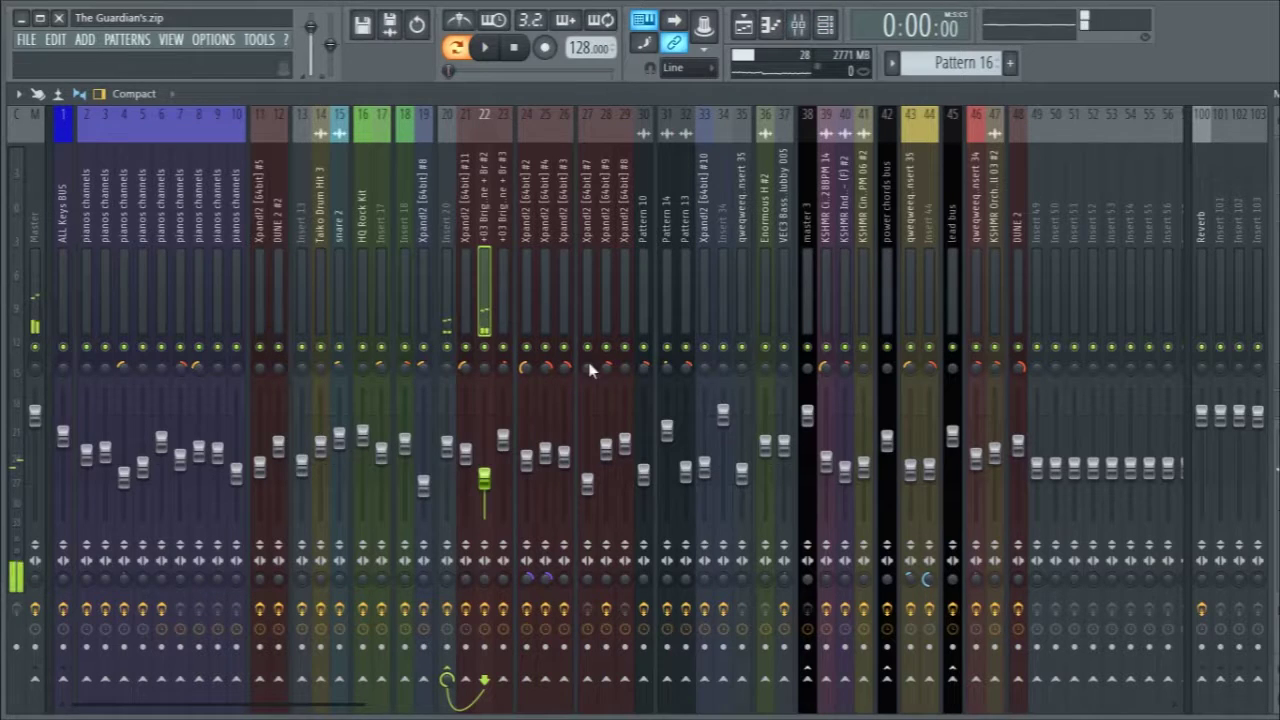
left_click(447, 310)
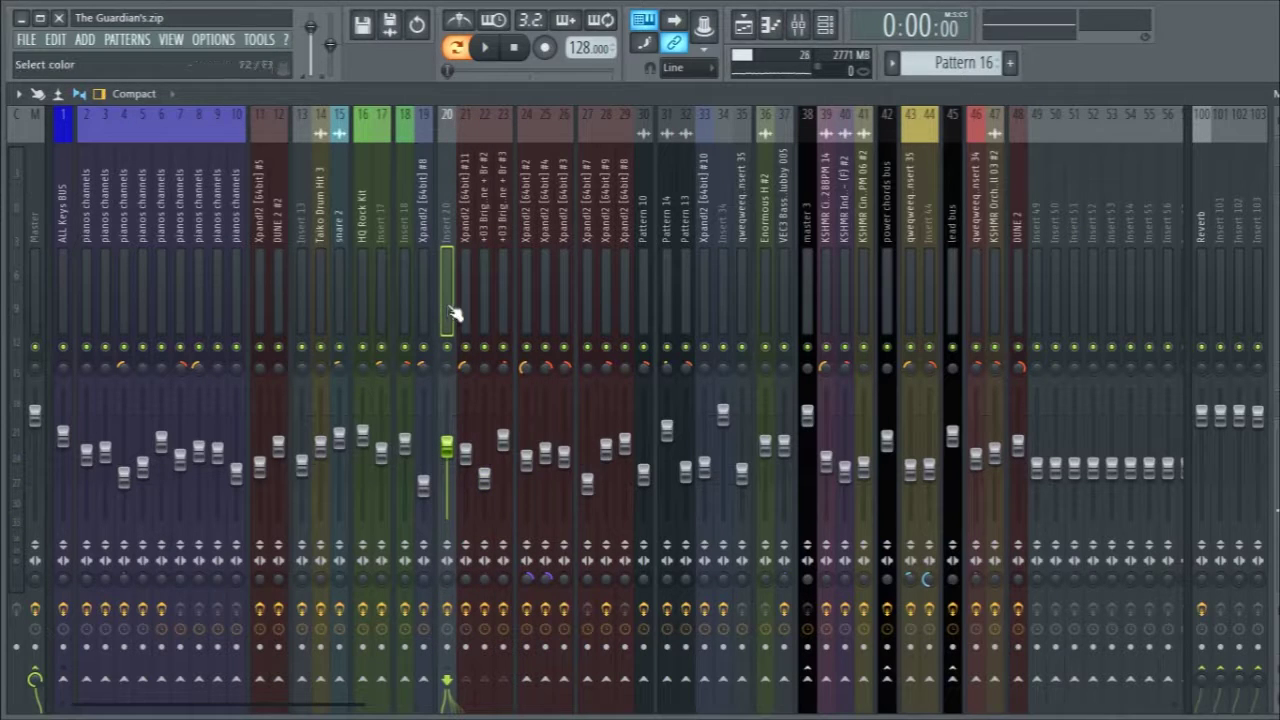
key("F2")
left_click(447, 302)
left_click(457, 288)
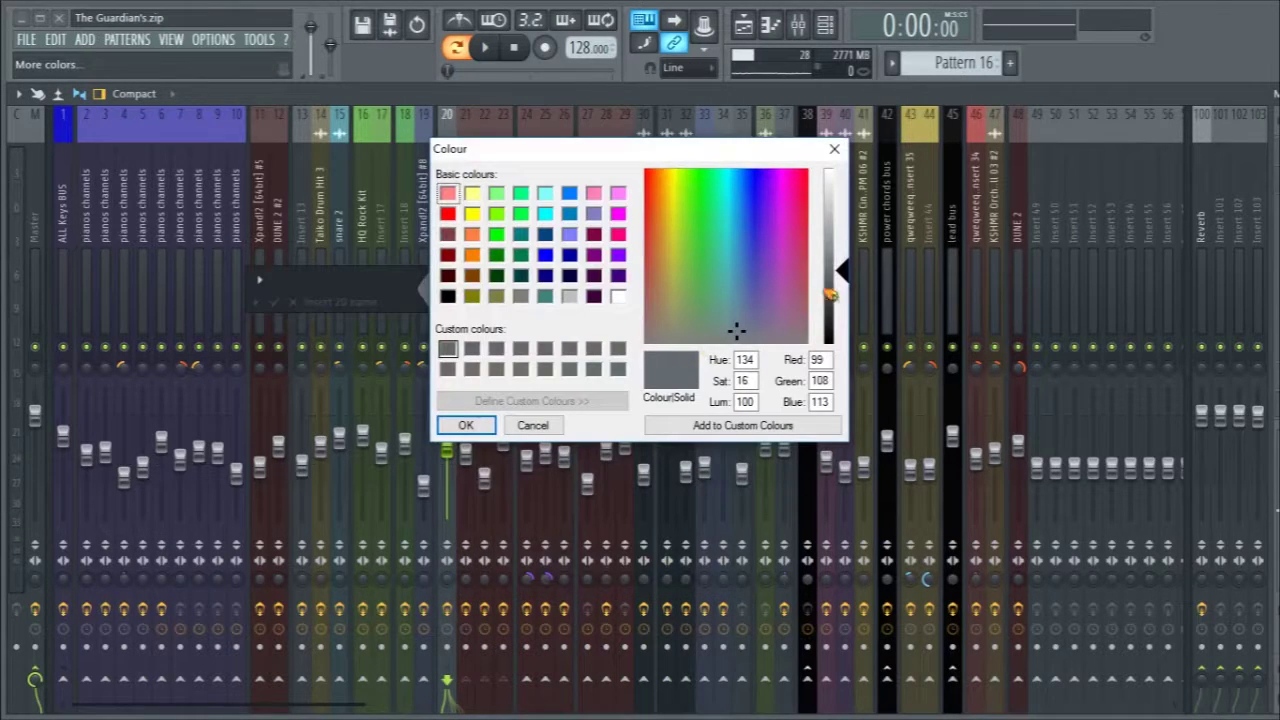
left_click_drag(822, 298, 834, 338)
left_click(463, 424)
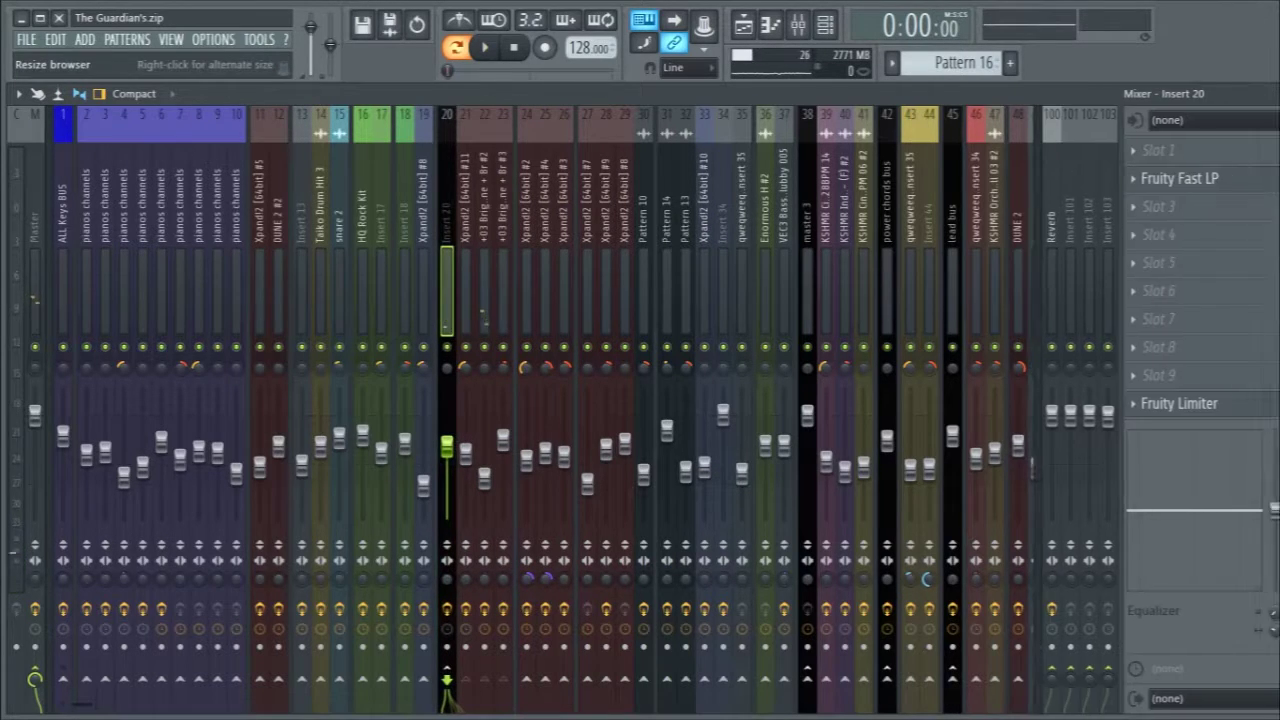
- Examine the compressor settings of the Fruity Limiter on mixer track 20 and close the plugin
left_click(1151, 407)
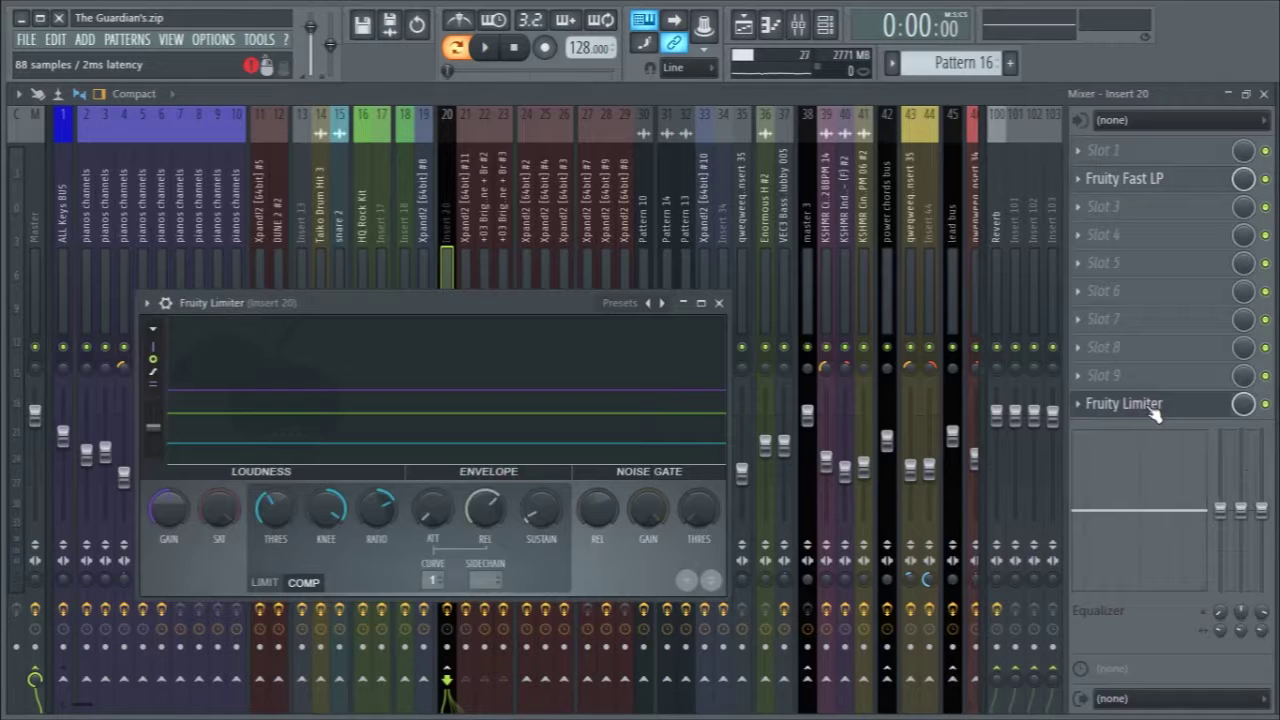
left_click(1151, 407)
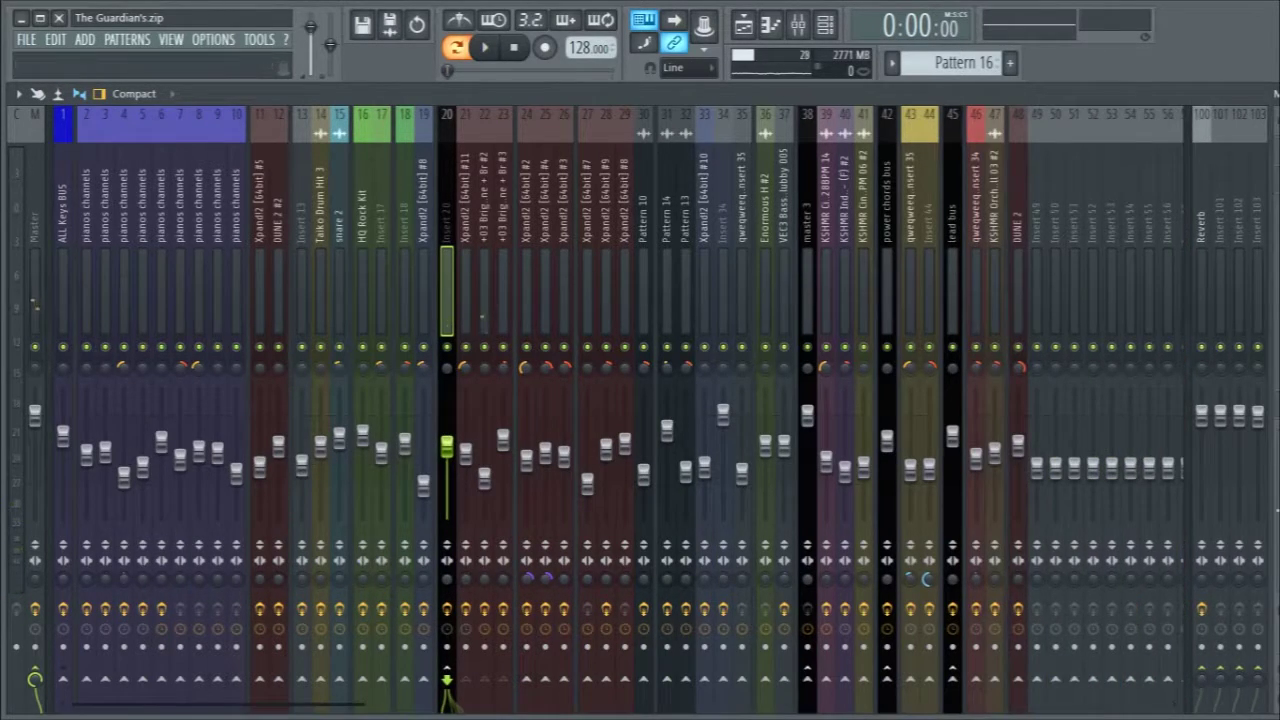
mouse_move(1276, 511)
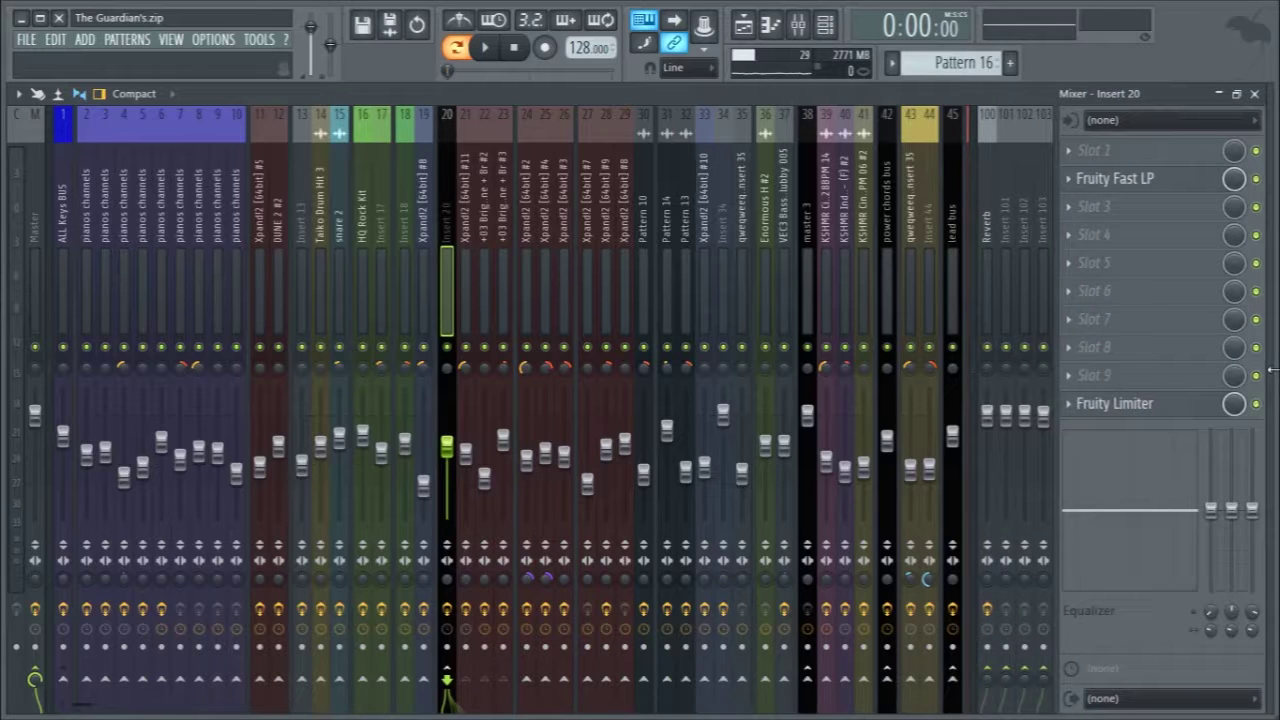
left_click(1068, 410)
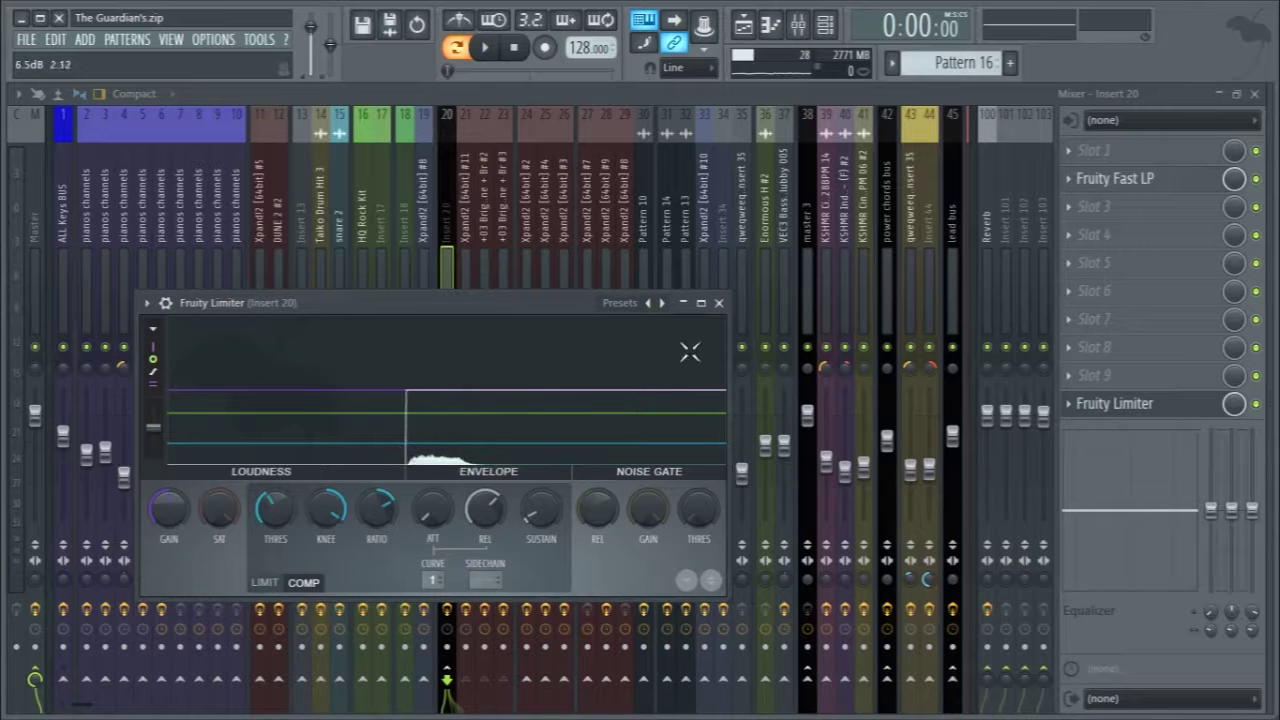
left_click(720, 306)
- Turn all Pattern 16 channels back on, watch track 20's Fruity Limiter during playback, and close the limiter and the mixer
key("F6")
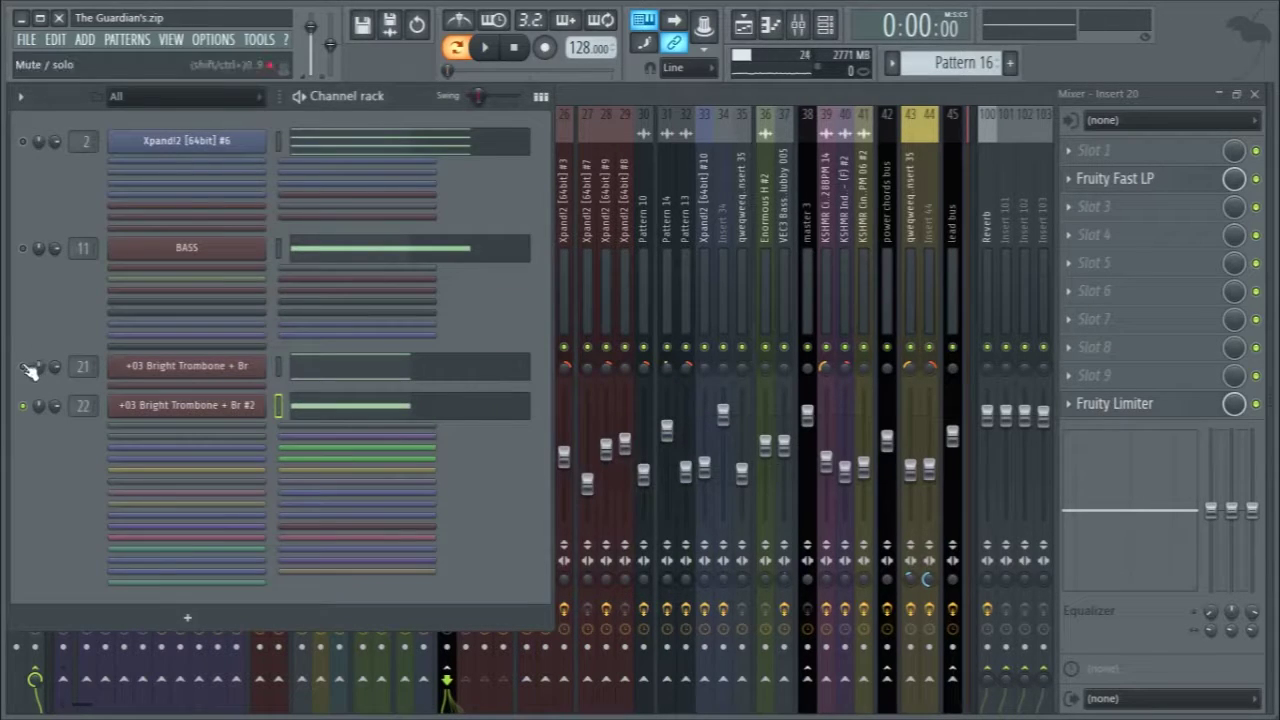
key("space")
left_click(605, 96)
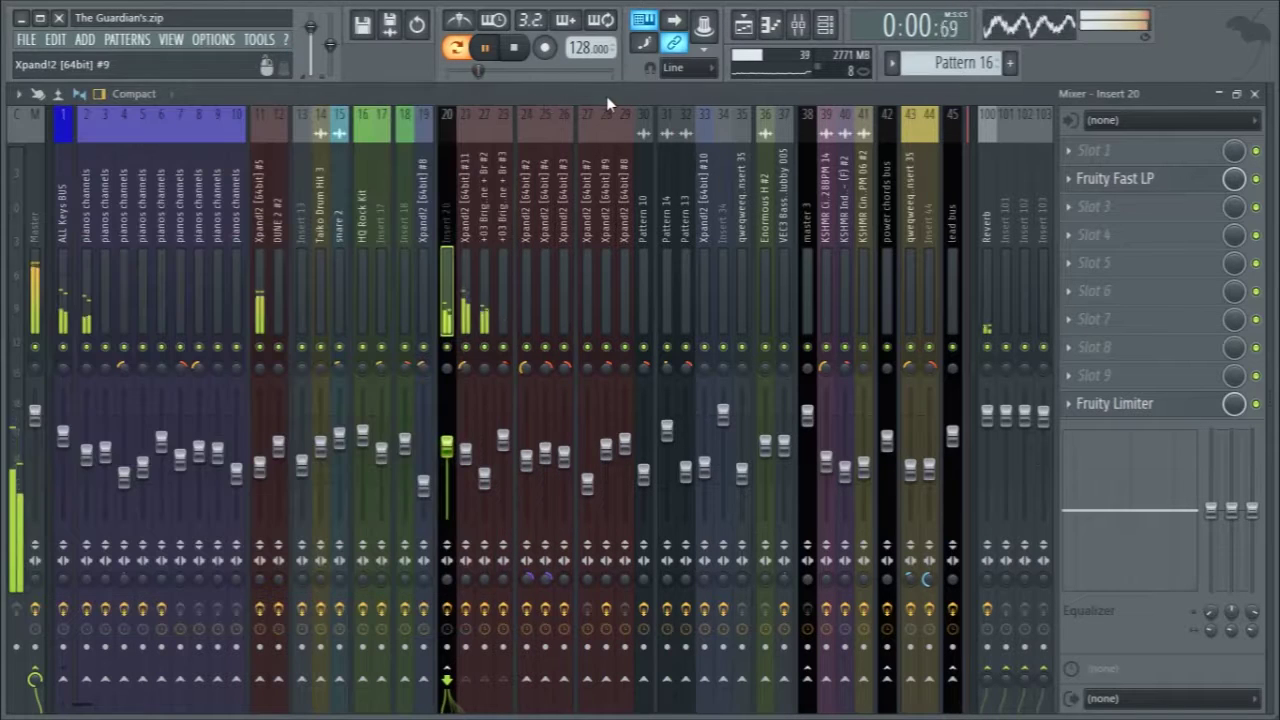
left_click(1178, 406)
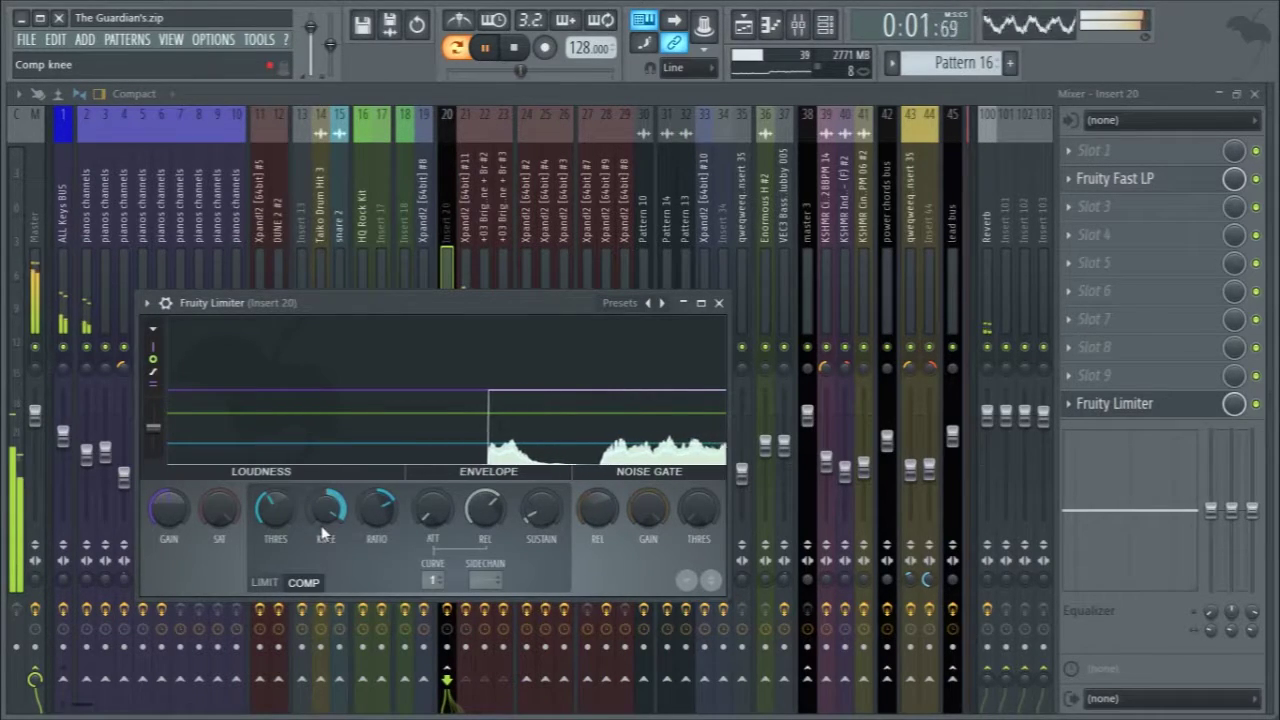
key("space")
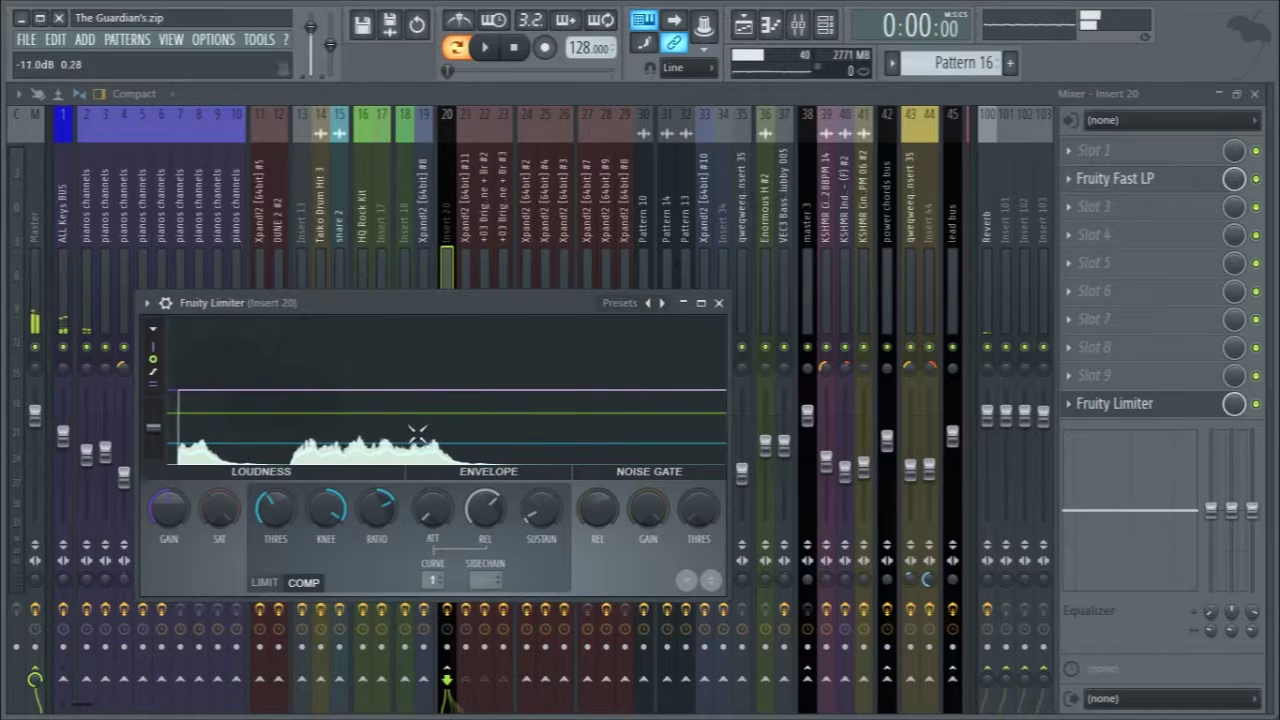
left_click(719, 303)
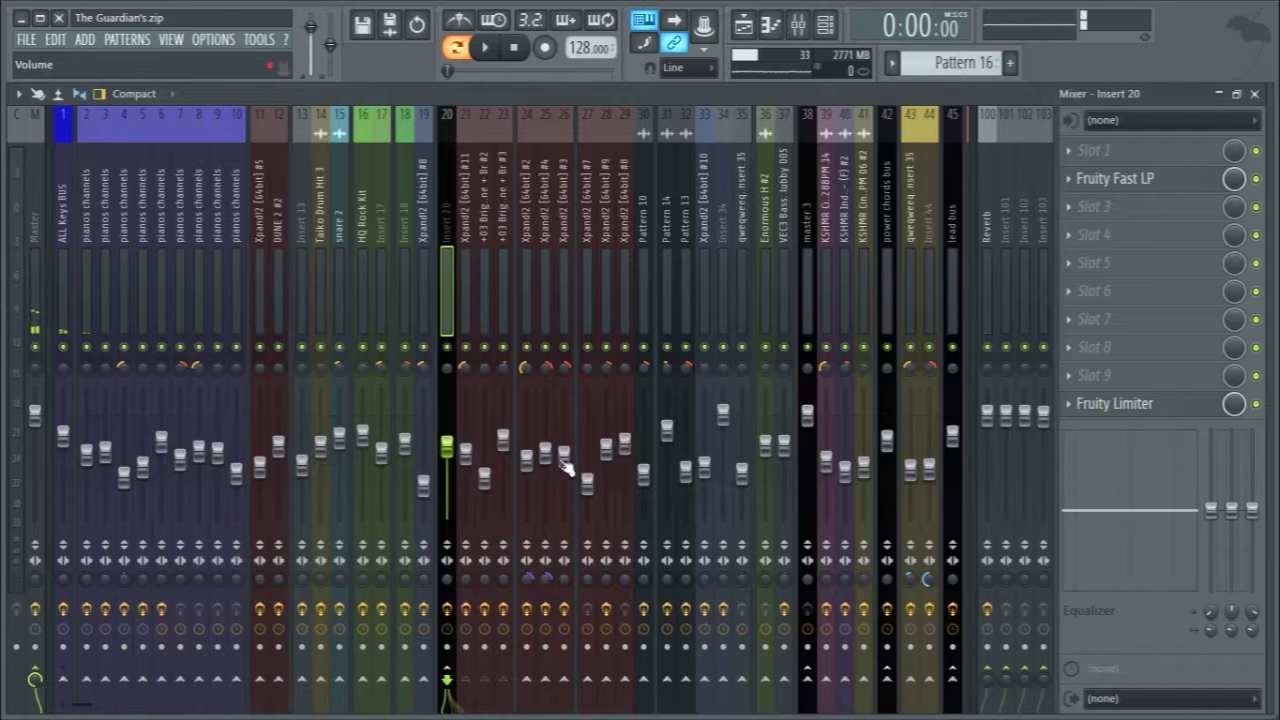
left_click(1255, 94)
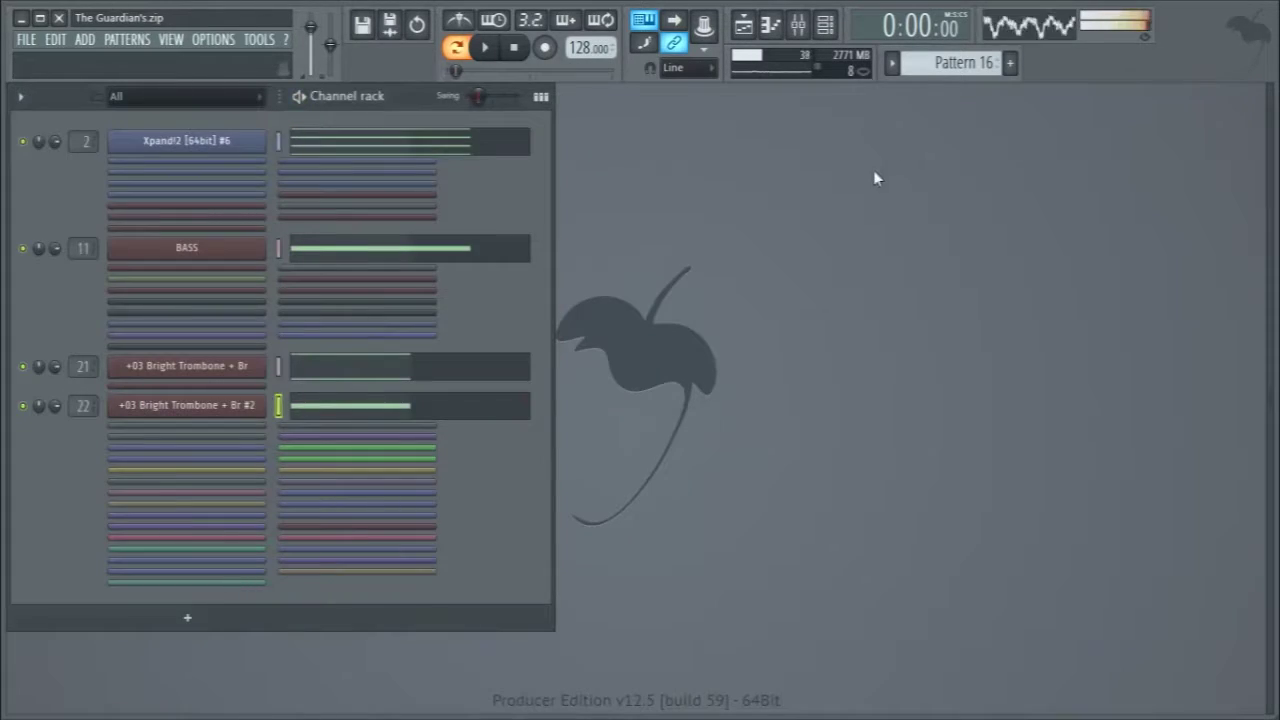
- Switch to Pattern 17, play it, and check in the mixer which tracks carry its sound
scroll(942, 63, "up", 1)
key("space")
key("space")
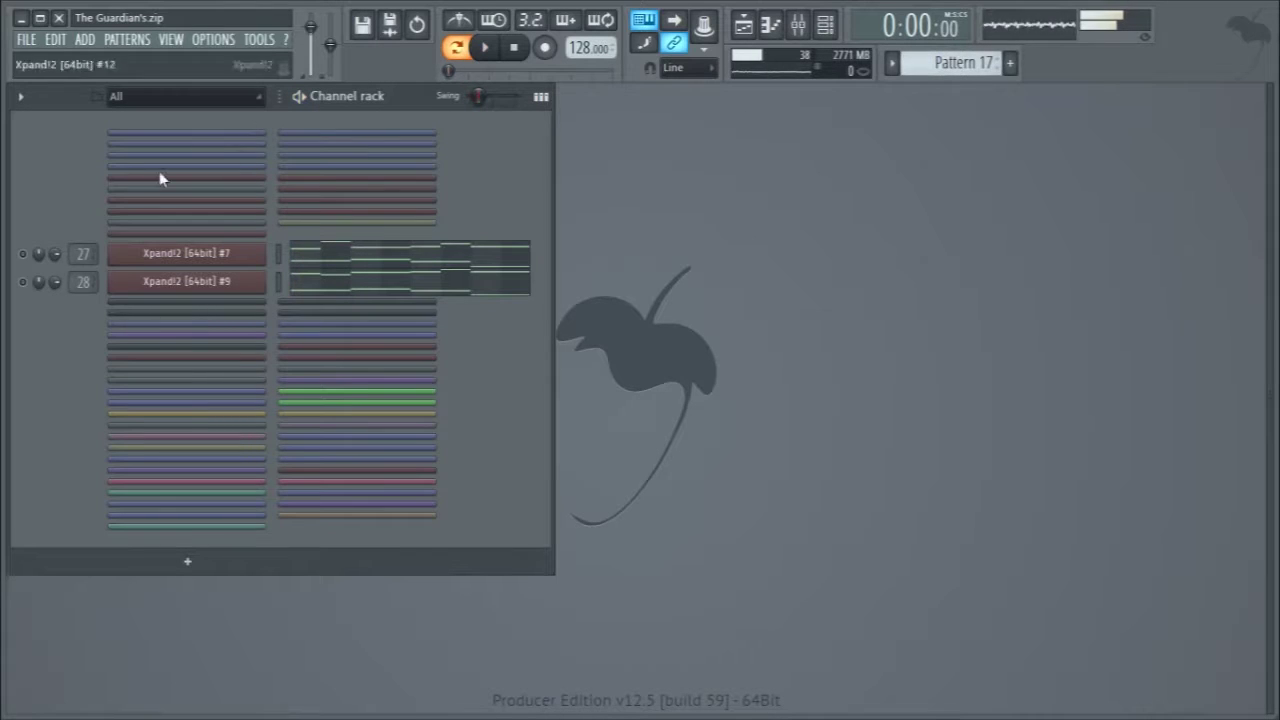
key("space")
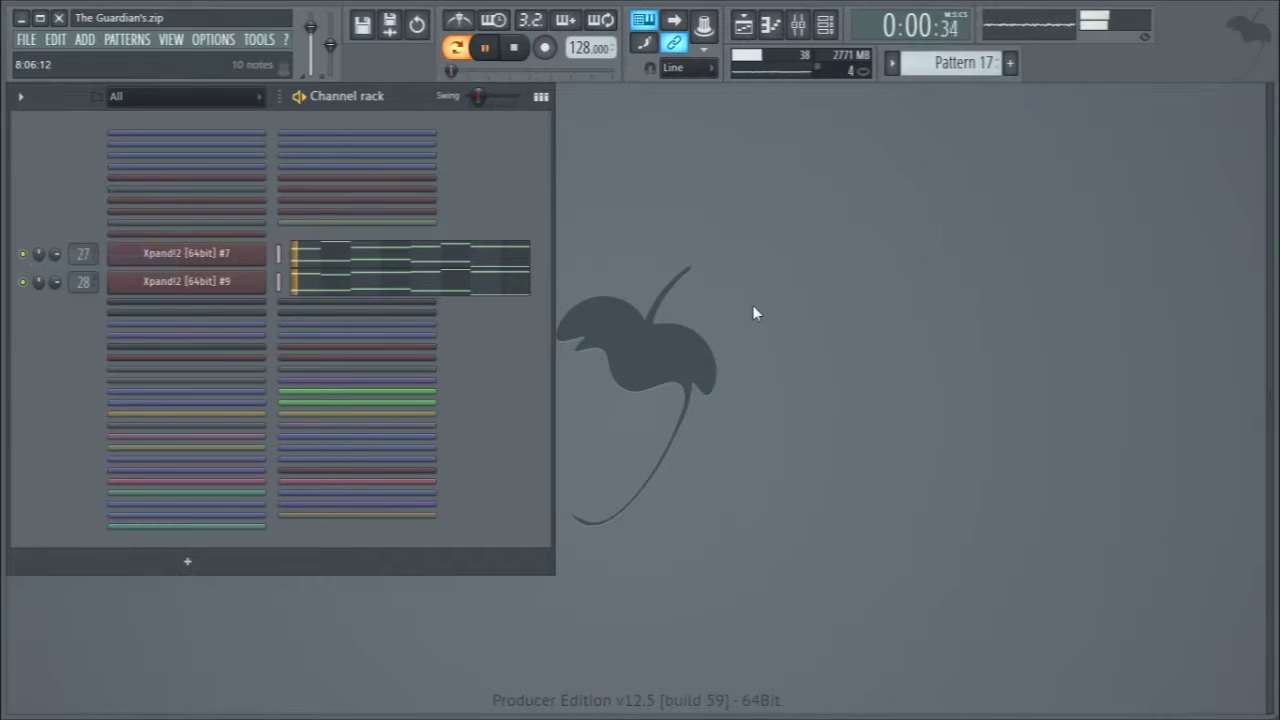
key("F9")
key("space")
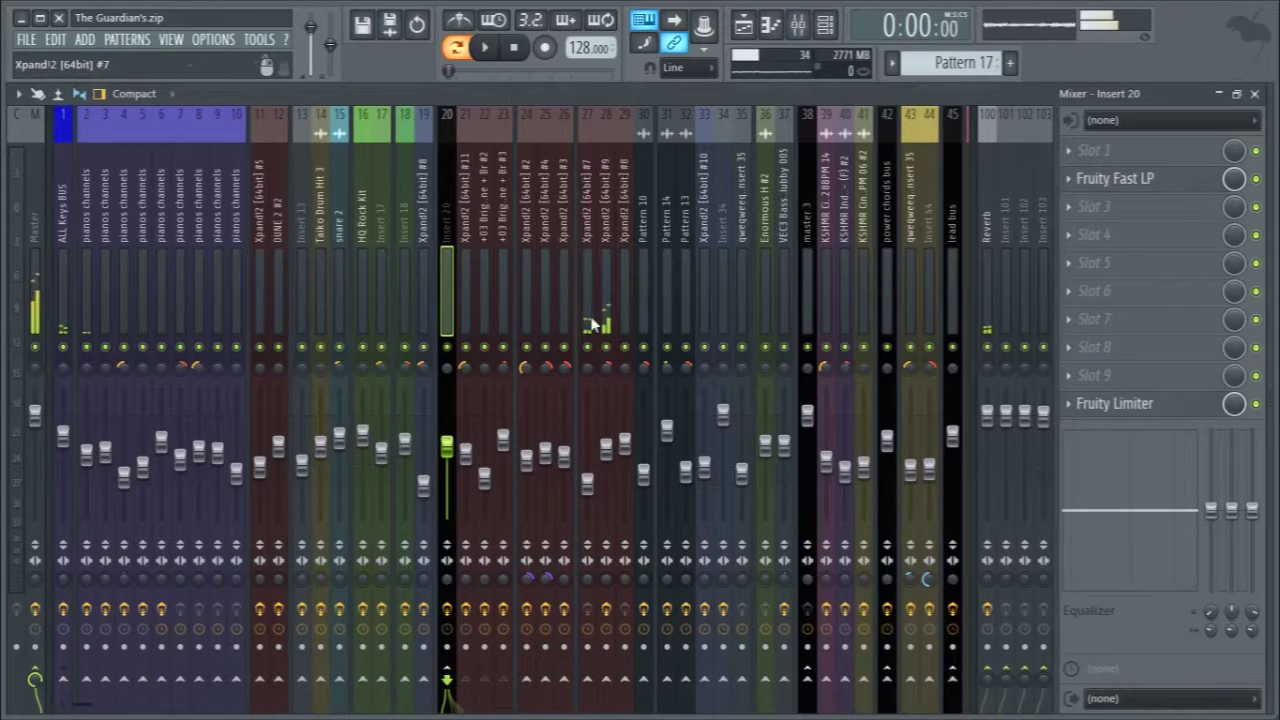
- Listen to mixer track 27 soloed, check the equalizer and effect slots of tracks 27 and 28, and close the mixer
left_click(590, 335)
key("space")
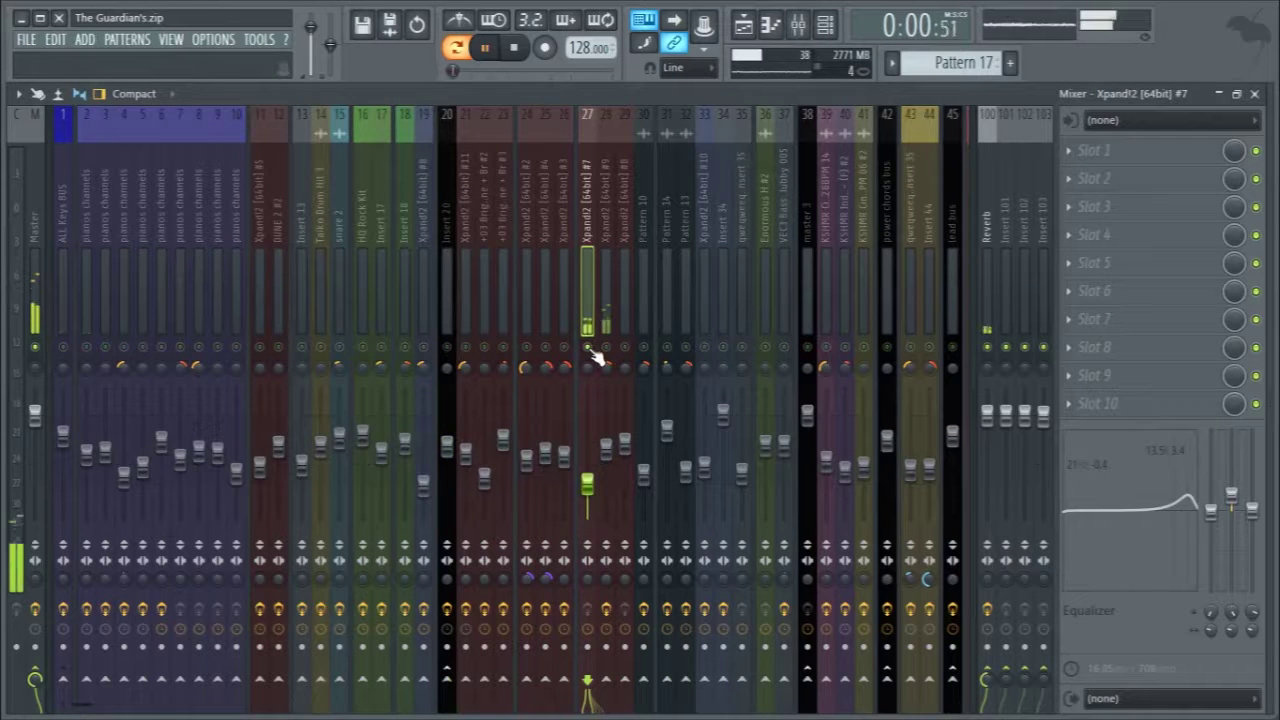
key("space")
left_click(604, 336)
left_click(1255, 93)
- Play the Xpand!2 [64bit] #9 channel soloed, look at its Female Aah Hi Pass Pad+ instrument settings, and close the plugin
key("space")
left_click(22, 282)
key("space")
right_click(22, 282)
left_click(165, 283)
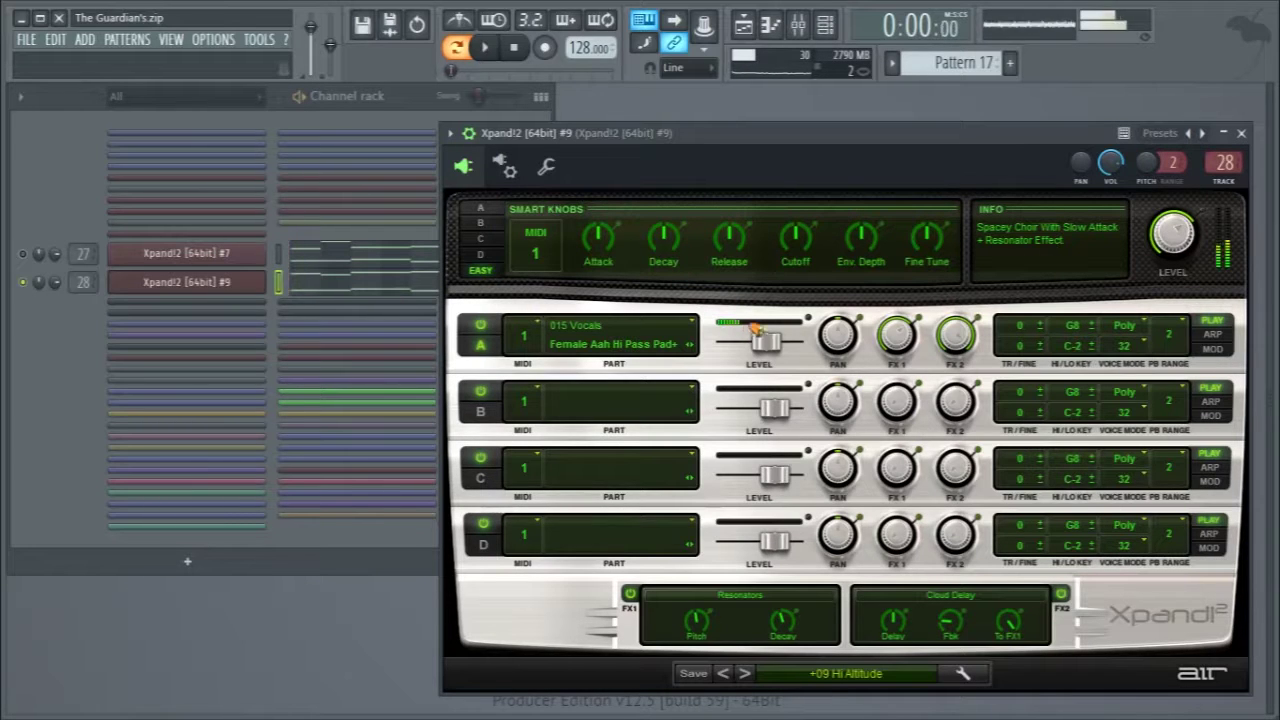
left_click(1239, 134)
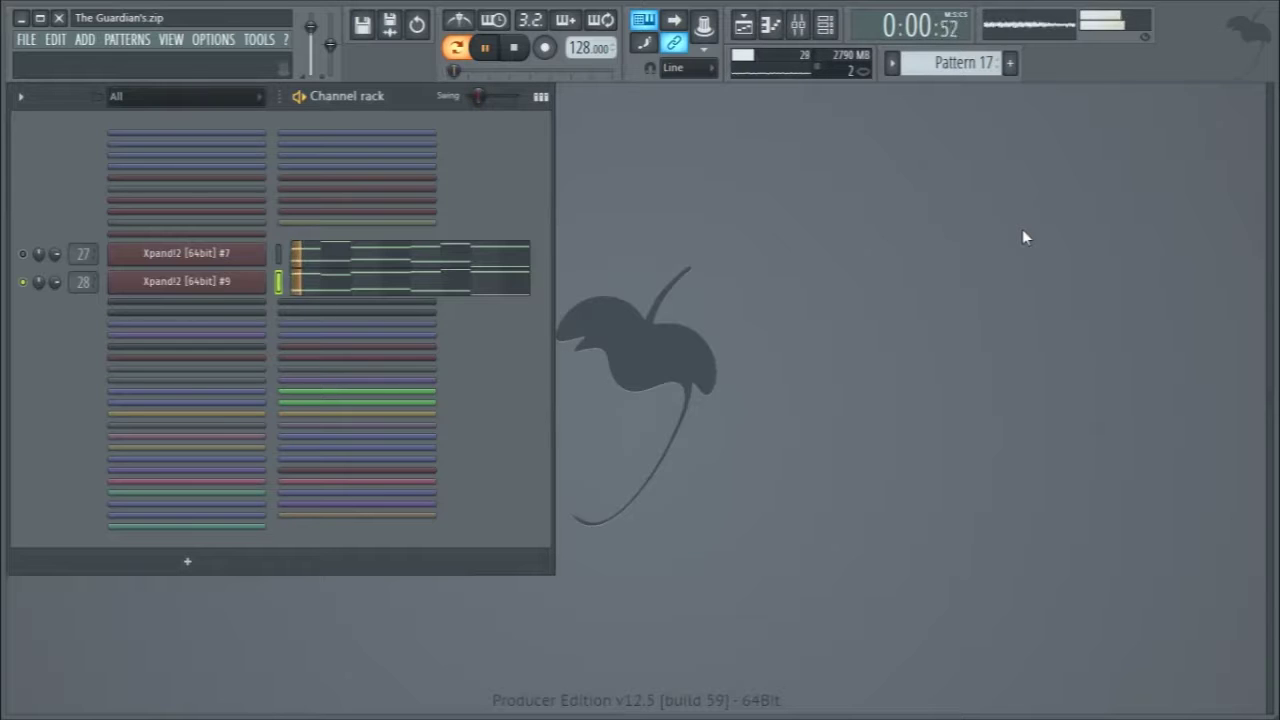
key("space")
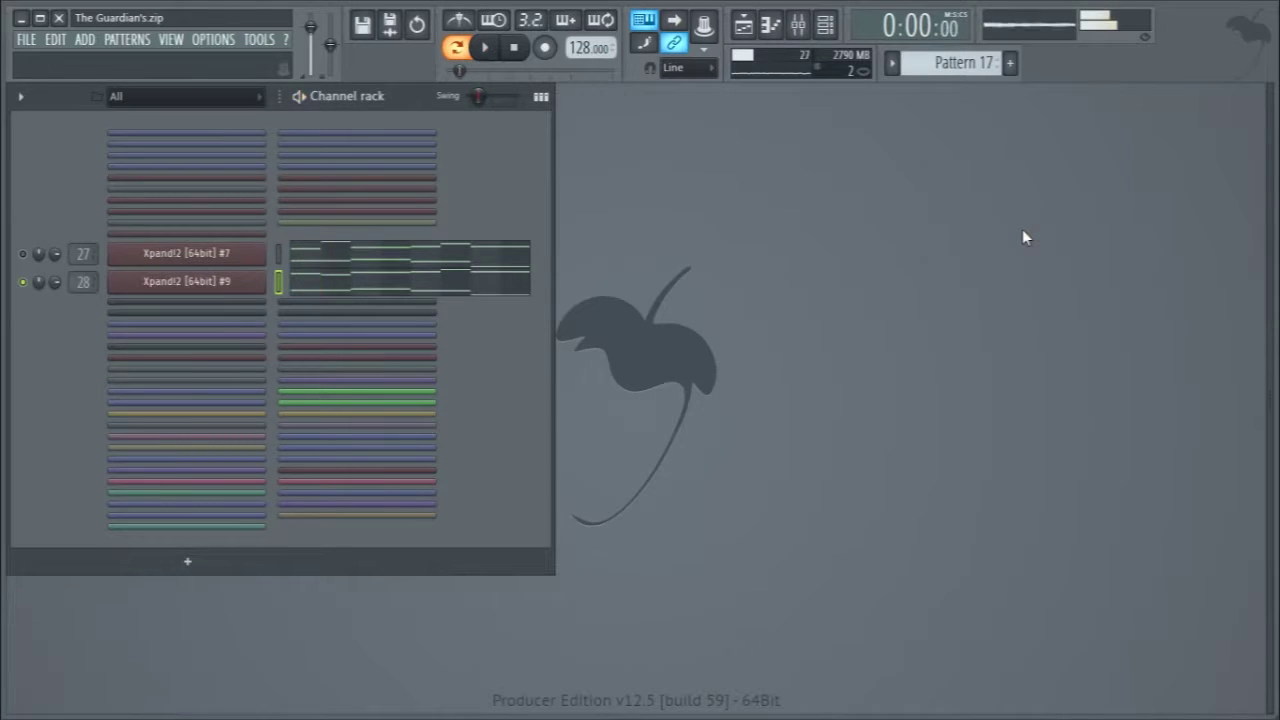
- Examine the Fruity Limiter and equalizer on mixer track 28, play the soloed channel, and close the mixer
key("F9")
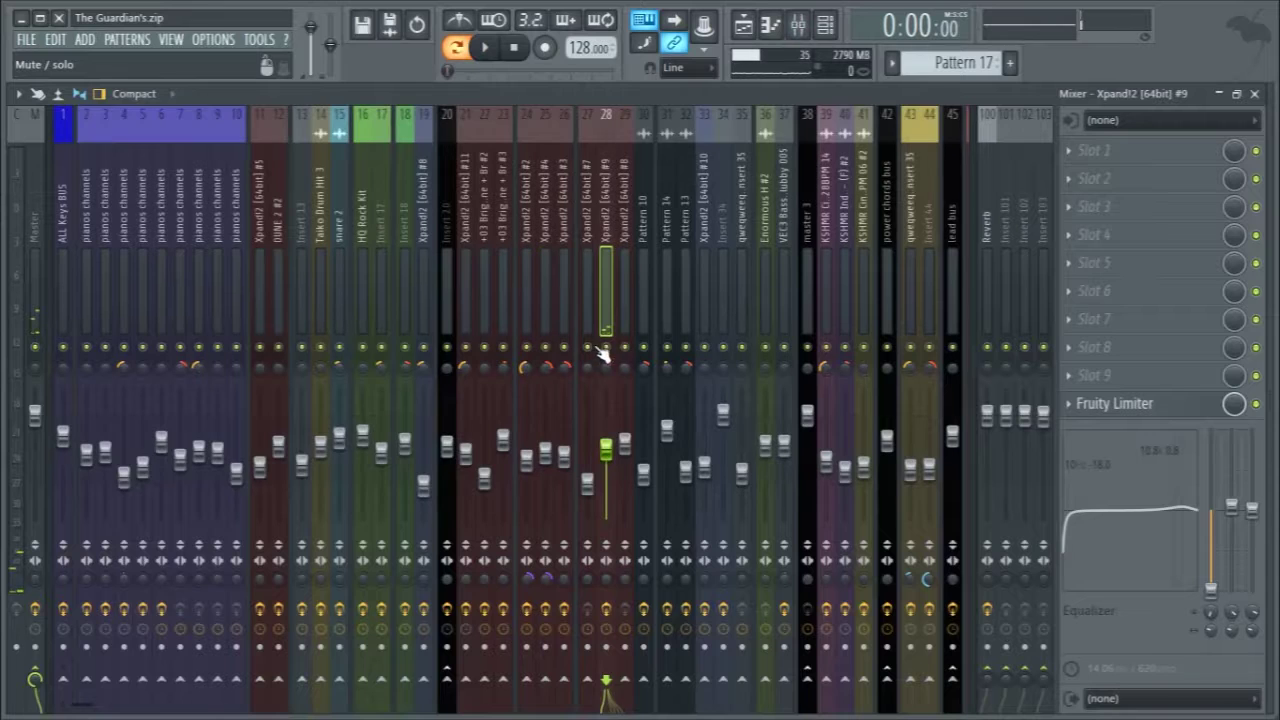
left_click(1132, 403)
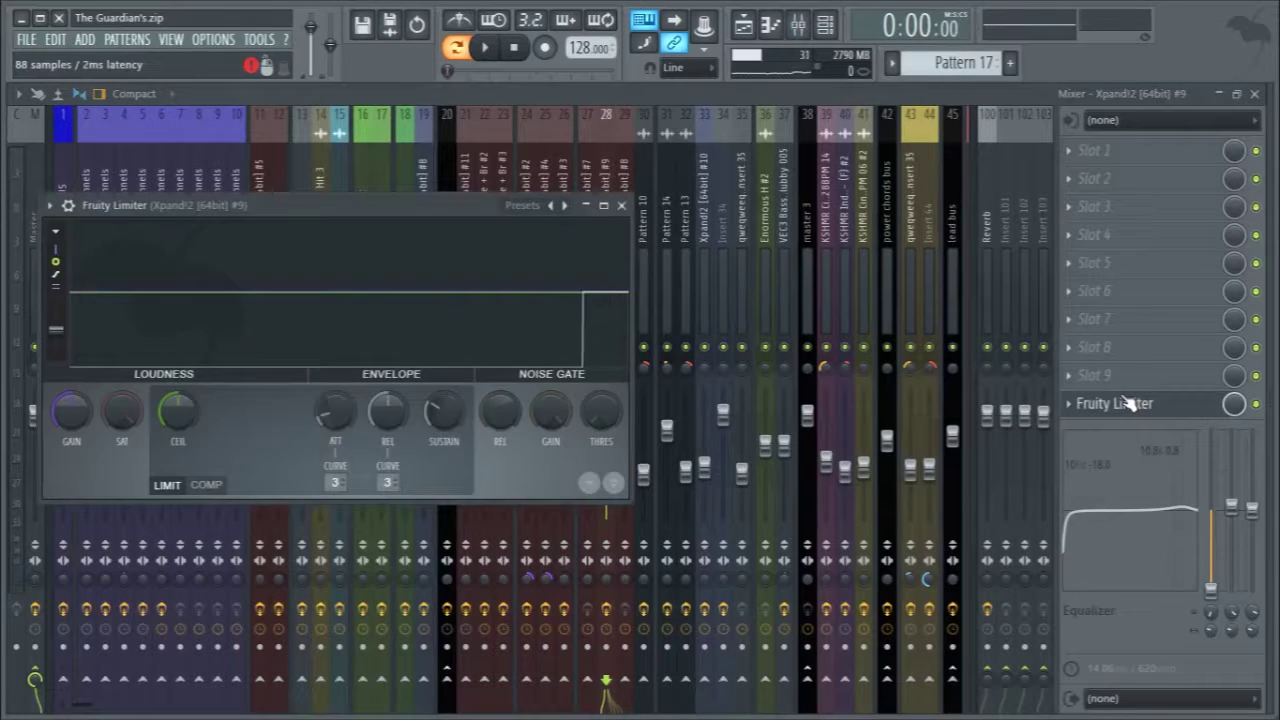
left_click(1132, 403)
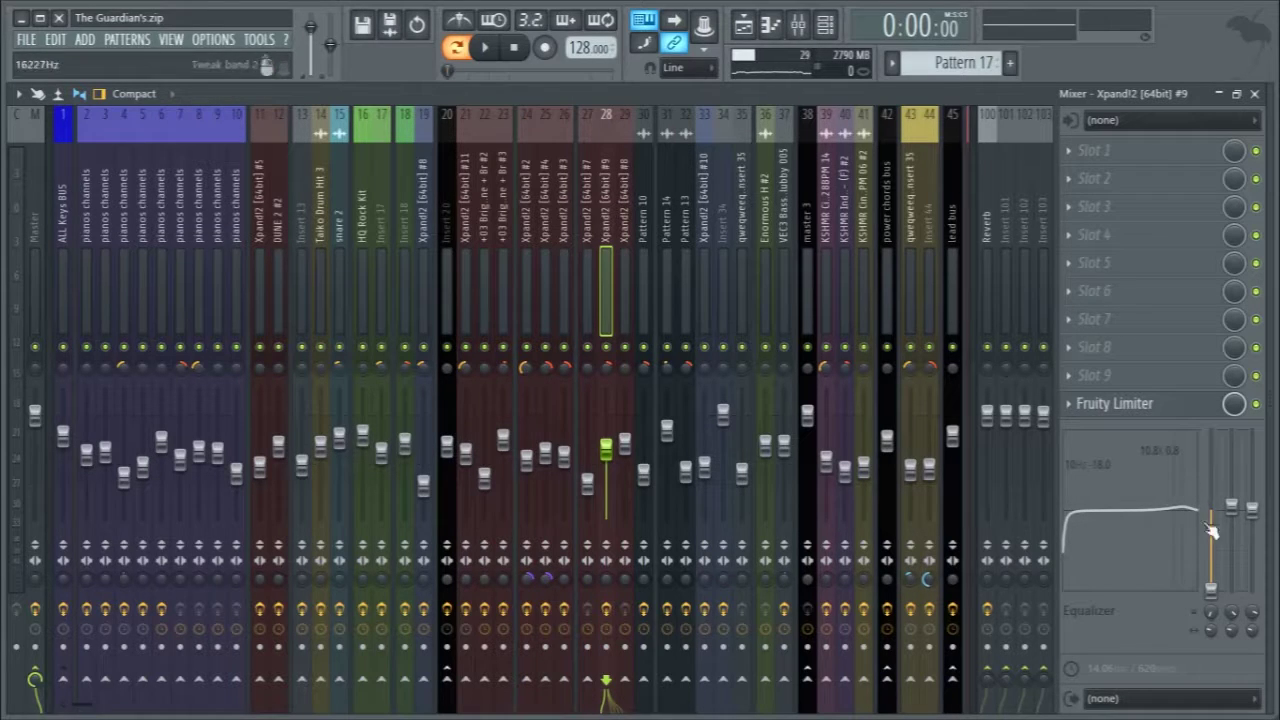
key("space")
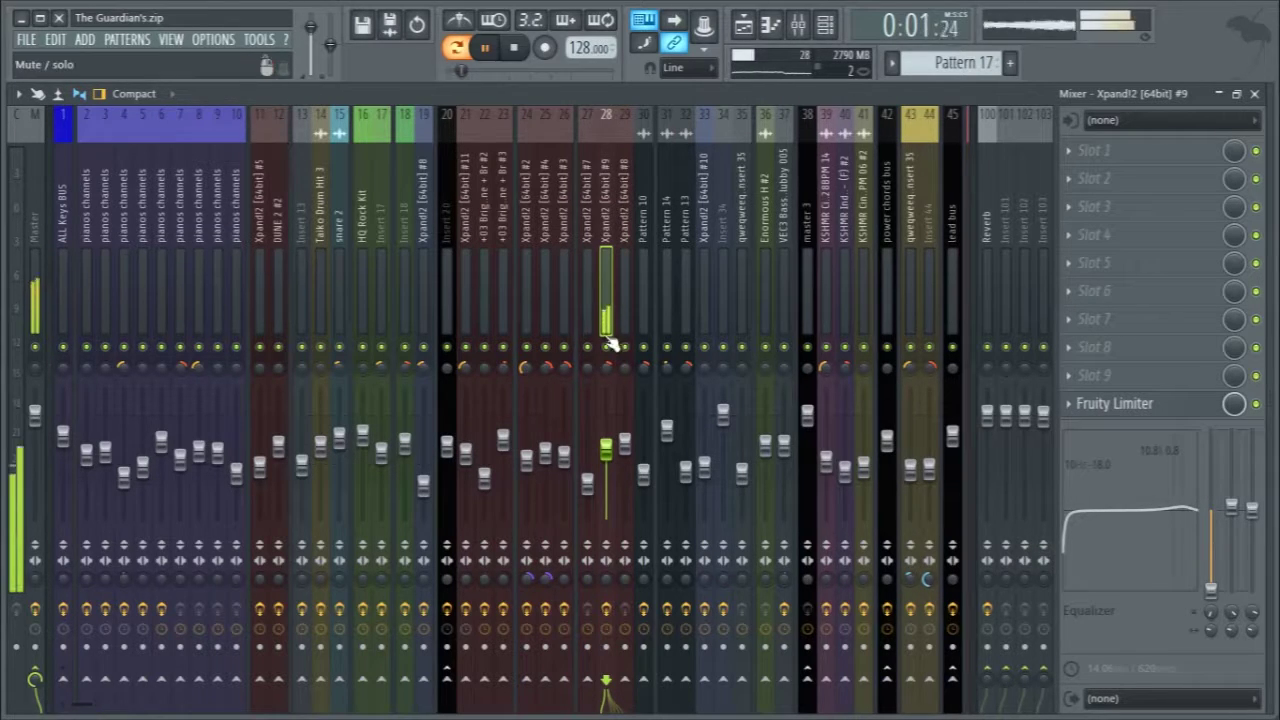
left_click(588, 300)
key("space")
key("F9")
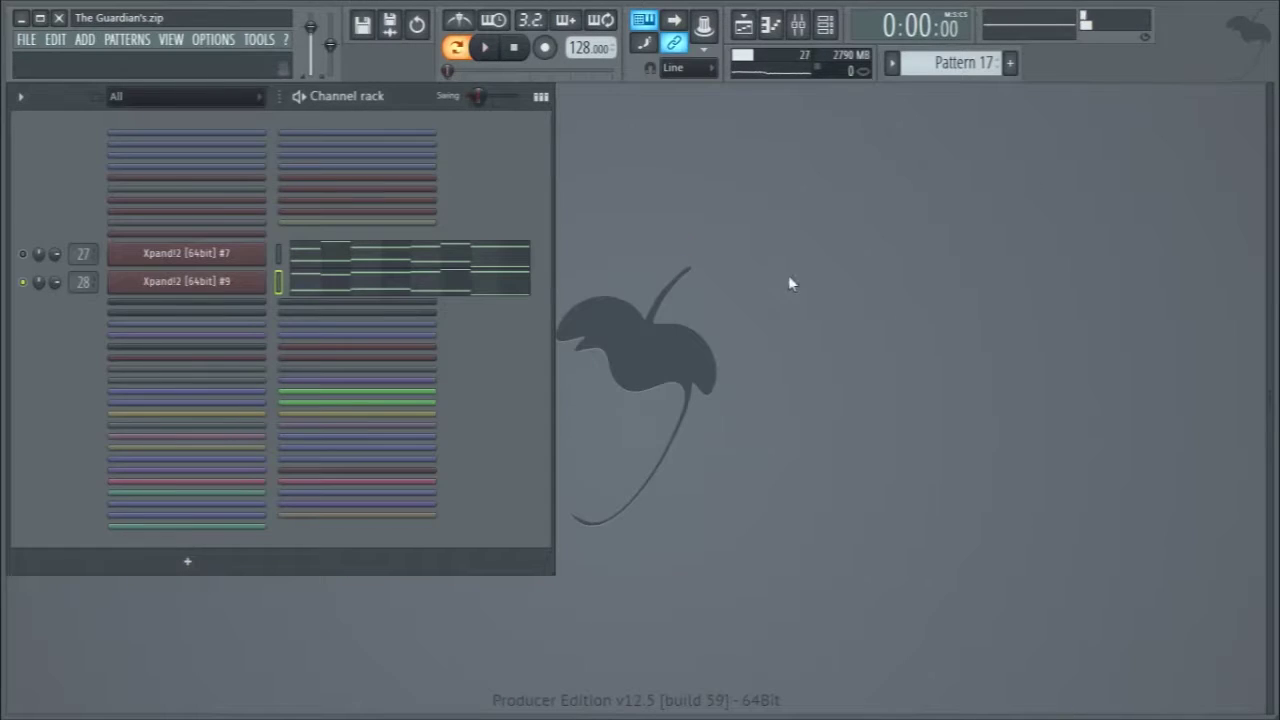
- Turn the Xpand!2 [64bit] #7 channel back on and play Pattern 17
left_click(22, 253)
key("space")
key("space")
- Switch to Pattern 18, play it with its Xpand!2 [64bit] #6 notes shown in the piano roll, and close the piano roll
scroll(945, 62, "down", 1)
key("space")
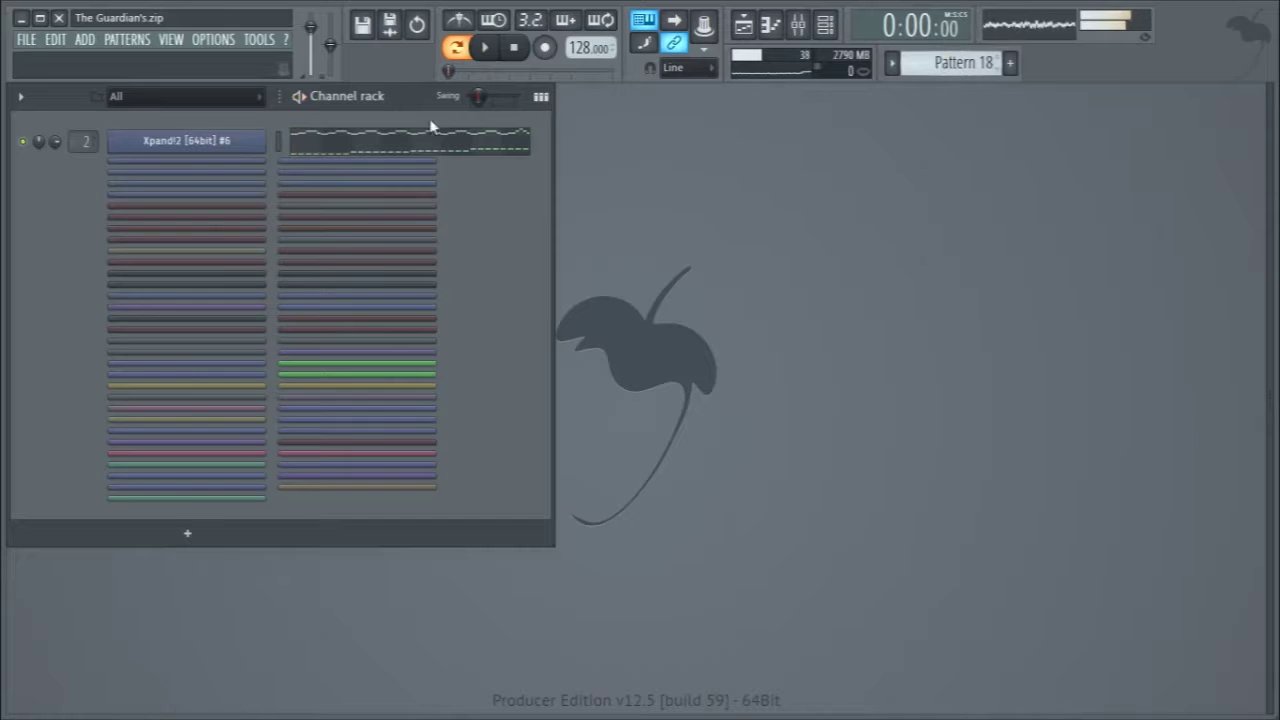
left_click(380, 143)
scroll(957, 302, "up", 1)
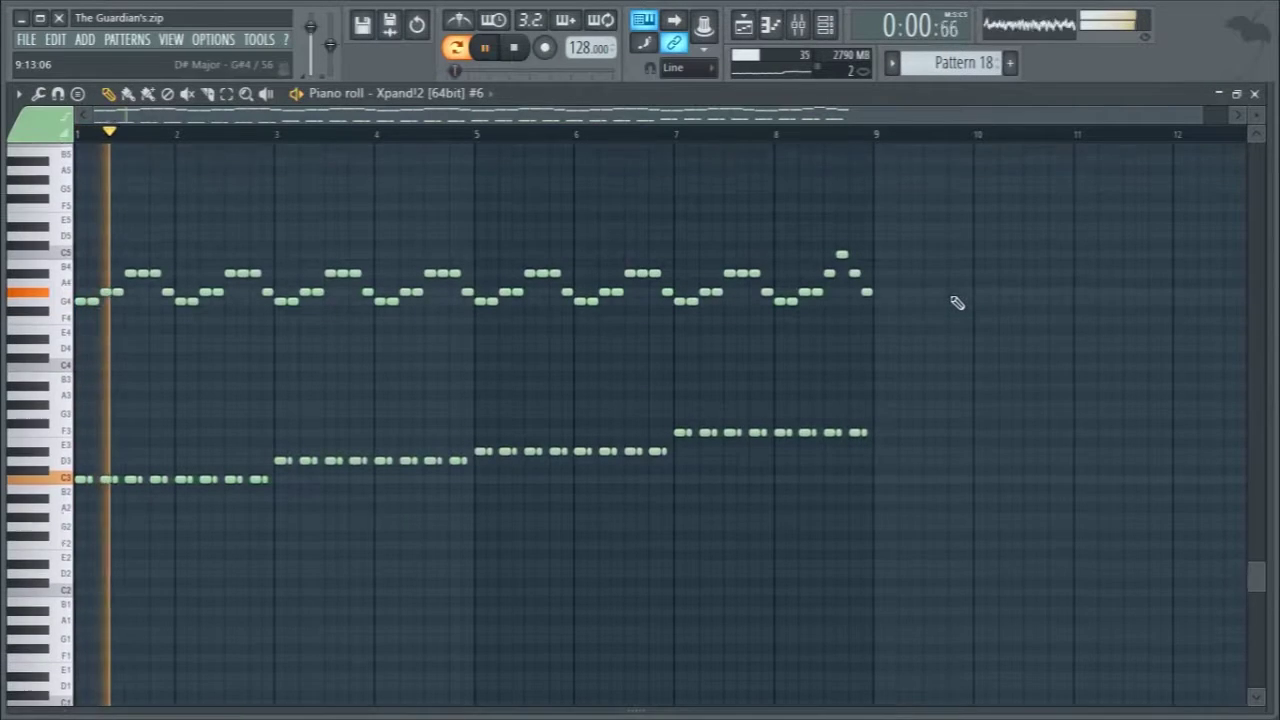
key("space")
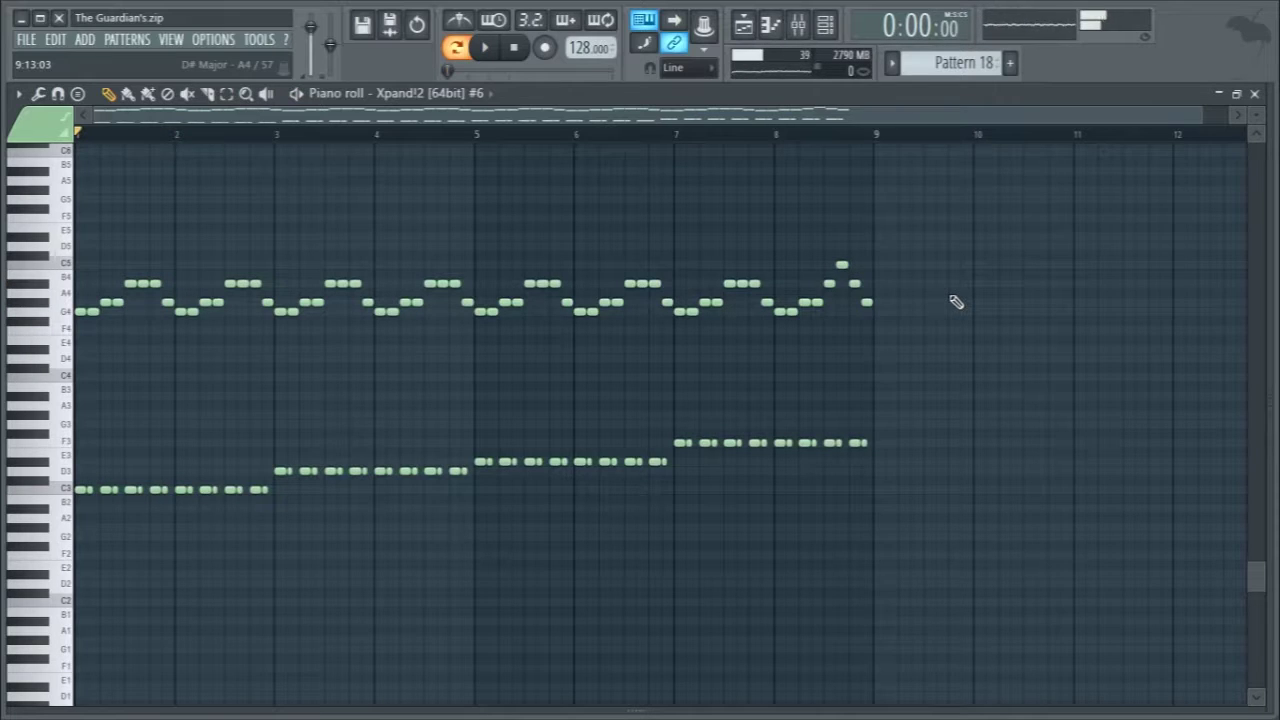
left_click(1254, 93)
- Switch to Pattern 20 and play it with its Xpand!2 [64bit] #11 notes shown in the piano roll
scroll(972, 63, "down", 1)
scroll(972, 63, "down", 1)
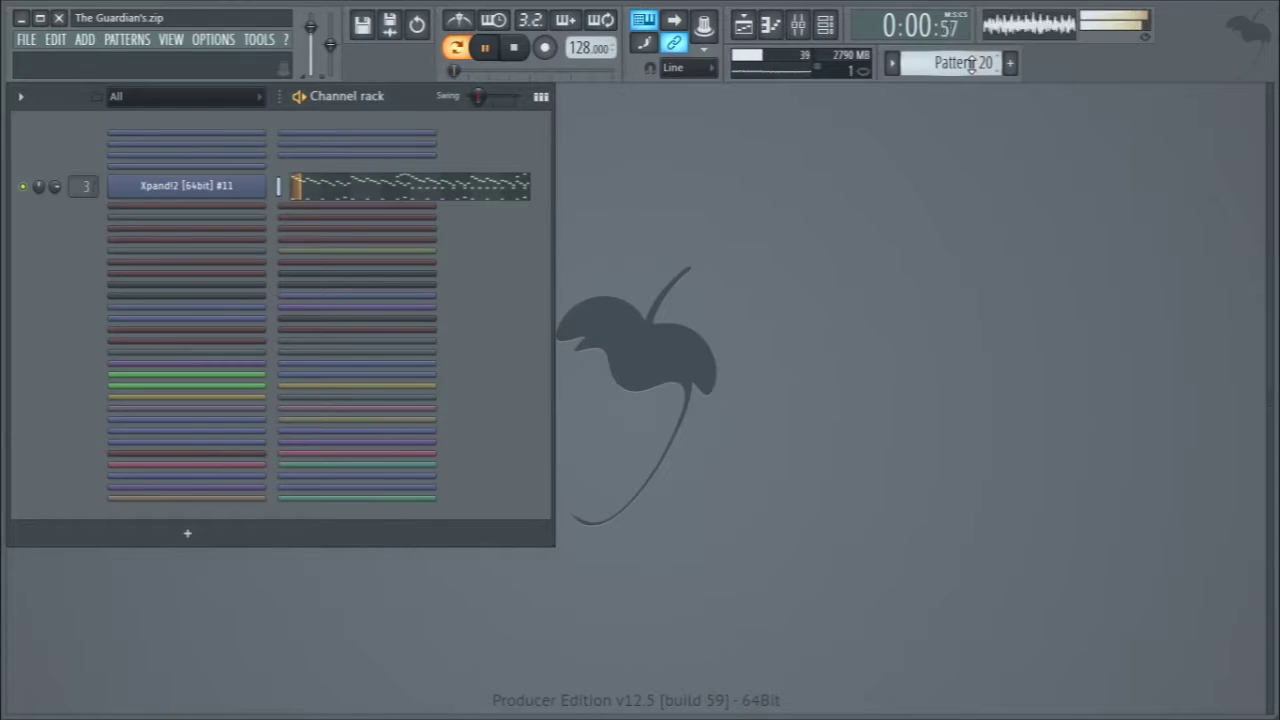
key("F9")
key("F9")
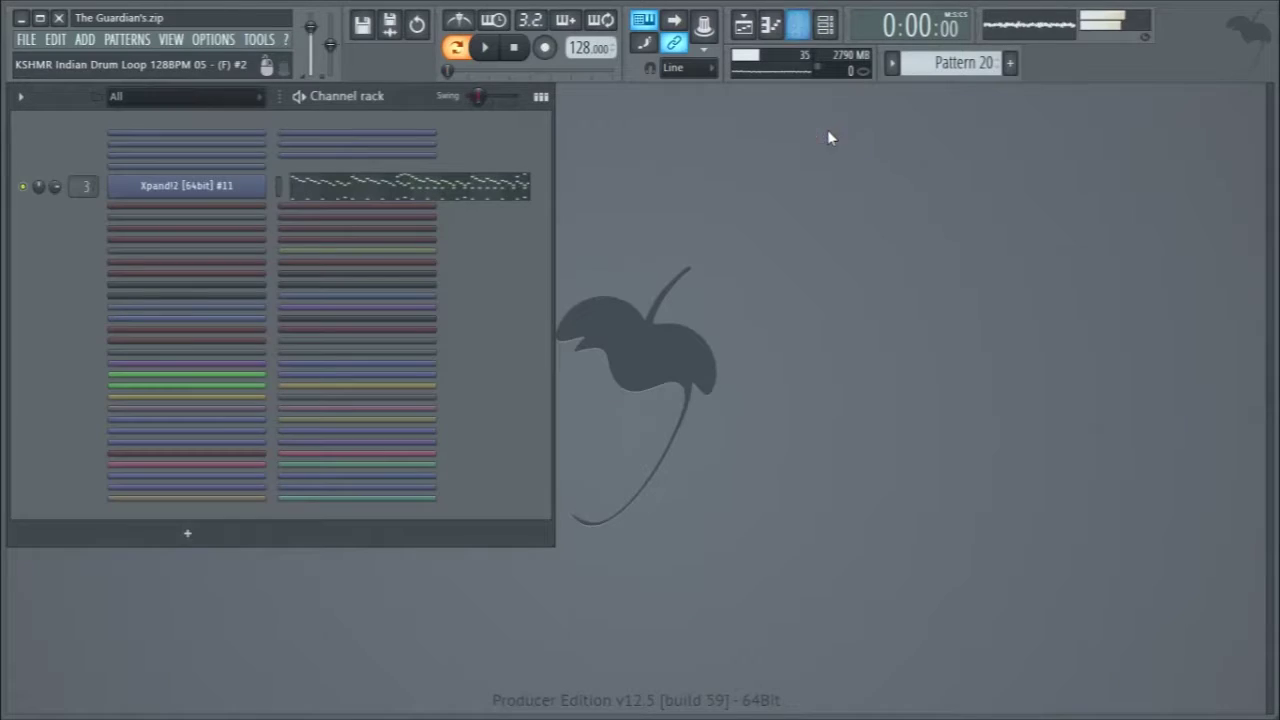
left_click(488, 178)
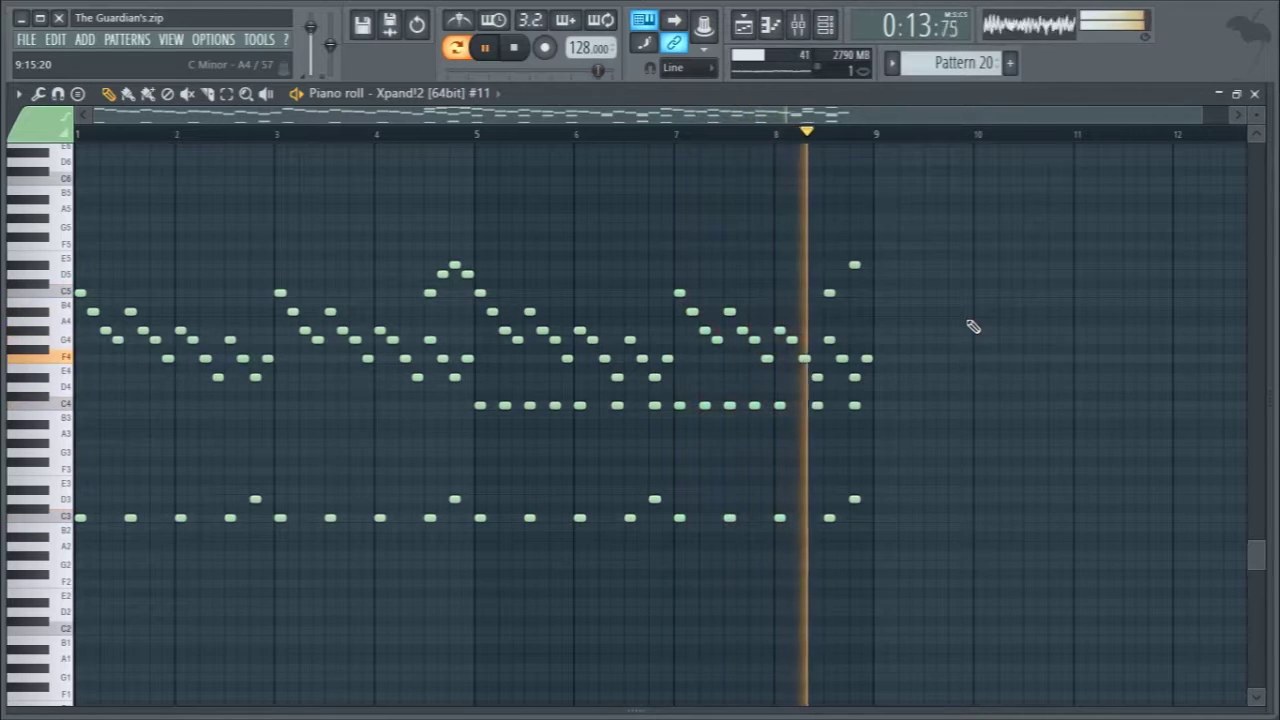
key("space")
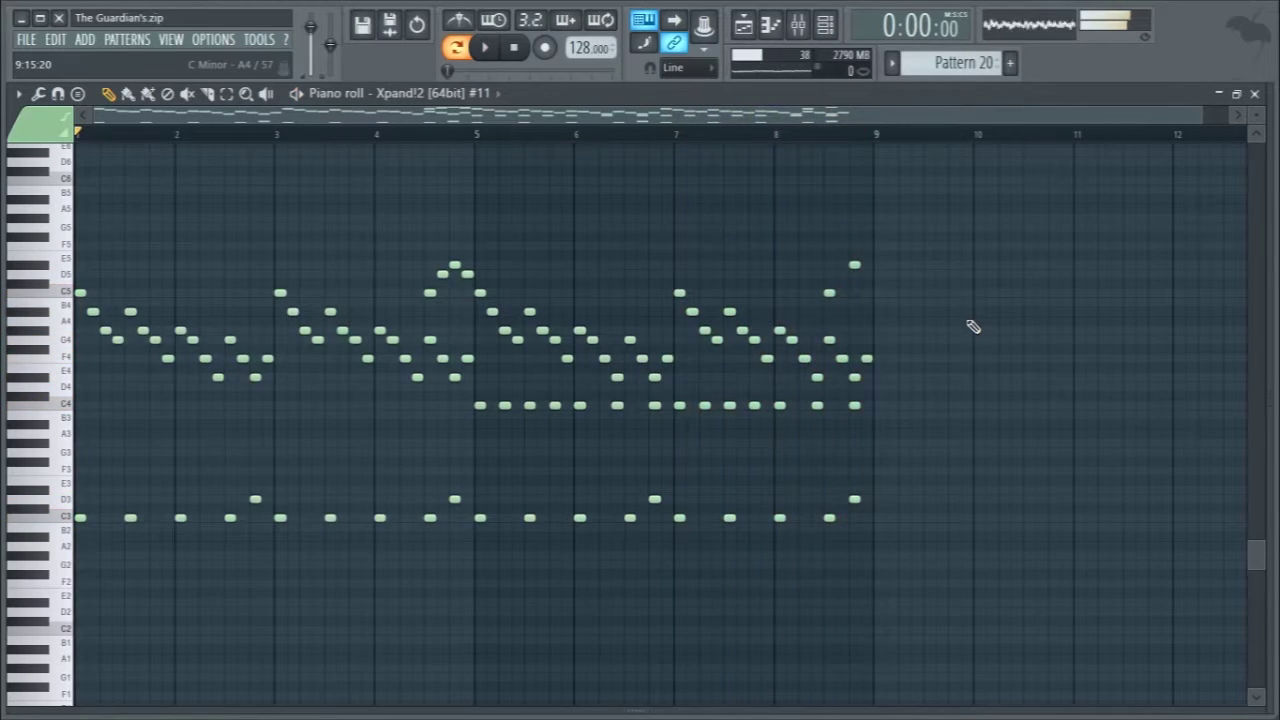
- Inspect the Stereoize 3 and Fruity parametric EQ 2 effects on mixer track 3 of the pianos channels
left_click(1254, 93)
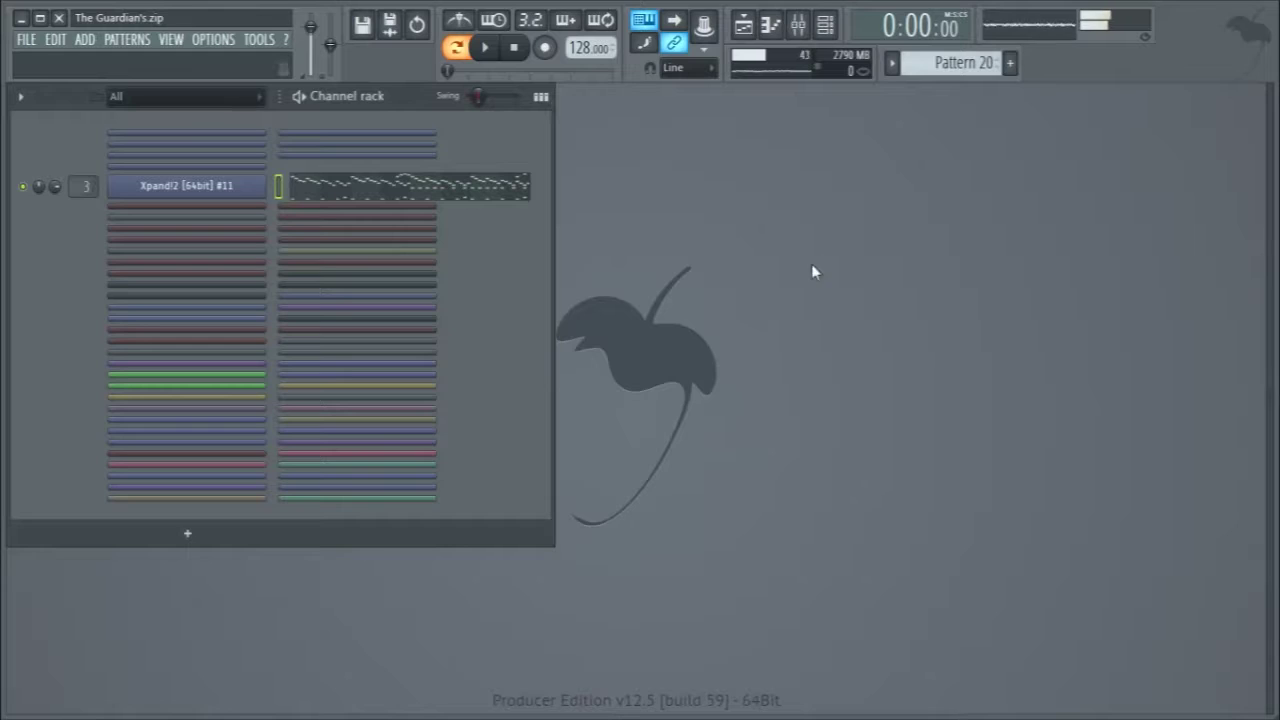
key("F9")
left_click(108, 345)
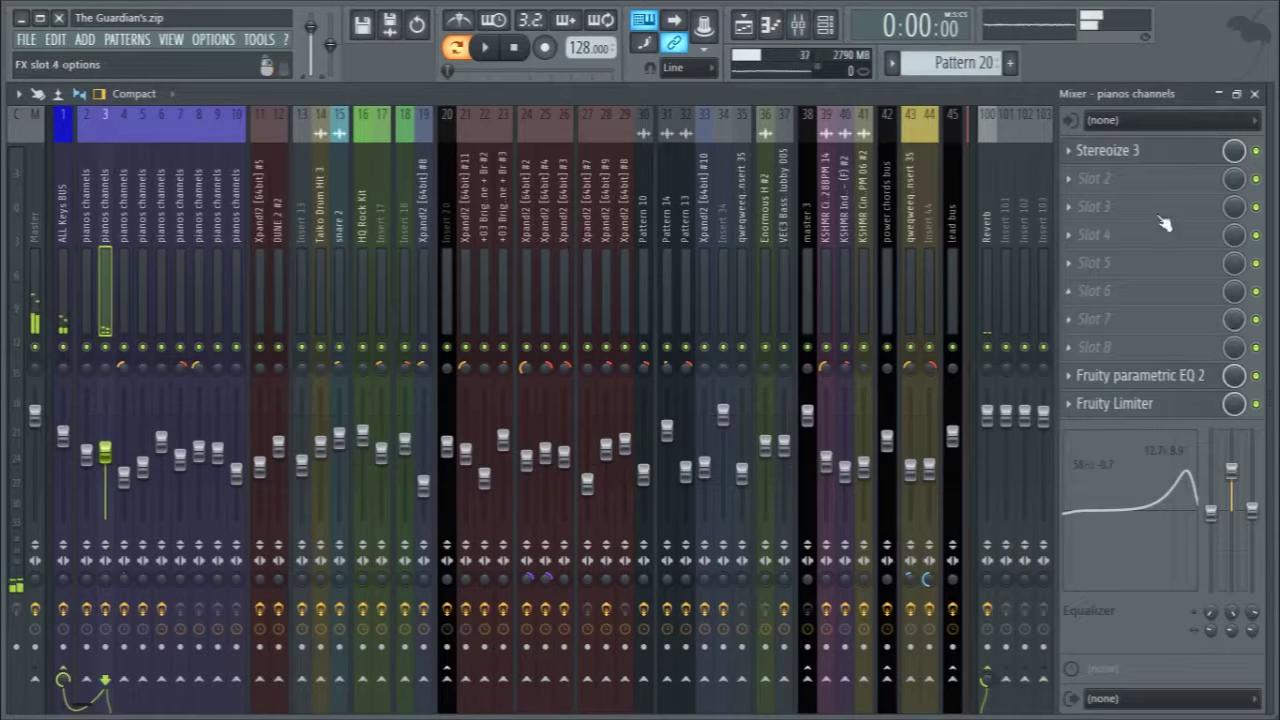
left_click(1126, 150)
left_click(1128, 150)
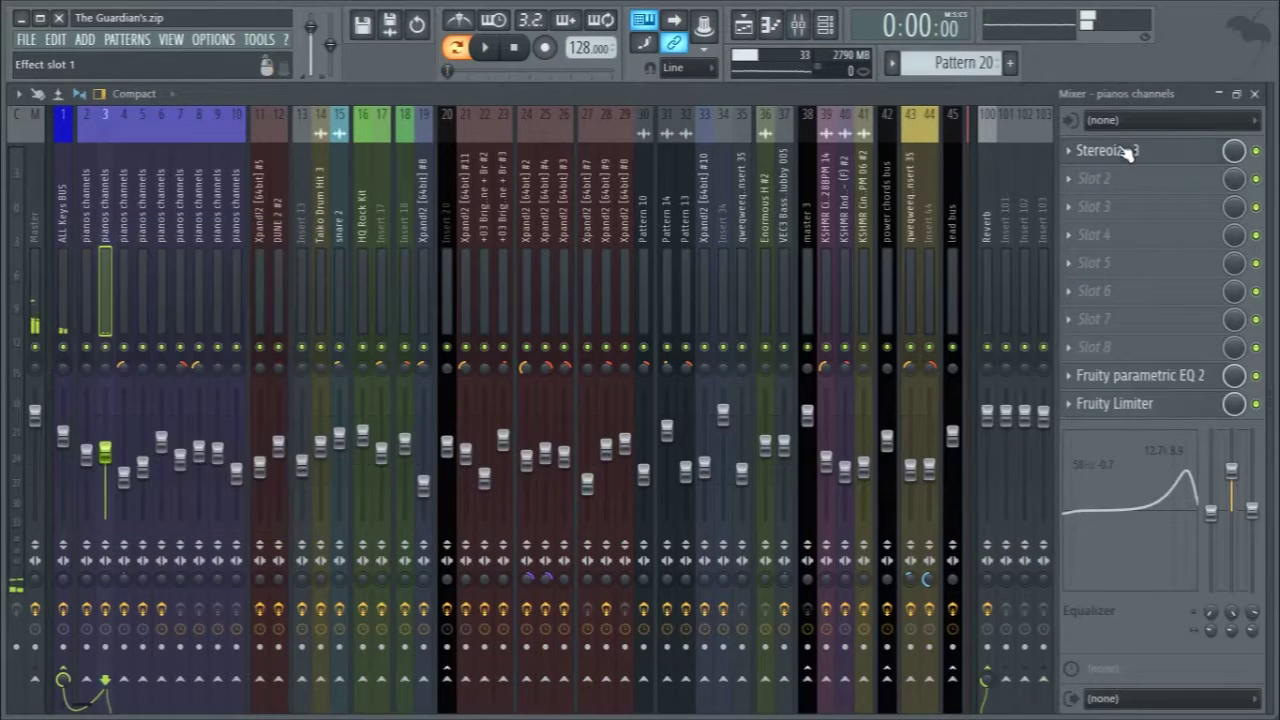
left_click(1130, 378)
left_click(537, 446)
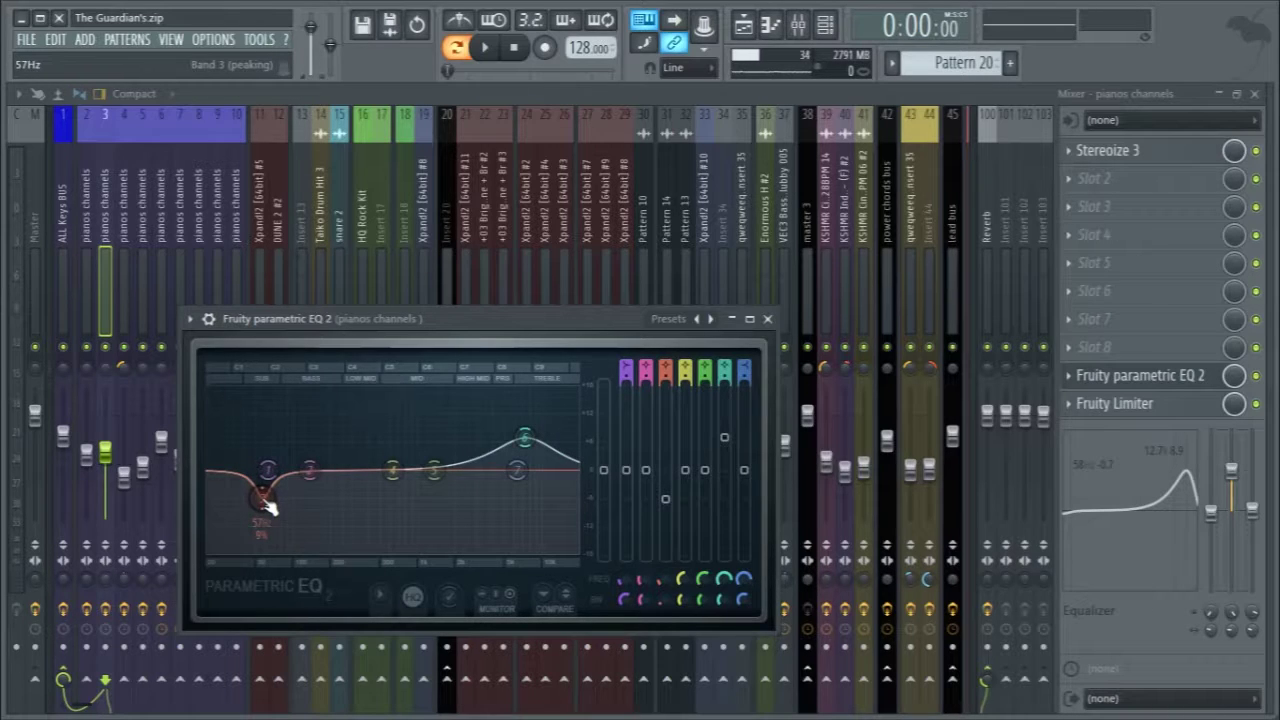
left_click(769, 319)
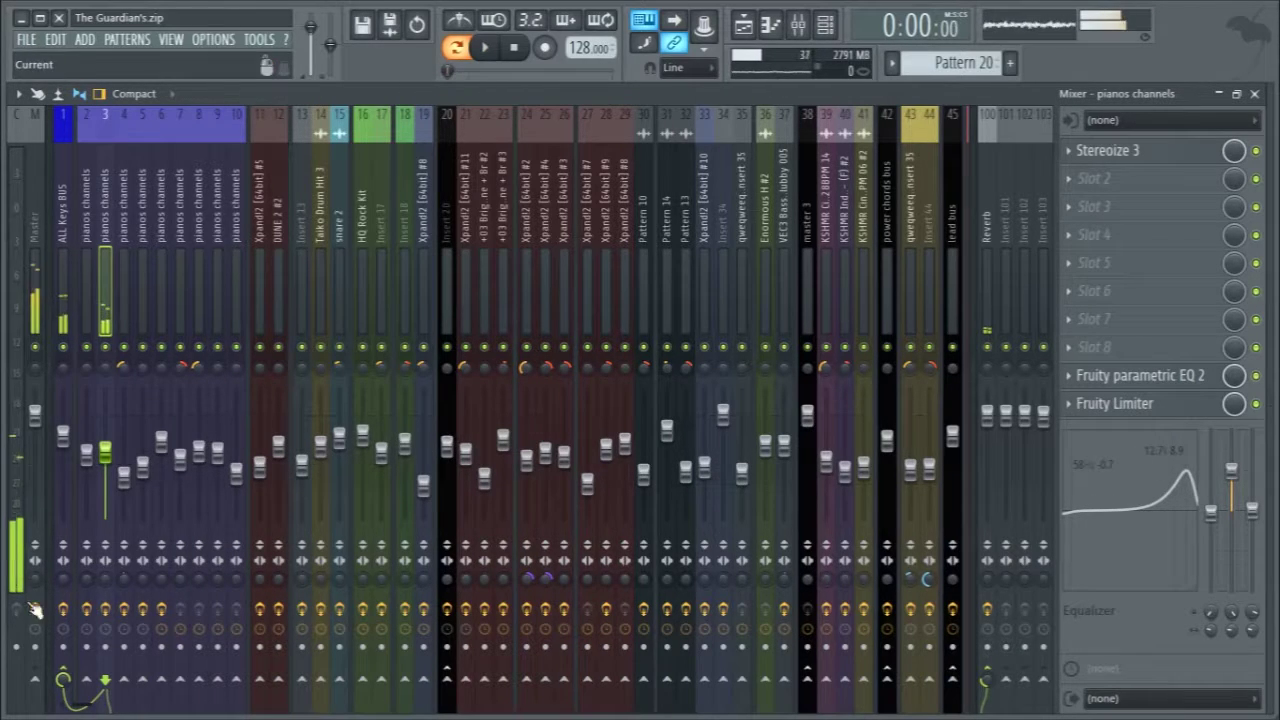
- Check the ALL Keys BUS effect chain and play Pattern 20 with mixer track 3 selected
left_click(62, 182)
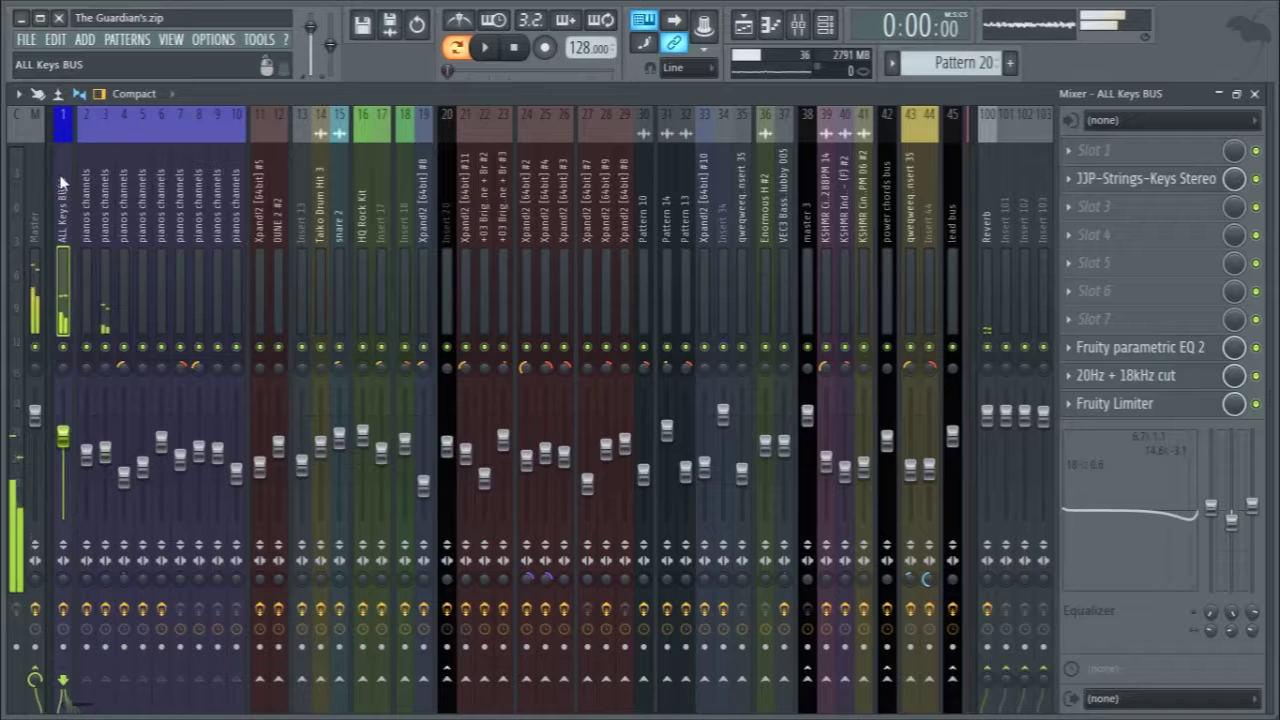
left_click(105, 238)
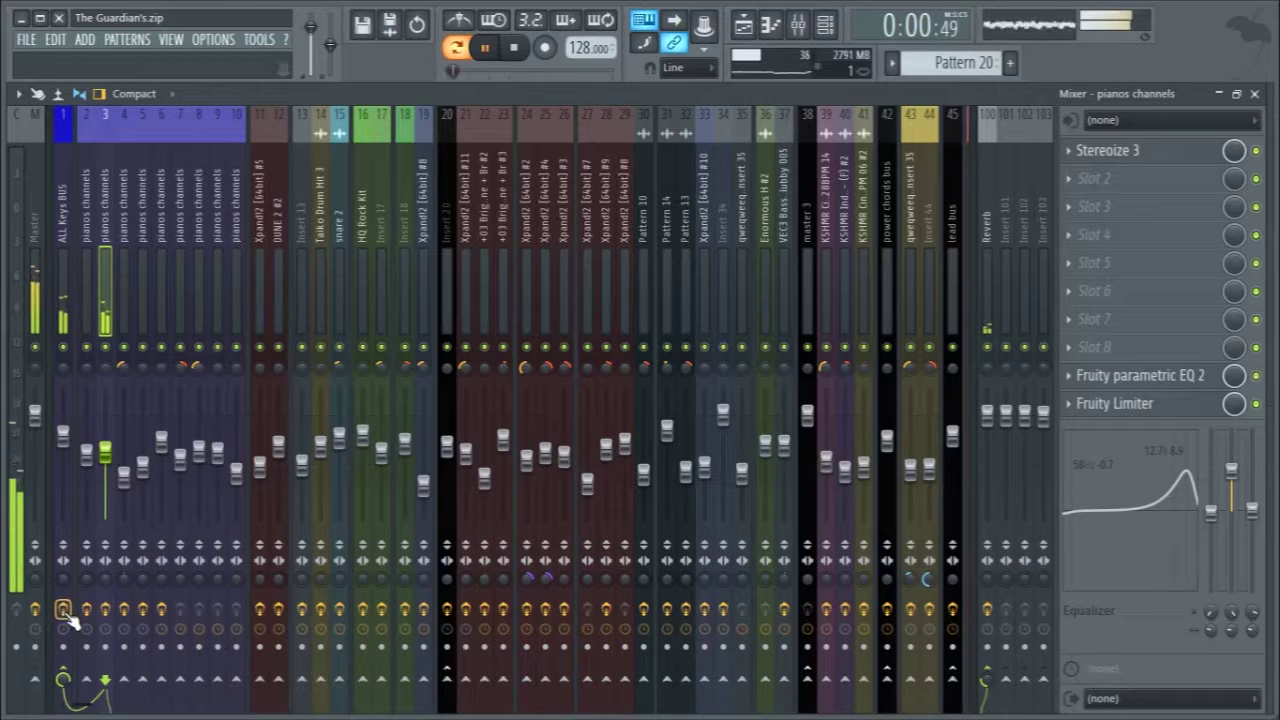
key("space")
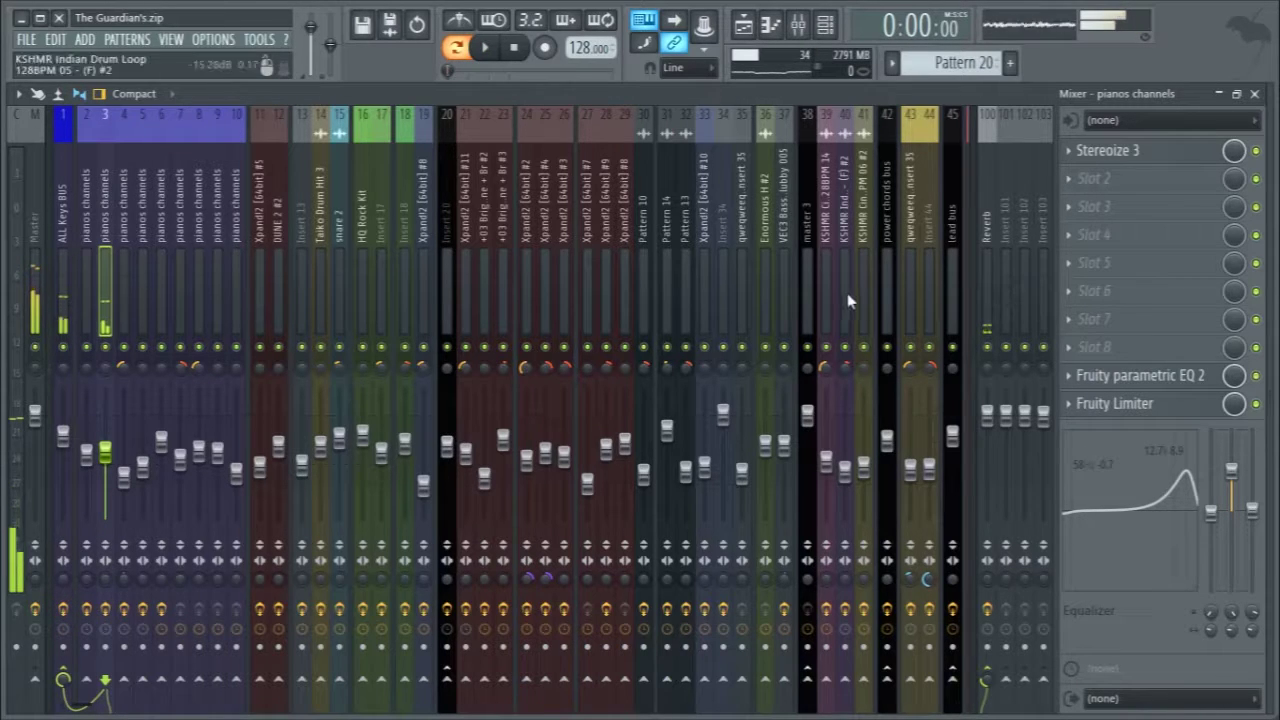
- Switch to Pattern 21 and view the instrument settings of its Xpand!2 #12 channel
left_click(1254, 93)
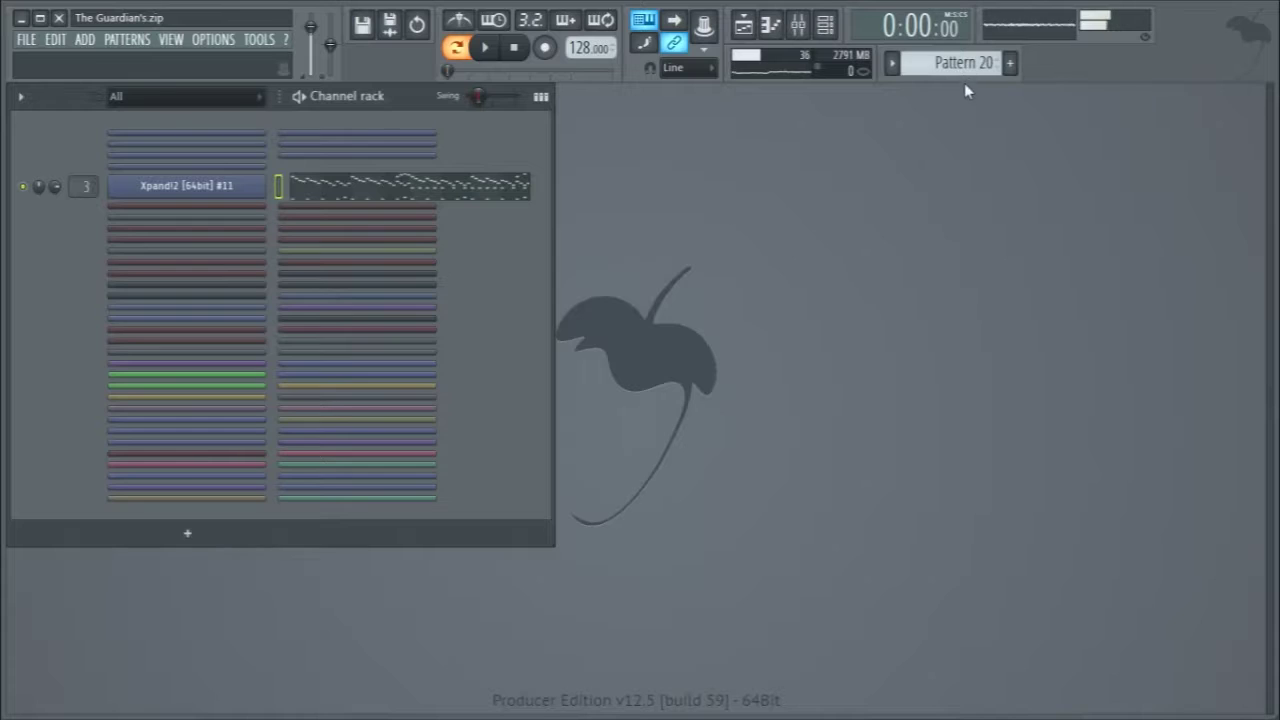
scroll(947, 62, "down", 1)
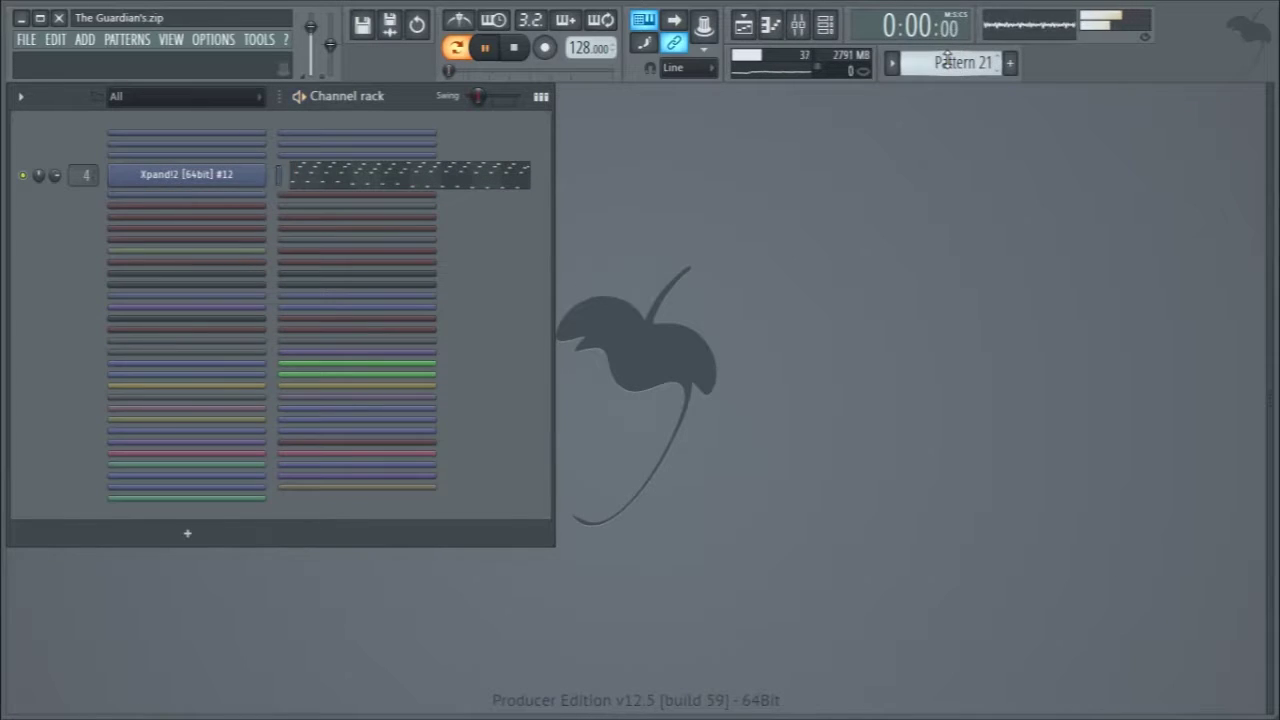
left_click(180, 175)
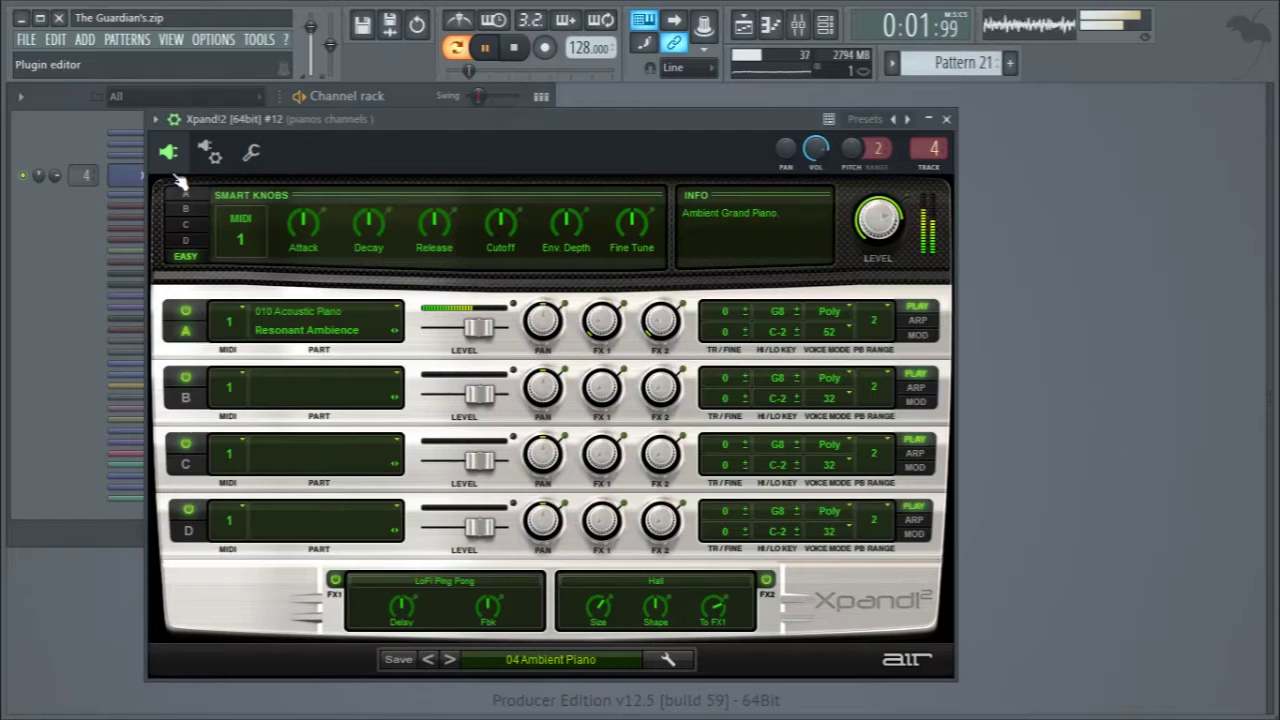
left_click(140, 178)
- Inspect the Fruity parametric EQ 2, Fruity Limiter and Stereoize 3 effects on mixer track 4, and play the pattern
key("F9")
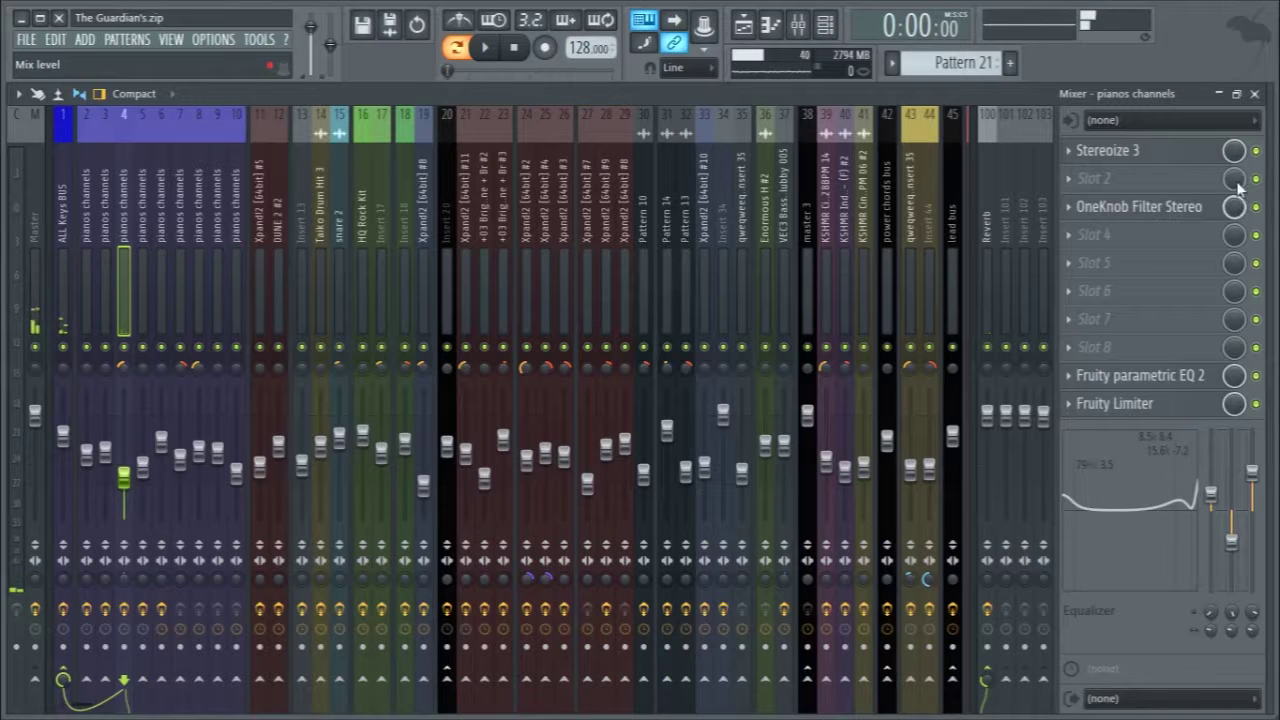
left_click(1104, 376)
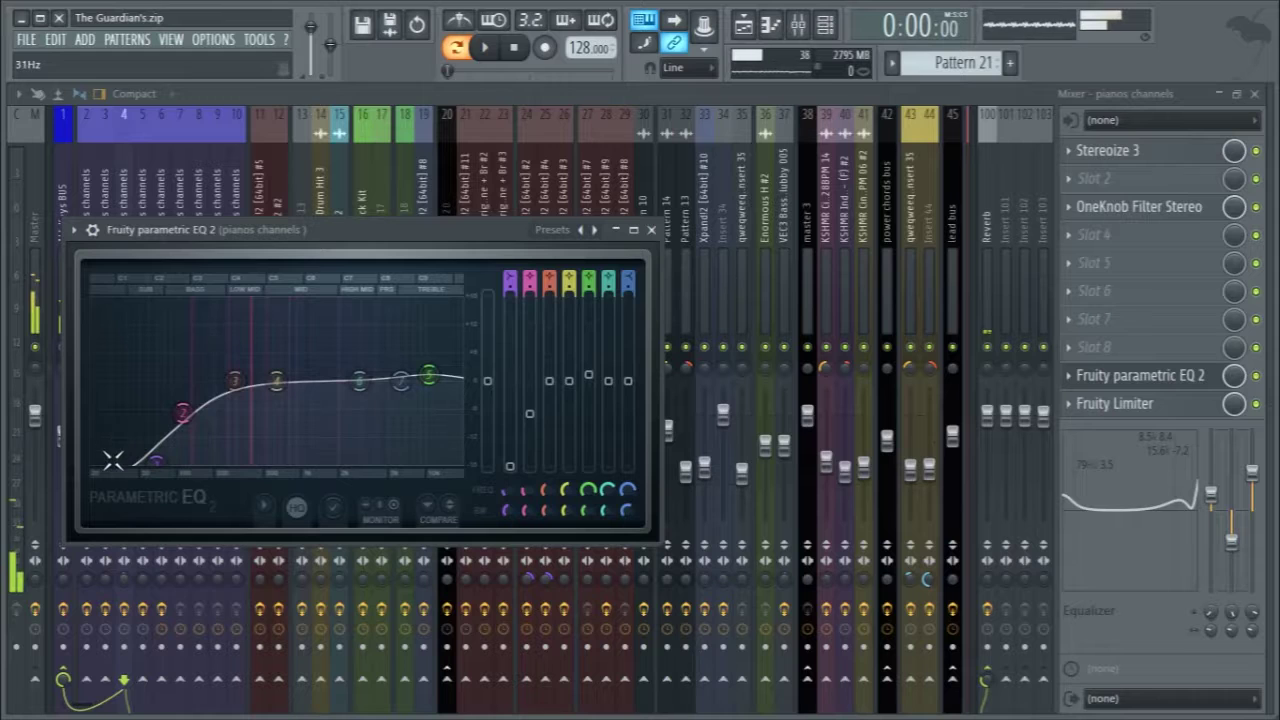
left_click(651, 230)
left_click(1140, 403)
left_click(1145, 405)
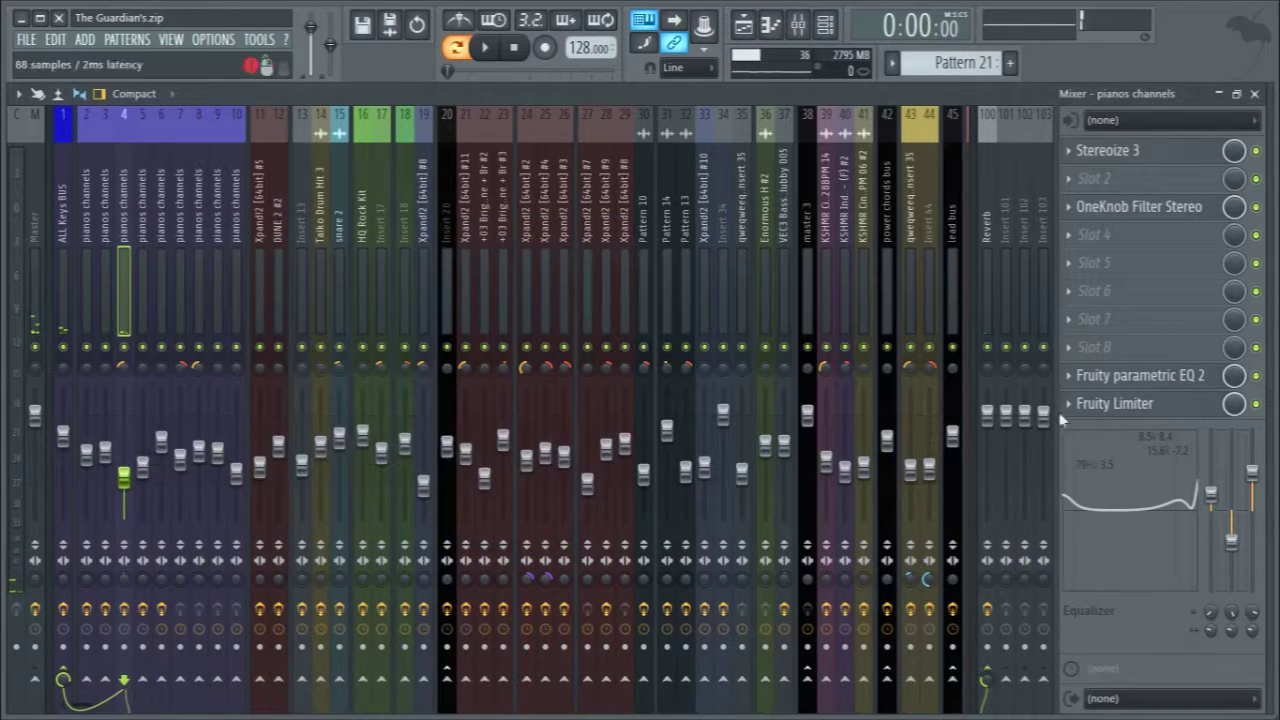
left_click(1145, 157)
left_click(1146, 155)
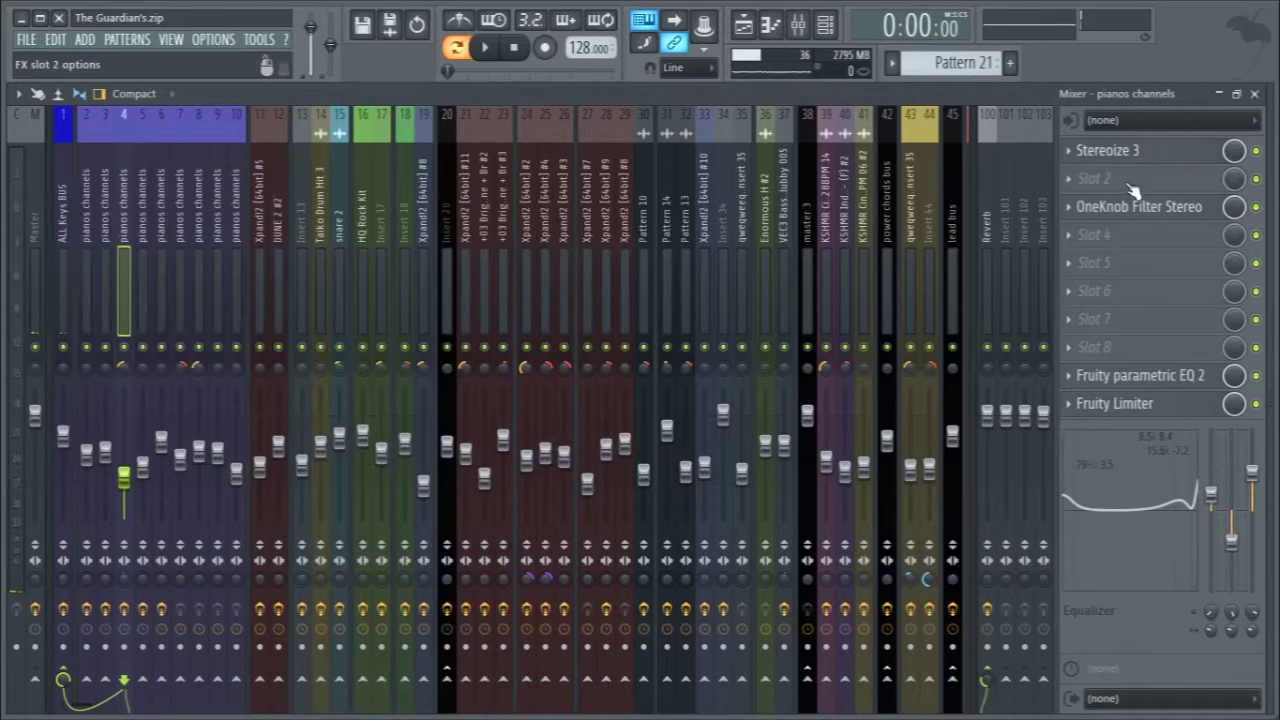
key("space")
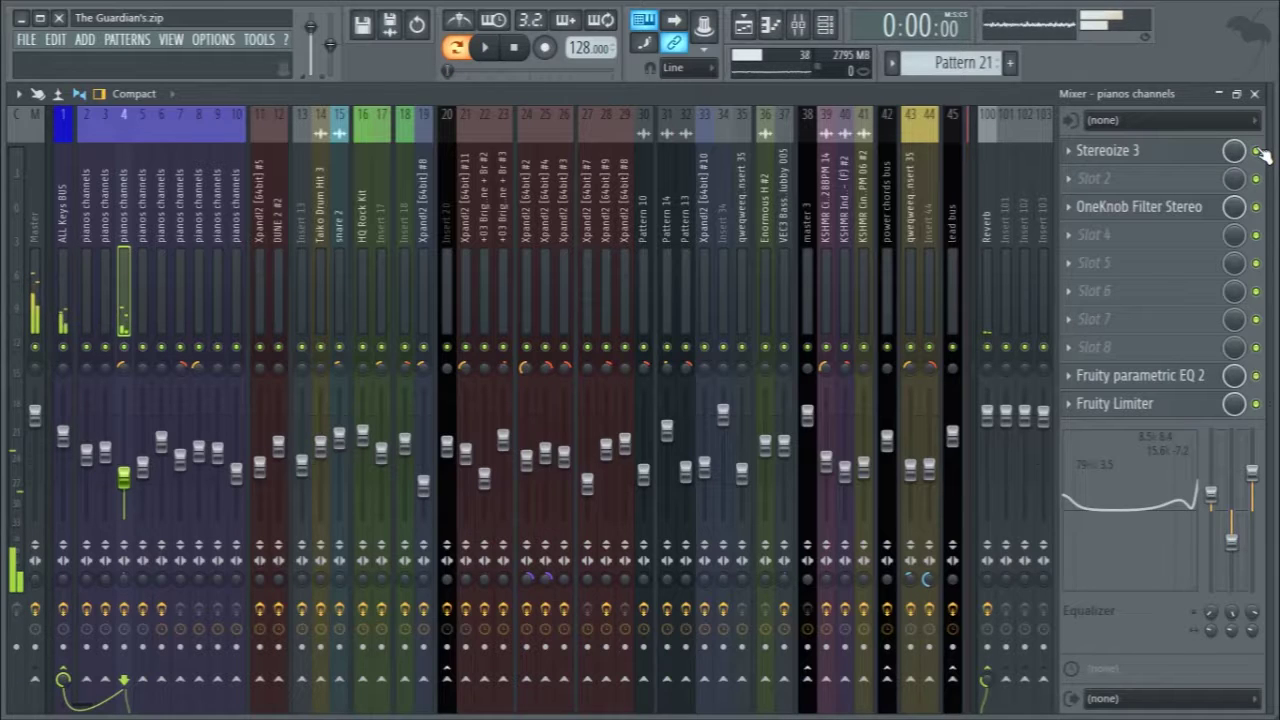
- Browse forward from Pattern 21 to Pattern 26 in the channel rack and listen to its Xpand!2 #7 and #9 parts
left_click(1254, 93)
scroll(953, 58, "down", 1)
scroll(953, 58, "down", 1)
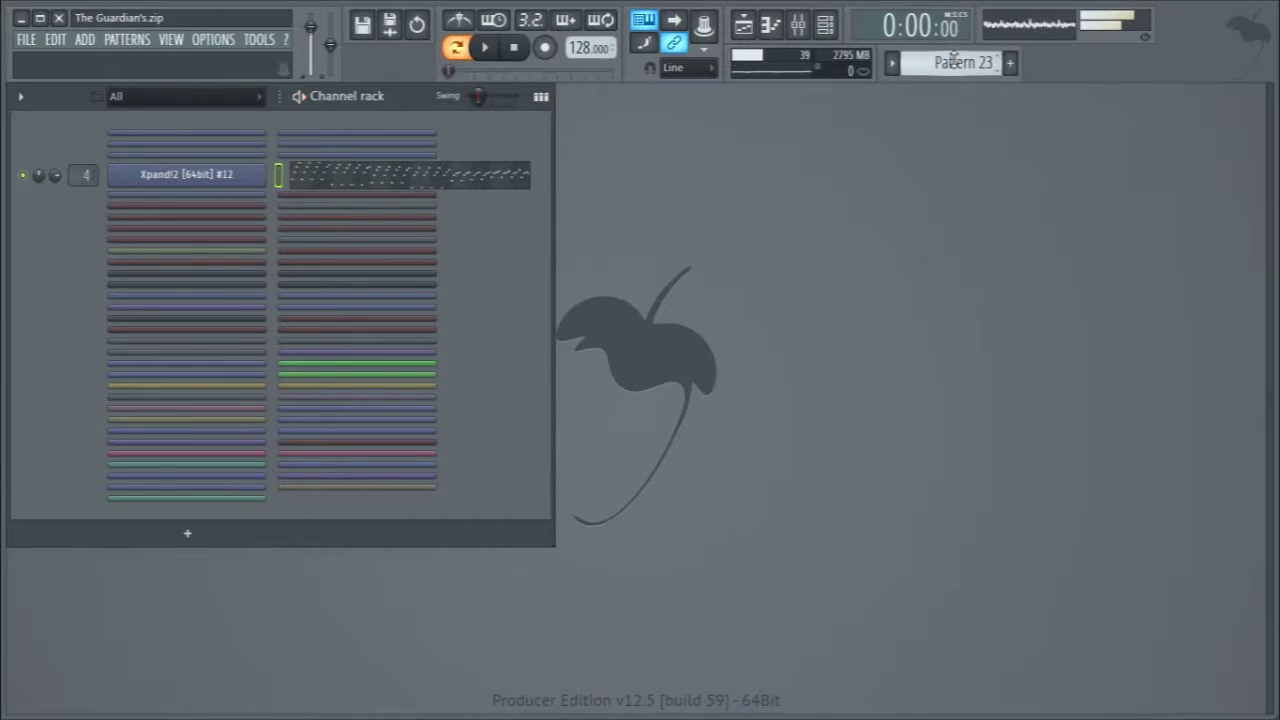
scroll(953, 58, "down", 1)
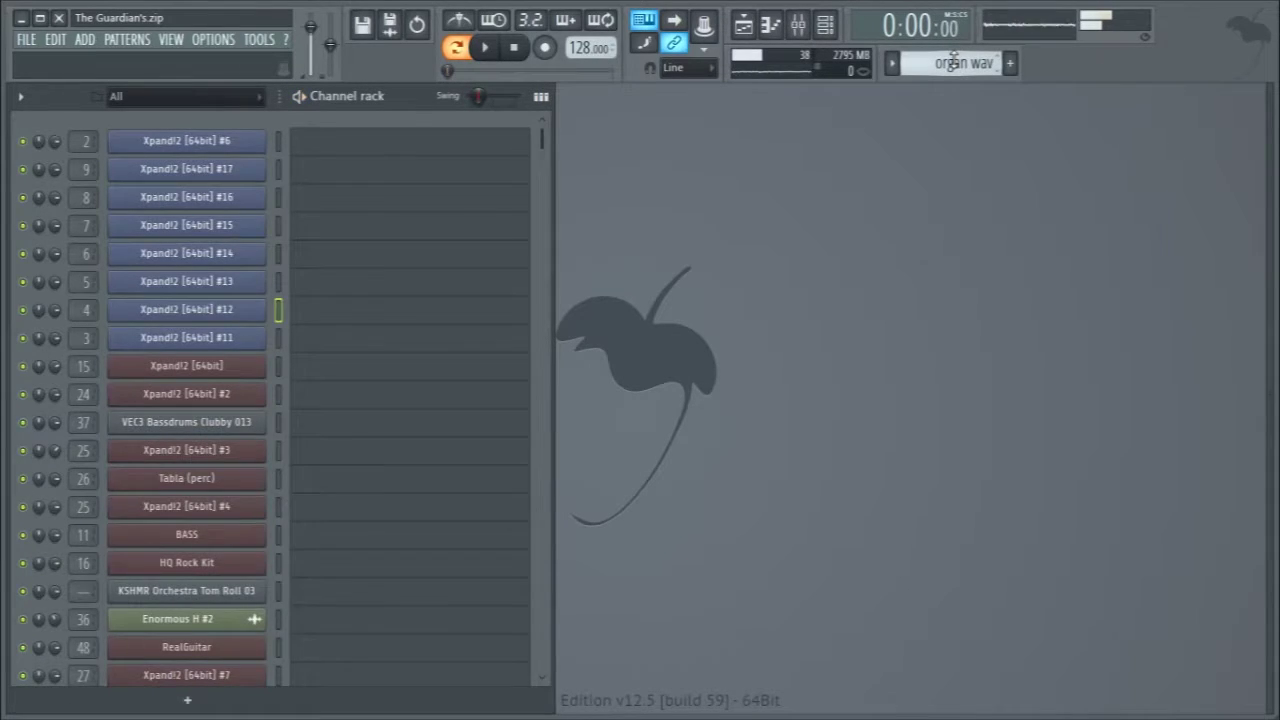
scroll(953, 58, "down", 1)
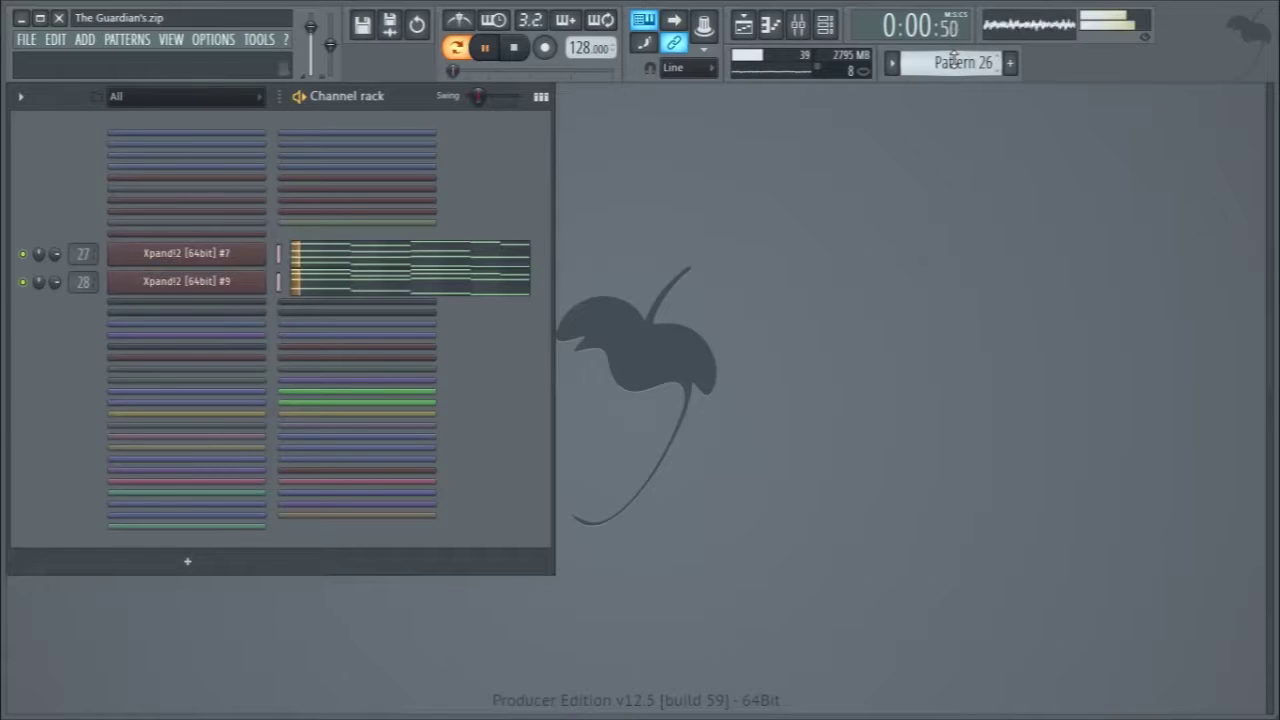
key("space")
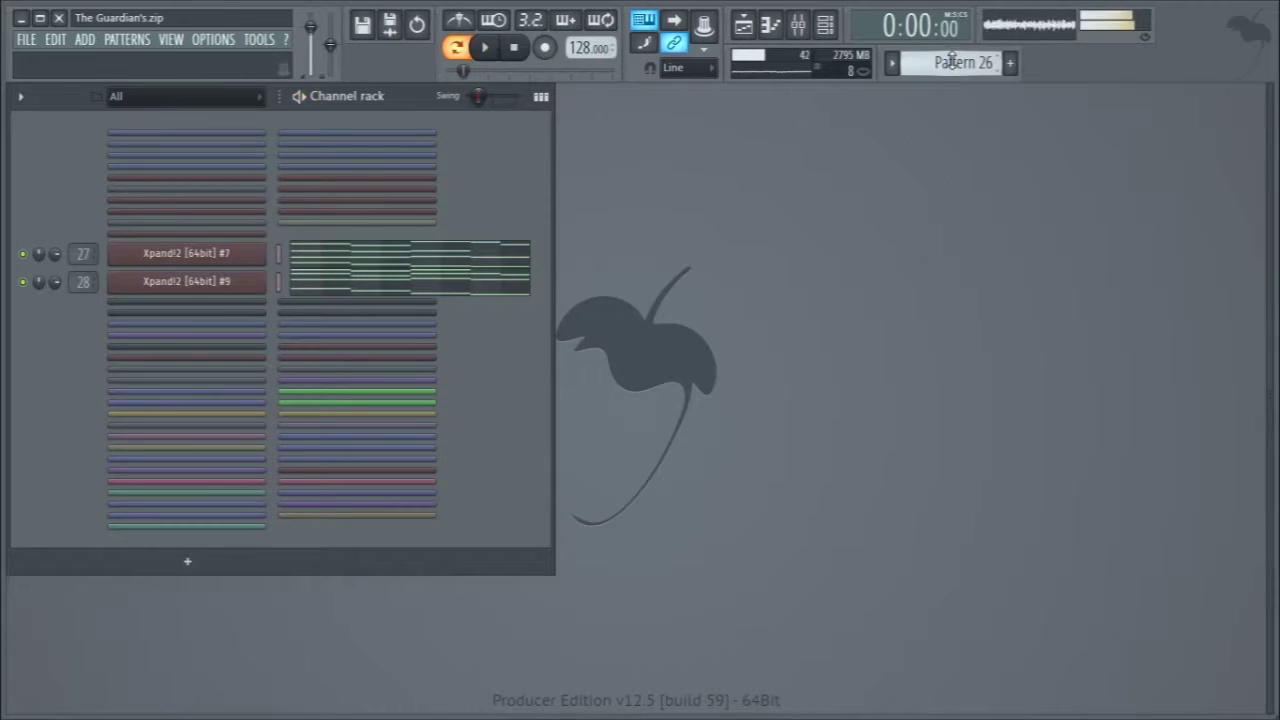
- Audition Pattern 27 and the tabla percussion in Pattern 28
scroll(953, 58, "down", 1)
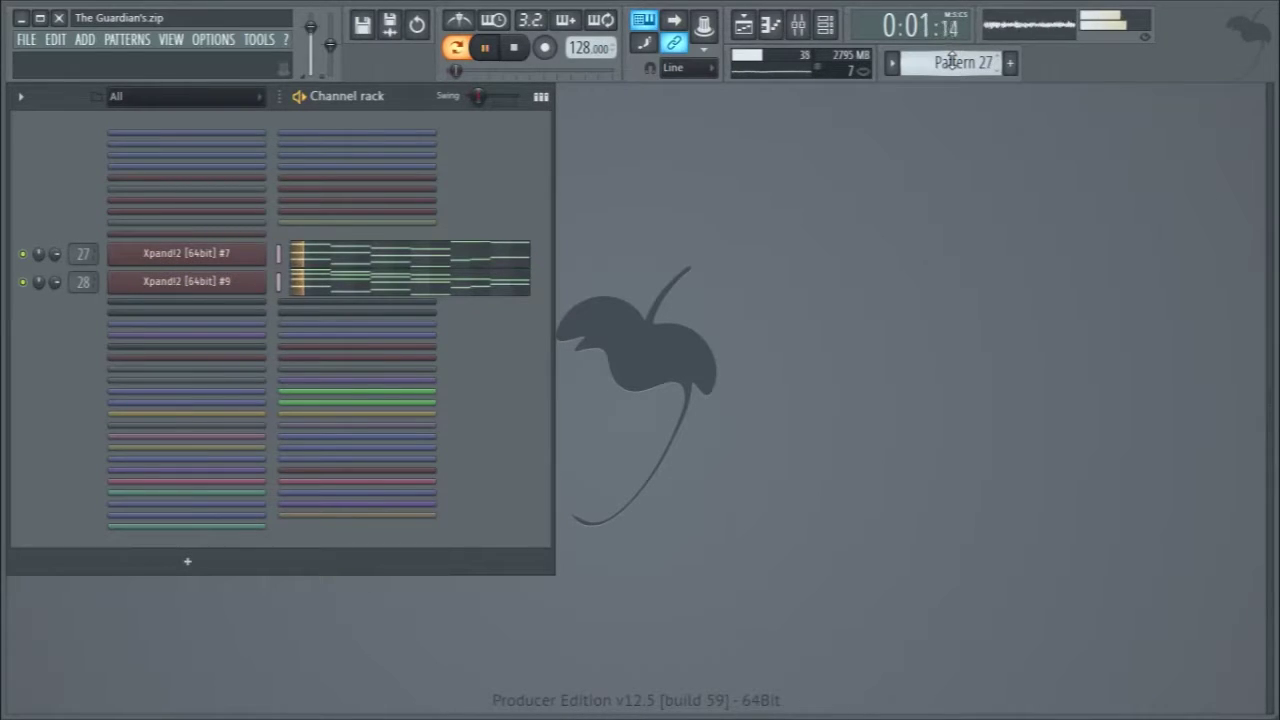
key("space")
scroll(953, 60, "down", 1)
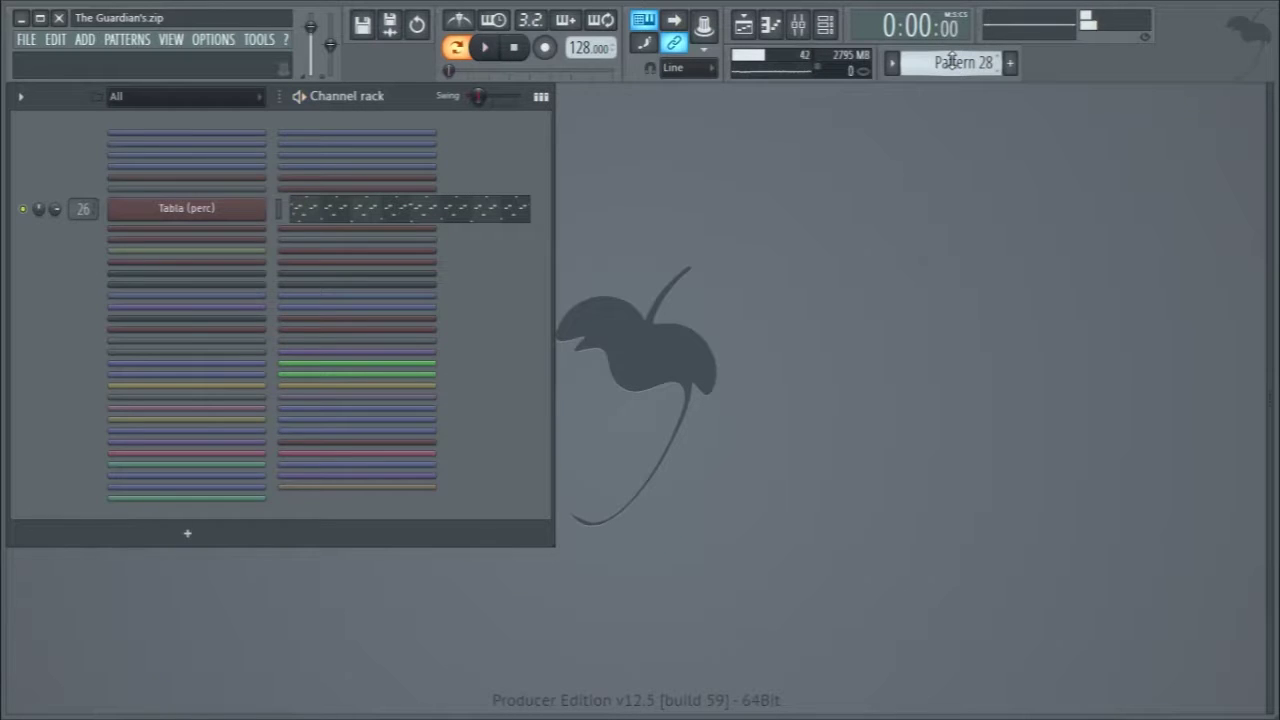
key("space")
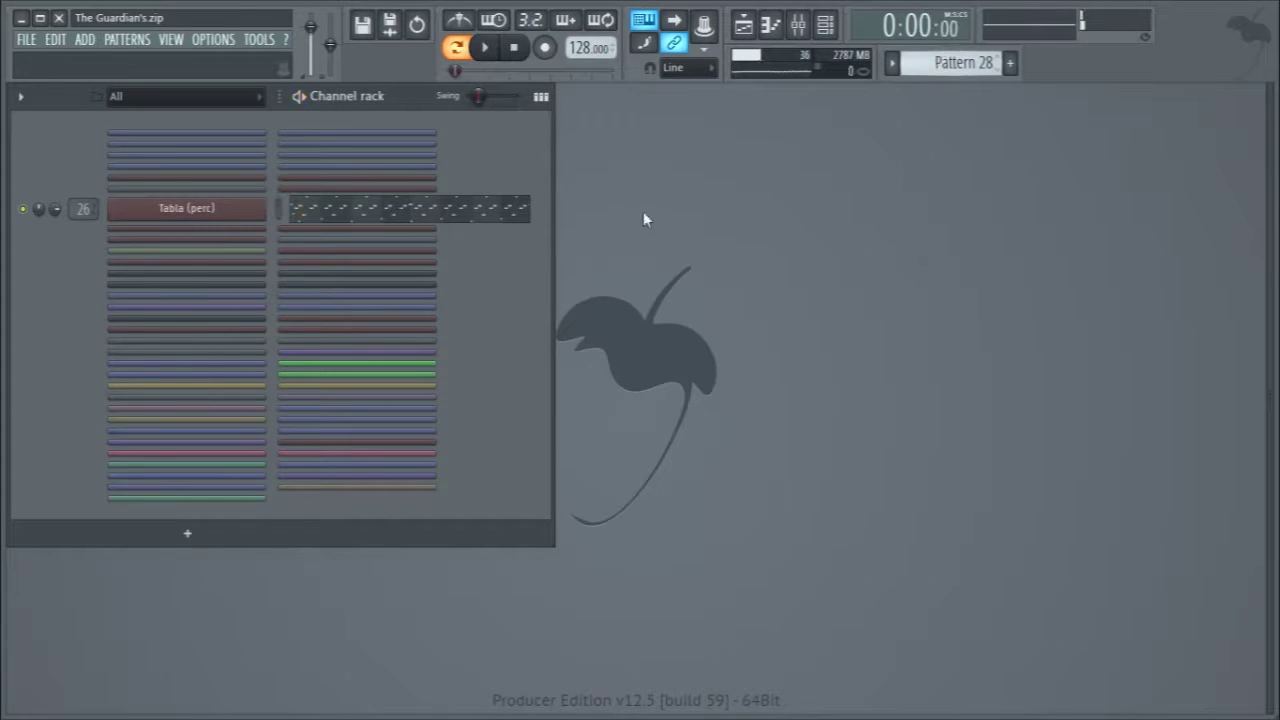
- View the Tabla (perc) channel's DSK Indian DreamZ instrument and play its piano roll notes, jumping ahead to bar 8
left_click(188, 210)
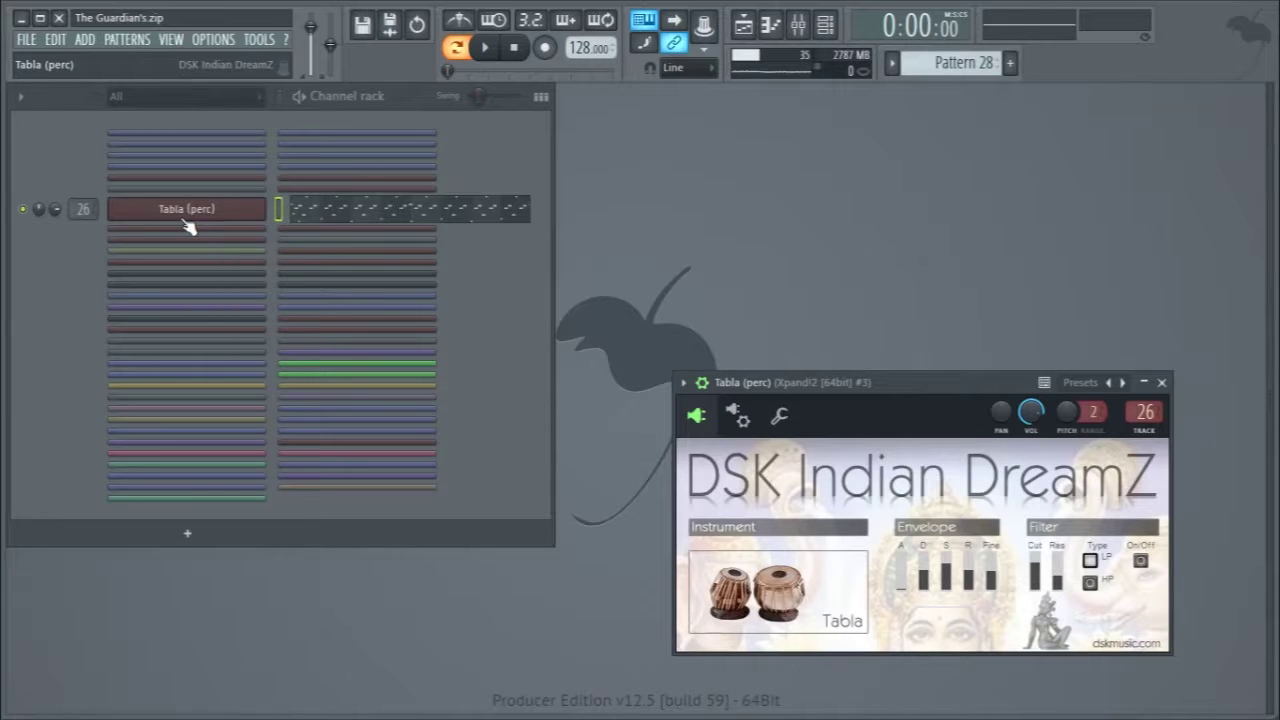
left_click(1161, 383)
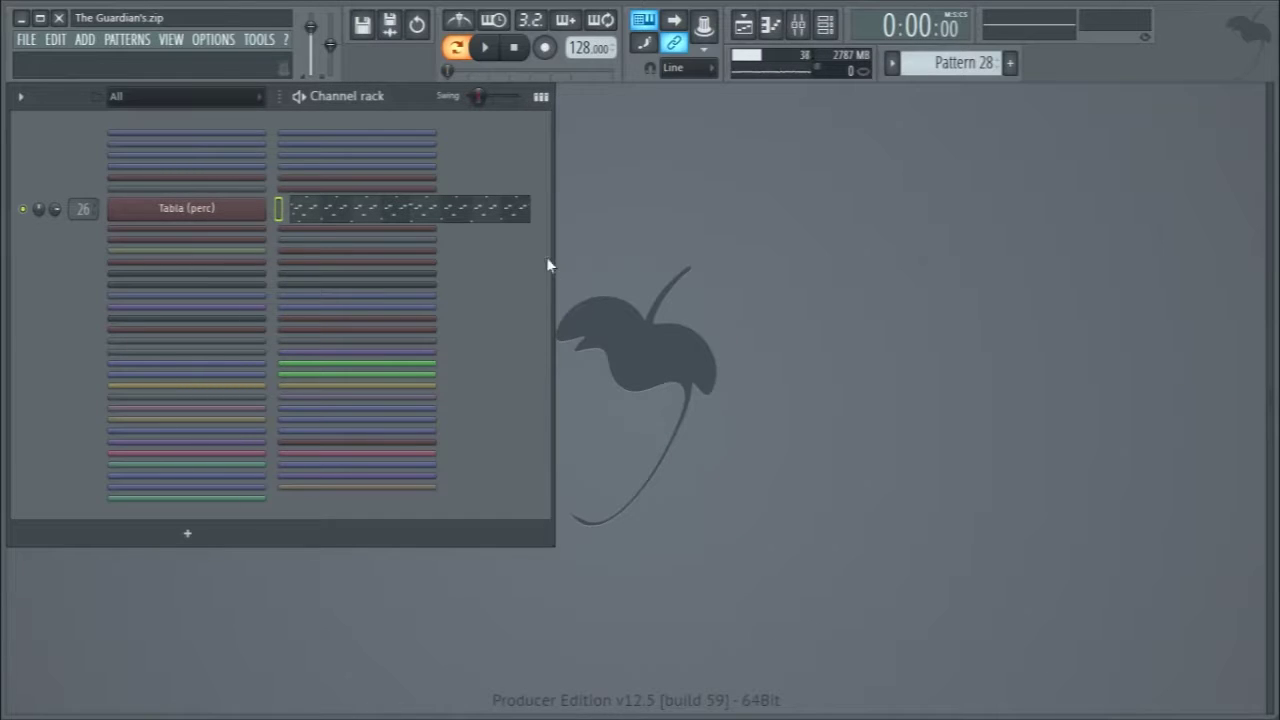
left_click(318, 218)
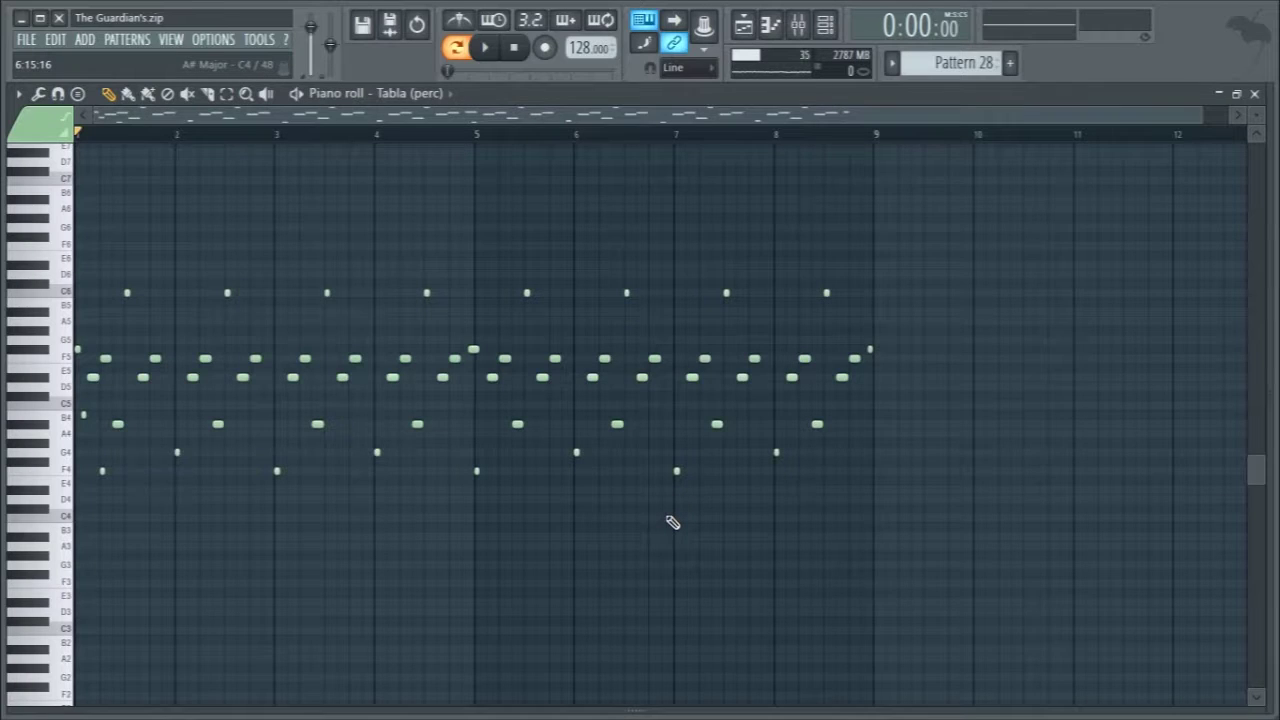
key("space")
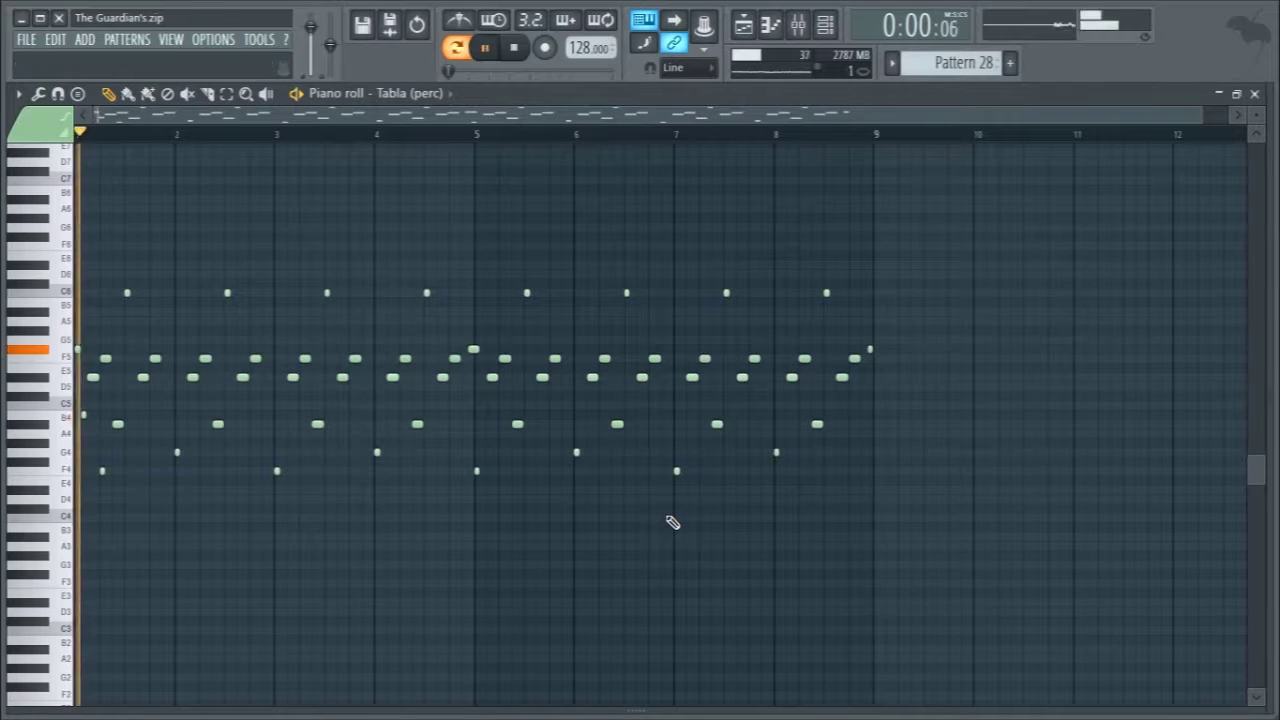
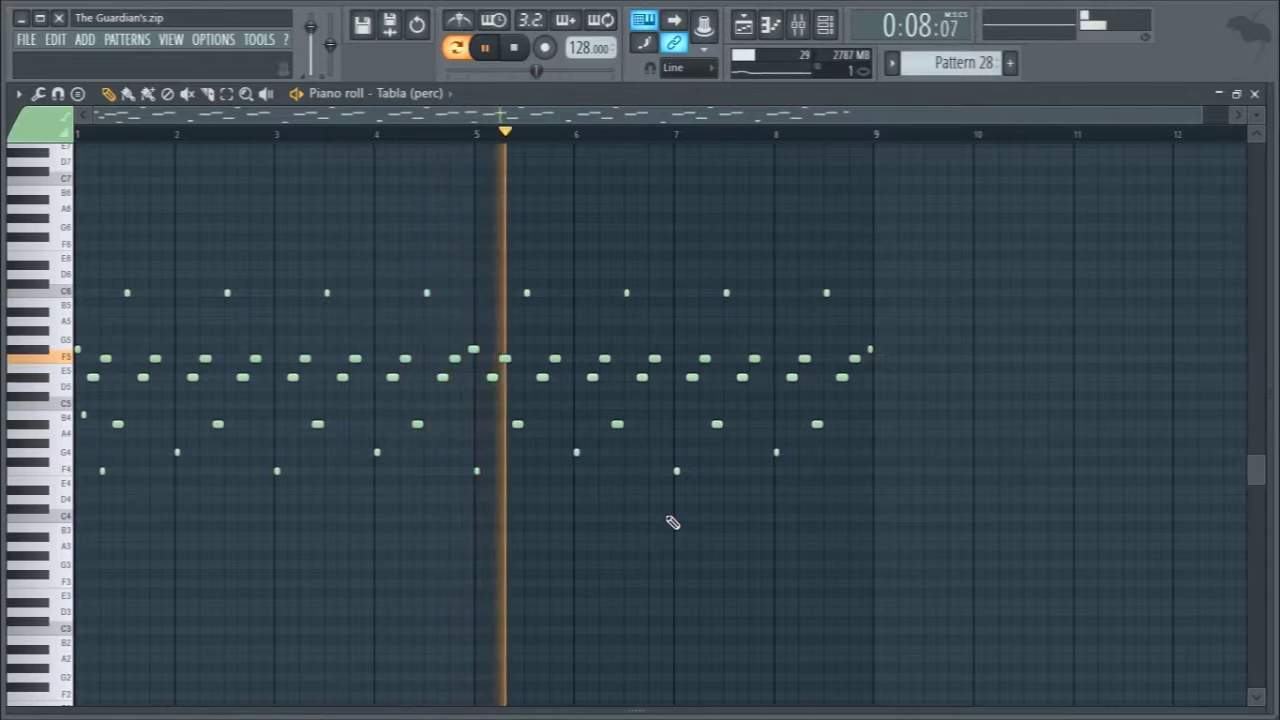
left_click(770, 134)
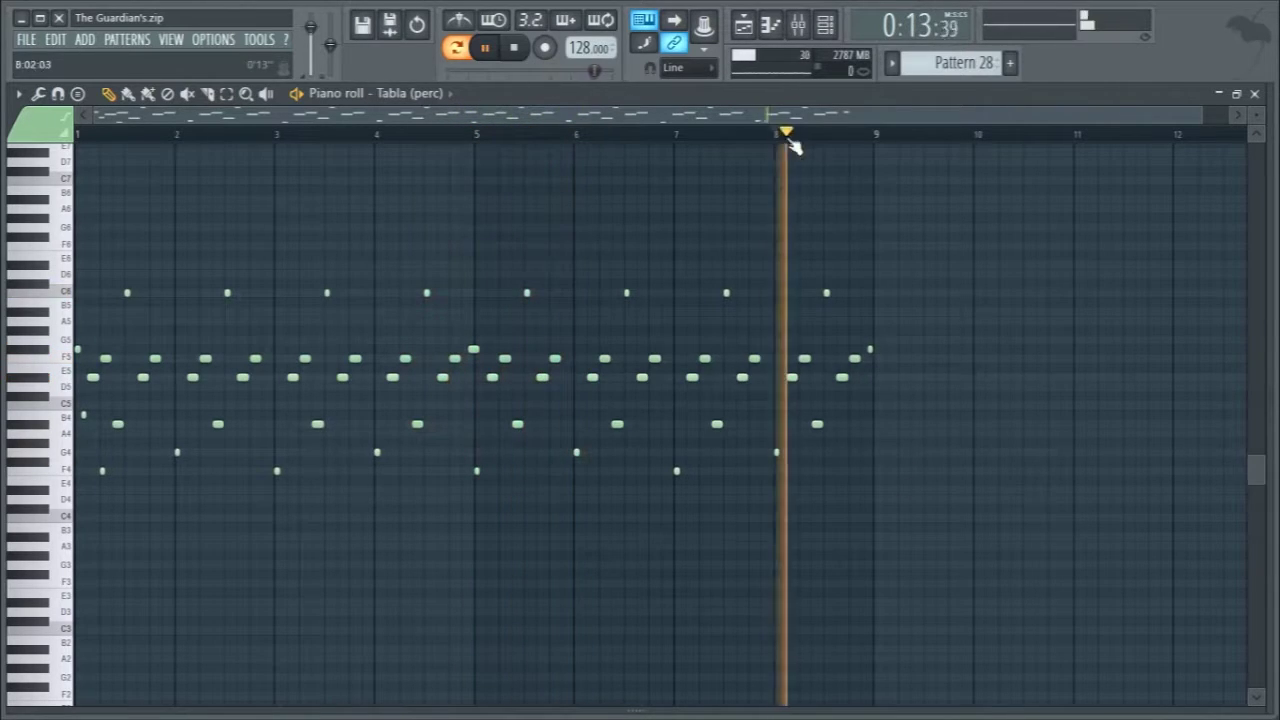
key("space")
- Inspect the Fruity Convolver and Fruity Limiter effects on the tabla's mixer track 26
key("F7")
key("F9")
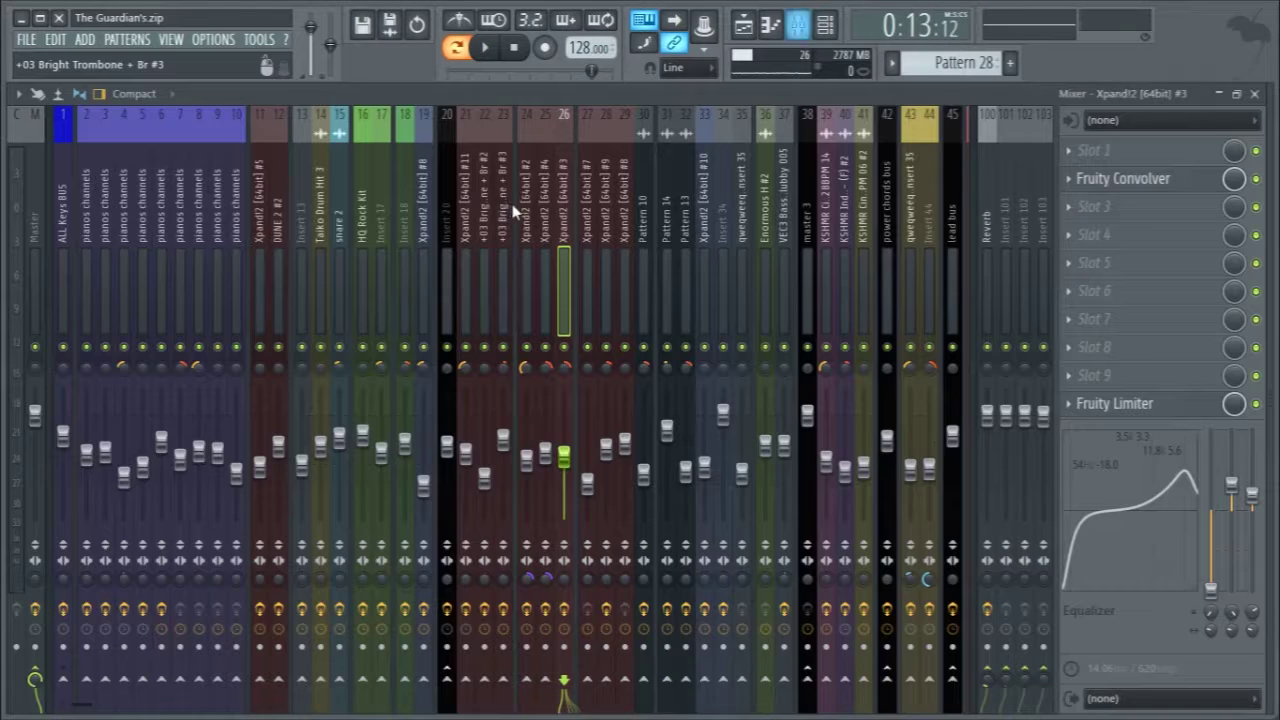
left_click(1135, 180)
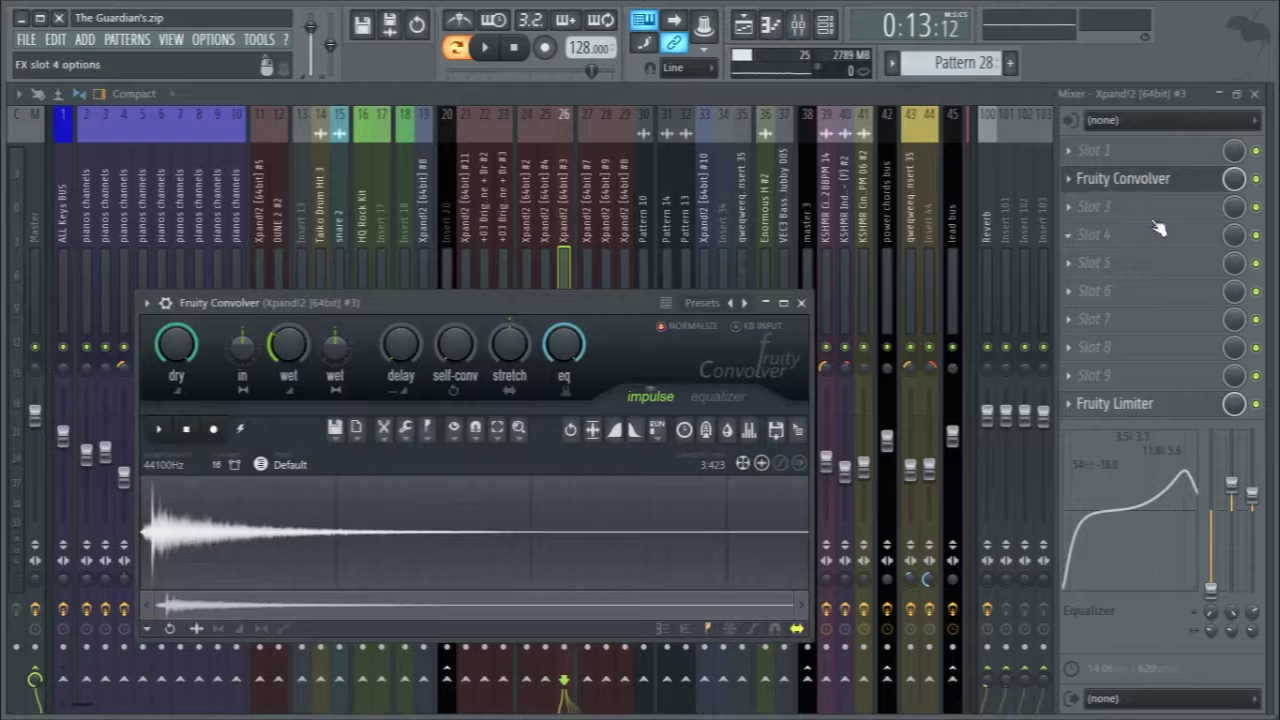
left_click(1166, 177)
left_click(1157, 405)
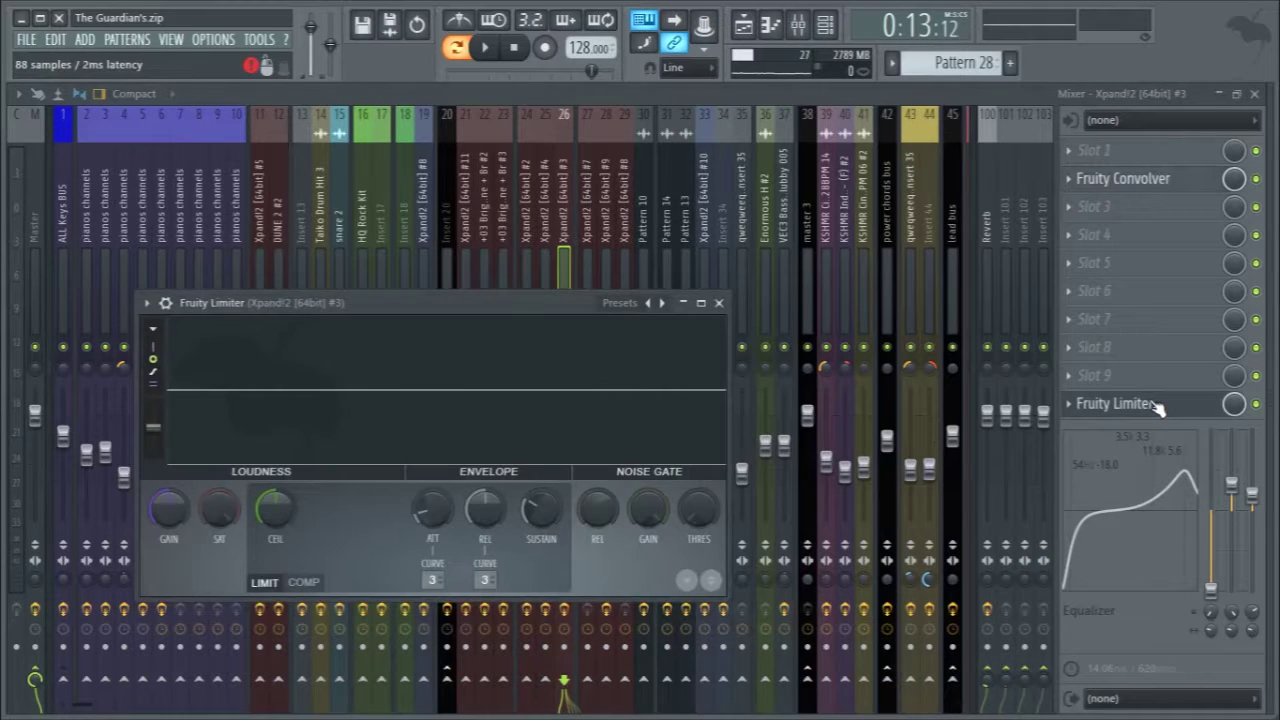
left_click(1157, 405)
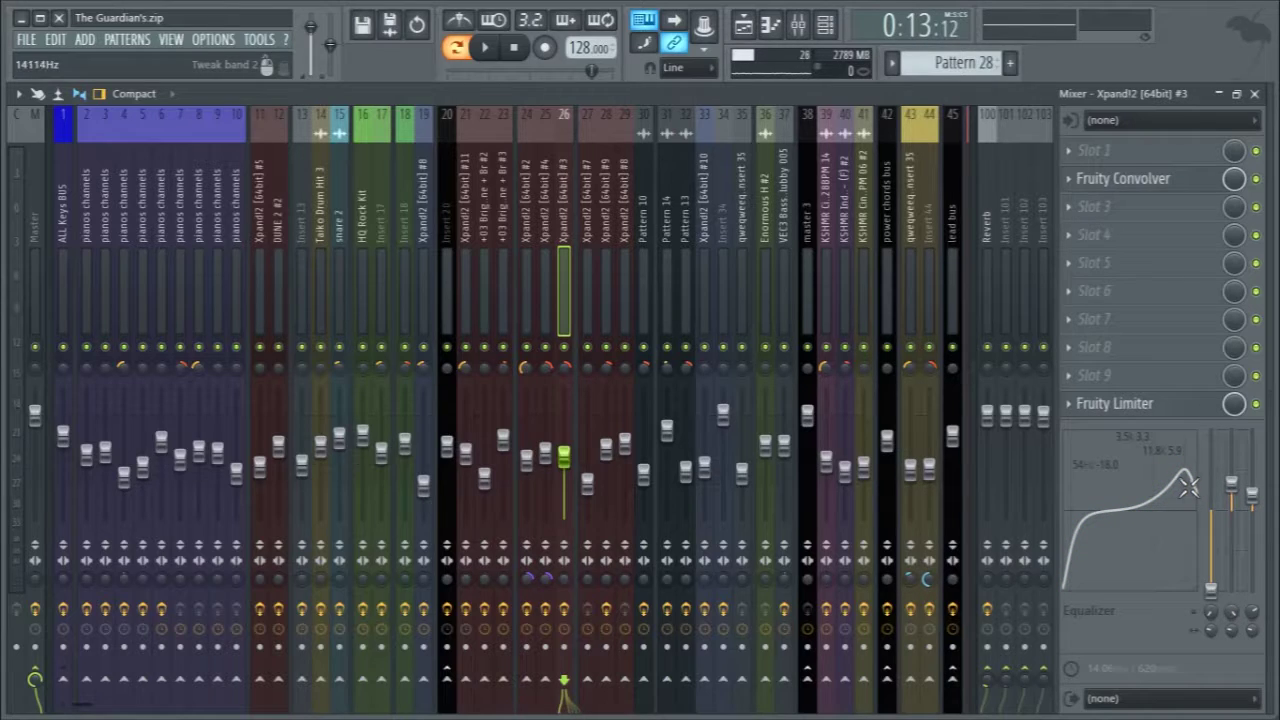
- Nudge the upper peak of mixer track 26's equalizer to about 11.6 kHz at 5.9 dB and return to the channel rack
left_click_drag(1182, 494, 1189, 493)
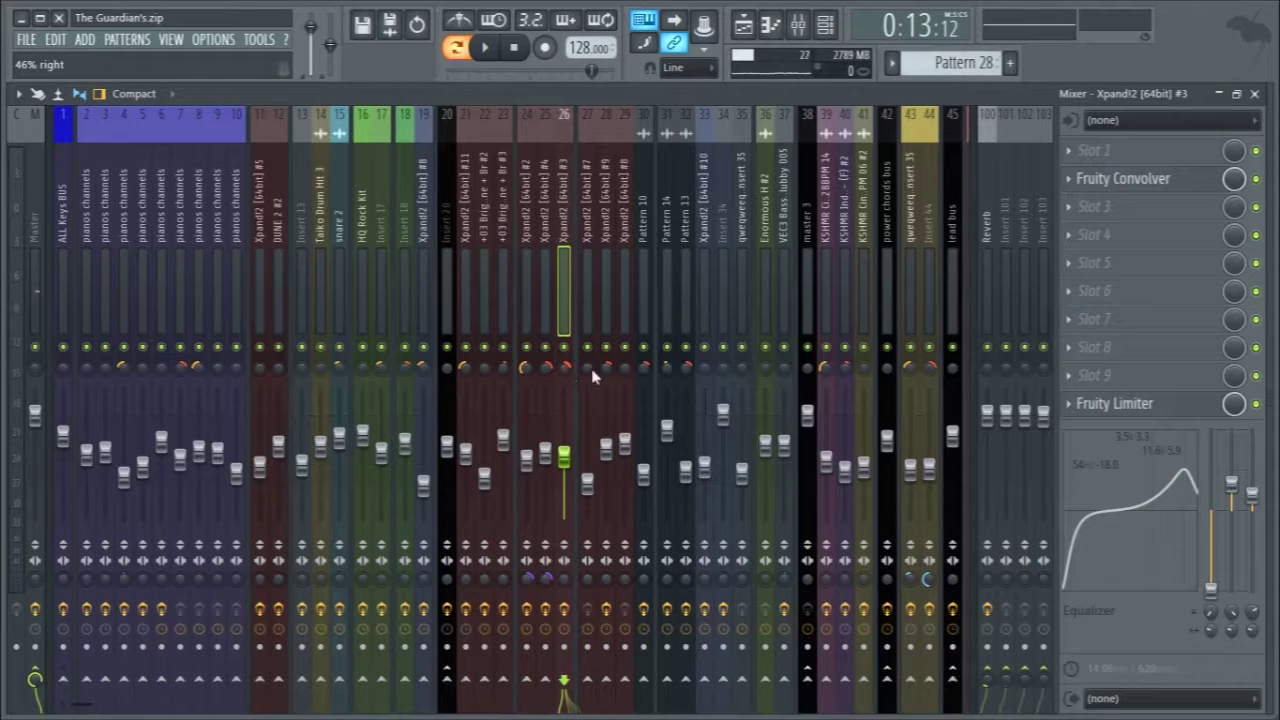
left_click(1257, 94)
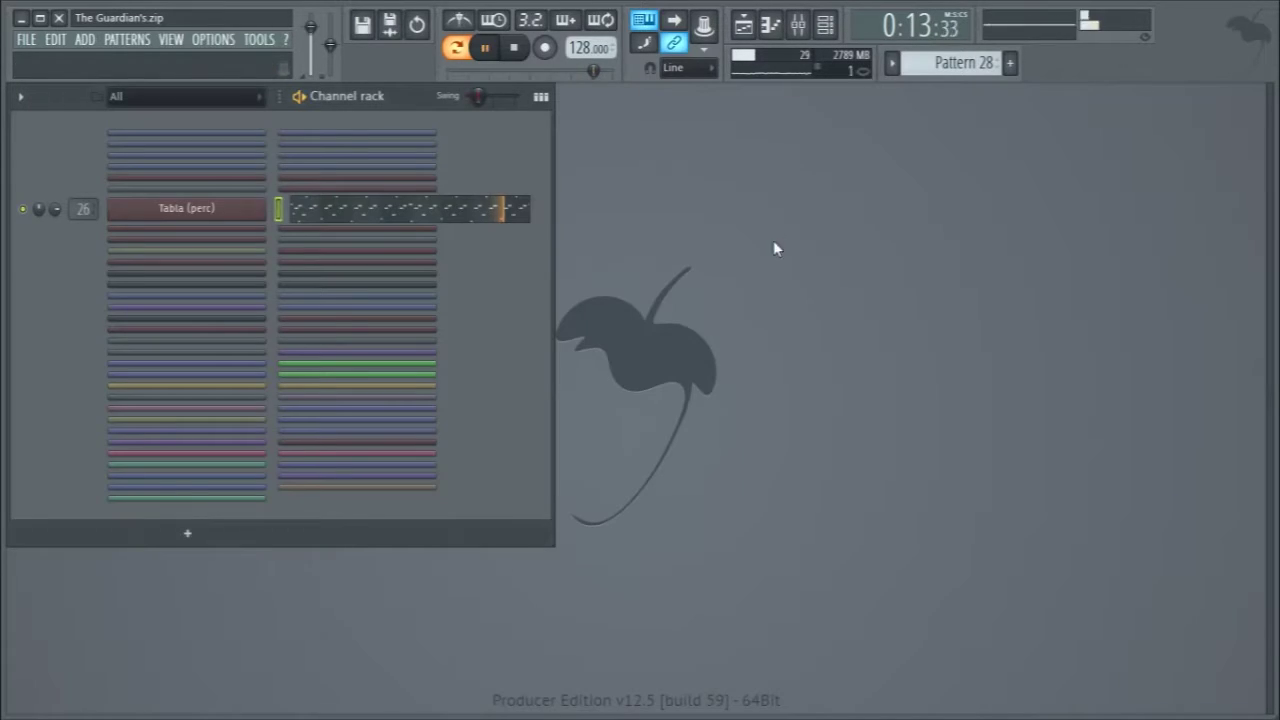
- Audition Pattern 29 and view its Xpand!2 #3 channel's Temple Rain Drums instrument
scroll(945, 64, "down", 1)
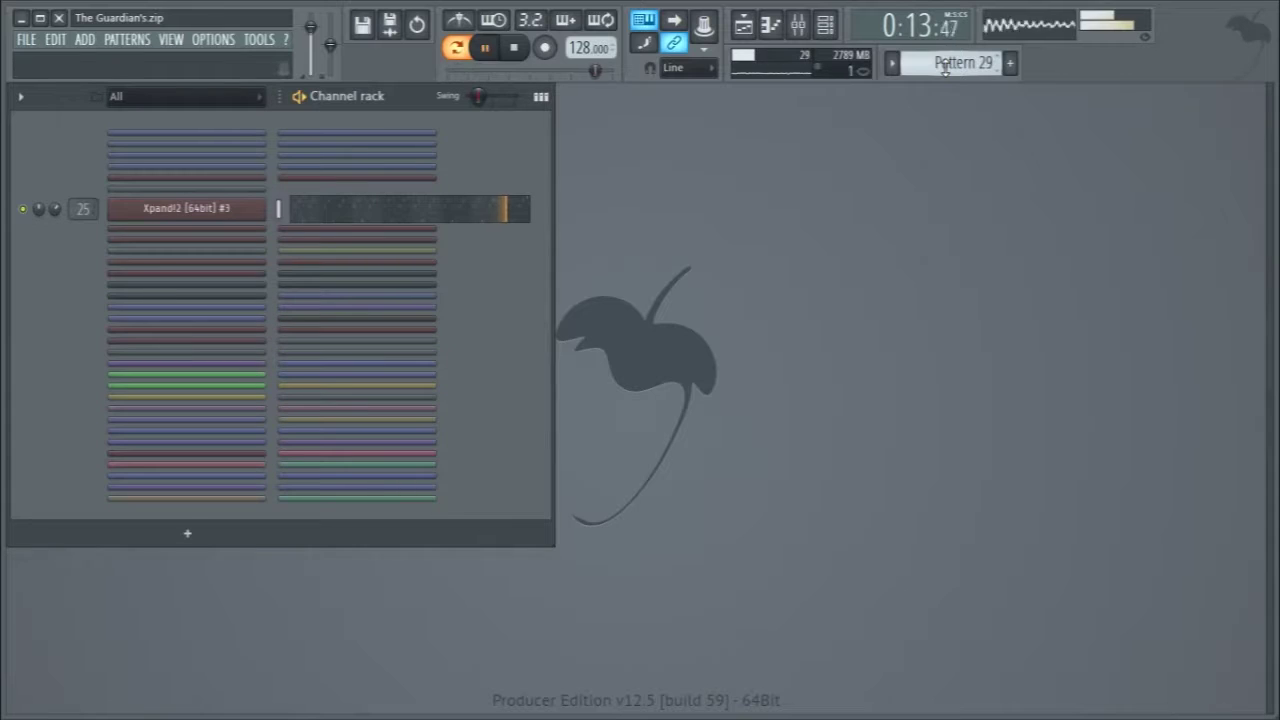
key("space")
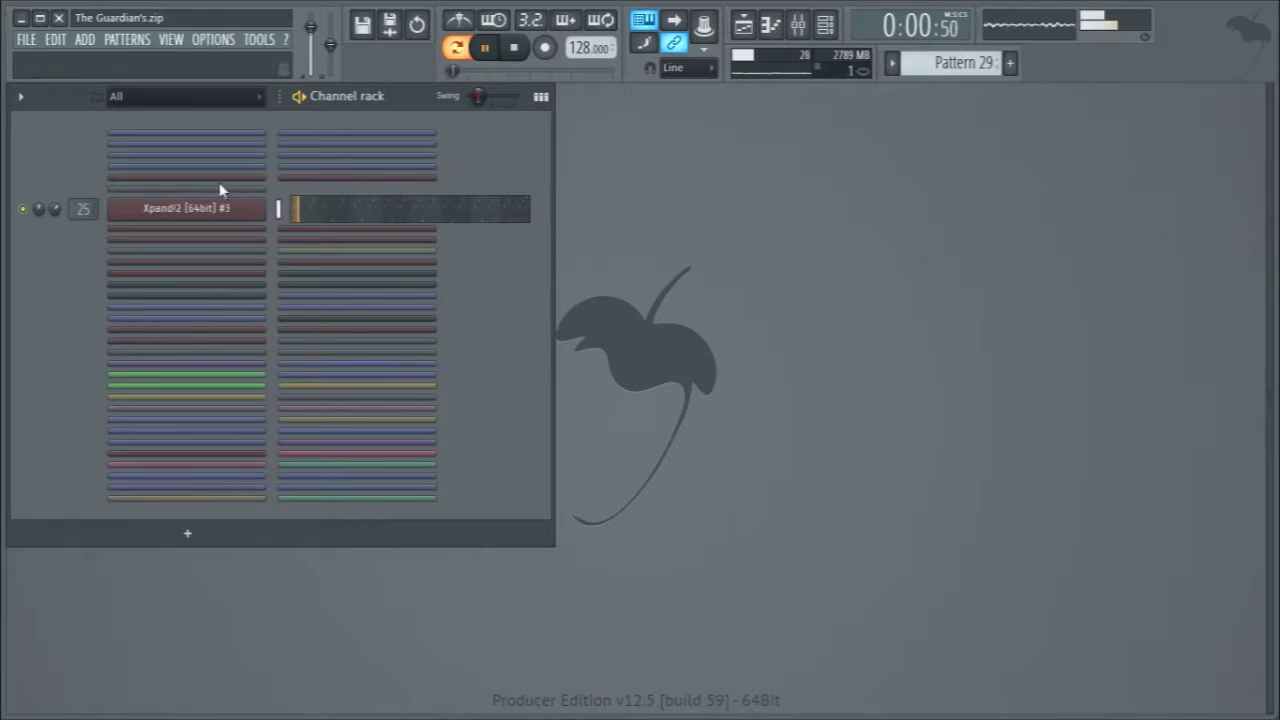
left_click(187, 209)
key("space")
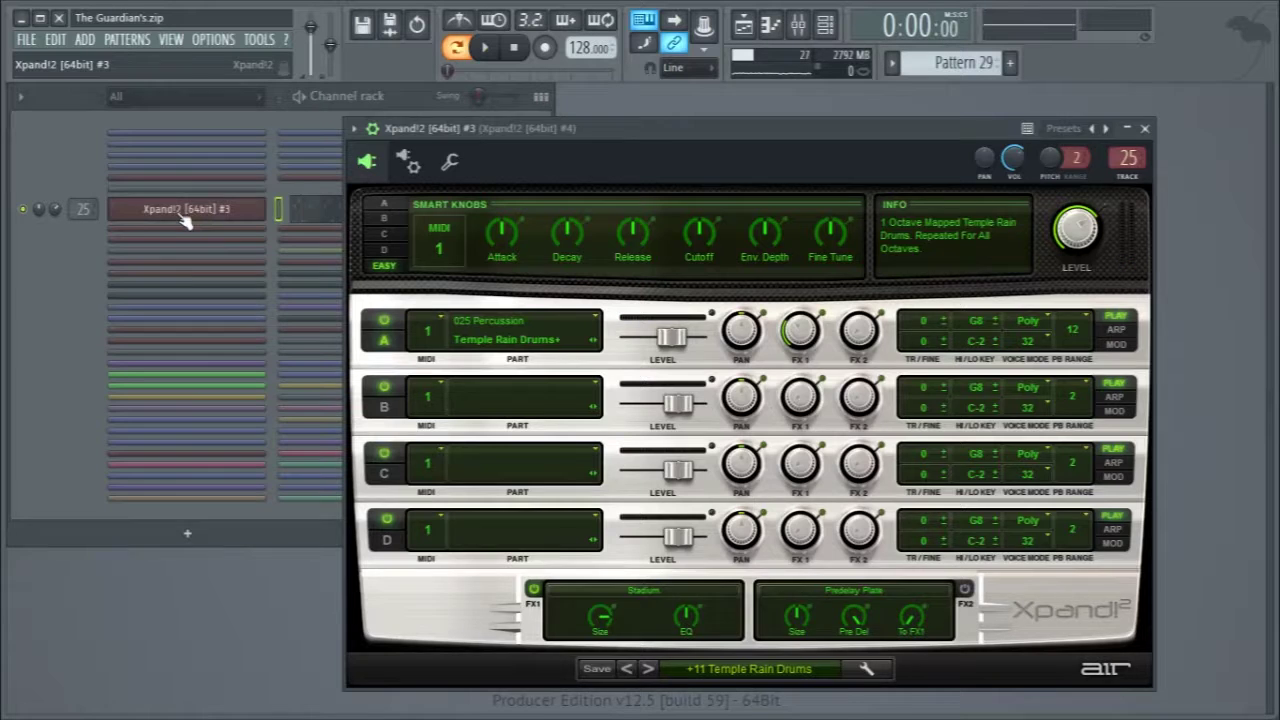
left_click(183, 222)
- View and play the Xpand!2 #3 notes of Pattern 29 in the piano roll, then return to the channel rack
left_click(349, 214)
key("space")
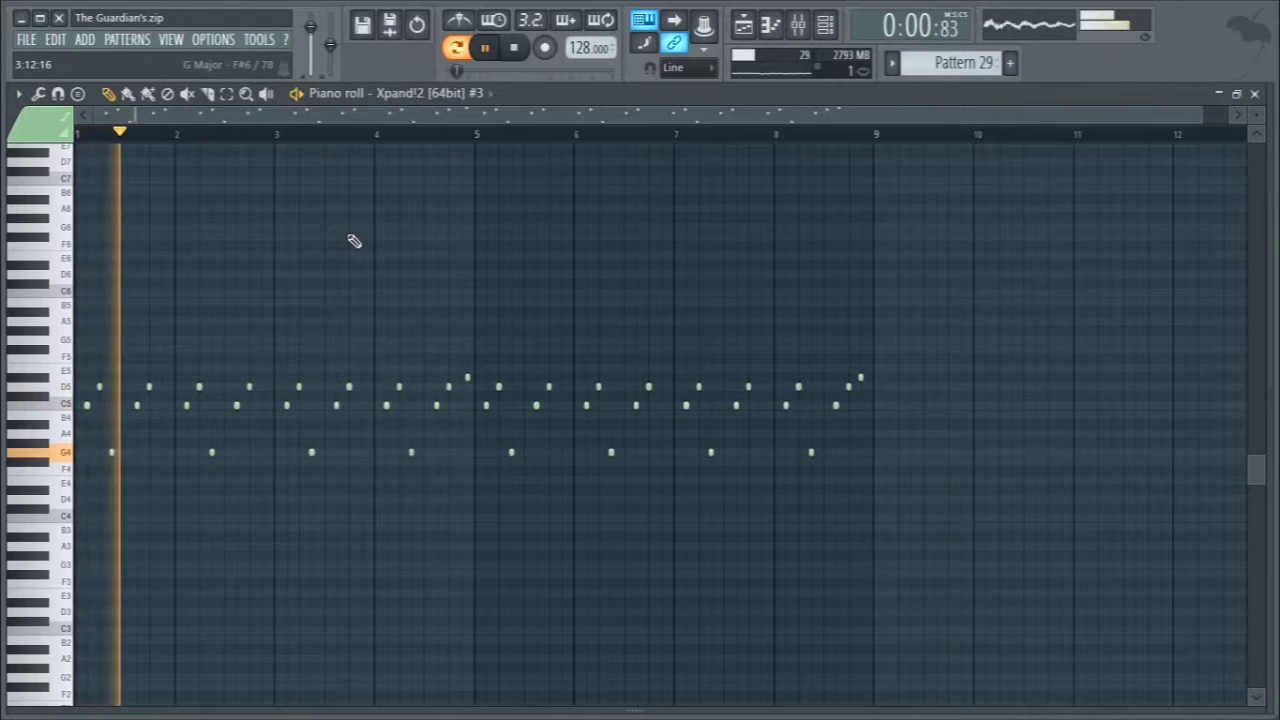
scroll(1257, 115, "up", 2)
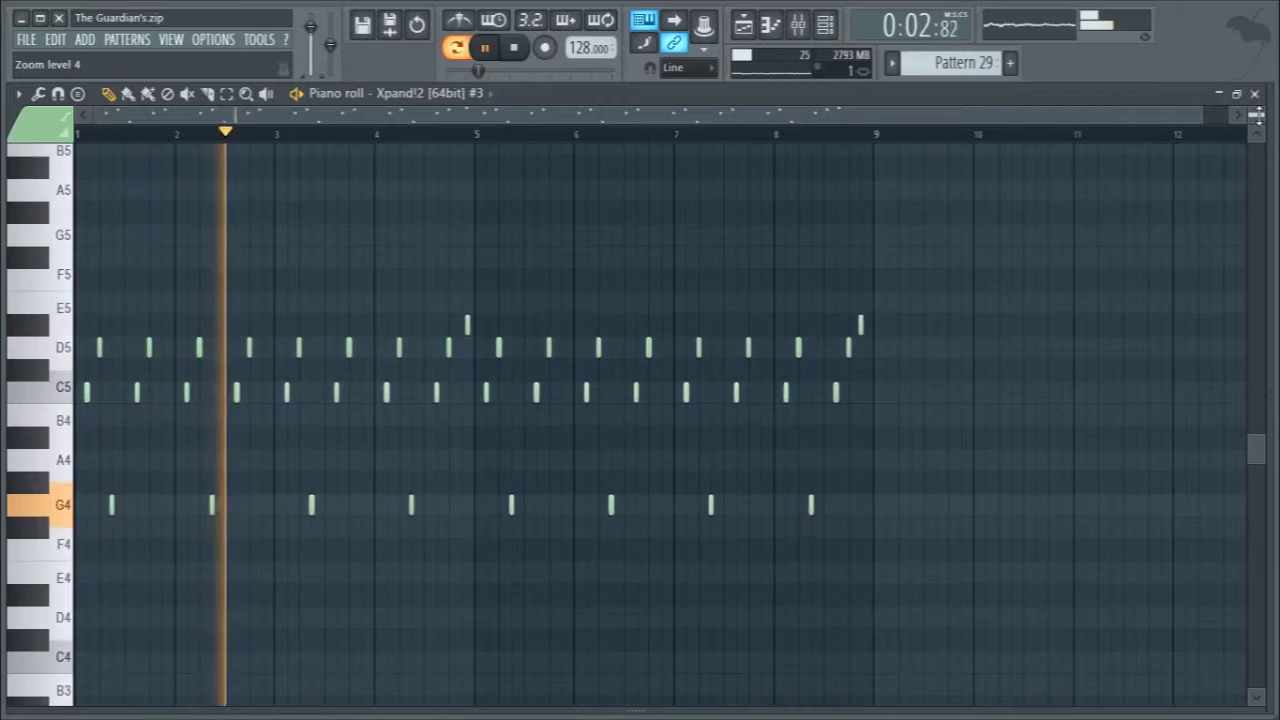
left_click(1254, 93)
key("space")
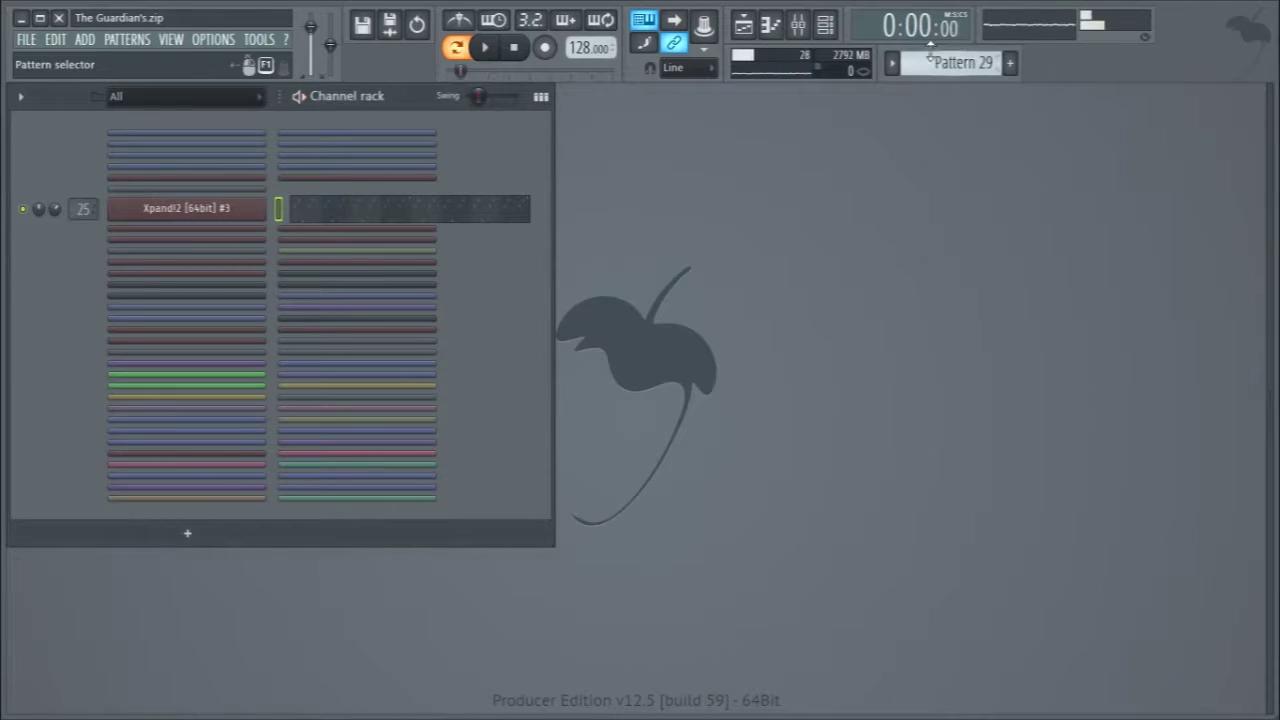
- Glance at the playlist and inspect the effects on the drum part's mixer track 25, including its Fruity Limiter
left_click(743, 25)
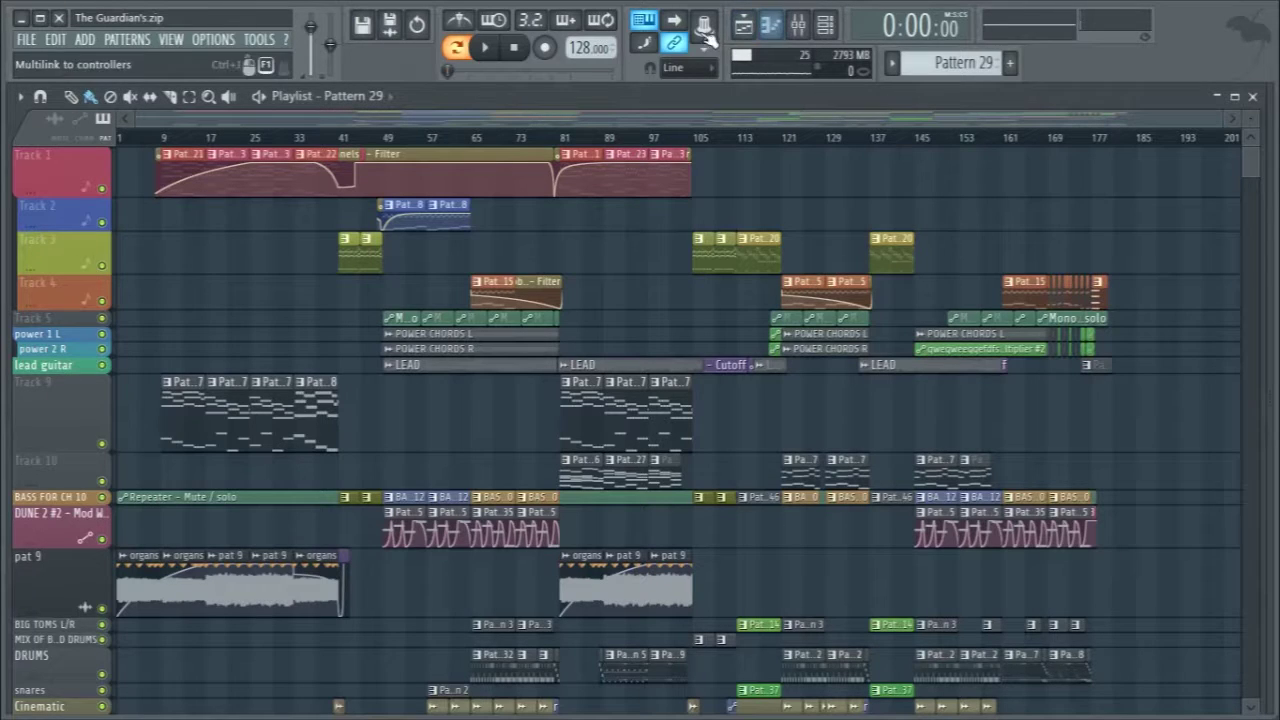
left_click(1250, 96)
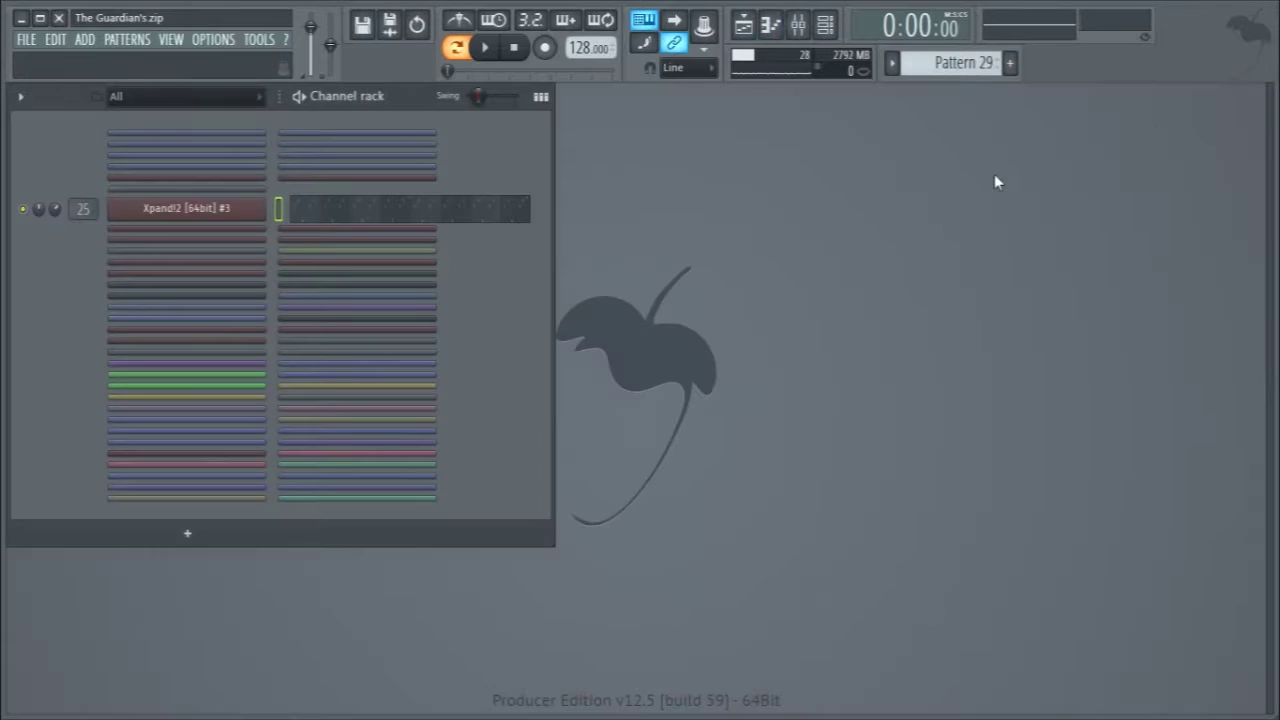
key("space")
key("F9")
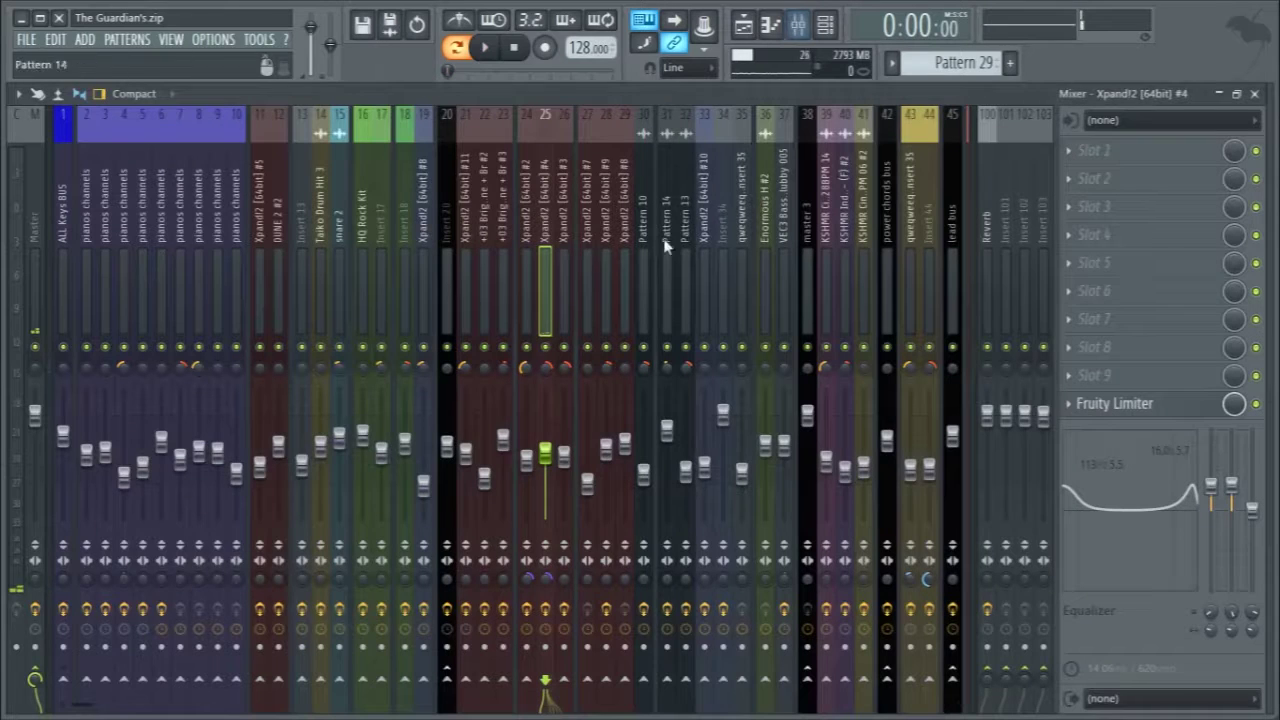
left_click(1114, 406)
left_click(1118, 406)
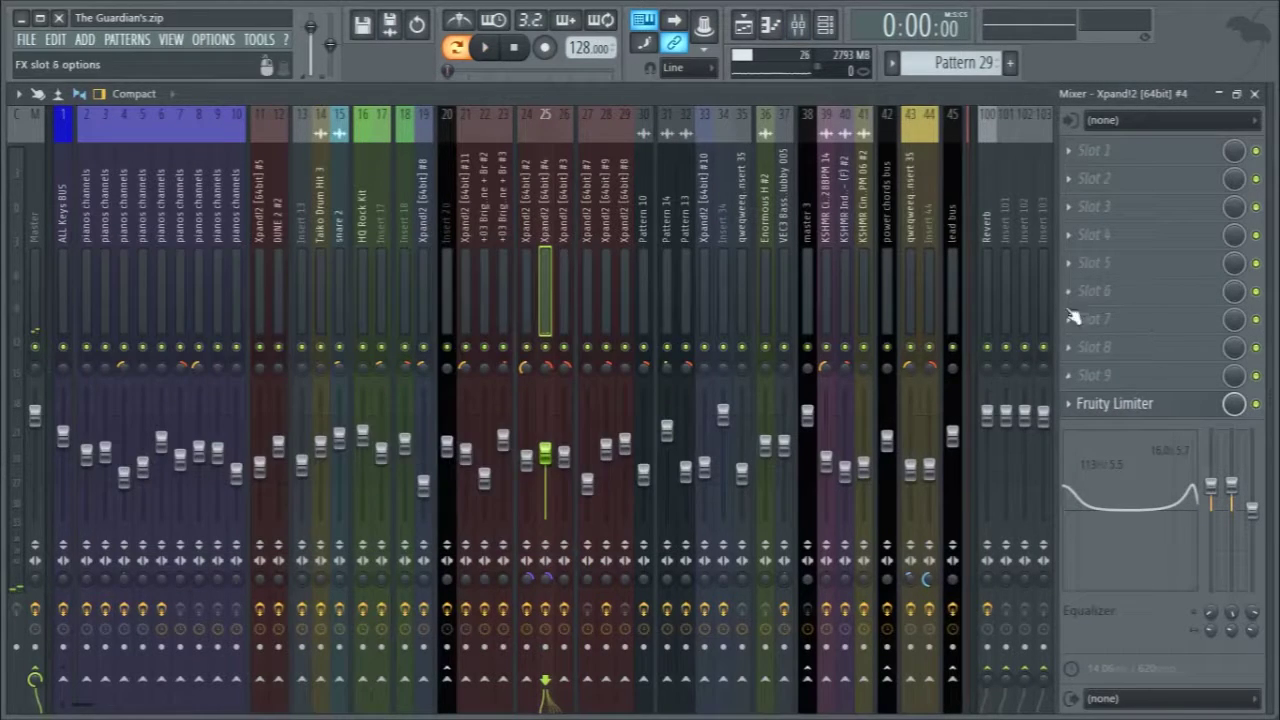
key("space")
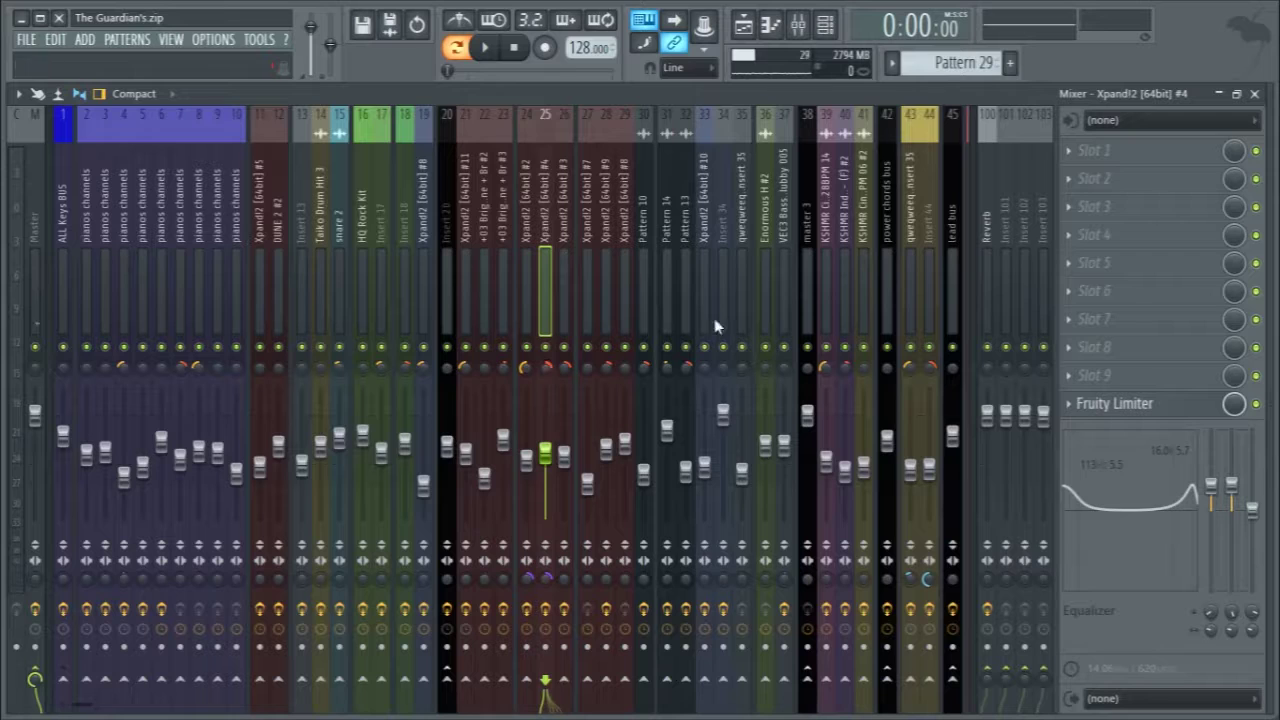
left_click(1252, 94)
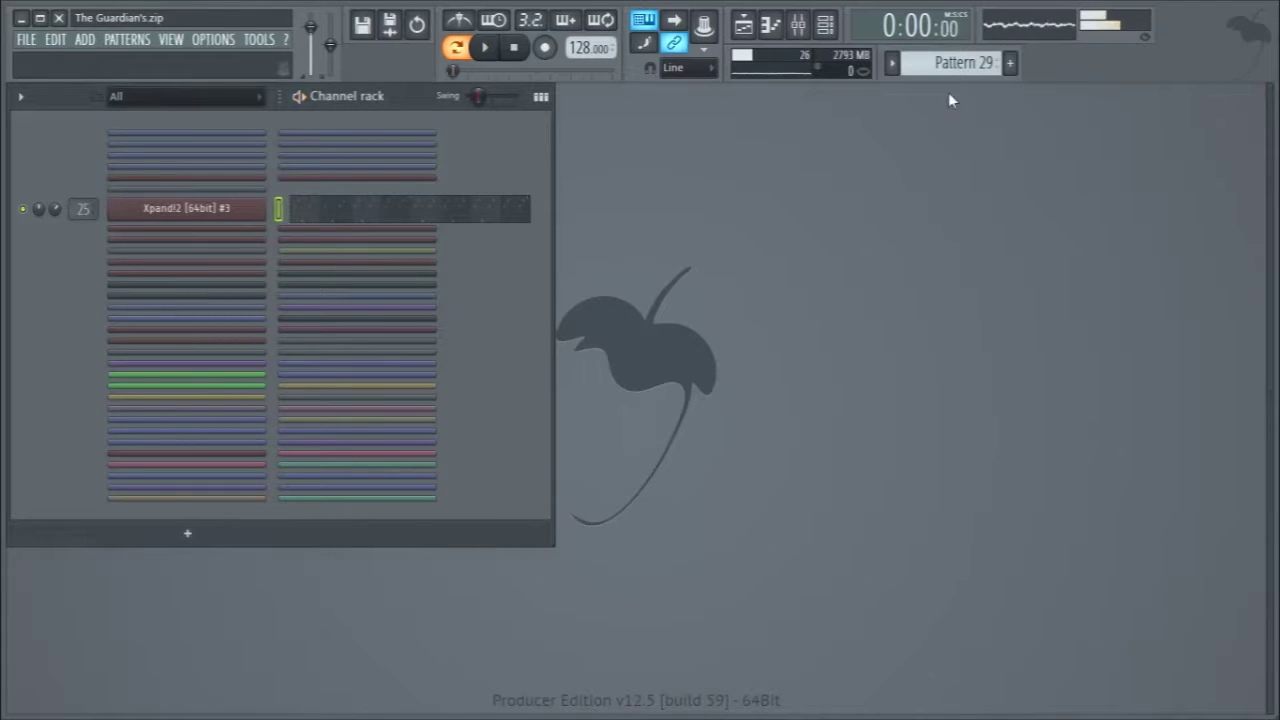
- Audition Pattern 30 and examine the high and low notes of its Xpand!2 #13 part in the piano roll
scroll(940, 62, "up", 1)
key("space")
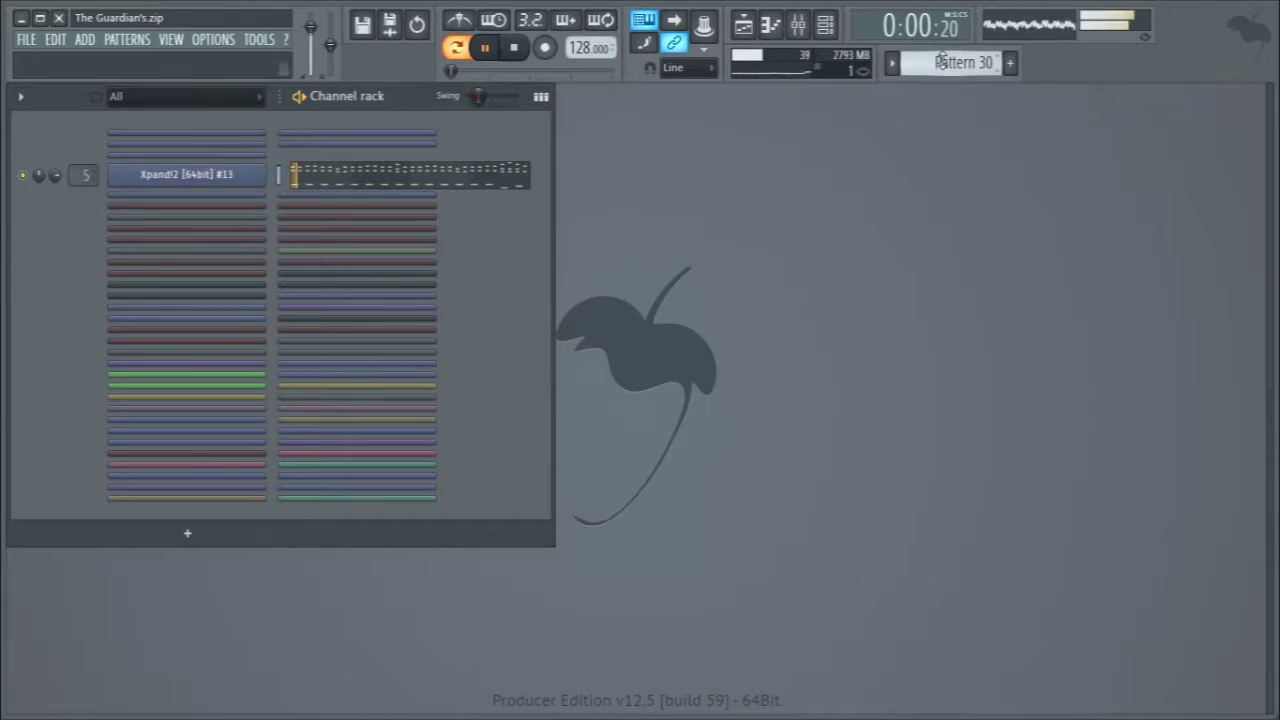
left_click(486, 182)
scroll(778, 294, "up", 2)
scroll(778, 294, "down", 2)
scroll(778, 294, "up", 3)
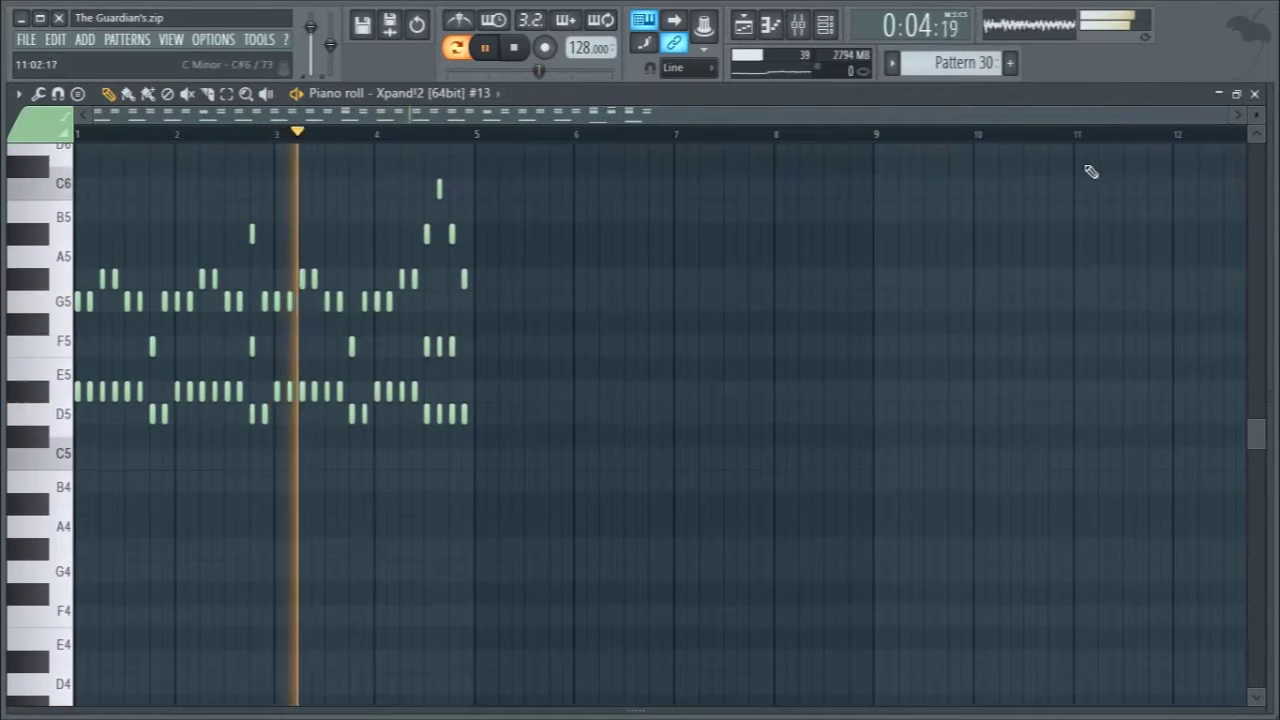
scroll(900, 235, "down", 4)
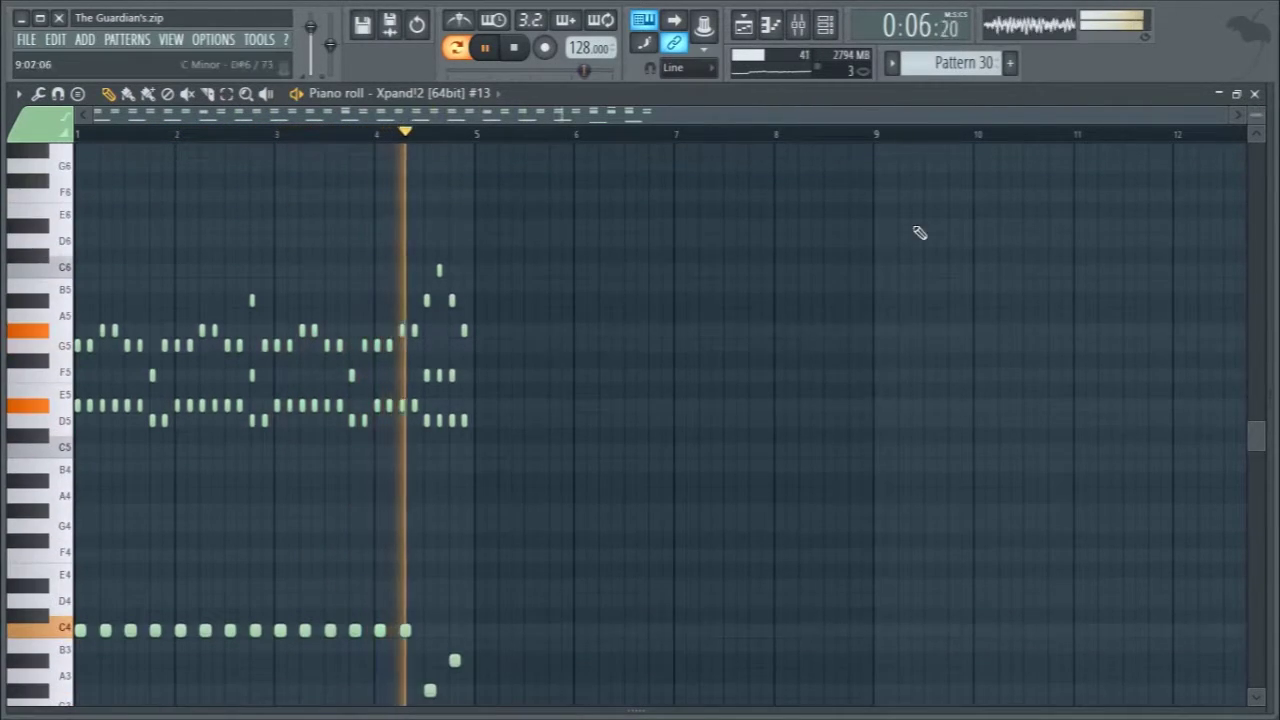
scroll(889, 238, "up", 1)
key("space")
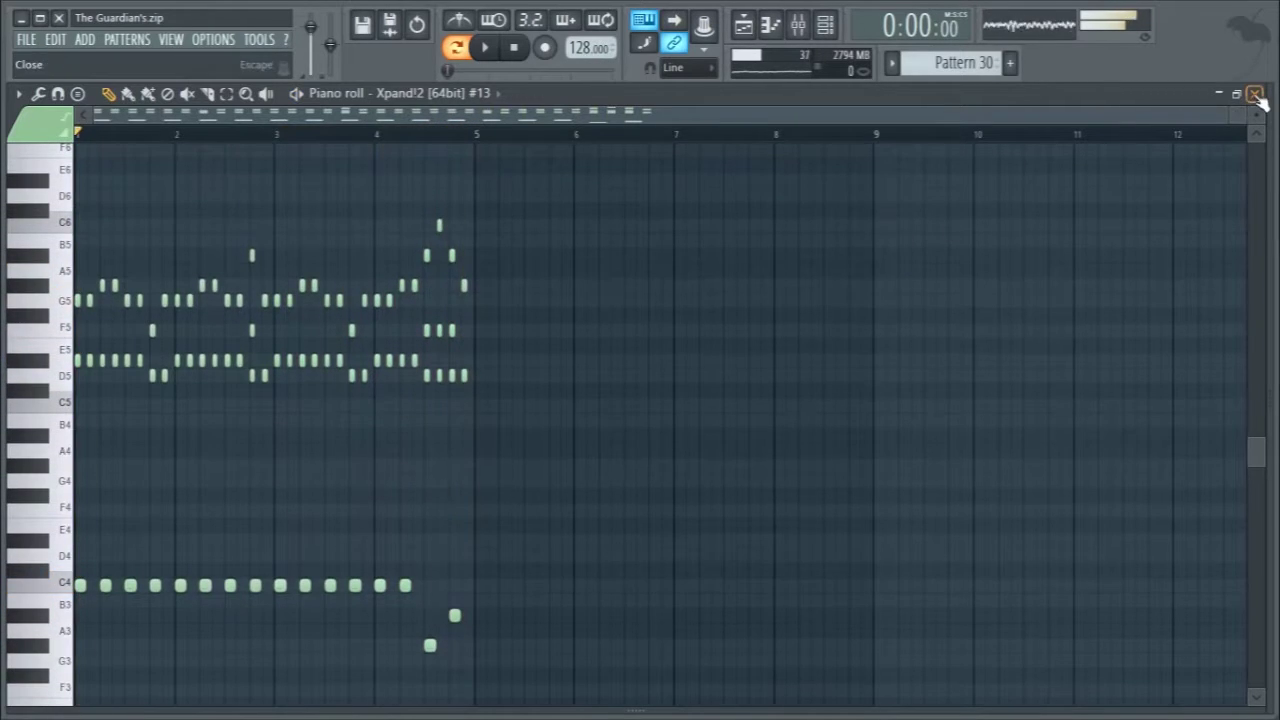
left_click(1254, 93)
- Inspect the Fruity parametric EQ 2 on the pianos channels' mixer track 5 and return to the channel rack
key("F9")
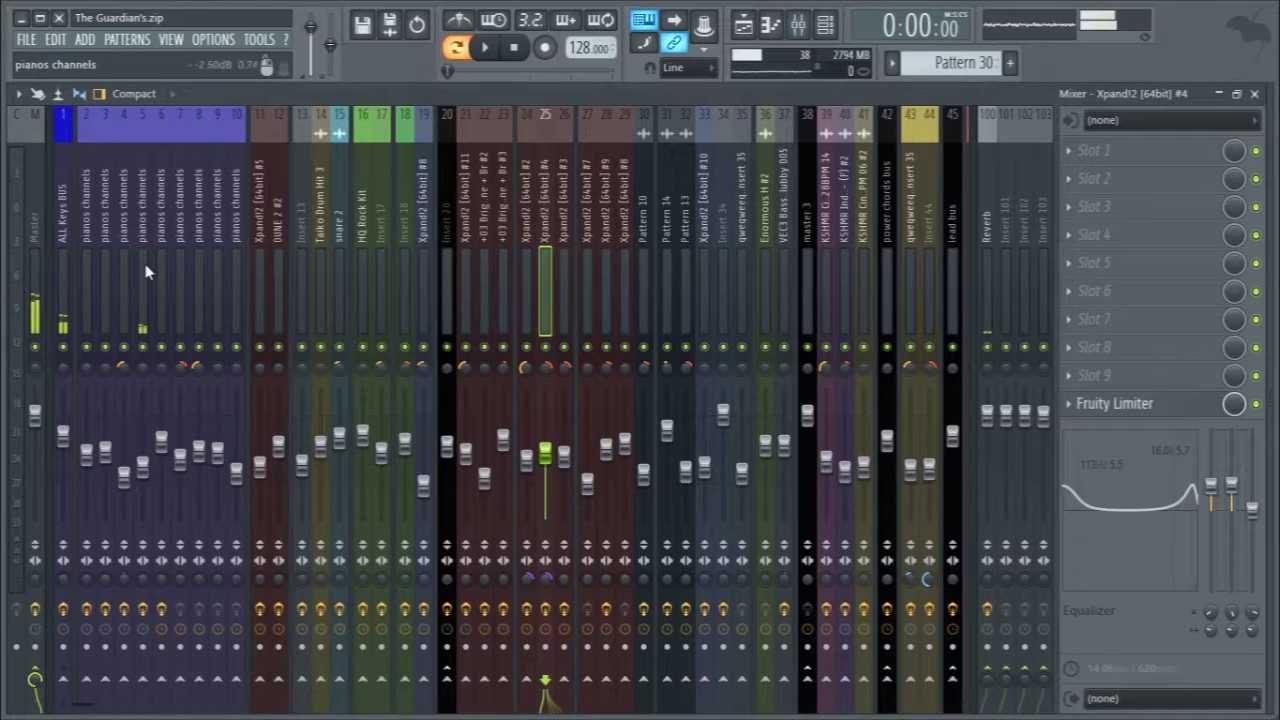
left_click(143, 196)
left_click(1145, 376)
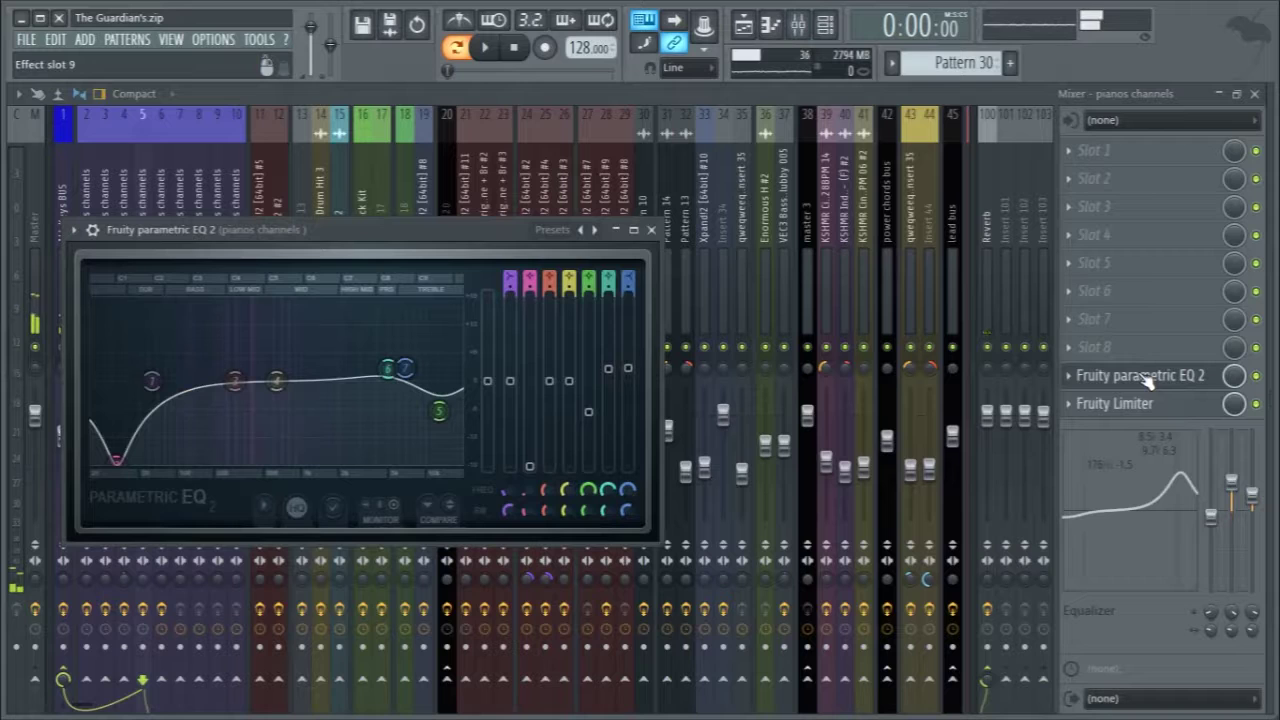
left_click(1145, 376)
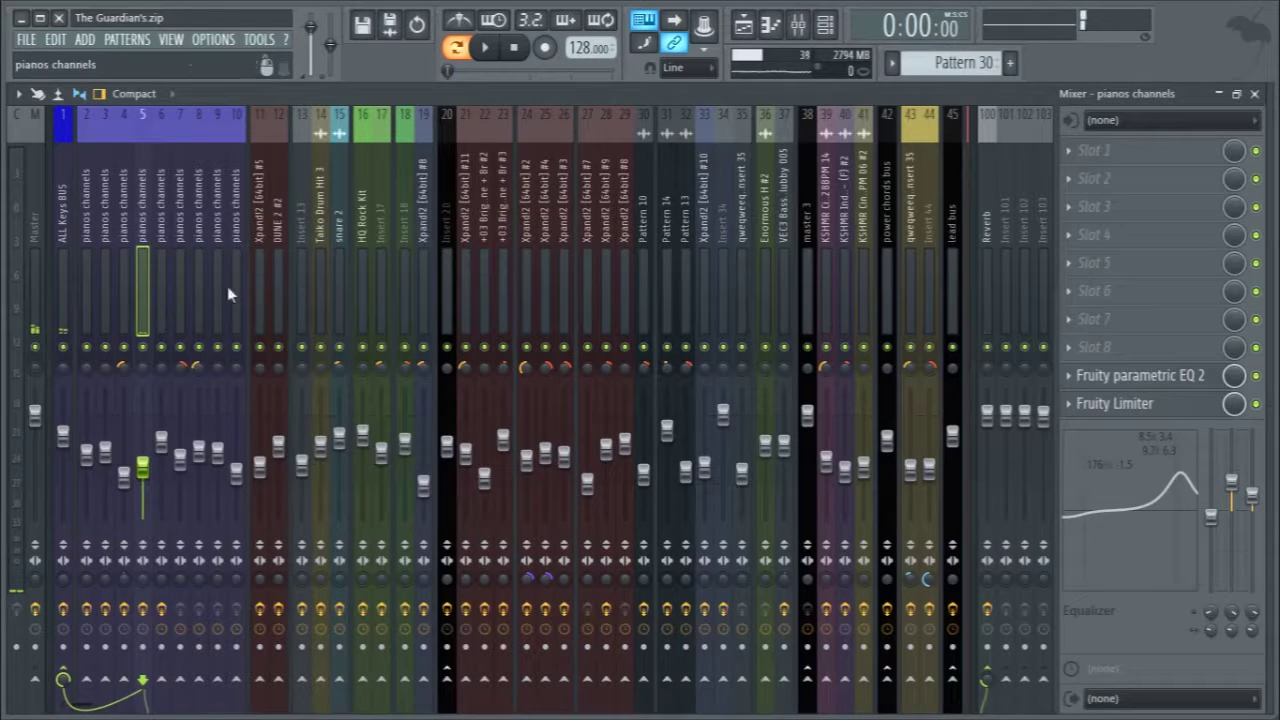
left_click(1254, 93)
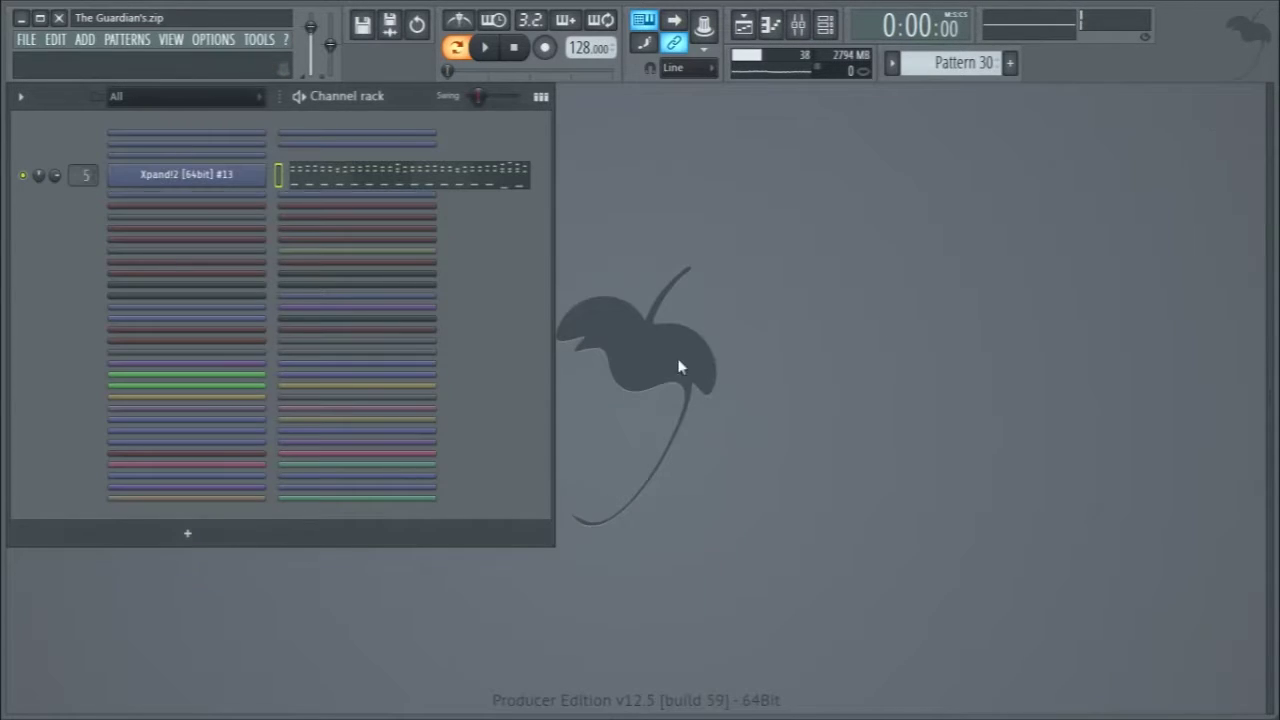
- Audition Patterns 31 and 32 and view the HQ Rock Kit channel's instrument
key("space")
scroll(922, 64, "up", 2)
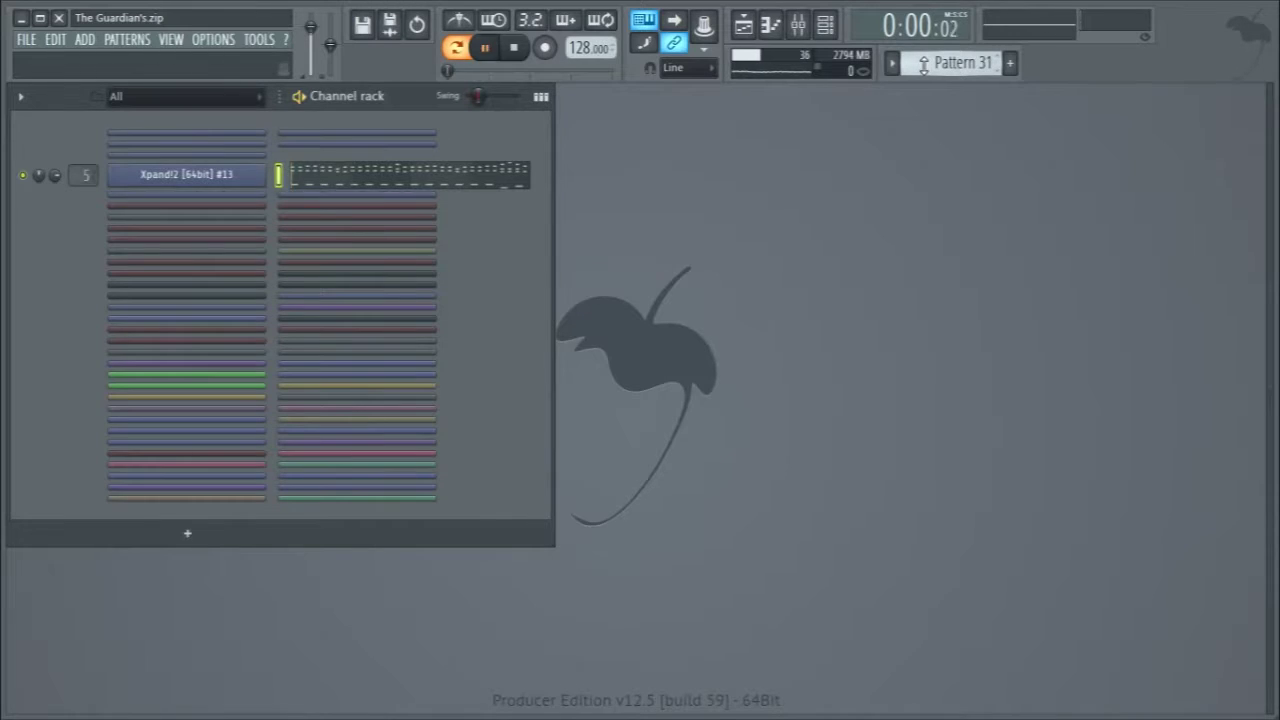
key("space")
left_click(186, 231)
left_click(186, 231)
- Play Pattern 32 with the mixer shown and compare the effects on Insert 18 and HQ Rock Kit track 16
key("F9")
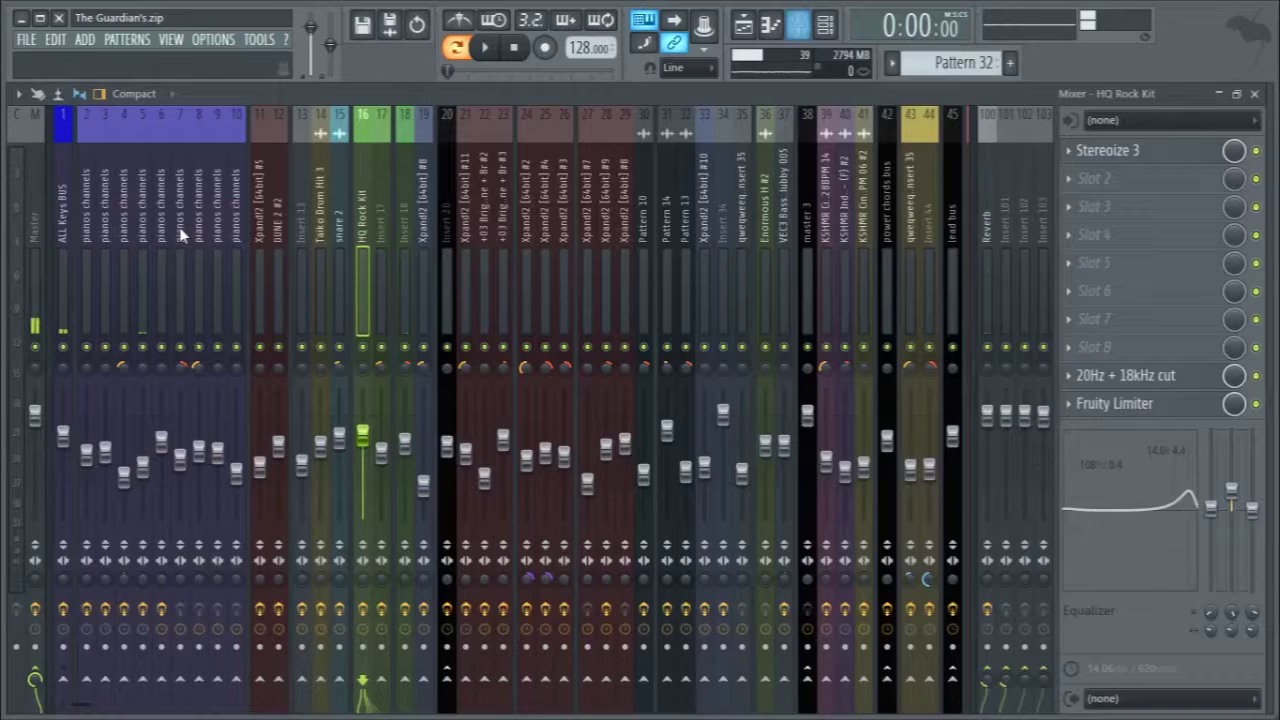
key("space")
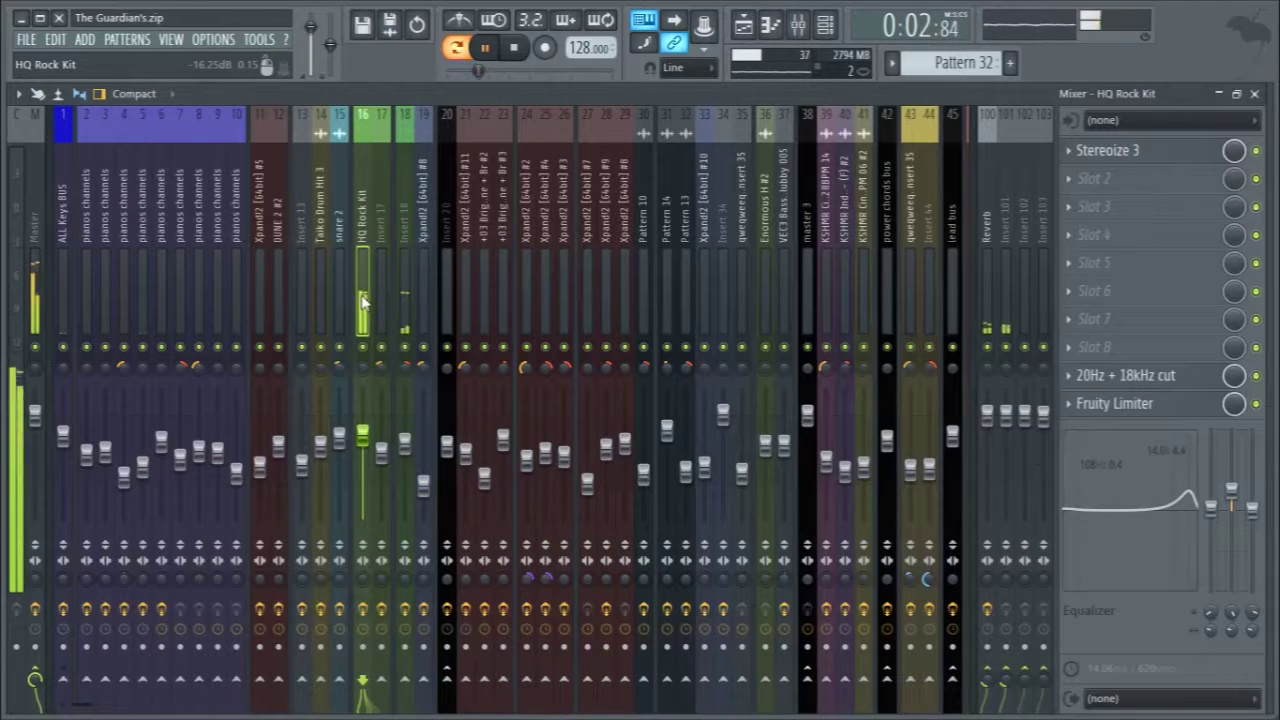
key("space")
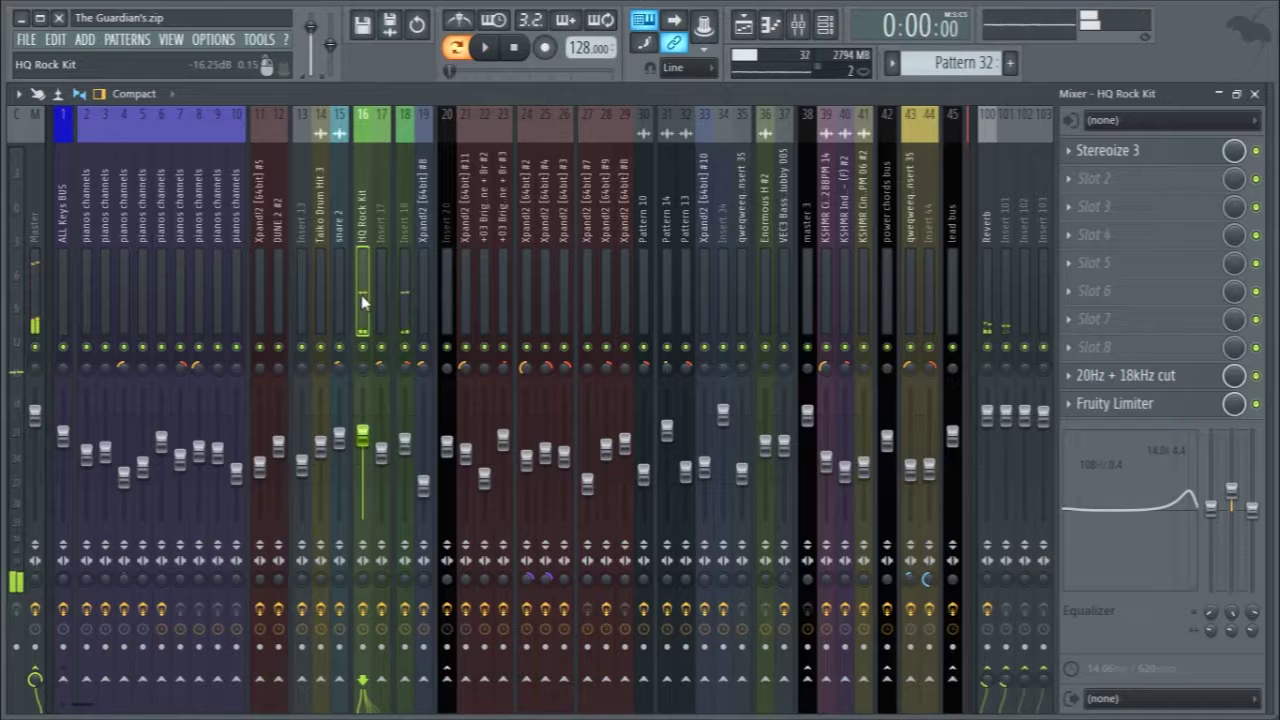
left_click(397, 317)
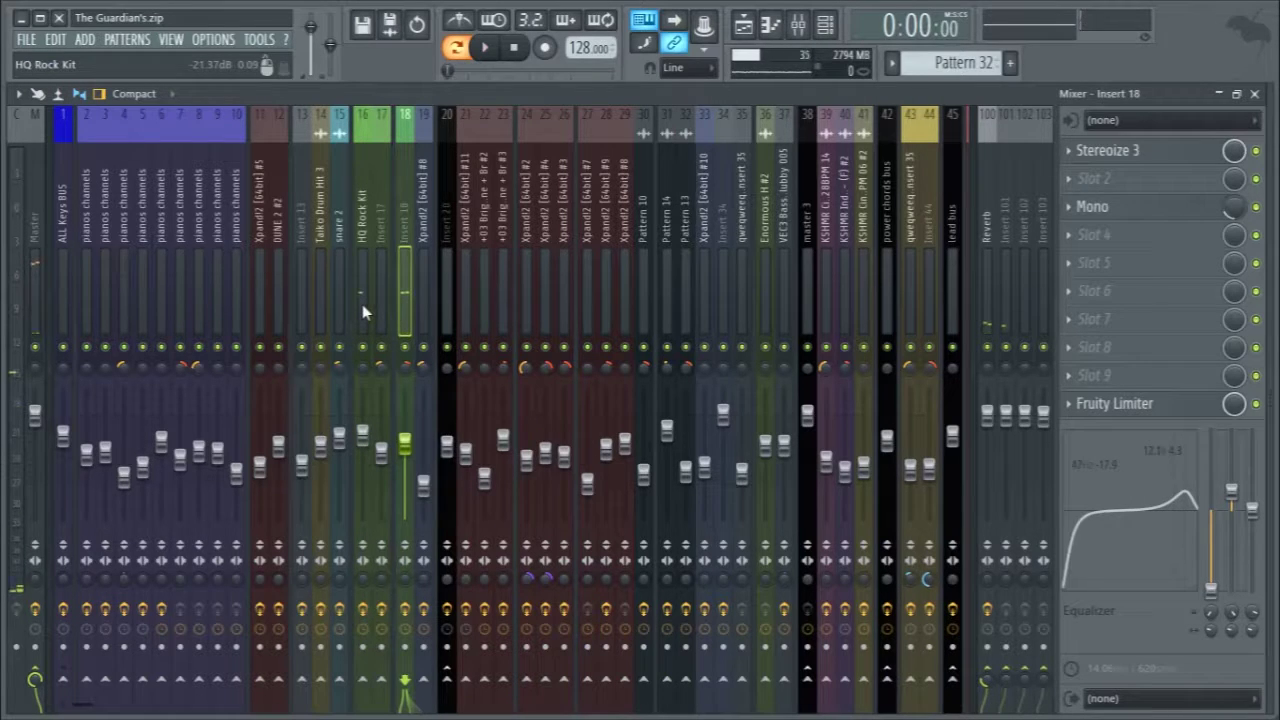
left_click(362, 304)
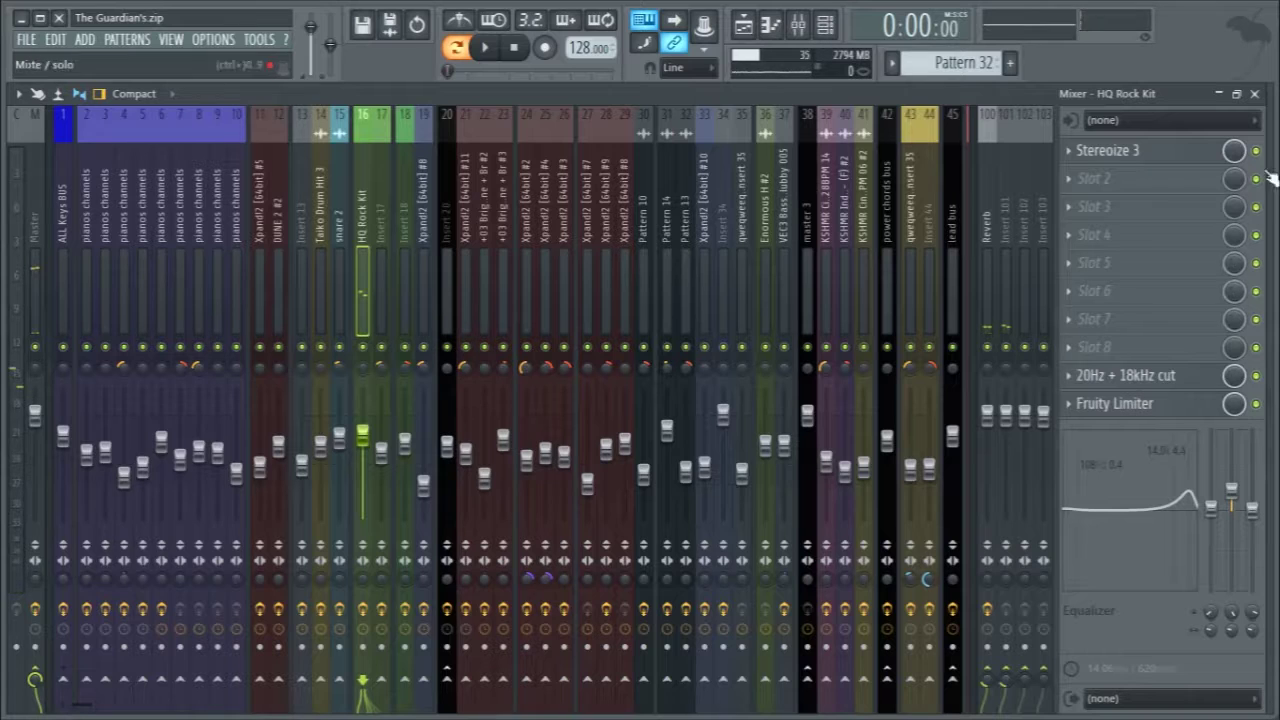
left_click(1255, 94)
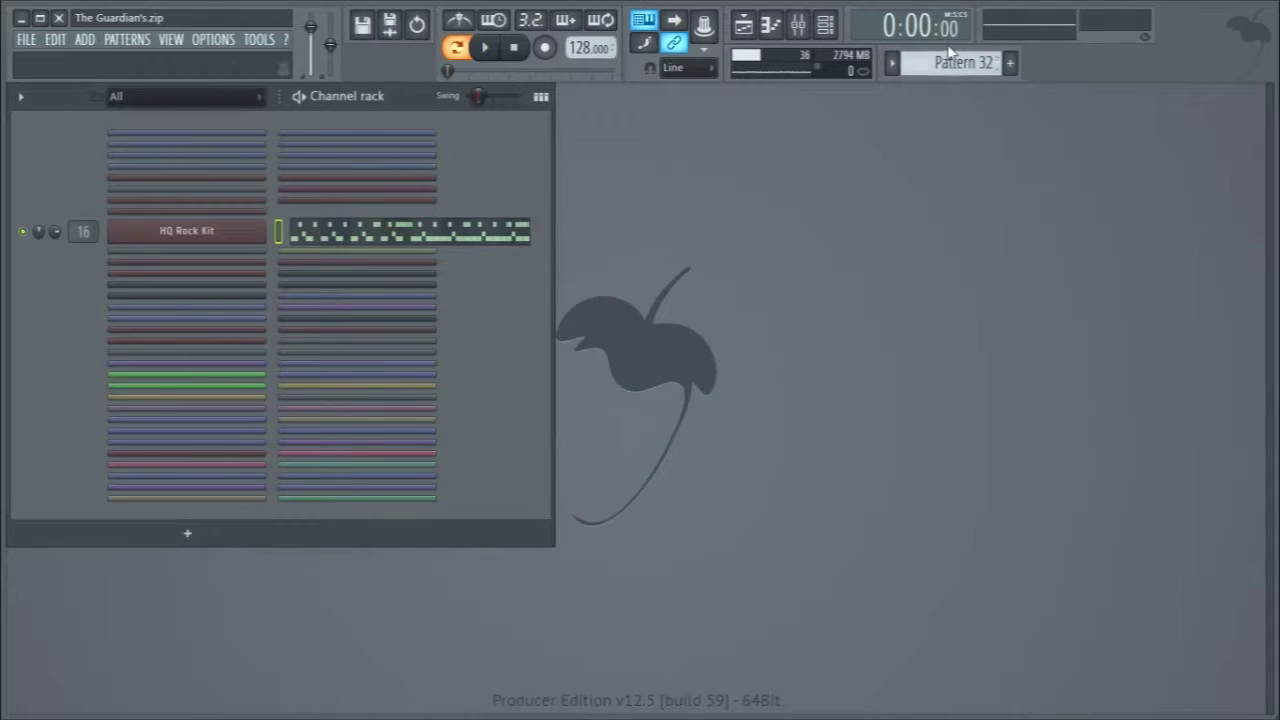
- Audition the BASS channel in Pattern 34 and display its mixer track 11
scroll(946, 60, "down", 1)
scroll(942, 64, "down", 1)
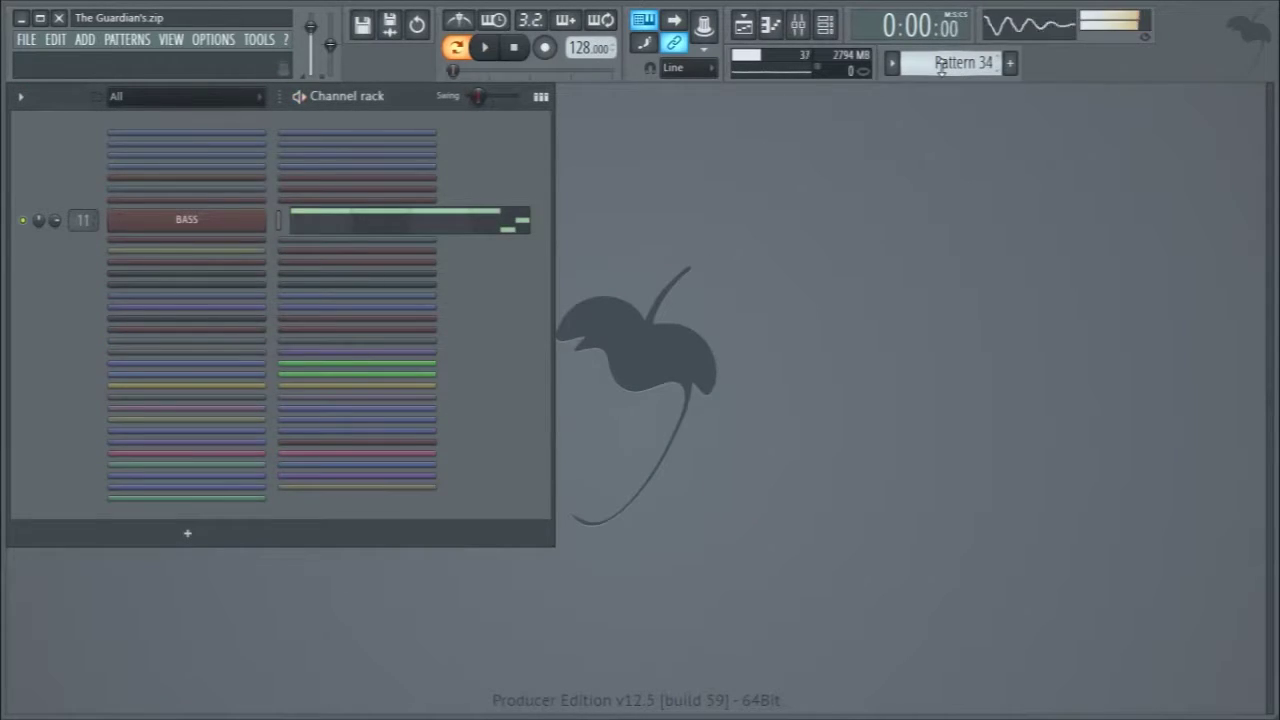
left_click(798, 25)
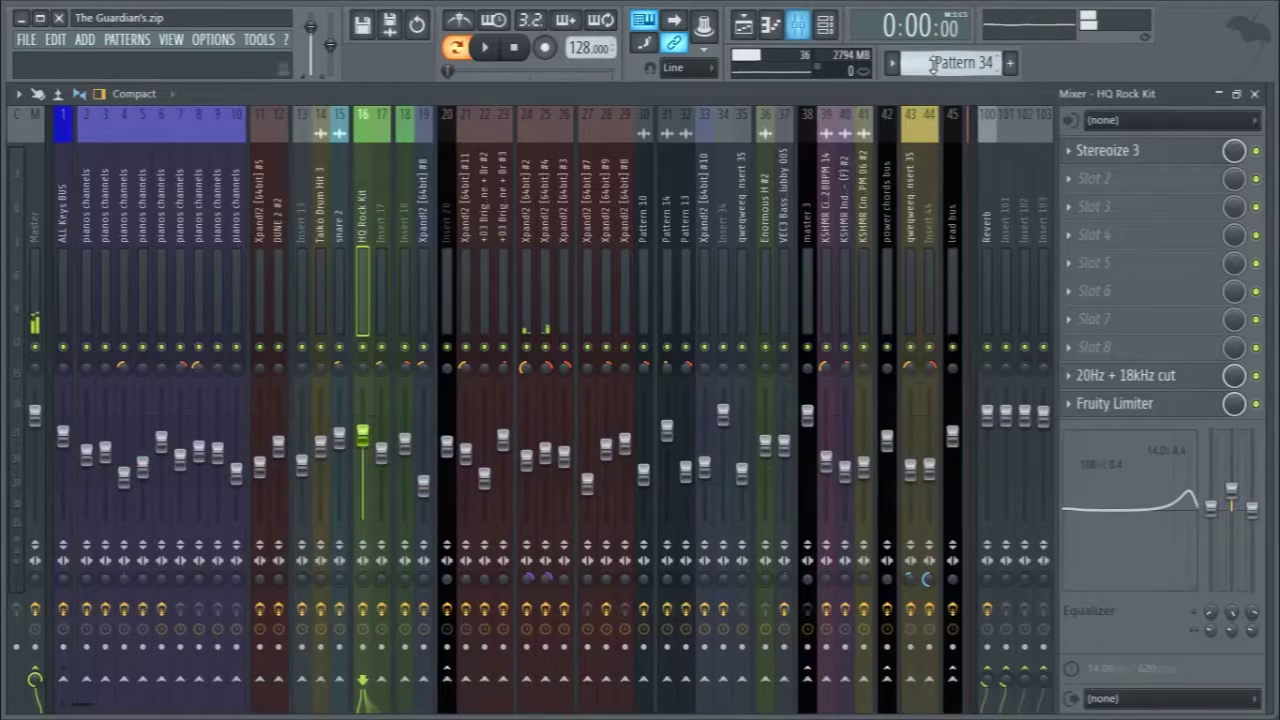
left_click(268, 295)
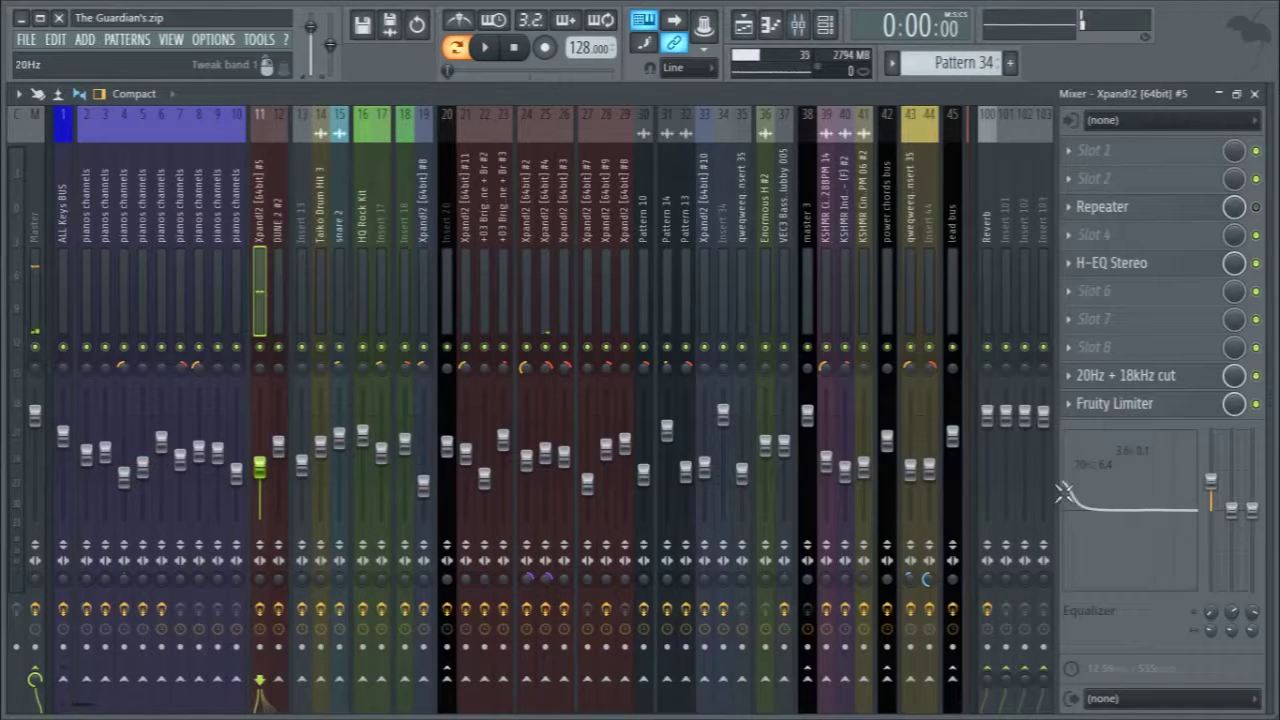
- Inspect the Fruity Limiter and the 20Hz + 18kHz cut equalizer on the bass's mixer track 11
left_click(1140, 403)
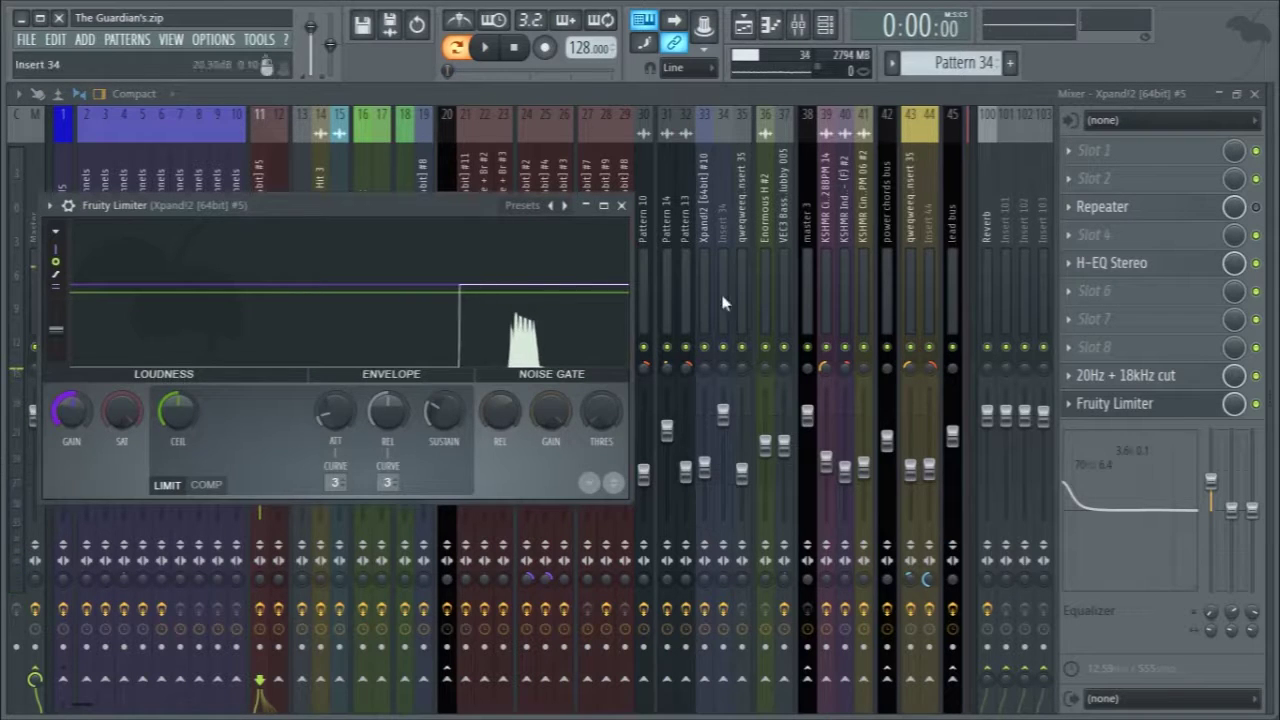
left_click(1140, 403)
left_click(1100, 377)
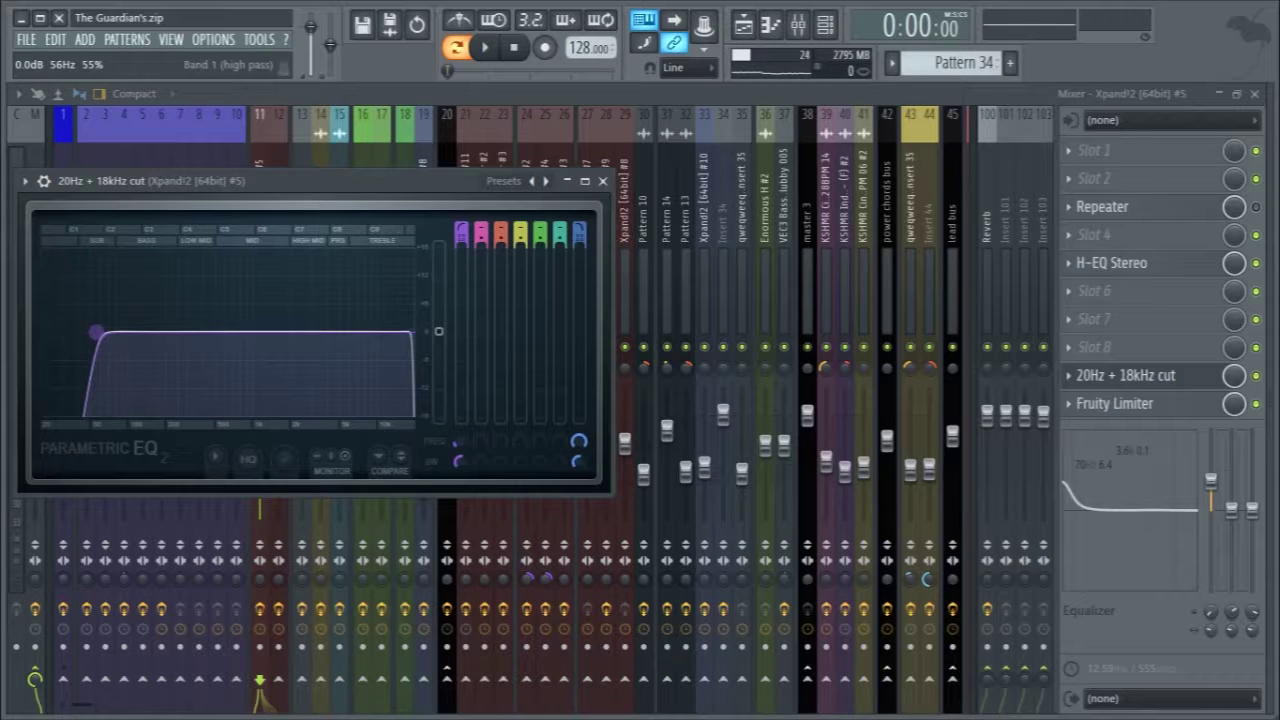
left_click(603, 181)
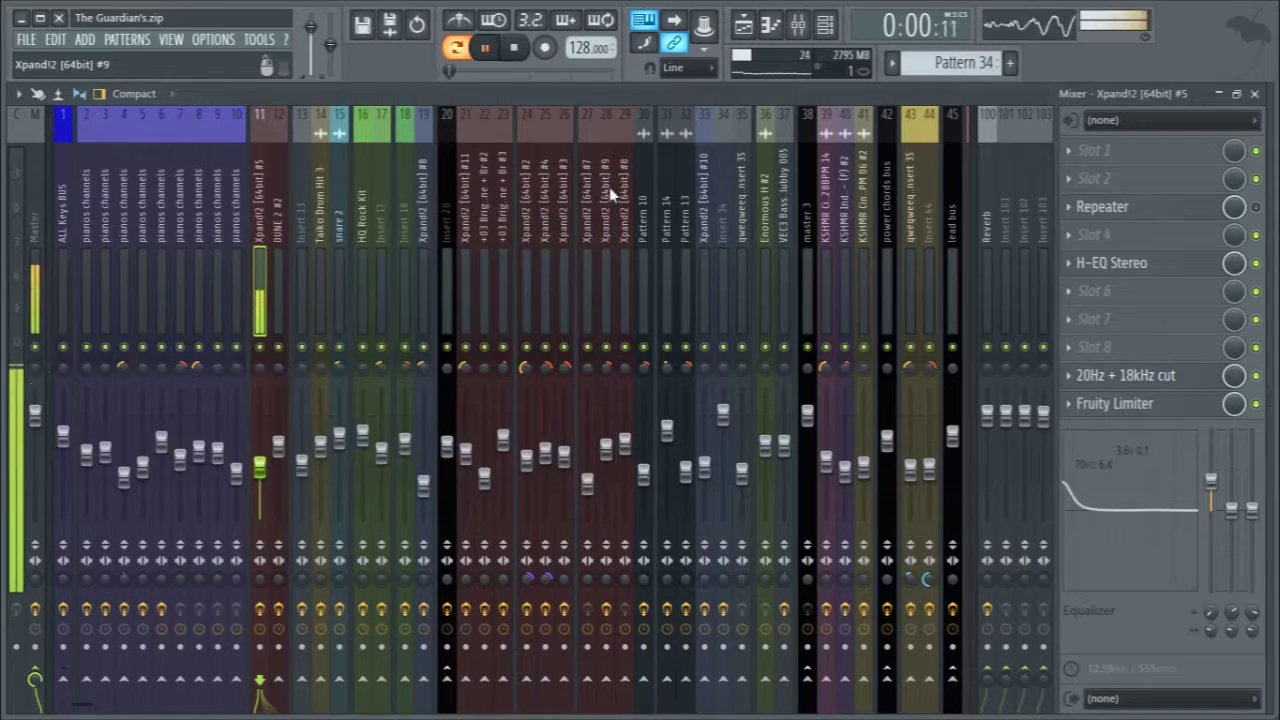
- Inspect the H-EQ Stereo and Repeater effects on the bass's mixer track 11
left_click(1155, 268)
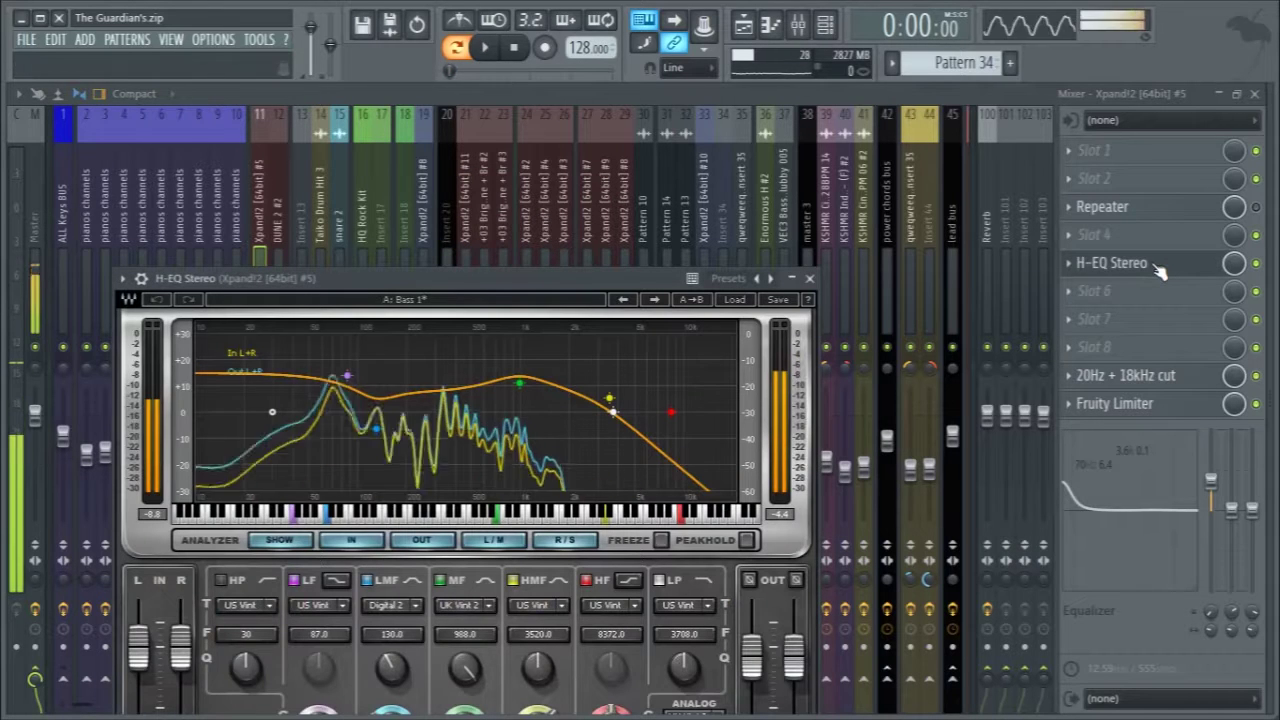
left_click(809, 278)
left_click(1158, 217)
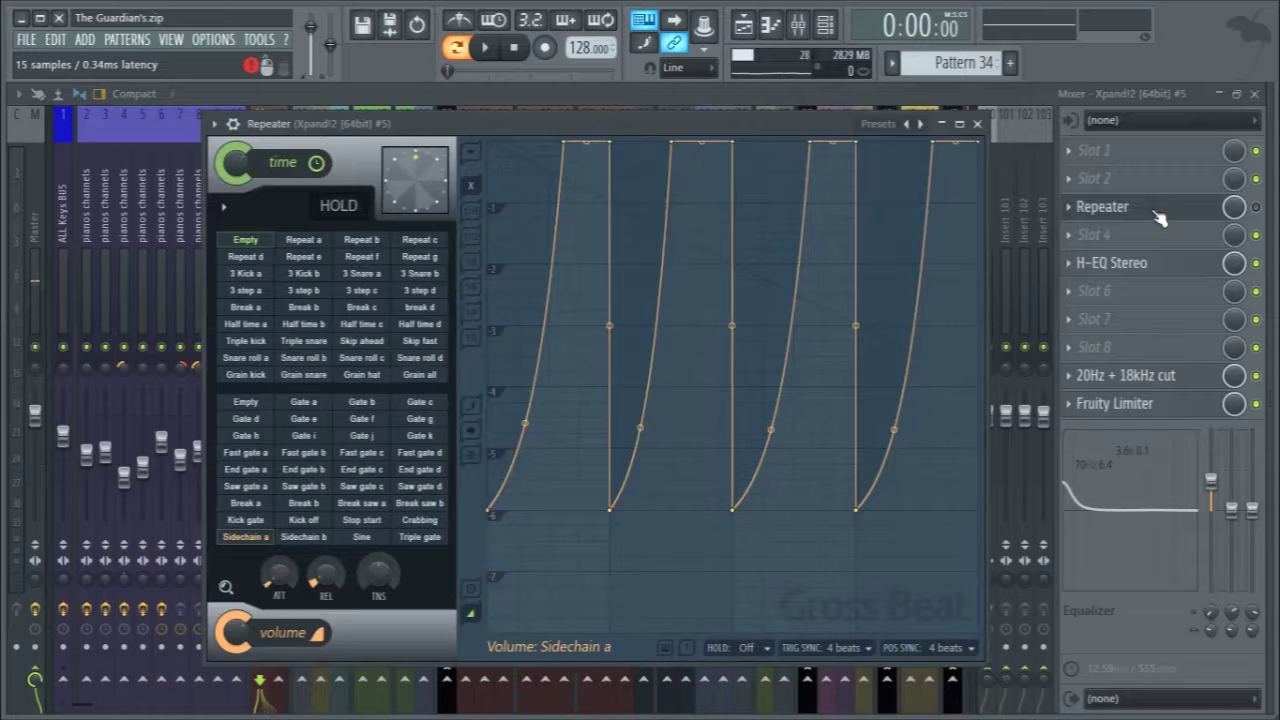
- Play Pattern 34 and enable the Repeater effect on the bass's mixer track 11, closing the plugin window and mixer
left_click(1158, 217)
key("space")
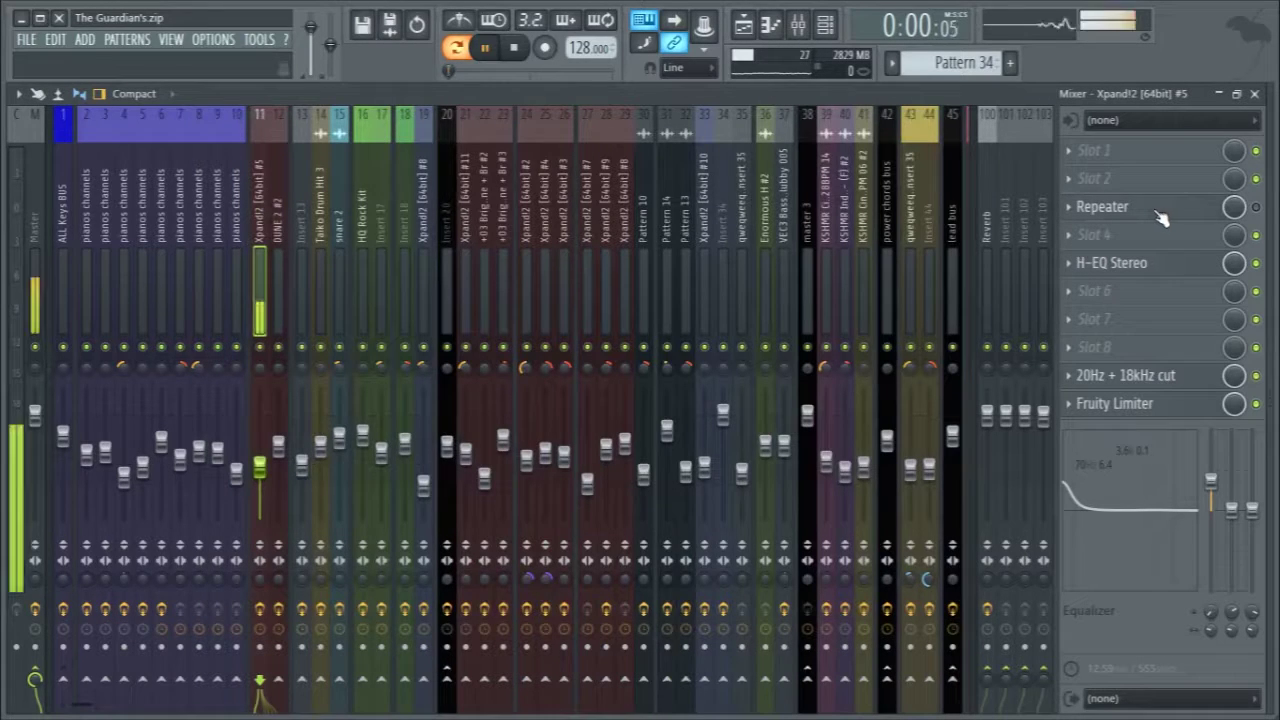
left_click(1256, 206)
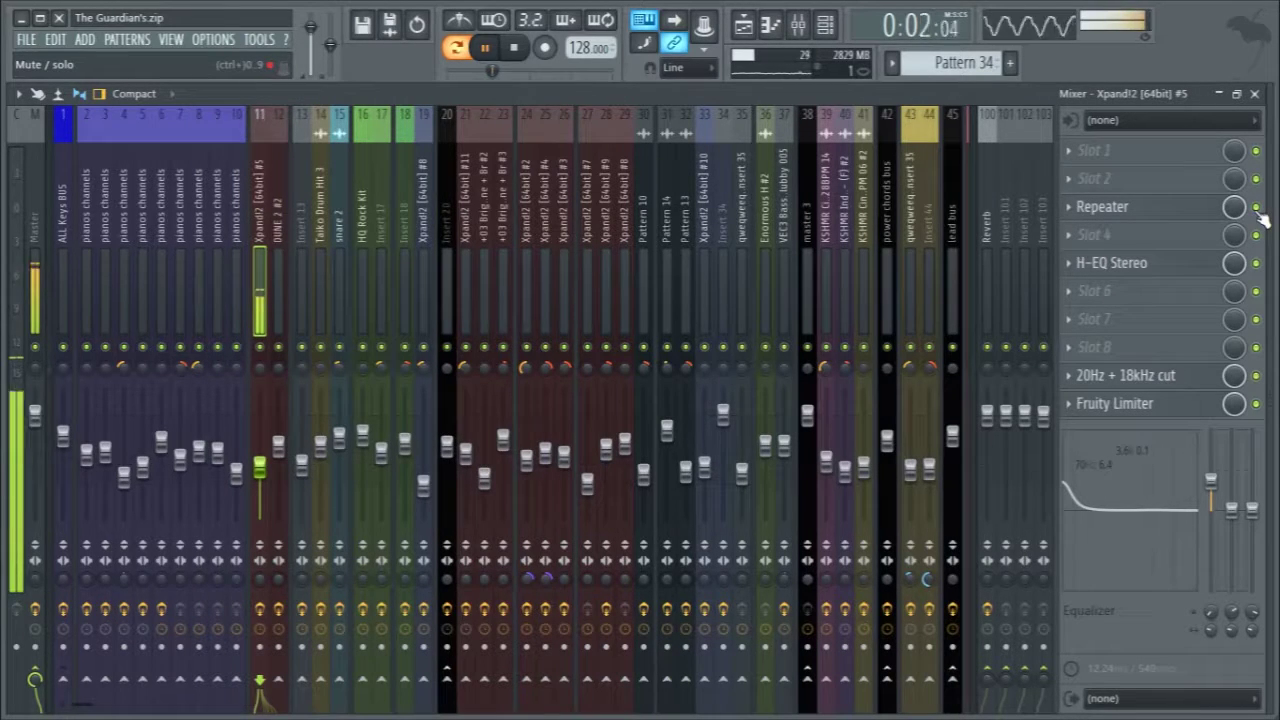
key("space")
left_click(1254, 95)
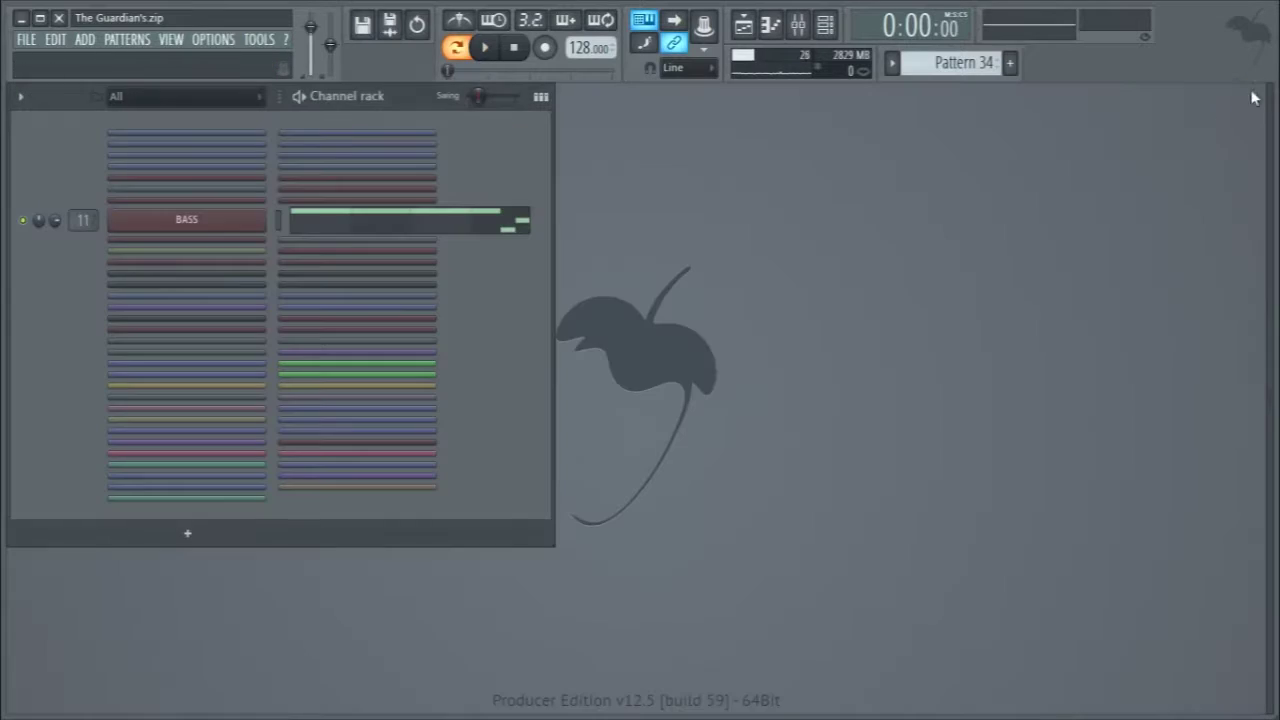
- Audition Pattern 35 and inspect the DUNE 2 #2 synth's Darkness Code KS patch
scroll(950, 60, "down", 1)
key("space")
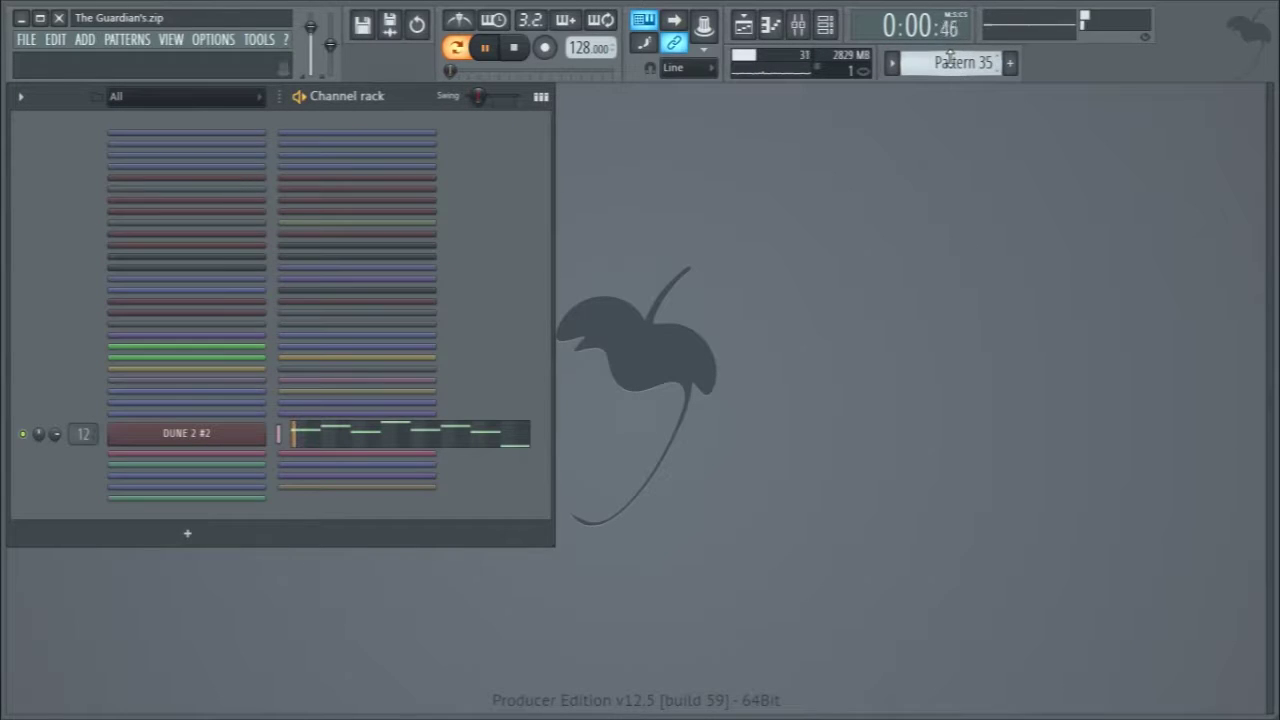
key("space")
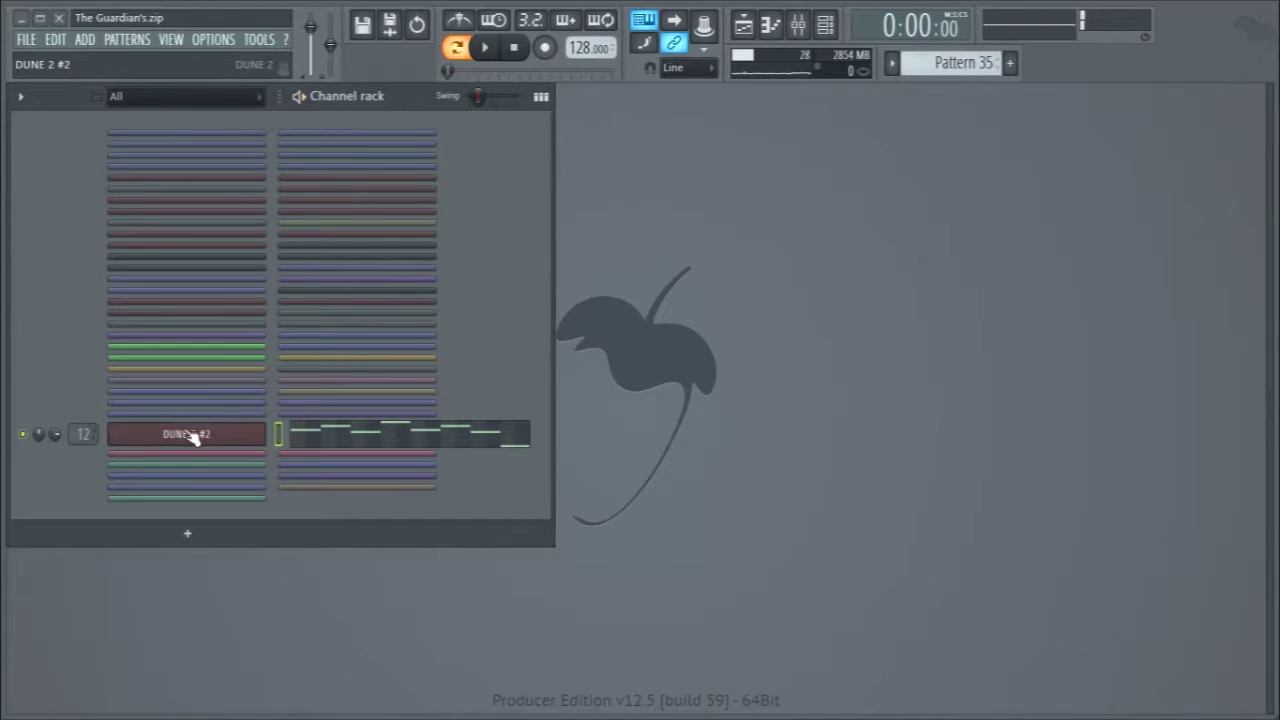
left_click(186, 434)
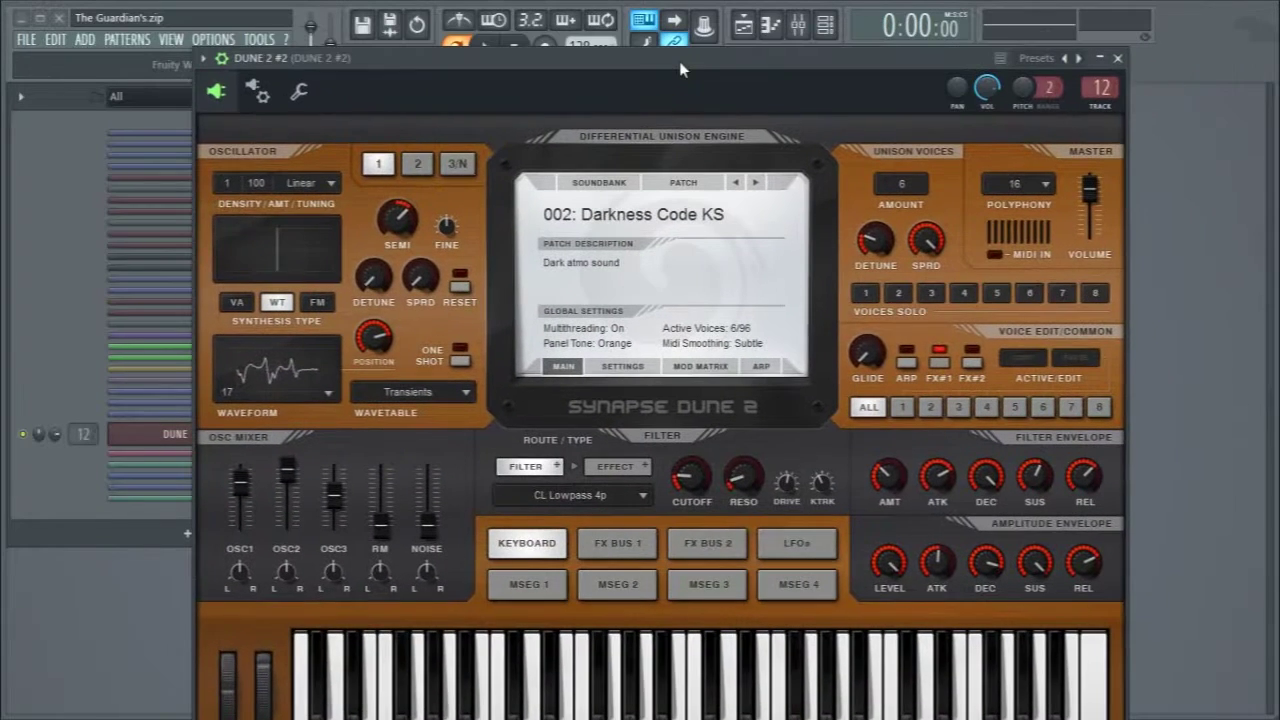
left_click(1120, 58)
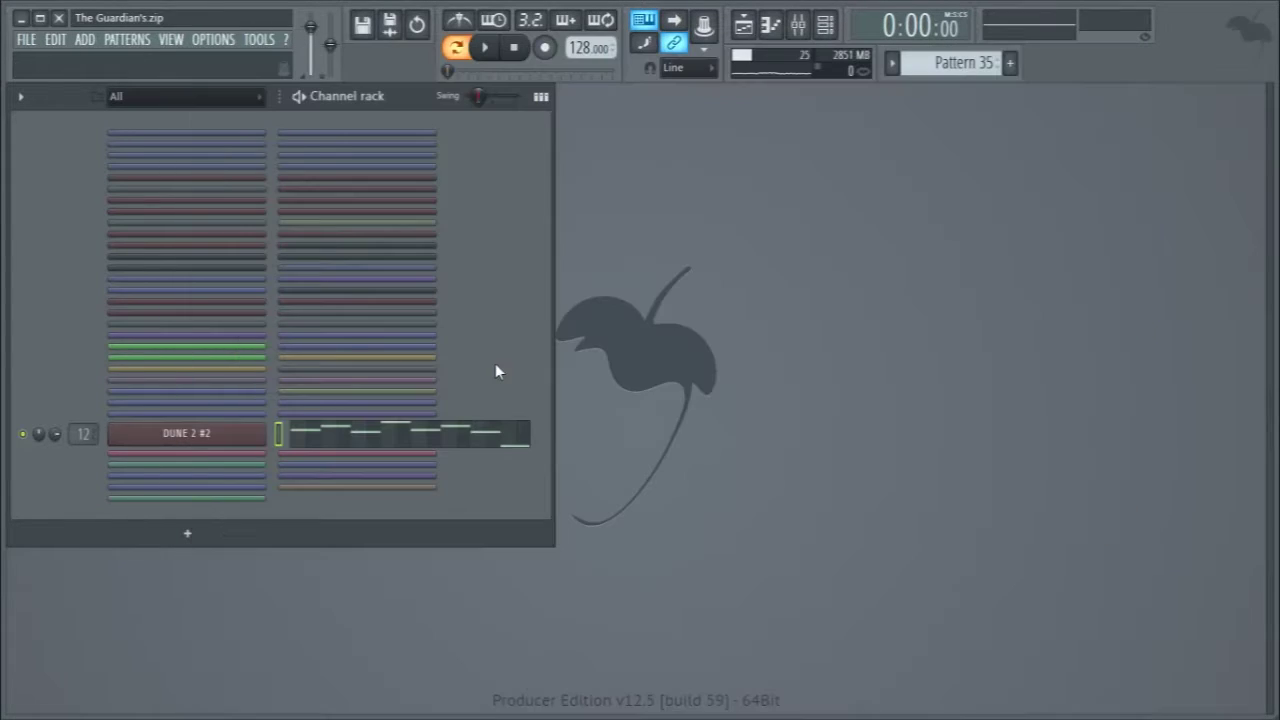
- Examine the DUNE 2 #2 notes in the piano roll while playing Pattern 35
left_click(373, 450)
scroll(629, 437, "up", 3)
scroll(674, 437, "down", 2)
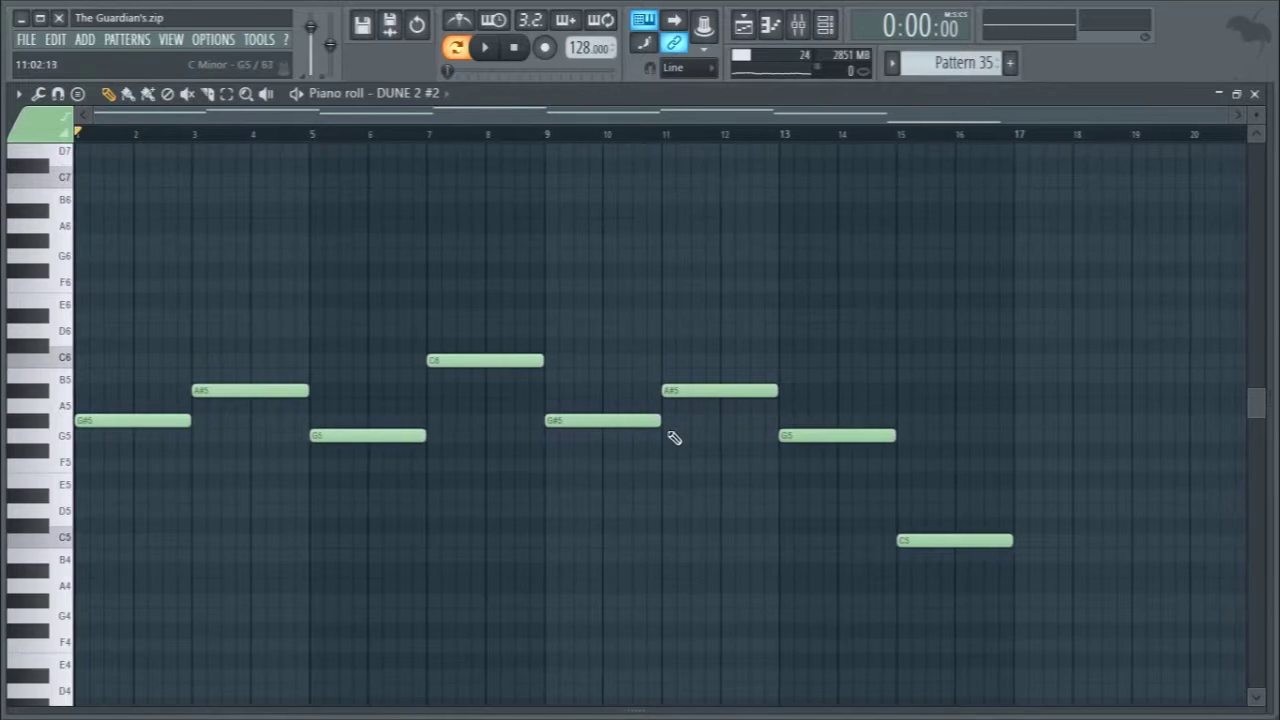
key("space")
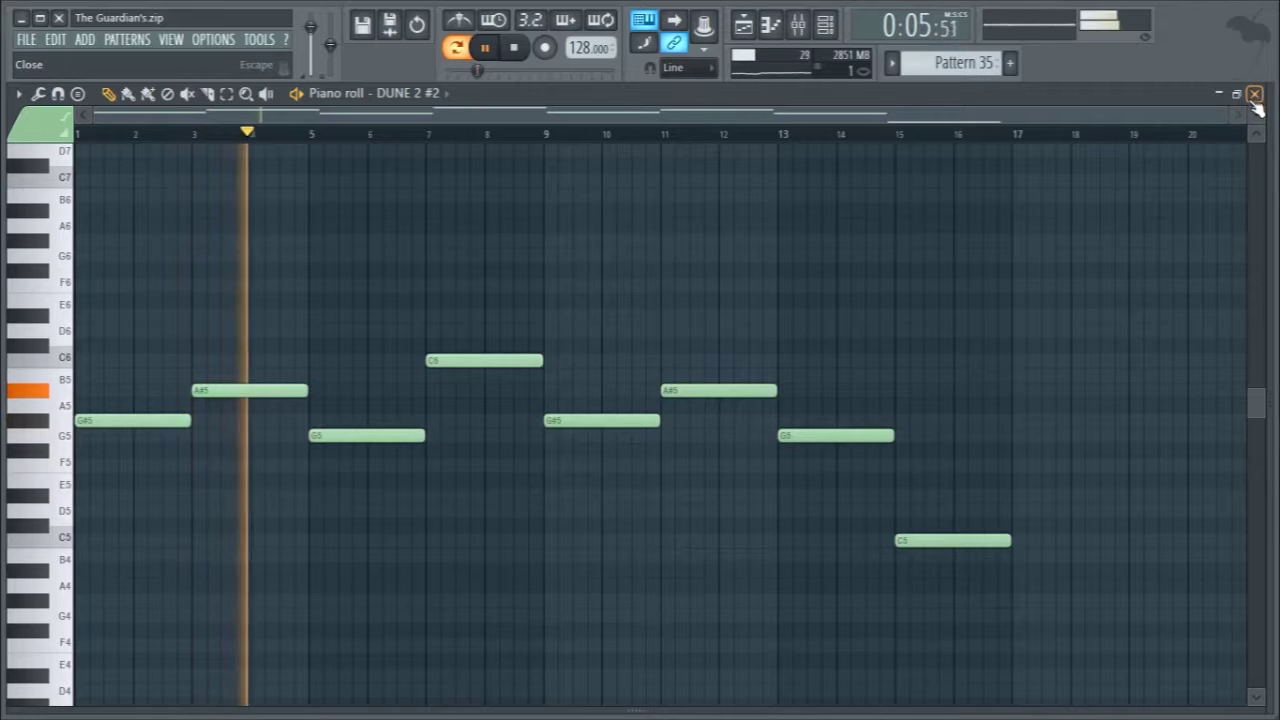
key("space")
key("F7")
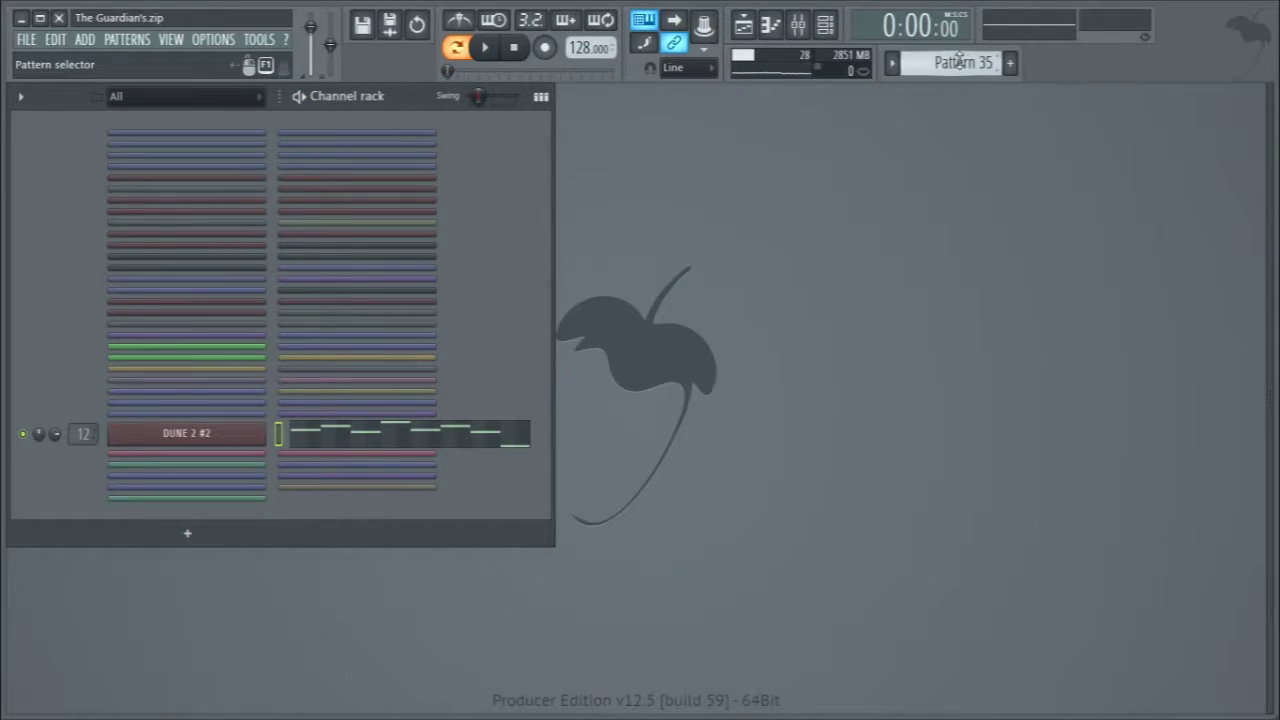
- Audition the patterns from Pattern 36 through Pattern 38
scroll(960, 62, "down", 1)
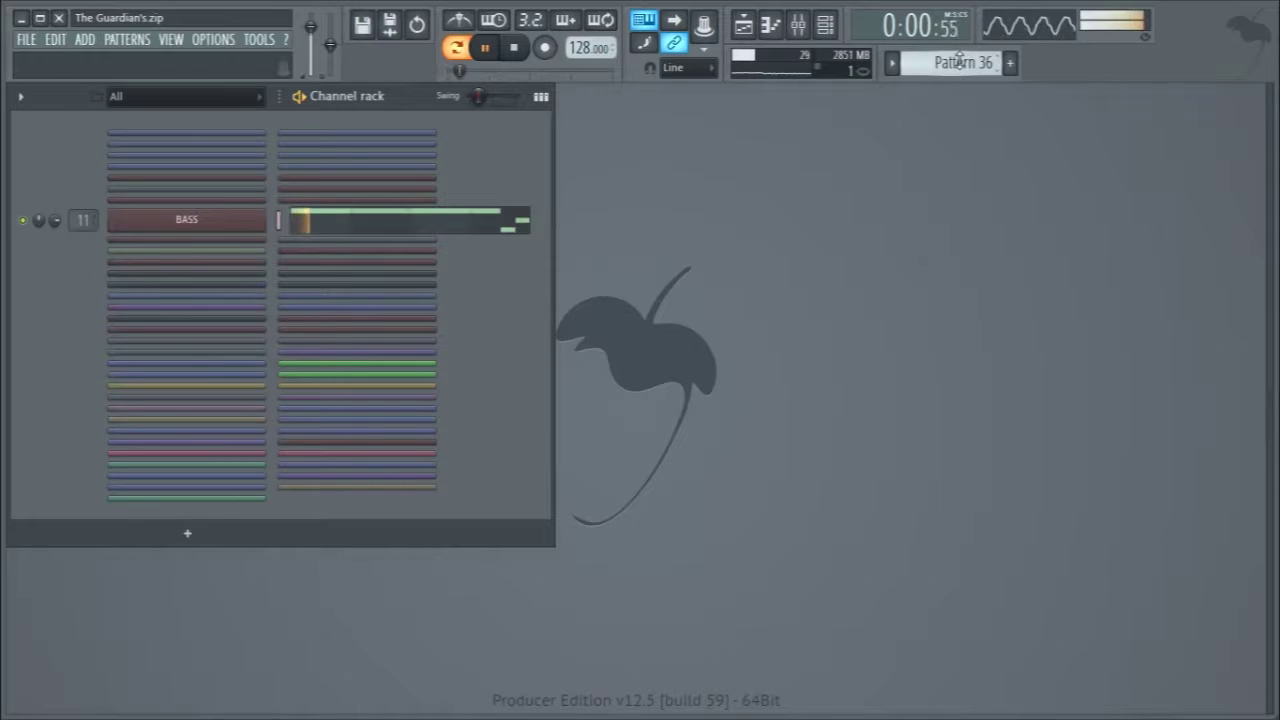
scroll(960, 62, "down", 1)
key("space")
scroll(960, 62, "down", 1)
key("space")
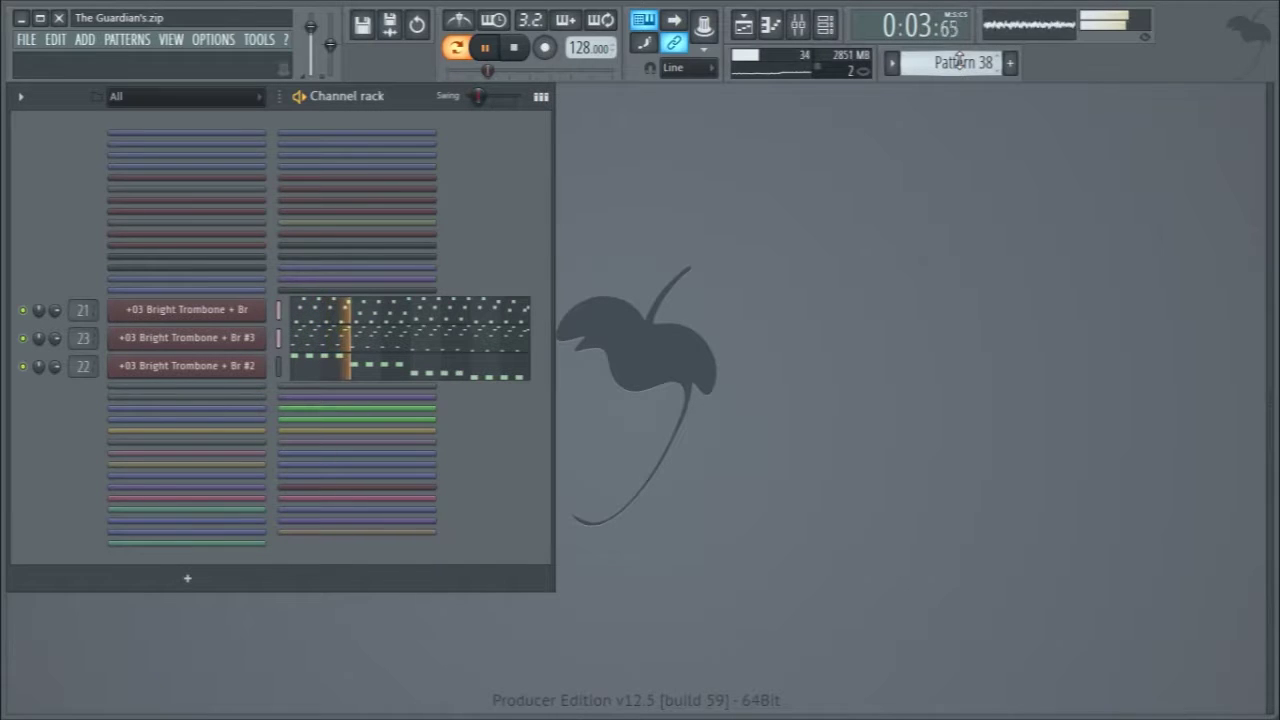
key("space")
- Examine the piano roll notes of +03 Bright Trombone + Br #2 and #3 in Pattern 38
left_click(403, 371)
scroll(483, 357, "down", 5)
scroll(80, 318, "up", 1)
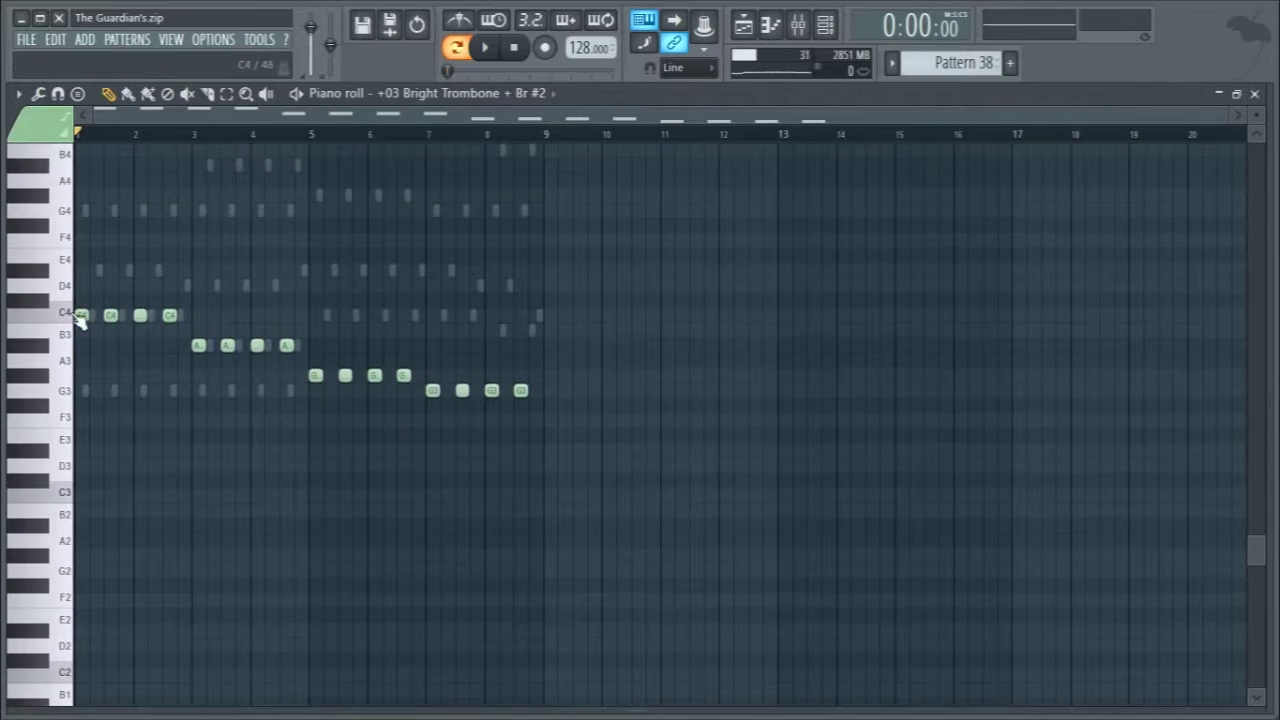
key("F6")
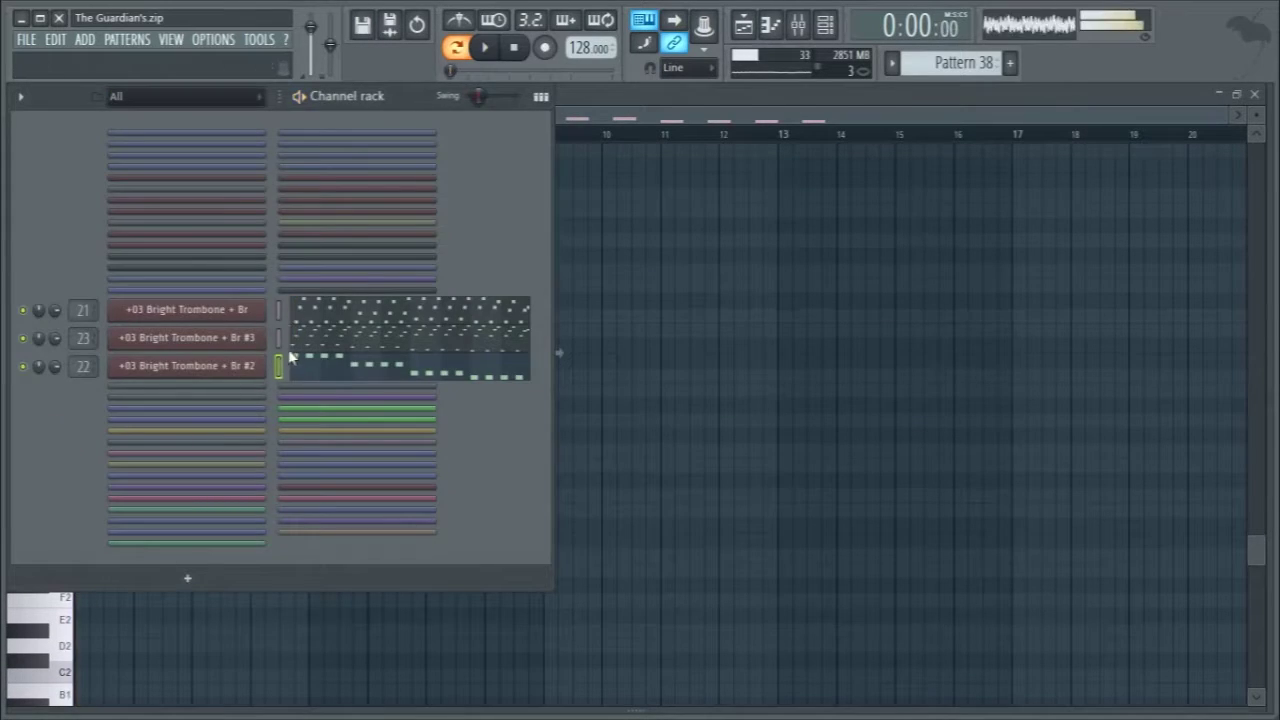
left_click(297, 347)
scroll(246, 360, "up", 4)
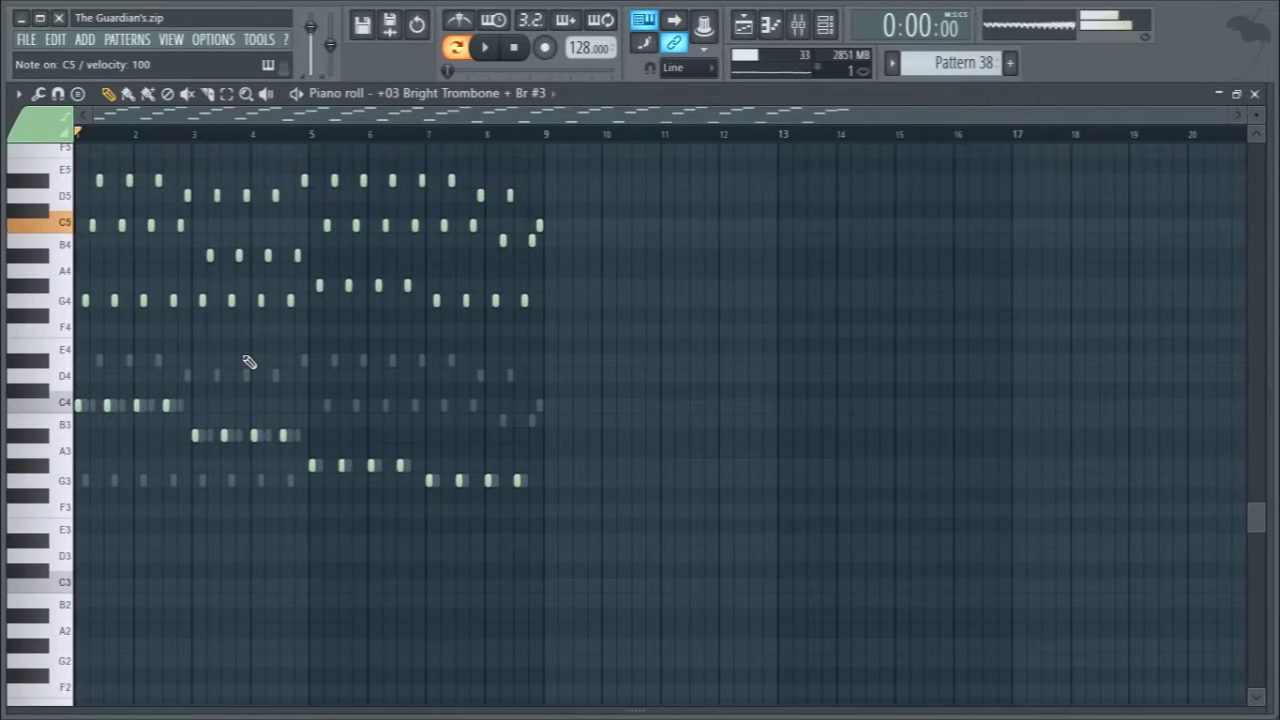
key("F6")
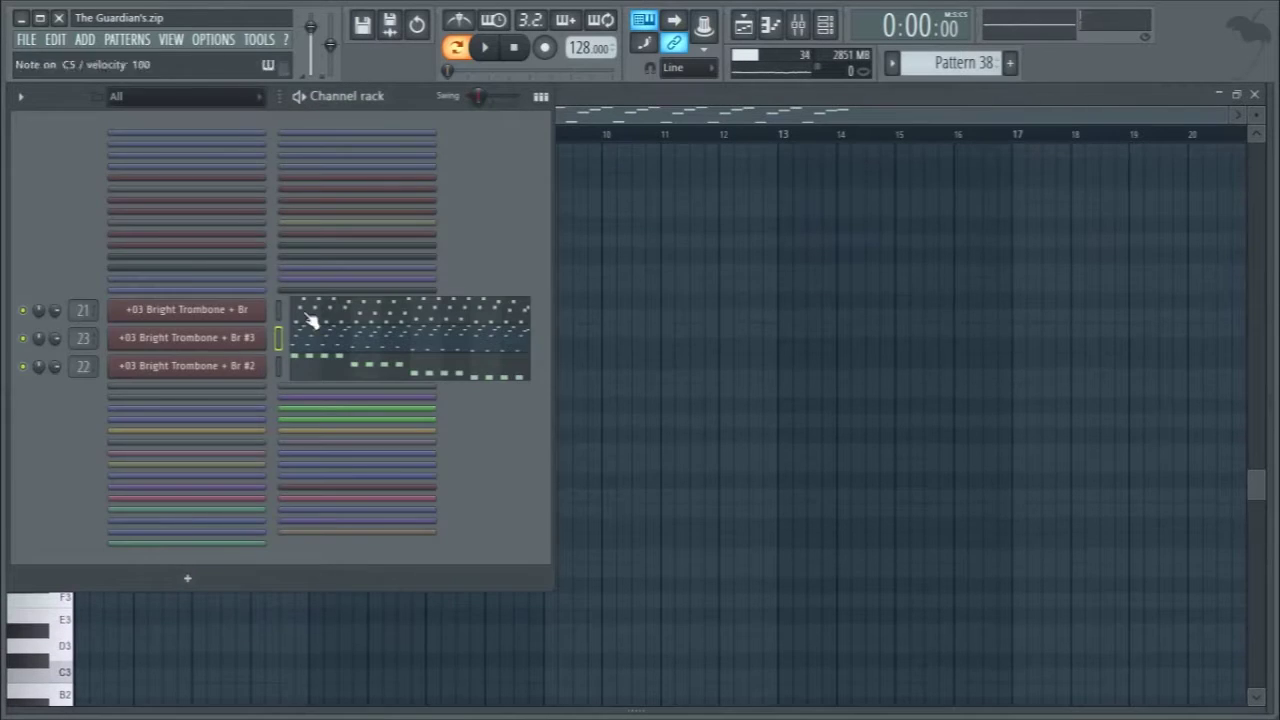
- Examine the +03 Bright Trombone + Br notes in the piano roll and play Pattern 38
left_click(314, 320)
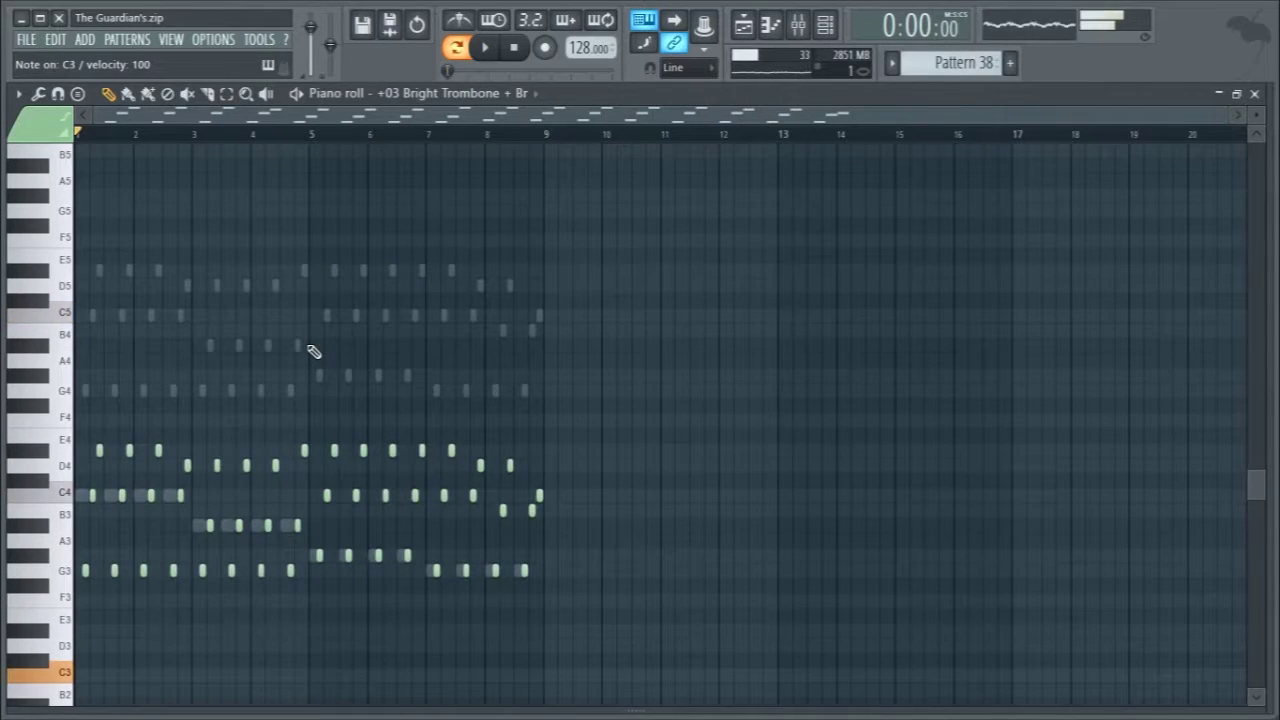
scroll(314, 350, "down", 1)
scroll(314, 352, "down", 1)
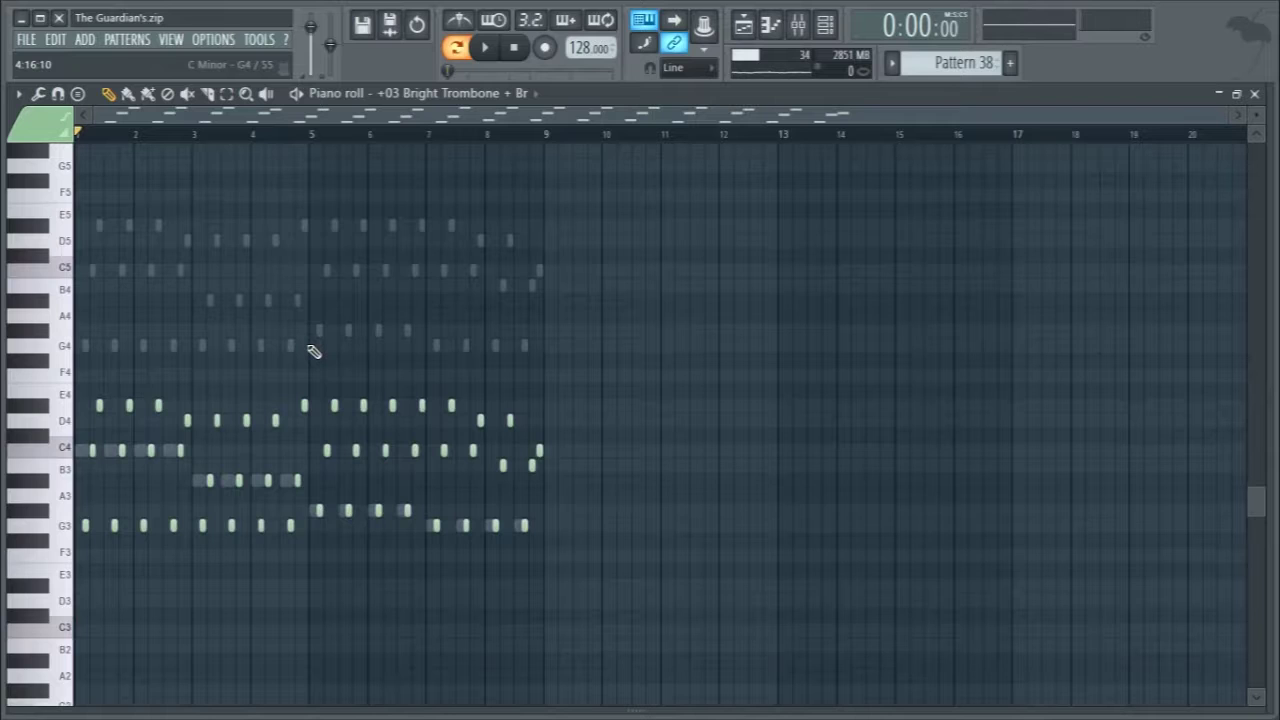
key("F6")
key("space")
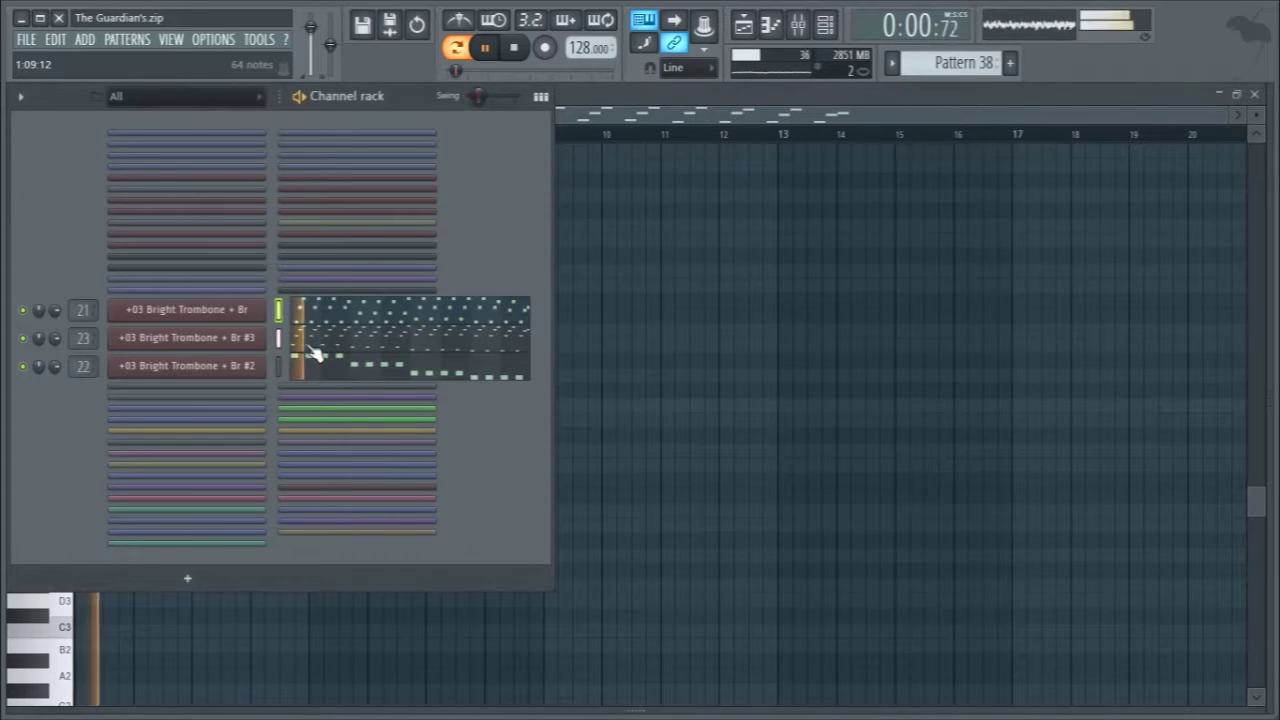
key("F6")
key("space")
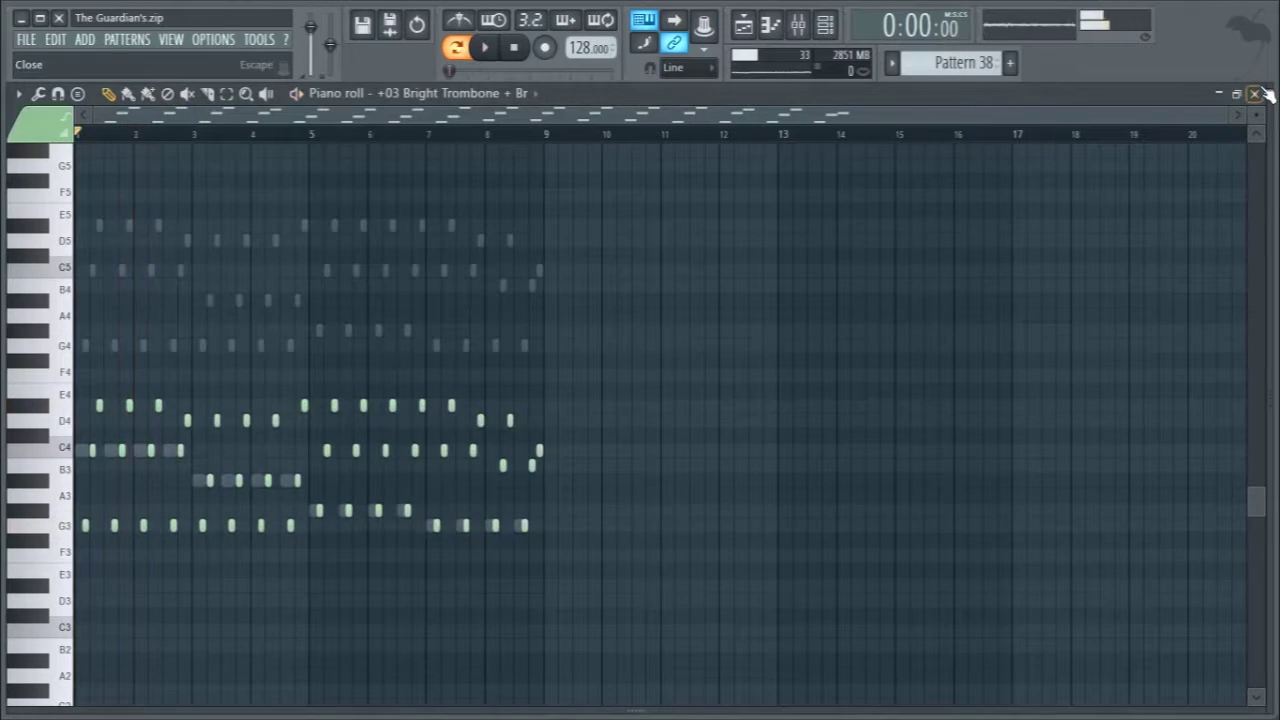
left_click(1254, 93)
- Switch to Pattern 39, inspect the VEC3 Bassdrums Clubby 013 sampler settings and audition the kick
scroll(941, 62, "down", 1)
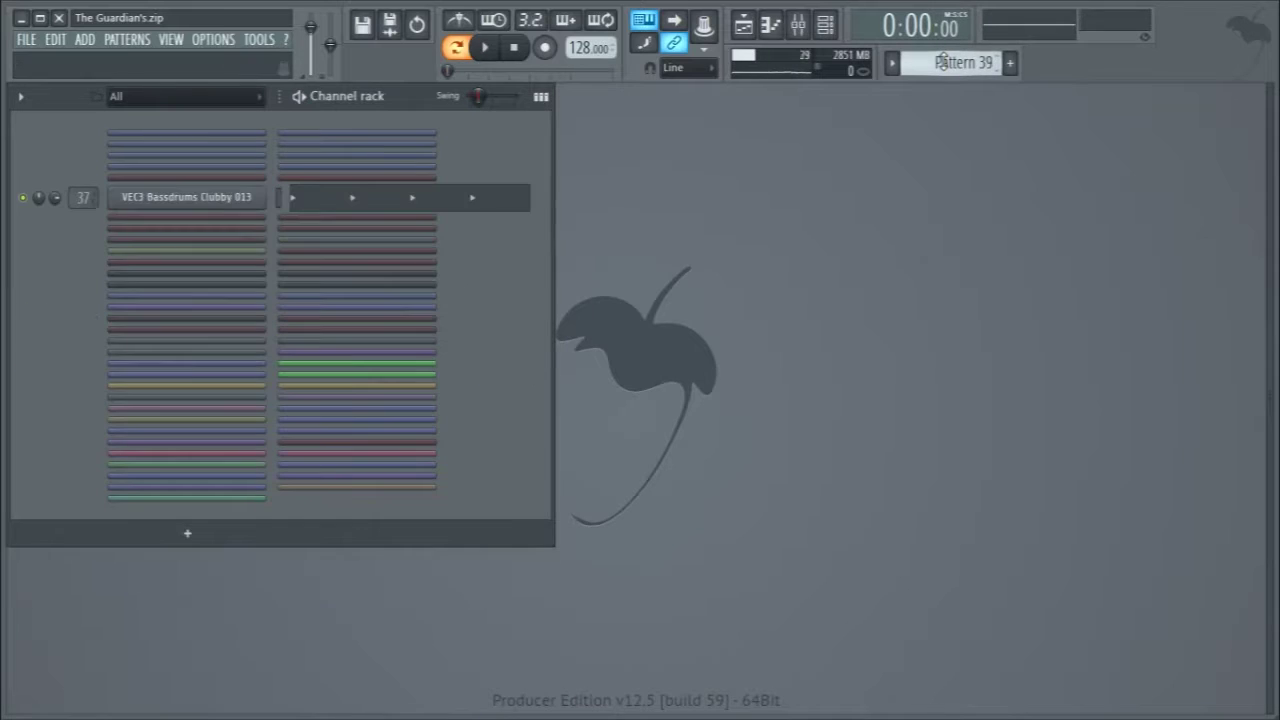
left_click(223, 198)
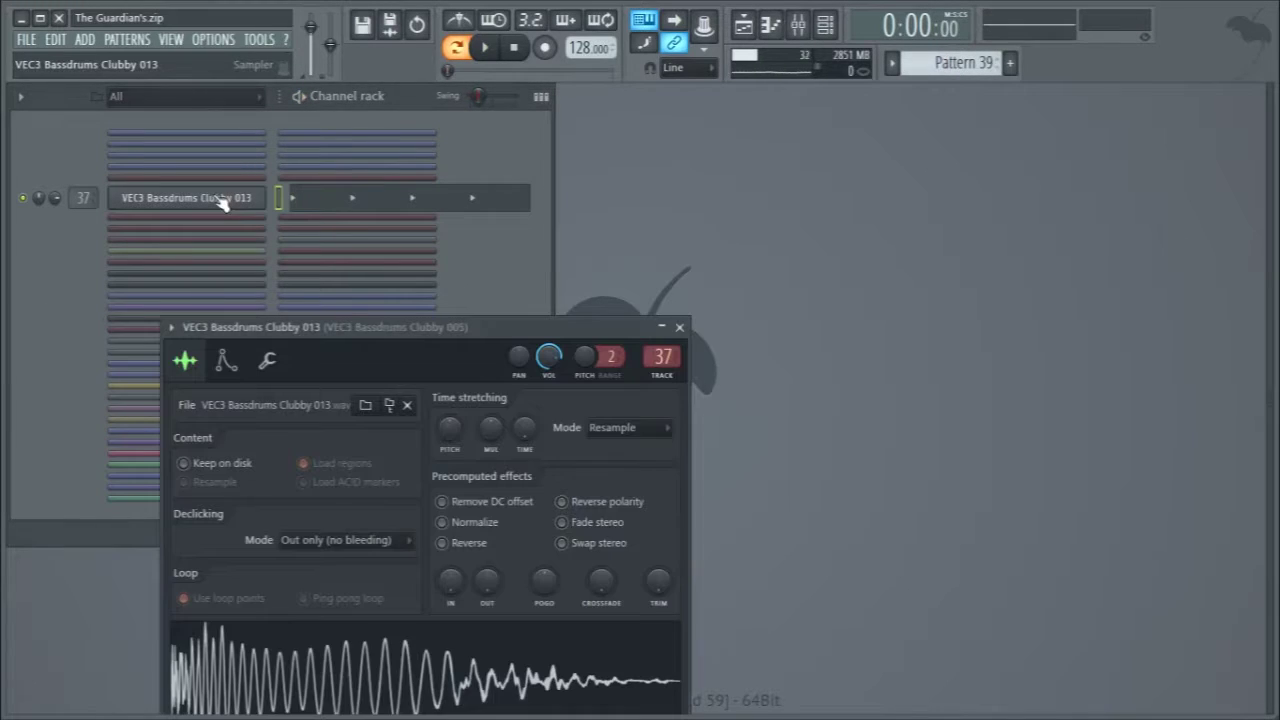
left_click(223, 198)
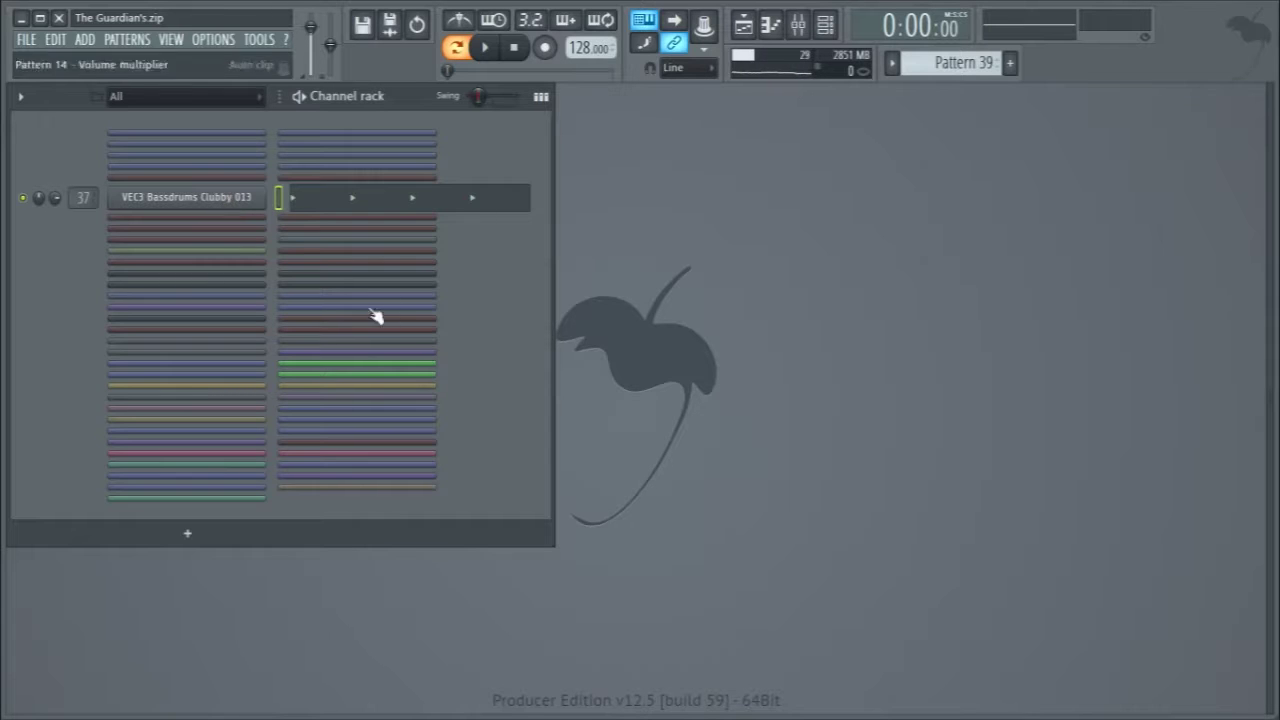
key("space")
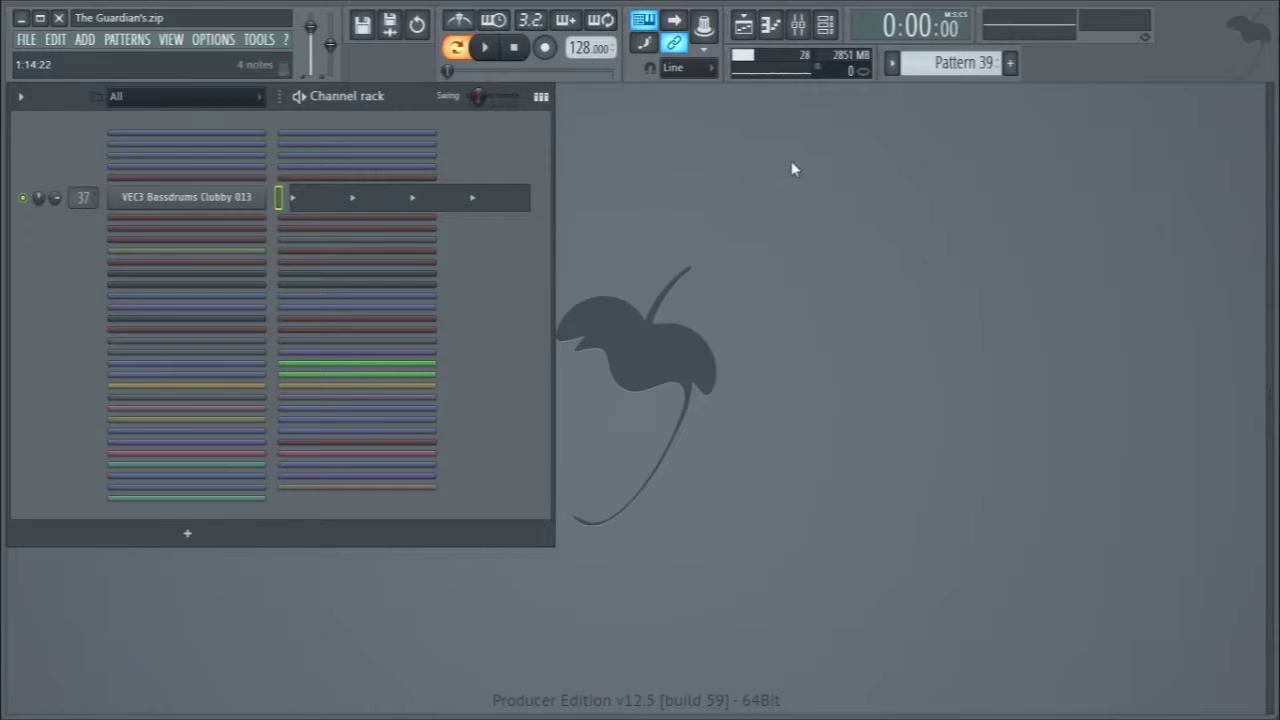
- Play Pattern 40 and view the +03 Bright Trombone + Br #3 notes in the piano roll
scroll(943, 70, "down", 1)
key("space")
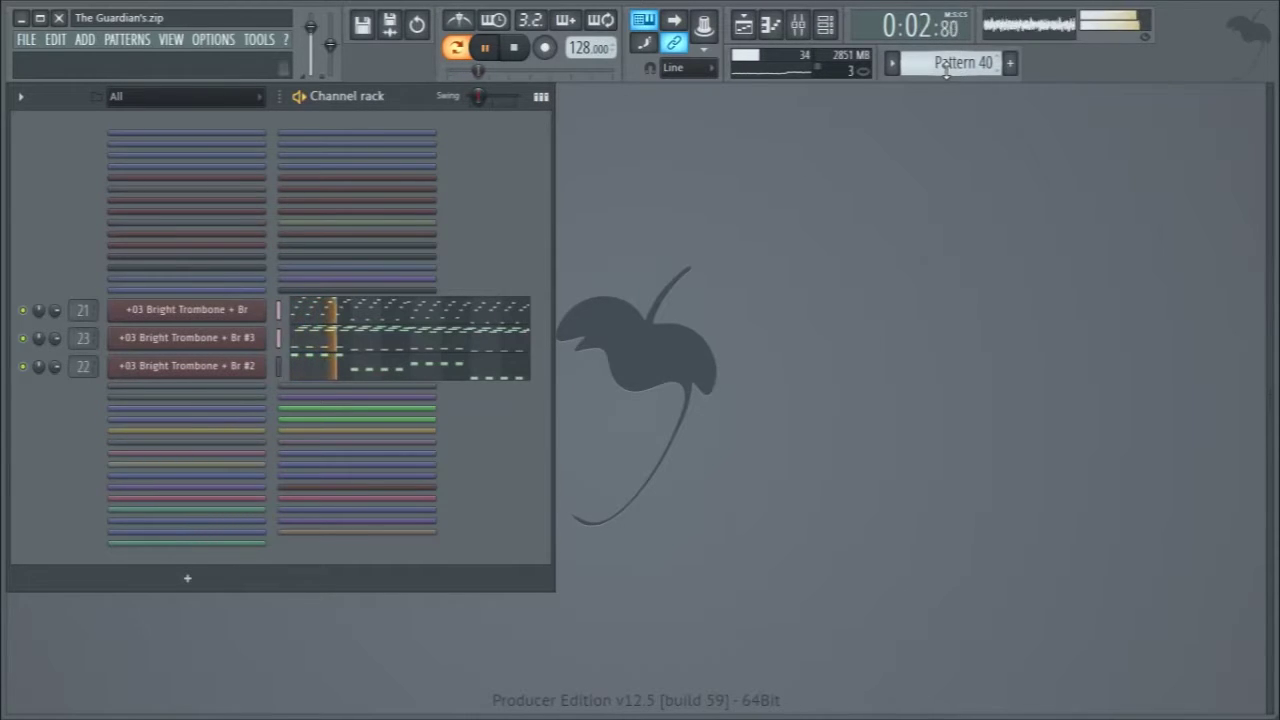
left_click(434, 343)
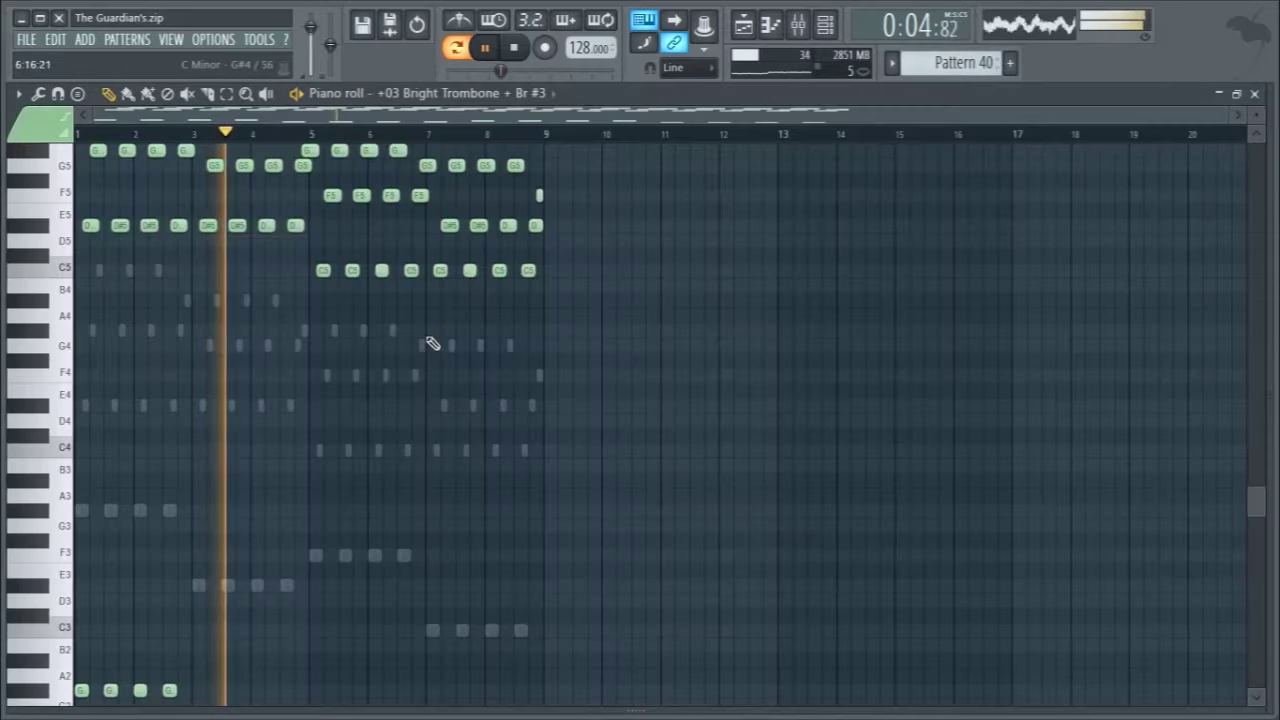
left_click(1218, 93)
key("space")
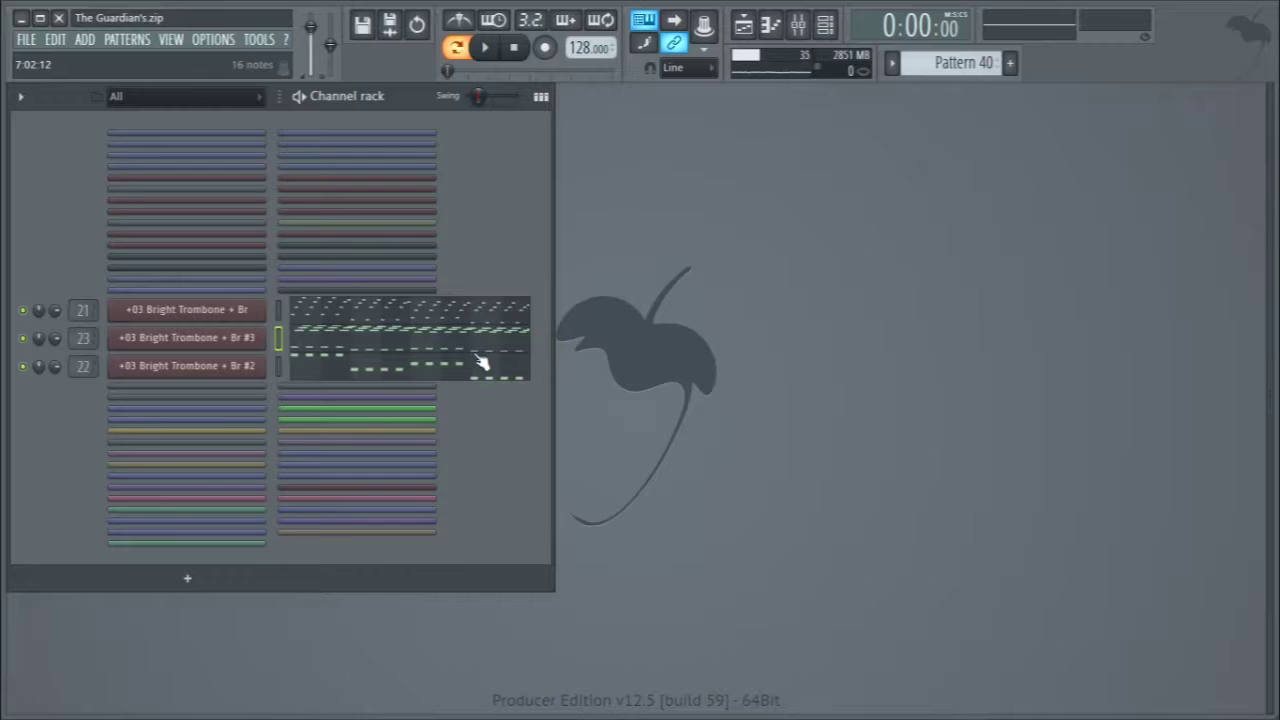
- Play Pattern 41 and view the +03 Bright Trombone + Br notes in the piano roll
scroll(940, 62, "down", 1)
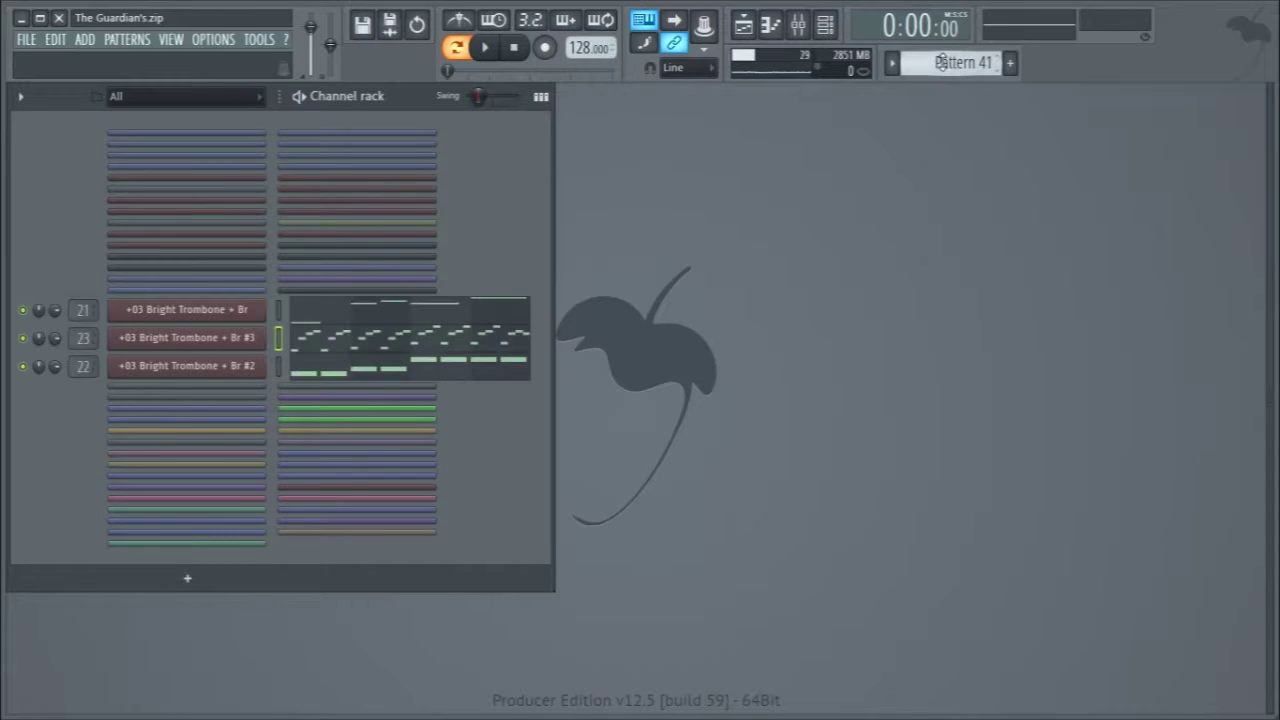
key("space")
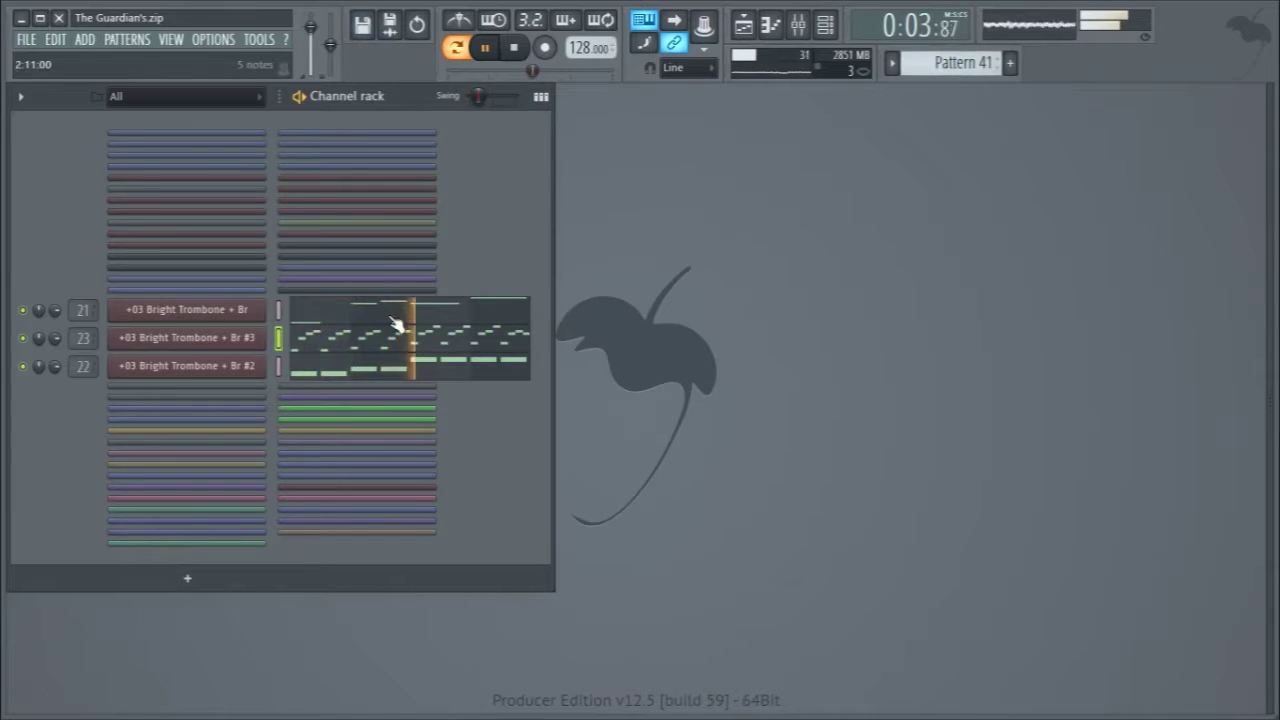
key("F7")
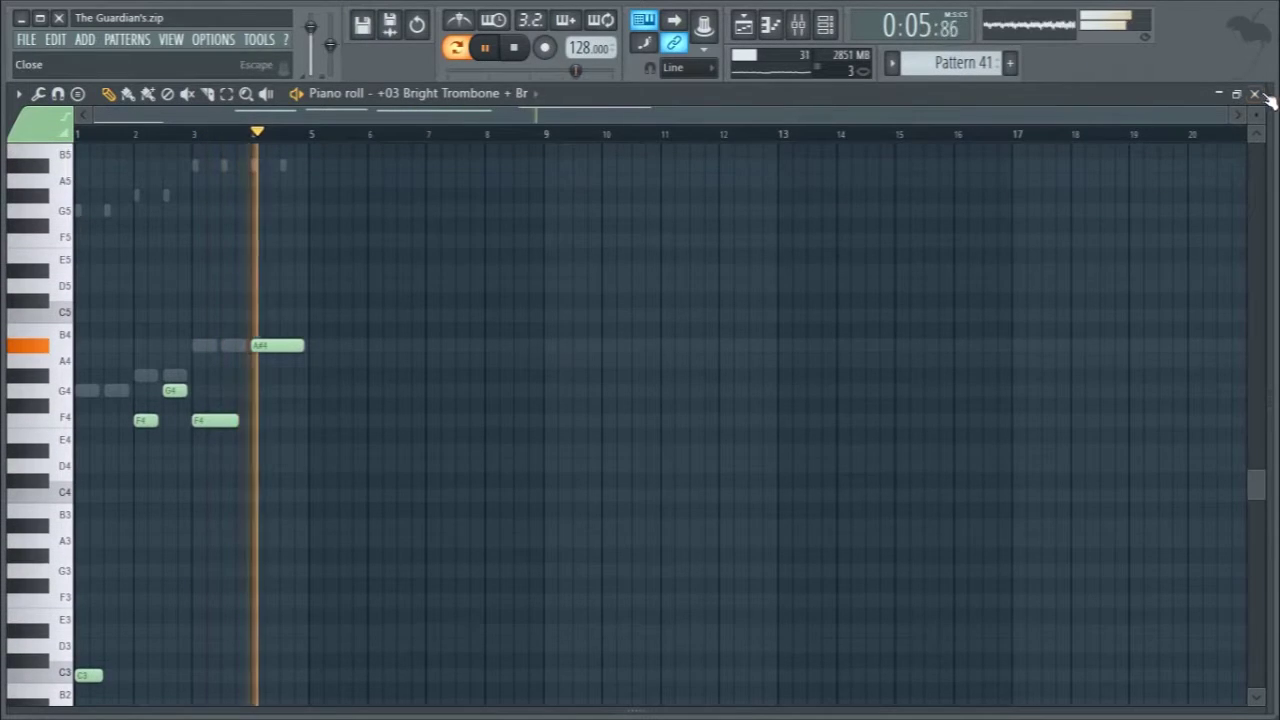
key("F7")
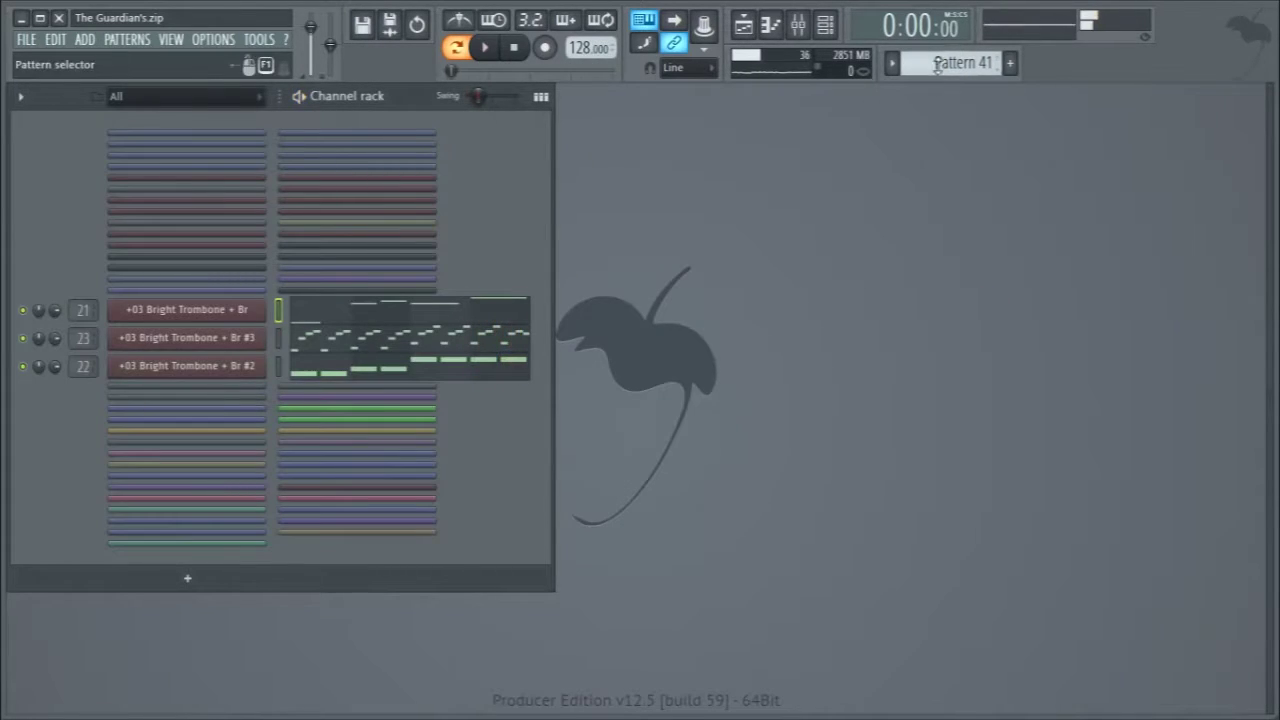
- Audition the BASS FOR CH12 pattern, and view the +03 Bright Trombone + Br notes in Pattern 44
scroll(938, 63, "down", 1)
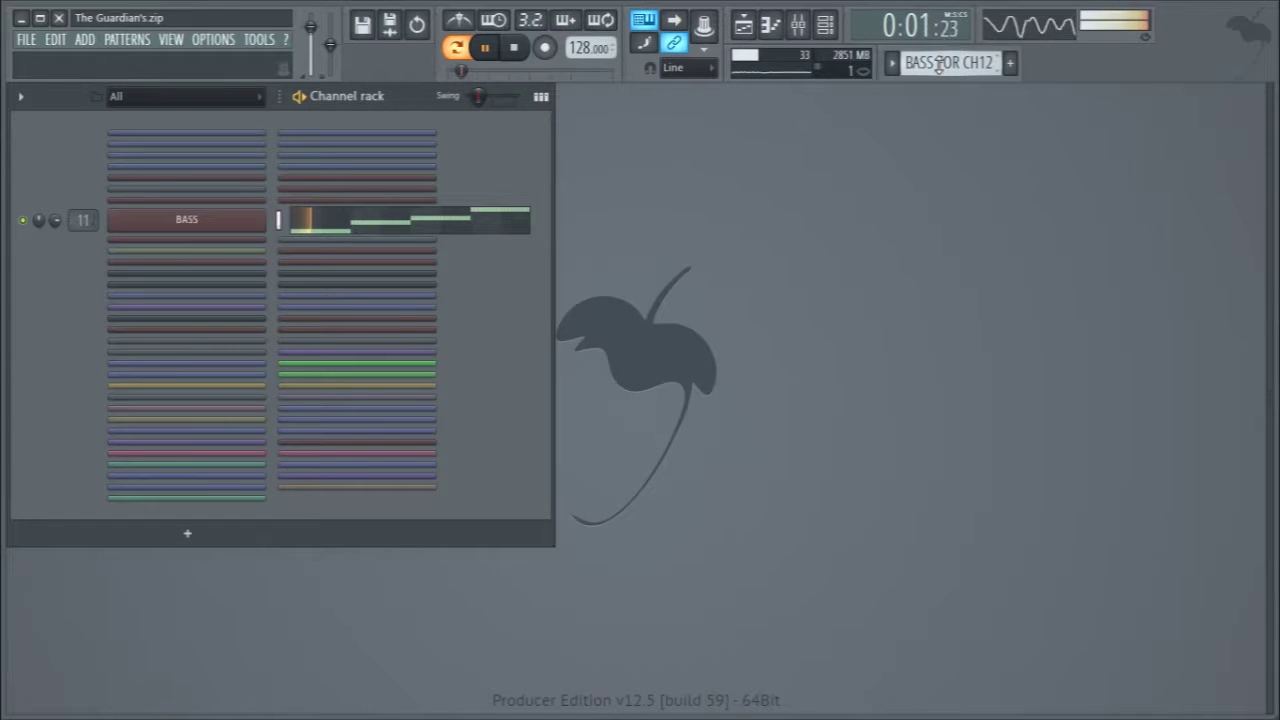
scroll(938, 63, "up", 1)
left_click(187, 219)
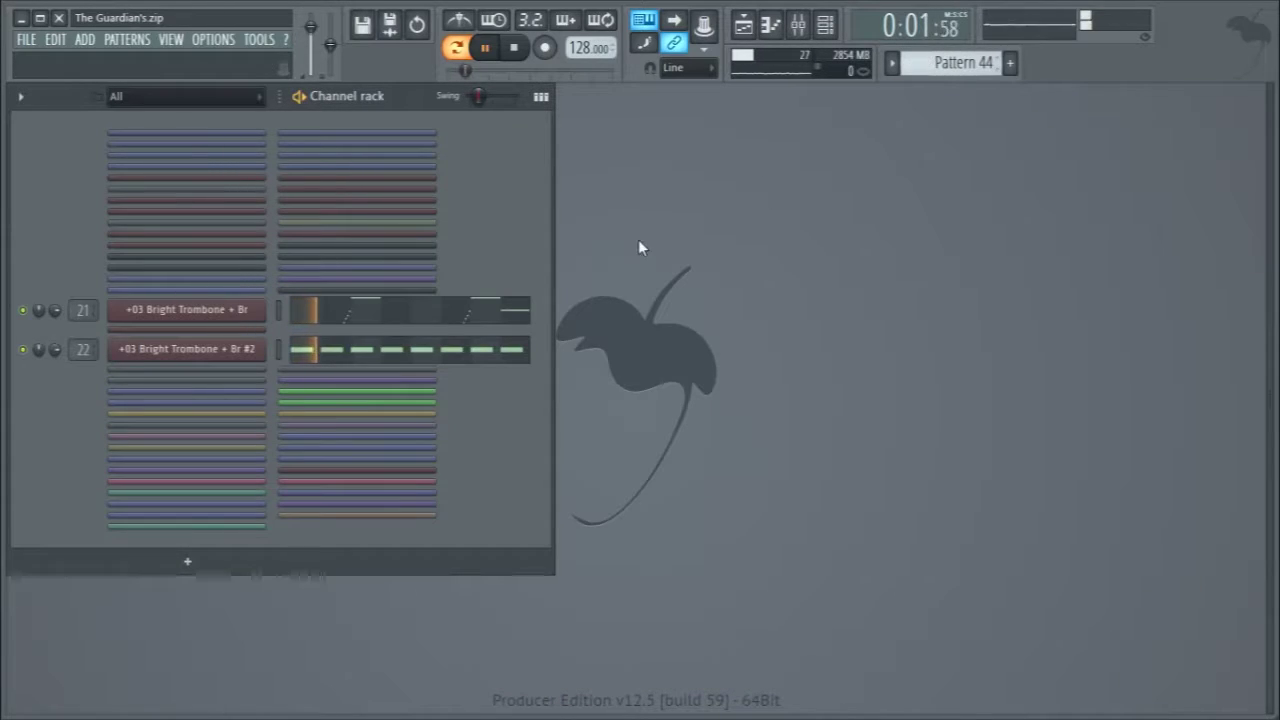
left_click(400, 323)
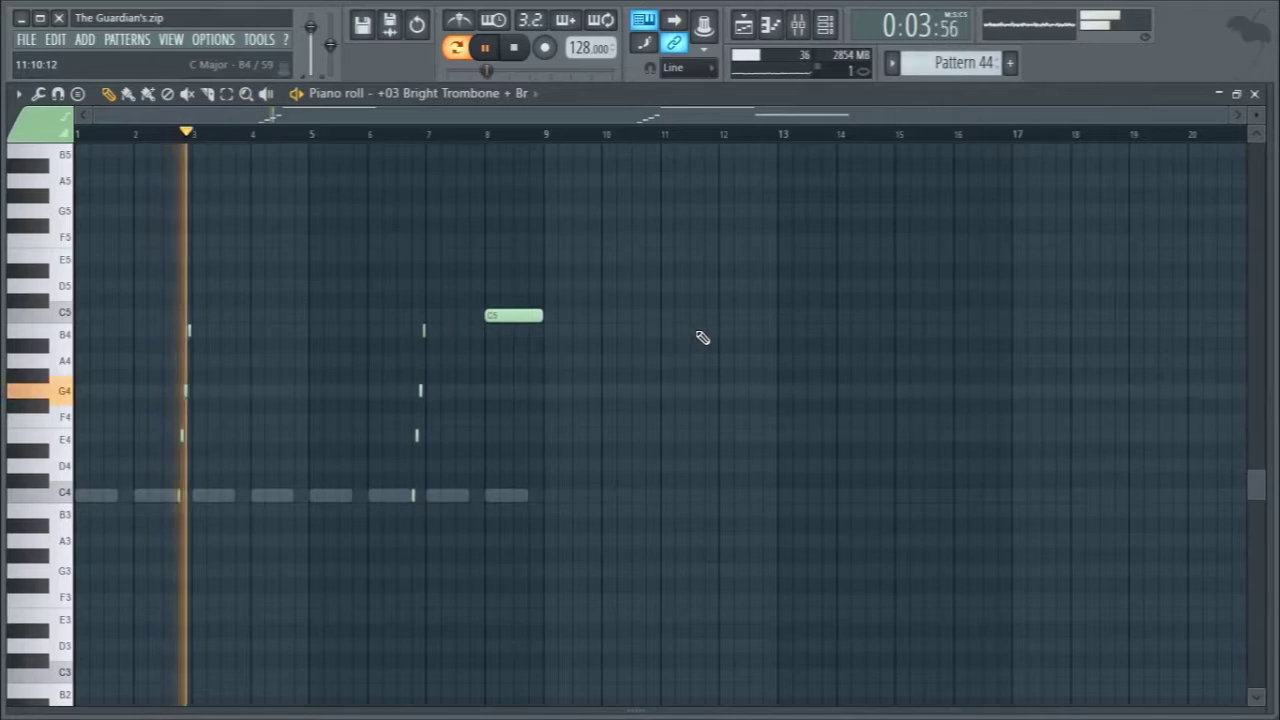
key("F7")
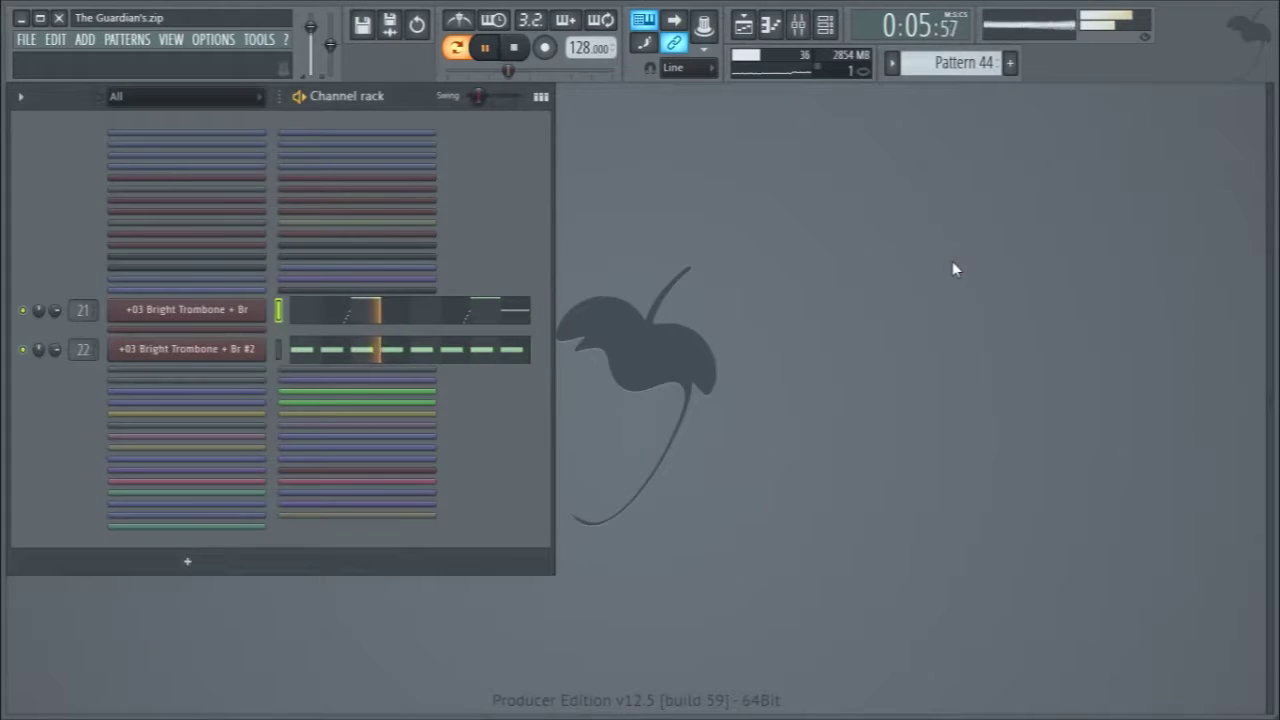
- Stop Pattern 44 and play the song in the playlist from bar 113, where the Pattern 44 horns clip starts
key("space")
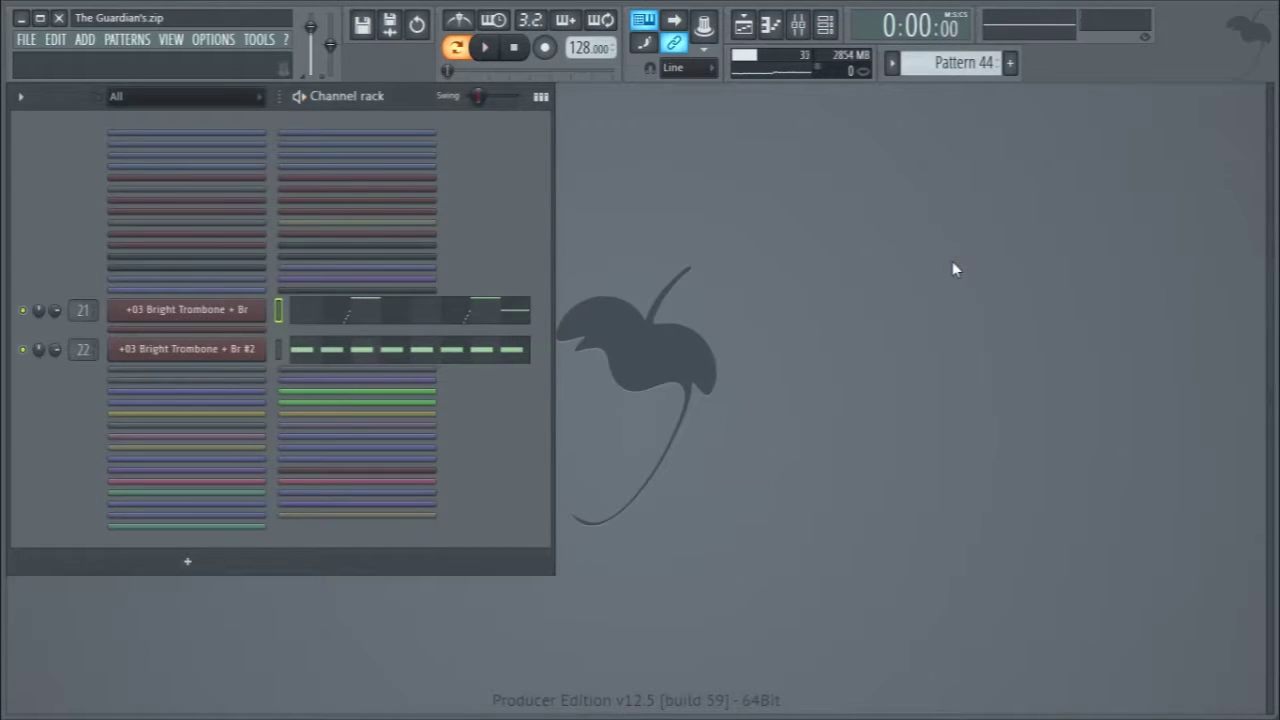
left_click(743, 24)
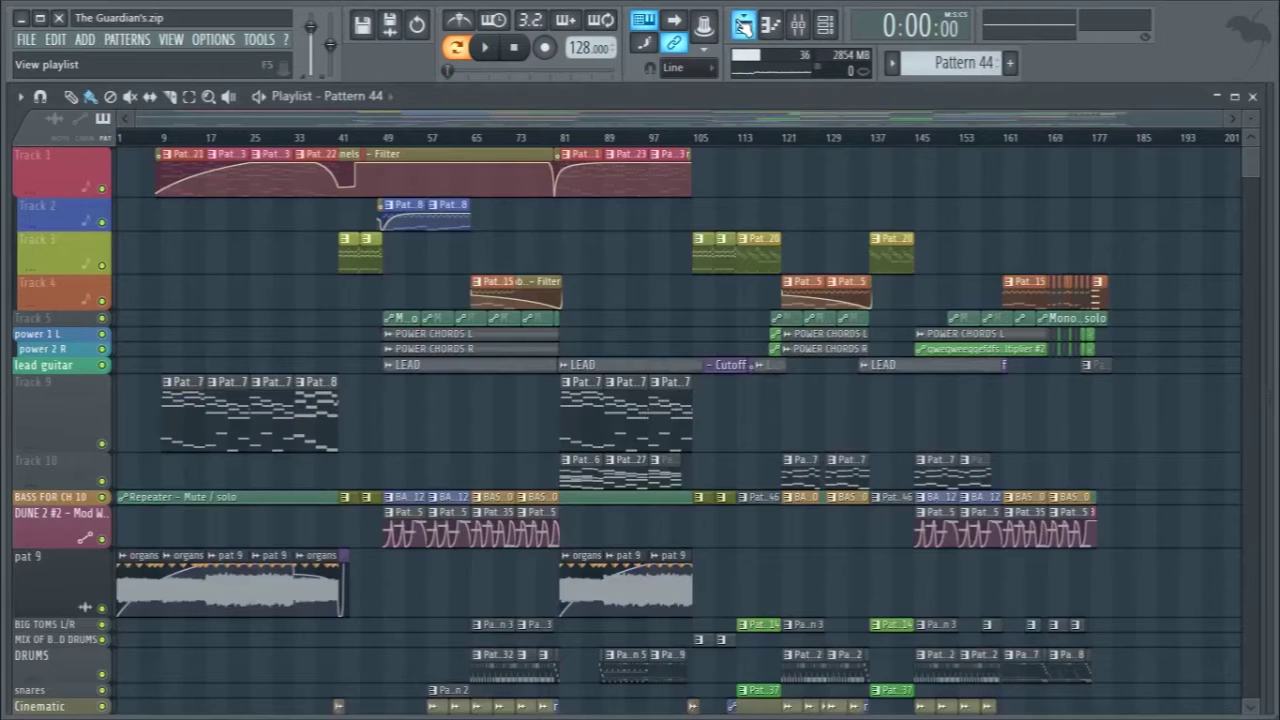
scroll(700, 400, "down", 3)
key("space")
left_click(735, 140)
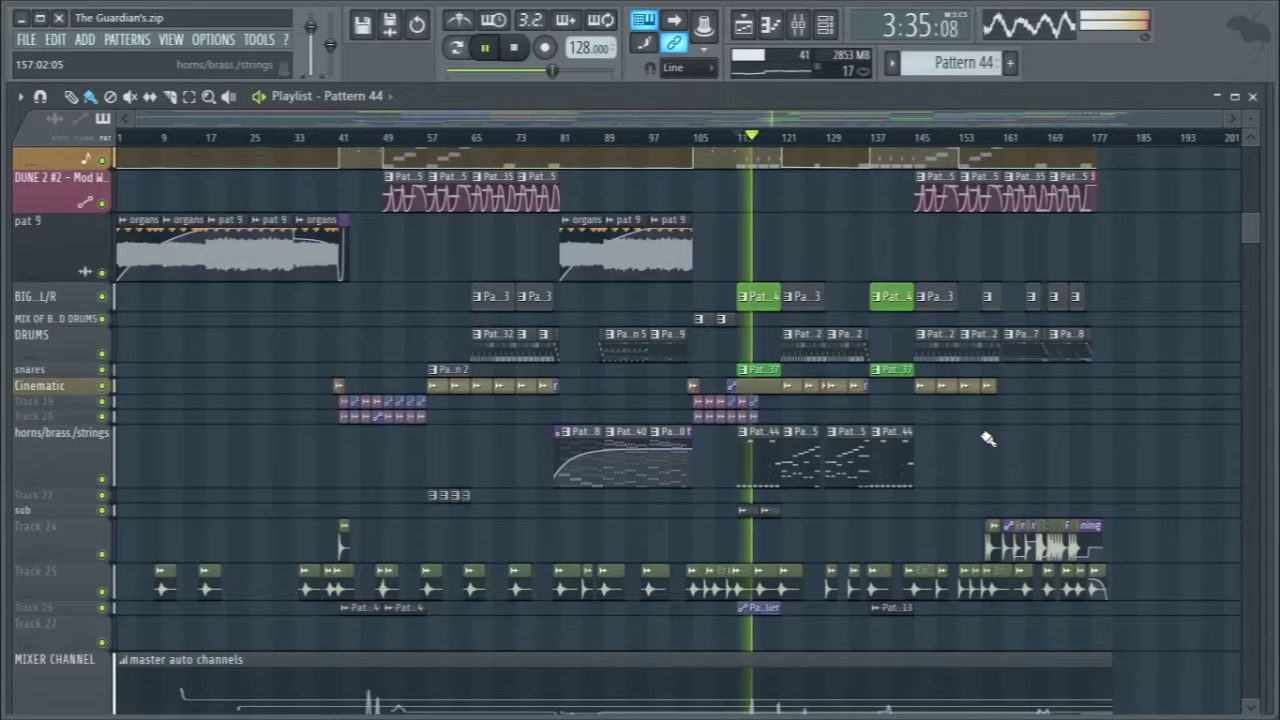
key("space")
left_click(1252, 96)
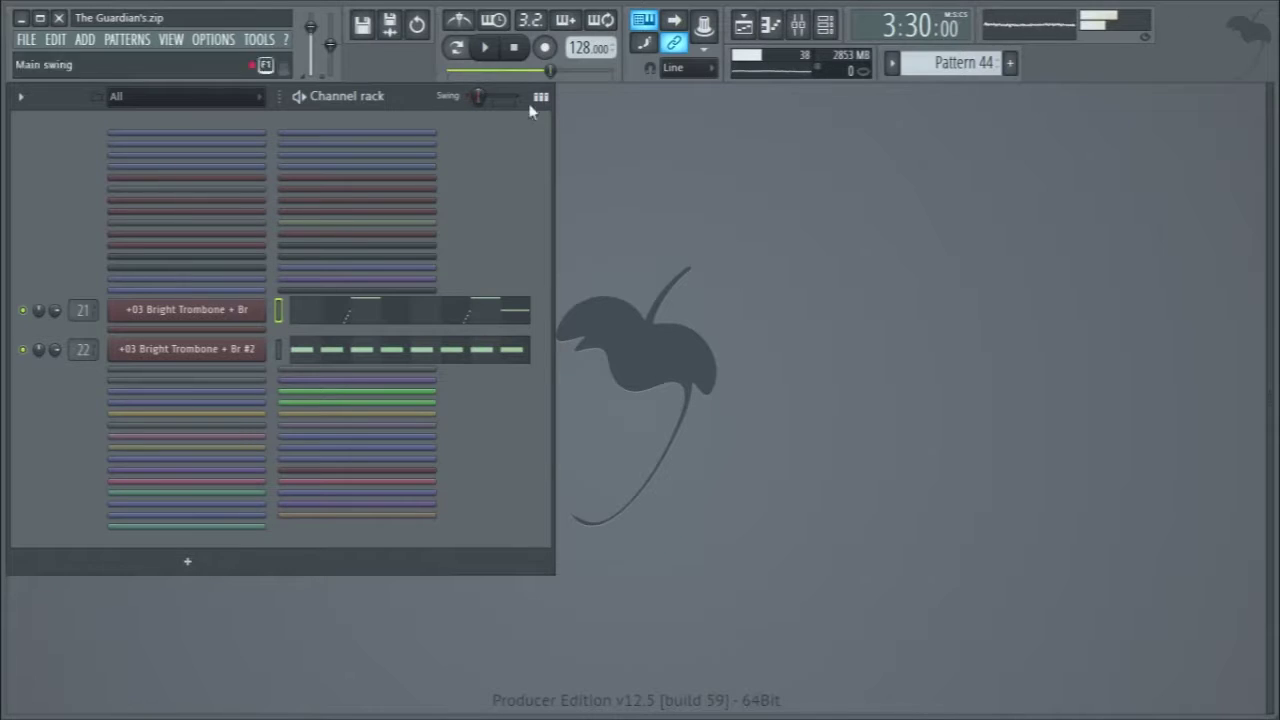
- Play Pattern 45 in a widened channel rack and view the +03 Bright Trombone + Br #3 notes in the piano roll
scroll(955, 62, "down", 1)
left_click(456, 47)
key("space")
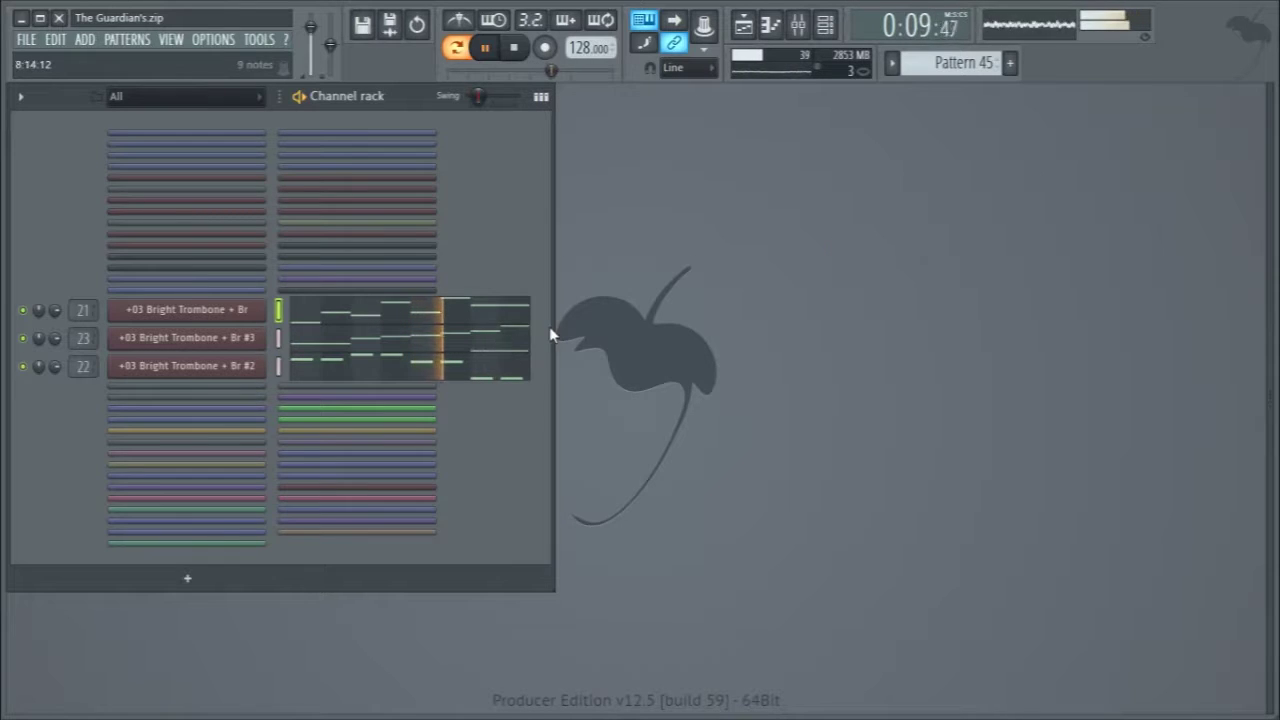
left_click_drag(553, 331, 1263, 340)
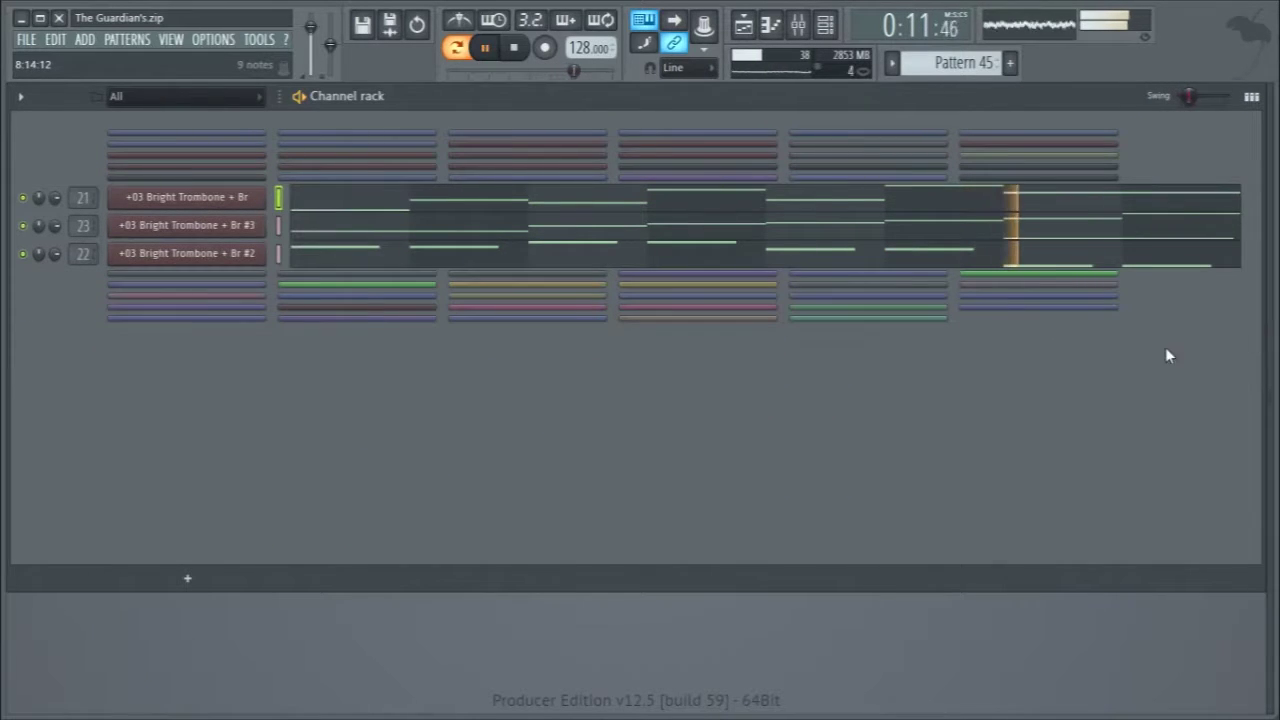
key("space")
left_click(920, 229)
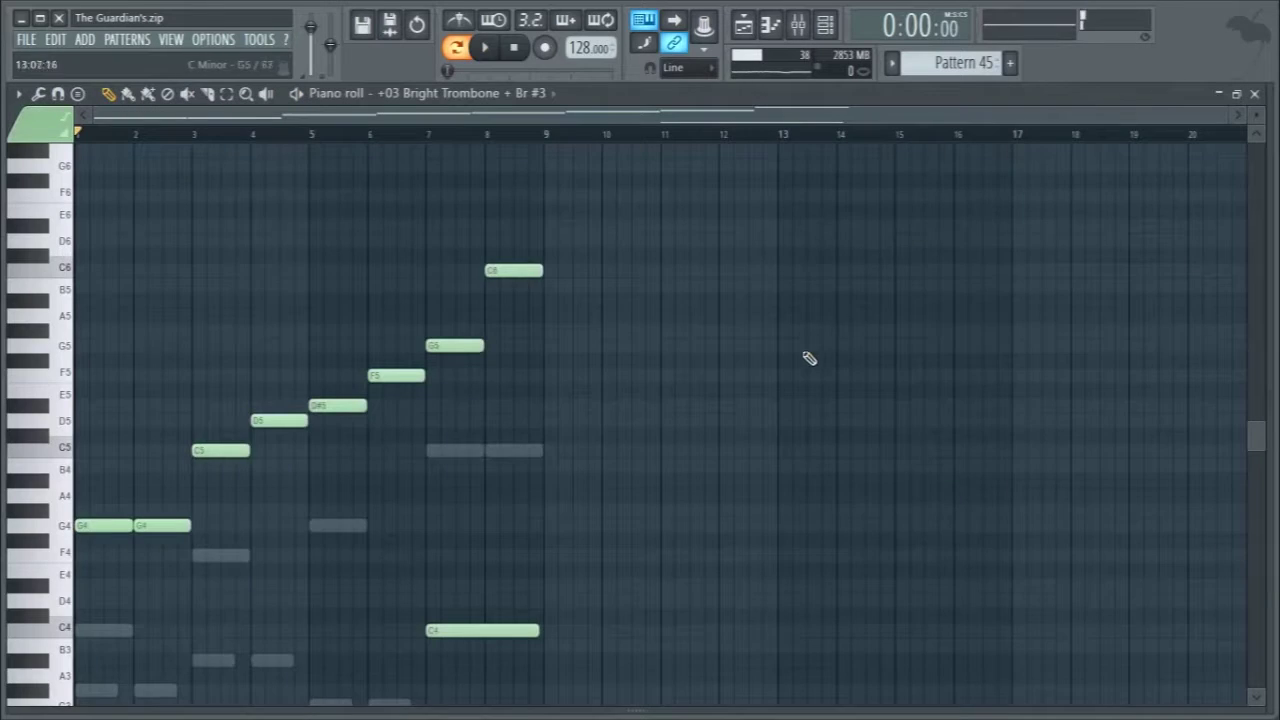
left_click(1254, 93)
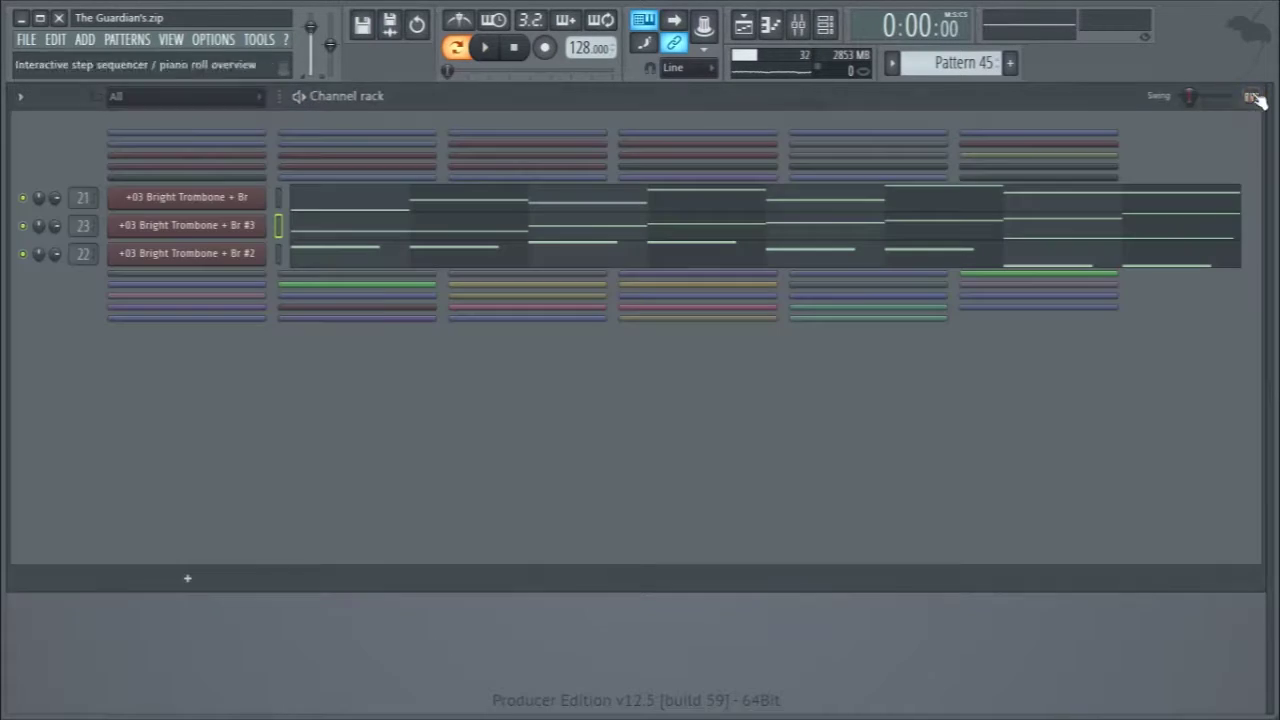
- Switch to Pattern 46 and audition its BASS part
scroll(955, 63, "up", 1)
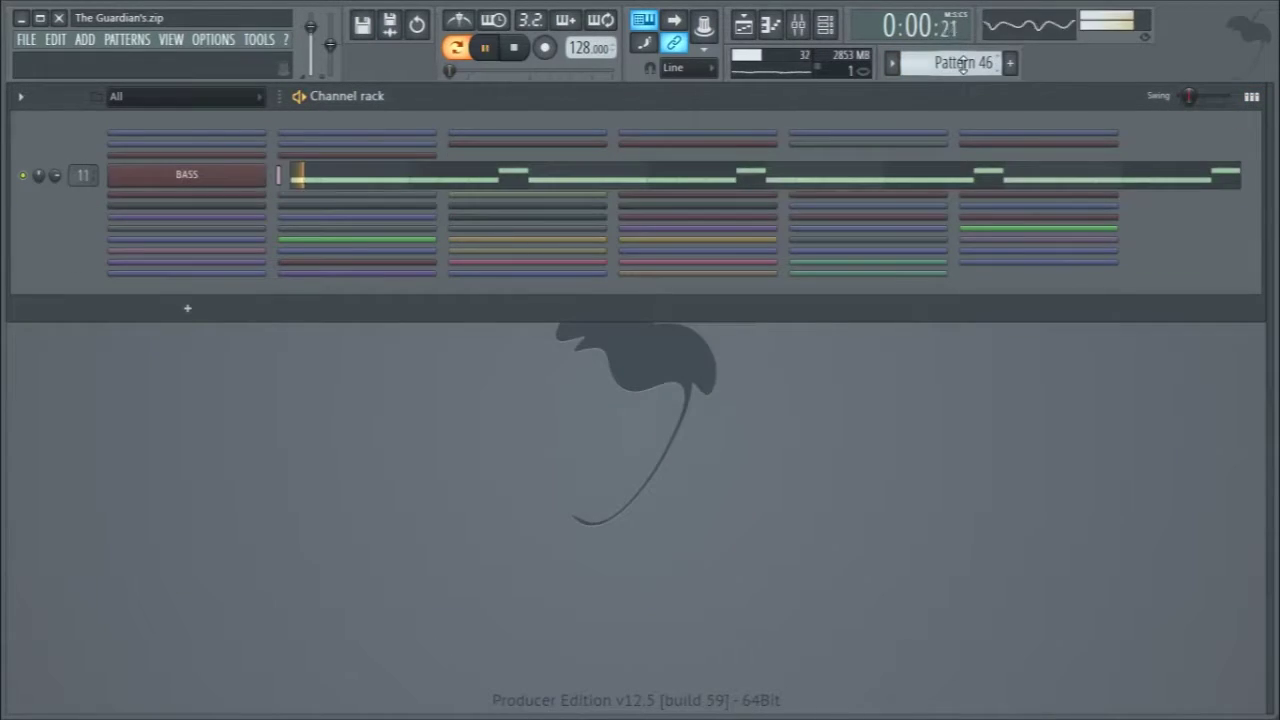
scroll(963, 63, "up", 1)
scroll(963, 63, "down", 1)
key("space")
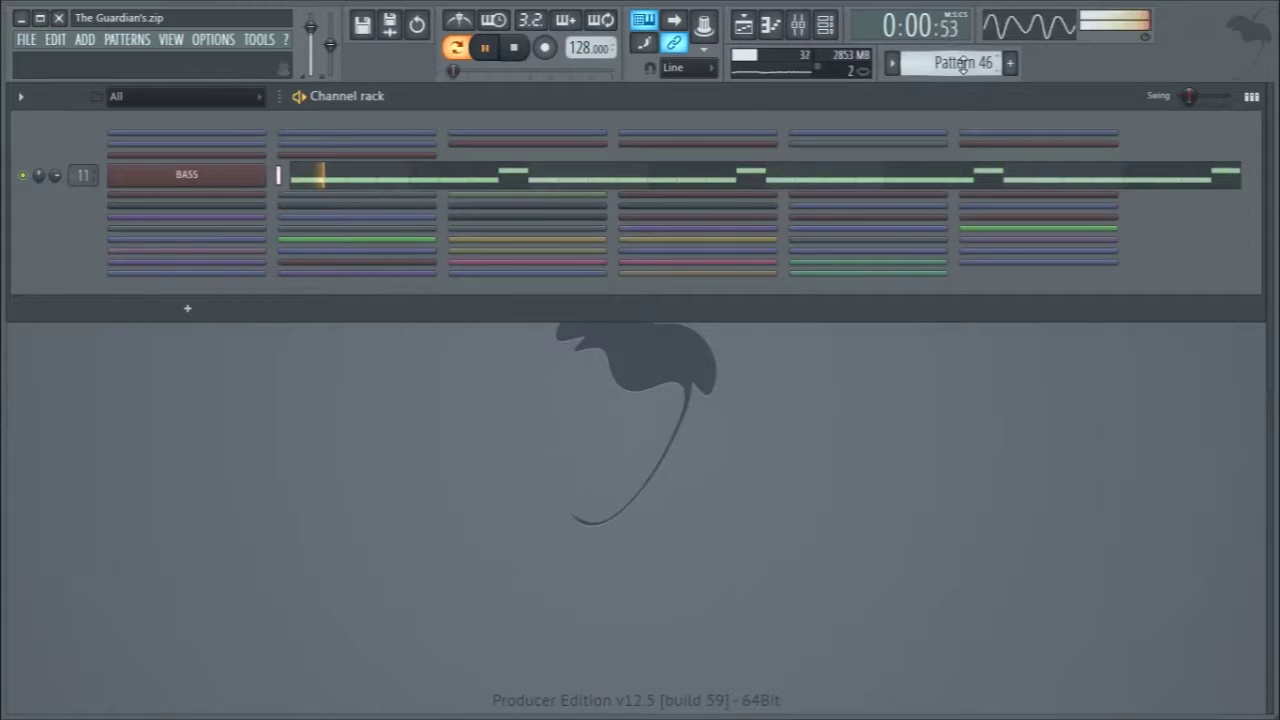
key("space")
- Play Pattern 47 and inspect the settings of its RealGuitar instrument
scroll(963, 63, "up", 1)
key("space")
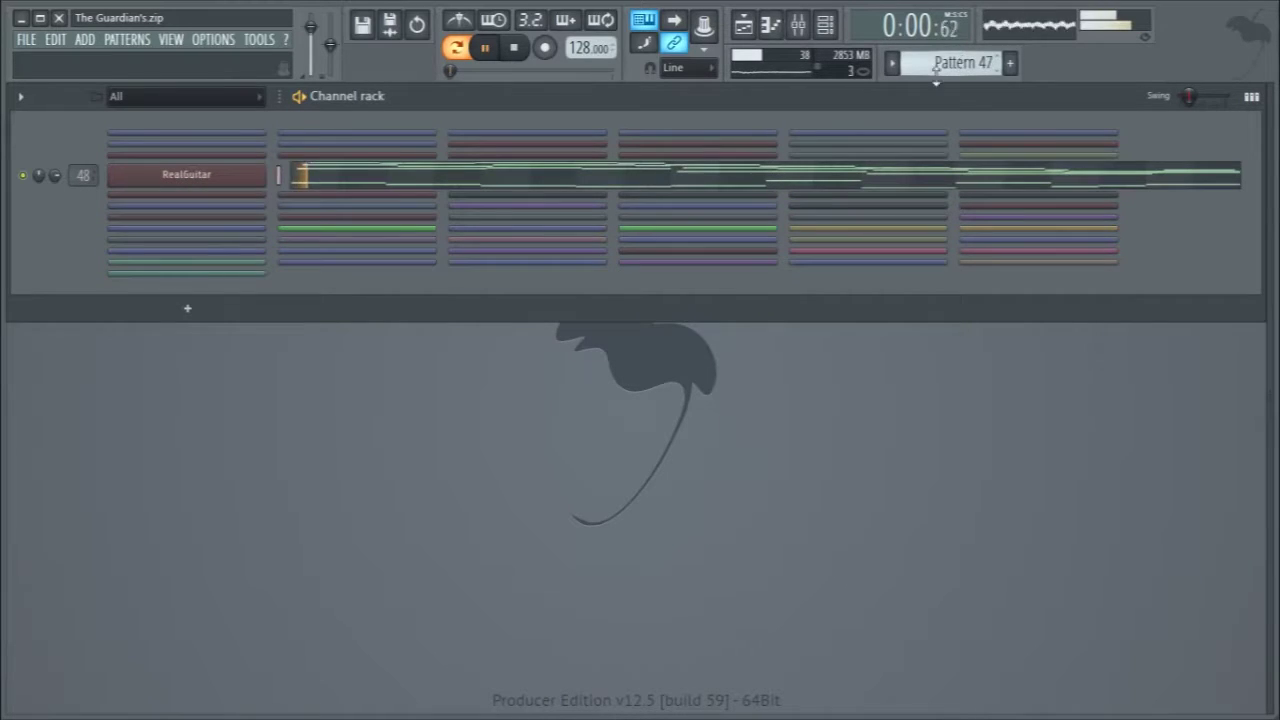
key("space")
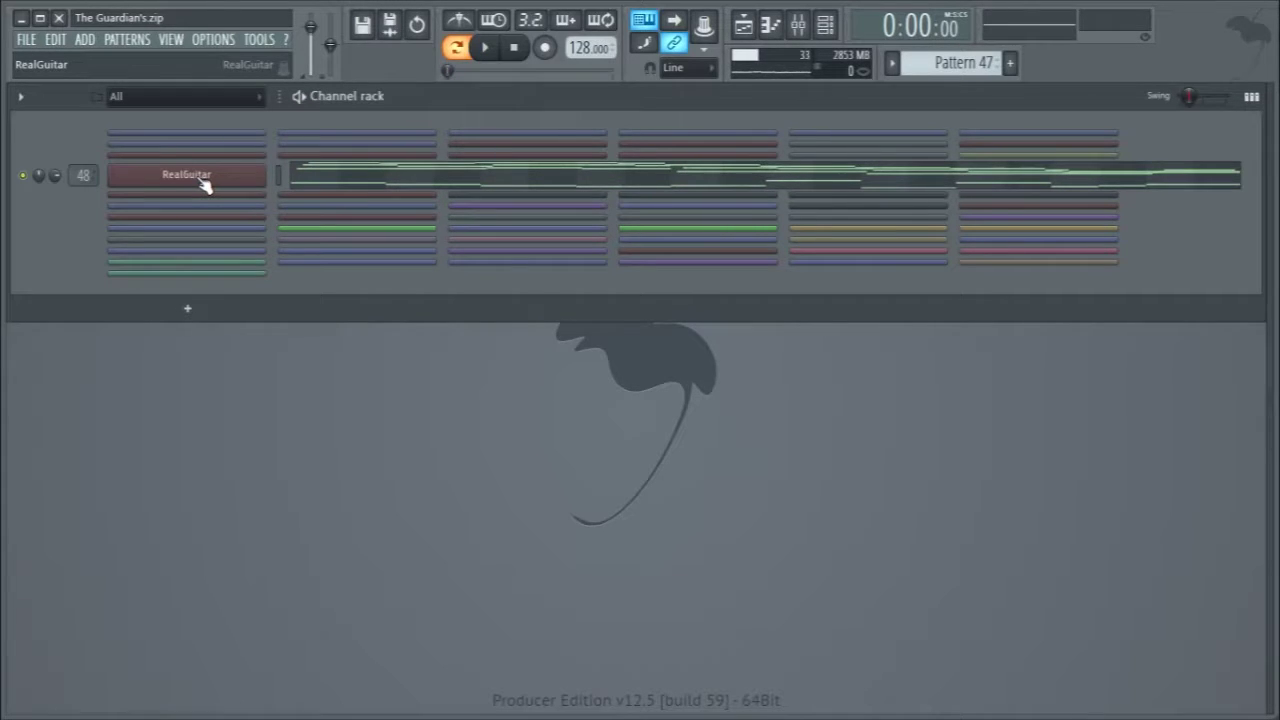
left_click(203, 180)
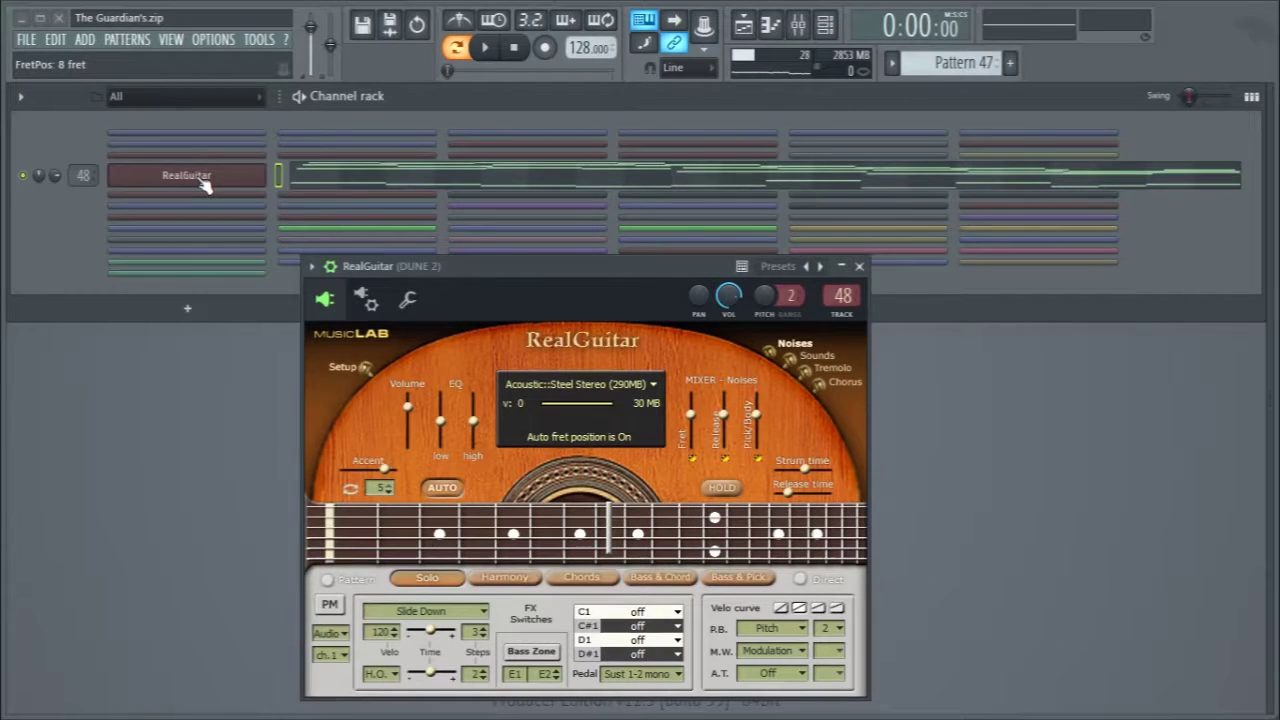
left_click(205, 182)
- View the RealGuitar notes of Pattern 47 in the piano roll while playing the pattern
left_click(303, 179)
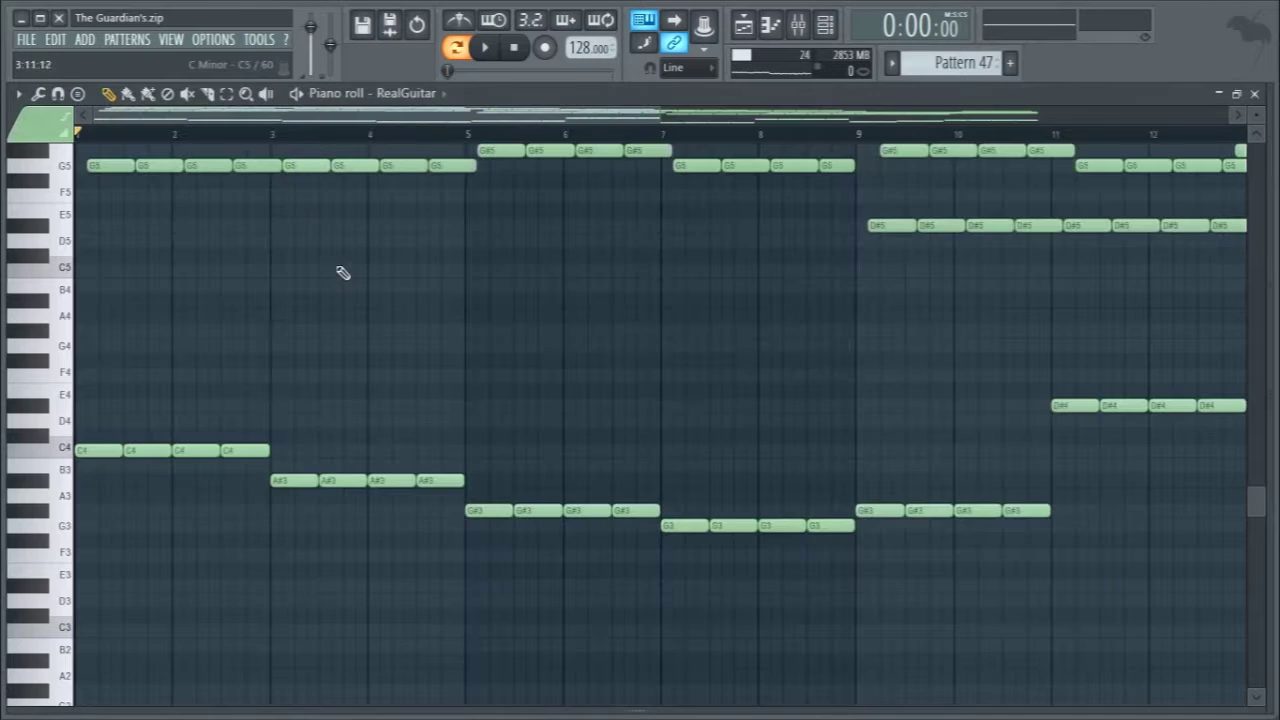
scroll(378, 386, "down", 3)
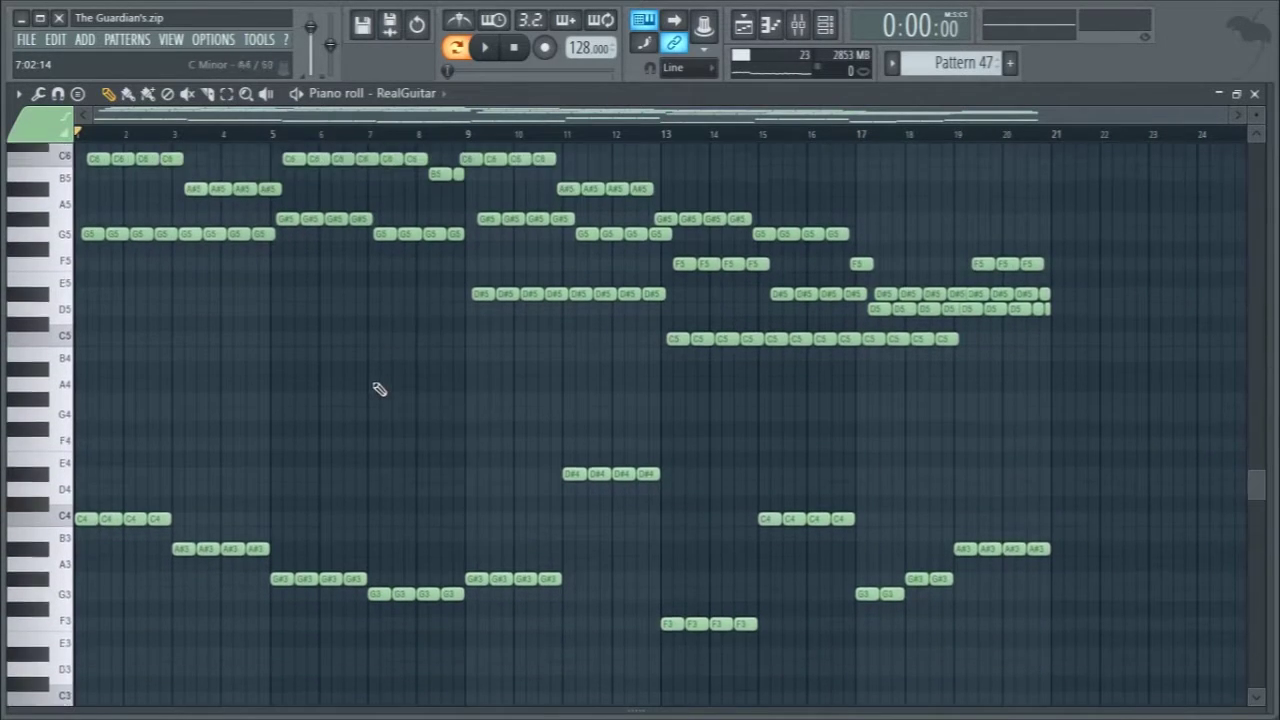
scroll(441, 362, "up", 4)
key("space")
scroll(434, 380, "down", 1)
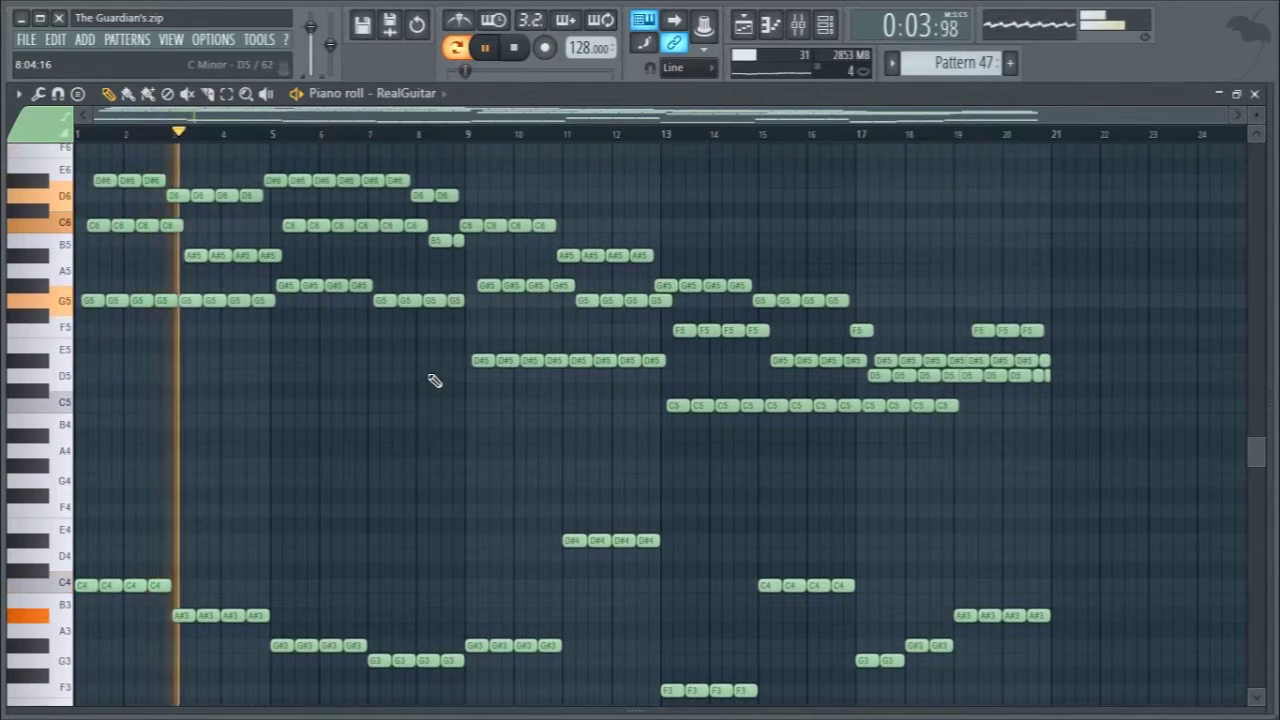
key("space")
left_click(1254, 93)
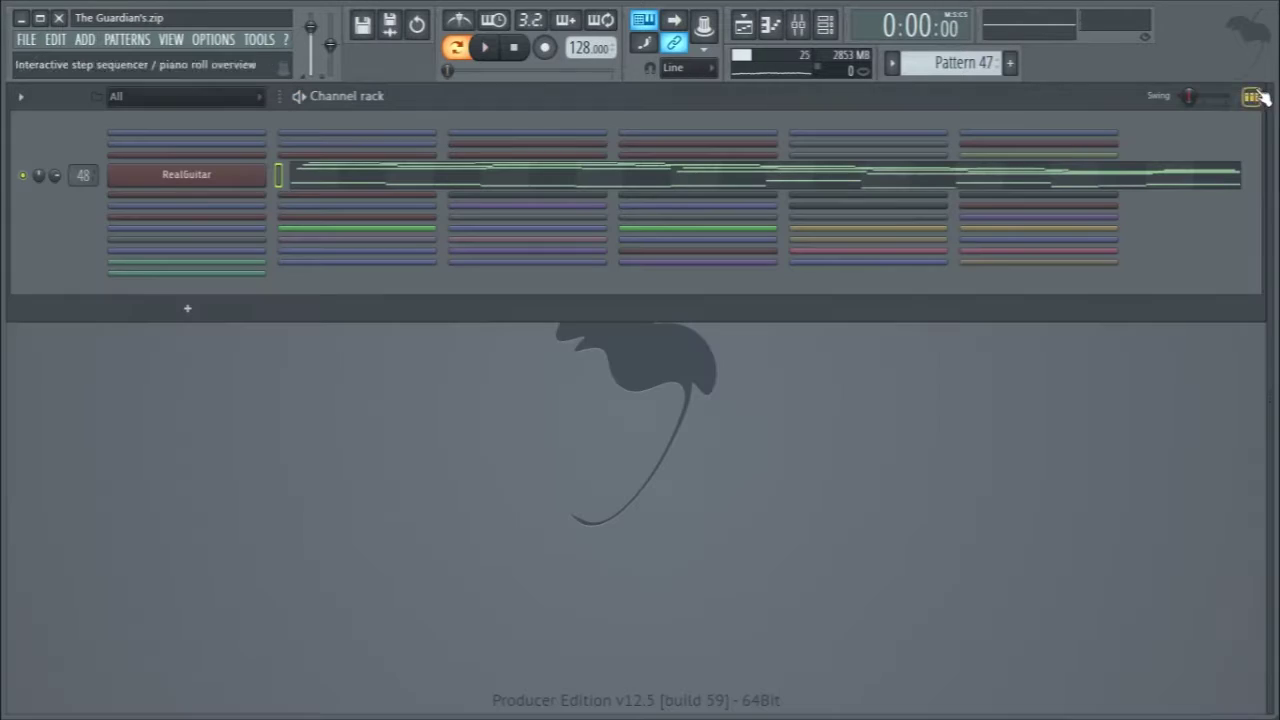
- In the mixer, inspect the 20Hz + 18kHz cut, GTR Solo Tool Rack and Fruity Limiter effects on DUNE 2 track 48
key("F9")
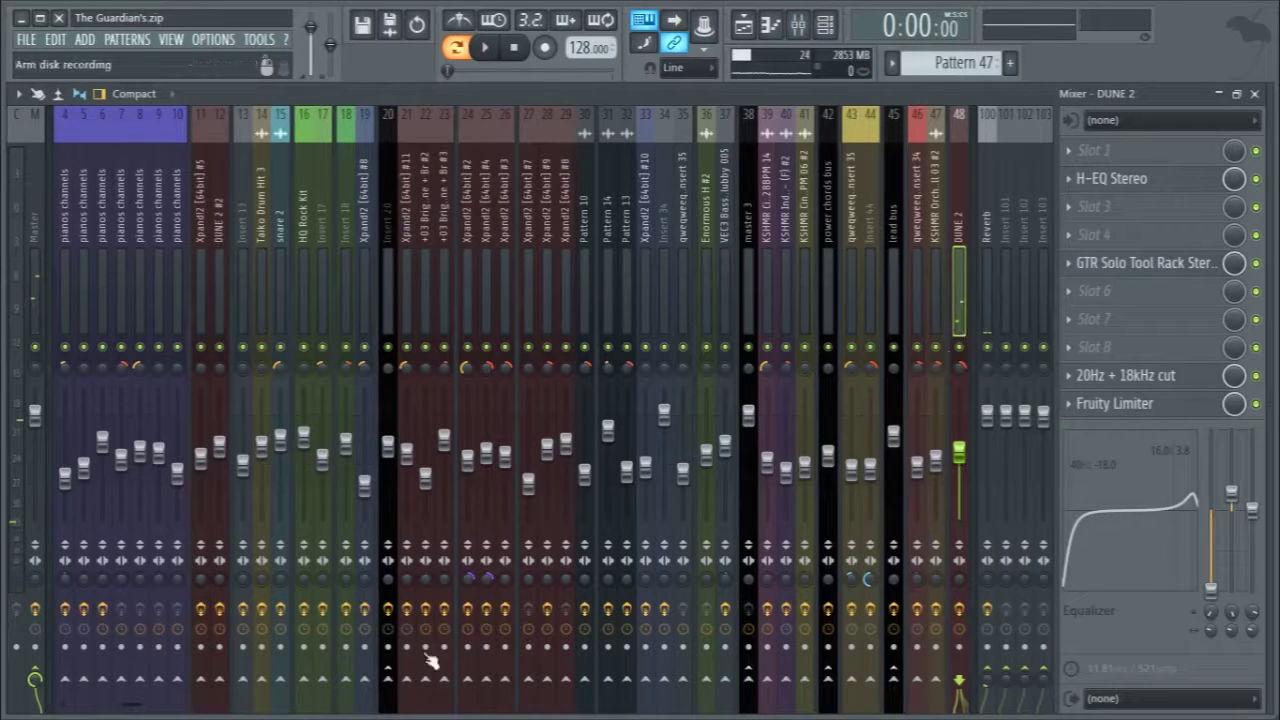
left_click_drag(127, 707, 340, 702)
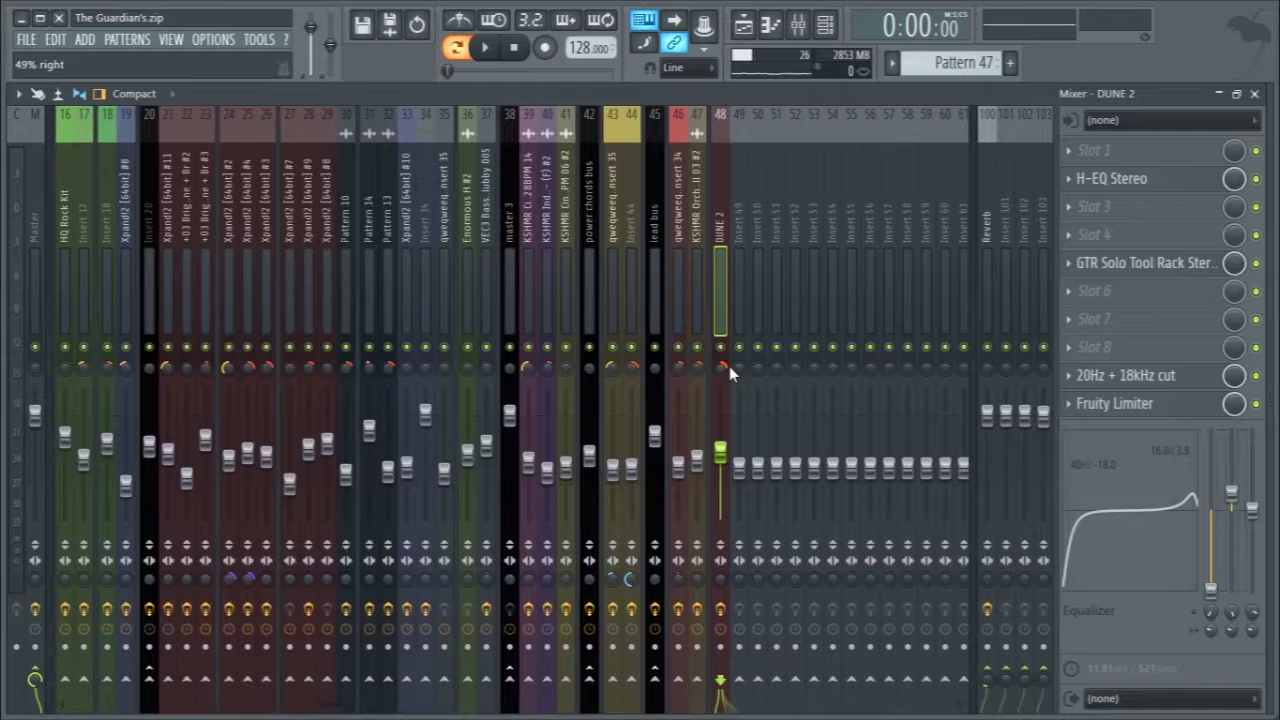
left_click(1168, 410)
left_click(1168, 376)
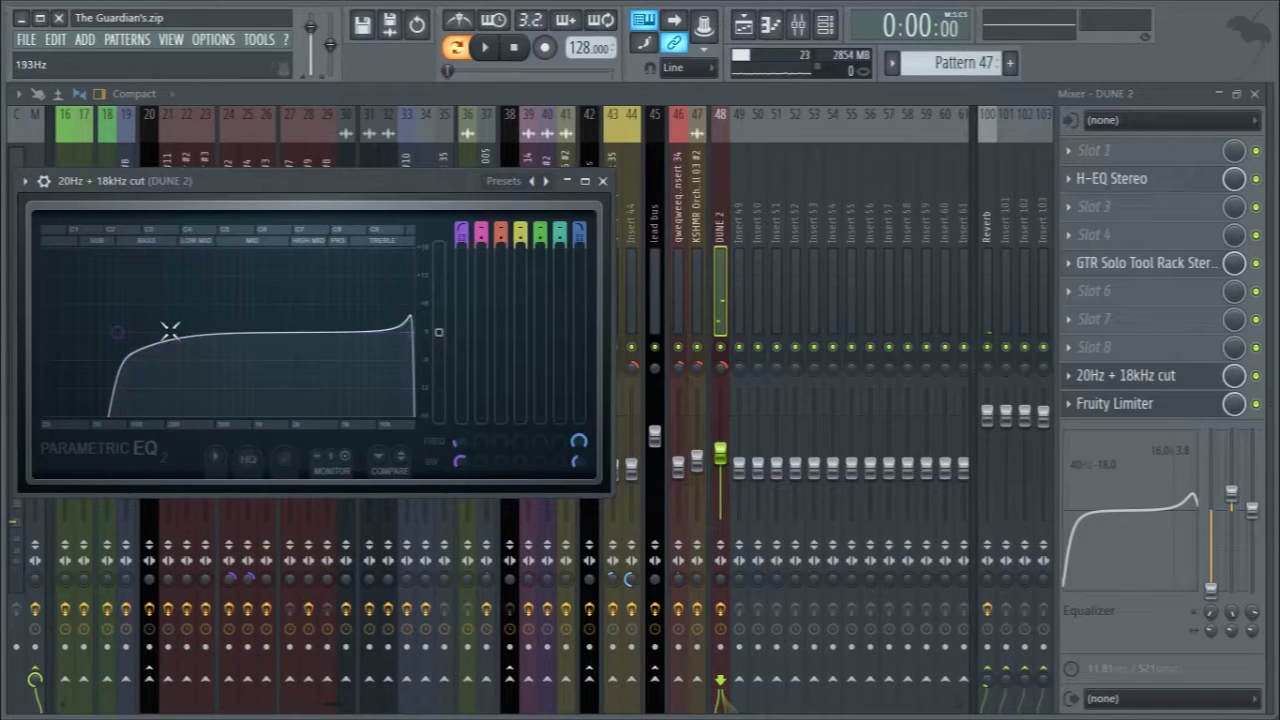
left_click(602, 181)
left_click(1150, 263)
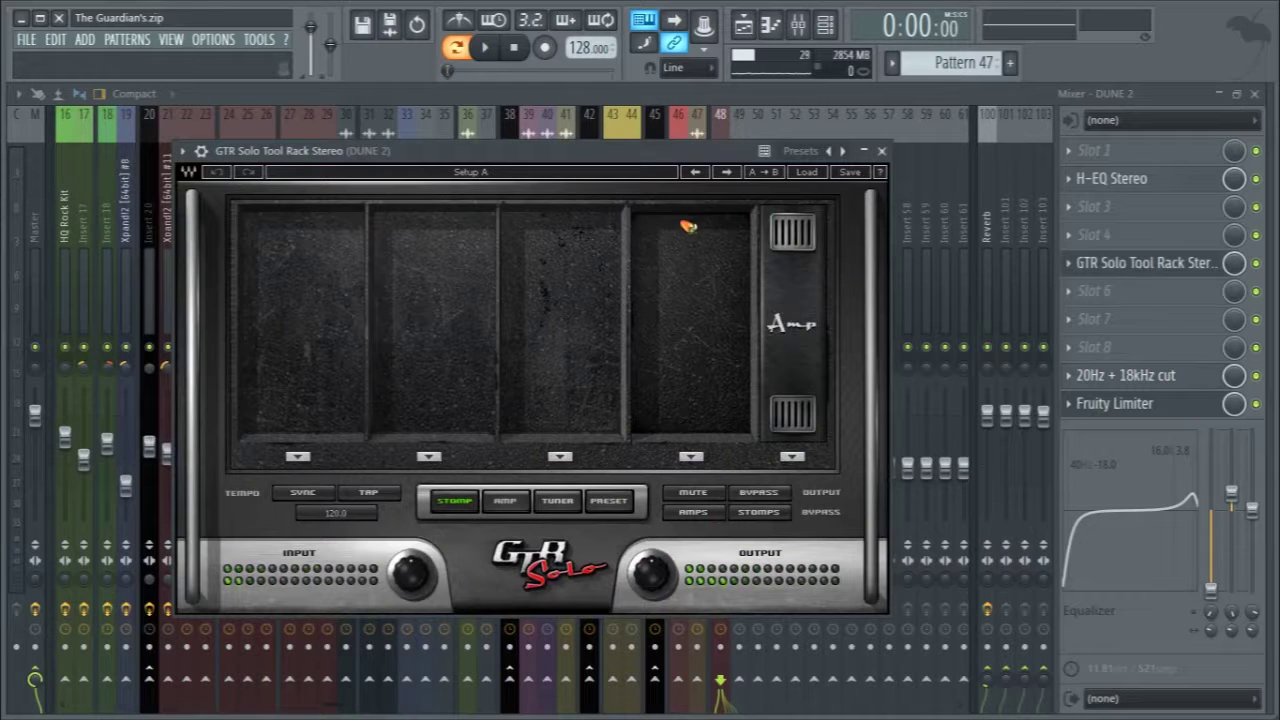
left_click(881, 151)
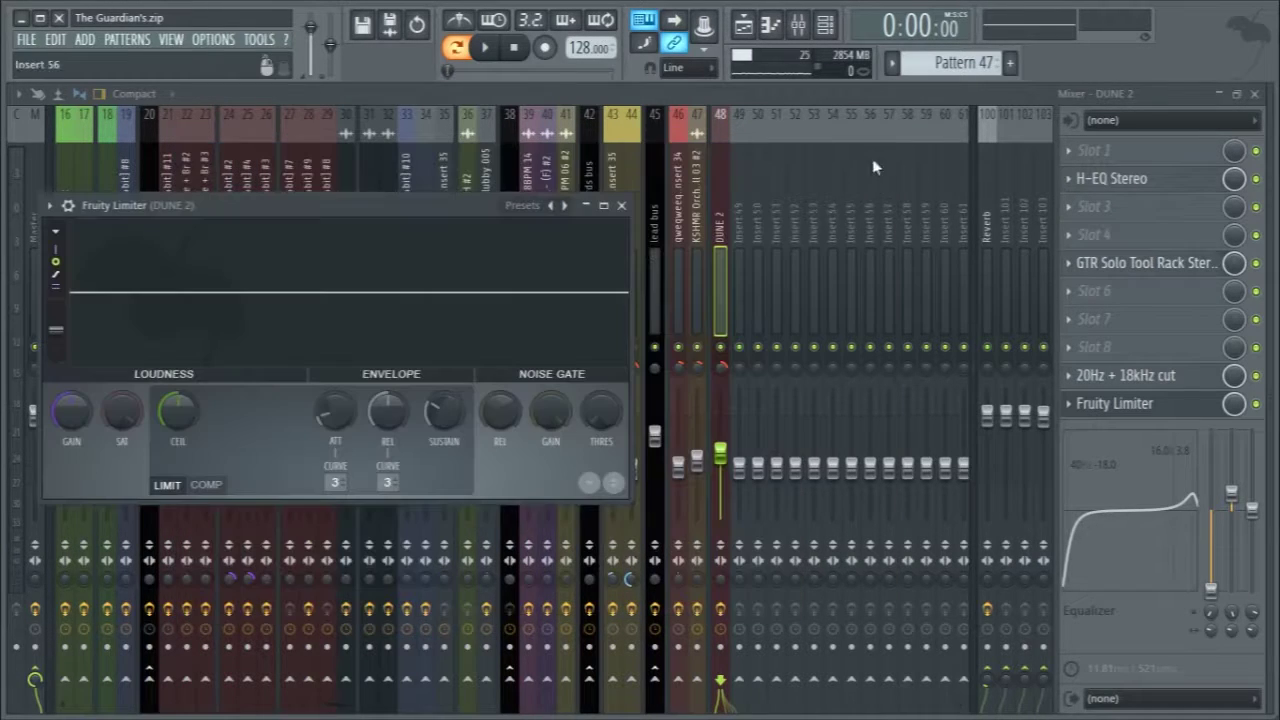
left_click(622, 206)
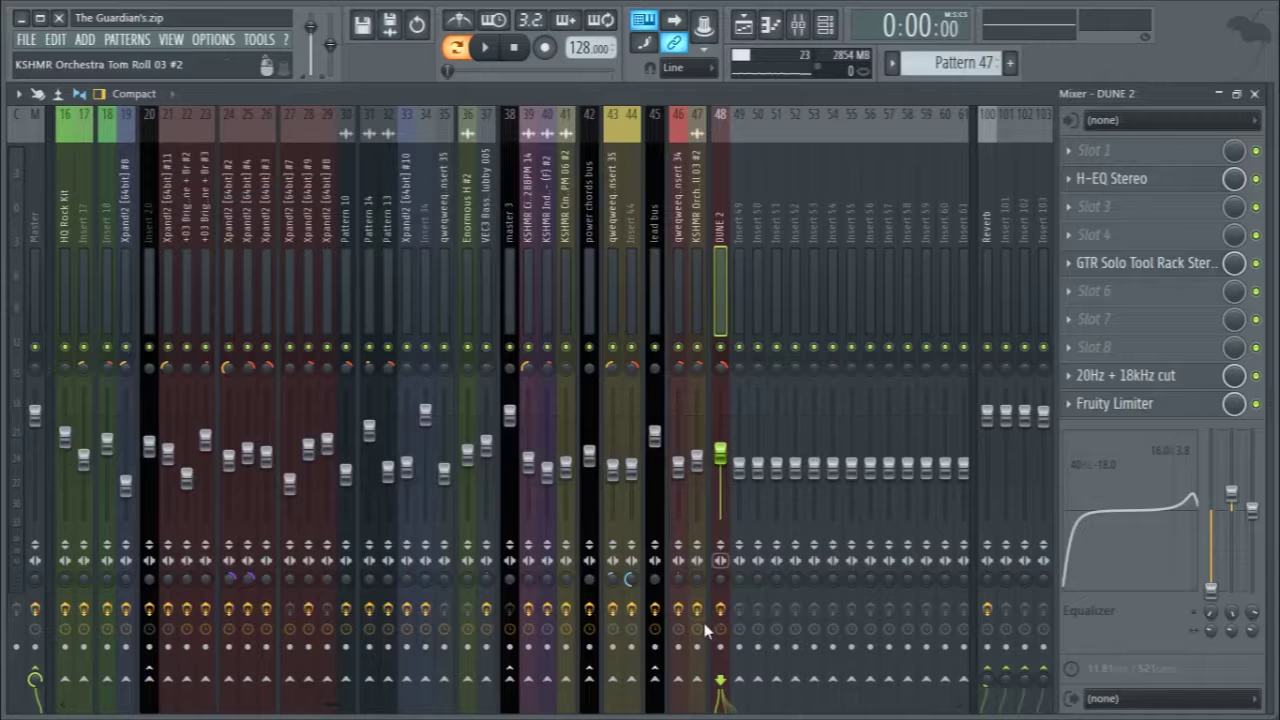
- Audition Pattern 47 through the mixer and view the amp settings of the GTR Solo Tool Rack on track 48
key("space")
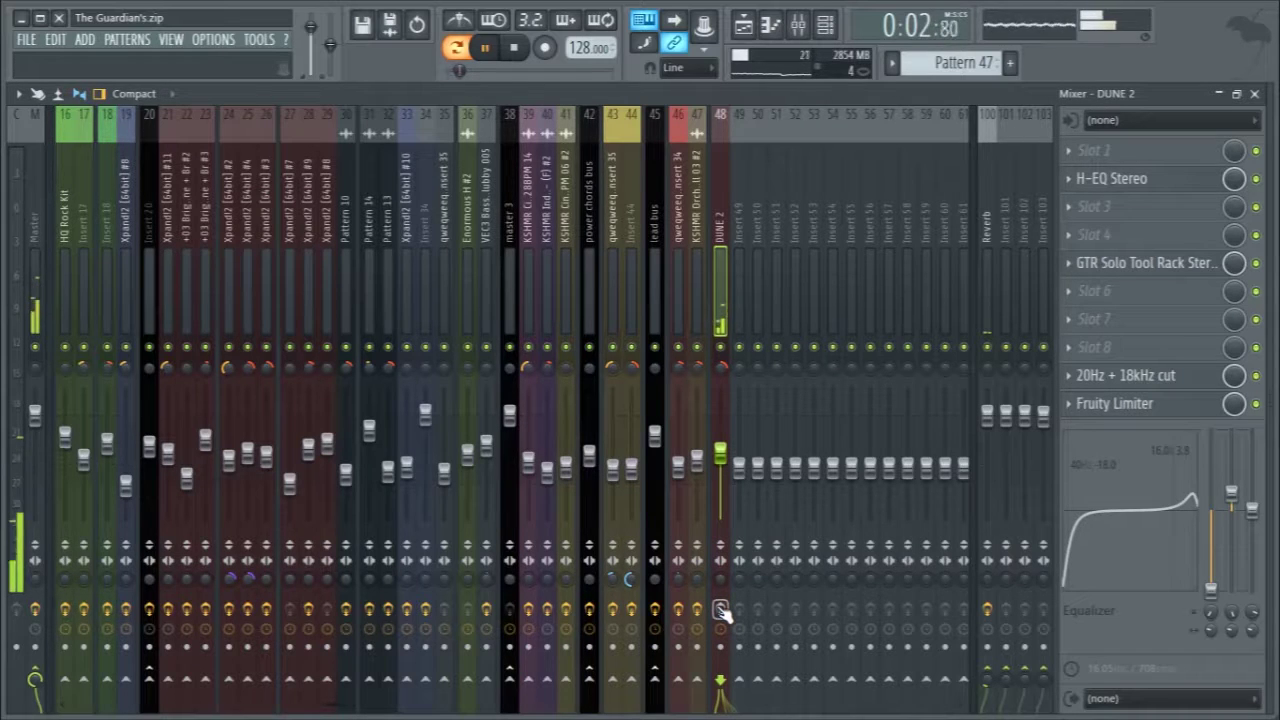
key("space")
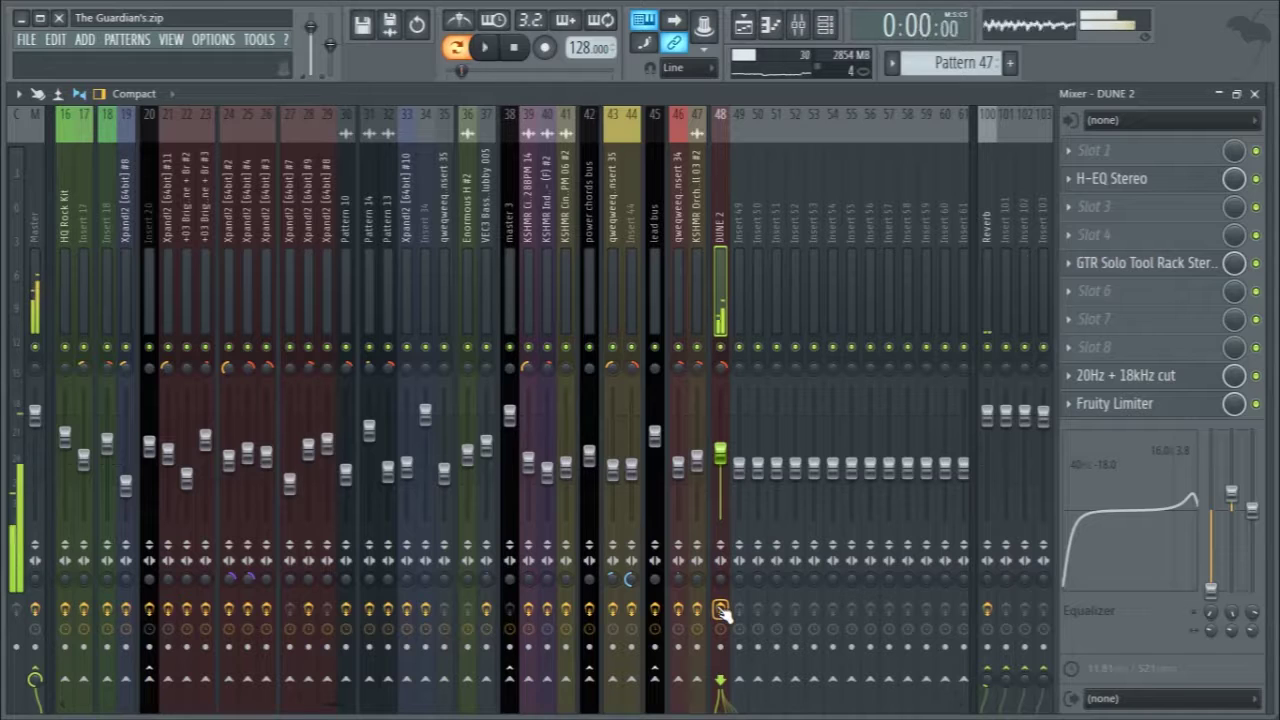
left_click(1145, 263)
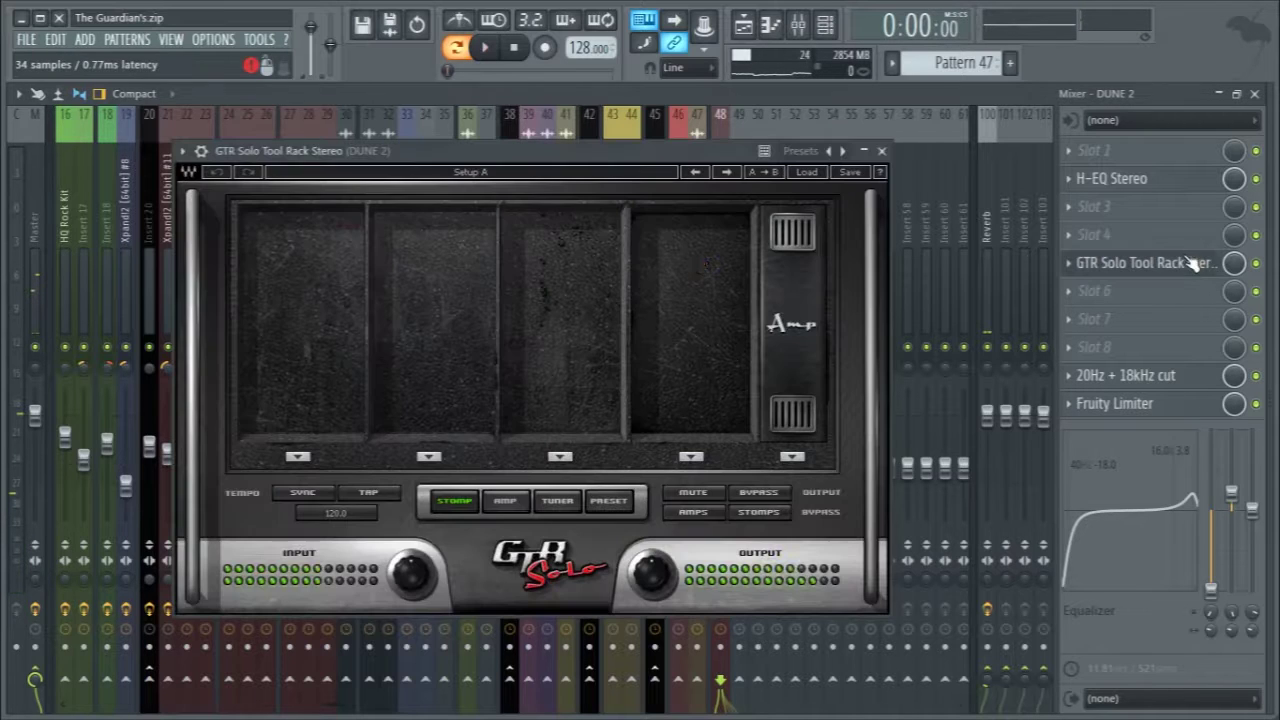
left_click(505, 500)
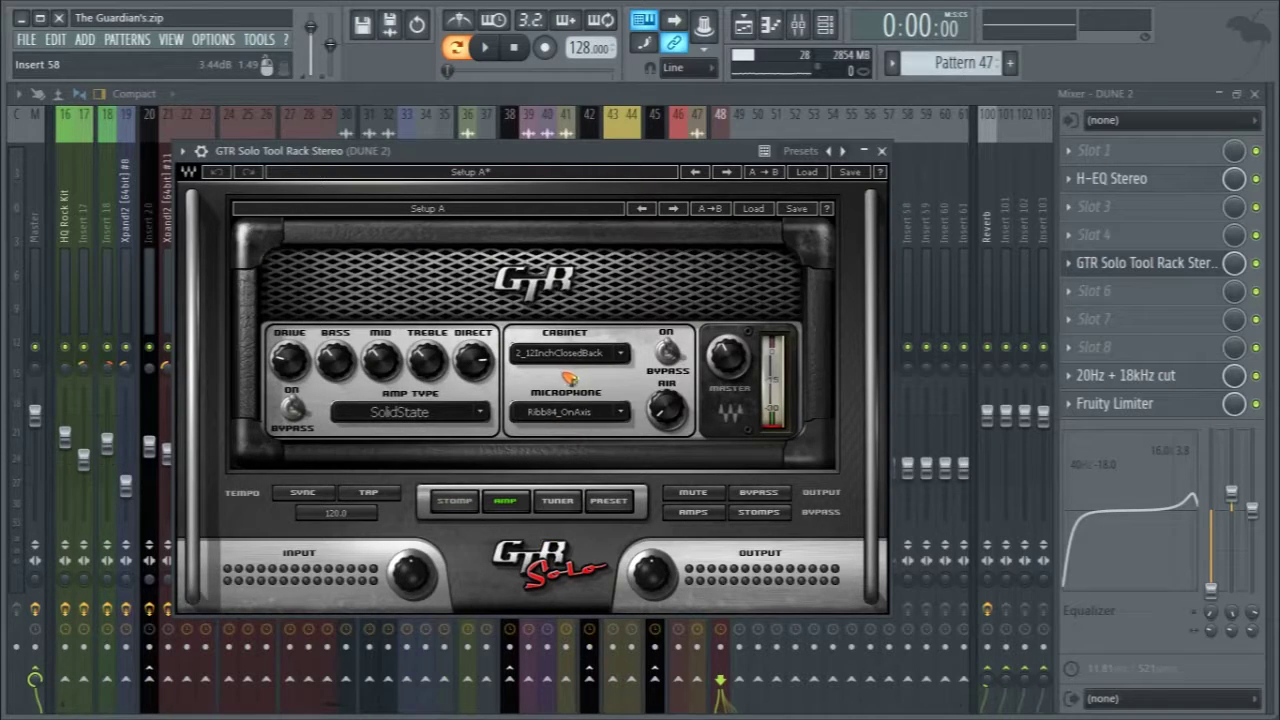
key("space")
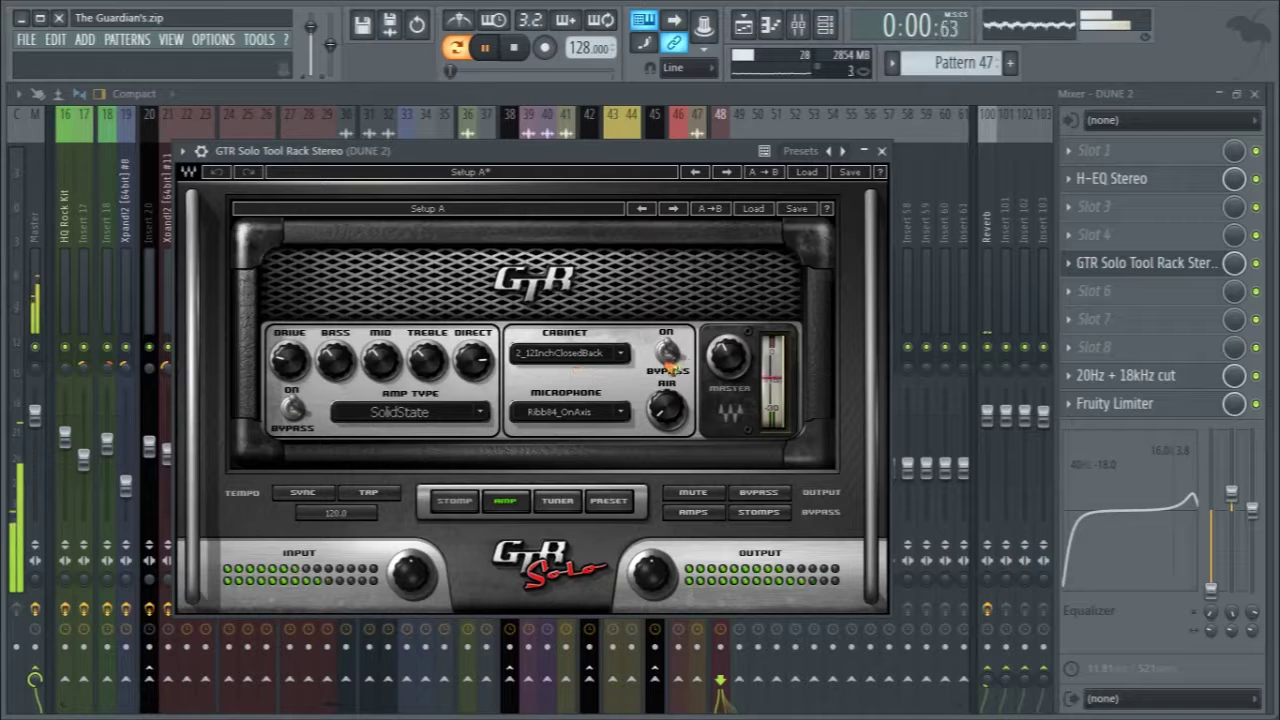
left_click(881, 150)
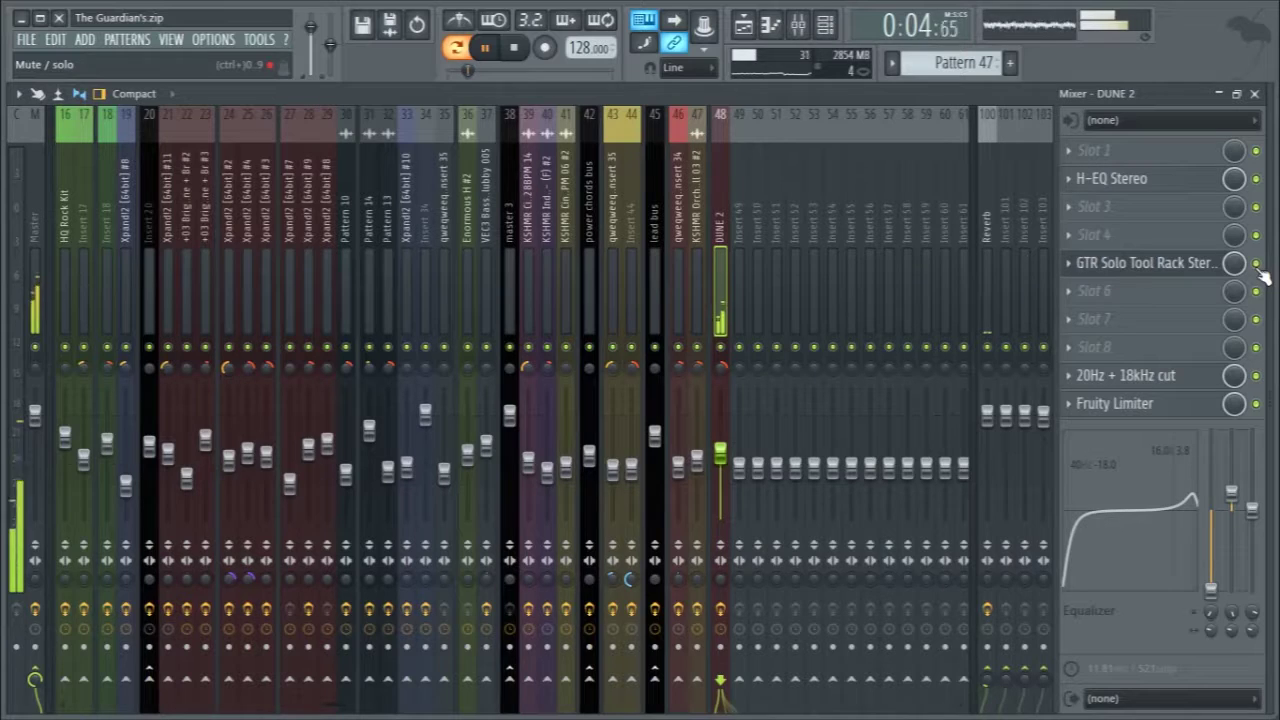
- Compare Pattern 47 with the GTR Solo Tool Rack bypassed and with track 48 panned to centre, then return its panning to 48% right
key("space")
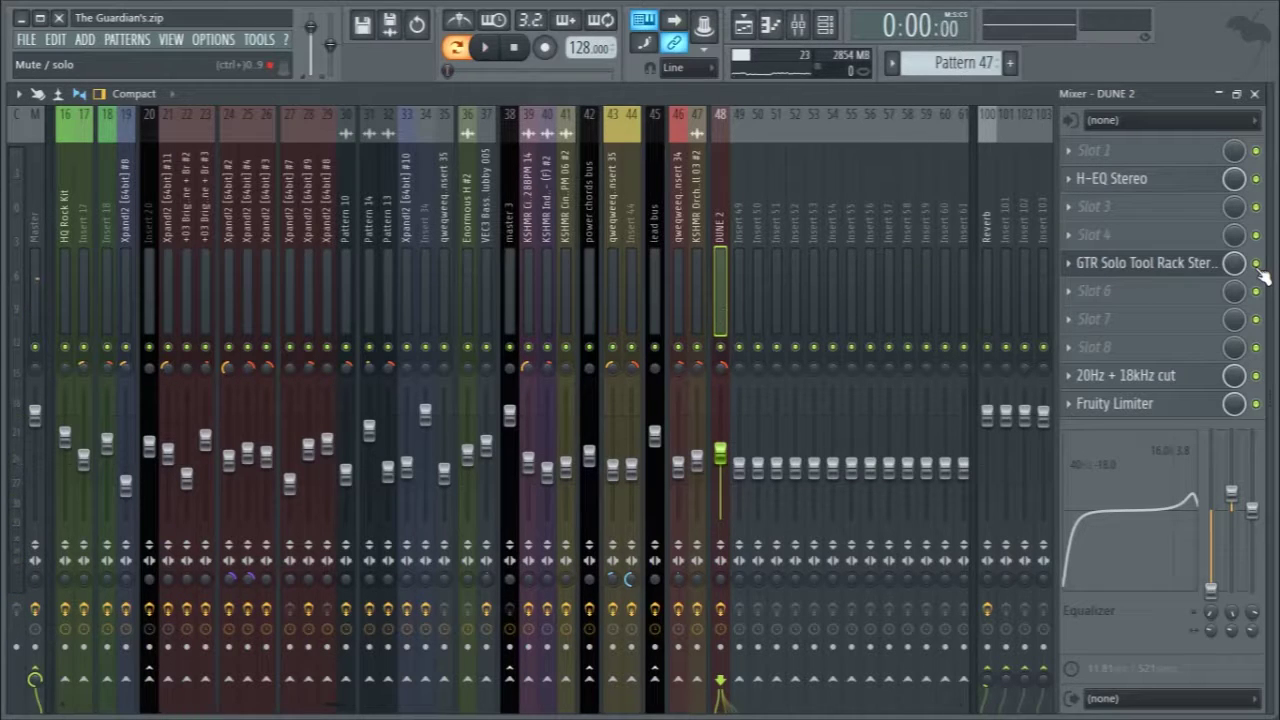
key("space")
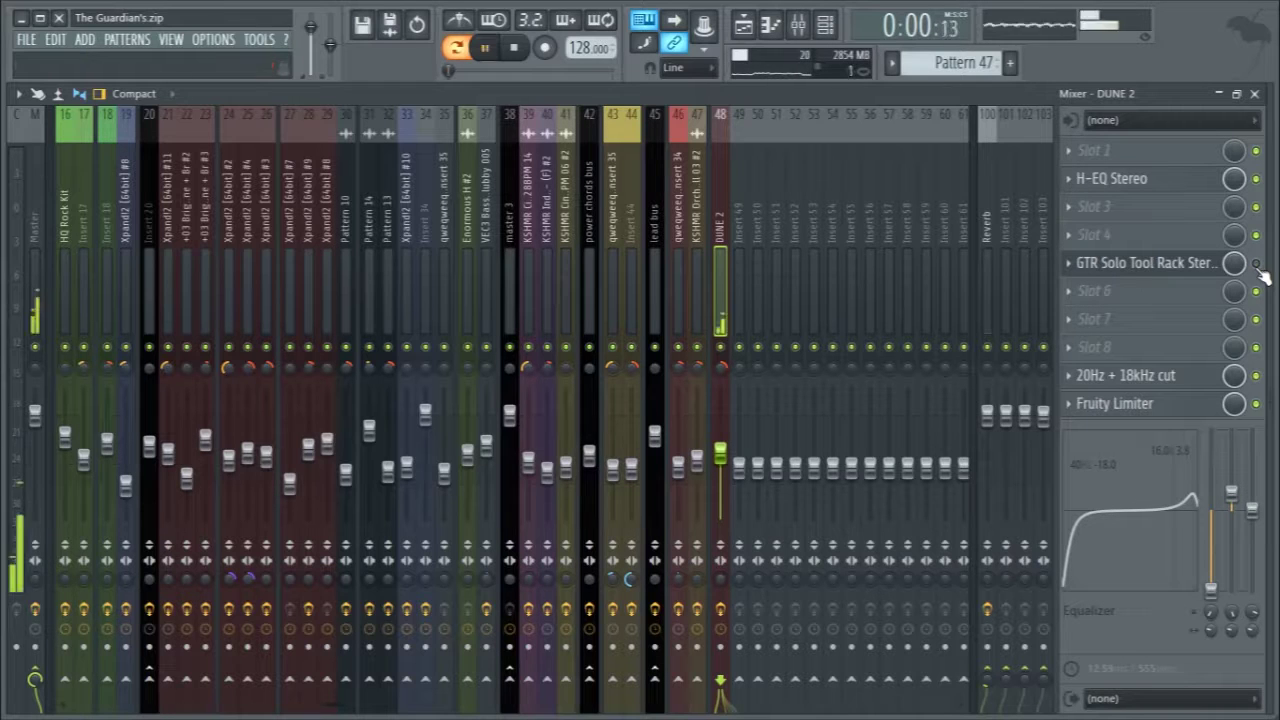
key("space")
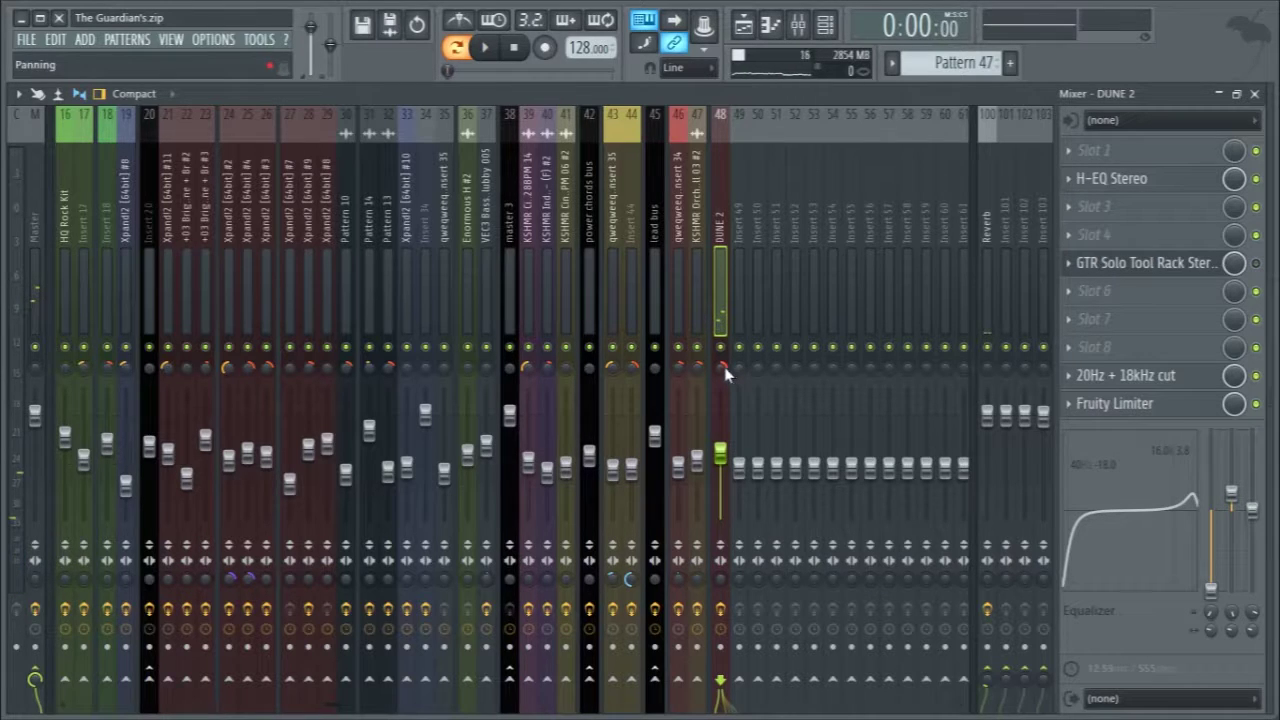
key("space")
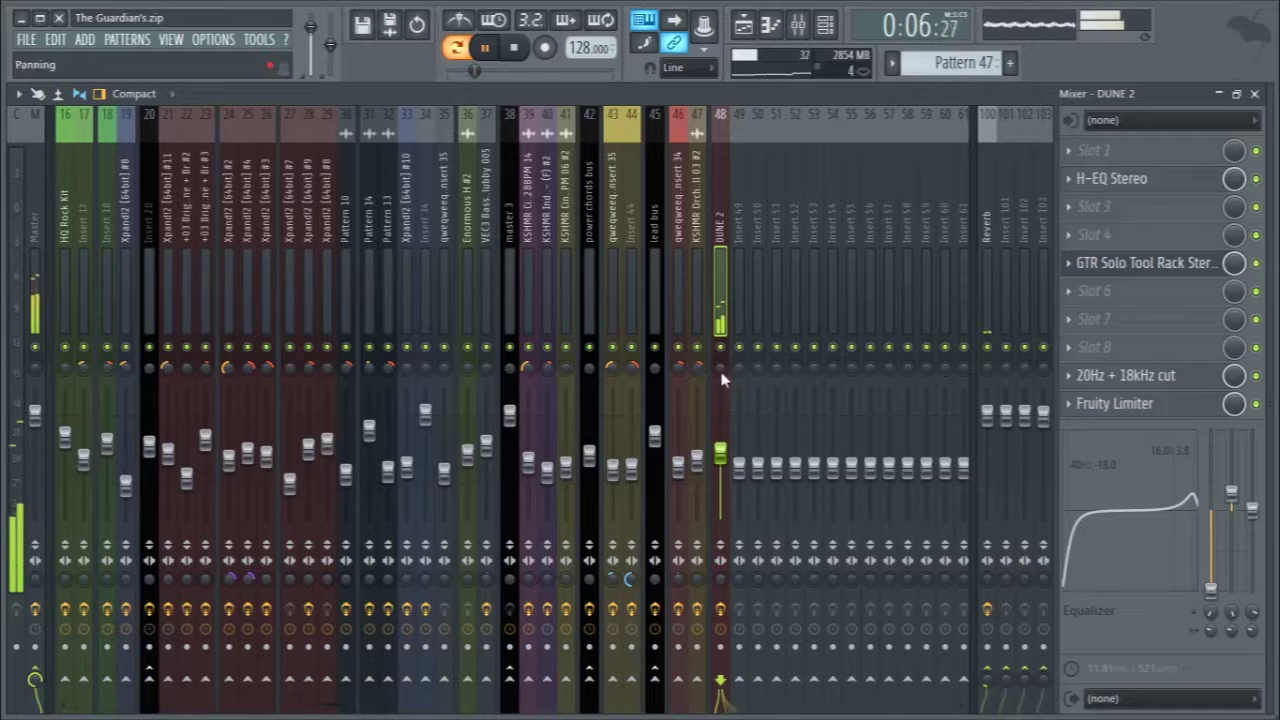
key("space")
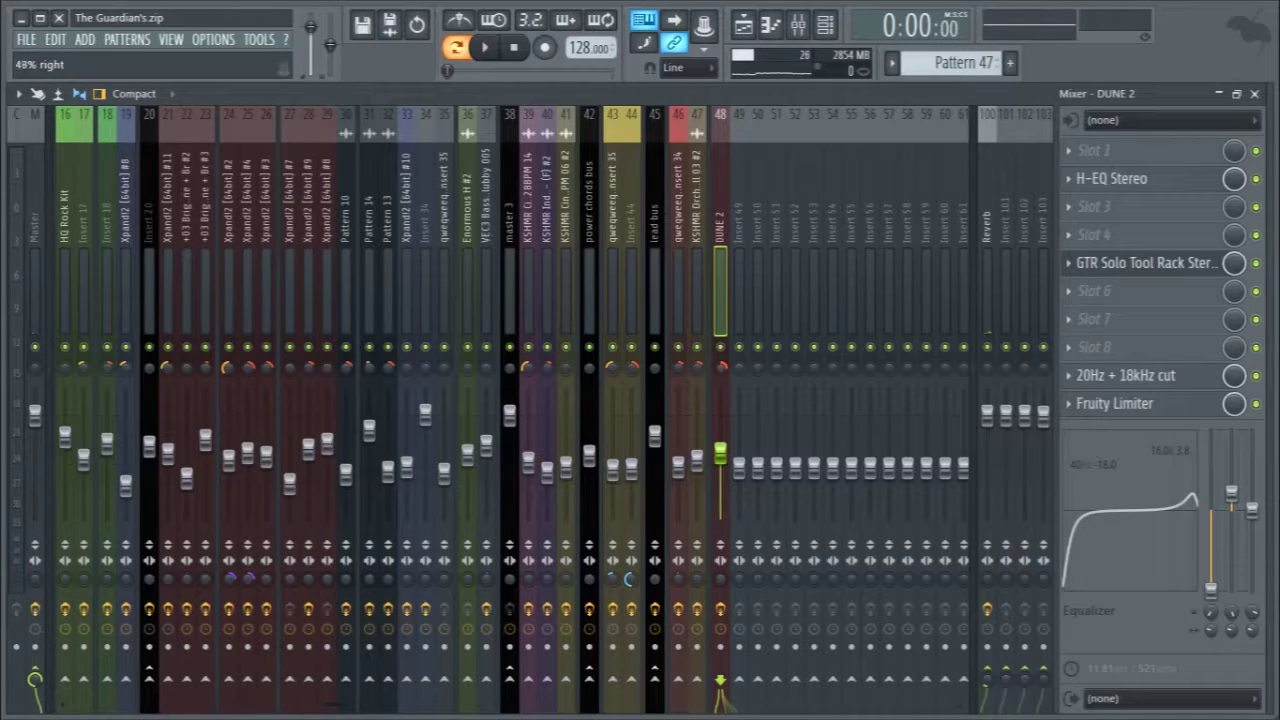
- Open the H-EQ Stereo on DUNE 2 track 48, audition Pattern 47 and bring up the GTR Solo Tool Rack
left_click(1142, 190)
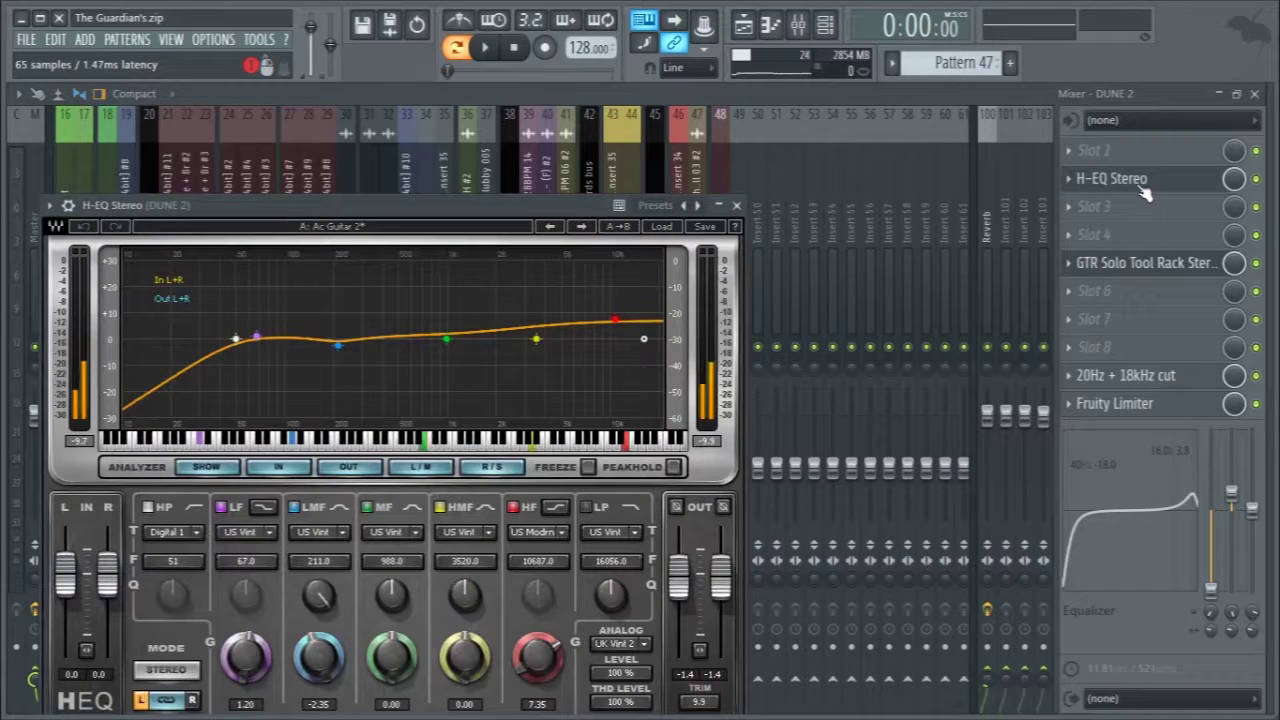
left_click_drag(400, 206, 475, 130)
key("space")
key("space")
left_click(1142, 262)
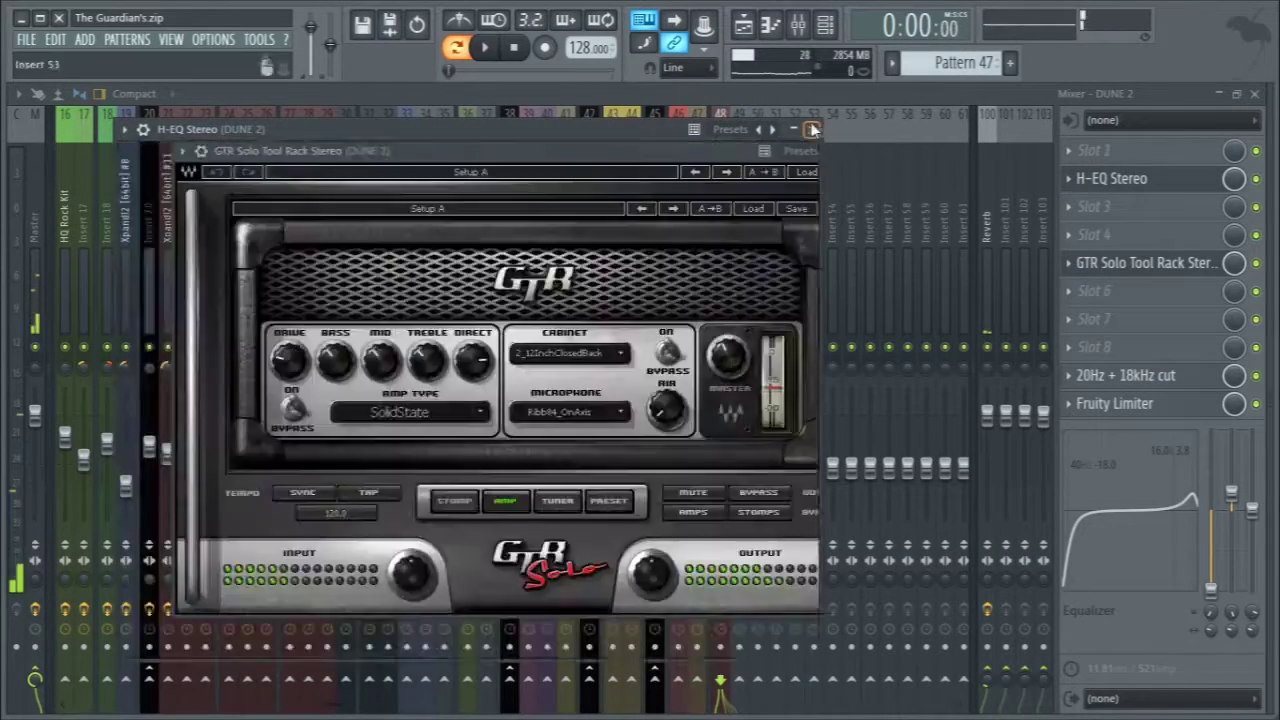
- Inspect the 20Hz + 18kHz cut and H-EQ Stereo settings on track 48, then close the effects and the mixer
left_click(1265, 185)
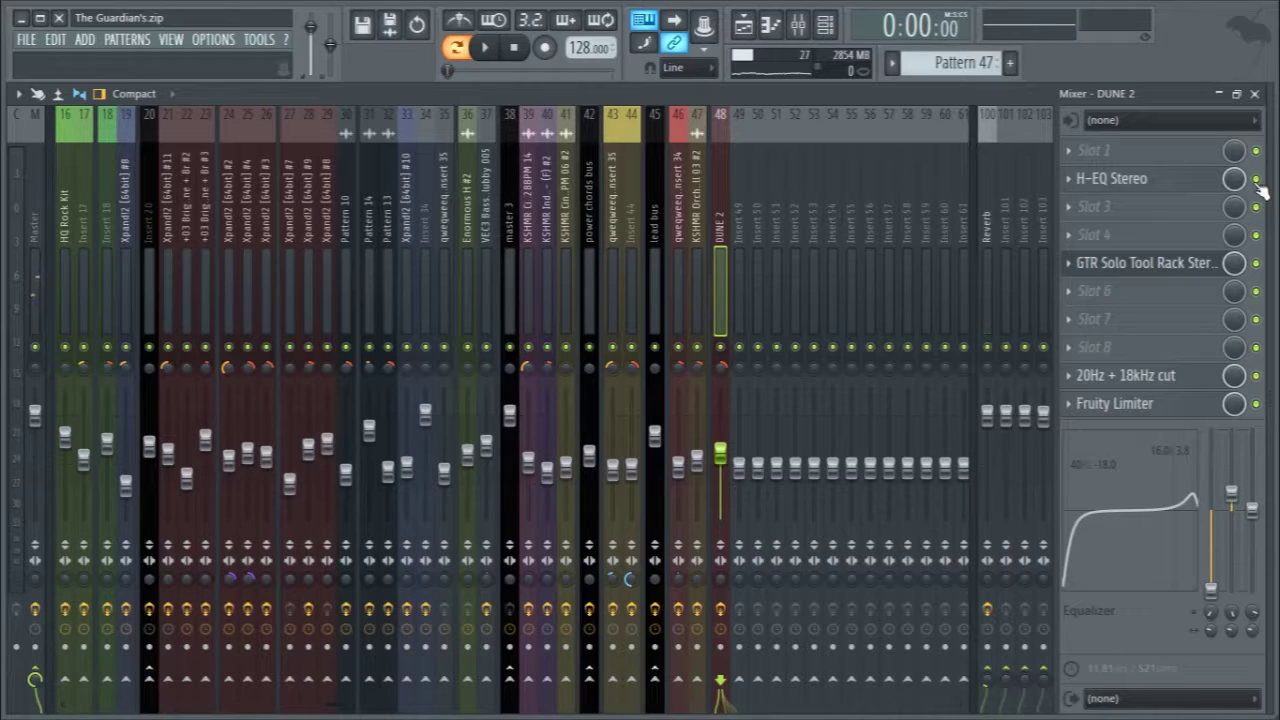
left_click(1108, 375)
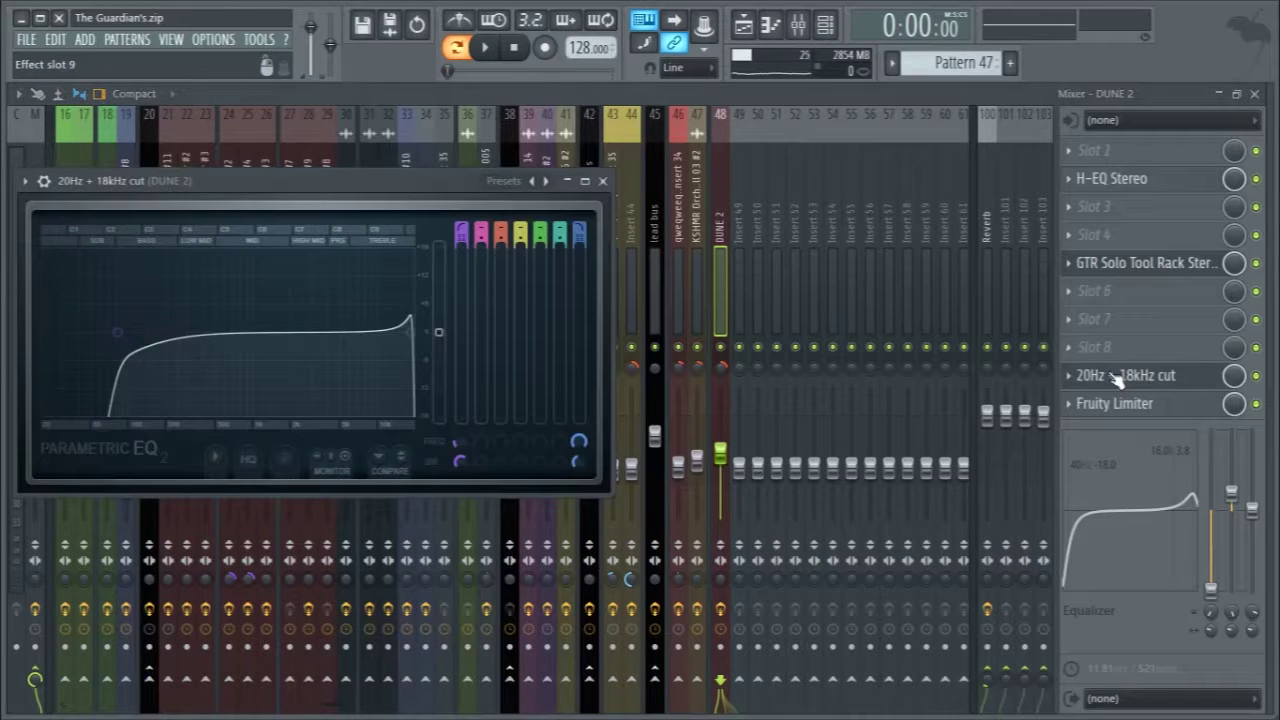
left_click(1115, 375)
left_click(1110, 180)
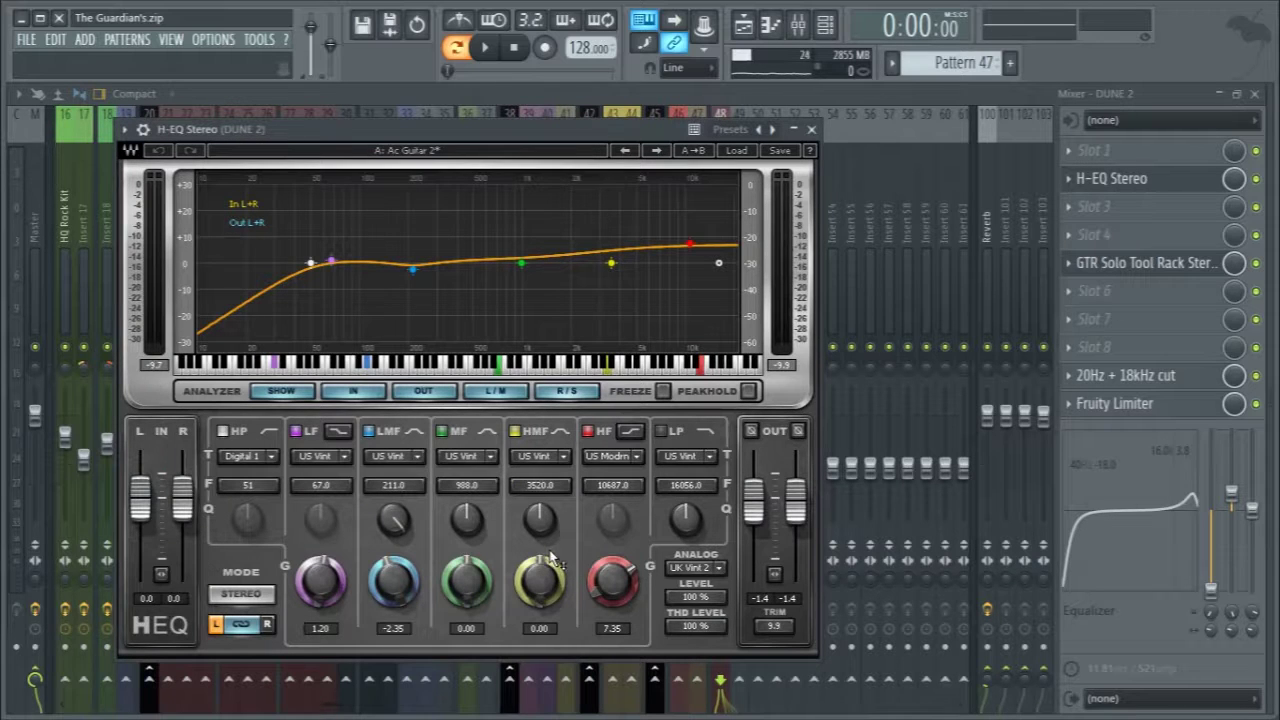
left_click(811, 129)
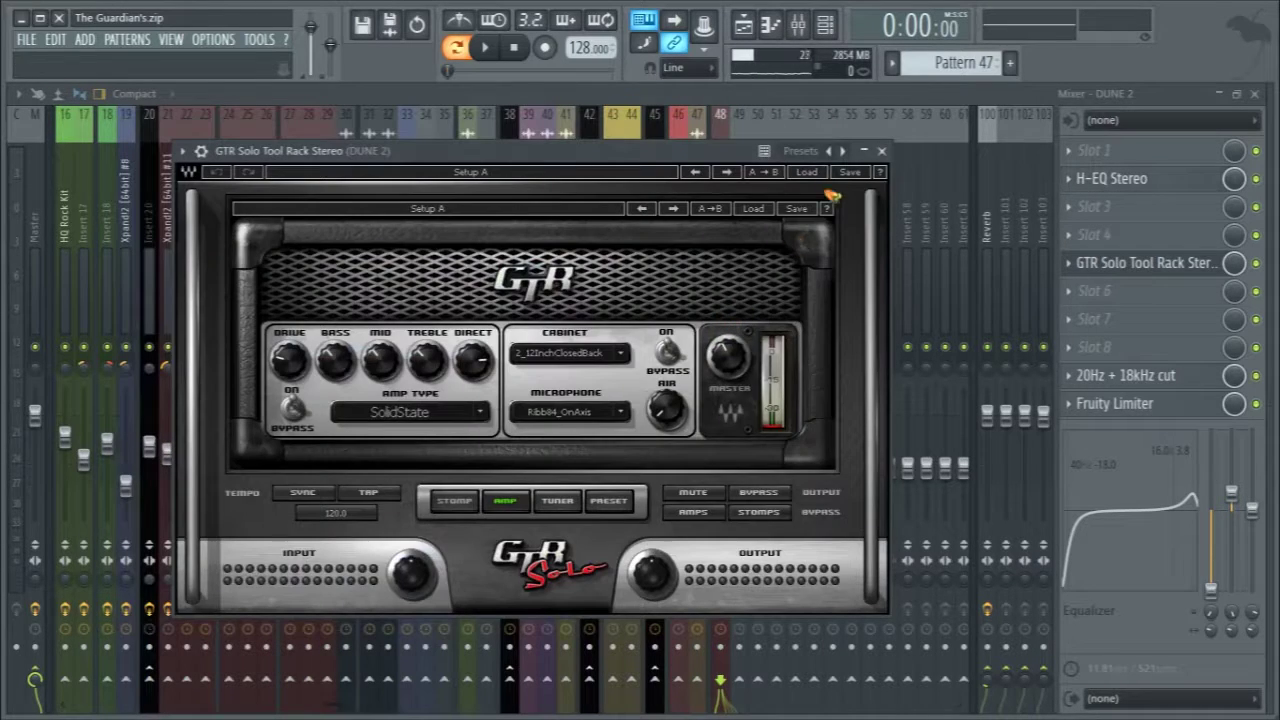
left_click(885, 153)
left_click(1255, 93)
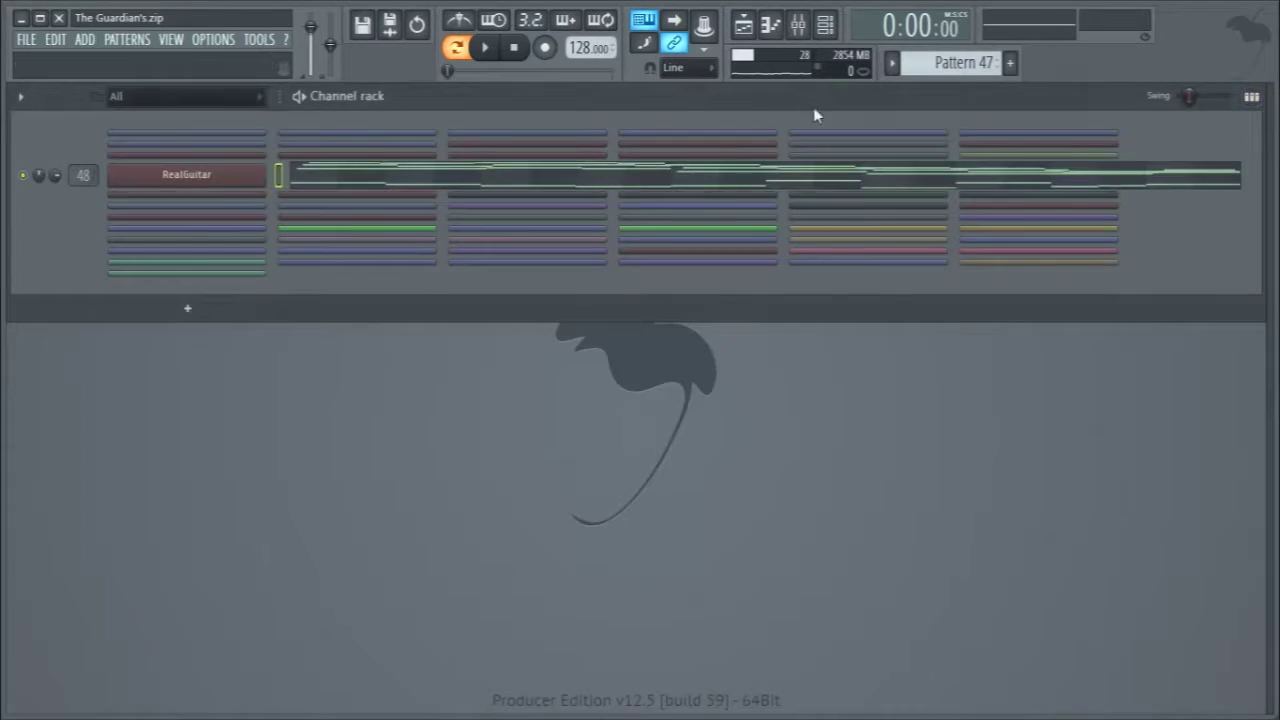
- Audition RealGuitar Pattern 48, then view the DSK Music Box instrument used in Pattern 49
scroll(957, 63, "down", 1)
key("space")
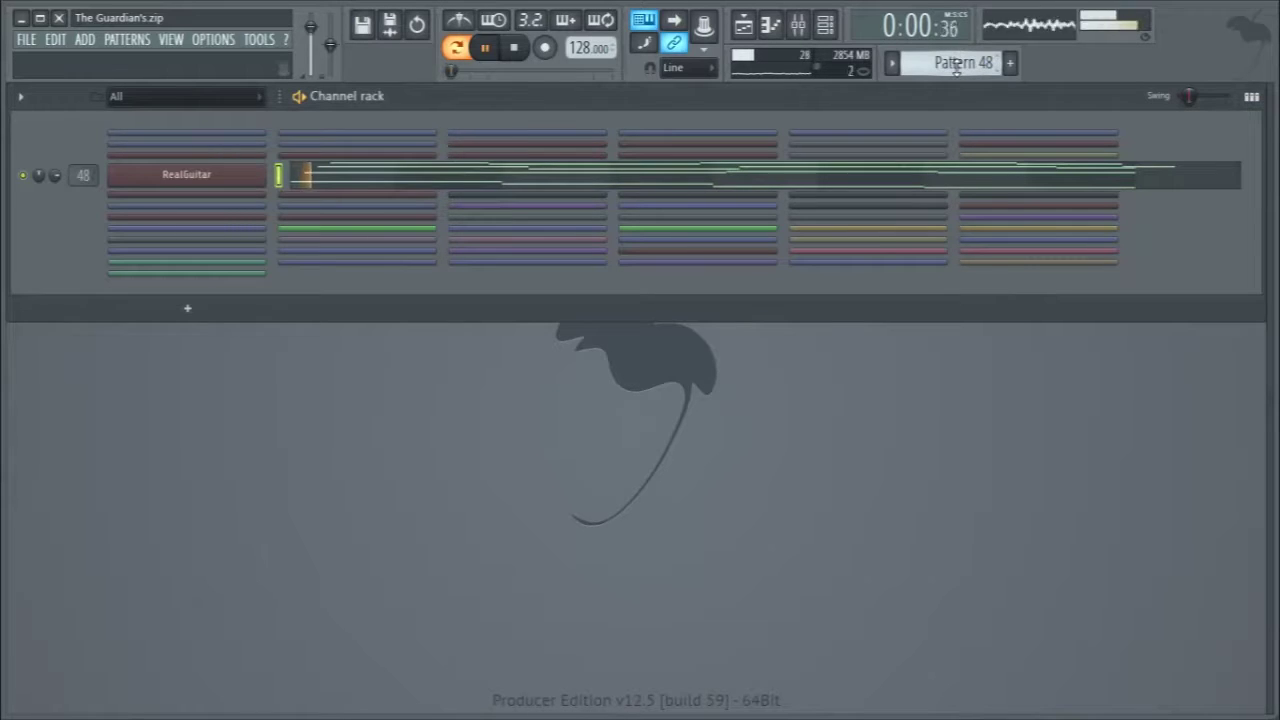
scroll(957, 63, "down", 1)
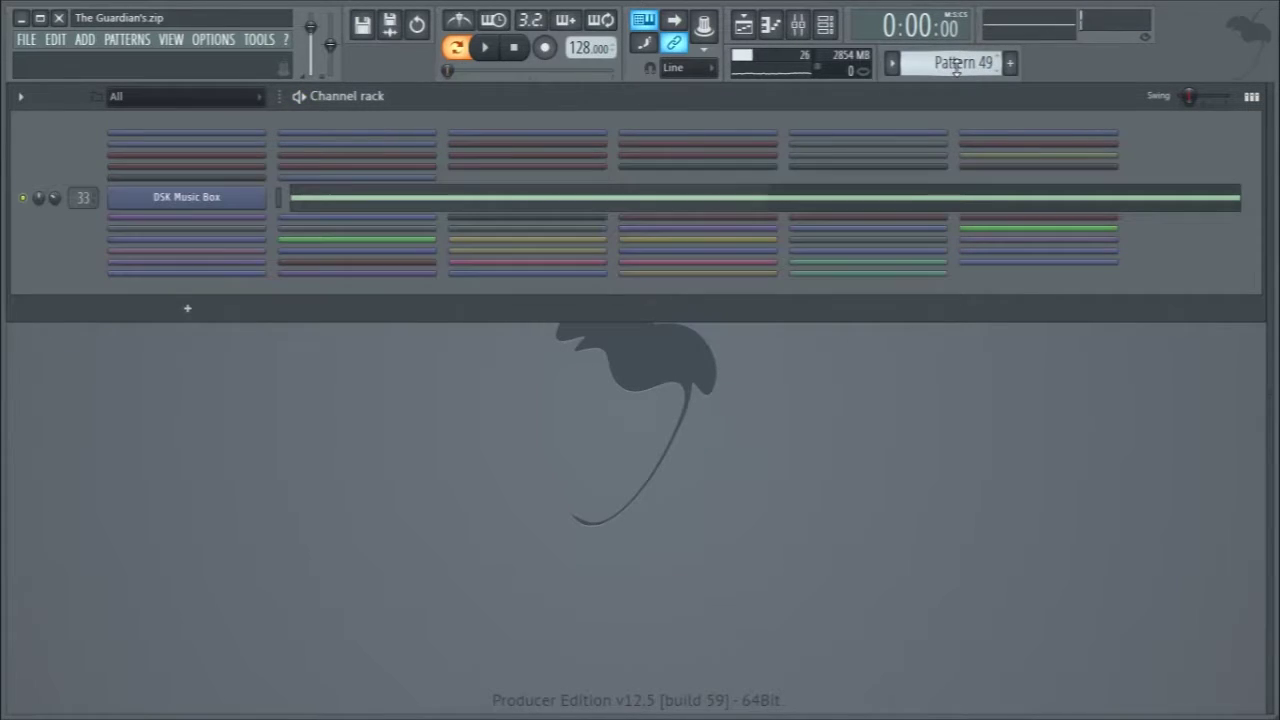
left_click(219, 196)
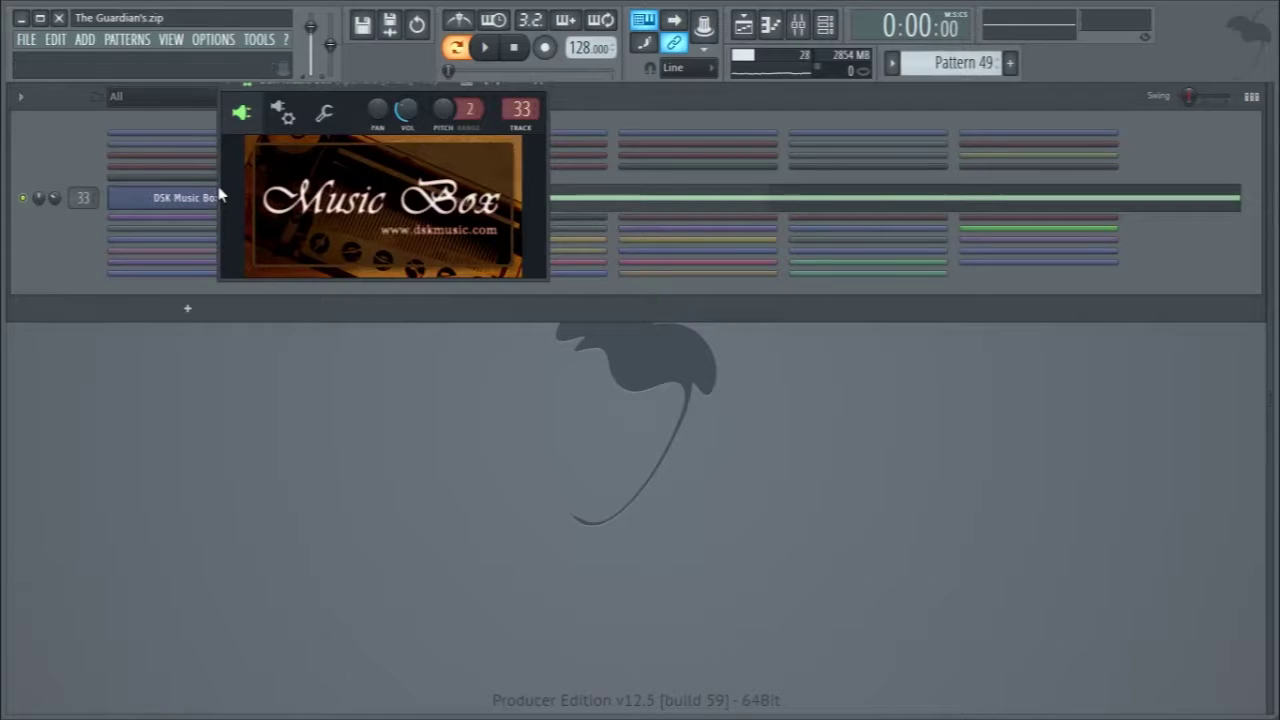
left_click(503, 91)
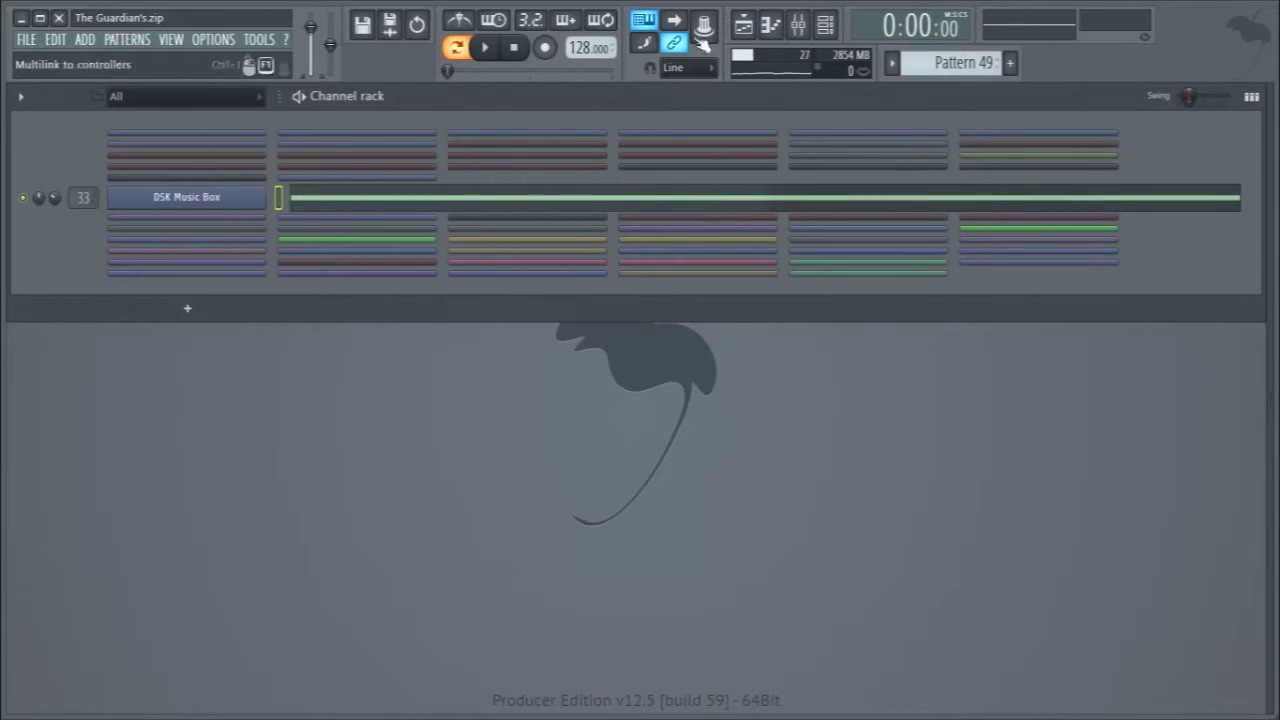
- Select the master auto channels pattern and bring its clip on the MIXER CHANNEL playlist track into view
scroll(950, 62, "down", 1)
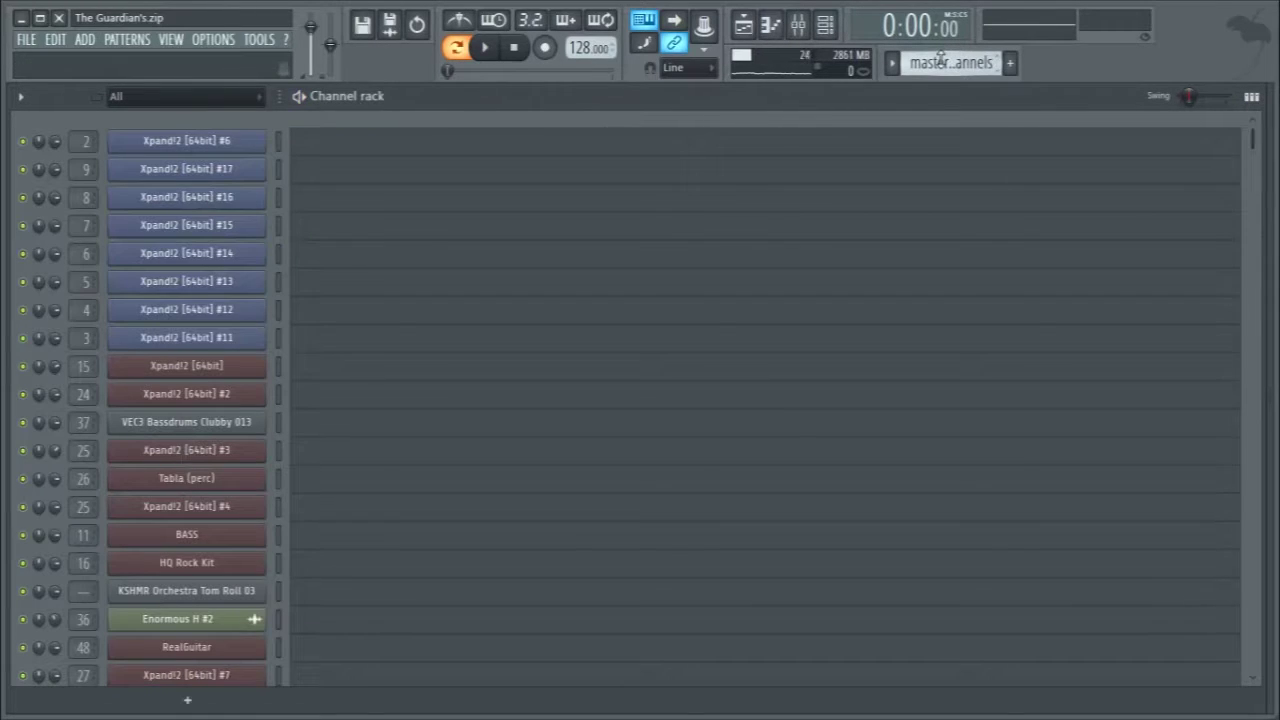
scroll(842, 238, "down", 5)
scroll(842, 238, "down", 3)
key("F5")
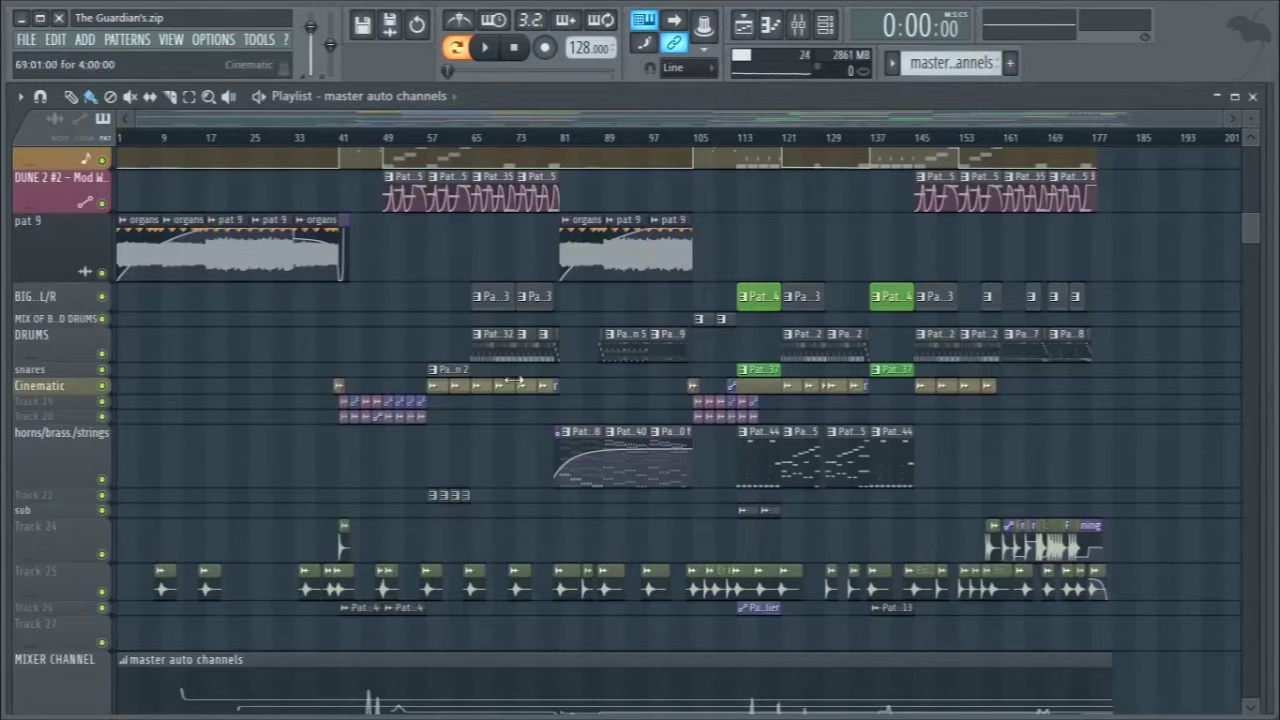
scroll(200, 408, "down", 2)
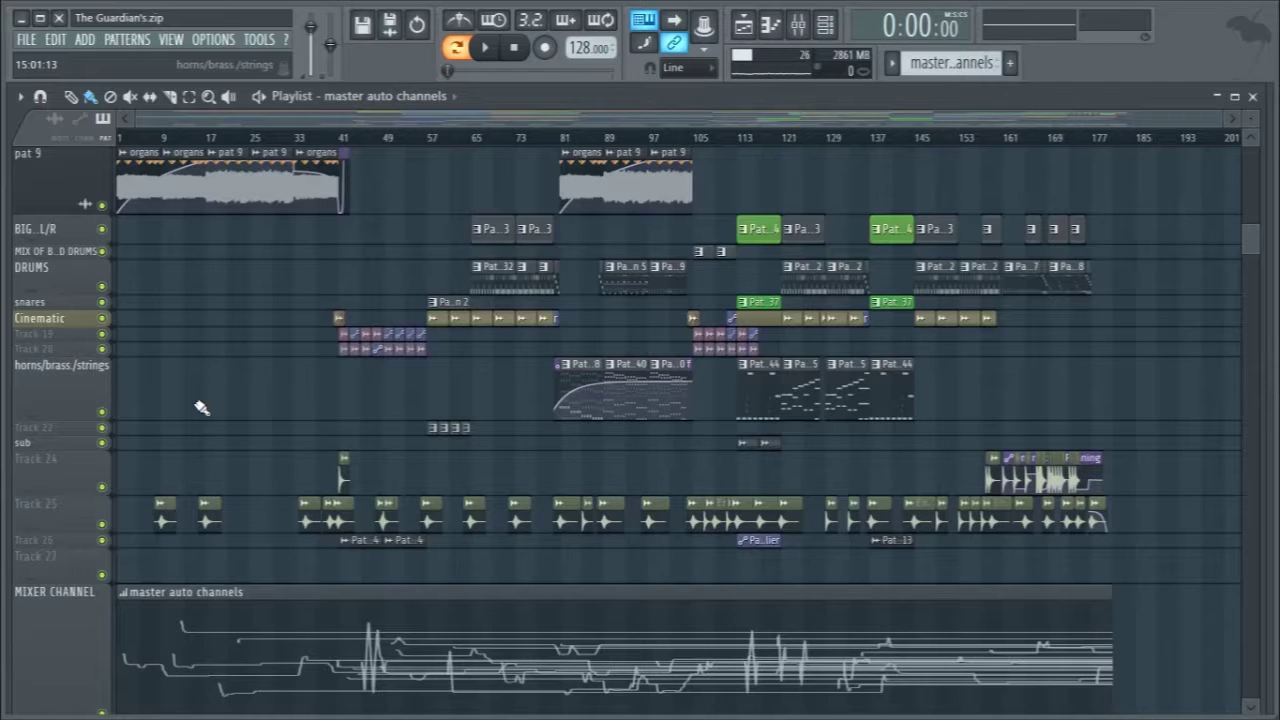
scroll(205, 405, "down", 5)
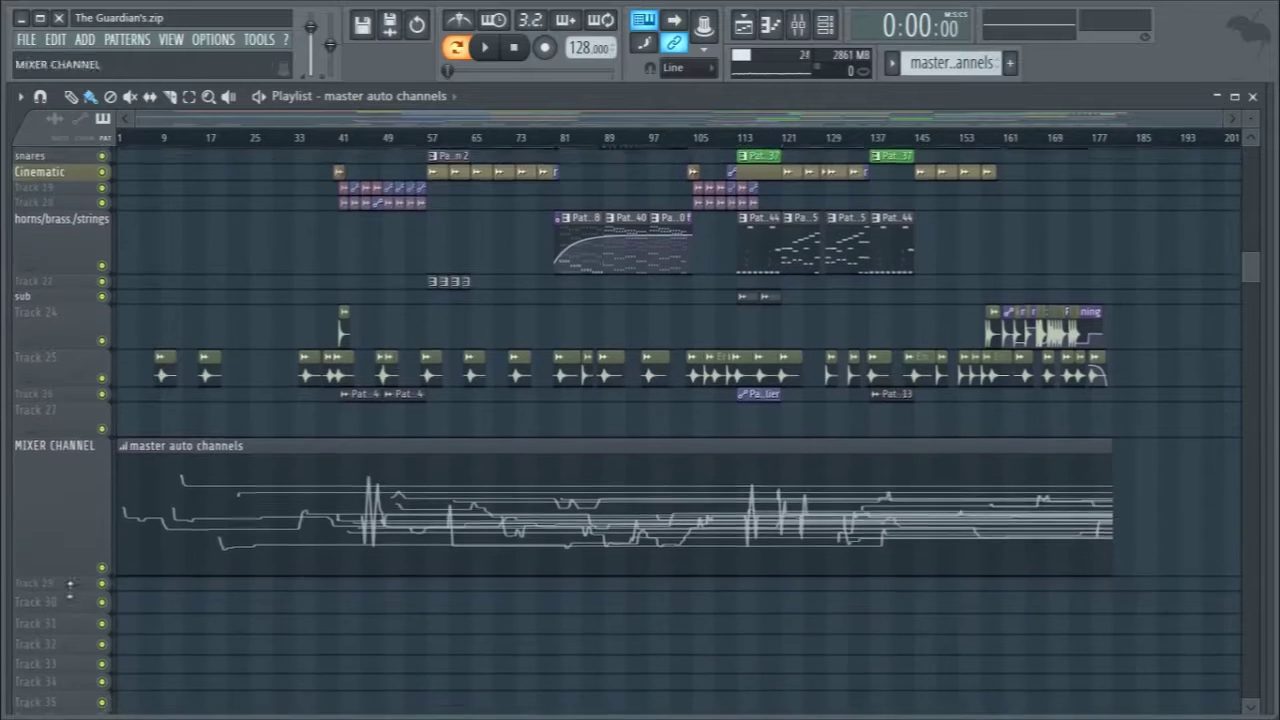
- Enlarge the MIXER CHANNEL playlist track to show its automation curves and look over the matching volume faders in the mixer
left_click_drag(27, 550, 27, 712)
scroll(204, 462, "down", 1)
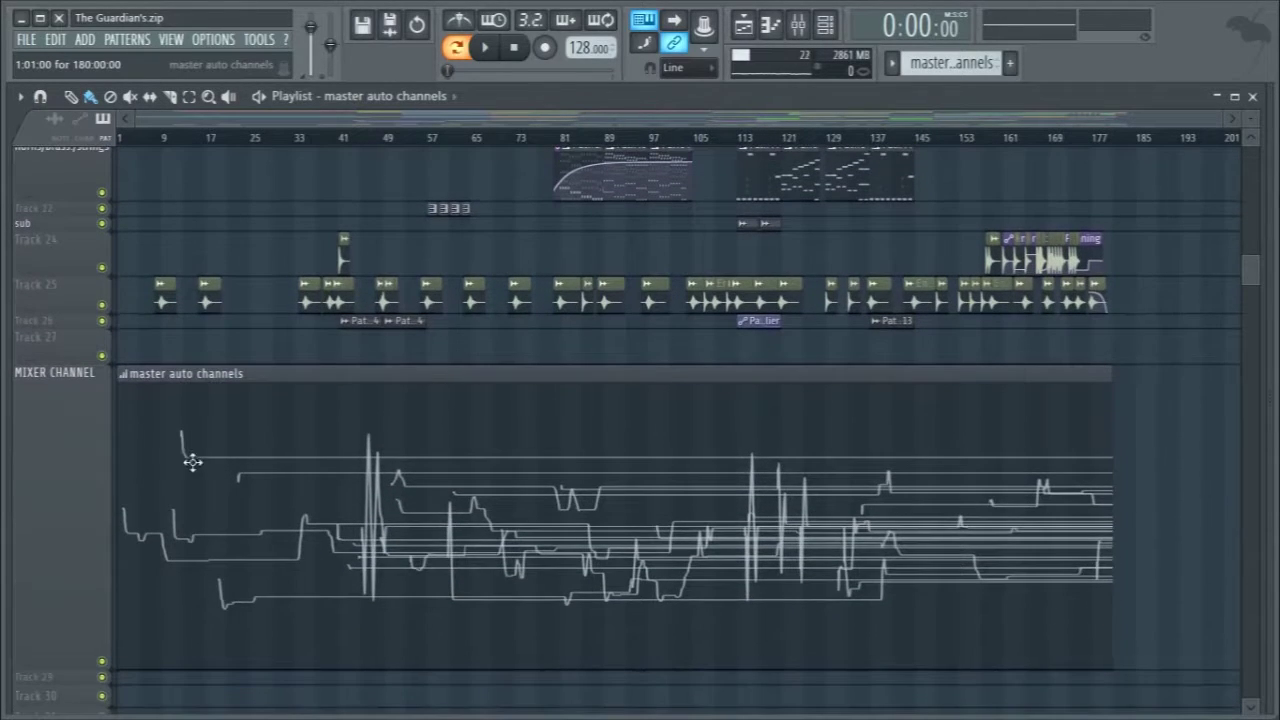
key("F9")
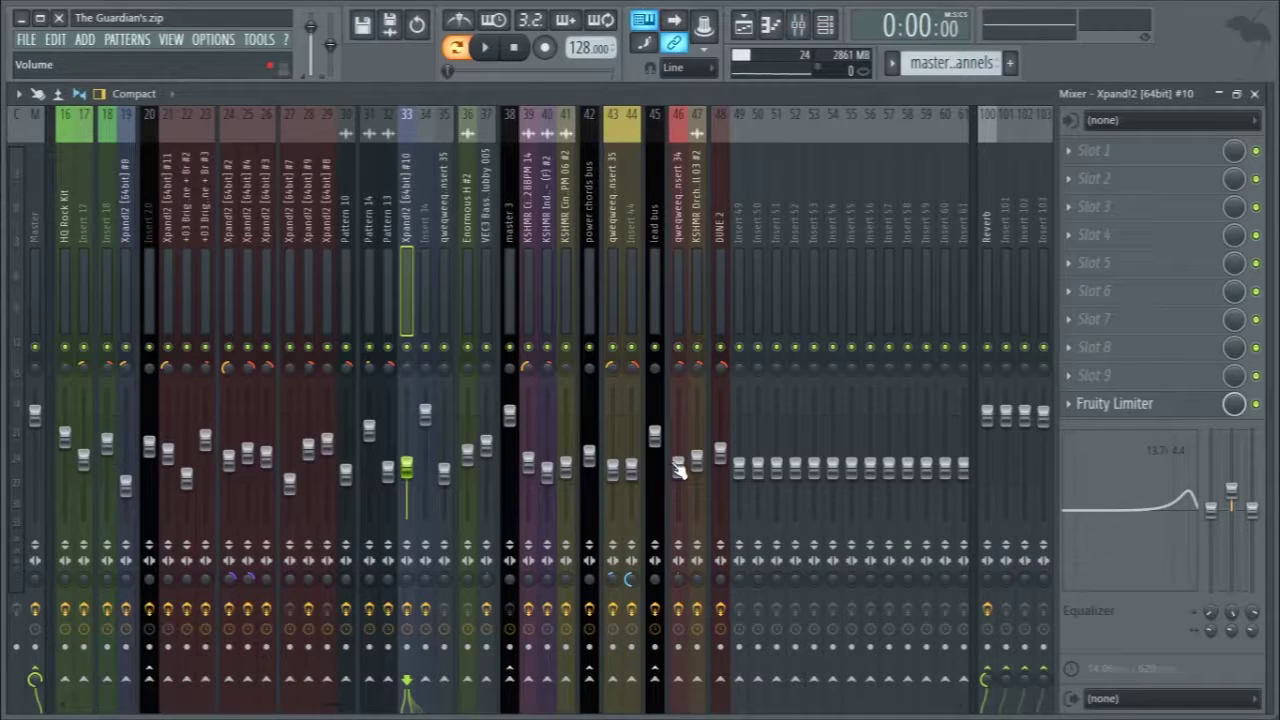
key("F9")
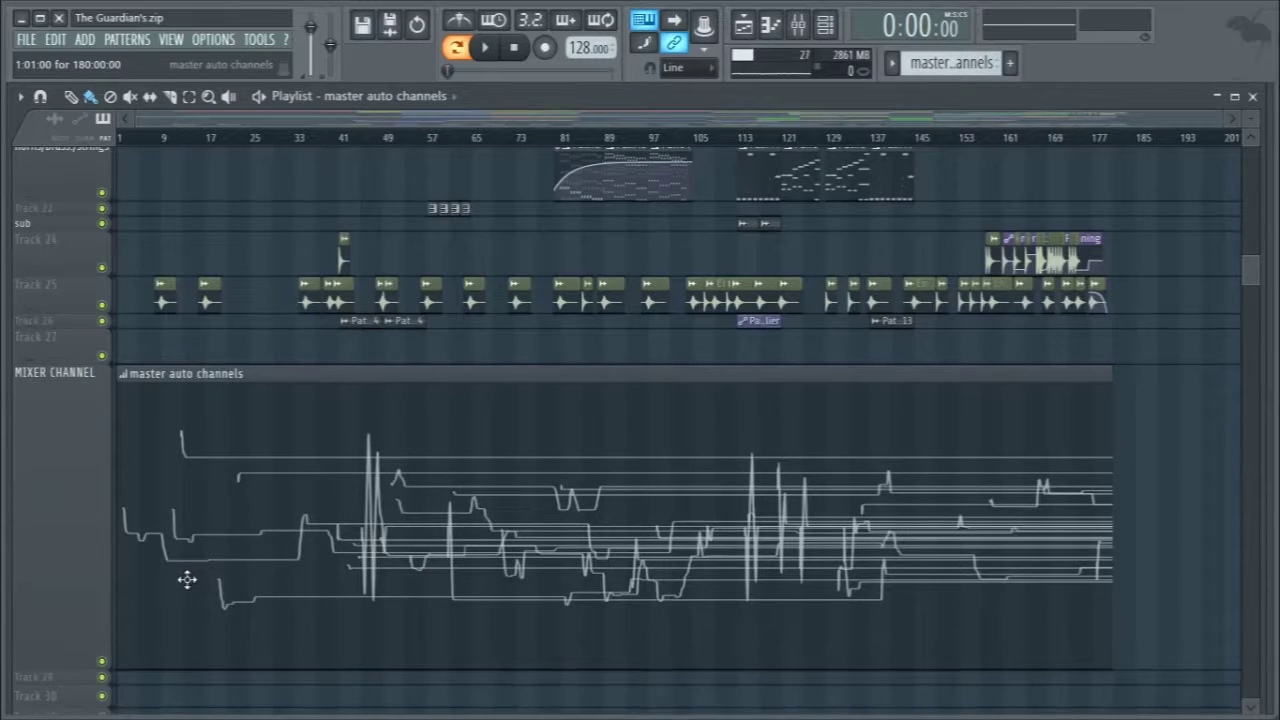
- Examine the master auto channels automation against the rest of the arrangement, then reduce the MIXER CHANNEL track's height
scroll(203, 535, "down", 3)
scroll(203, 535, "up", 6)
scroll(203, 535, "up", 2)
scroll(498, 575, "down", 1)
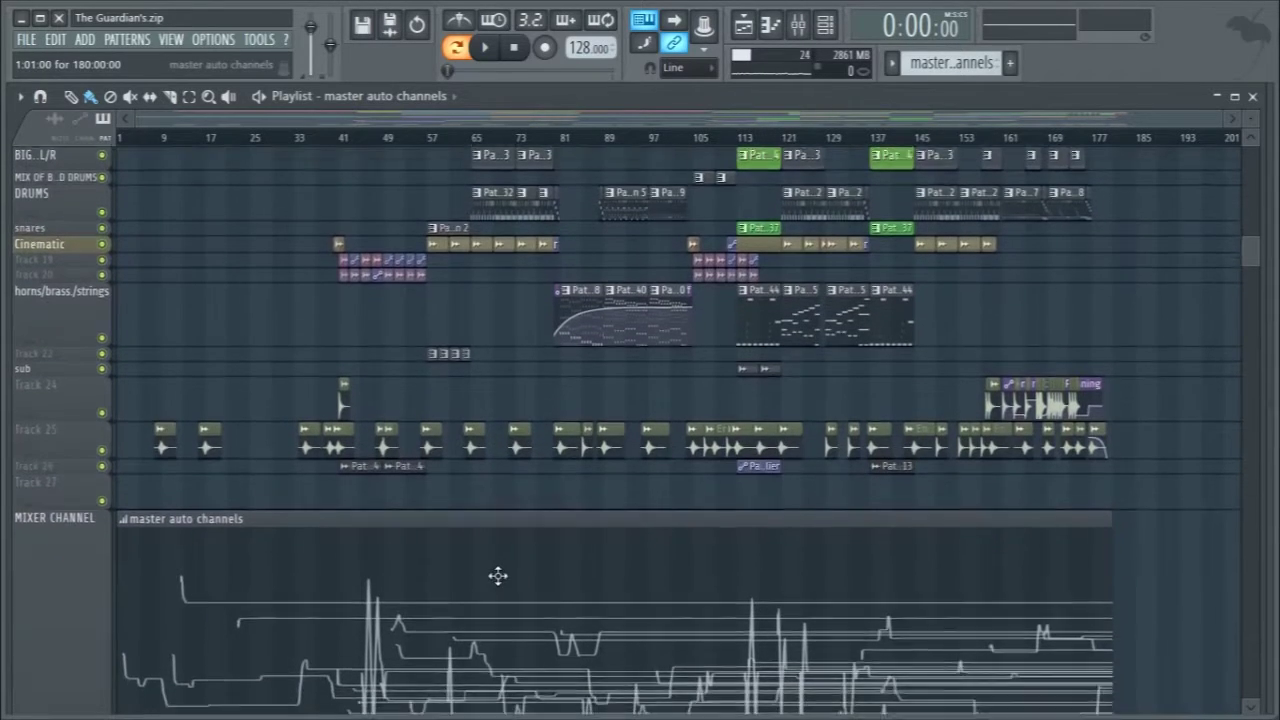
scroll(498, 575, "down", 1)
scroll(494, 568, "down", 2)
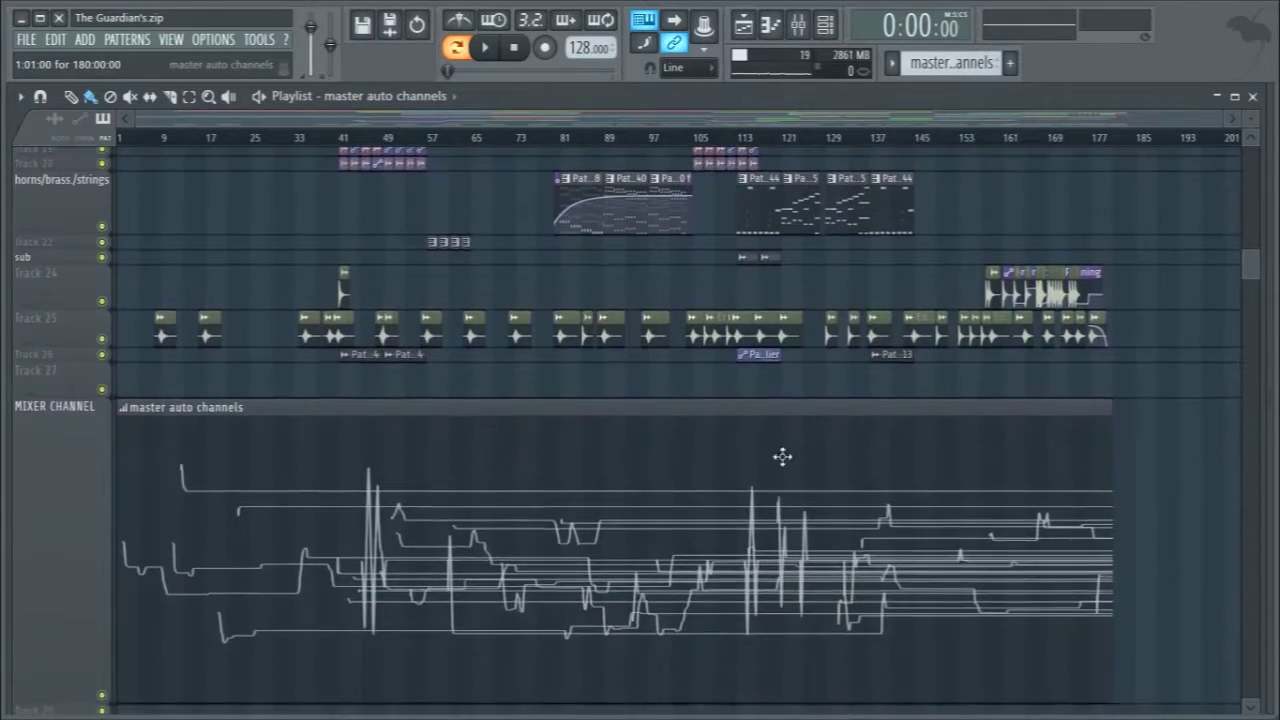
scroll(206, 491, "down", 2)
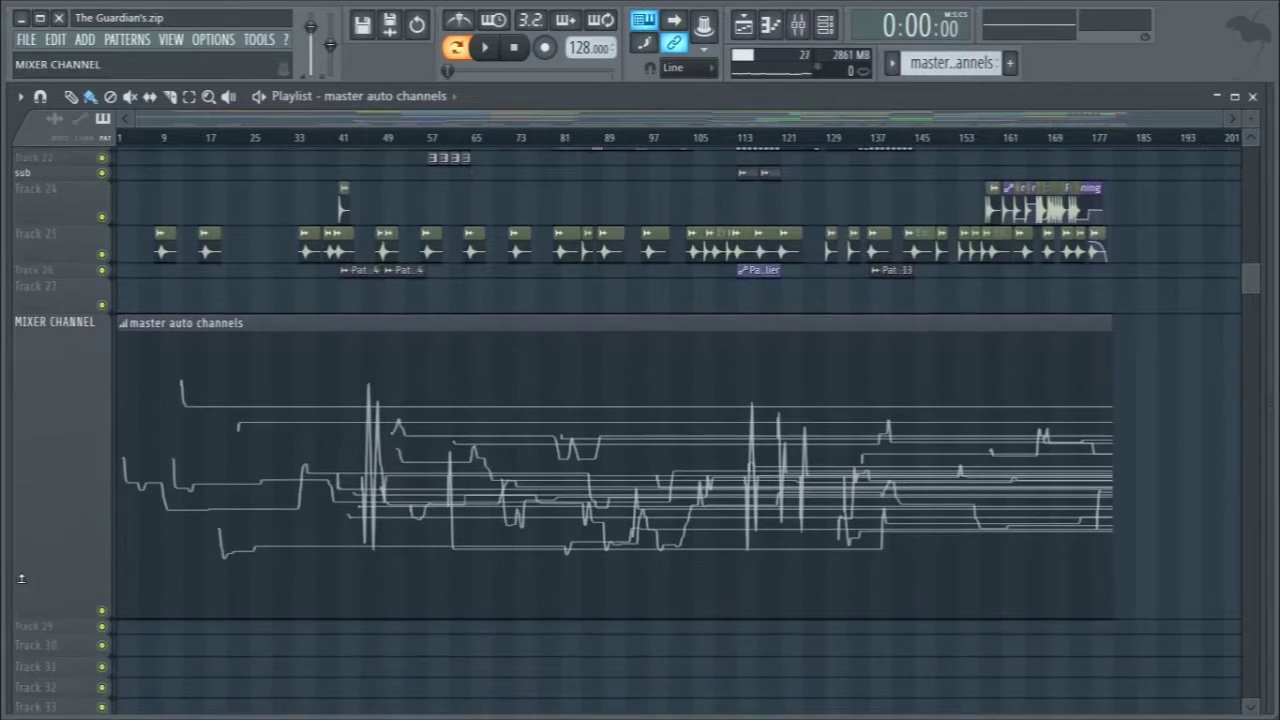
left_click_drag(28, 608, 83, 440)
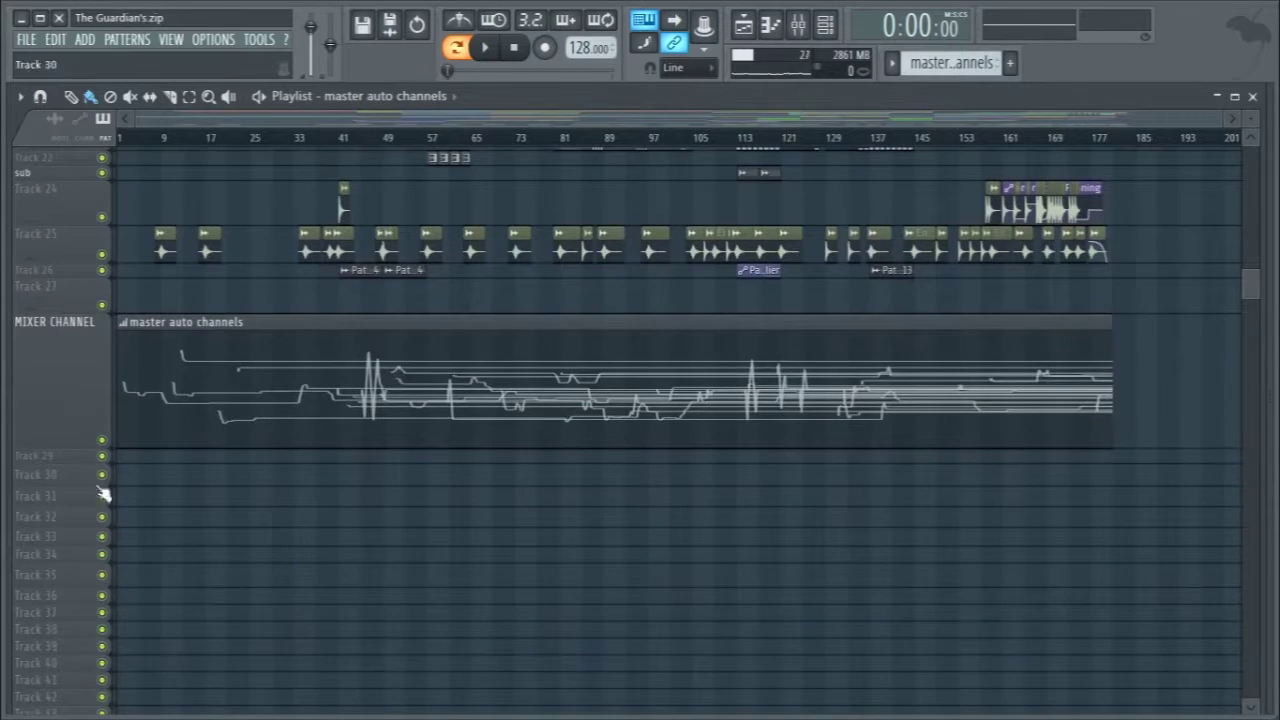
- Play the song from about bar 45 while watching the mixer channels, then stop and return to the playlist
left_click_drag(370, 136, 360, 138)
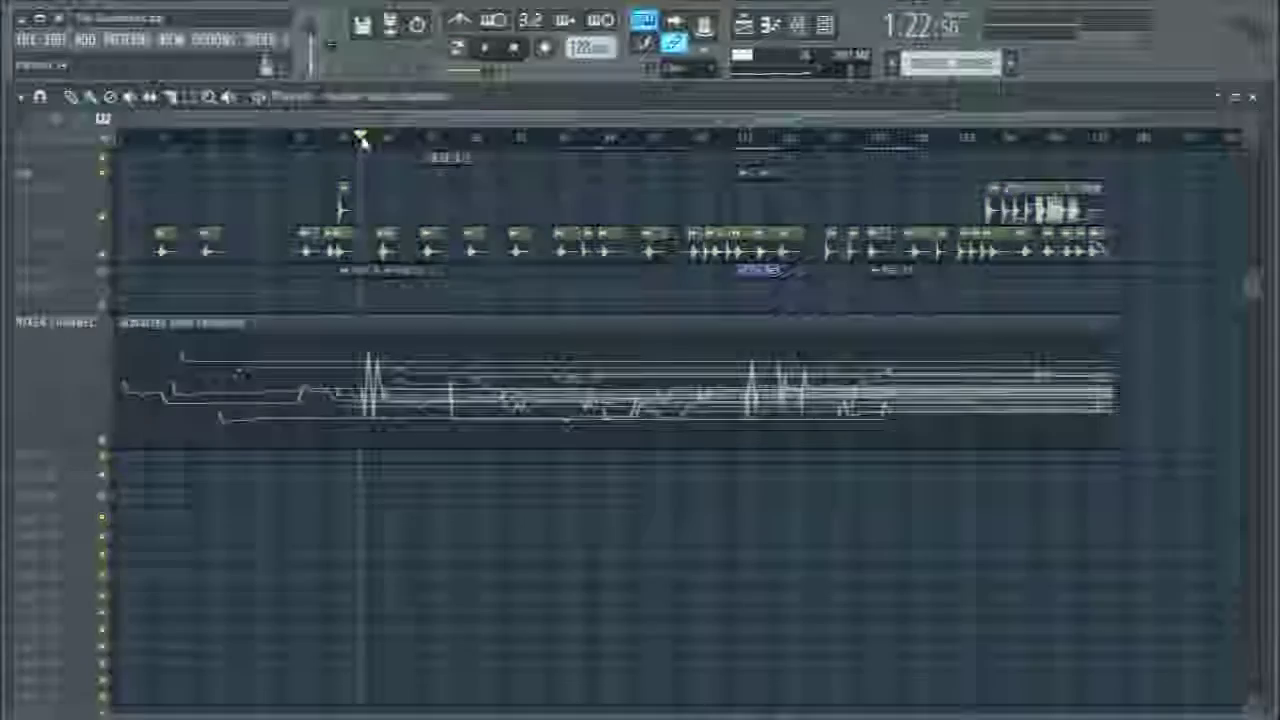
key("F9")
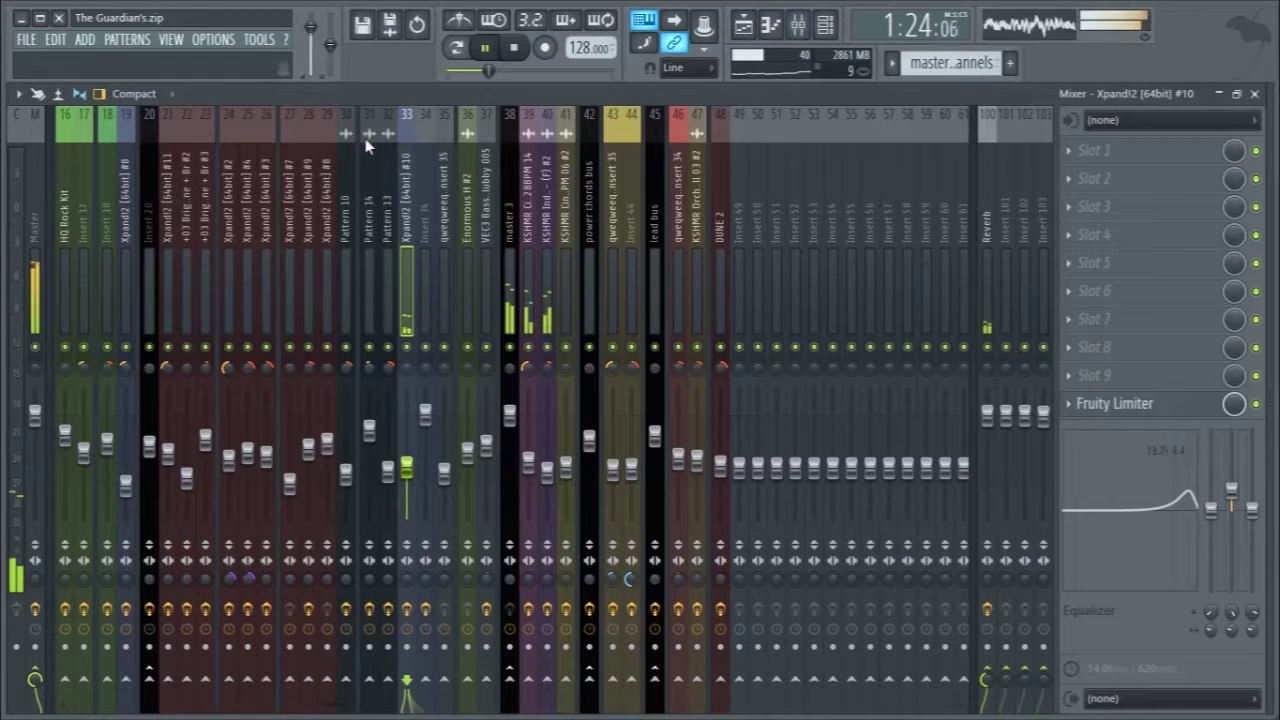
key("space")
key("F5")
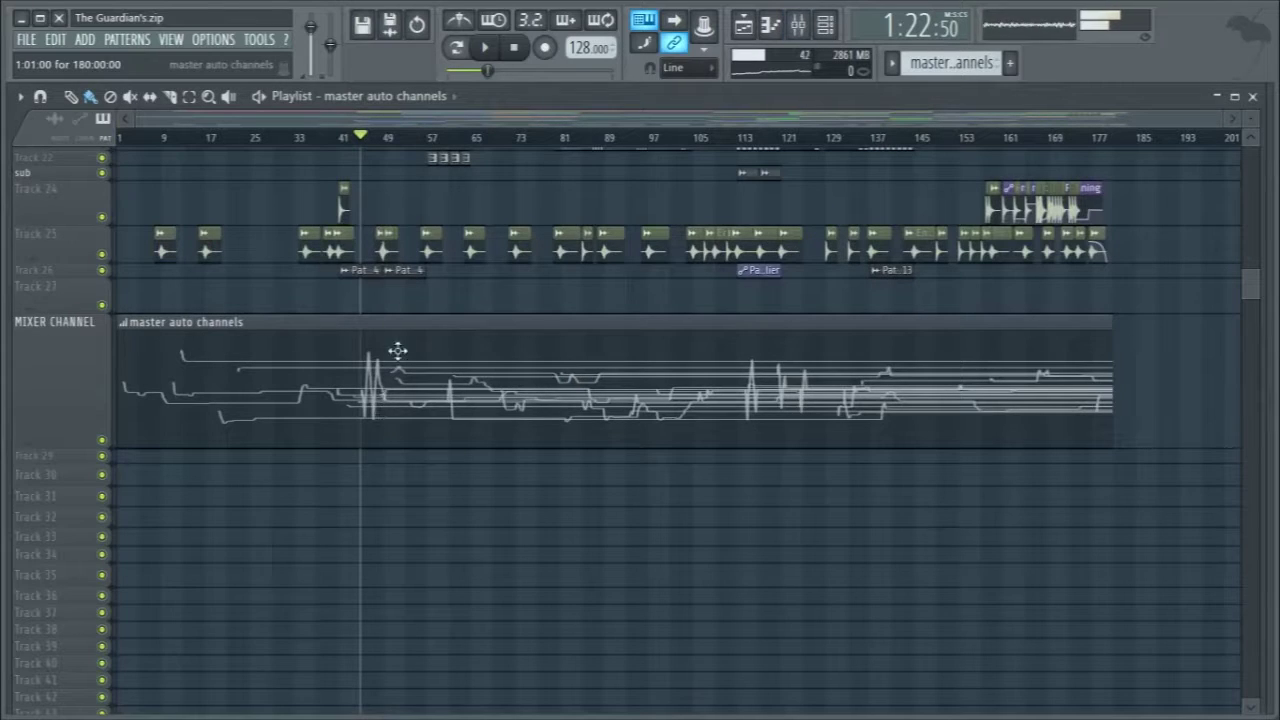
- Replay the section in the mixer twice, watching the panning automation of pianos channel 5
key("F9")
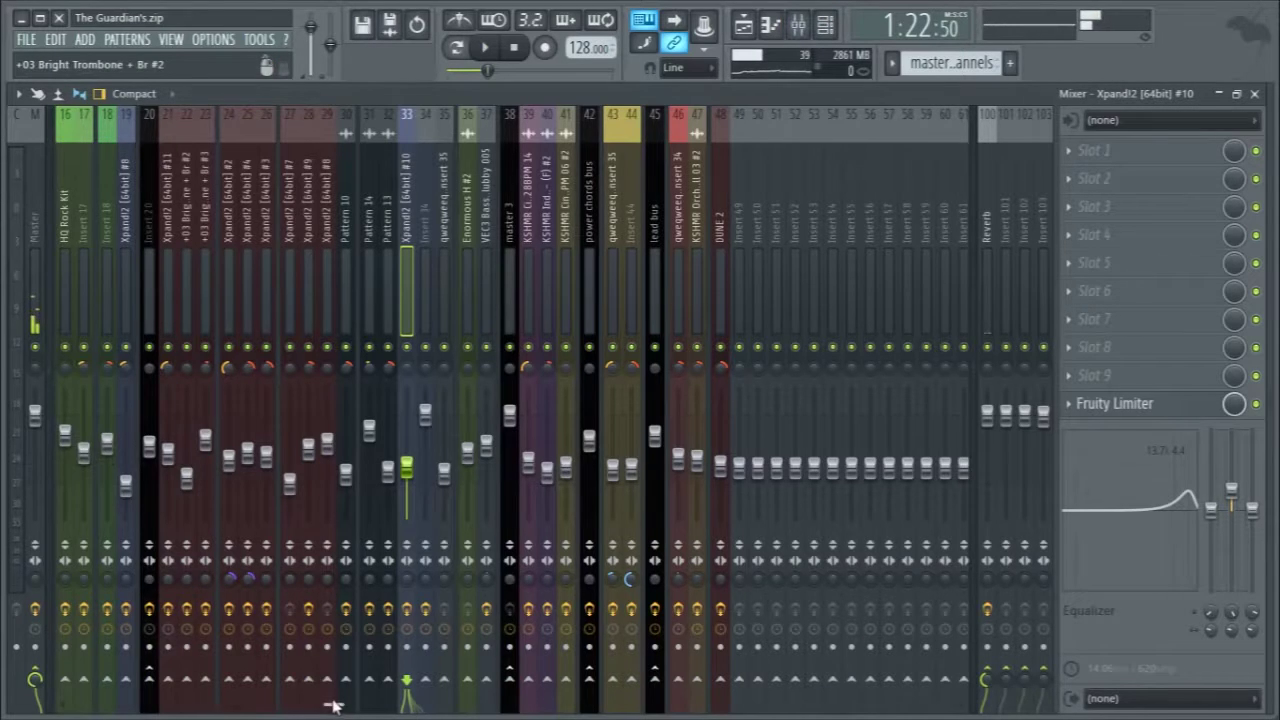
scroll(333, 706, "left", 5)
key("space")
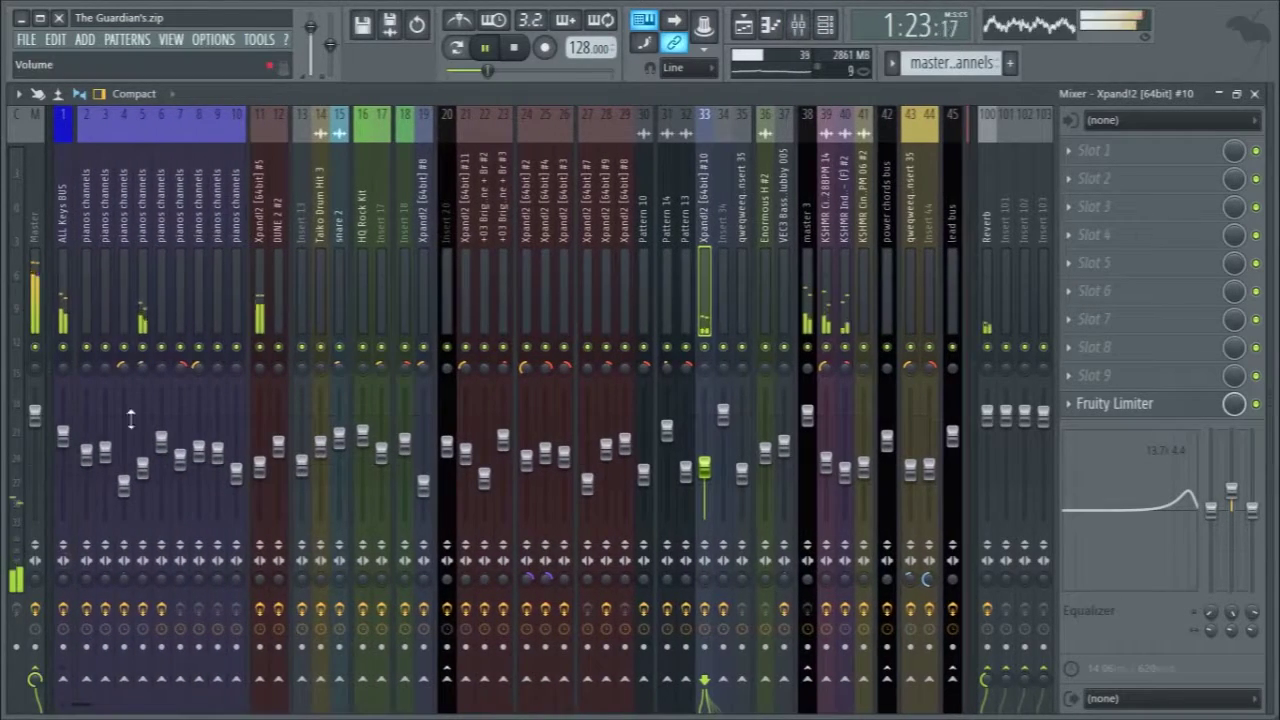
left_click_drag(137, 371, 142, 373)
key("space")
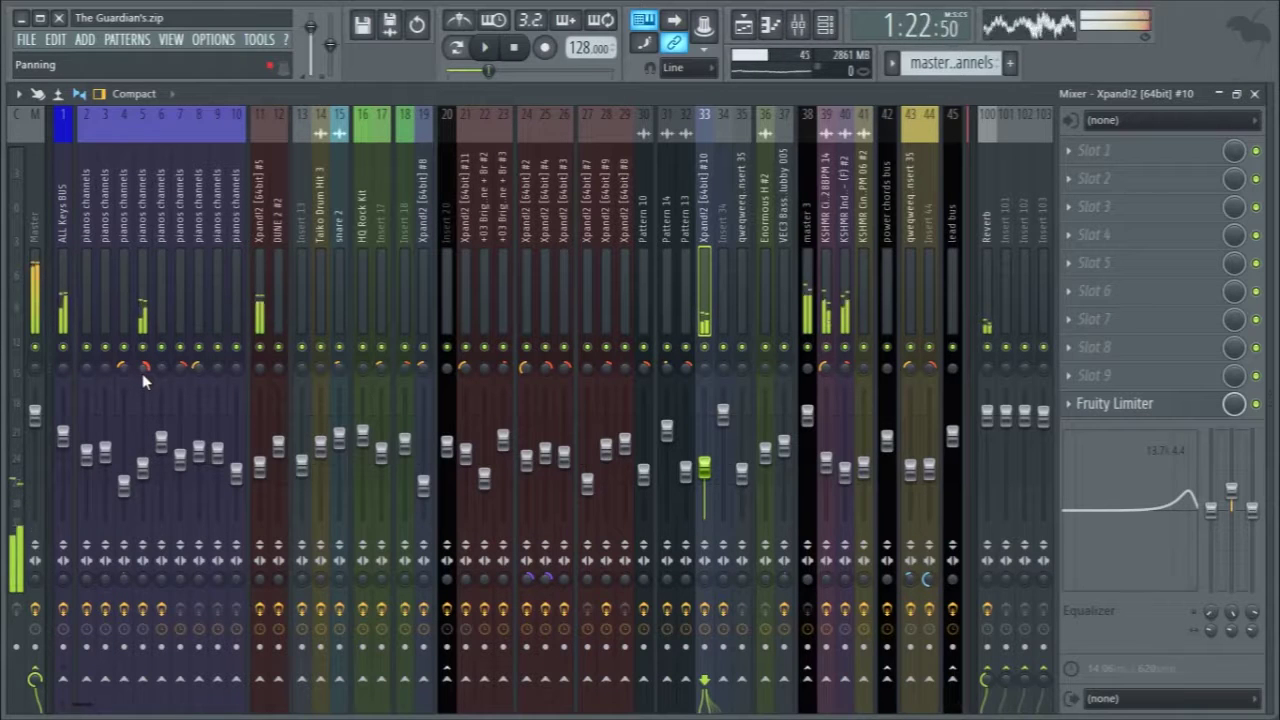
key("space")
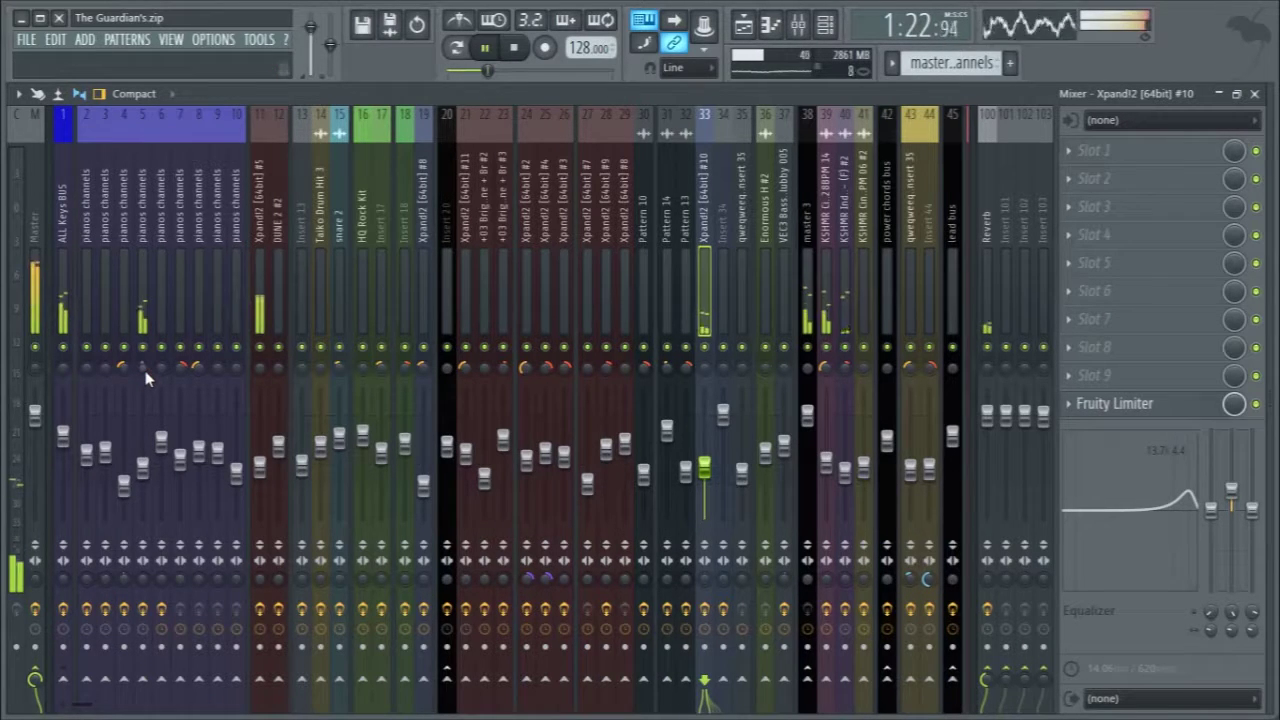
key("space")
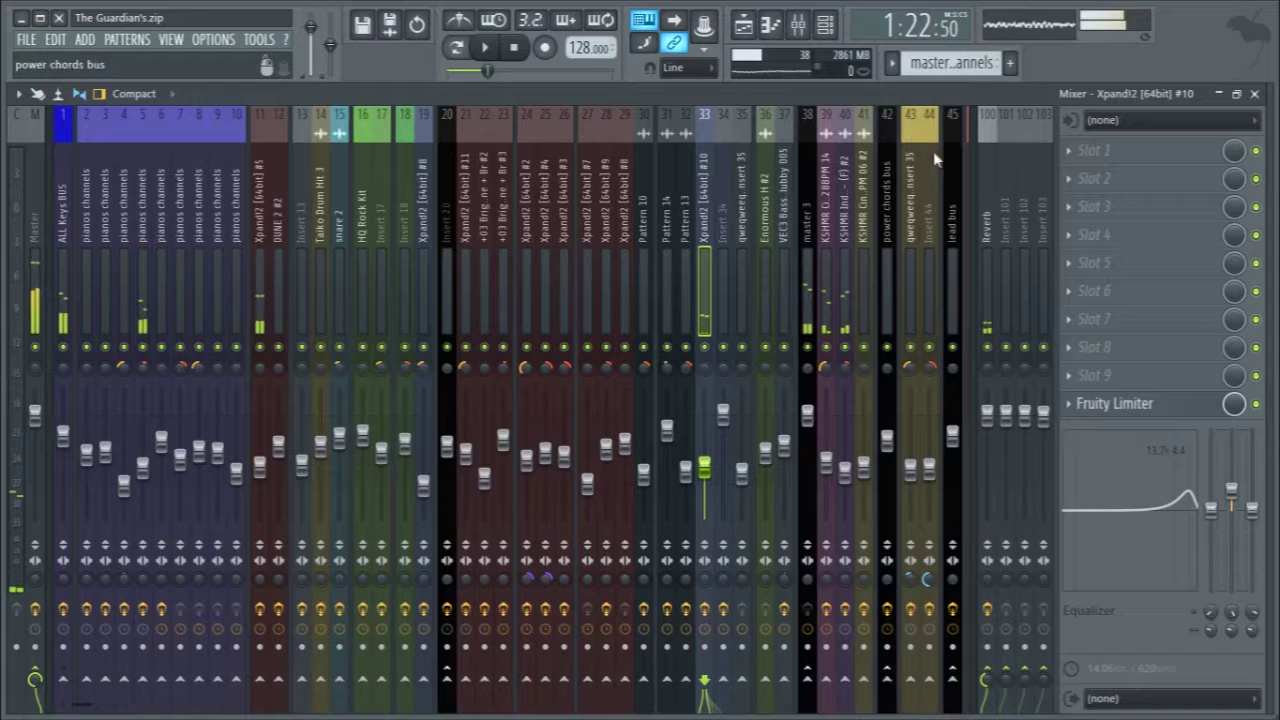
- Return to the playlist and examine the recording filter options, in particular the Automation filter
left_click(1254, 93)
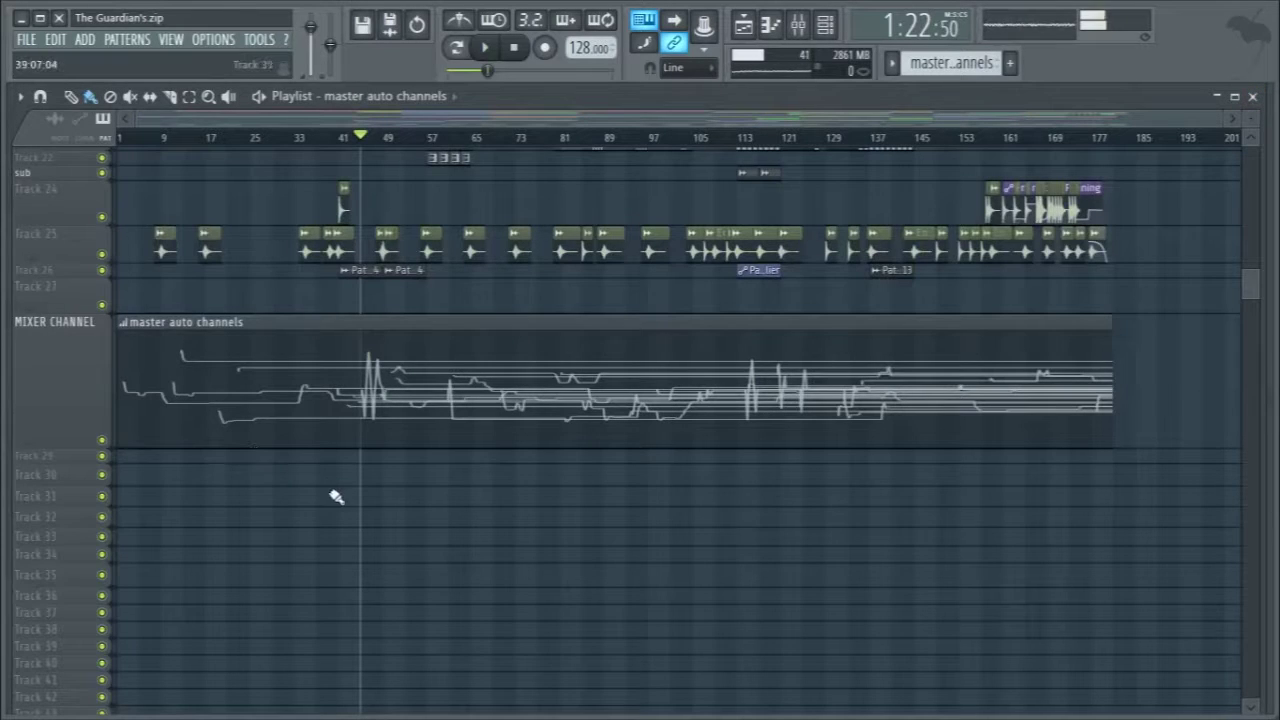
left_click(546, 48)
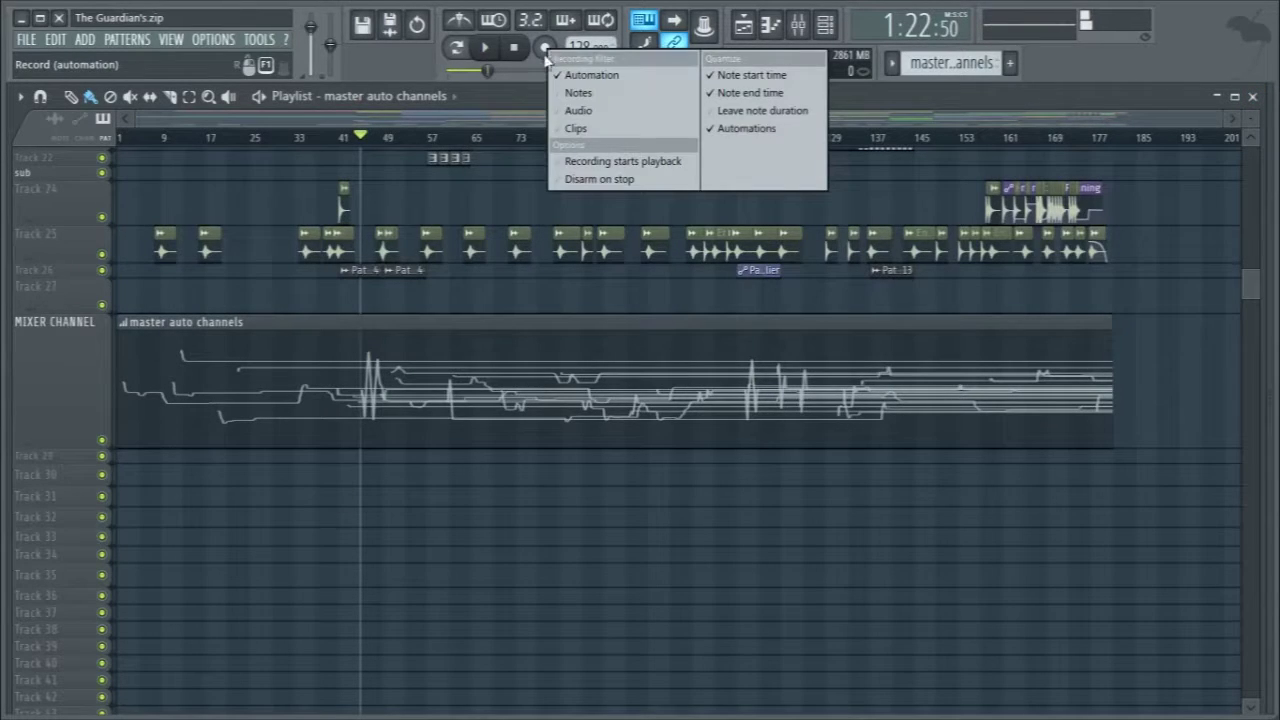
left_click(550, 52)
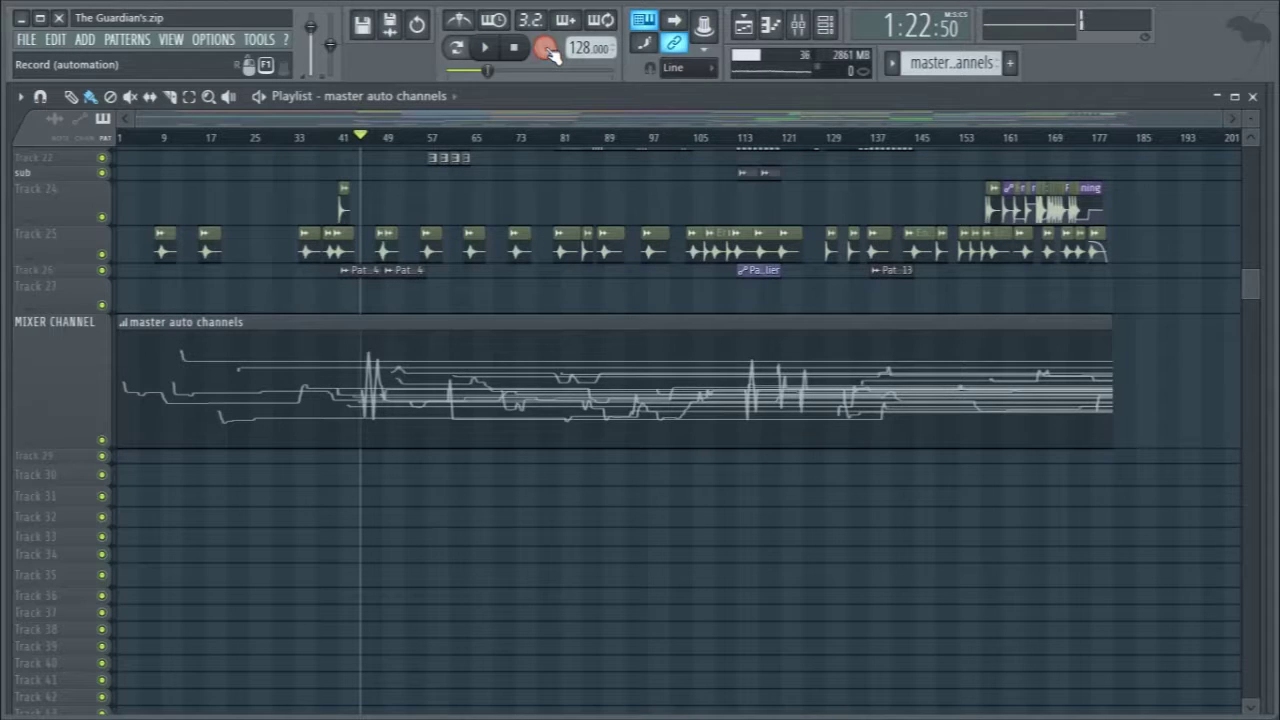
left_click(548, 50)
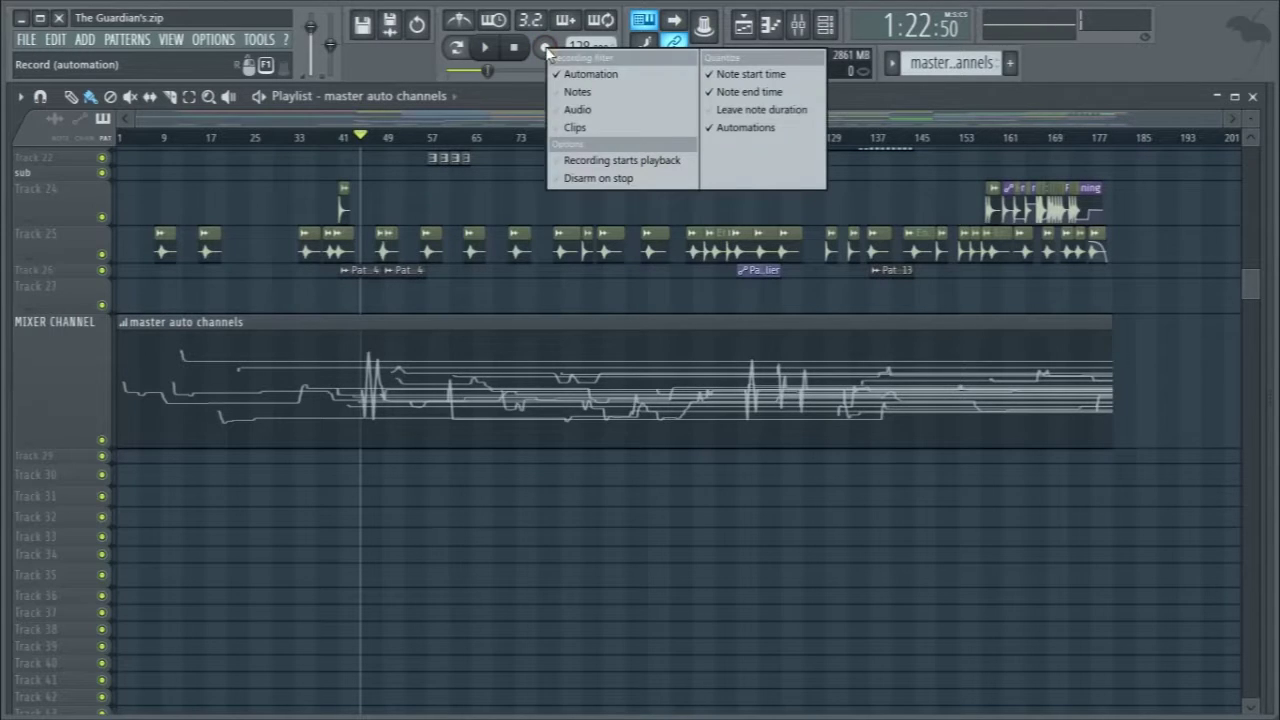
left_click(583, 75)
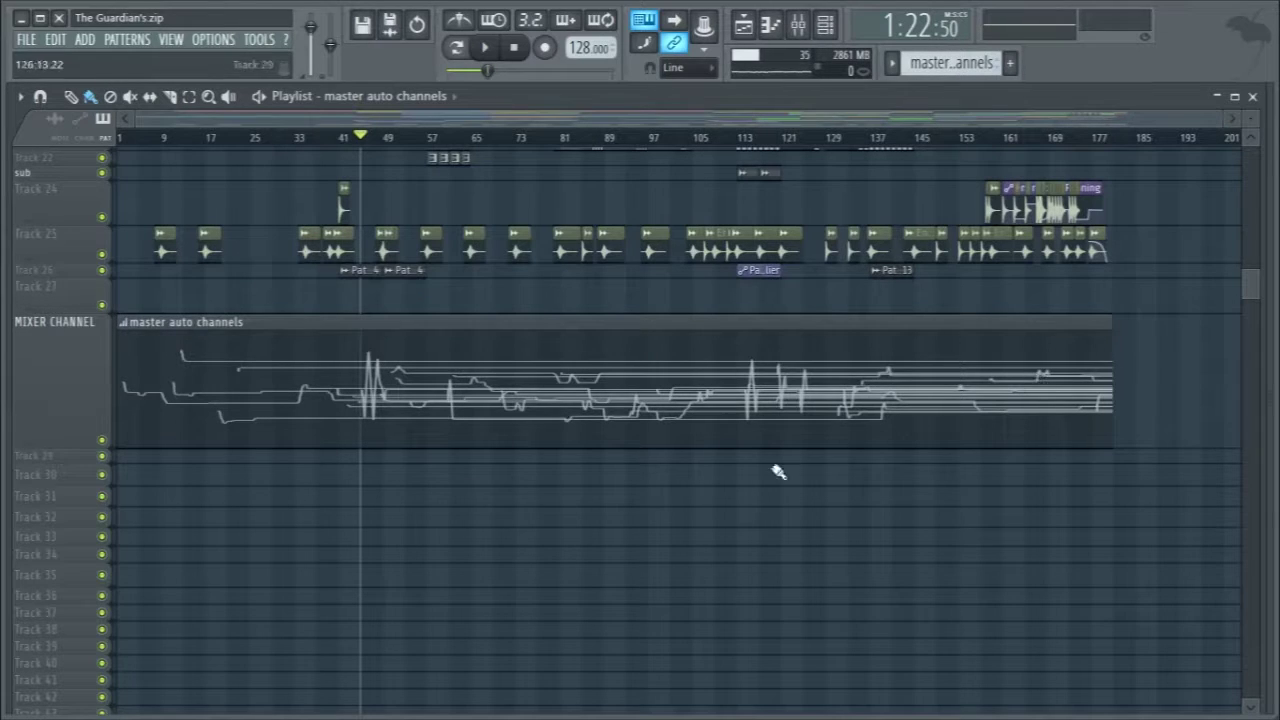
- Create the empty Pattern 51, enlarge Track 29, and place the pattern there from bar 1, stretched to 180 bars
left_click(439, 486)
right_click(515, 476)
left_click(1010, 62)
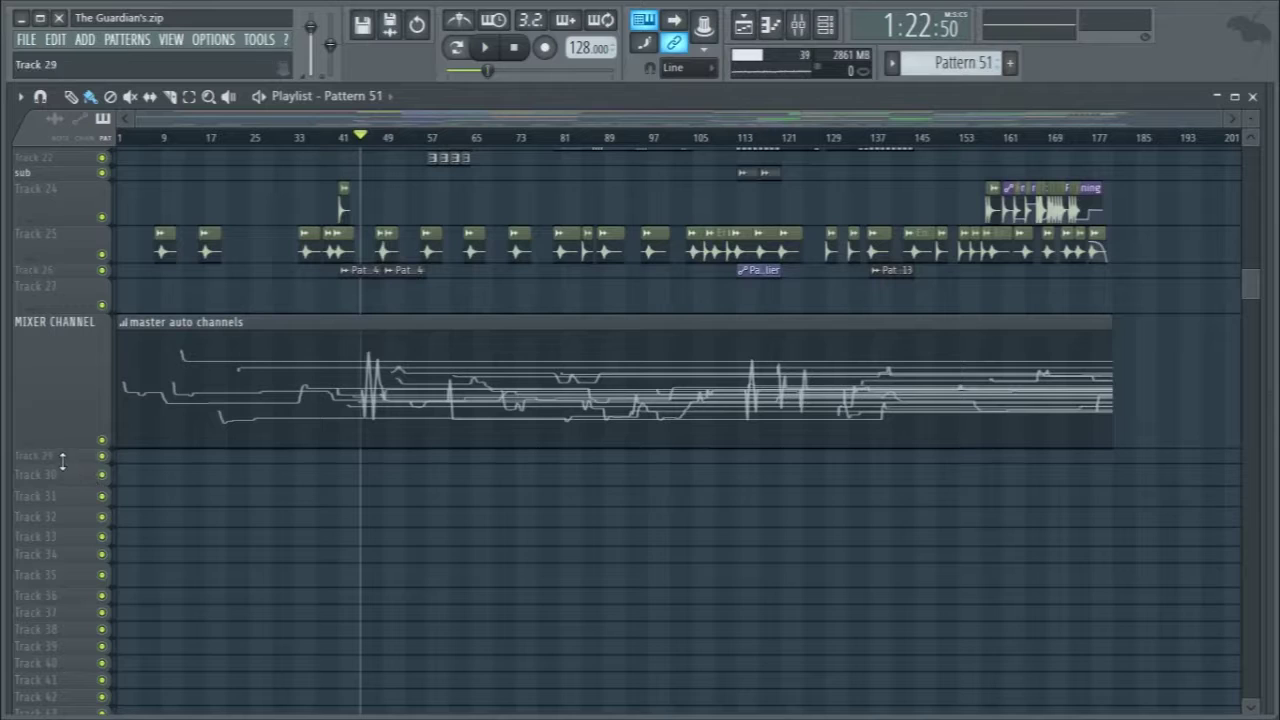
left_click_drag(62, 462, 62, 596)
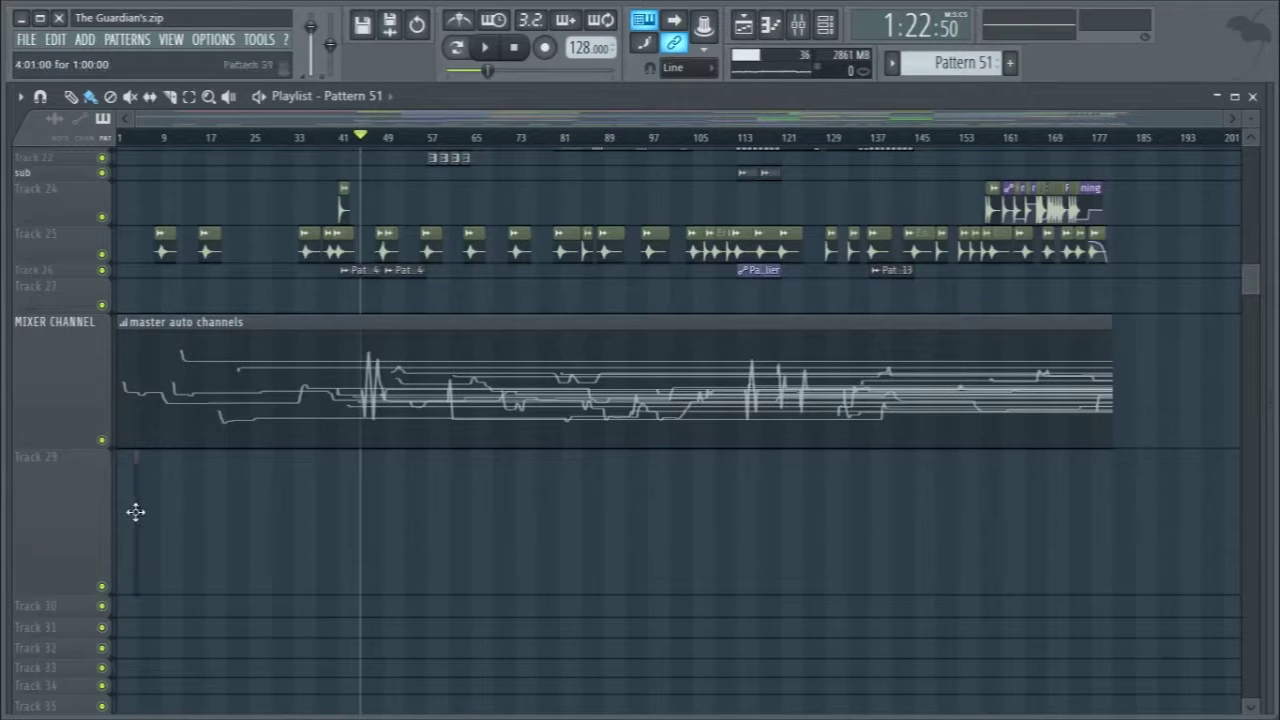
left_click_drag(117, 510, 1113, 522)
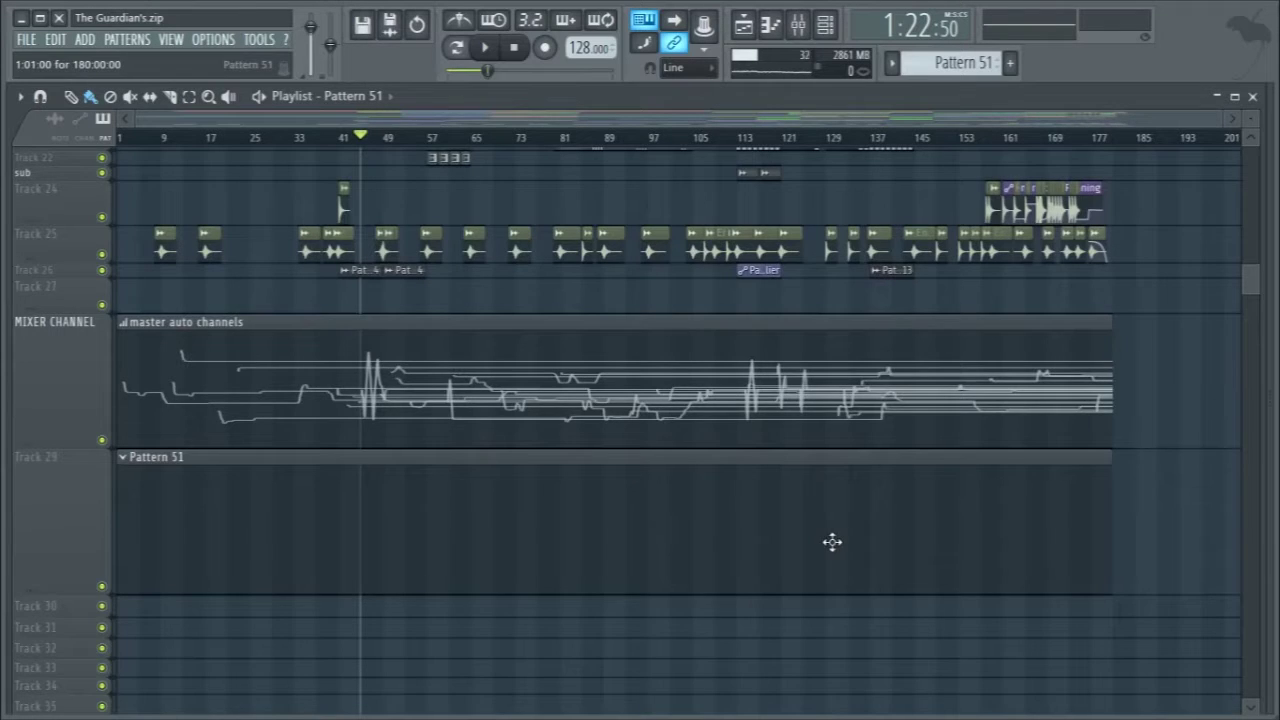
- Delete the Pattern 51 clip from Track 29 and reduce the track's height
key("F9")
key("F9")
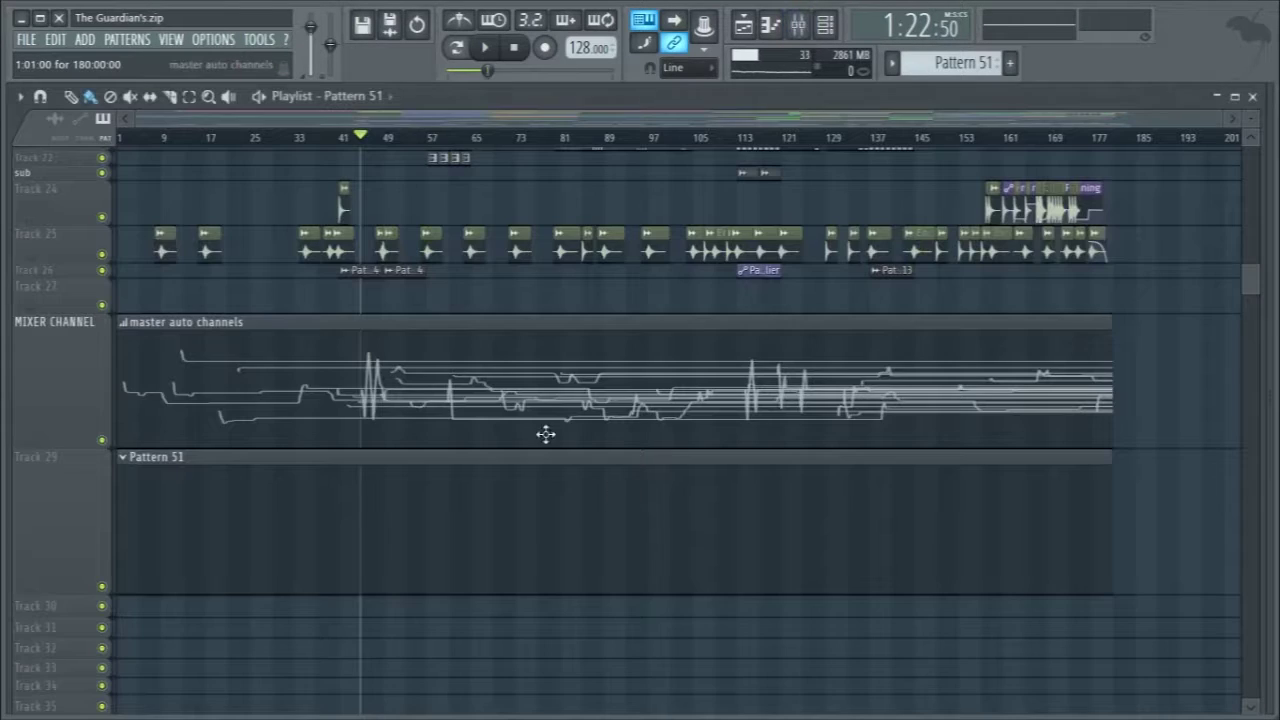
right_click(667, 494)
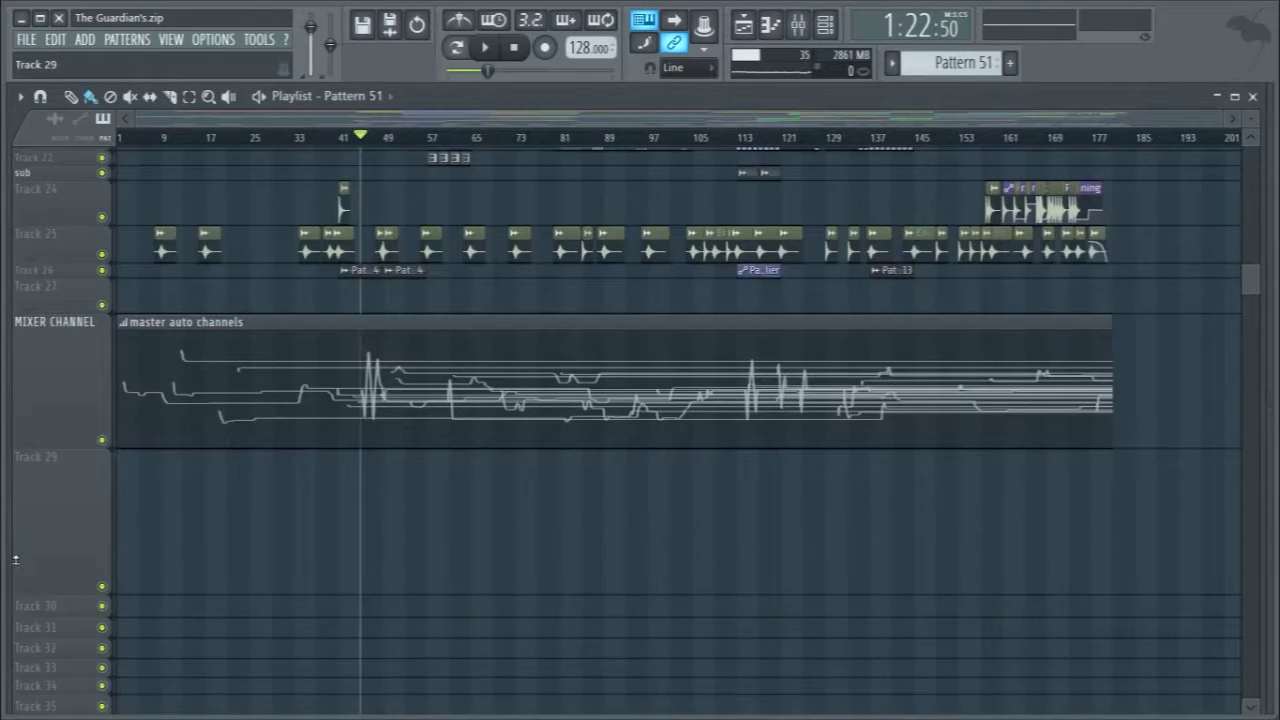
left_click_drag(29, 586, 40, 498)
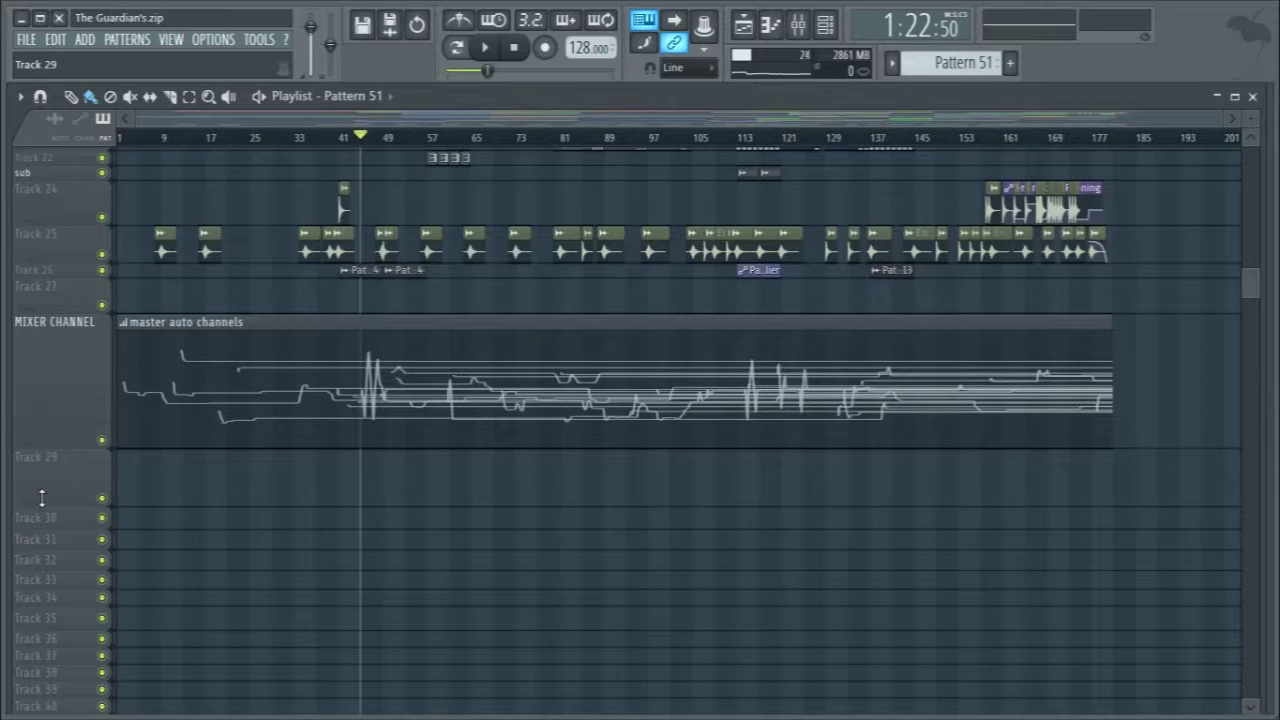
- Solo the pat 9 track, play it from about bar 17, then stop playback
scroll(282, 541, "up", 1)
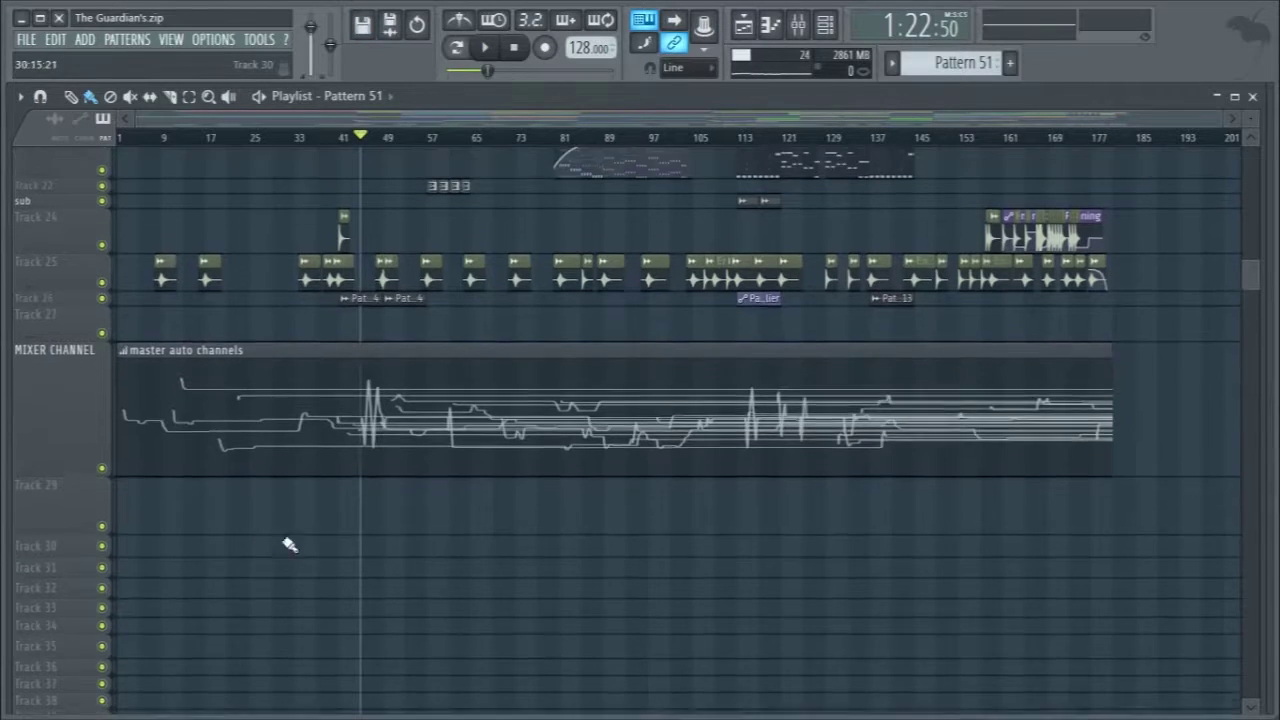
scroll(282, 541, "up", 3)
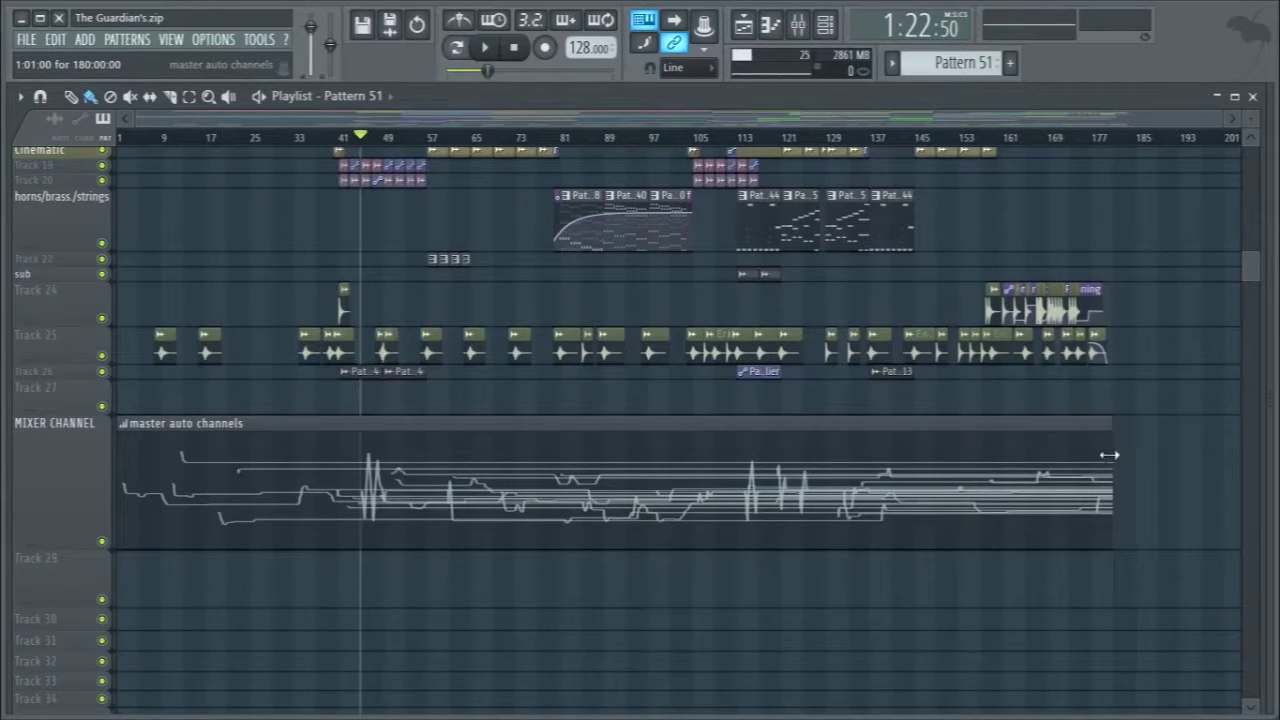
scroll(1160, 540, "up", 5)
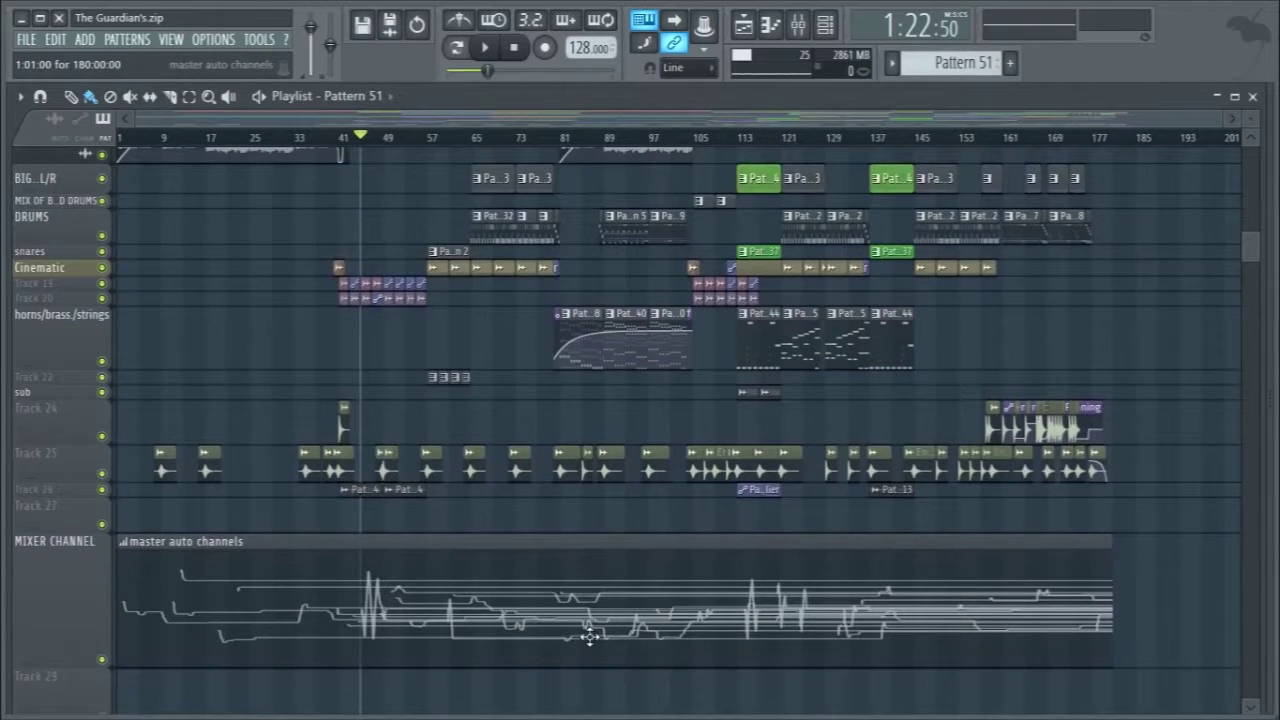
scroll(590, 637, "up", 3)
scroll(580, 634, "down", 3)
scroll(414, 514, "up", 8)
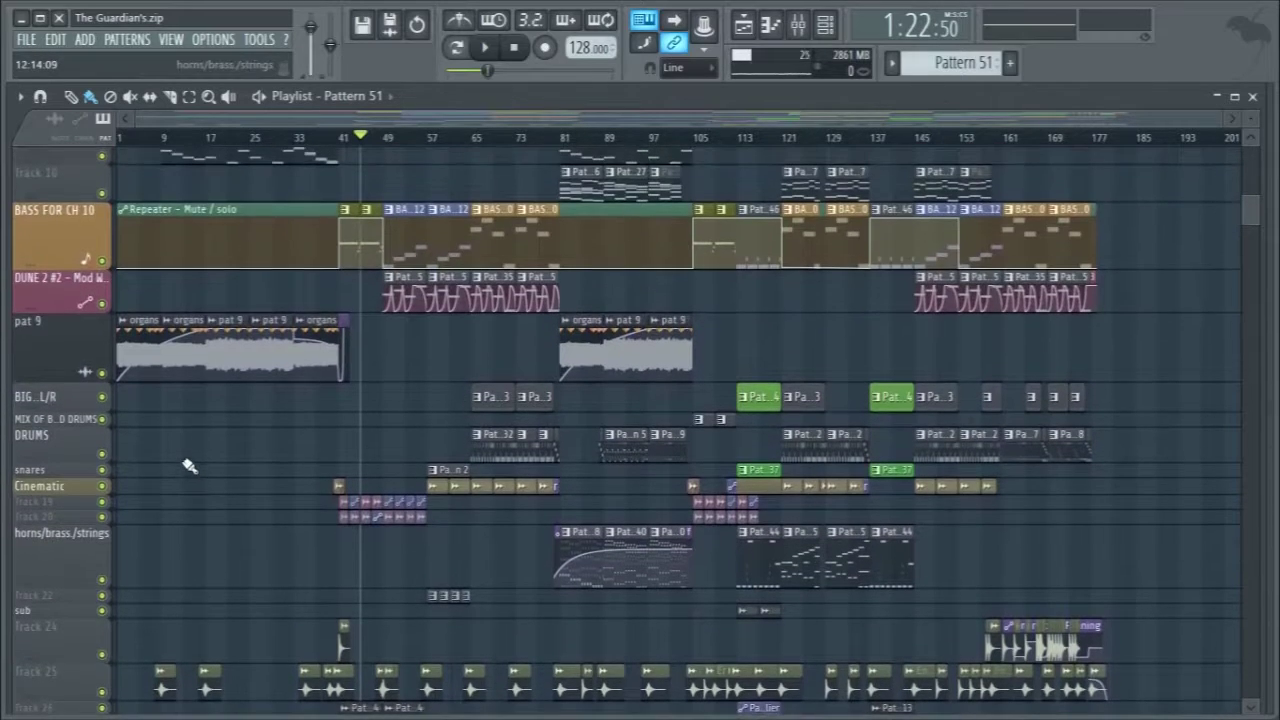
right_click(101, 373)
key("space")
left_click_drag(145, 137, 207, 146)
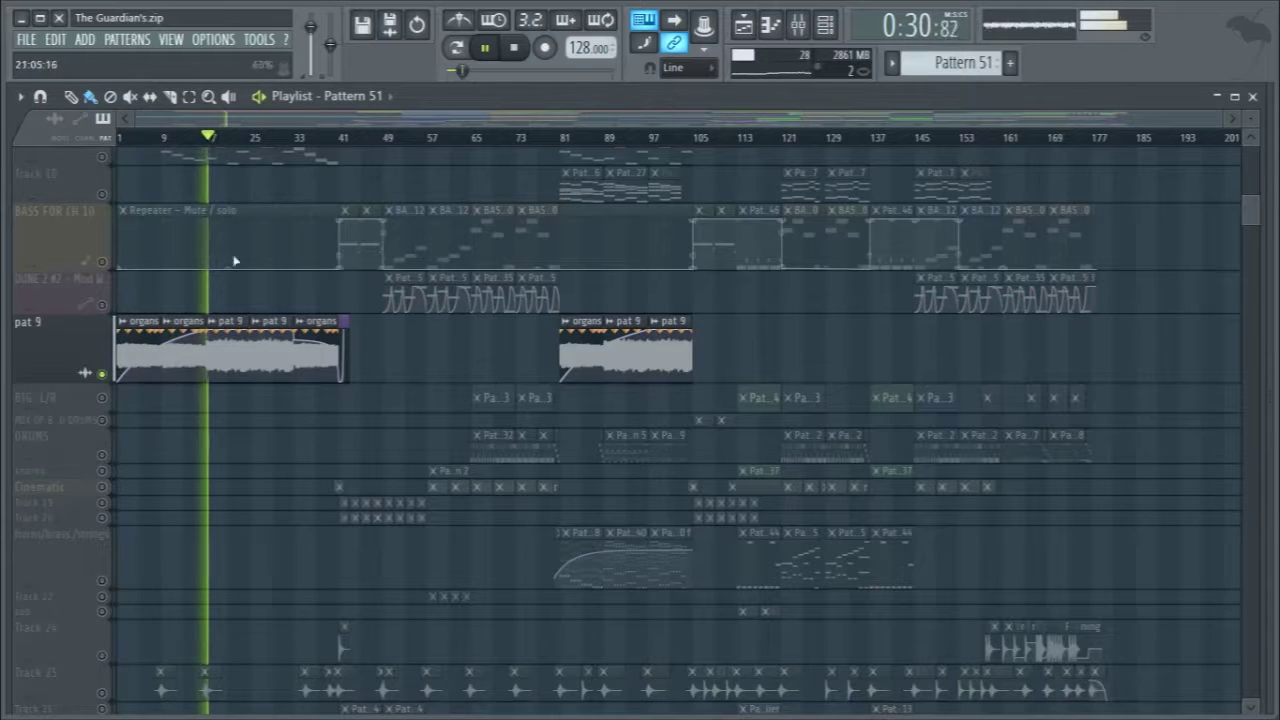
key("space")
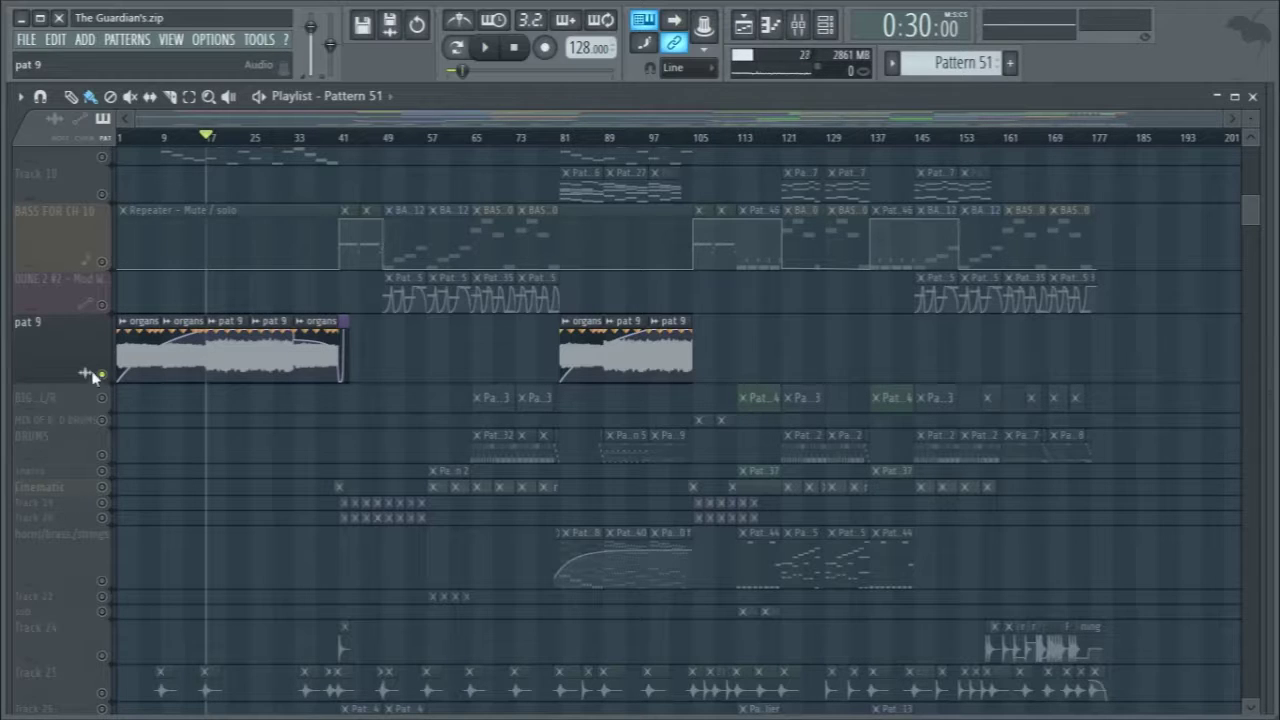
- Show the playlist's picker panel, look through its pattern list, and hide the panel again
left_click(20, 96)
mouse_move(86, 261)
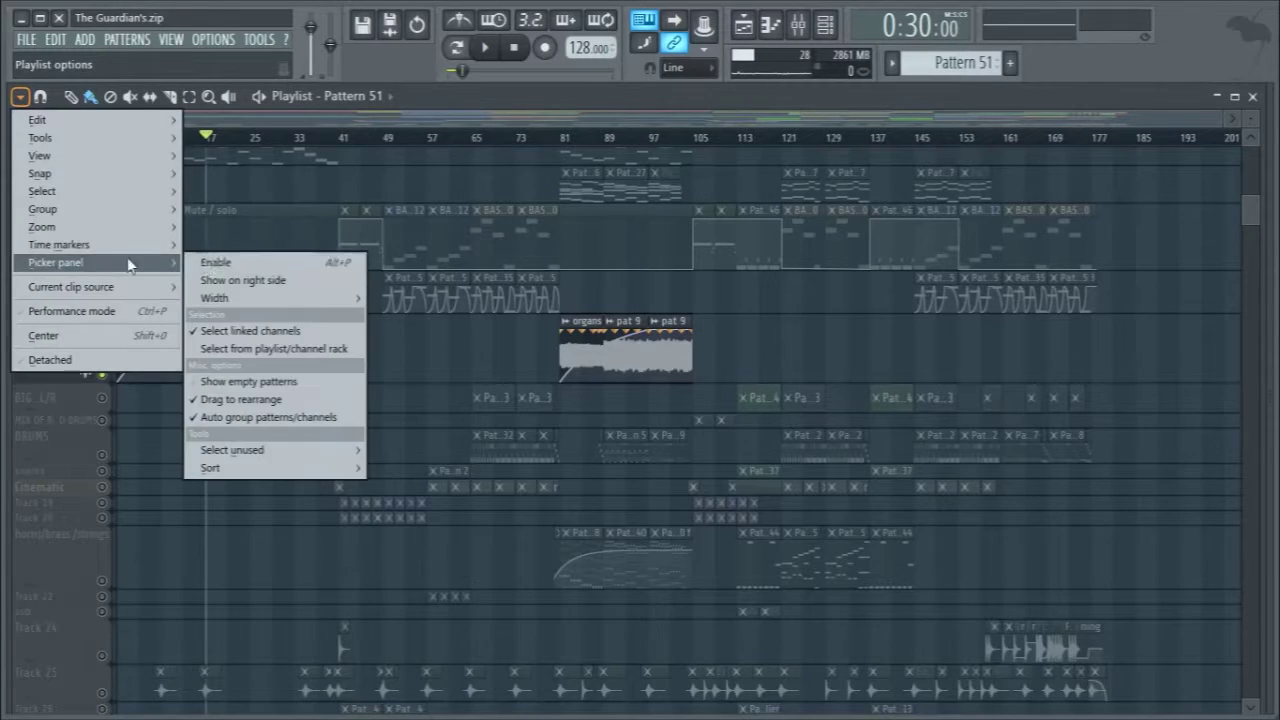
left_click(205, 263)
scroll(63, 423, "down", 7)
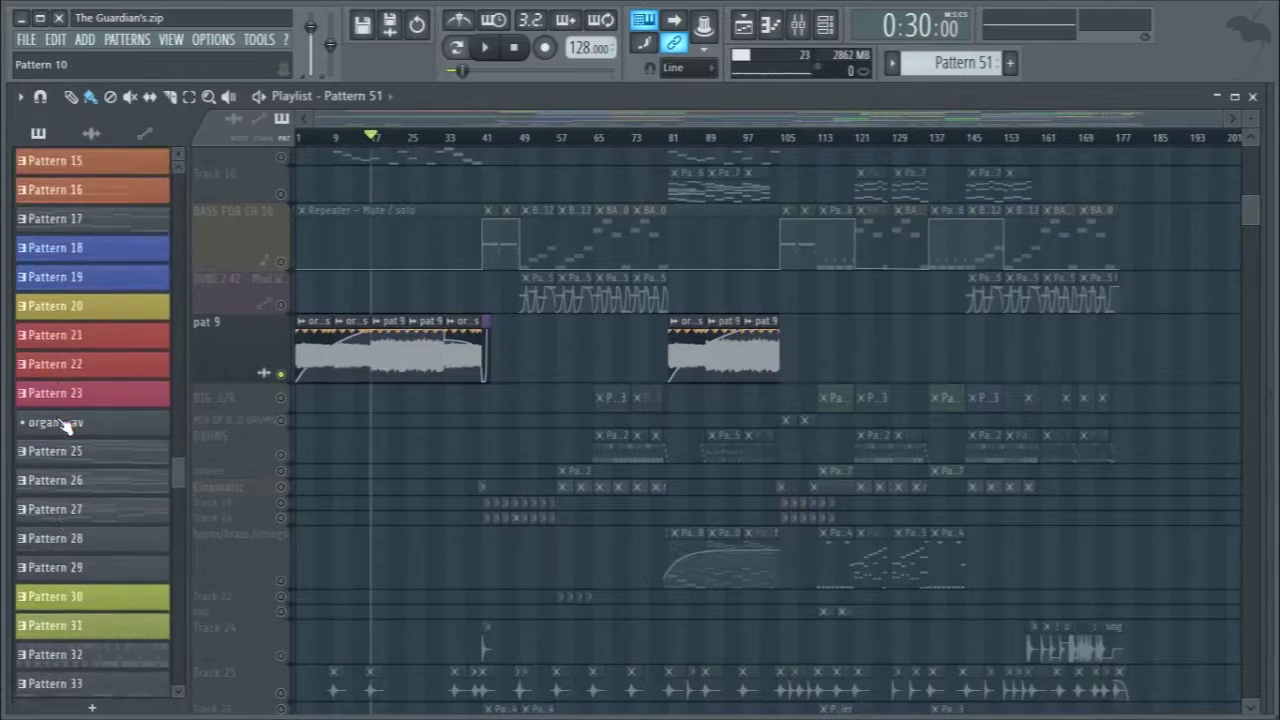
scroll(63, 423, "up", 7)
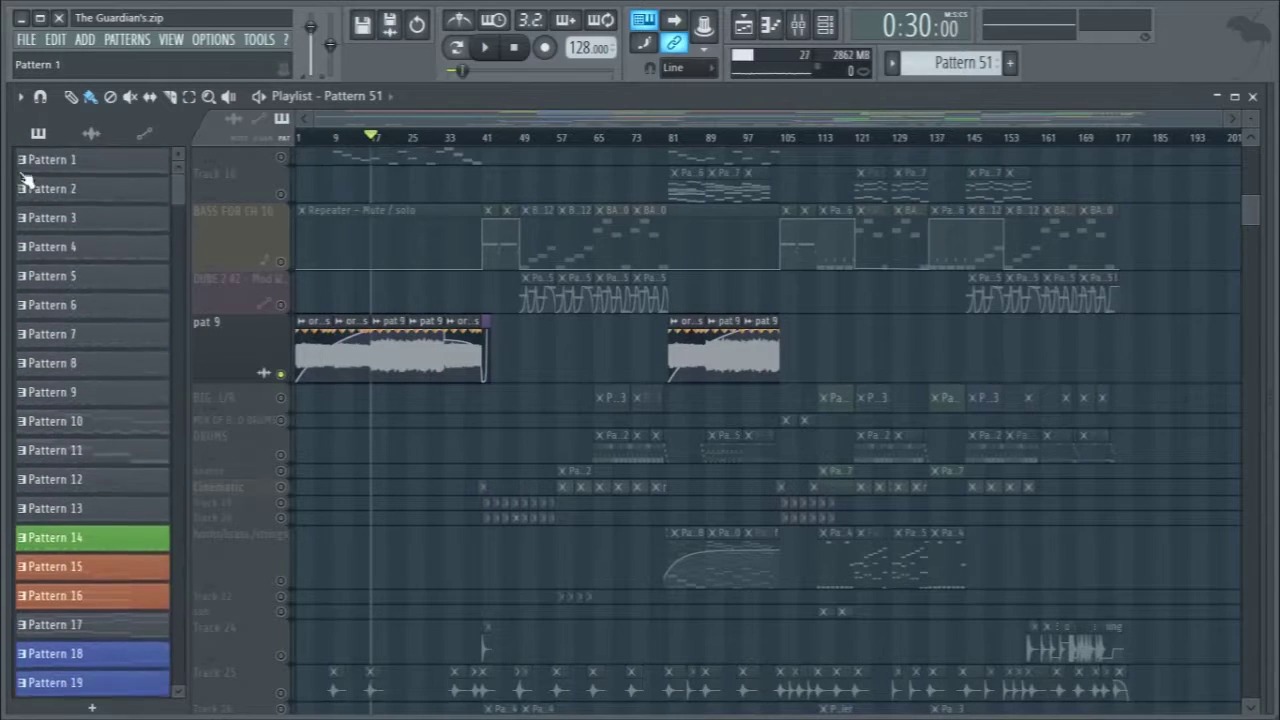
left_click(20, 96)
mouse_move(86, 261)
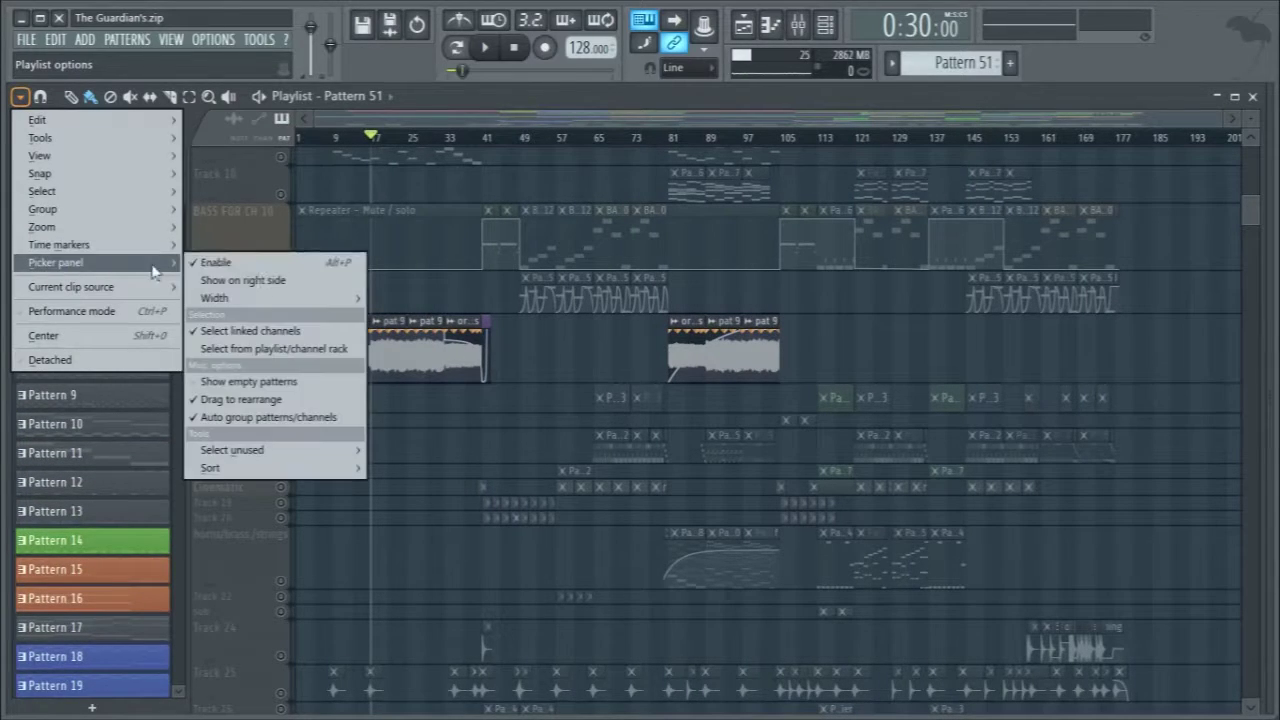
left_click(225, 263)
- Play the soloed pat 9 track again and find its active channel in the mixer, then stop
scroll(63, 343, "up", 2)
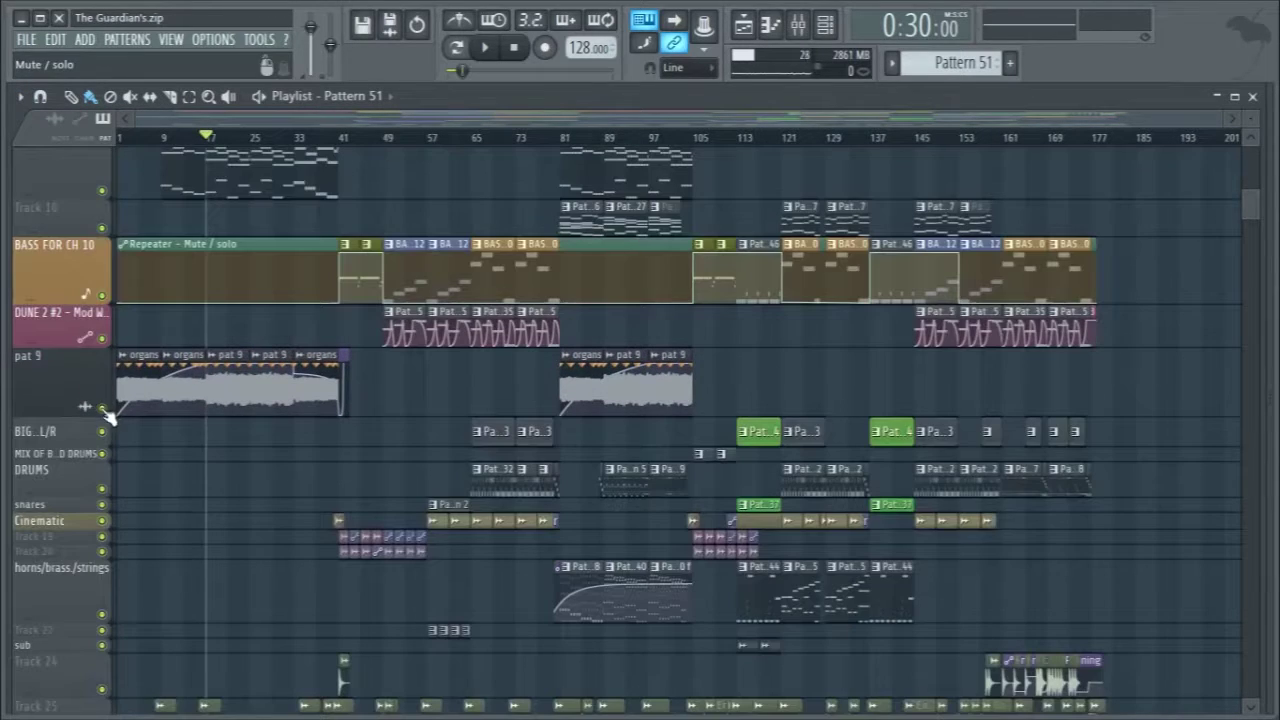
key("space")
right_click(101, 407)
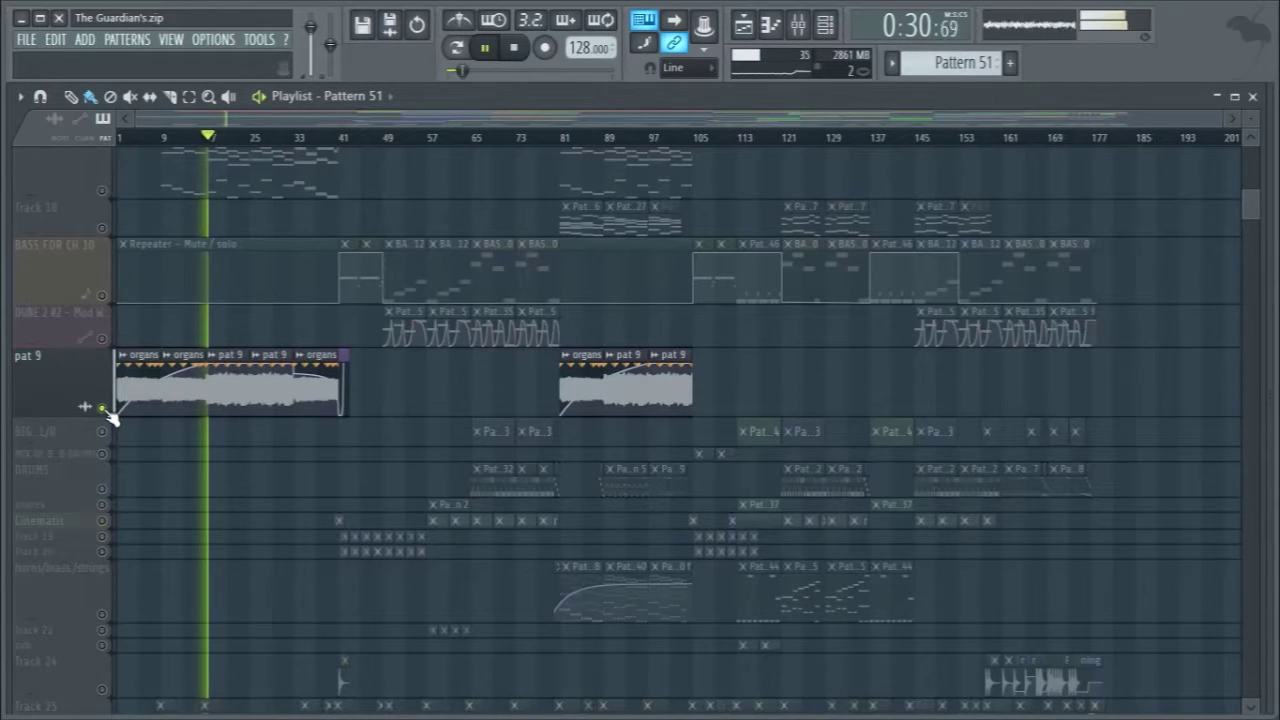
key("F9")
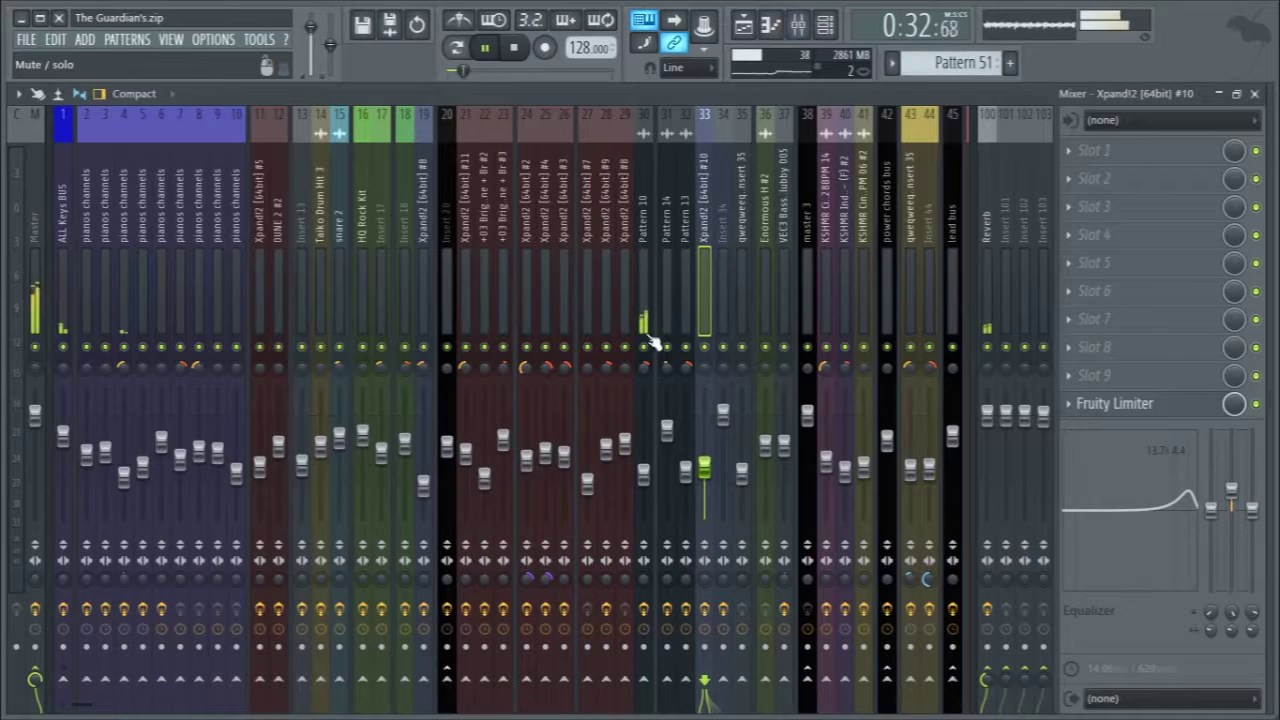
key("space")
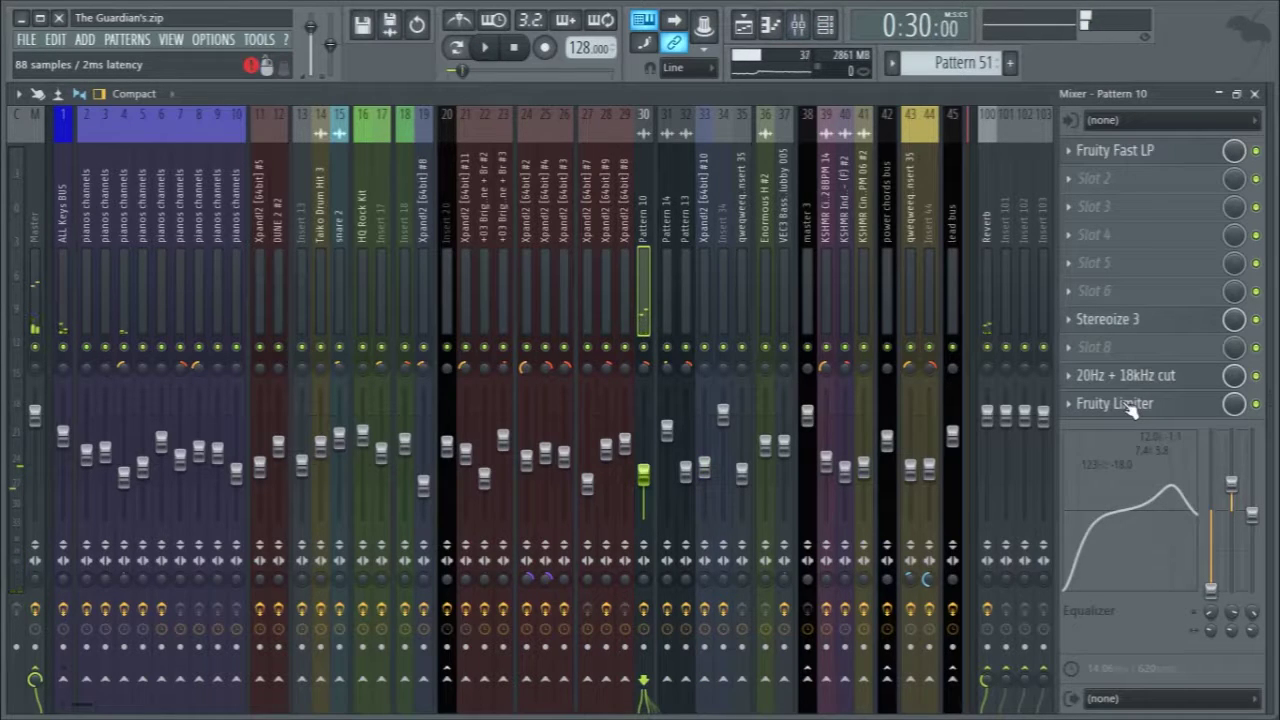
- Inspect the Fruity Limiter, 20Hz + 18kHz cut, Stereoize 3, Fruity Fast LP and equalizer on the Pattern 10 mixer channel, then close the mixer
left_click(1120, 404)
key("space")
left_click(1158, 375)
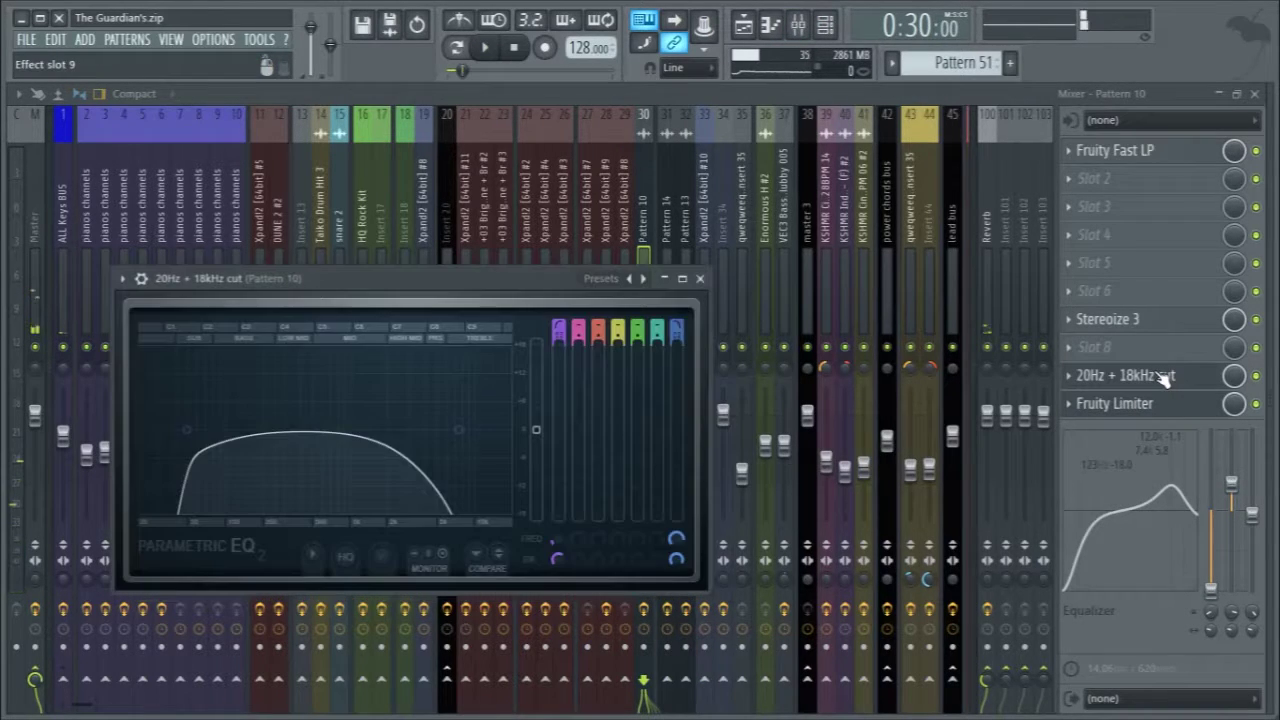
key("space")
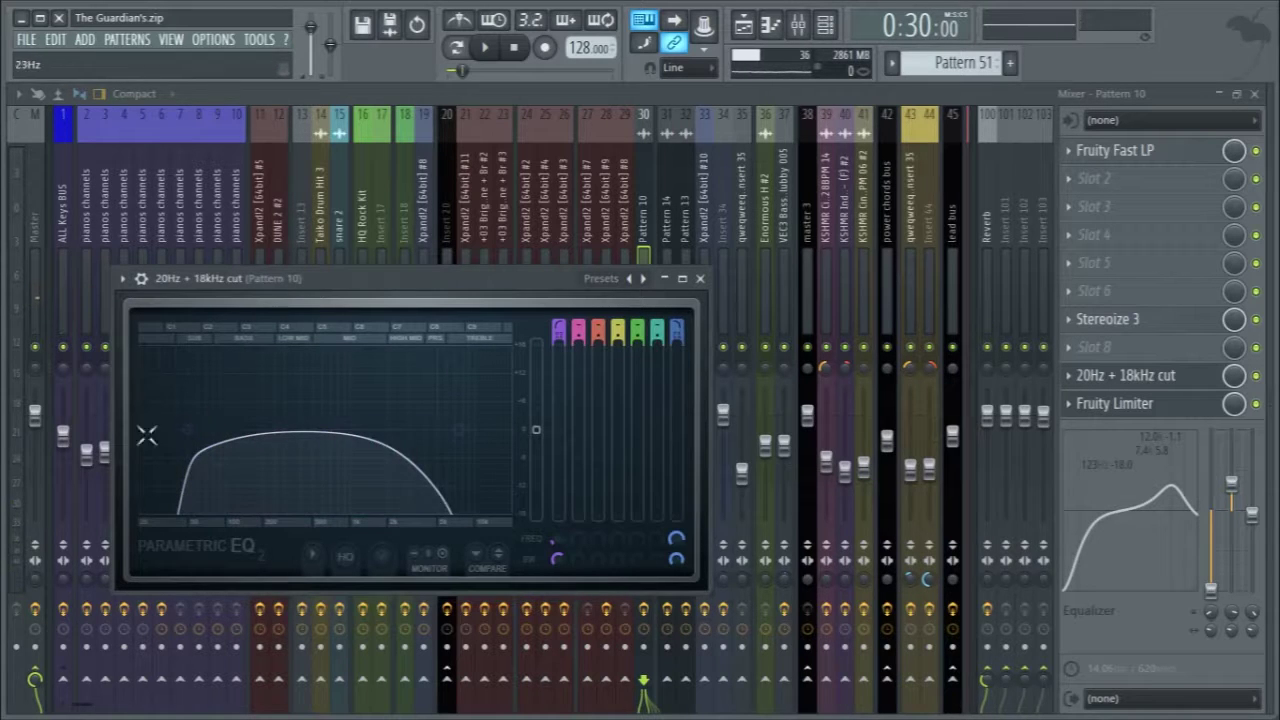
left_click(700, 278)
left_click(1128, 320)
left_click(1128, 320)
left_click(1136, 150)
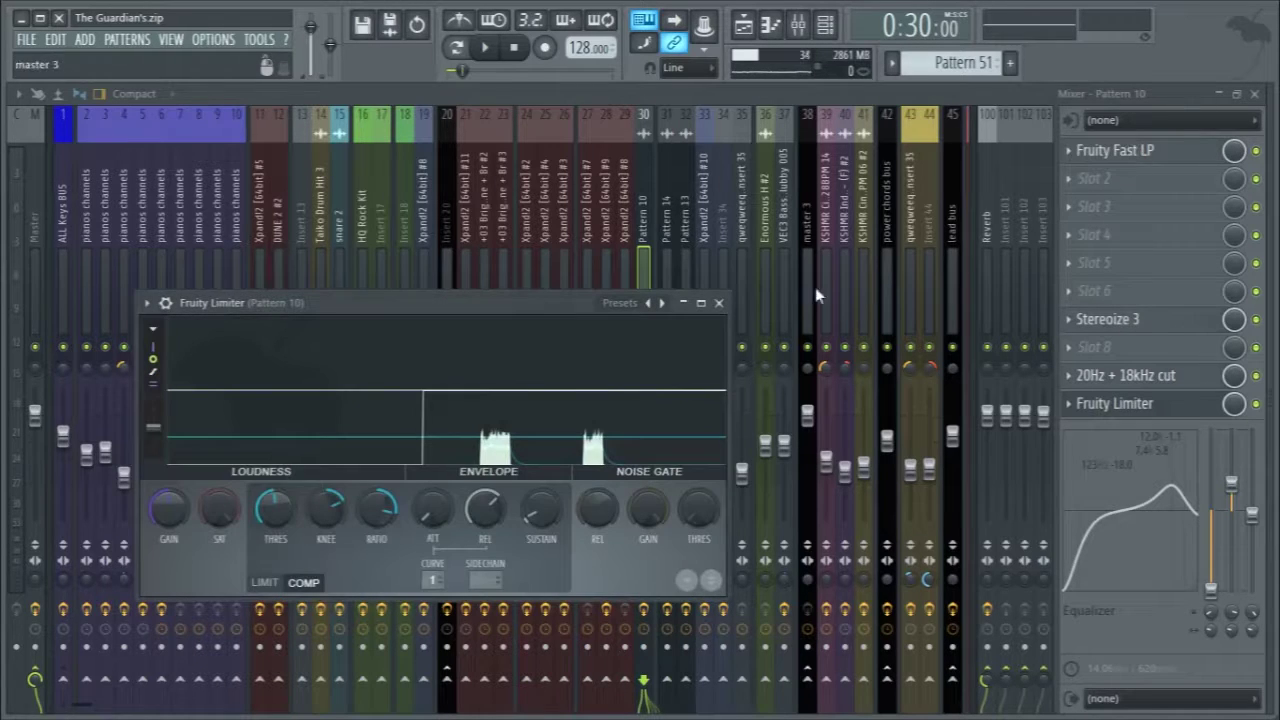
left_click(718, 302)
left_click_drag(1172, 488, 1182, 477)
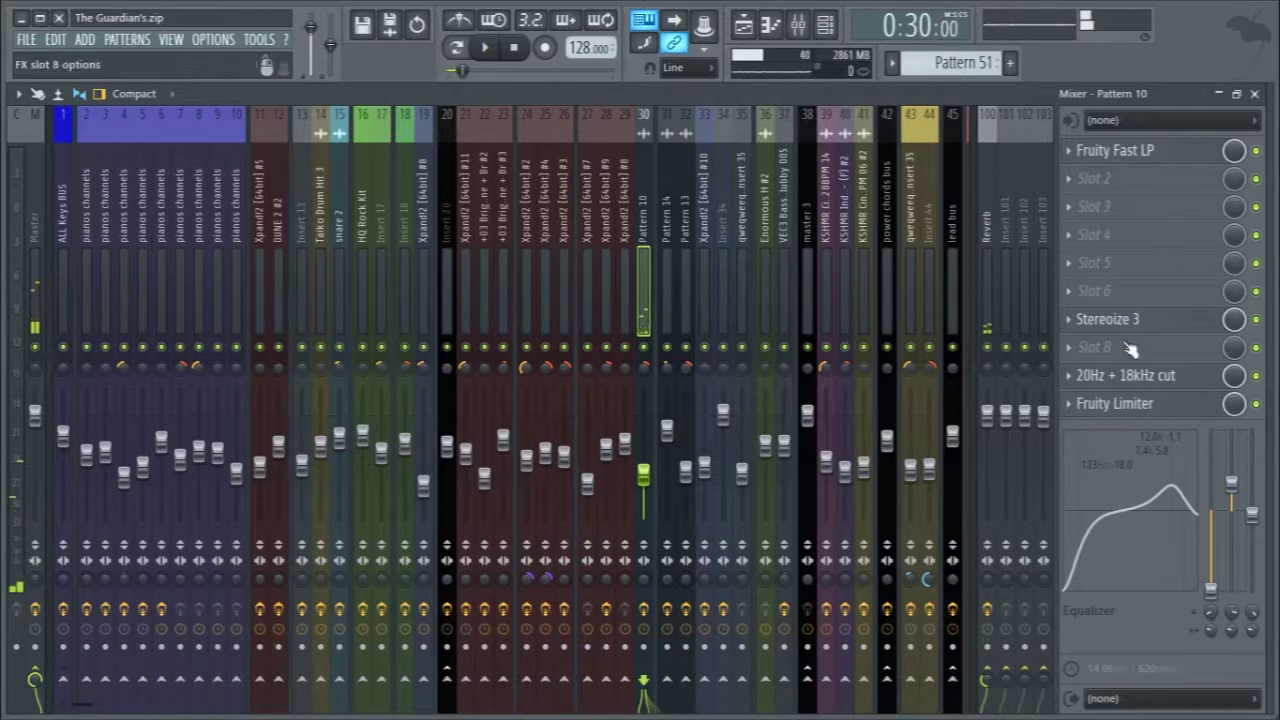
left_click(1257, 93)
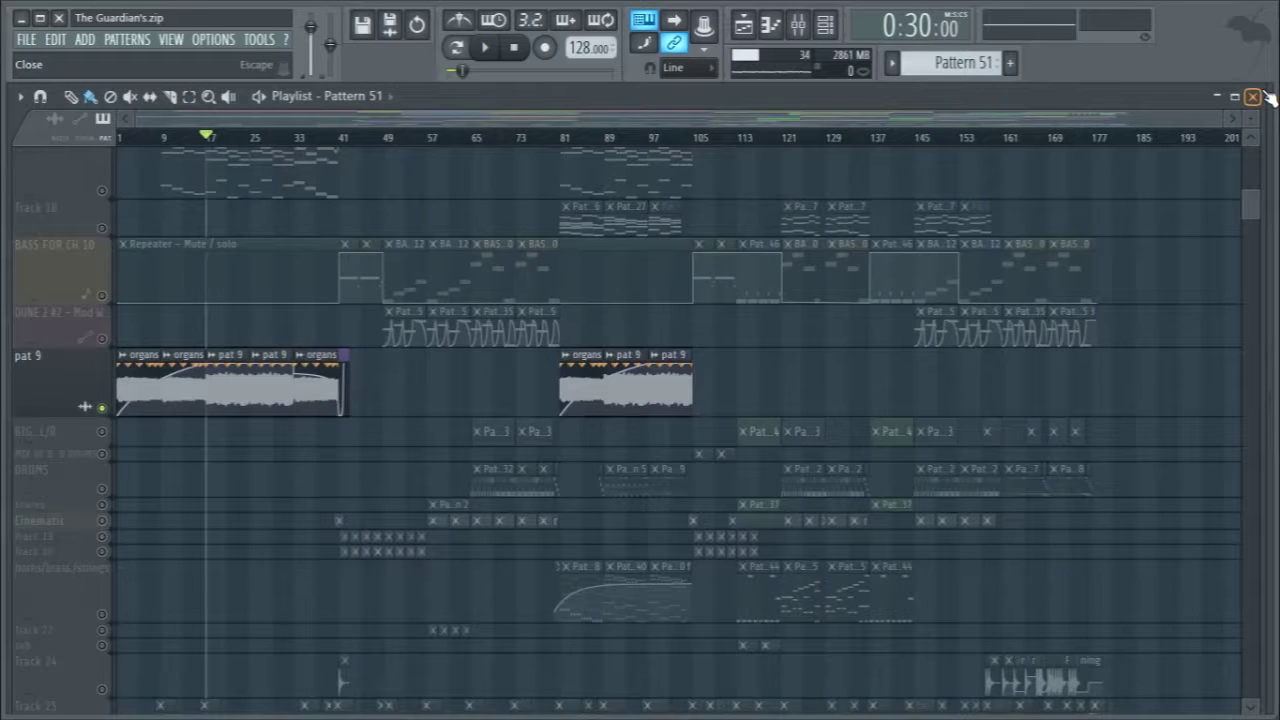
- Close the playlist and look through the channel rack down to its last channels
left_click_drag(1222, 108, 1130, 120)
left_click(1252, 96)
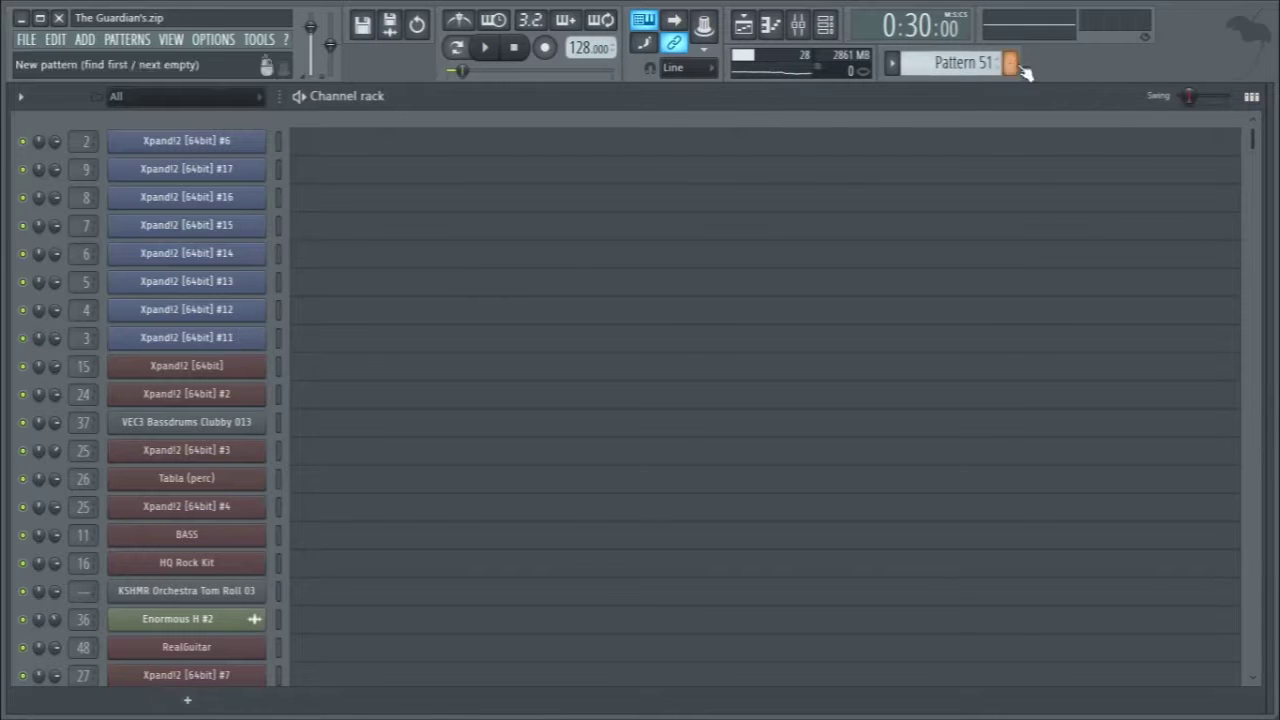
scroll(414, 491, "down", 10)
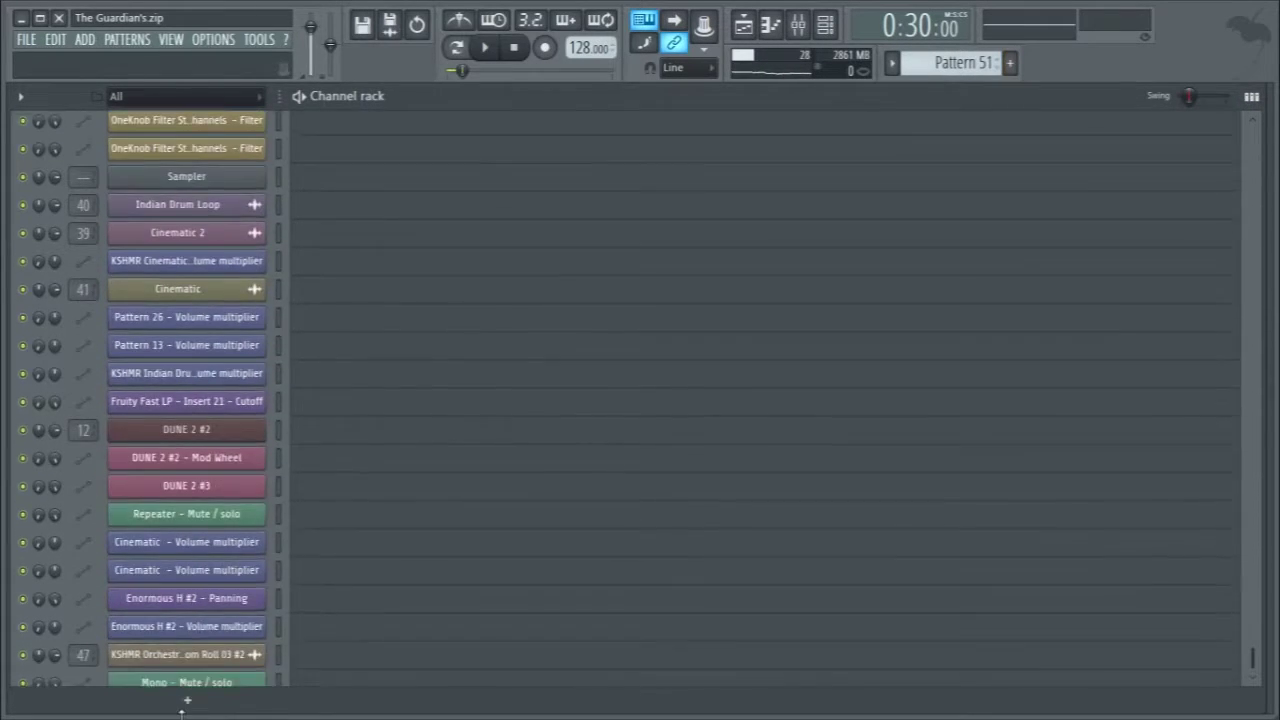
left_click(187, 700)
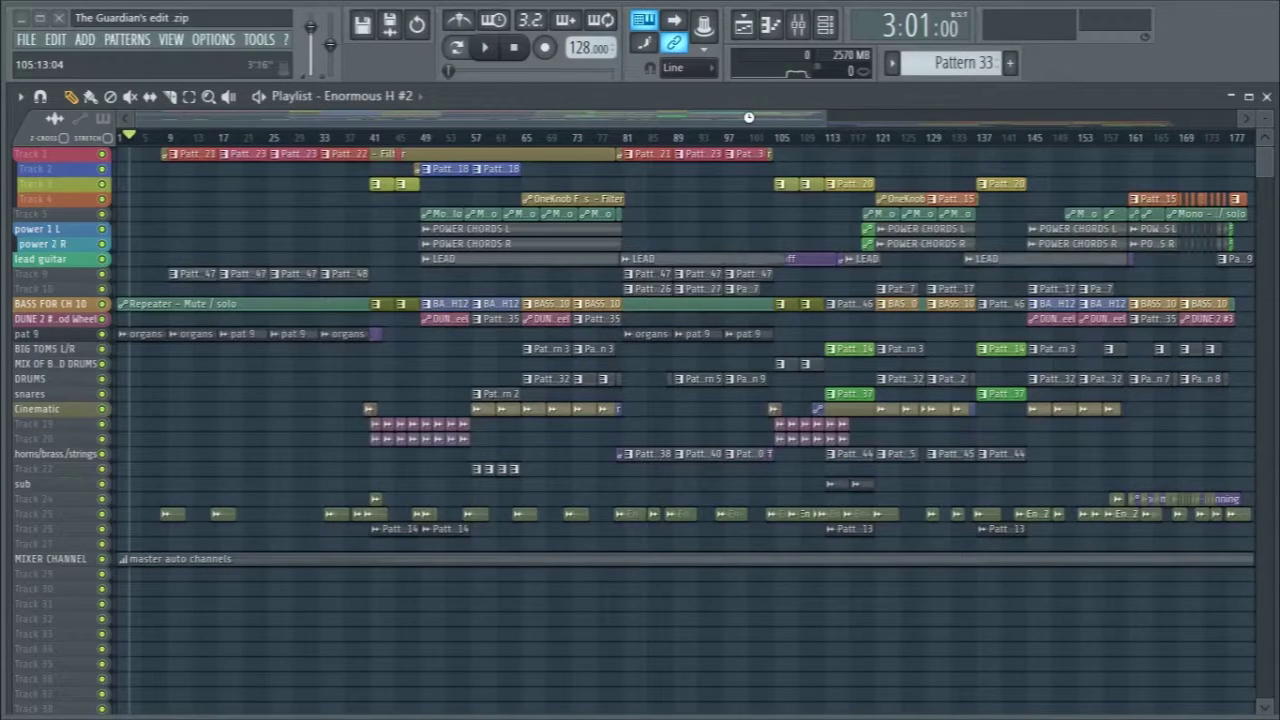
- Play The Guardian's edit from the start while watching the Master channel in the mixer, then return to the playlist
key("space")
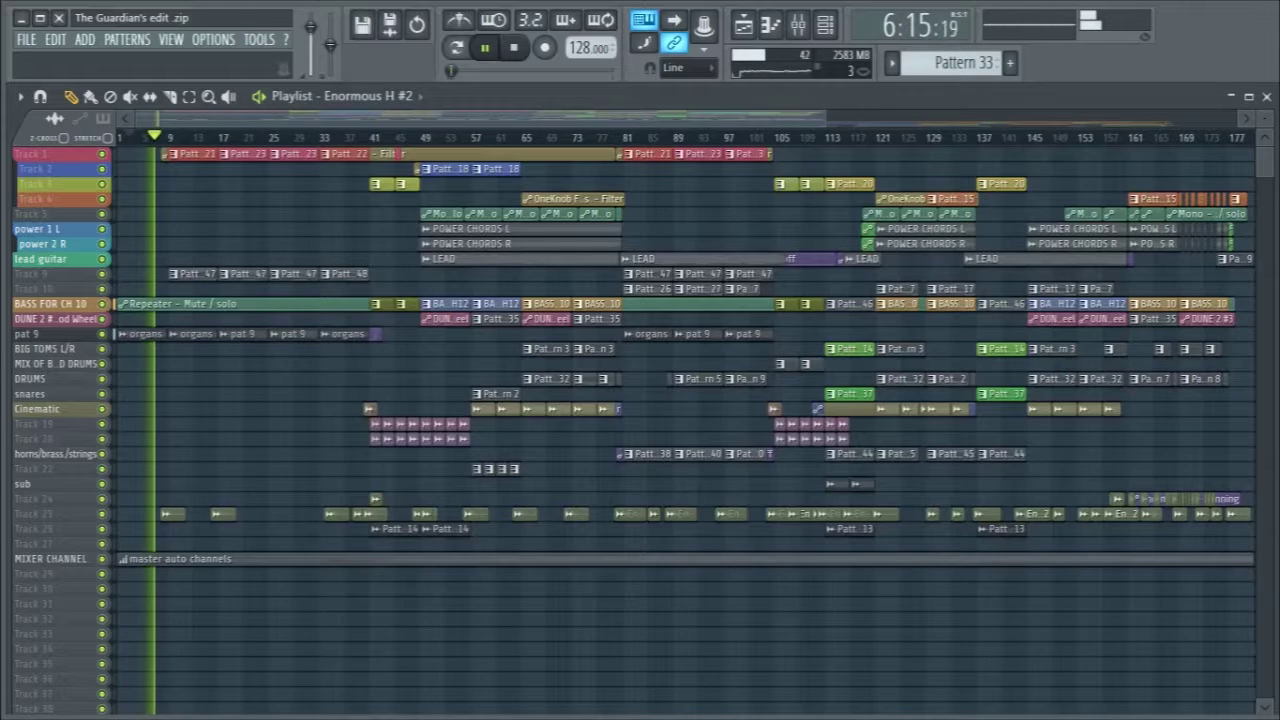
left_click(797, 25)
left_click(40, 248)
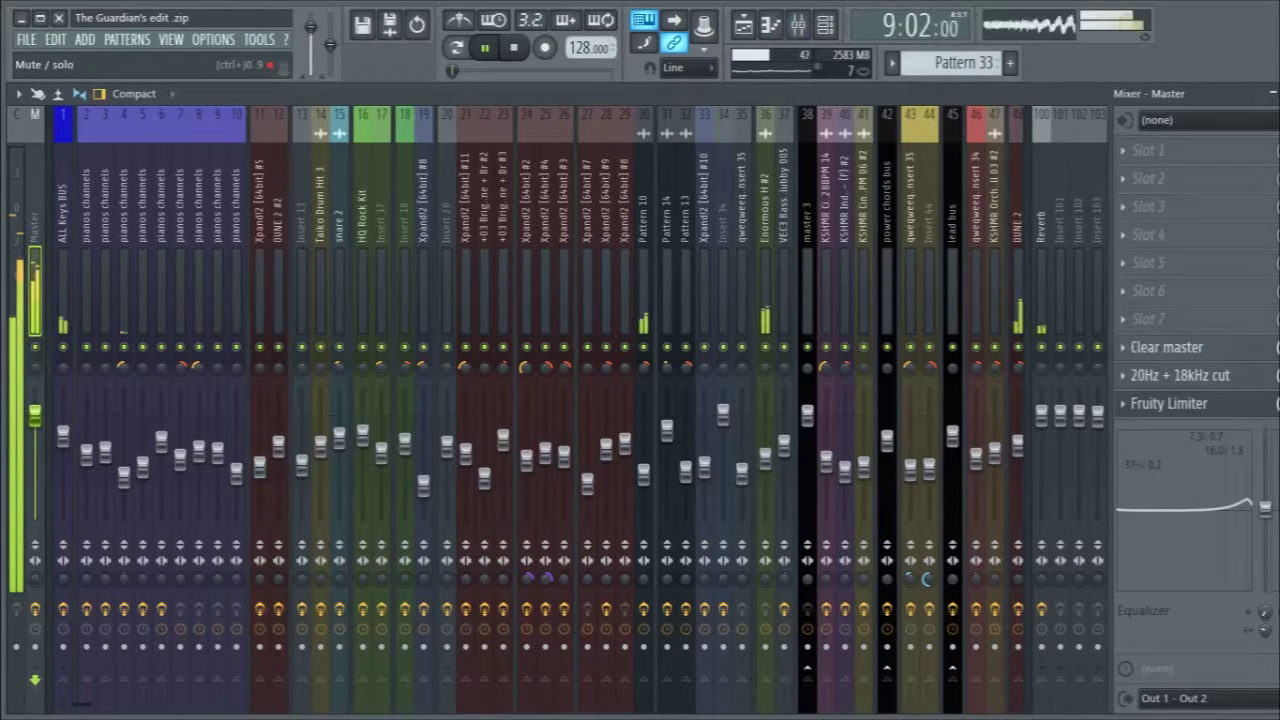
key("F9")
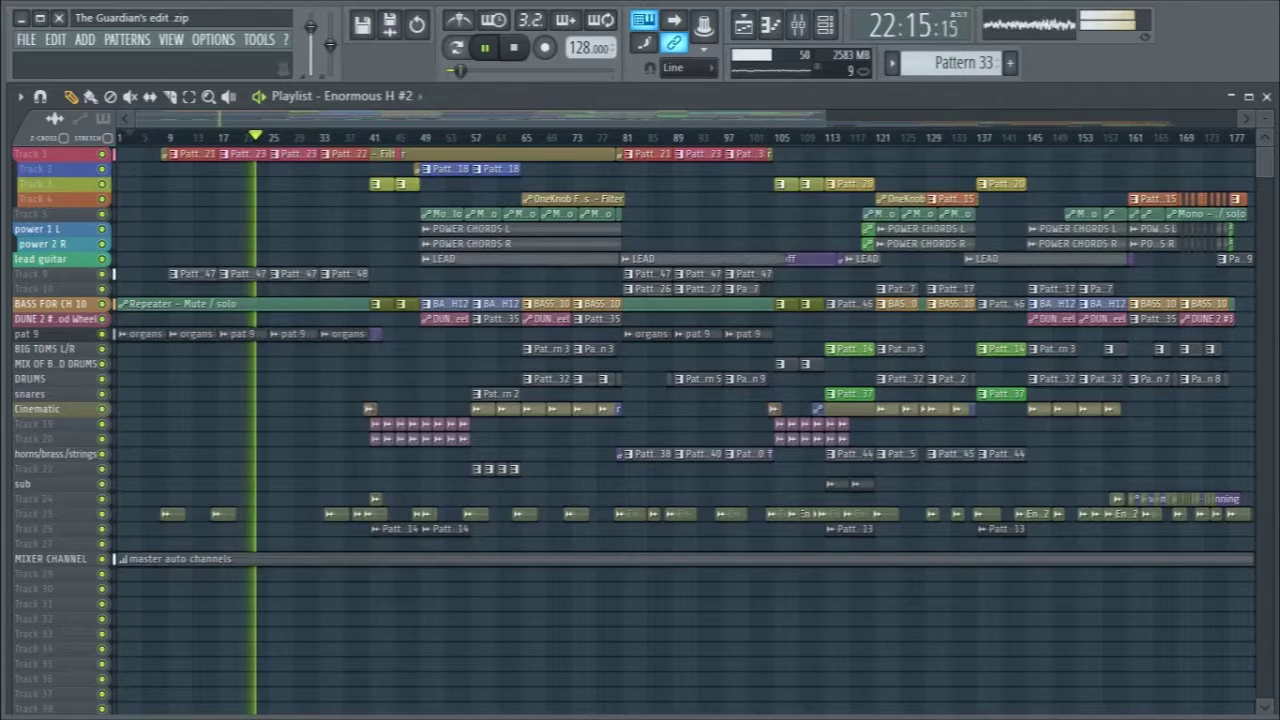
- Set the song position display to Minute : Second : Centisecond
right_click(905, 24)
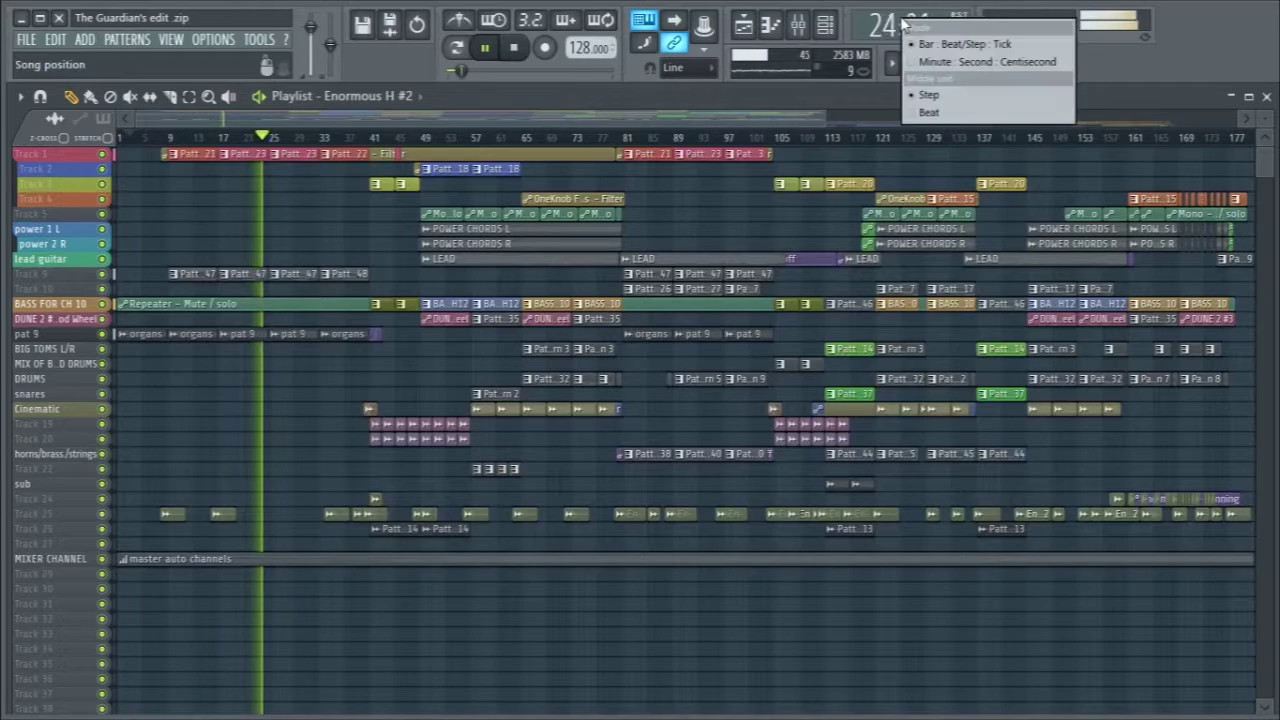
left_click(927, 63)
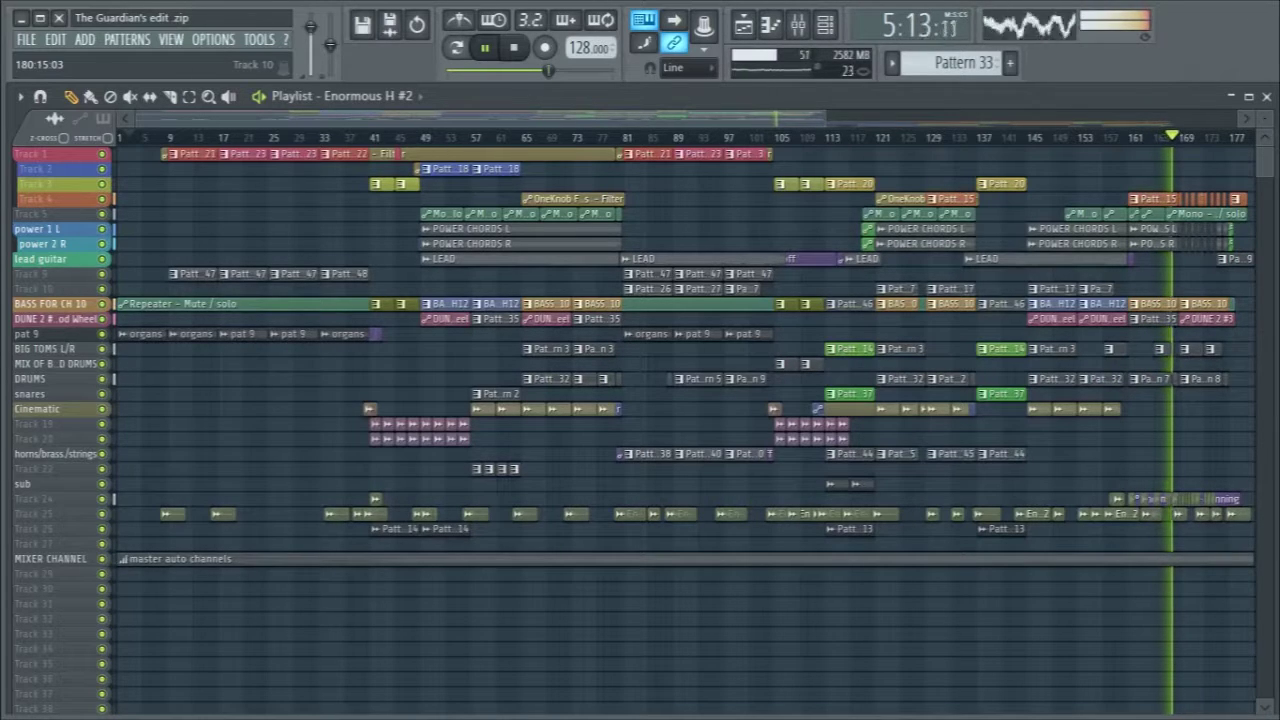
- Save the project and stop playback near the end of the song
key("ctrl+s")
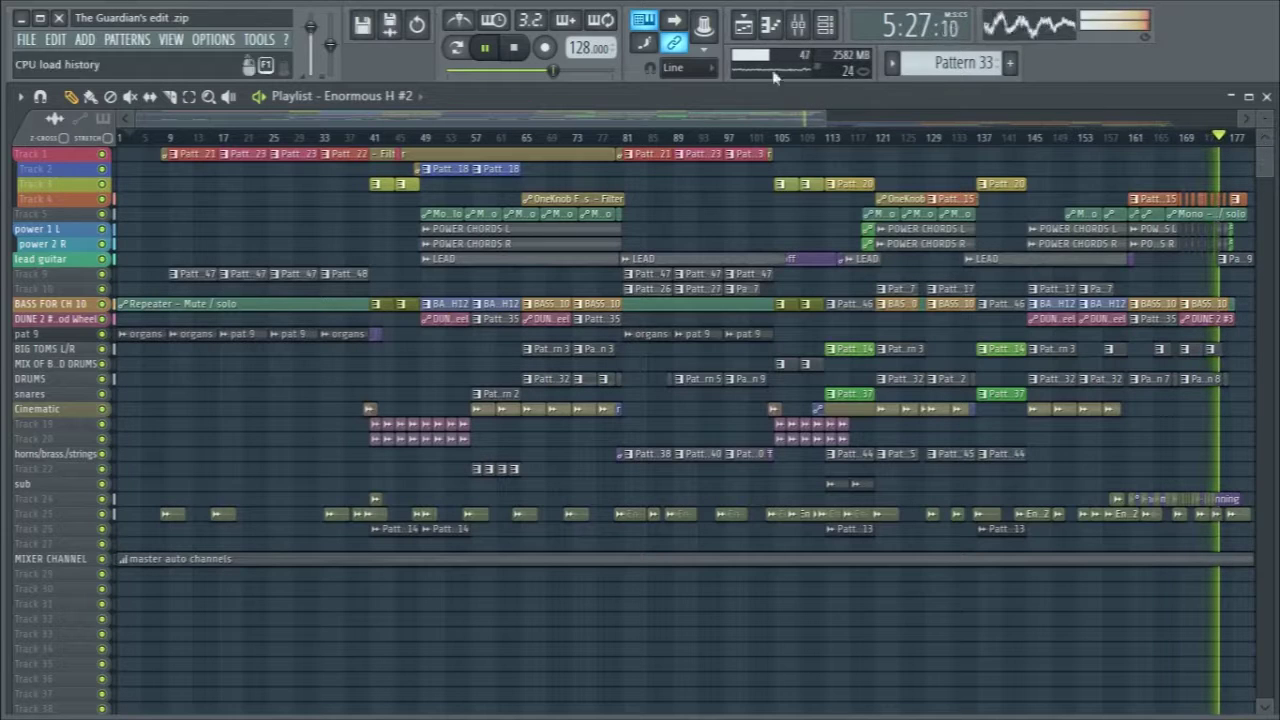
left_click(535, 50)
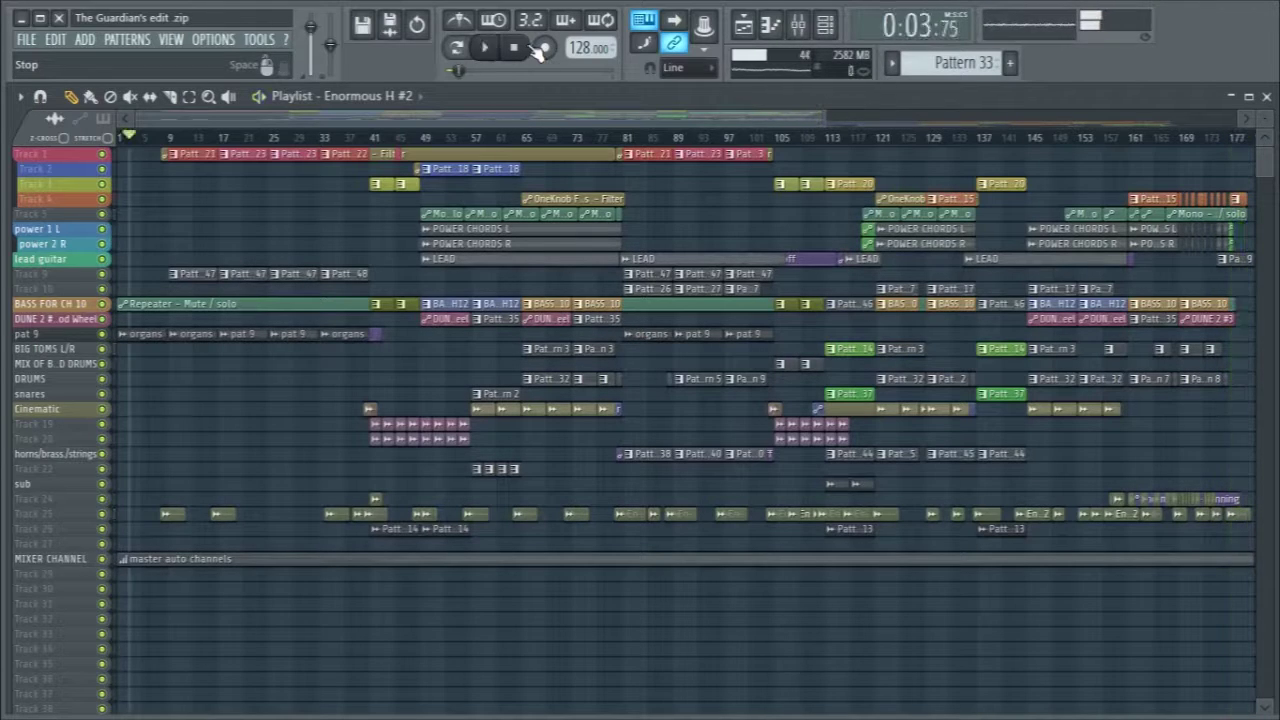